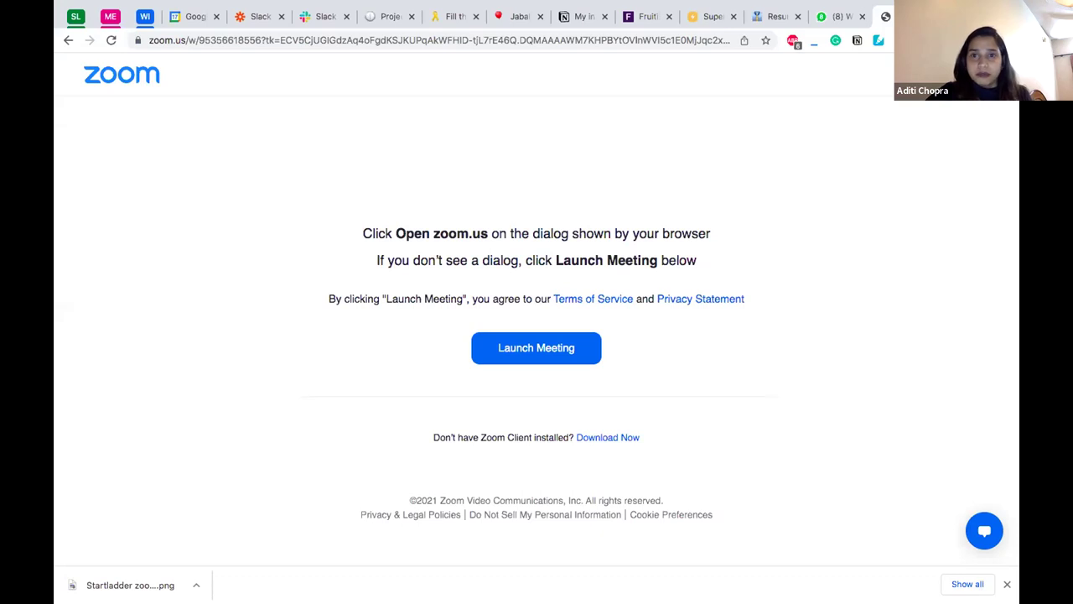
- Close the Zoom launch tab so the StartLadder Growth Prog. WhatsApp group chat shows
key("super+w")
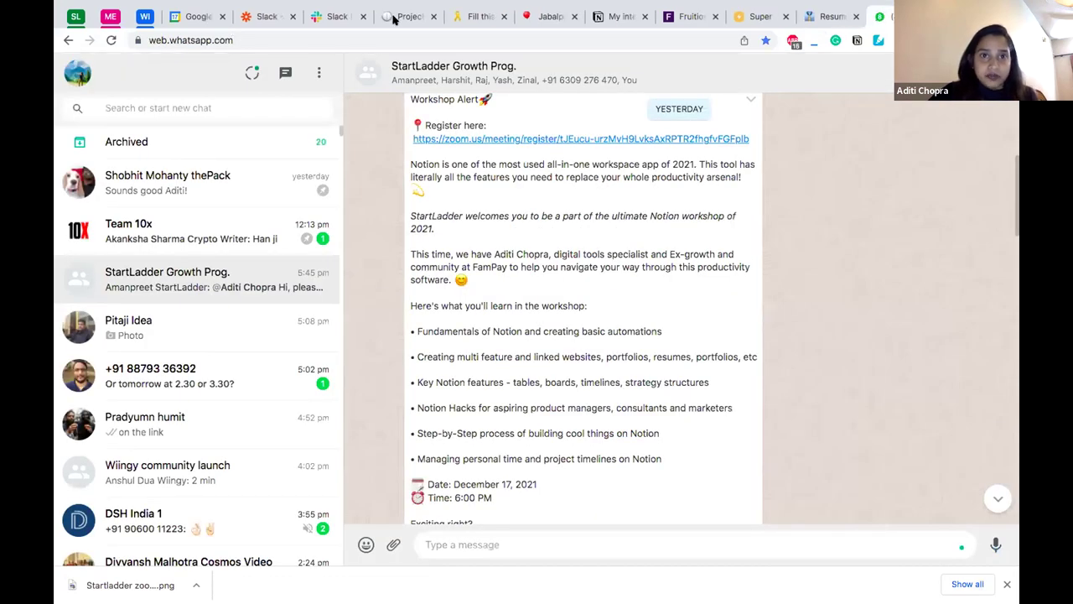
- Switch to the Notion Projects tab and dismiss the downloads bar
left_click(393, 18)
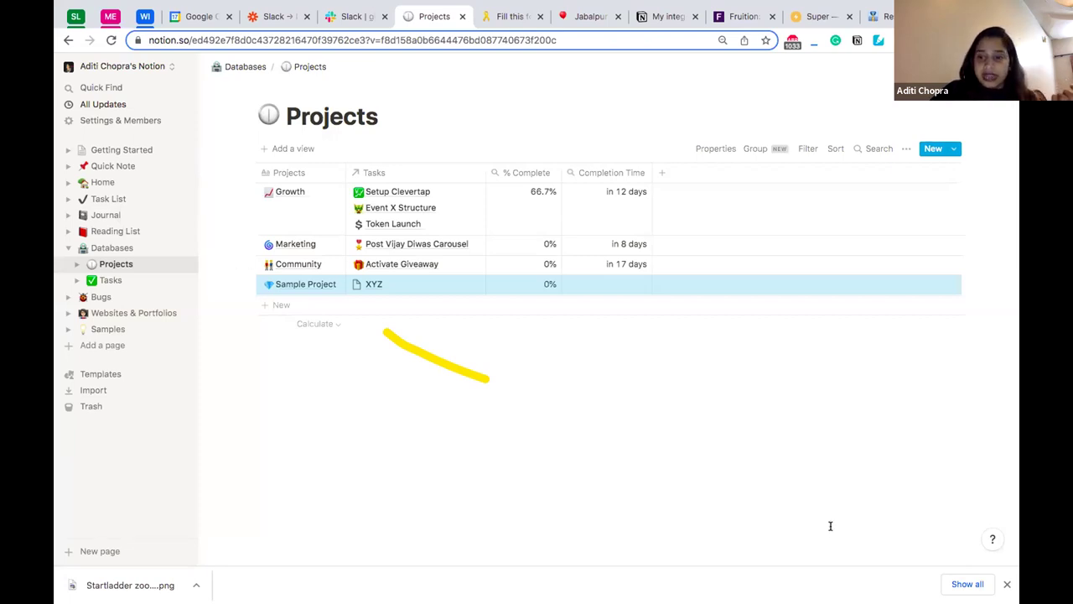
left_click(1006, 584)
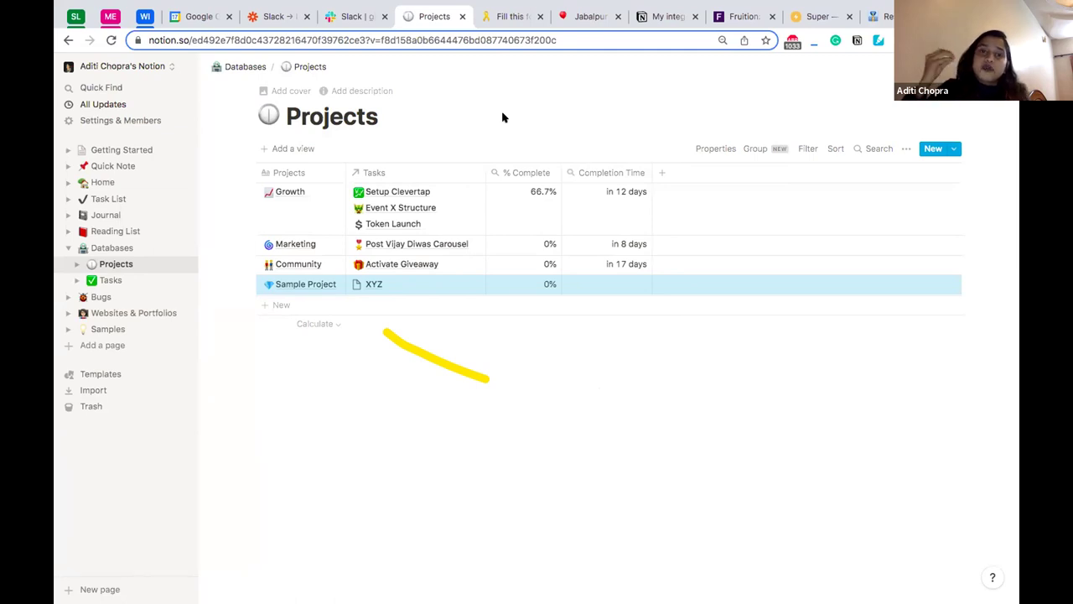
- Start creating a new workspace from the workspace switcher, choosing For myself
left_click(116, 66)
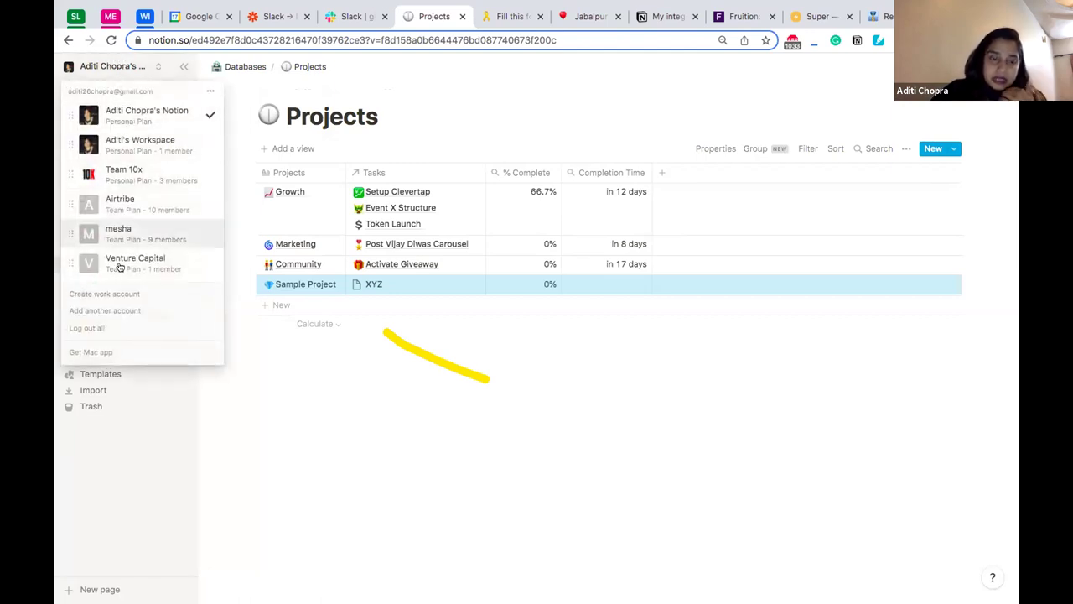
left_click(162, 120)
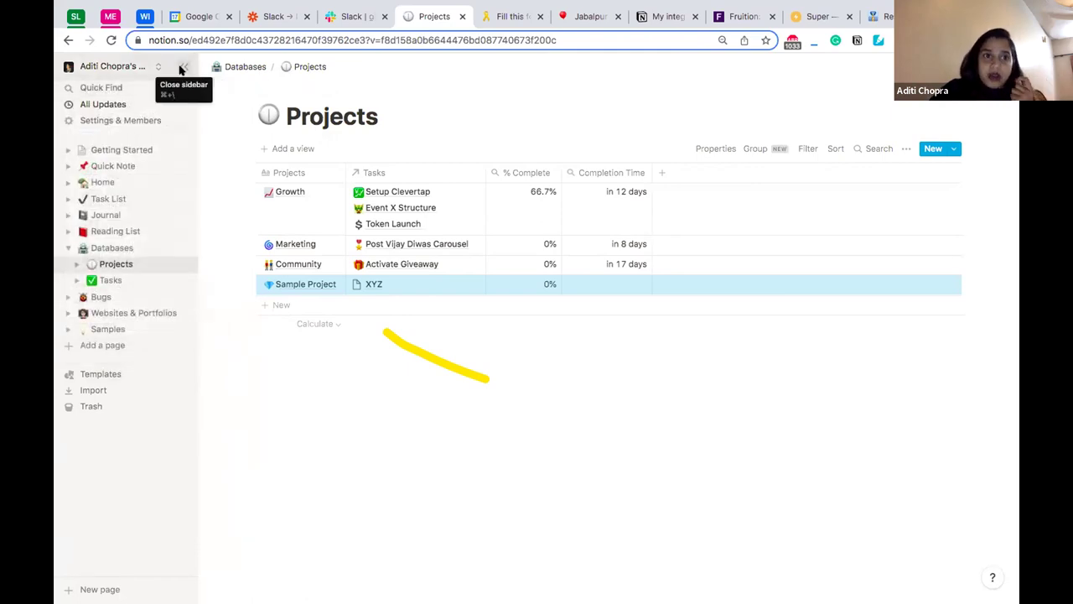
left_click(128, 68)
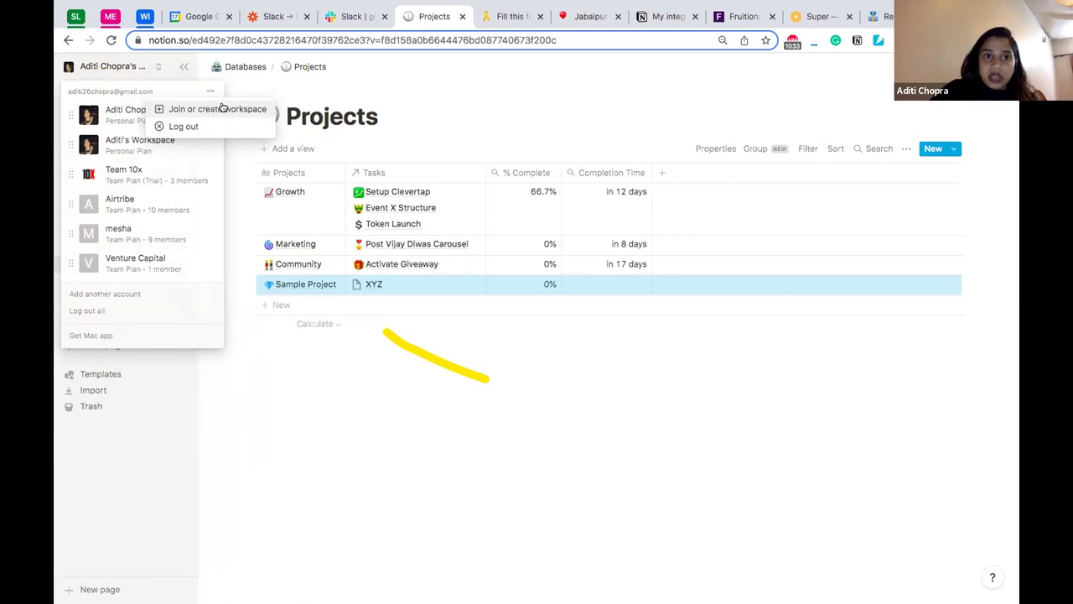
left_click(221, 108)
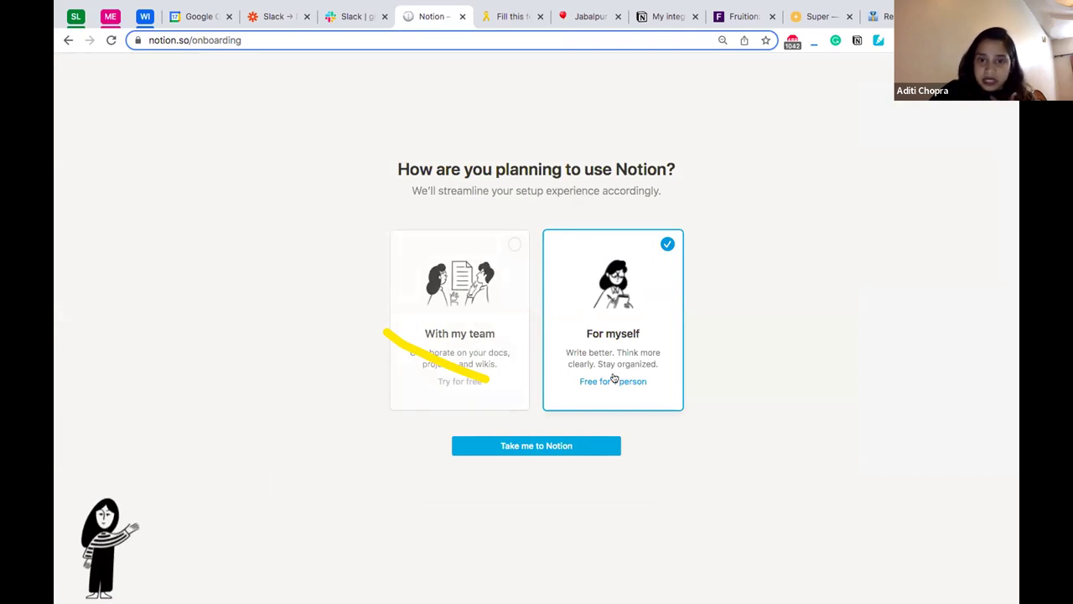
- Finish setup with Take me to Notion to enter the new personal workspace
left_click(545, 445)
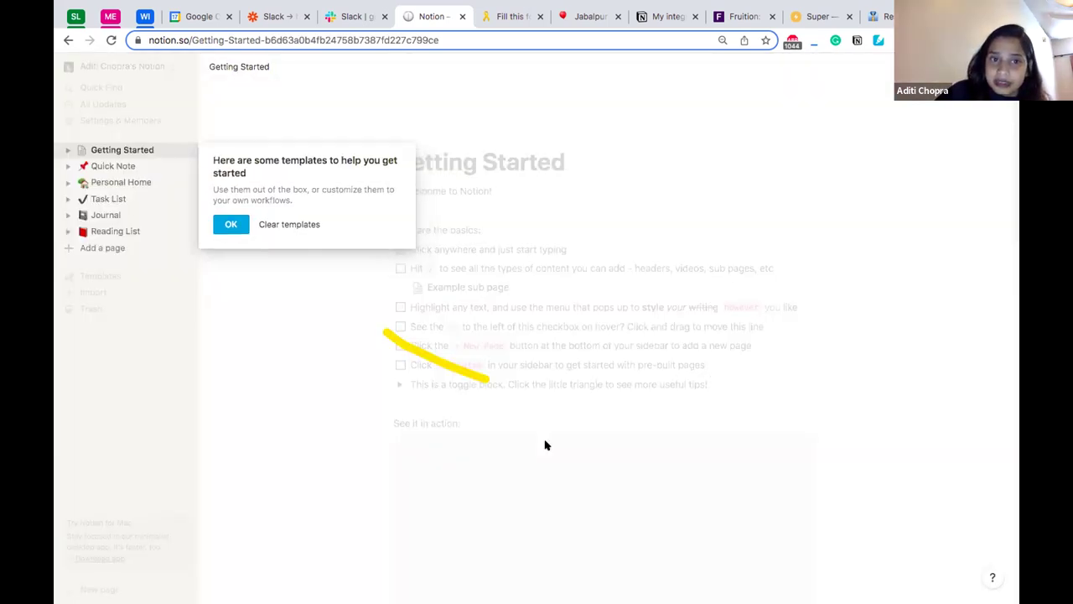
- Dismiss the templates tip and confirm the new workspace appears in the workspace list
left_click(233, 225)
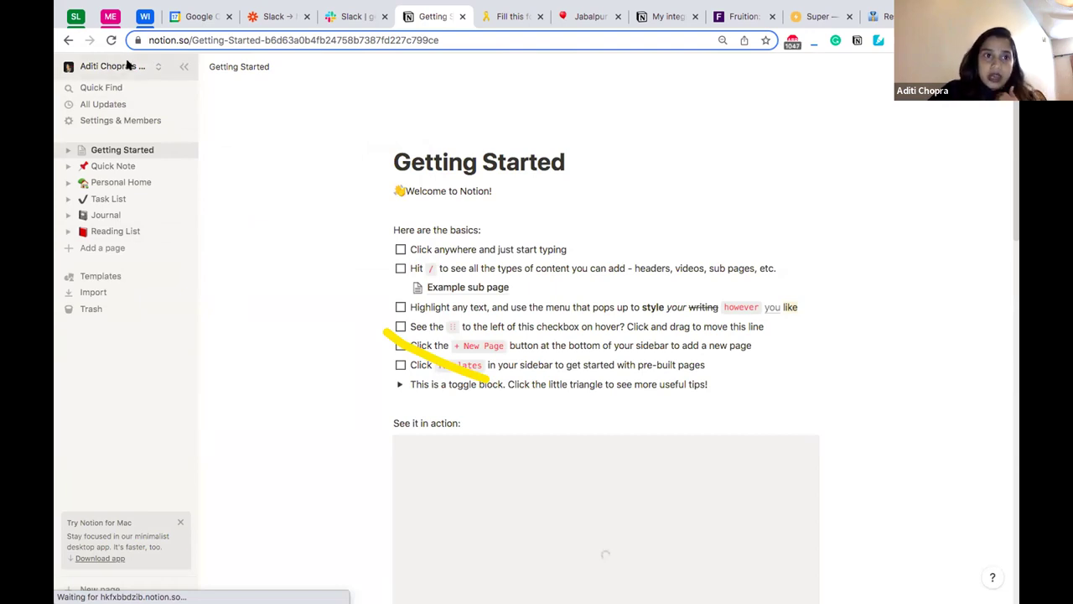
left_click(127, 65)
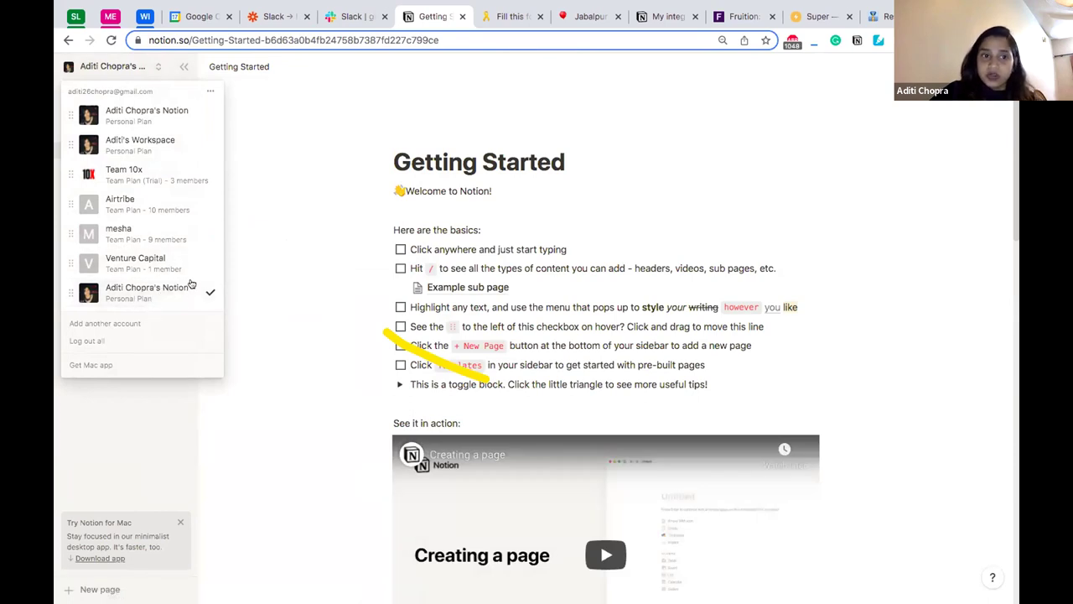
left_click(254, 254)
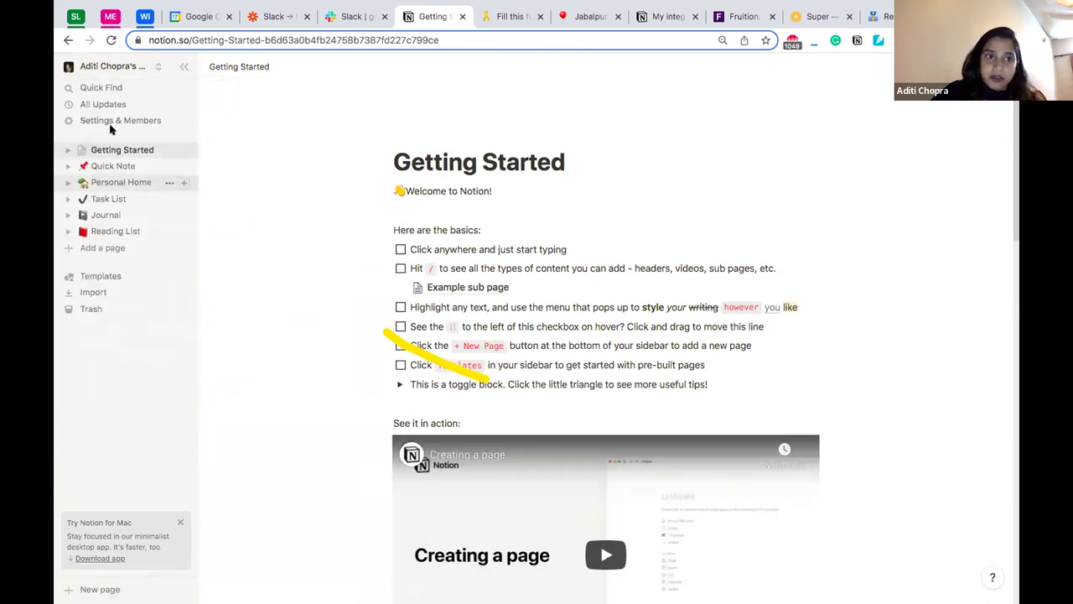
- Review Appearance, My connected apps and My account settings, then return to the original personal workspace
left_click(111, 120)
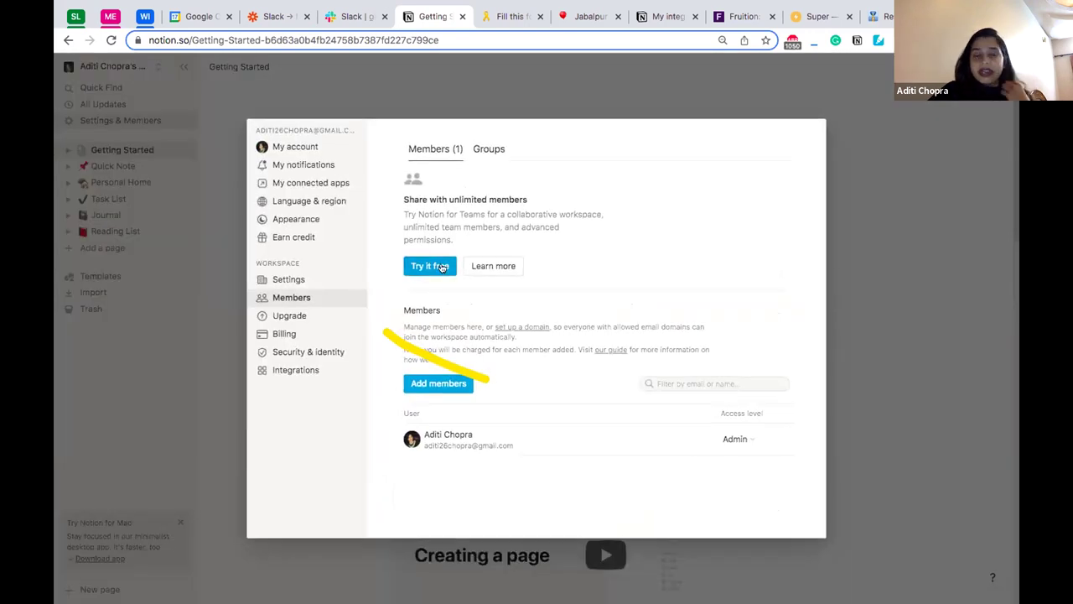
left_click(304, 221)
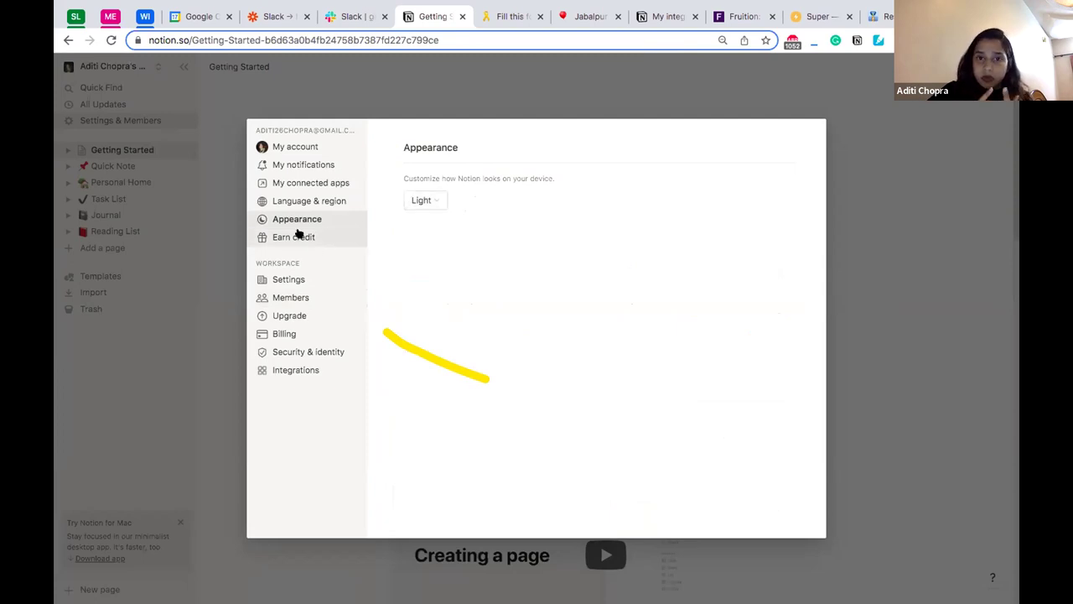
left_click(322, 185)
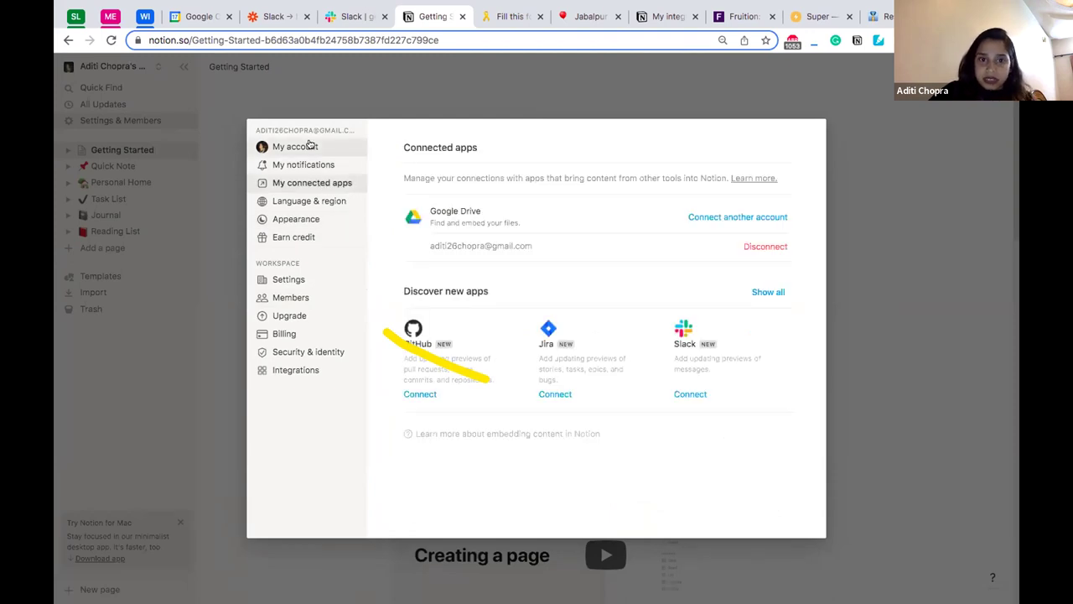
left_click(311, 146)
scroll(498, 362, "down", 2)
scroll(498, 362, "up", 2)
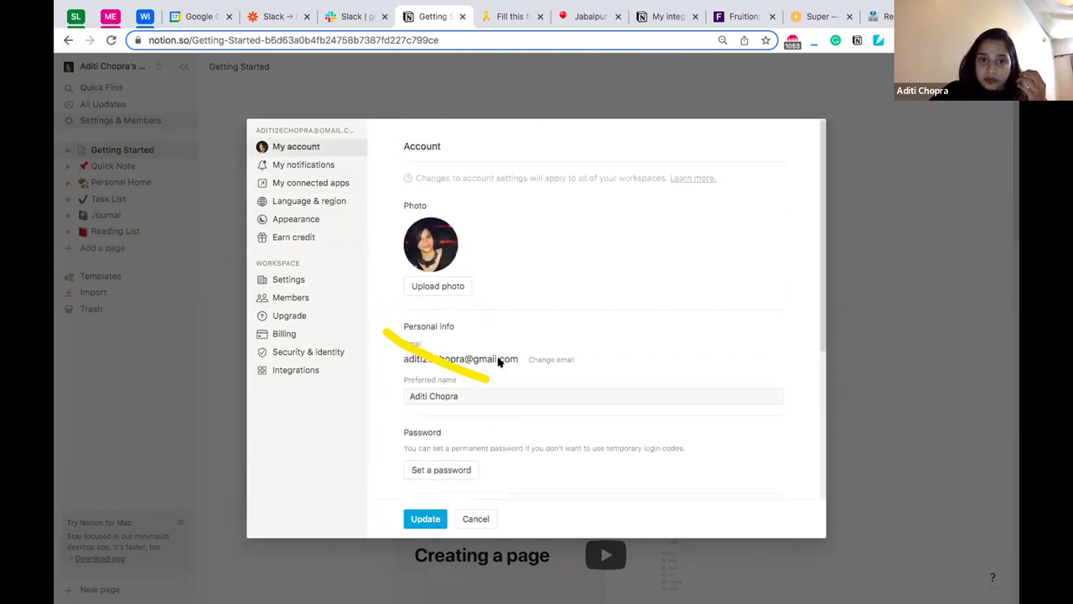
left_click(476, 69)
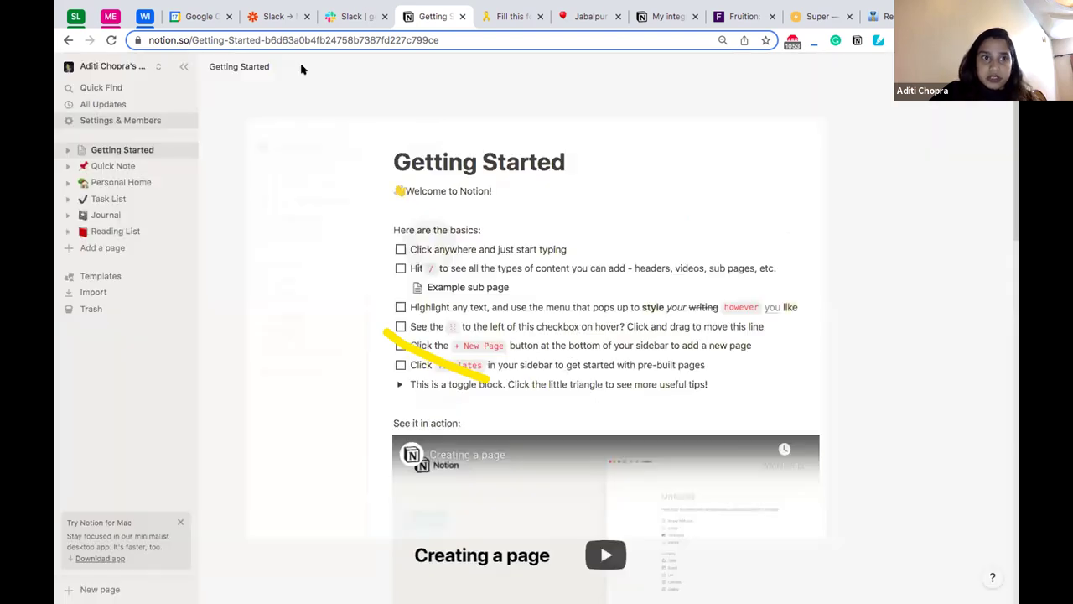
left_click(137, 69)
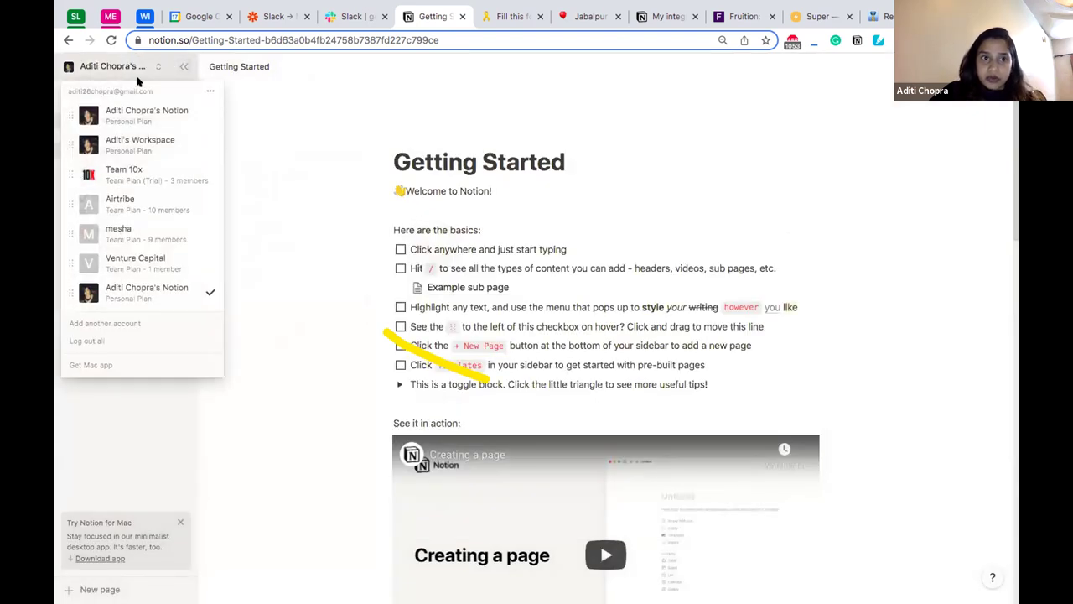
left_click(142, 122)
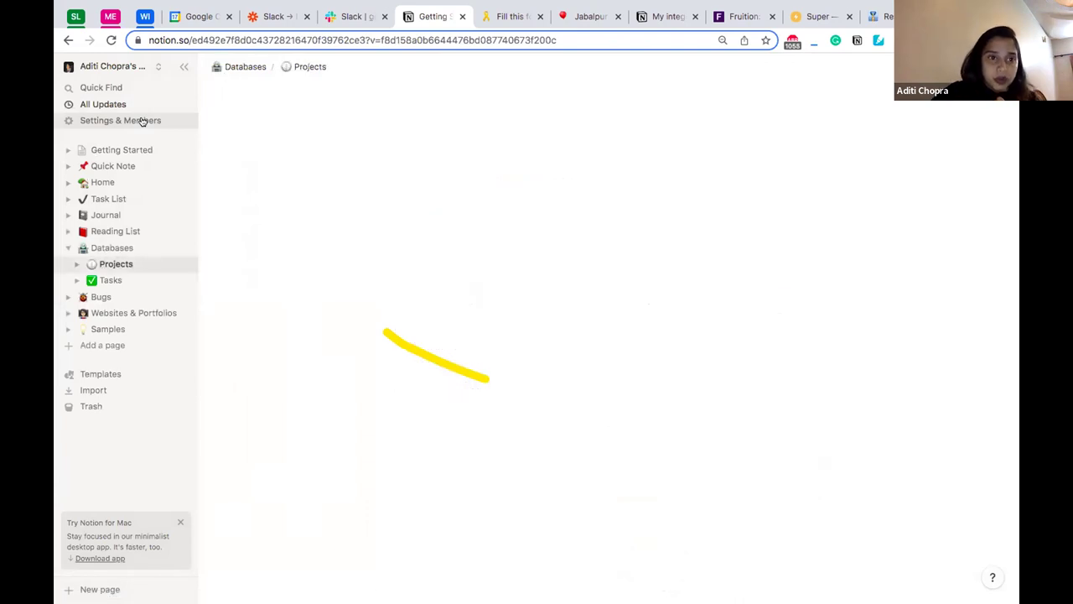
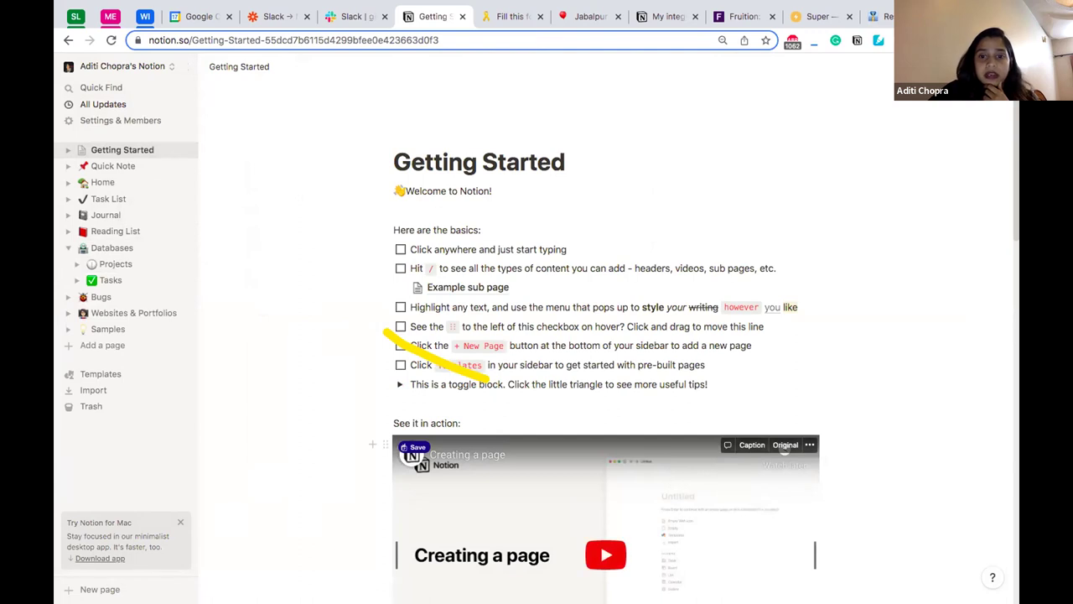
- Insert empty lines below the toggle line, preview the / block menu, then remove the slash
scroll(617, 247, "down", 1)
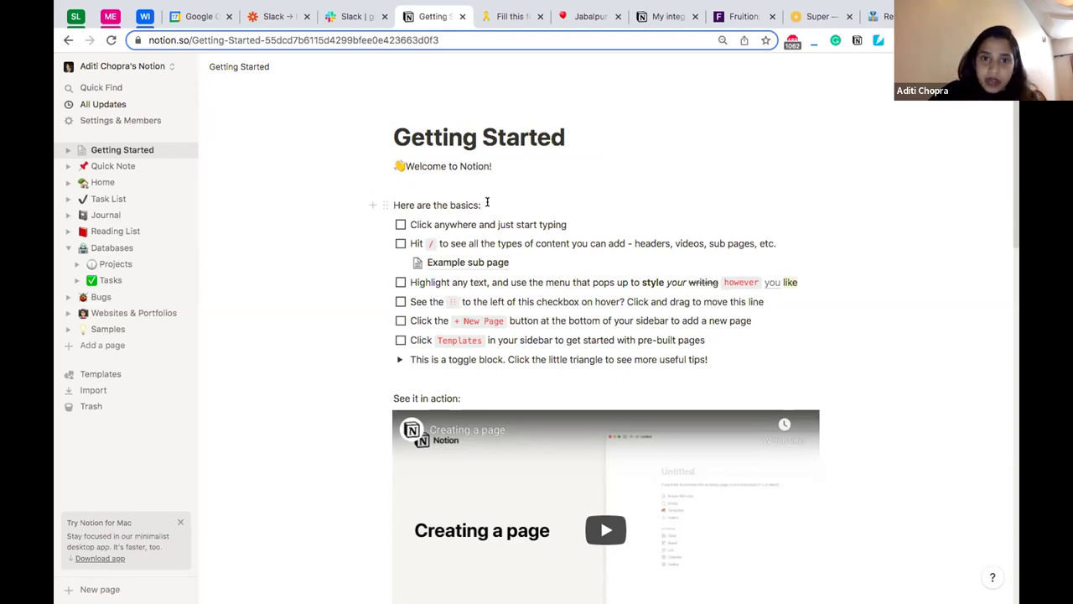
left_click(720, 356)
key("Return")
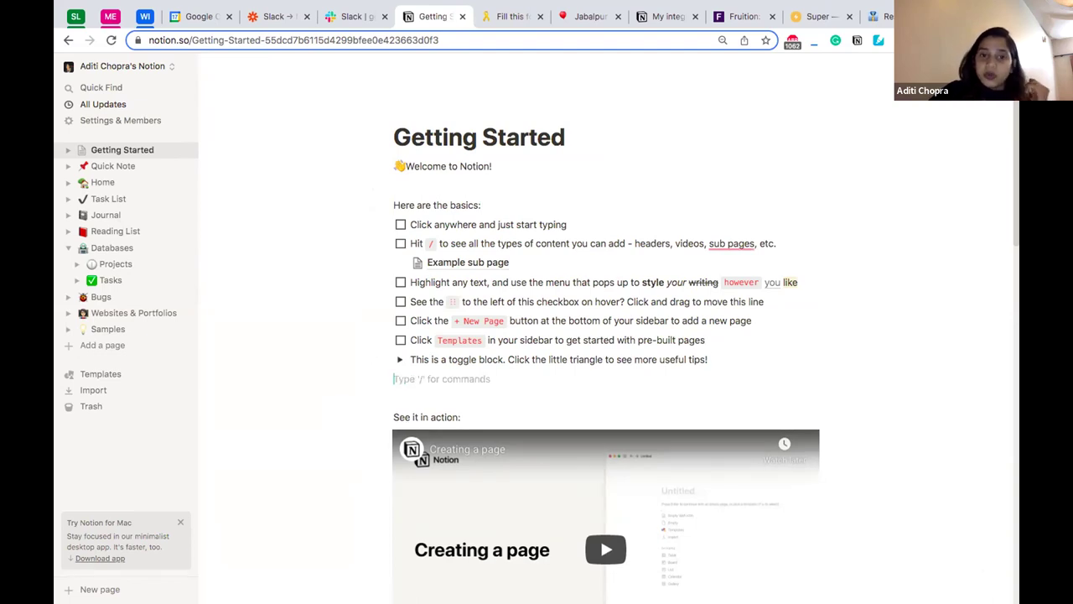
key("Return")
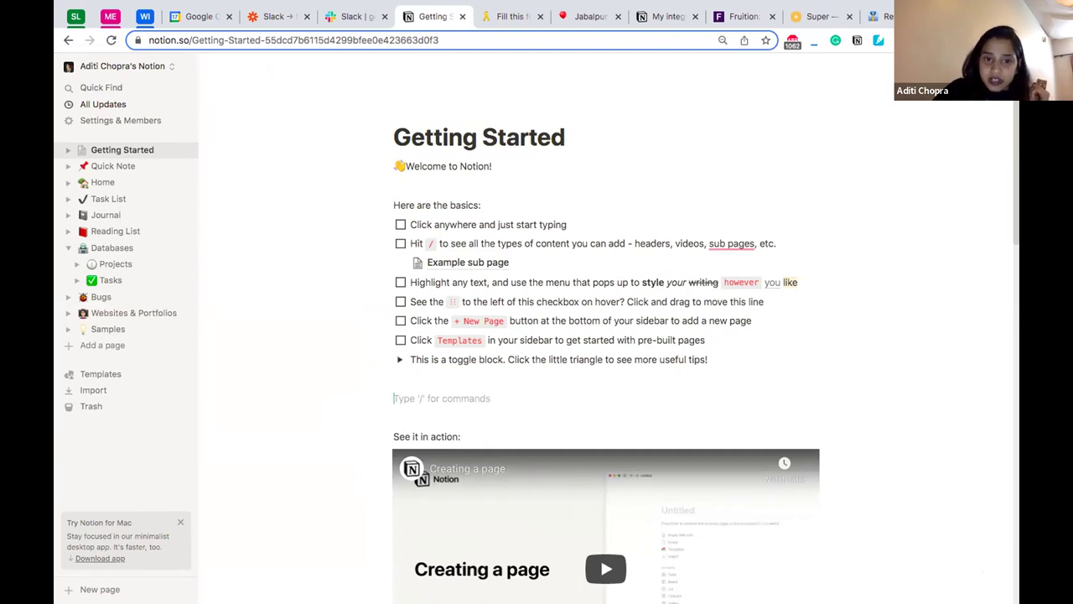
type("/")
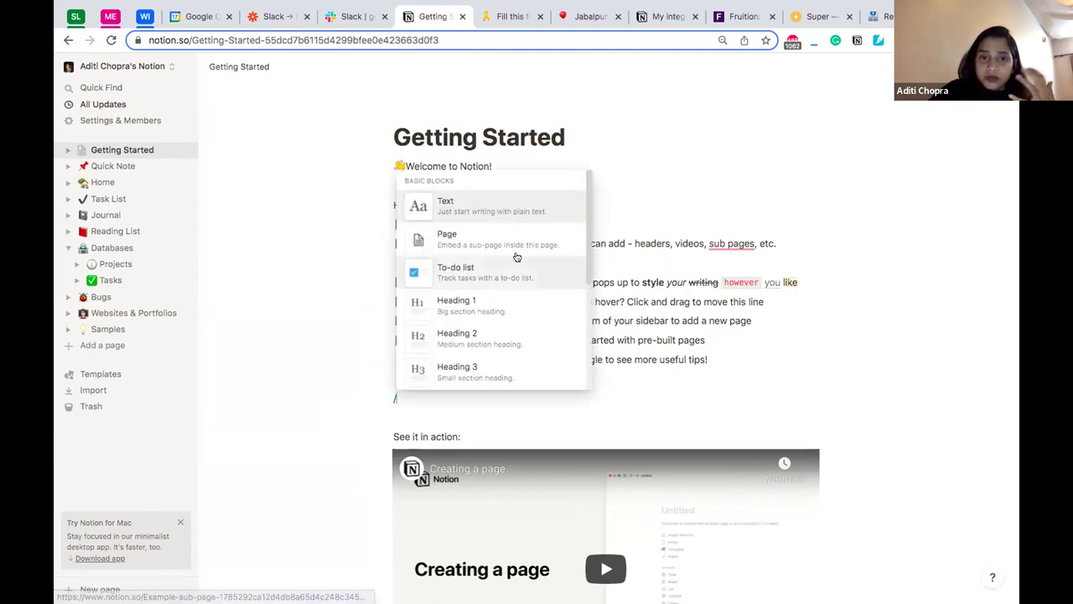
scroll(516, 257, "down", 1)
scroll(517, 256, "up", 1)
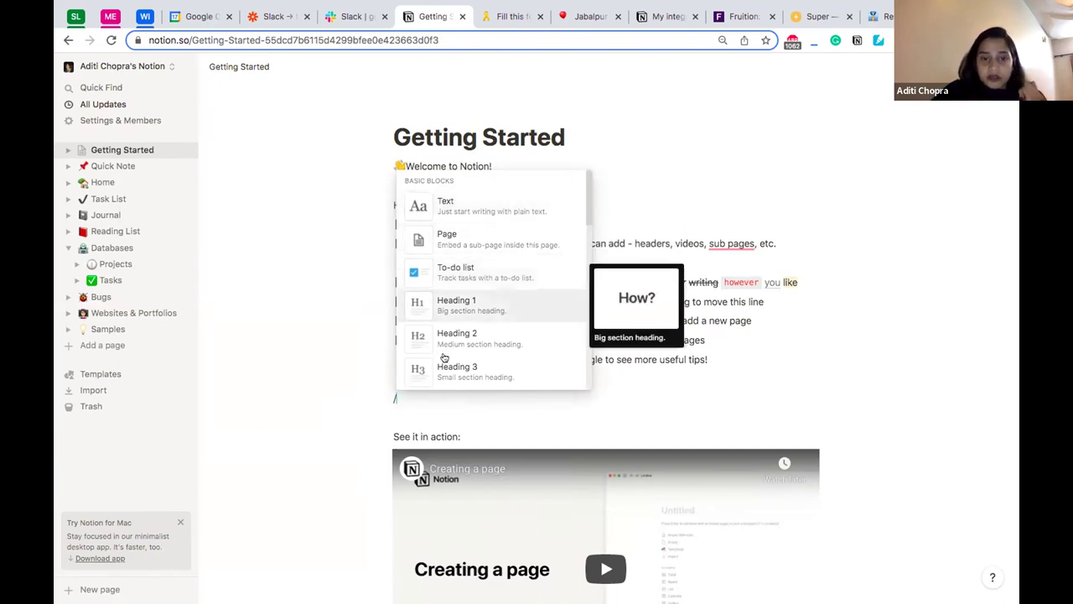
key("BackSpace")
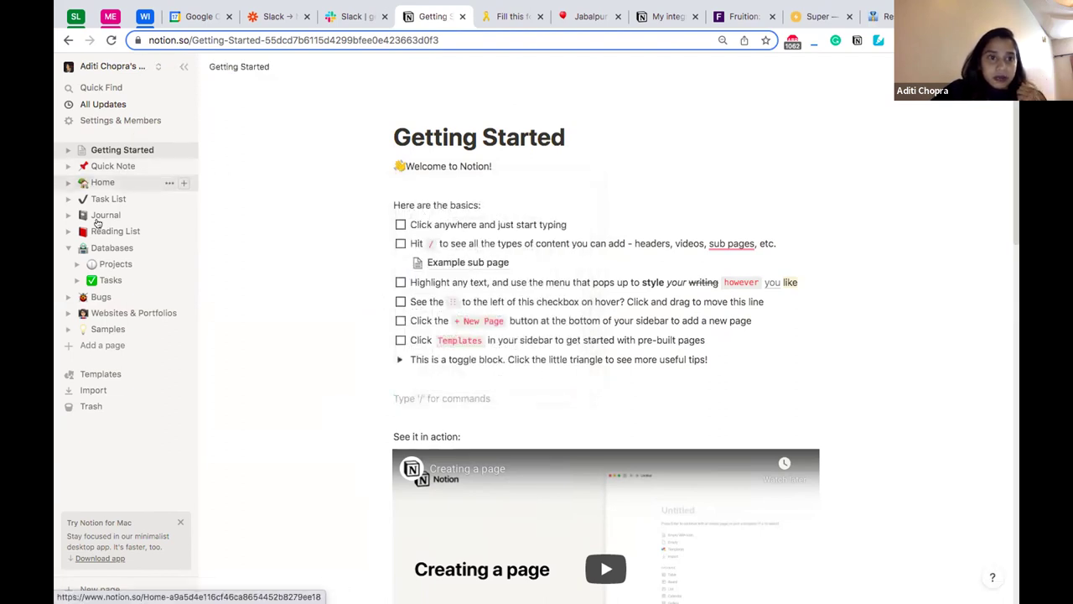
- Create a page titled 'Growth' and give it the chart-with-upwards-trend emoji, found by searching 'growth'
left_click(110, 351)
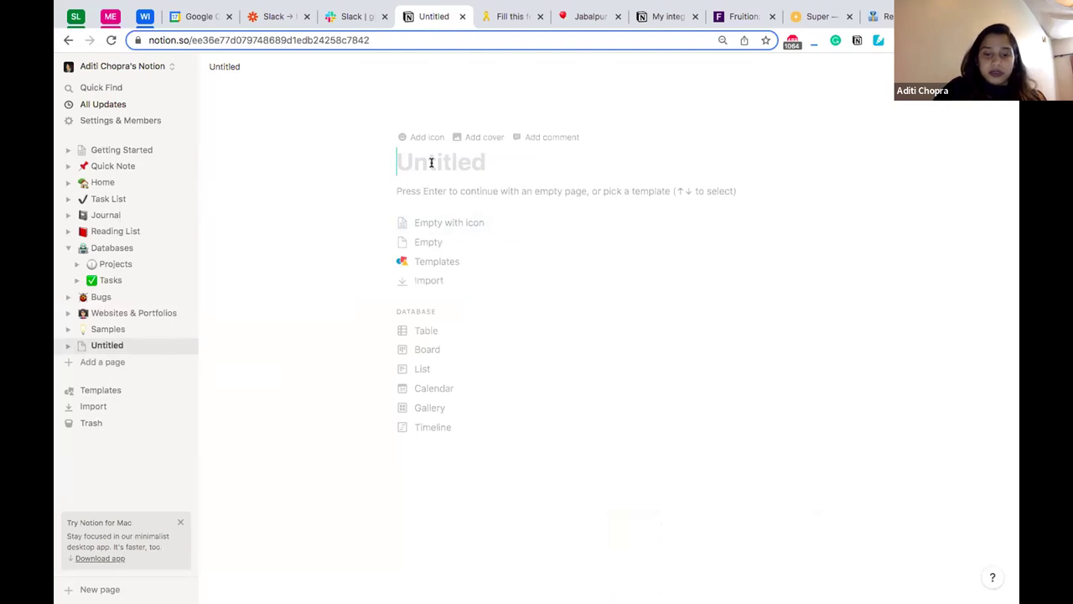
type("Growth")
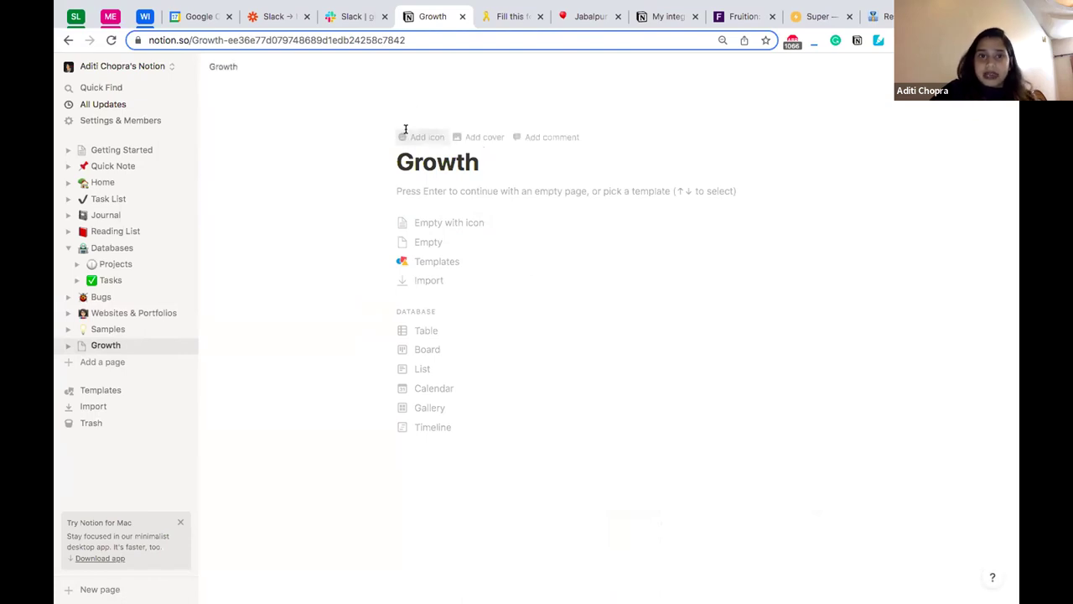
left_click(406, 136)
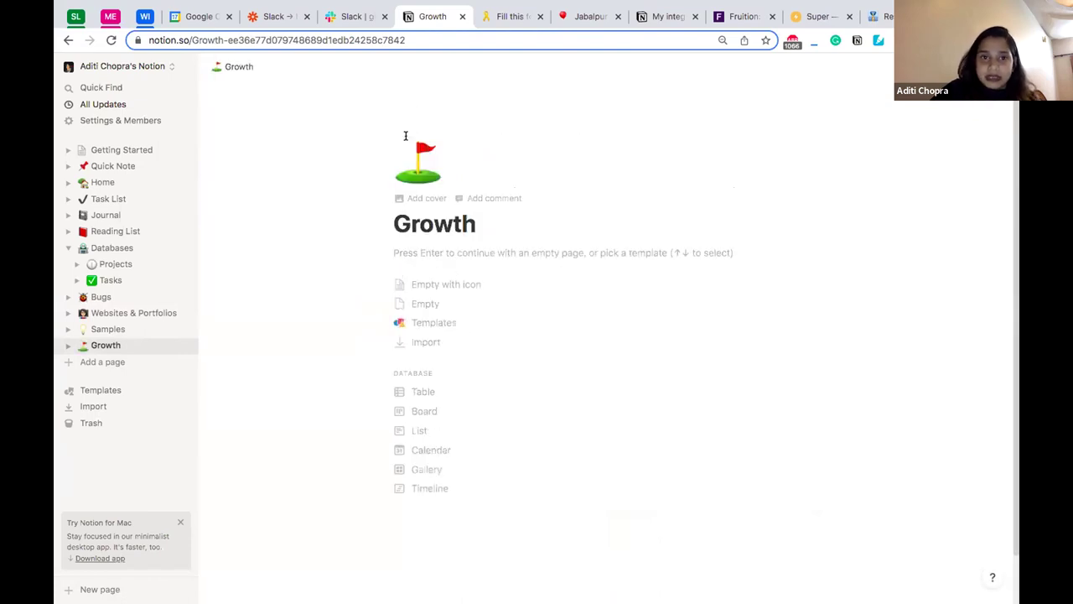
left_click(411, 180)
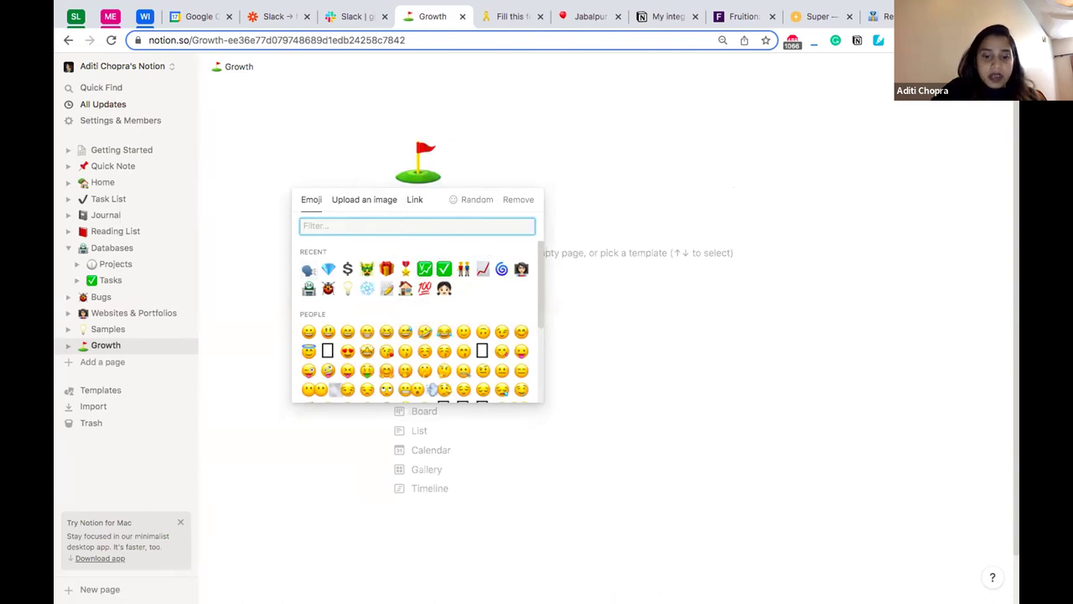
type("growth")
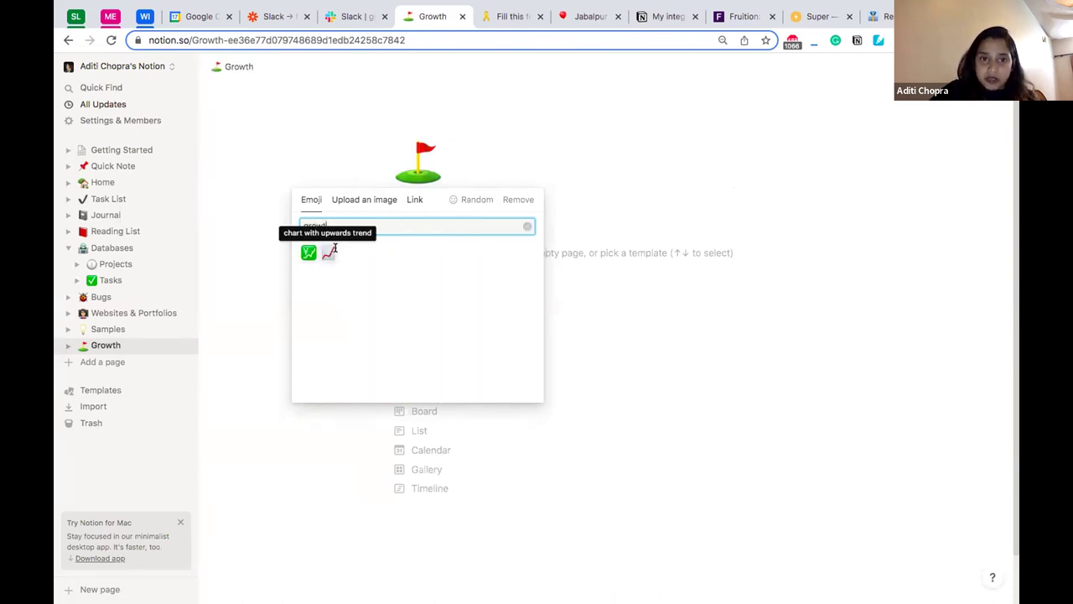
left_click(330, 253)
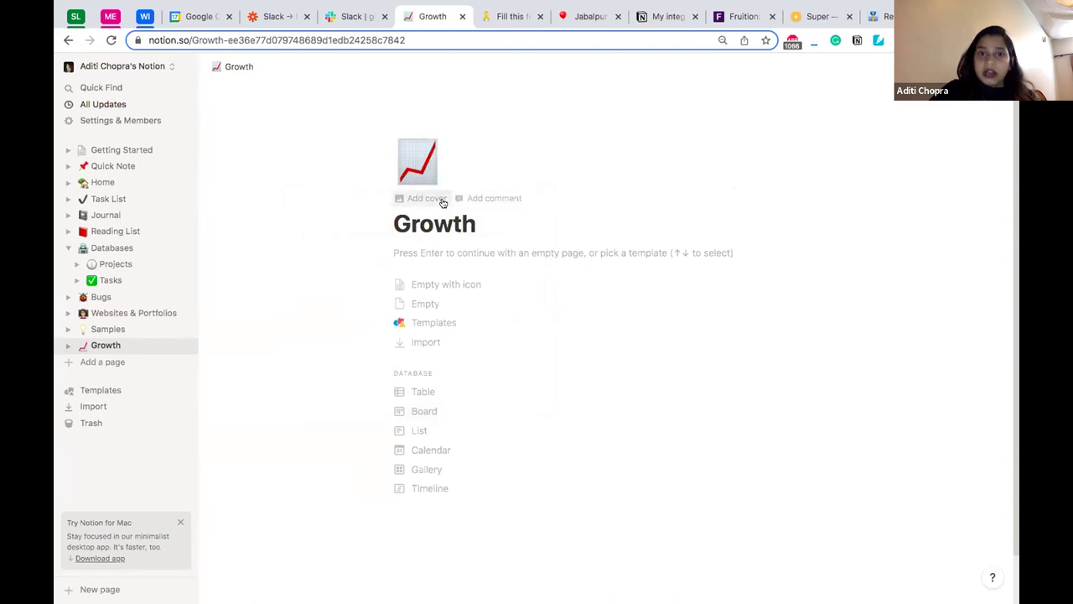
- Add a cover to Growth and replace it with the green leaf pattern from The Met Museum Patterns
left_click(428, 199)
mouse_move(735, 220)
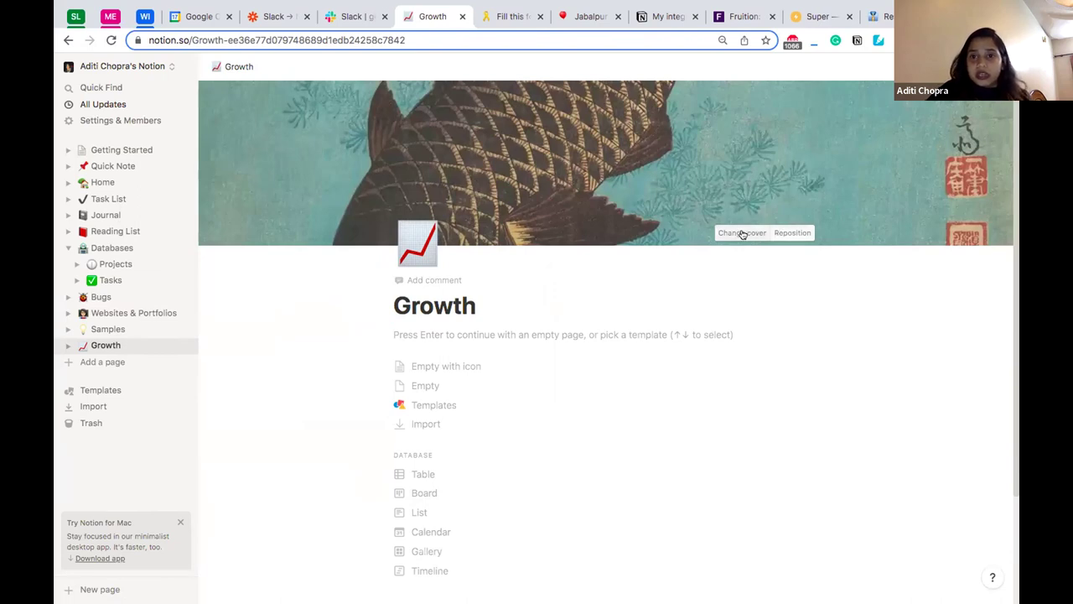
left_click(741, 234)
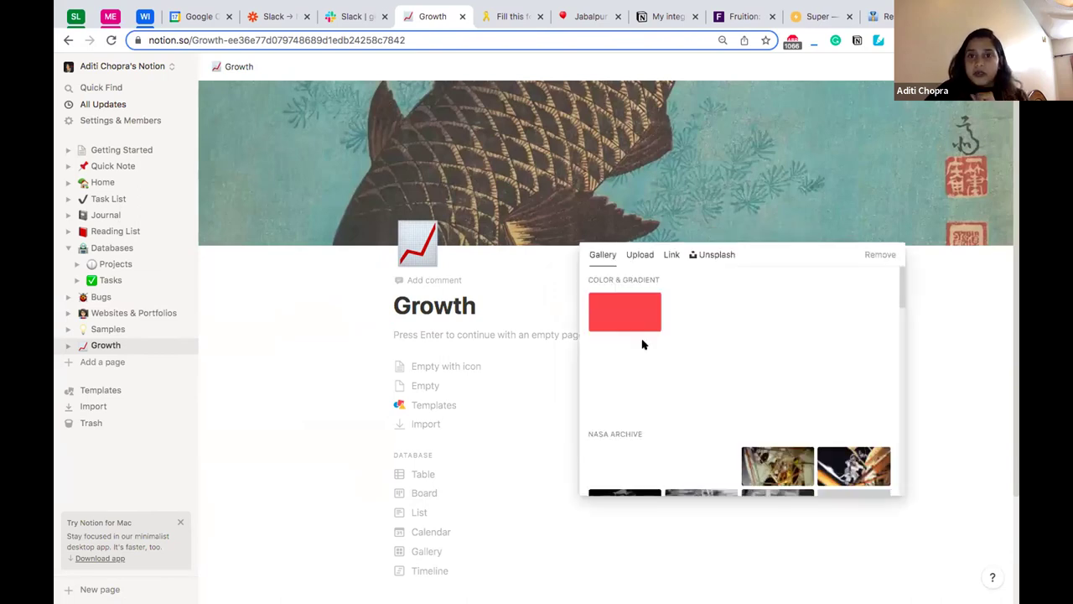
scroll(711, 366, "down", 1)
scroll(711, 366, "down", 5)
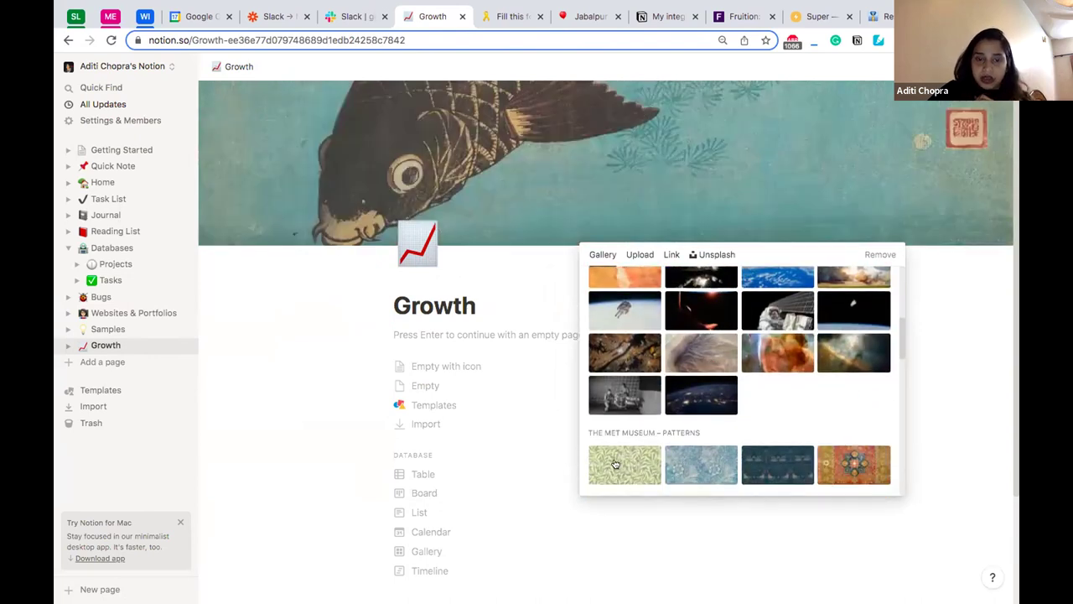
left_click(516, 290)
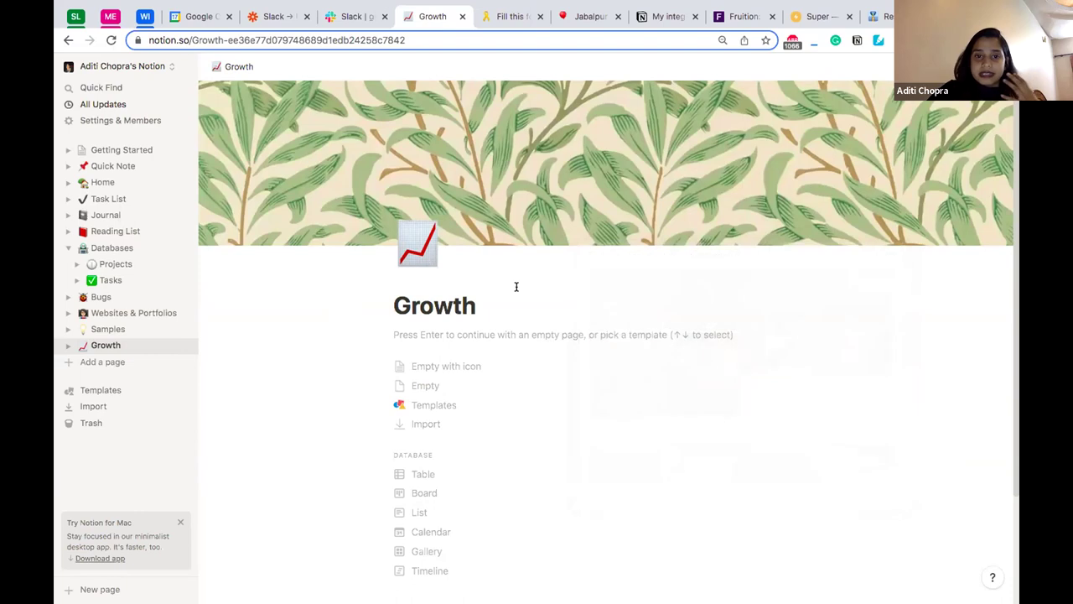
- Start the Growth page as Empty and try out the slash block menu on a new line
left_click(456, 337)
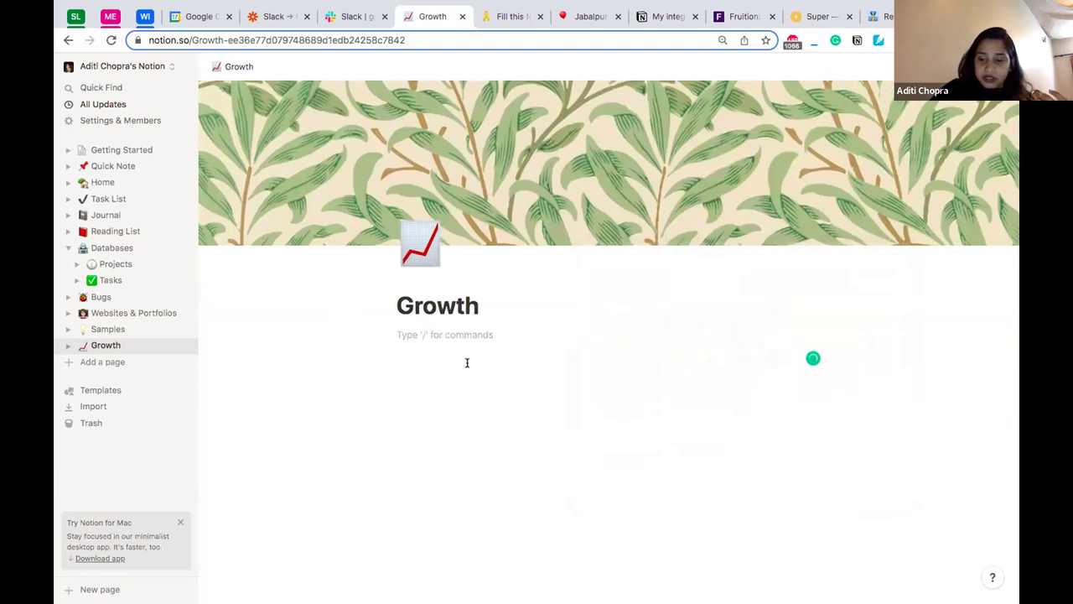
key("Return")
type("/")
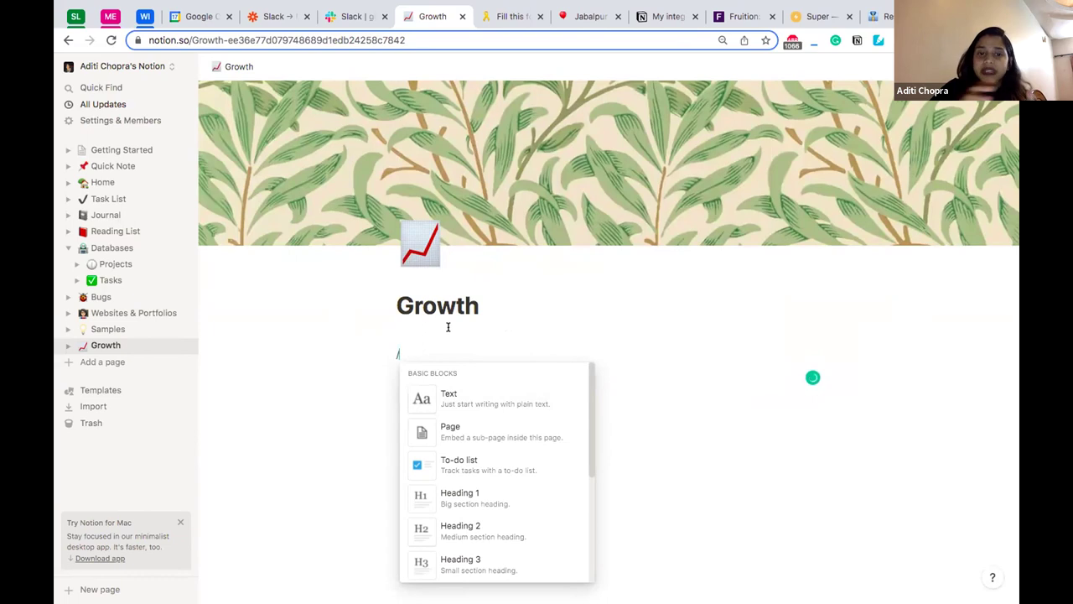
key("BackSpace")
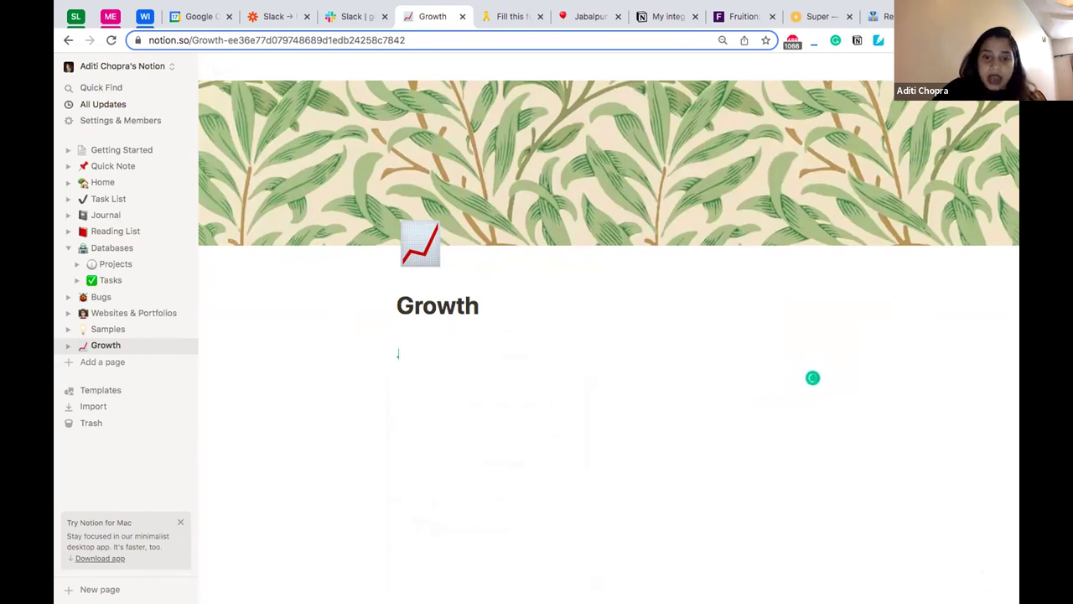
type("/")
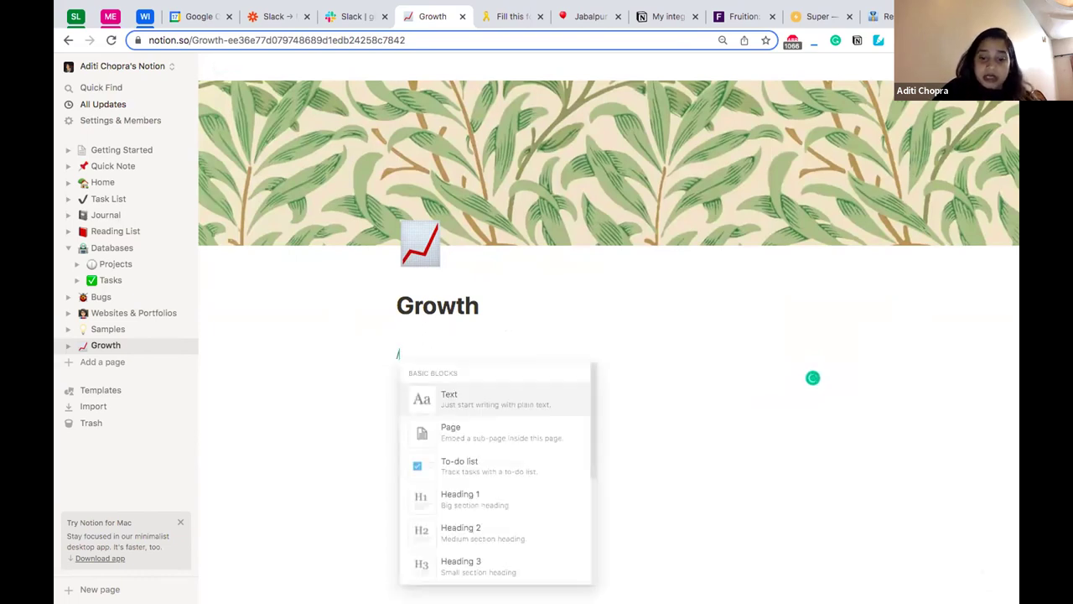
type("Marketing")
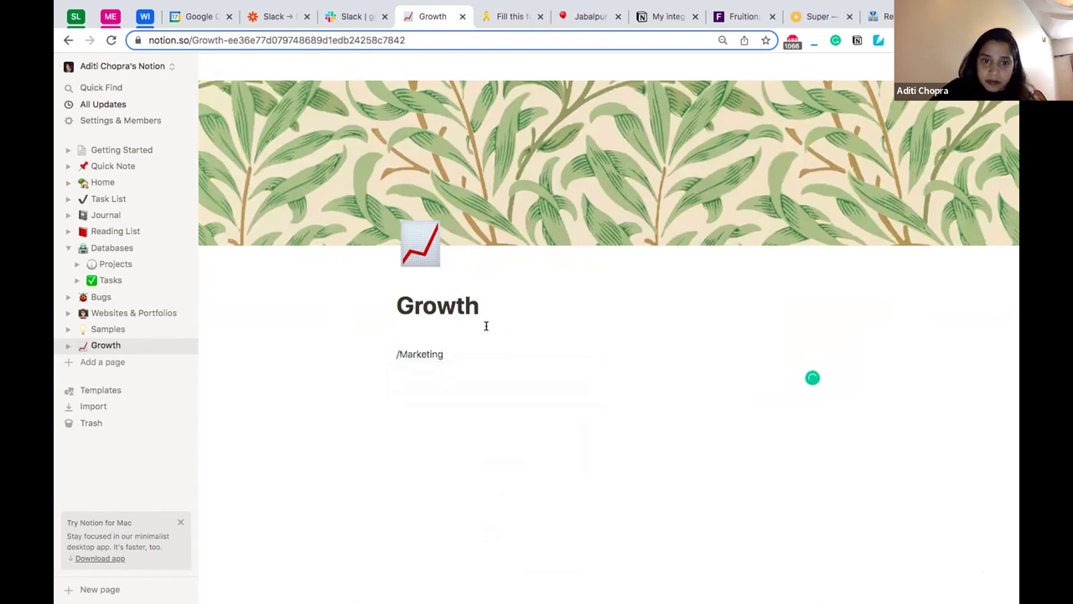
key("BackSpace")
key("BackSpace")
key("BackSpace")
key("BackSpace")
key("BackSpace")
key("BackSpace")
key("BackSpace")
key("BackSpace")
key("BackSpace")
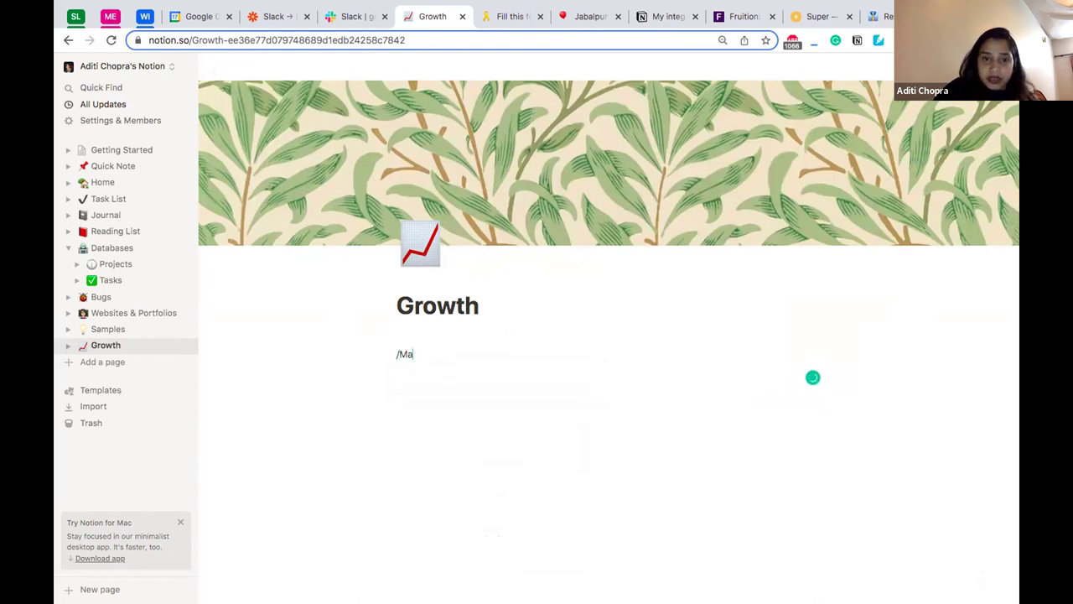
type("pa")
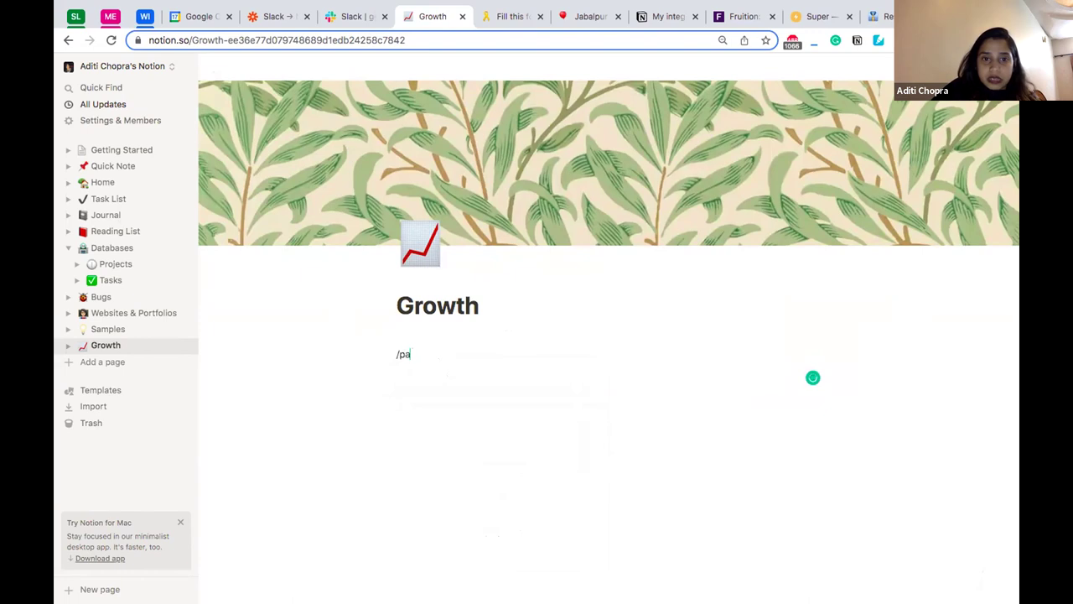
key("BackSpace")
key("BackSpace")
key("BackSpace")
- Insert a sub-page titled 'Marketing' with a blue diamond emoji icon, then start a new block below it
type("/pa")
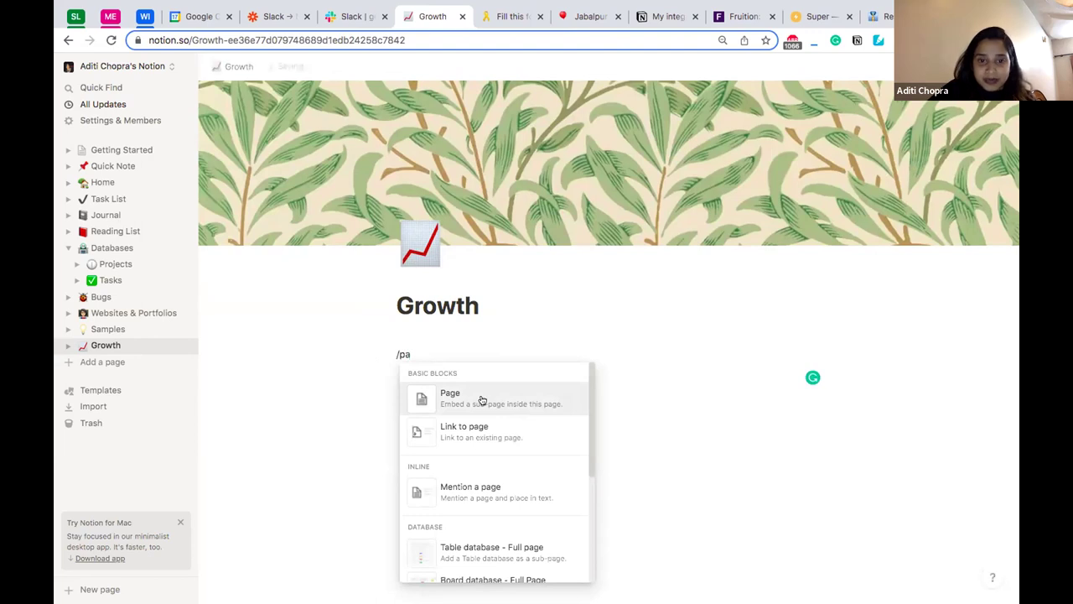
left_click(460, 397)
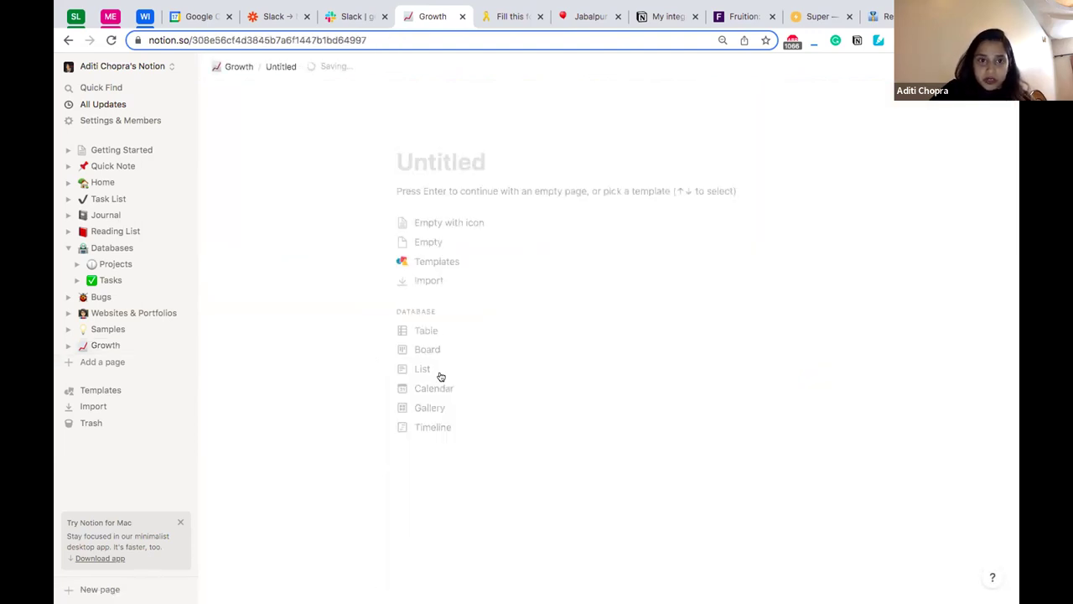
type("Marketing")
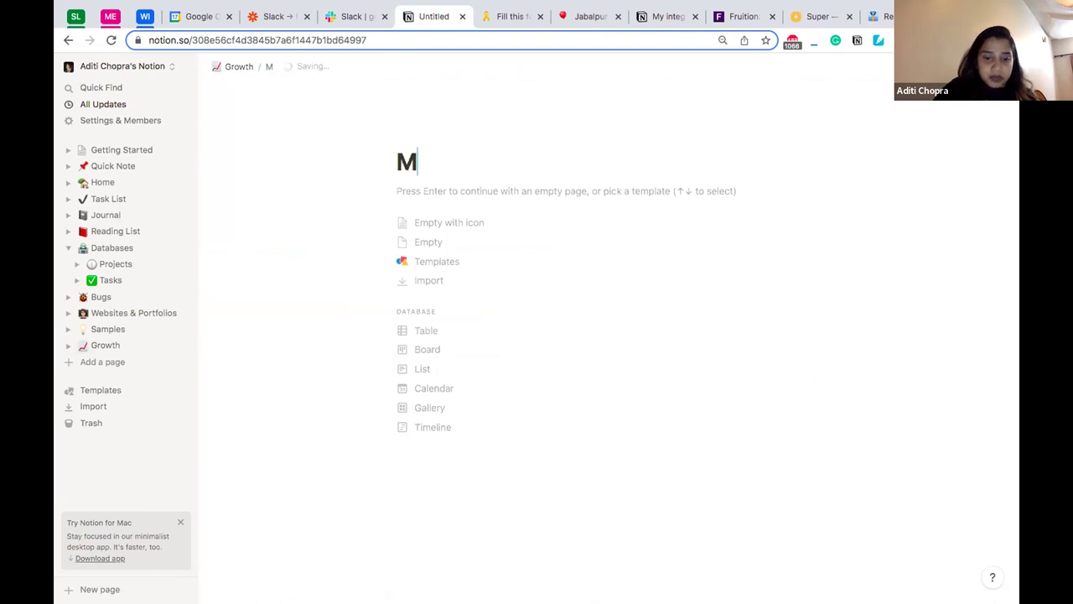
left_click(415, 138)
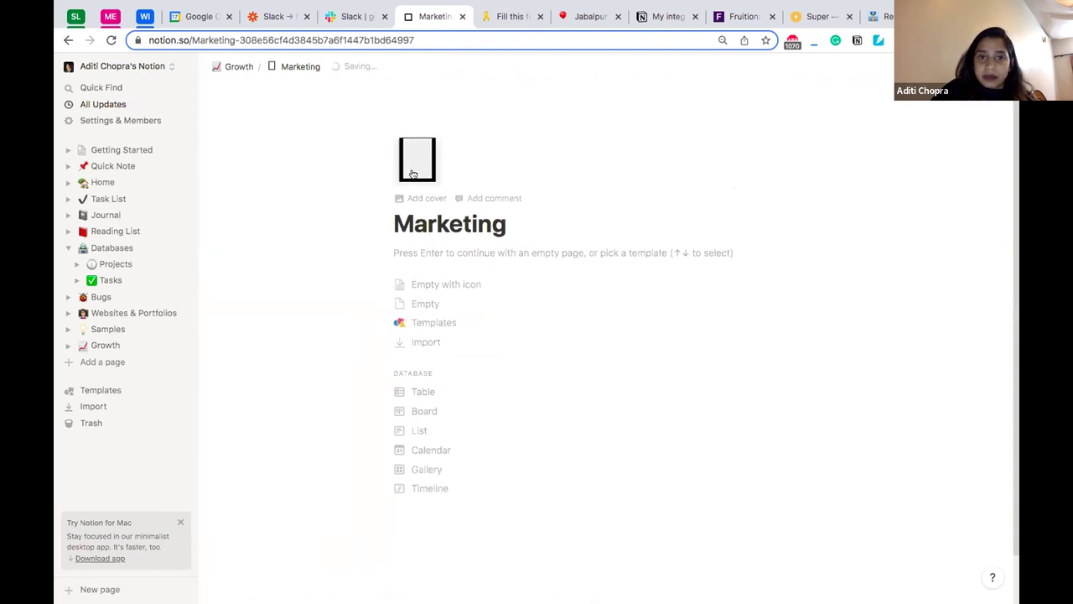
left_click(413, 161)
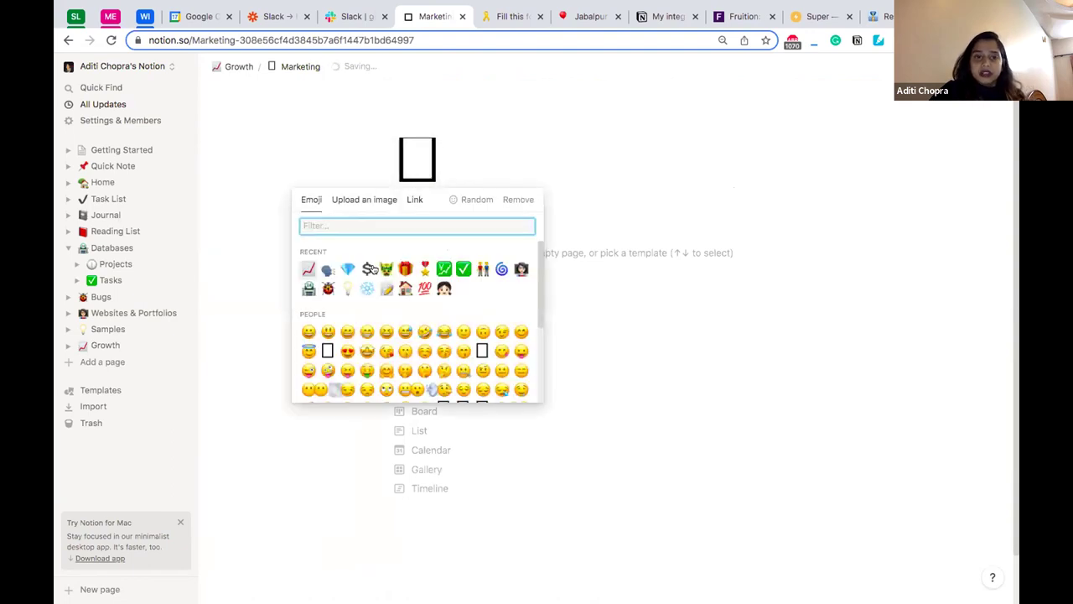
left_click(230, 67)
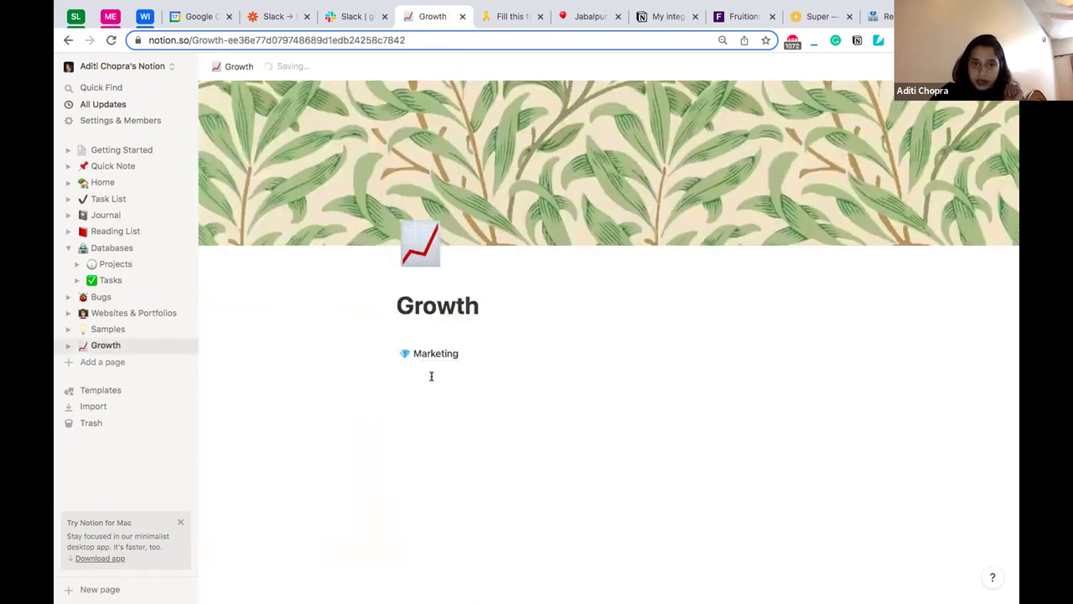
left_click(812, 397)
- Write 'Community' as a plain text line beneath Marketing, removing the leading slash
type("/")
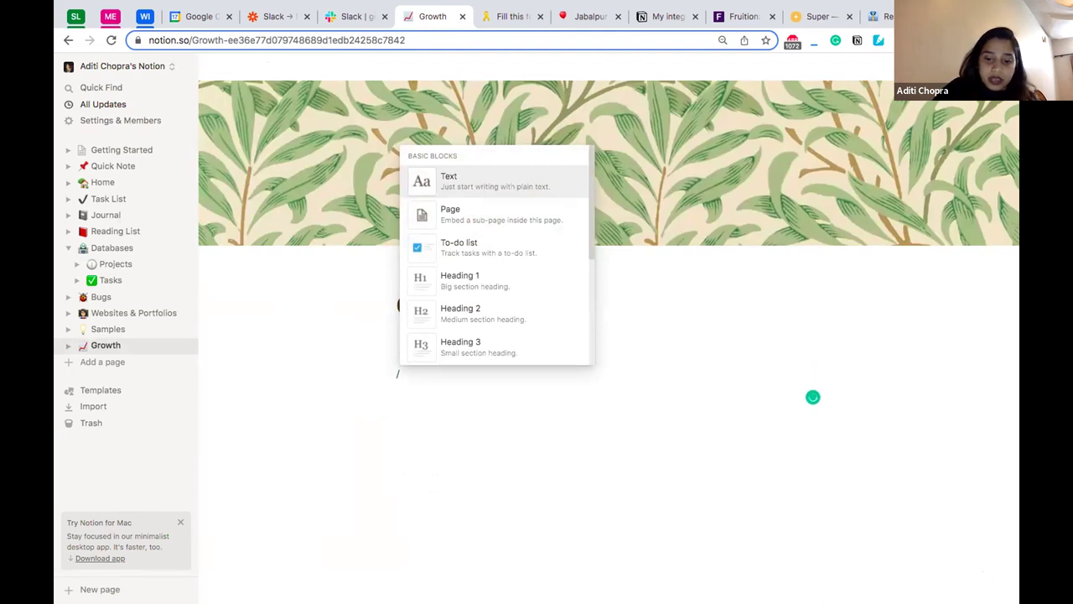
type("community")
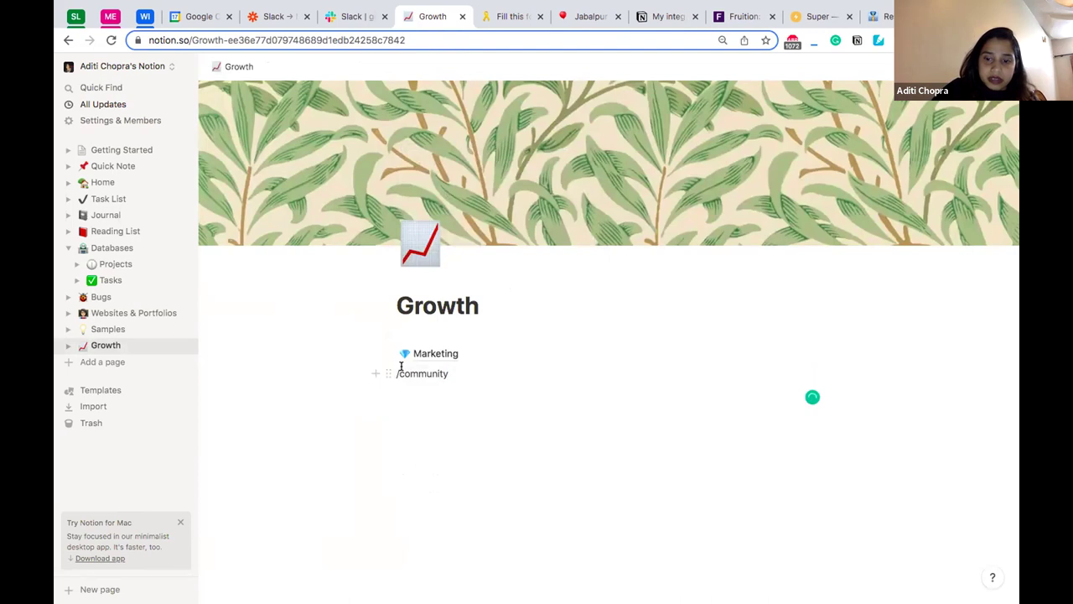
type("C")
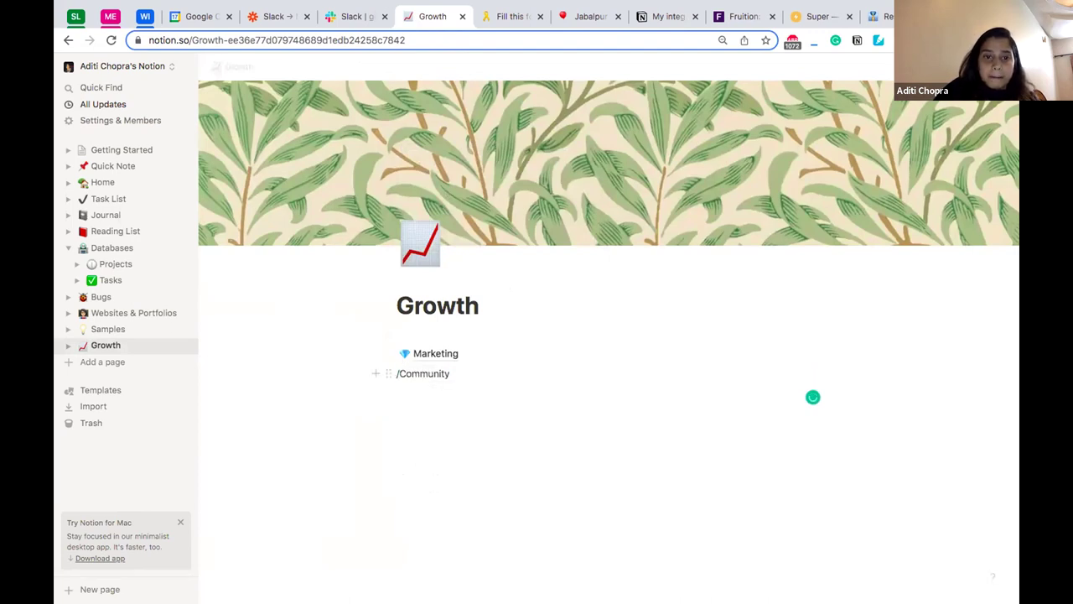
key("BackSpace")
key("BackSpace")
type("C")
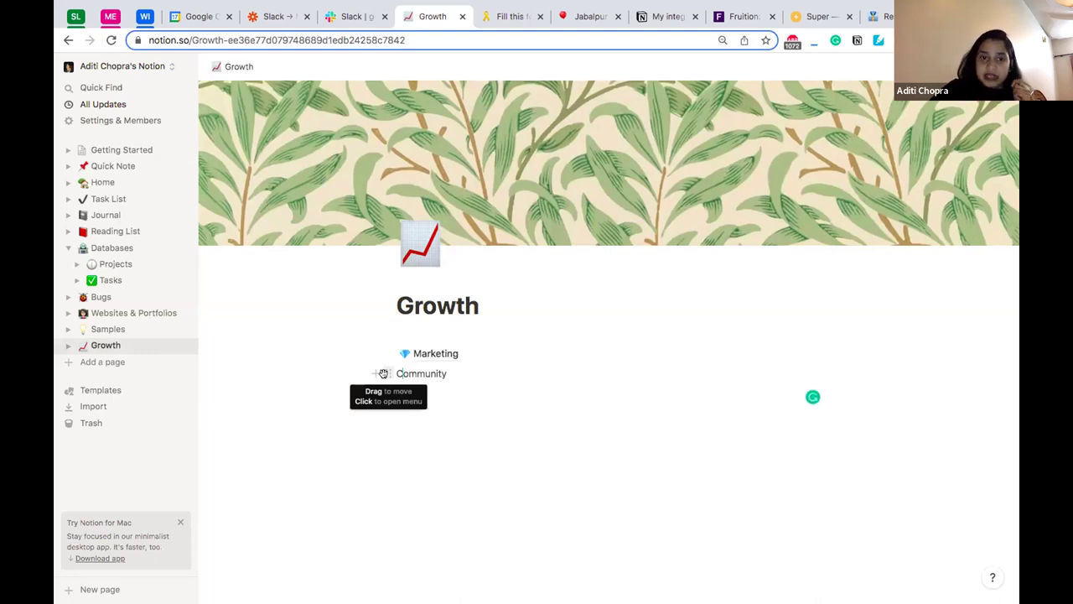
- Convert the Community block into a toggle list
left_click(386, 374)
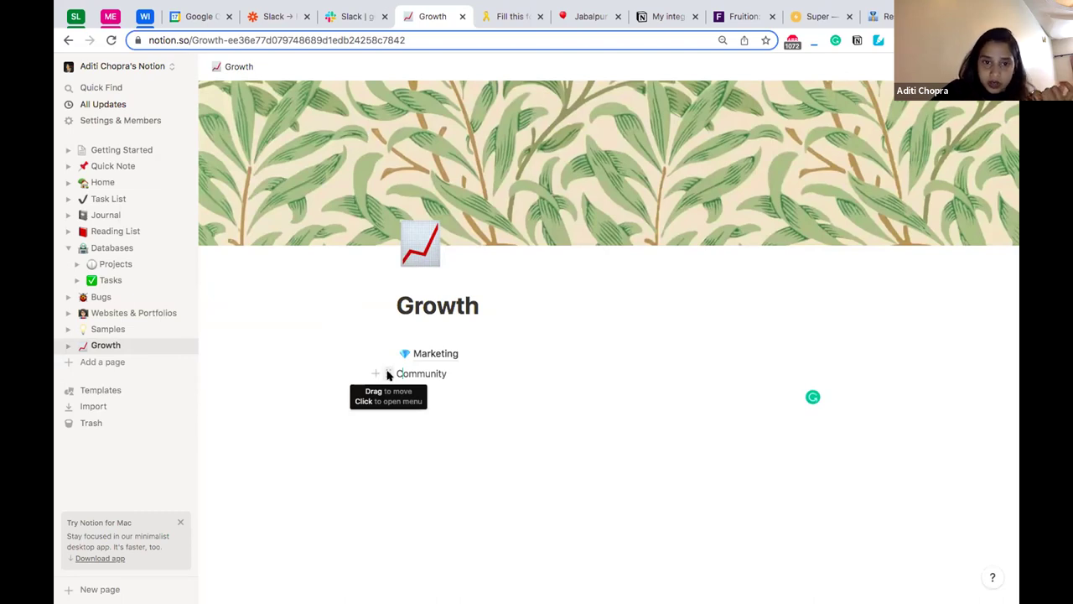
mouse_move(334, 336)
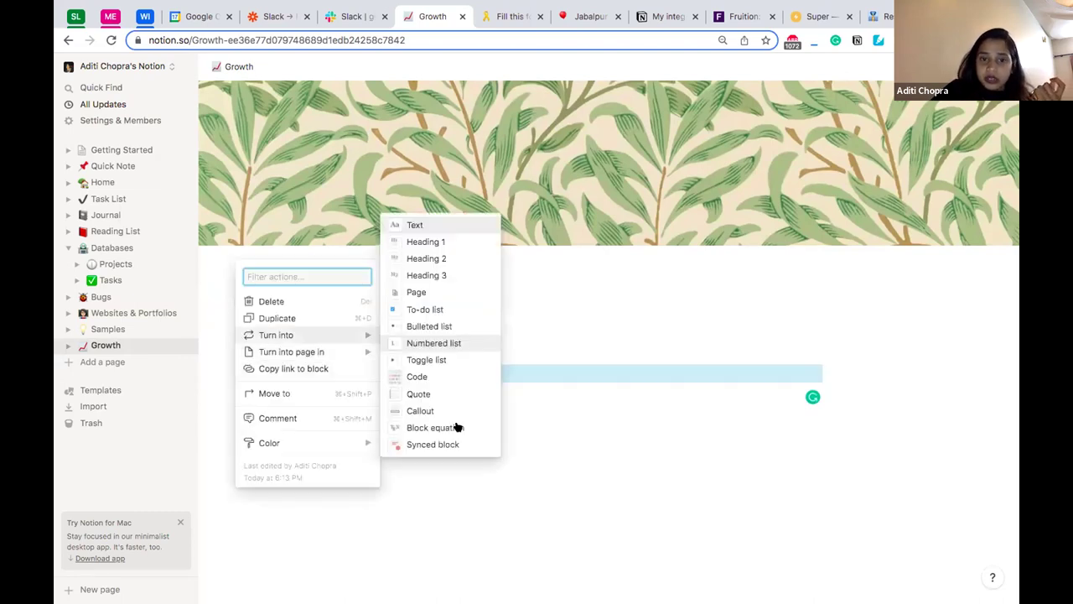
left_click(444, 361)
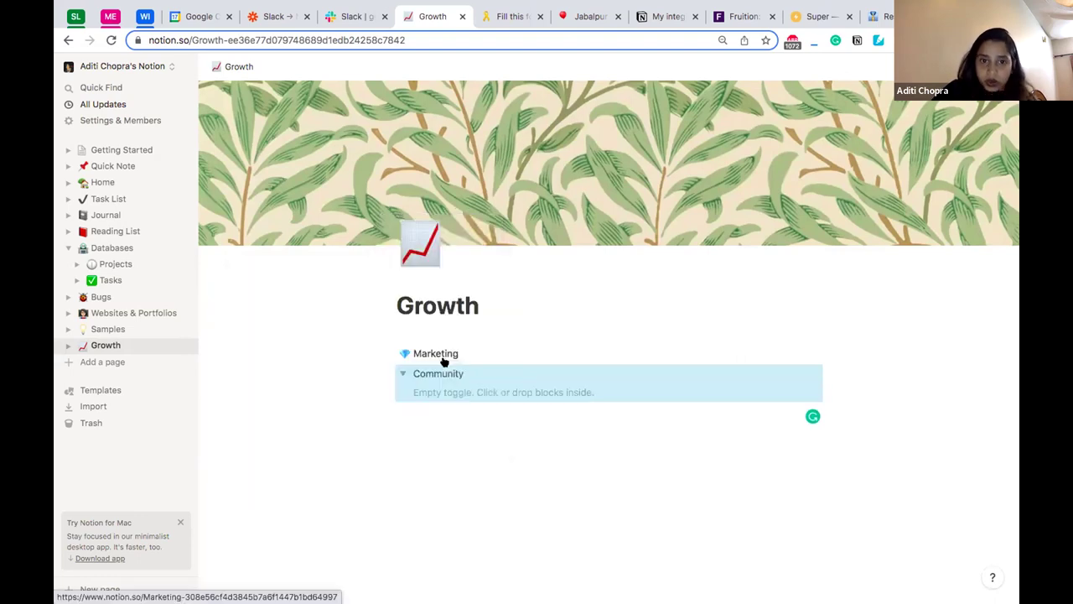
left_click(401, 376)
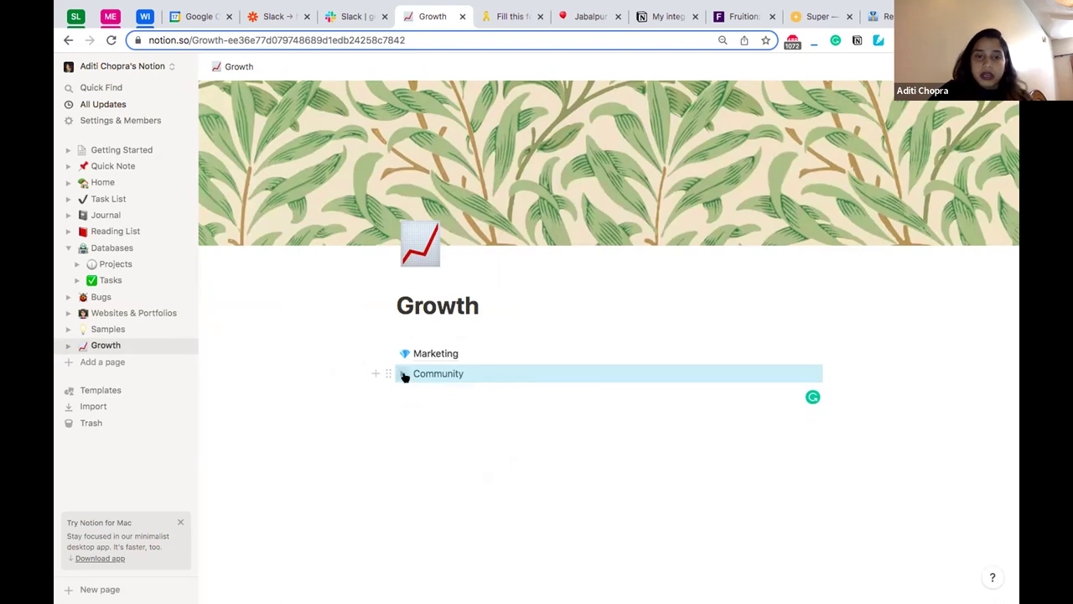
left_click(401, 376)
- Add bullets 'ABC' and 'XYZ' inside the Community toggle
left_click(420, 387)
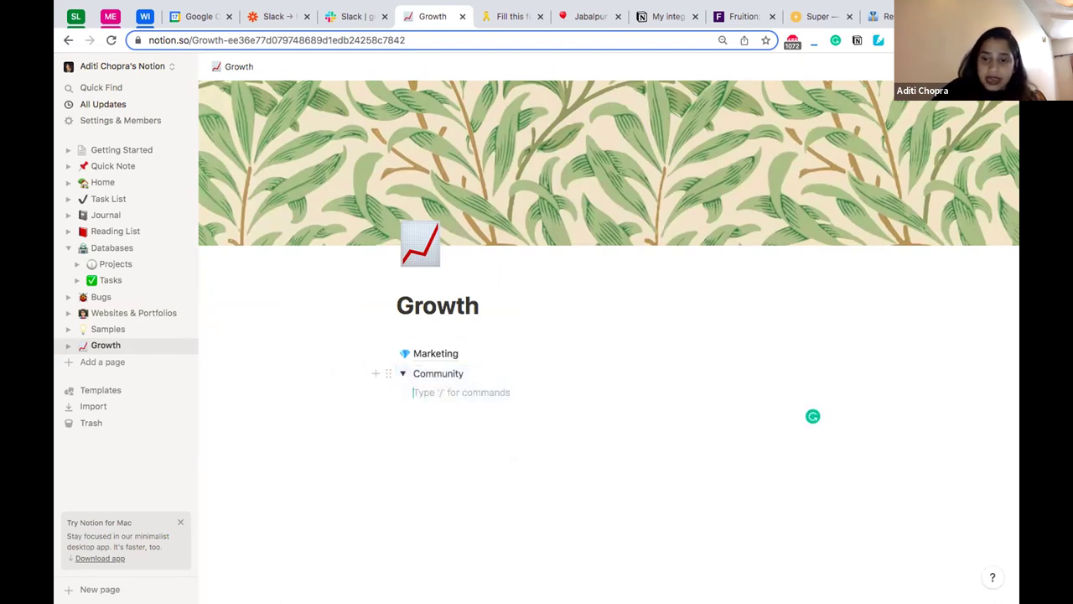
type("-")
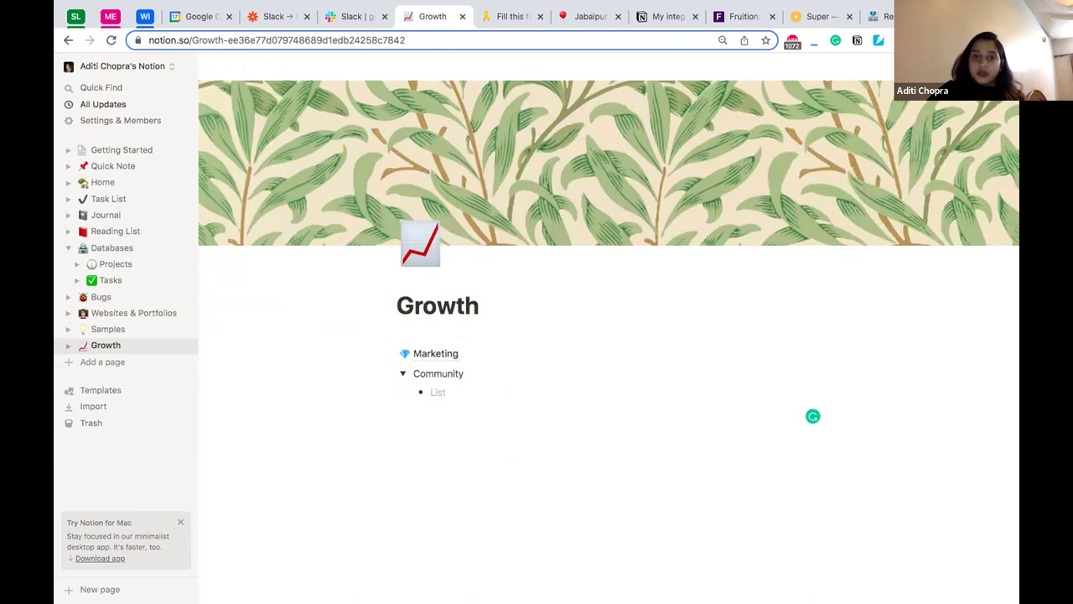
type("ABC")
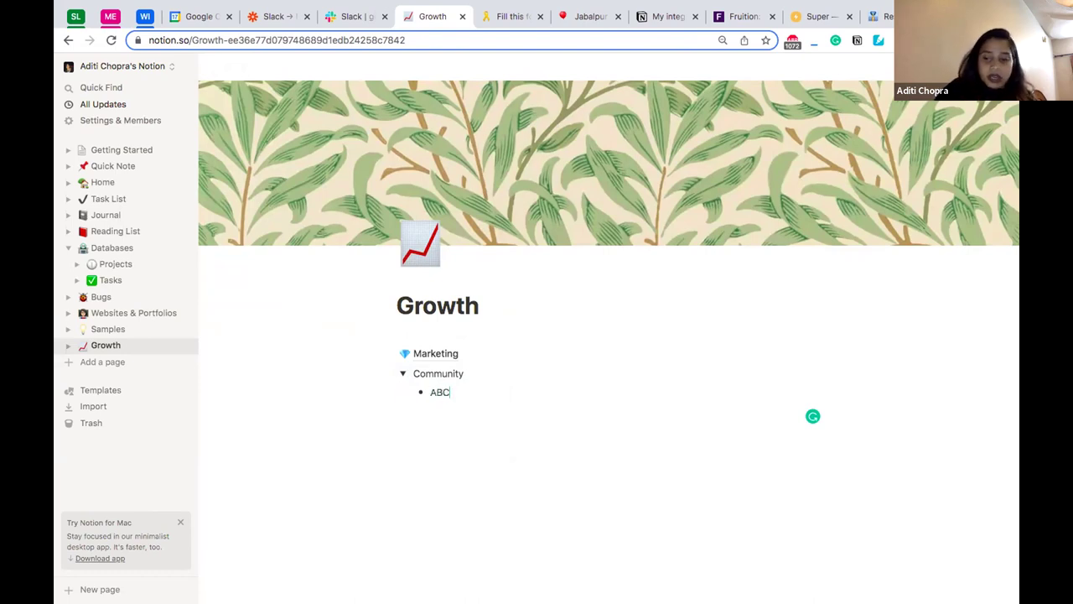
key("Return")
type("XYZ")
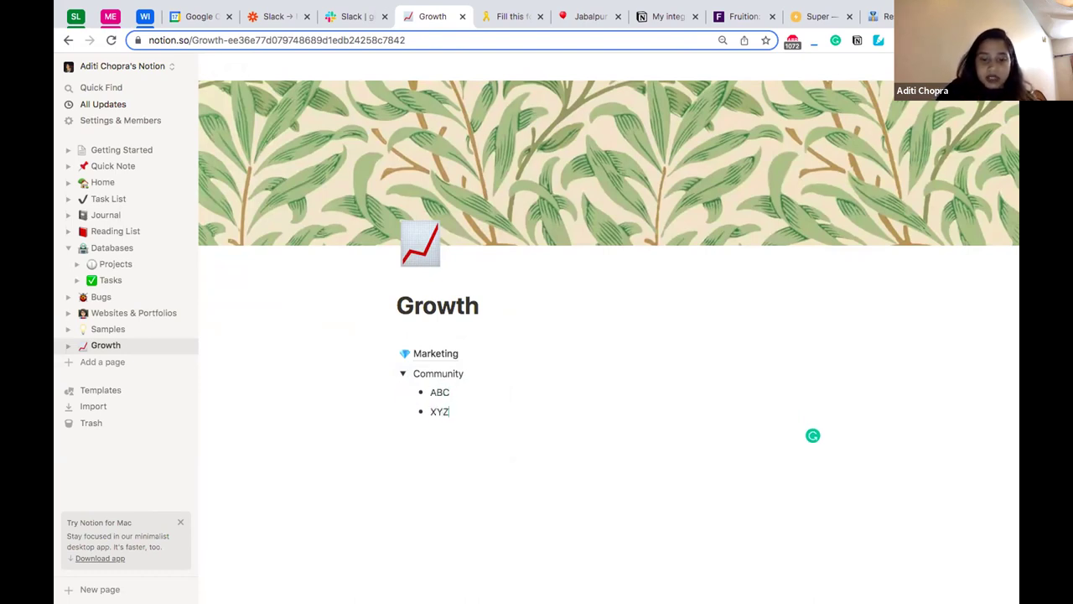
- Collapse Community and, after trying a to-do block, type 'Growth 1' on a plain line below
left_click(404, 374)
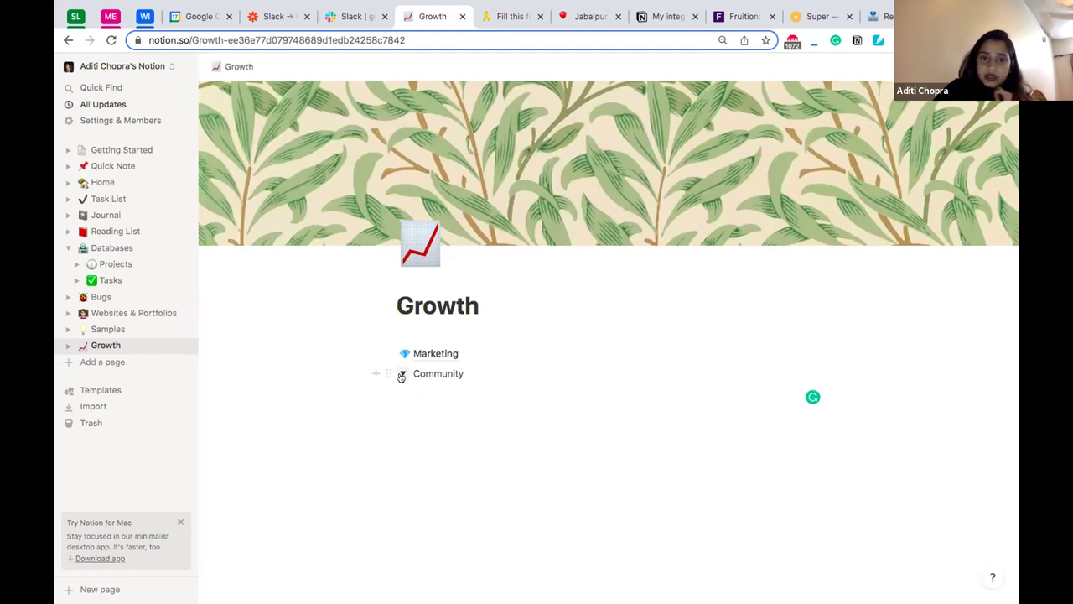
key("Return")
key("BackSpace")
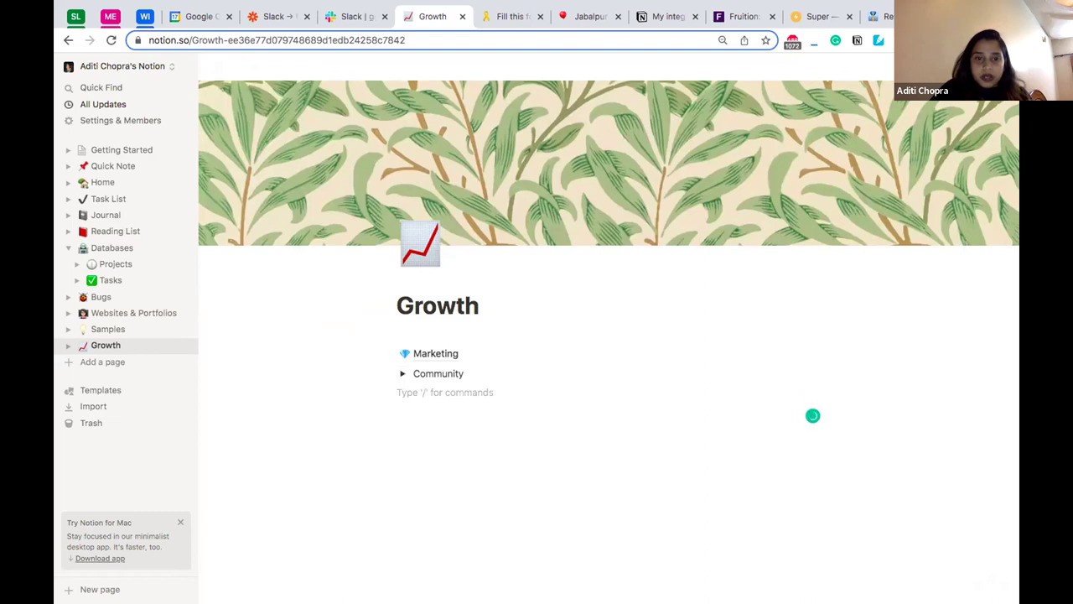
type("/")
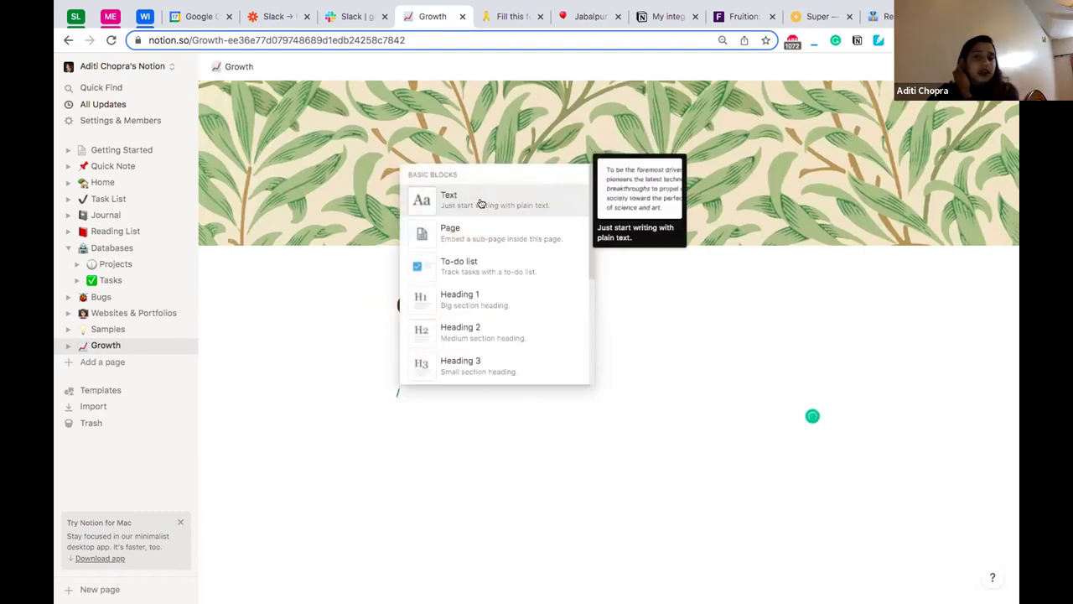
left_click(471, 262)
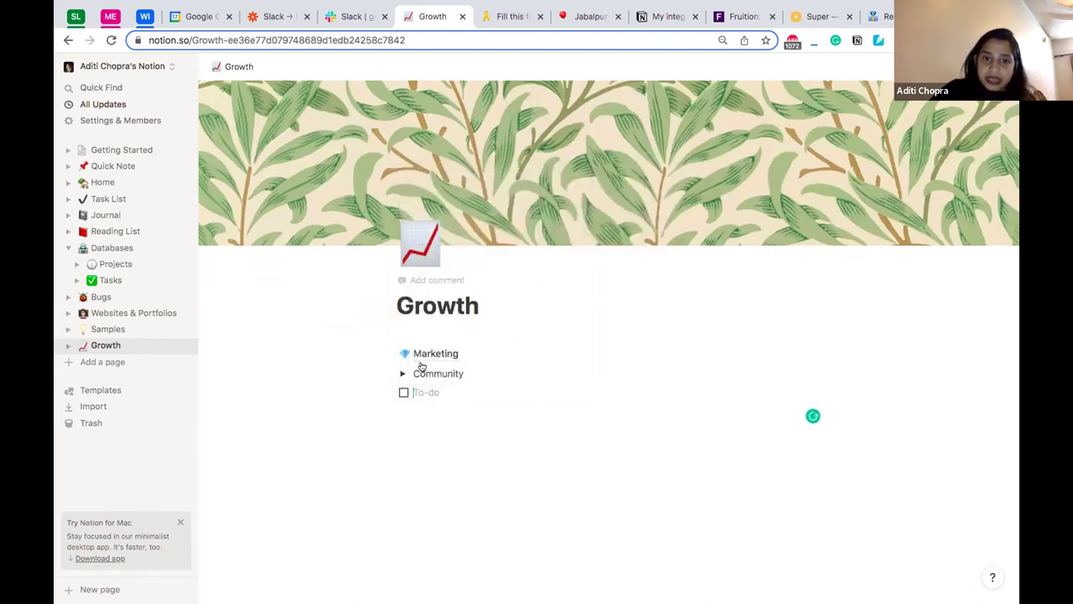
key("BackSpace")
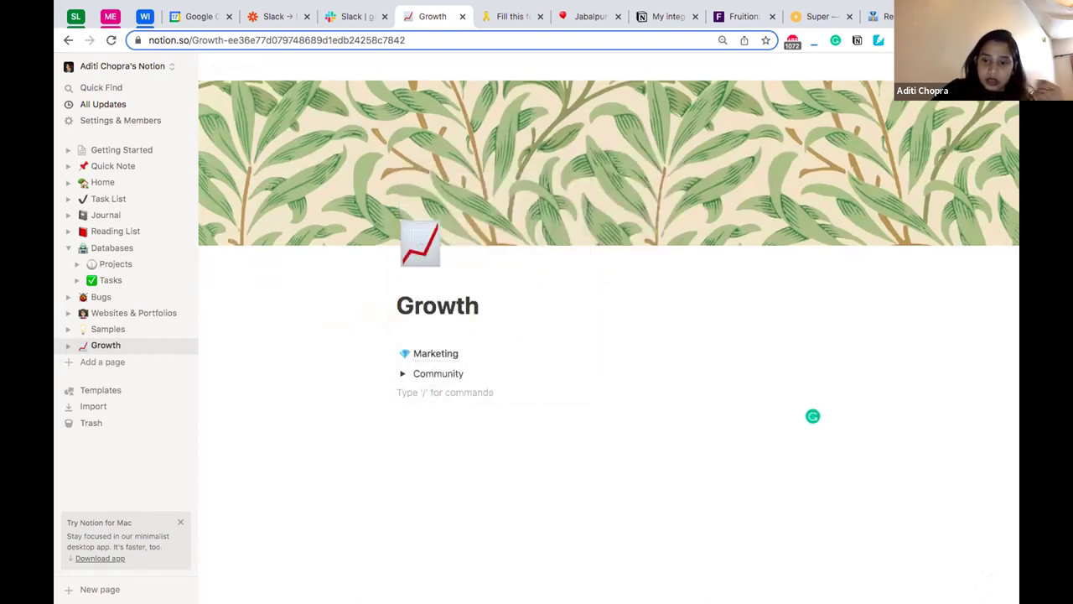
type("/")
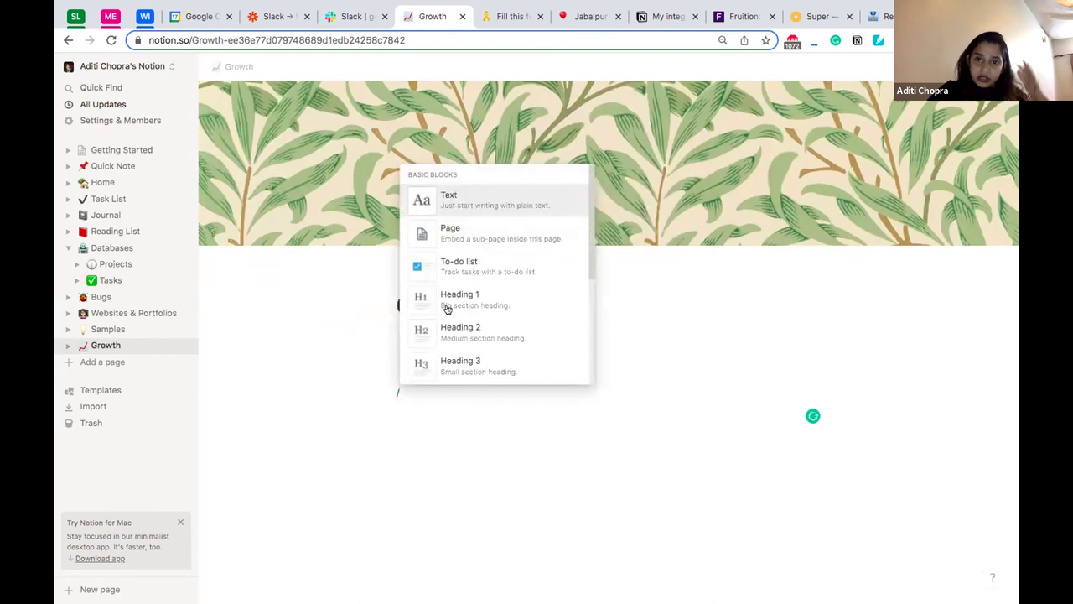
scroll(447, 308, "down", 1)
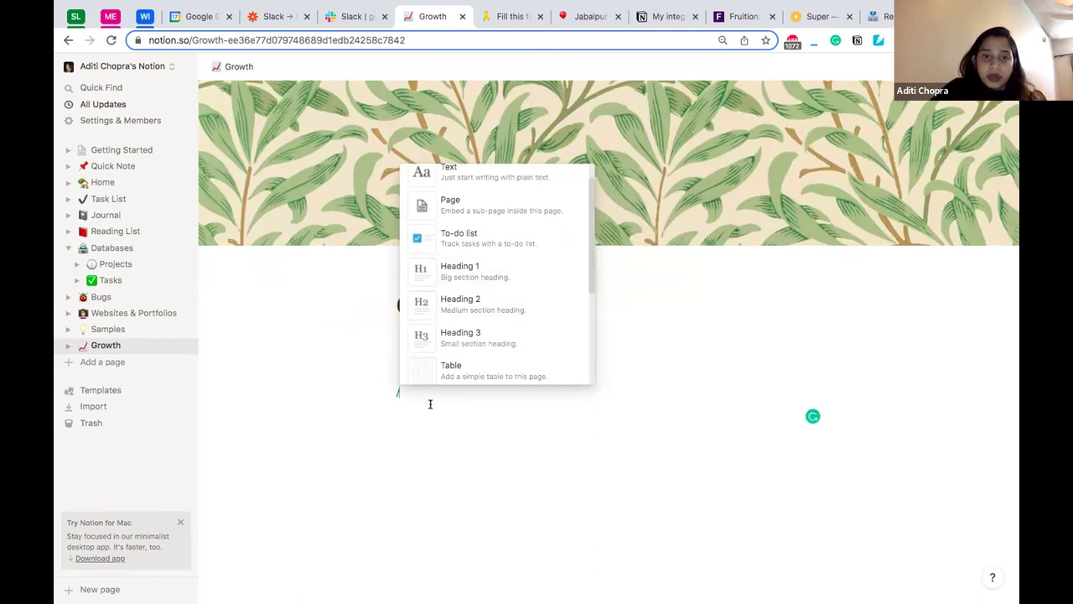
key("BackSpace")
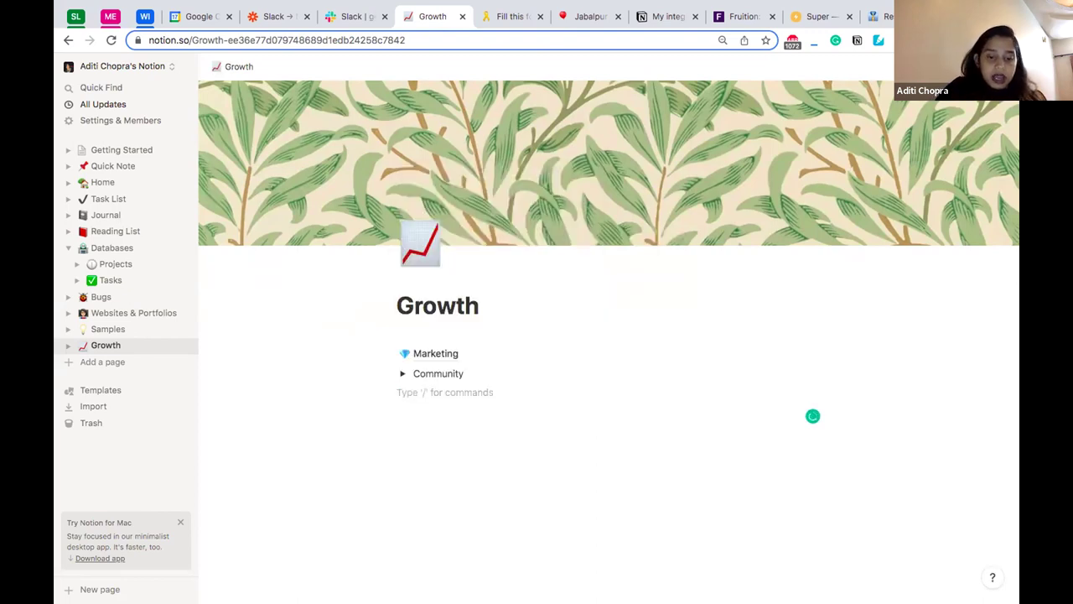
key("Return")
type("Growth 1")
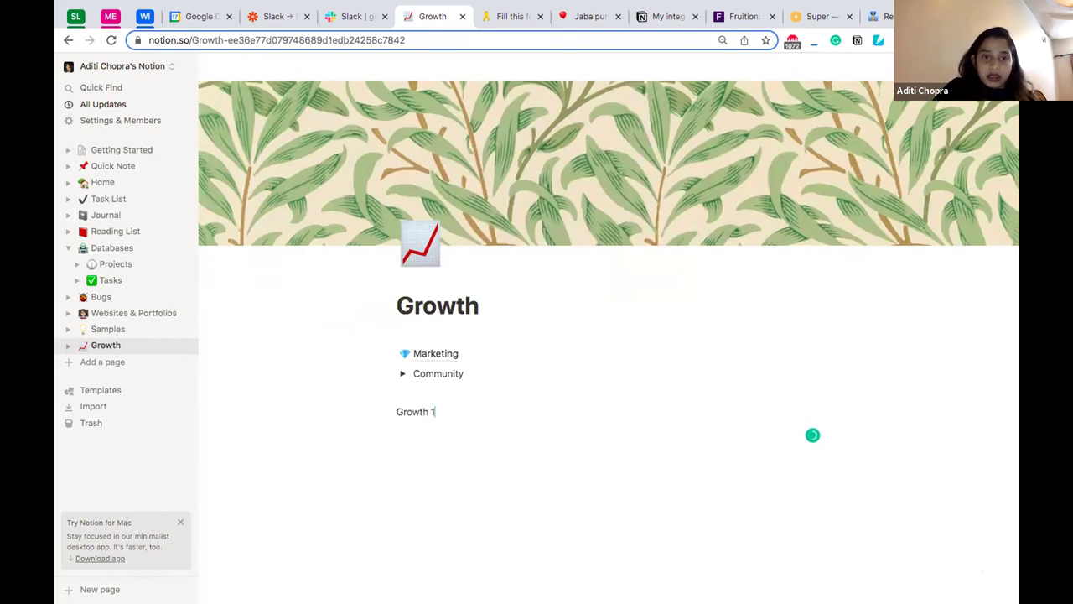
- Add lines 'Growth 1A' and 'Growth 2' below Growth 1
key("Return")
type("Growth 1A")
key("Return")
type("Growth 2")
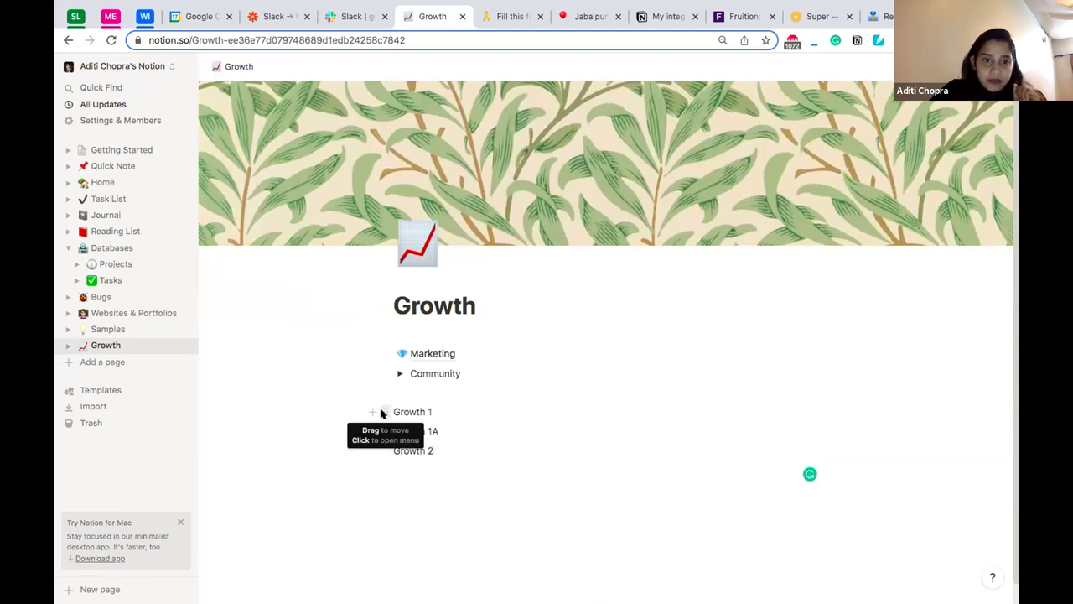
- Turn Growth 1 into a Heading 2
left_click(380, 411)
mouse_move(324, 377)
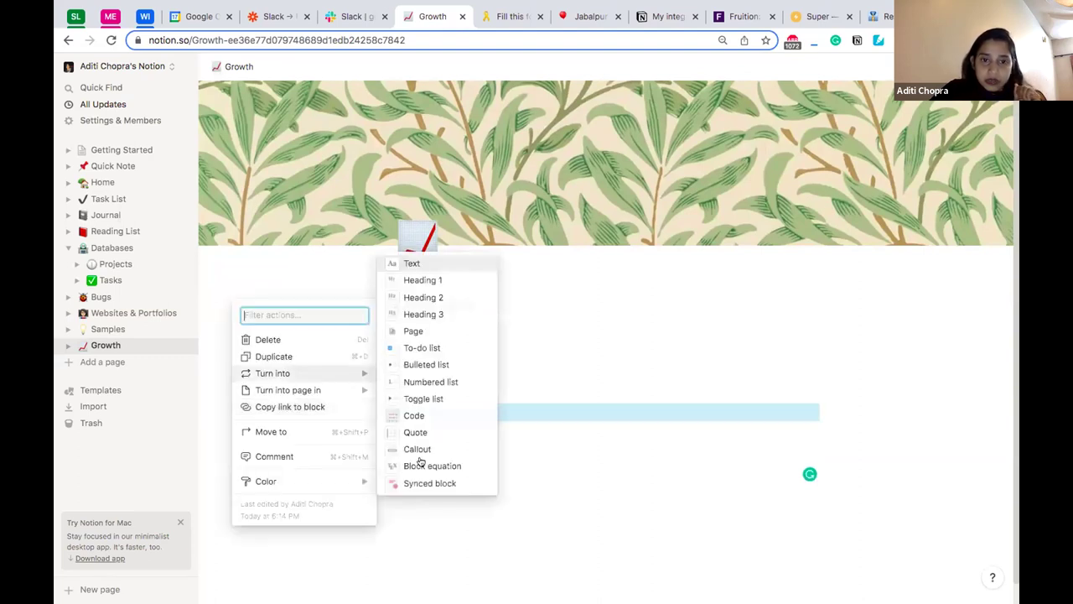
left_click(433, 302)
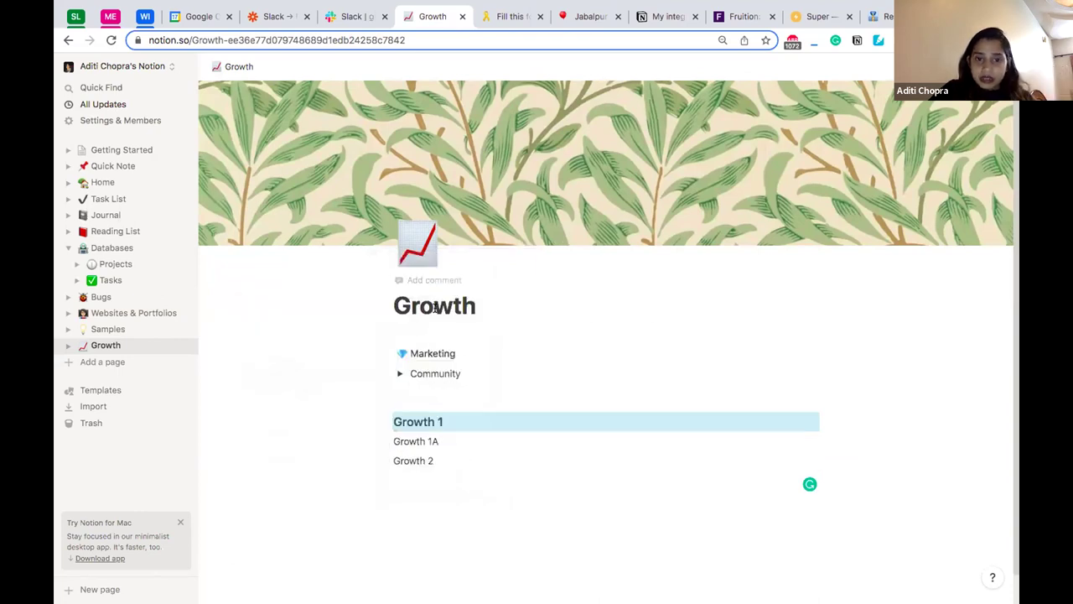
left_click(381, 419)
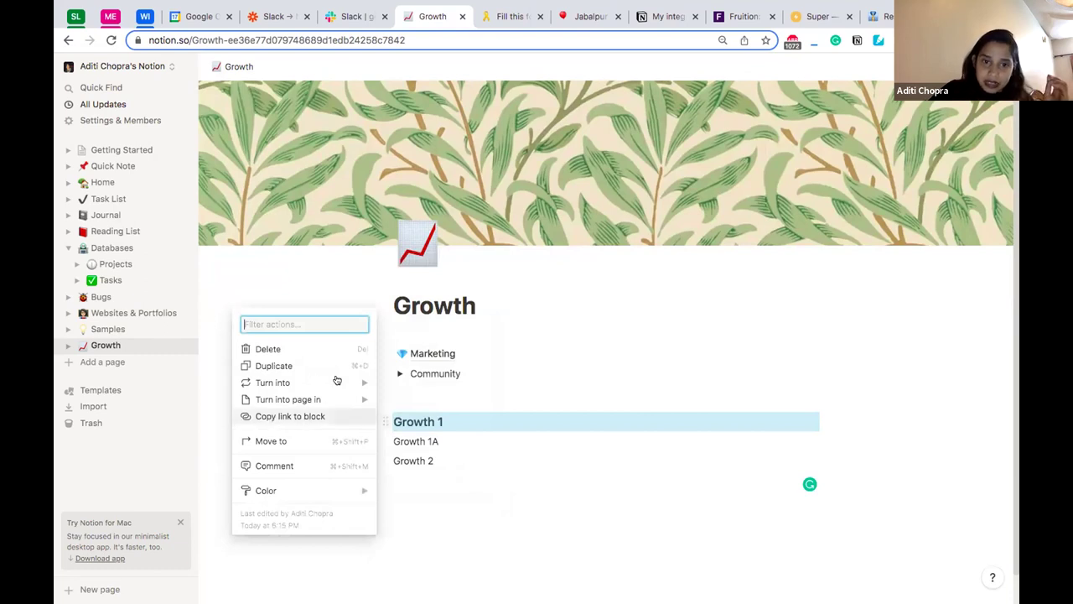
mouse_move(317, 383)
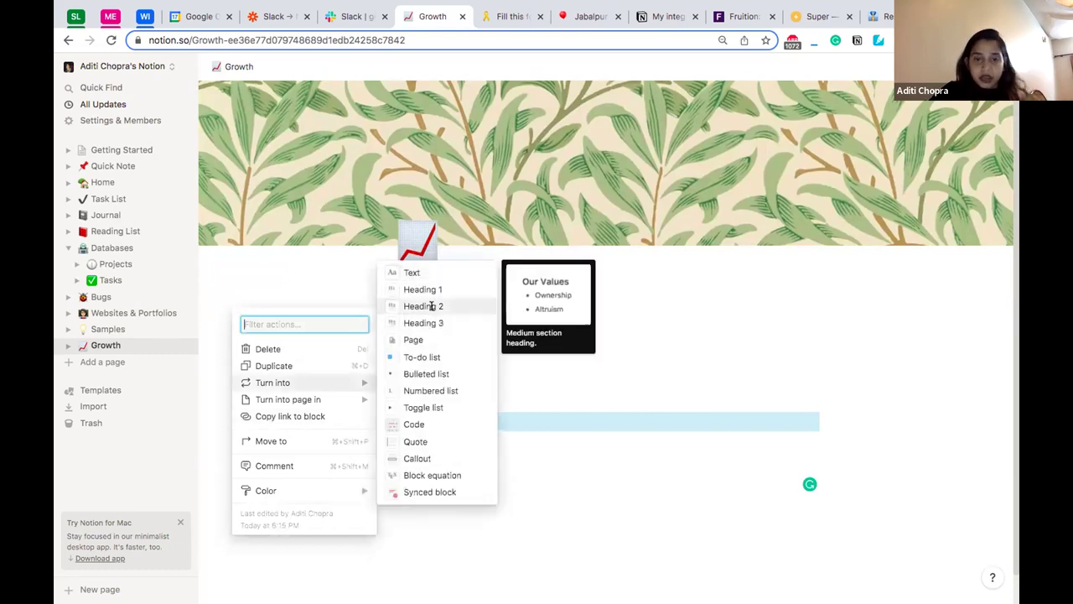
left_click(430, 307)
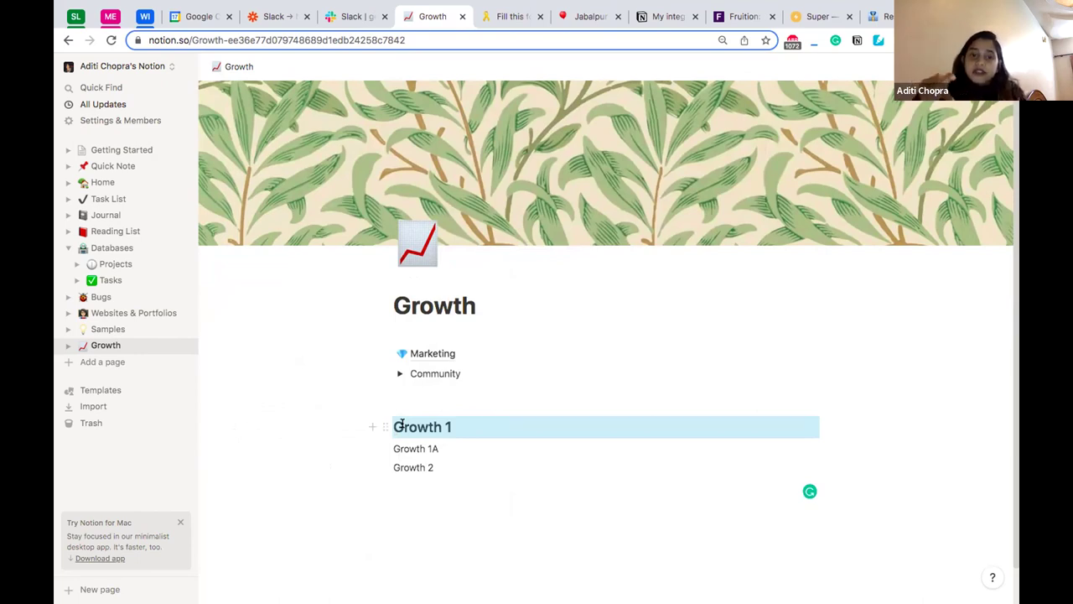
left_click(458, 426)
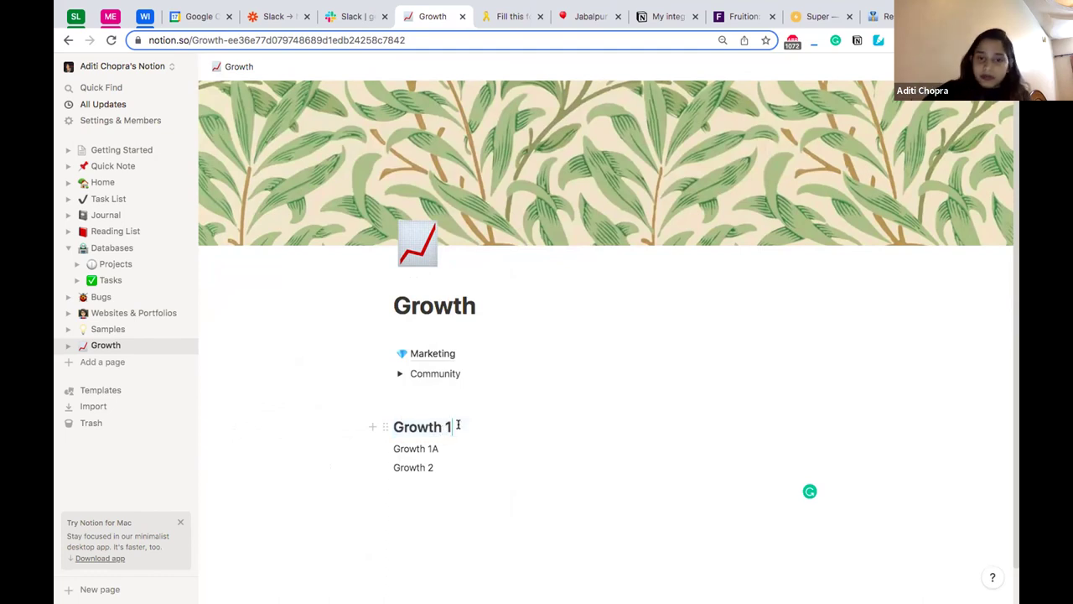
- Make Growth 1A a Heading 3 and Growth 2 a Heading 2
left_click(385, 448)
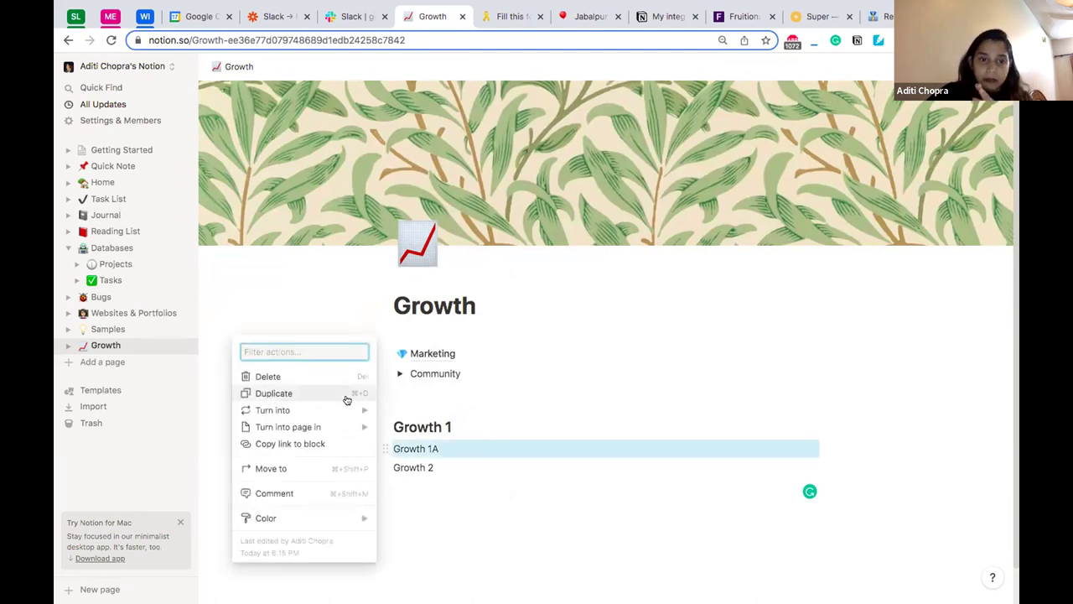
mouse_move(342, 410)
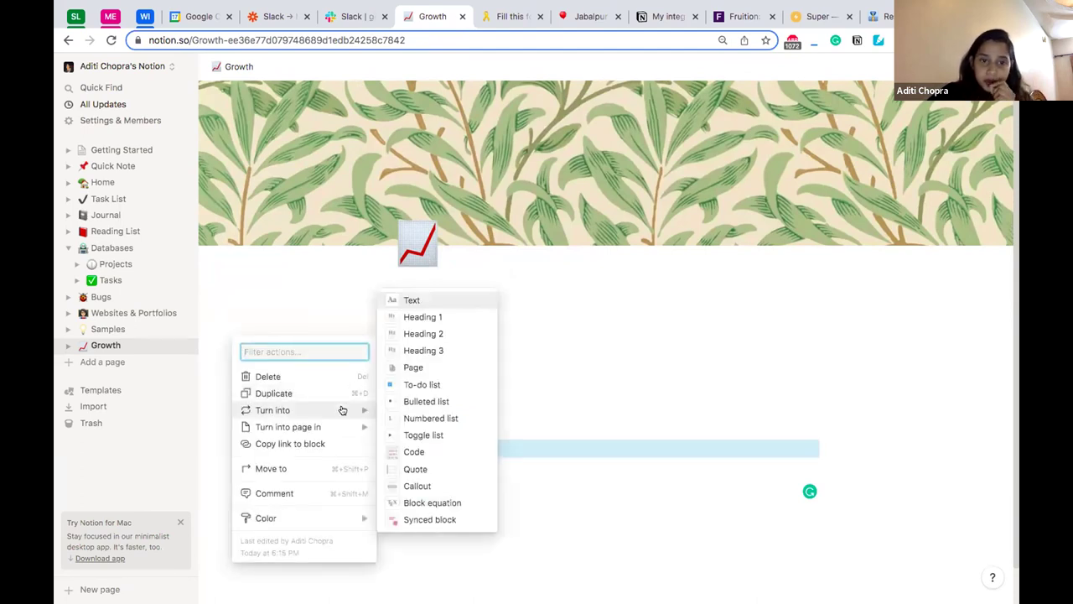
left_click(440, 355)
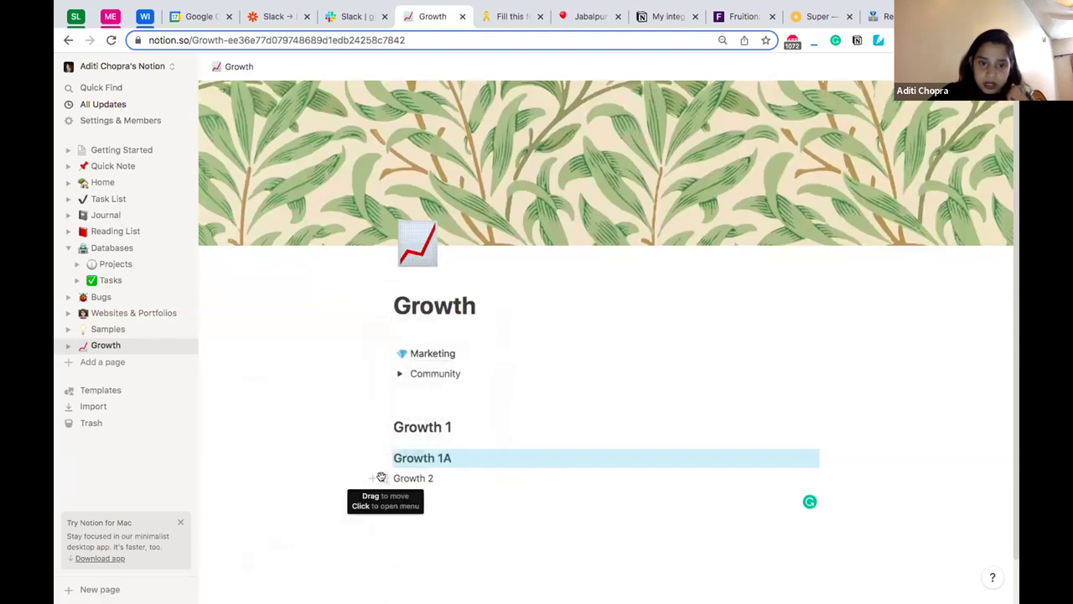
left_click(378, 477)
mouse_move(332, 440)
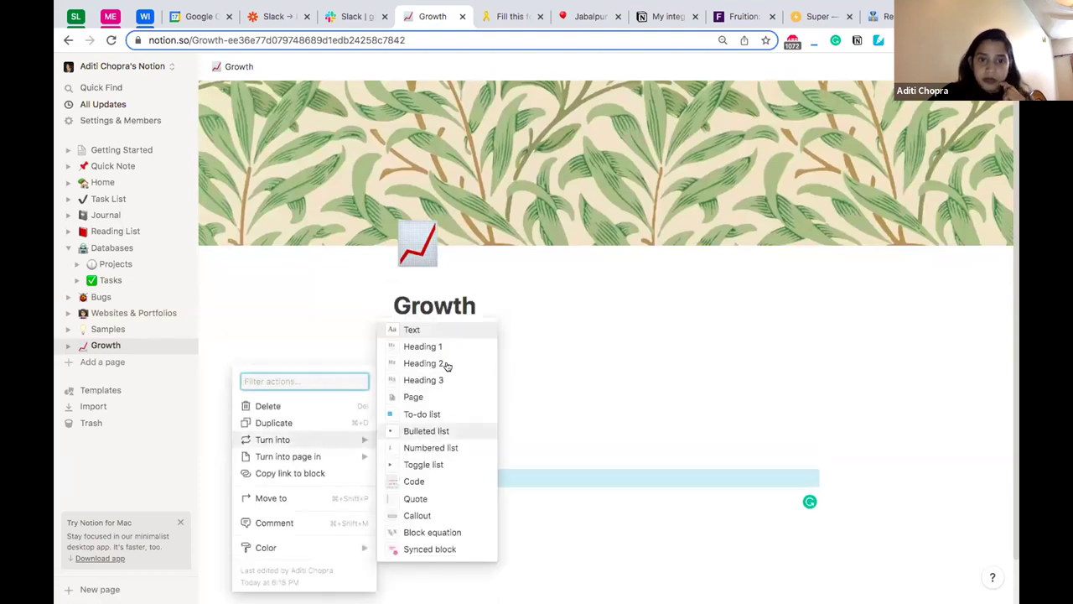
key("Return")
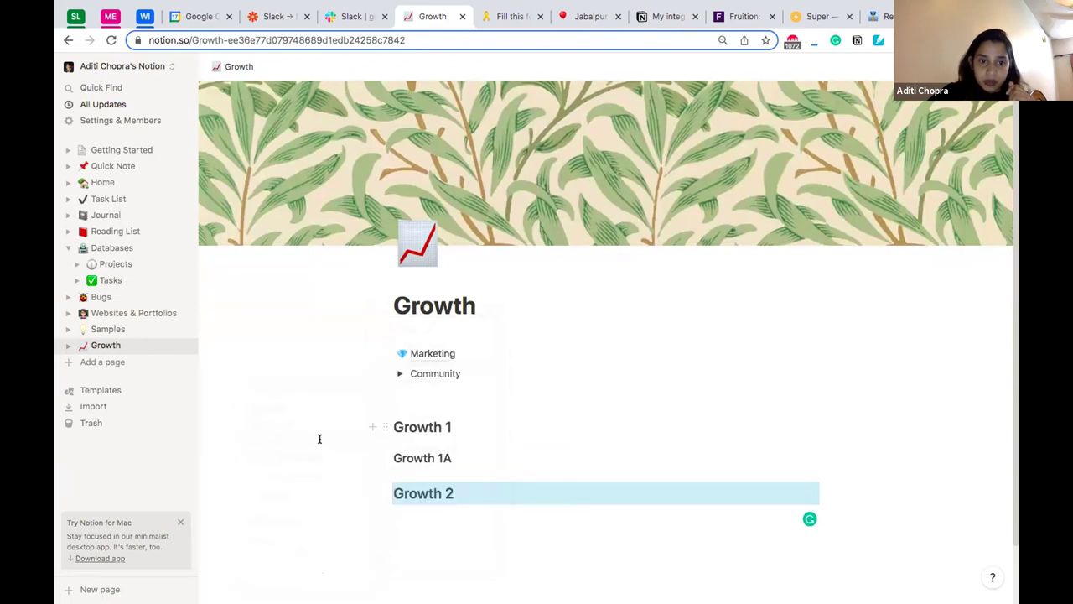
left_click(382, 493)
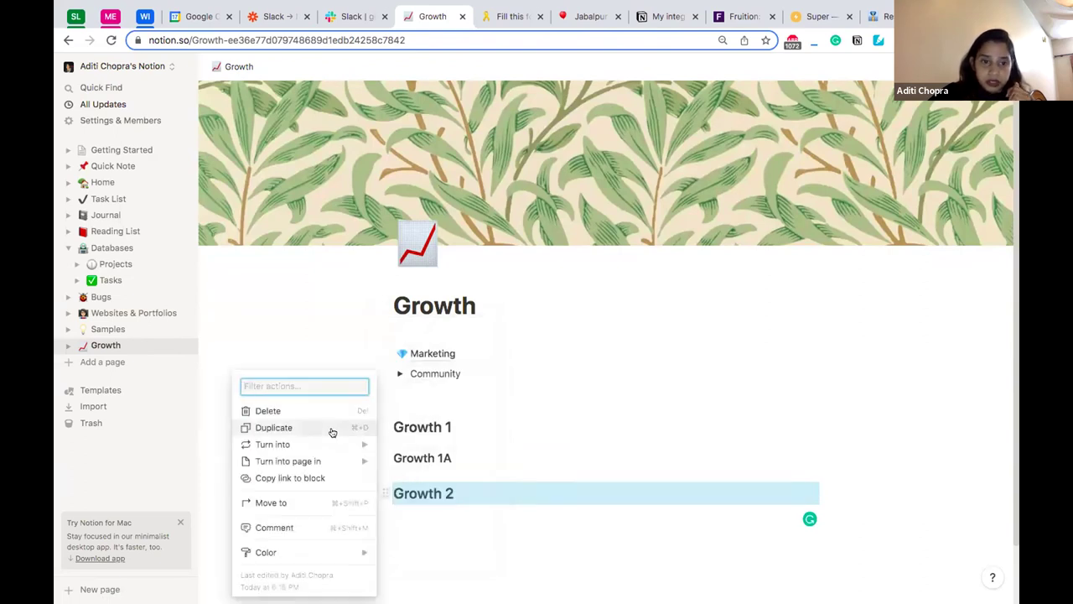
mouse_move(332, 444)
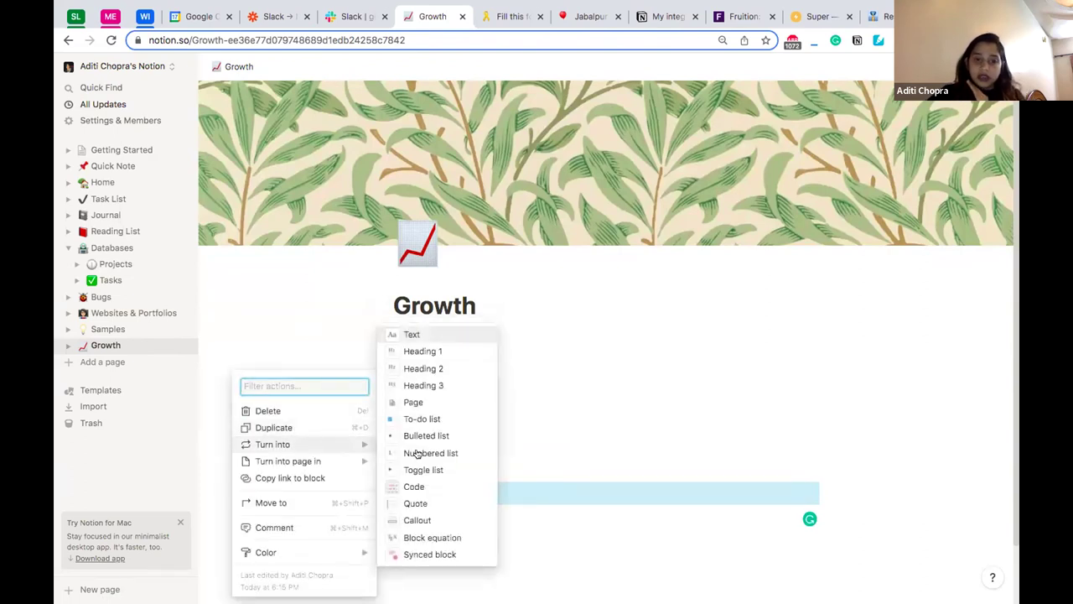
left_click(436, 367)
scroll(420, 480, "down", 2)
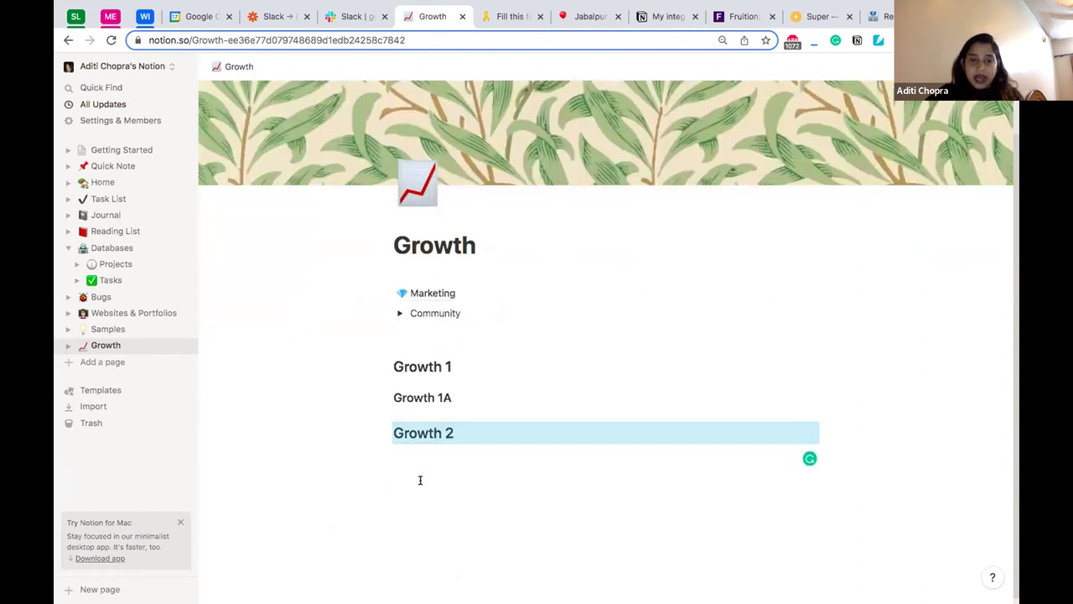
- Insert a table of contents on a new line below Growth 2
left_click(420, 480)
key("Return")
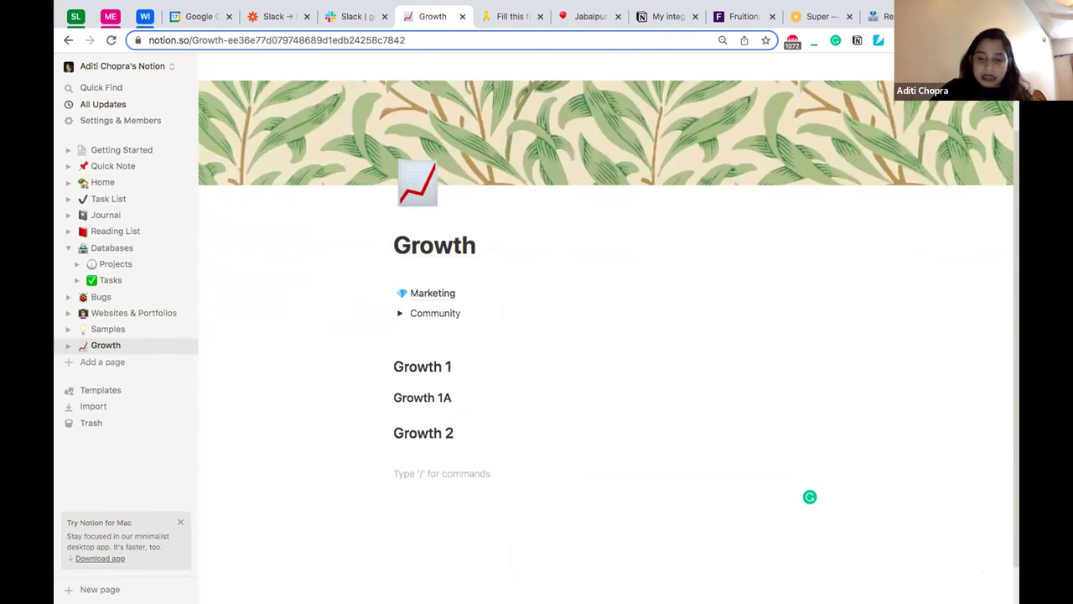
type("/")
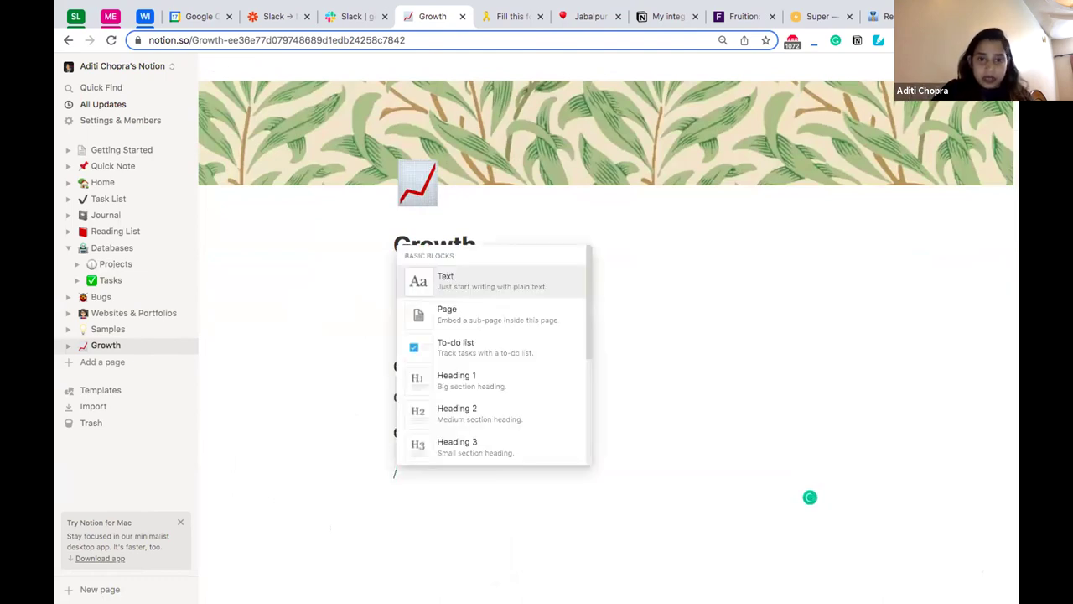
type("tab")
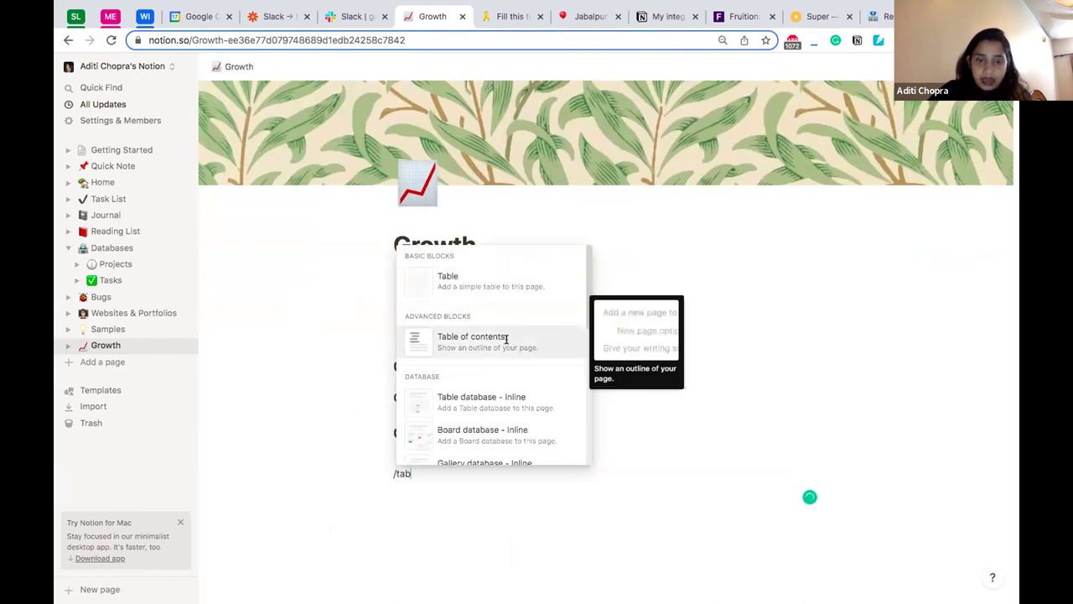
left_click(506, 338)
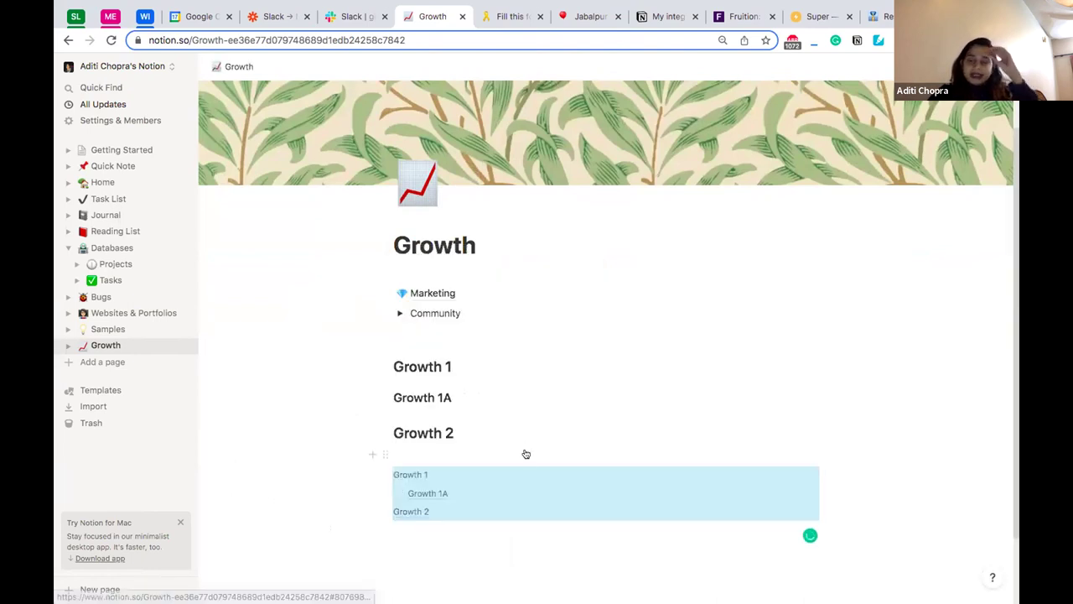
scroll(526, 454, "down", 1)
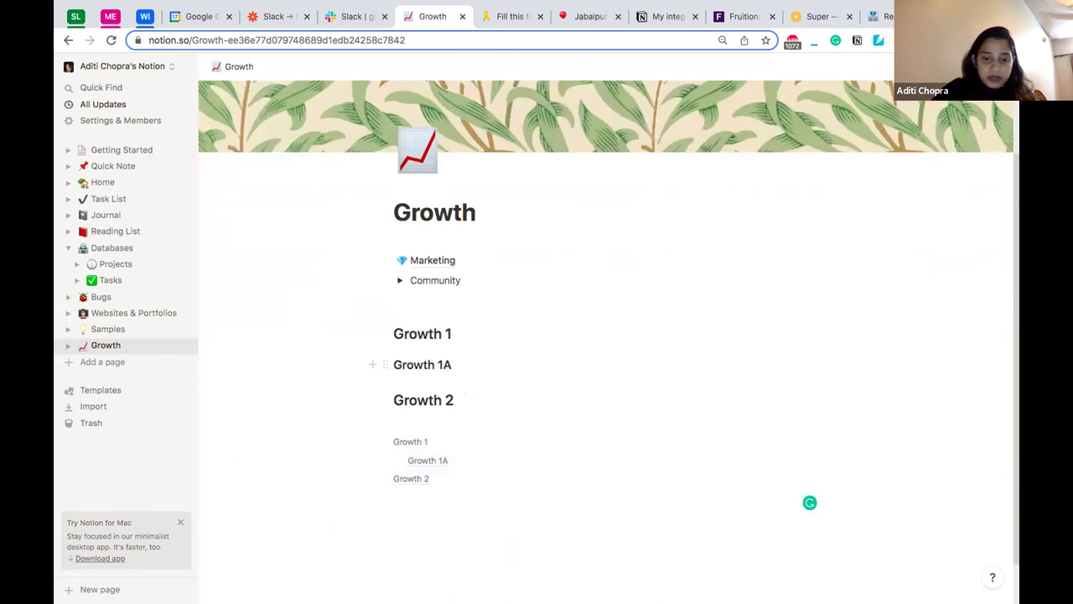
- Add a 'Growth 1B' line under Growth 1A and make it a Heading 3
key("Return")
type("Growth ")
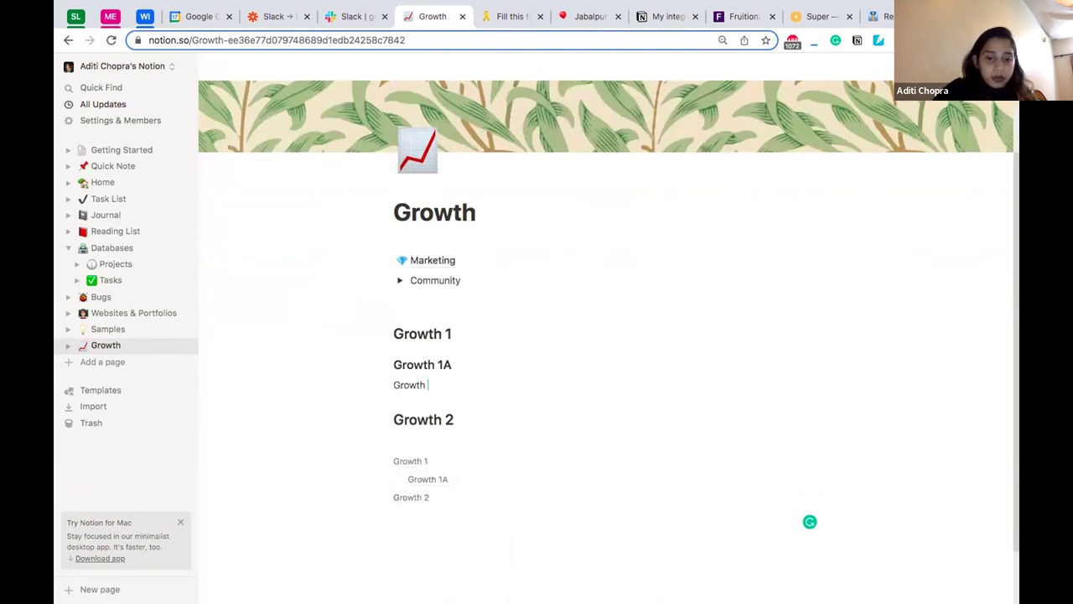
type("1B")
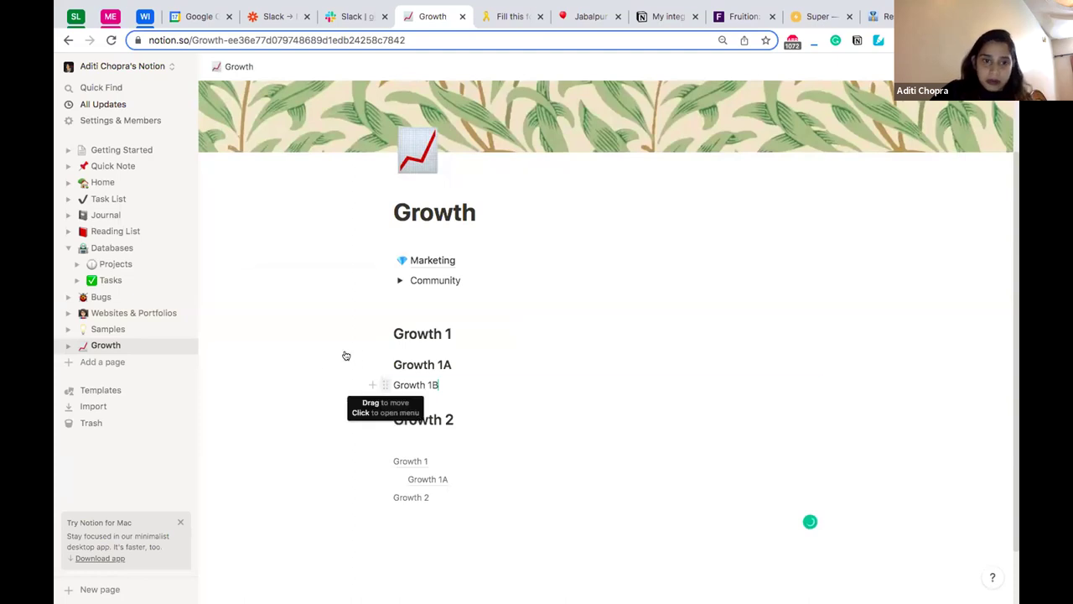
left_click(383, 384)
mouse_move(341, 348)
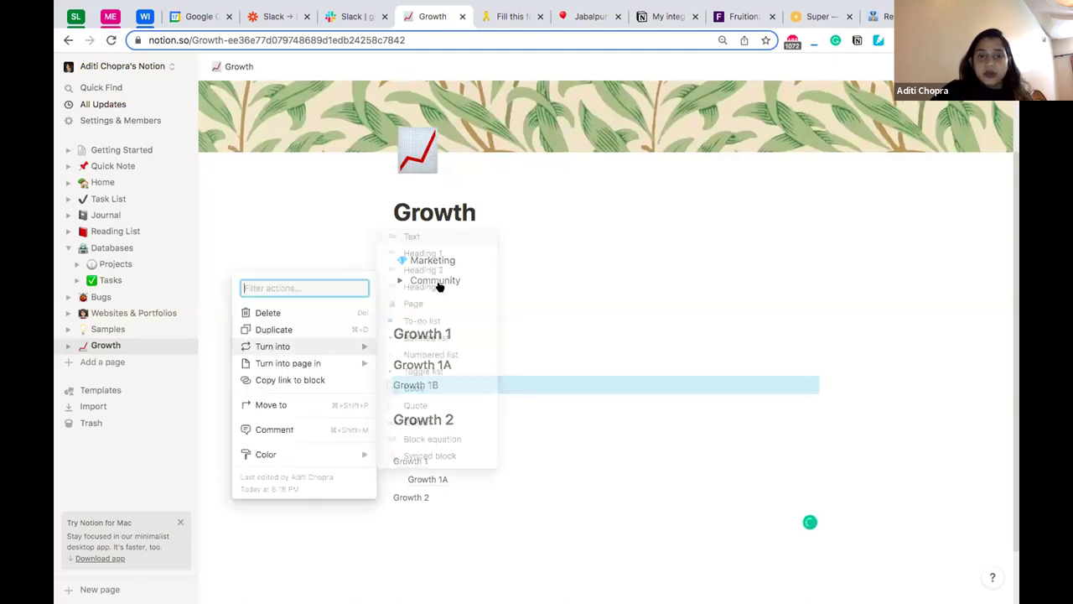
left_click(439, 283)
scroll(545, 397, "down", 1)
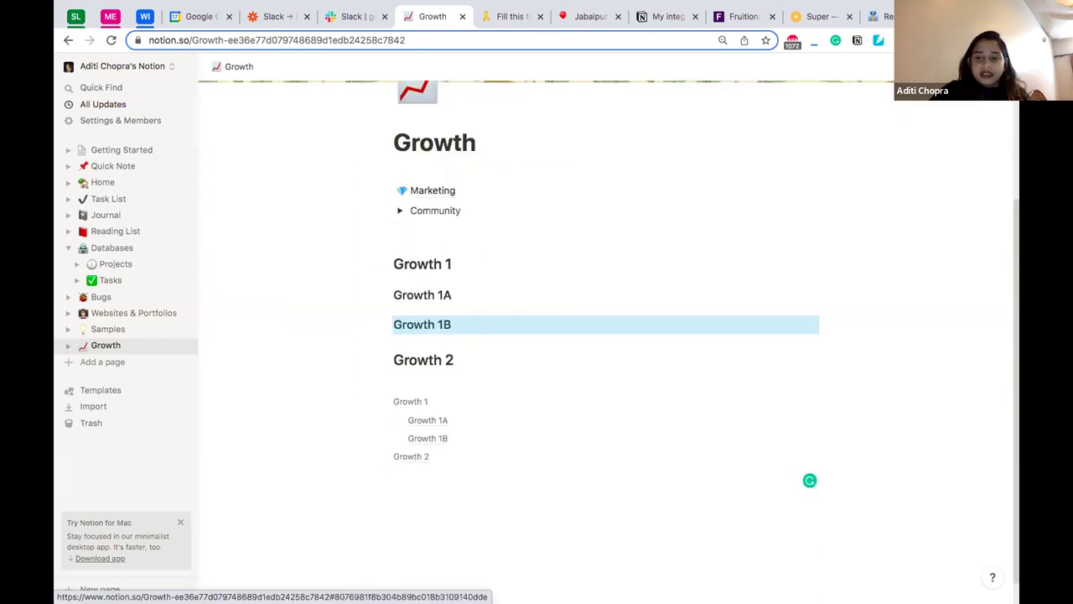
- Add text lines 'Metrics' and 'Structures' under the Growth 1 heading
left_click(488, 264)
key("Return")
type("v")
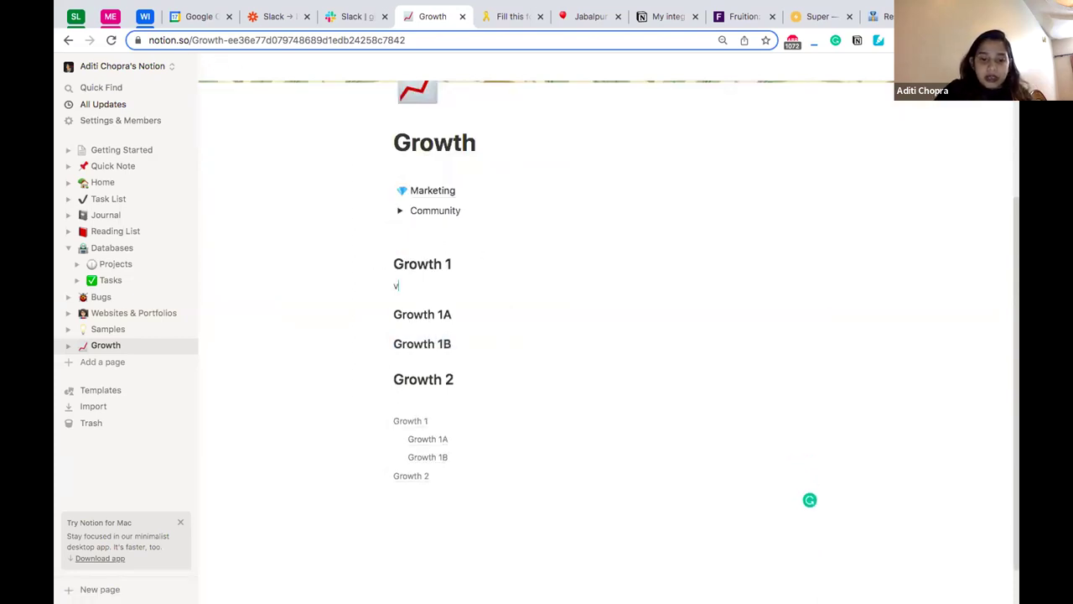
key("BackSpace")
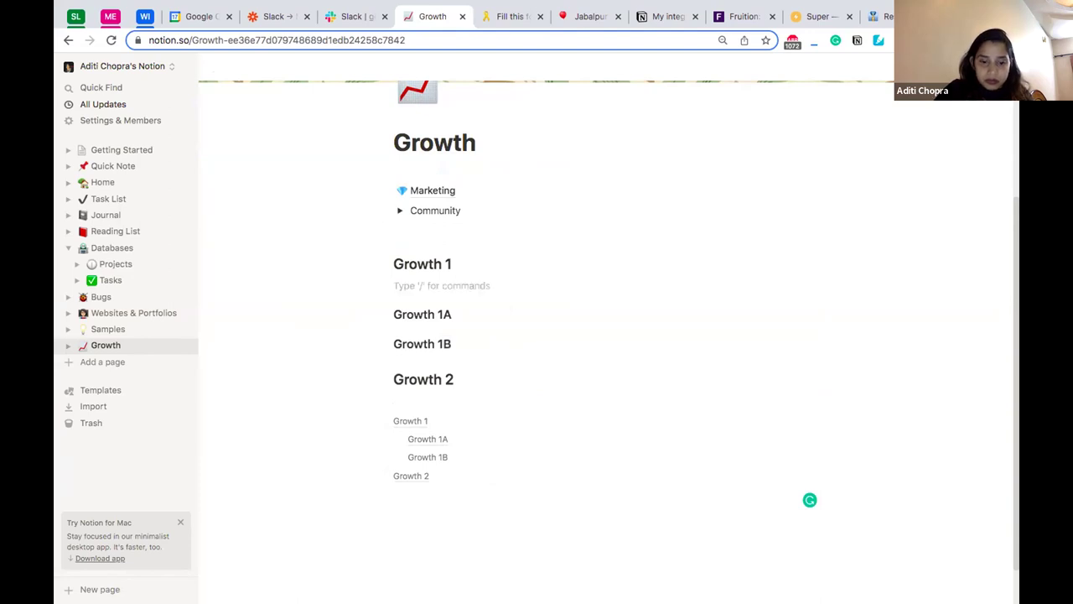
type("Mt")
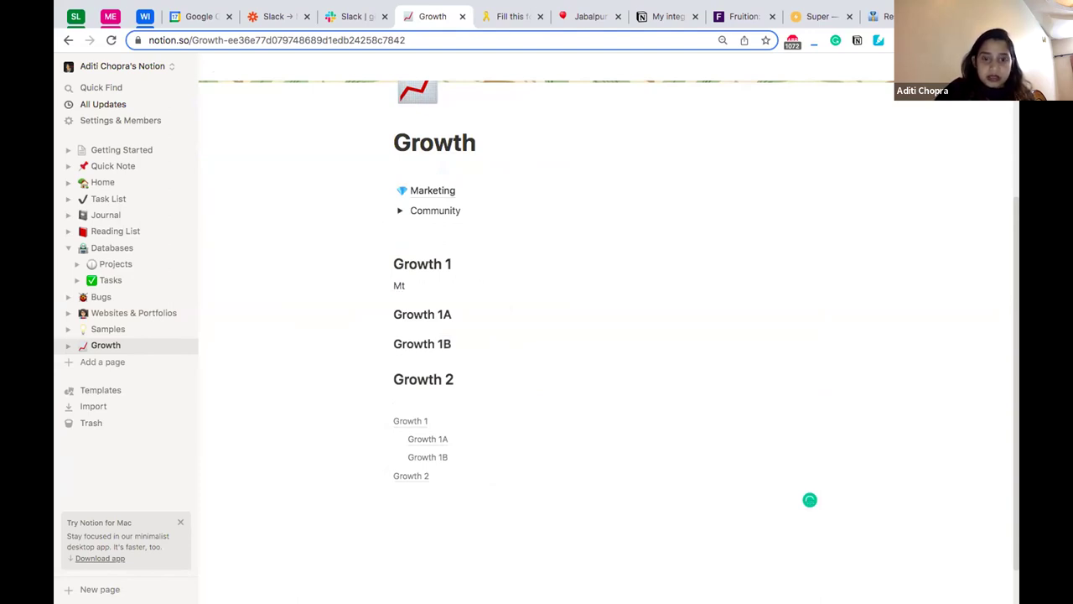
key("BackSpace")
type("etrics")
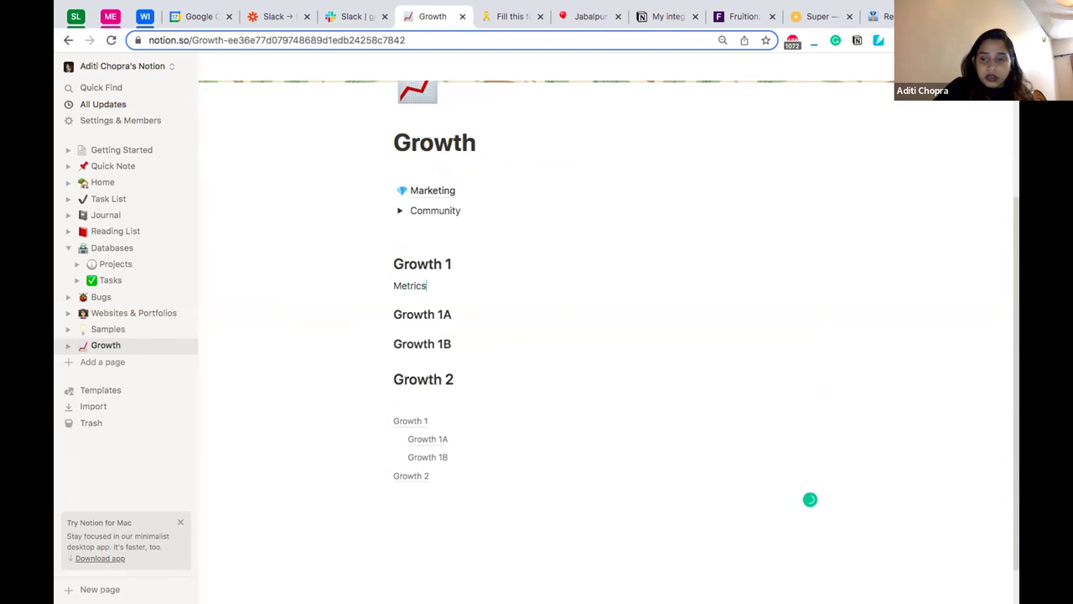
key("Return")
type("Stru")
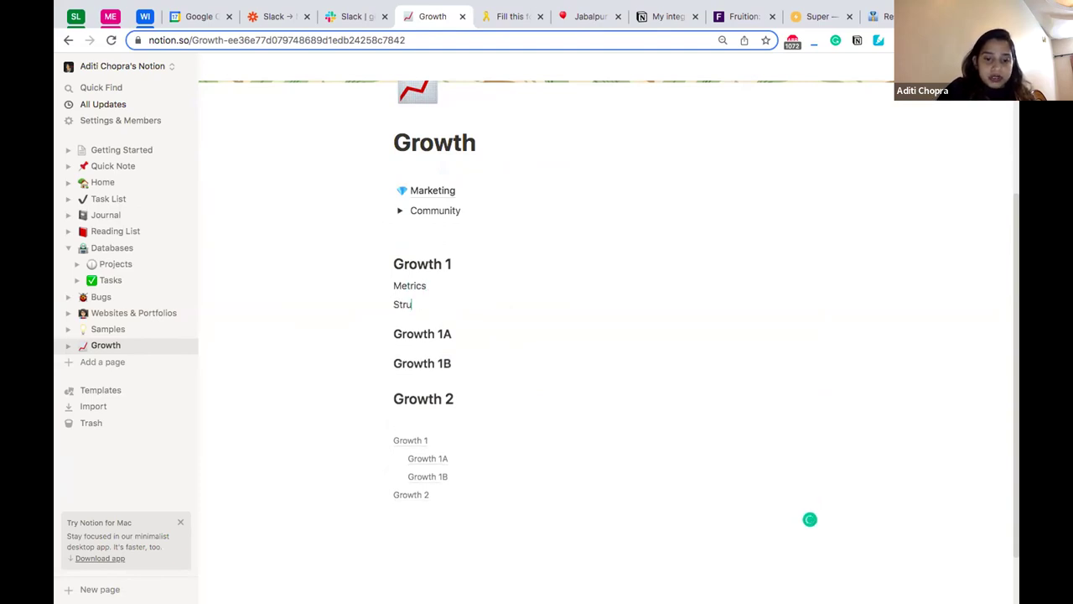
type("cty")
key("BackSpace")
type("u")
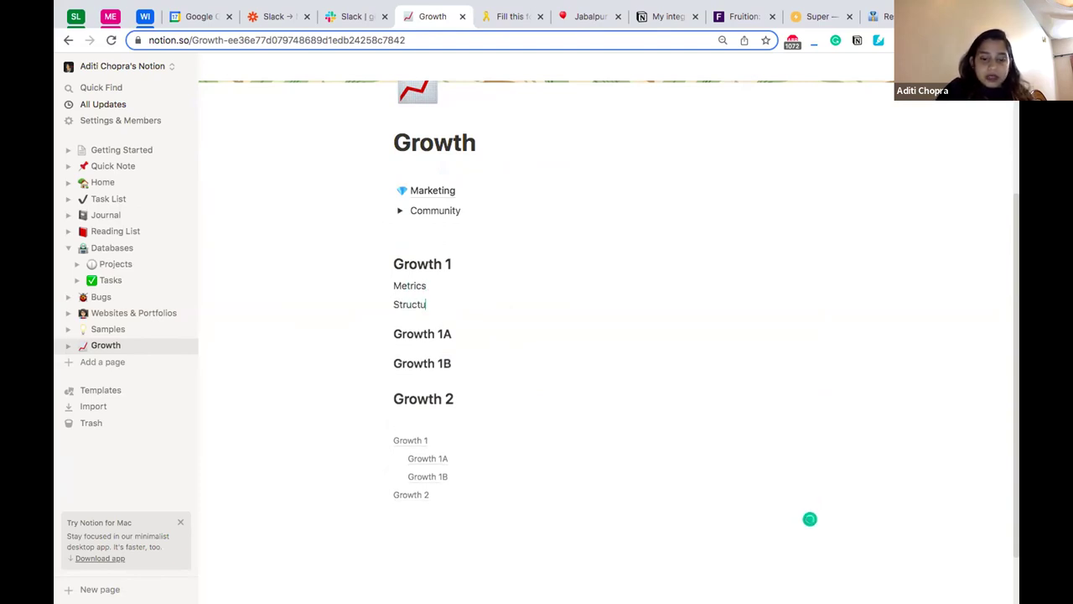
type("res")
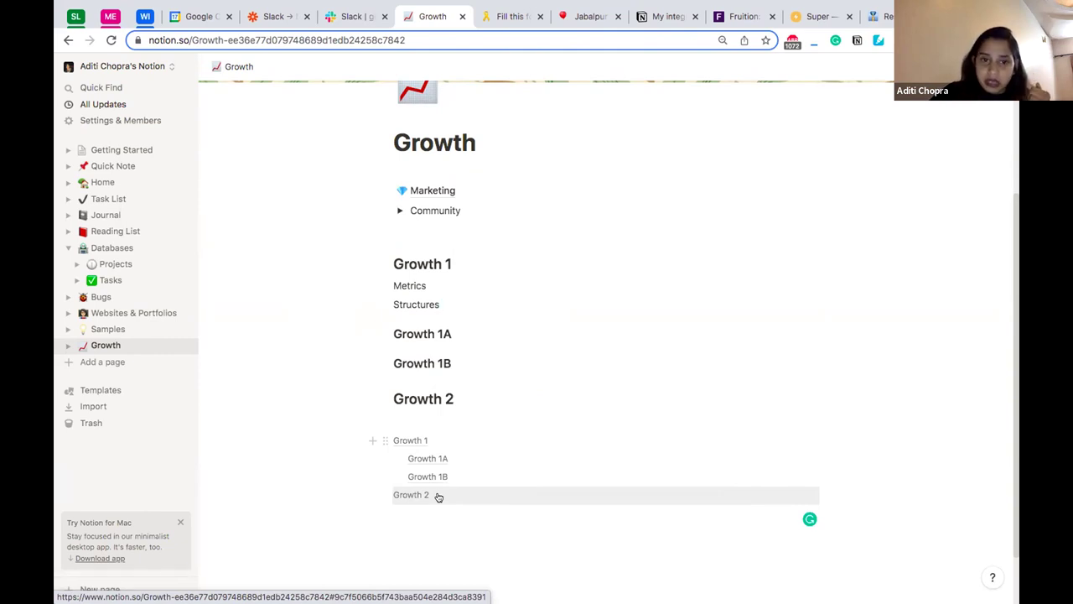
- Start a new line below the table of contents and bring up the / block menu
scroll(438, 494, "down", 1)
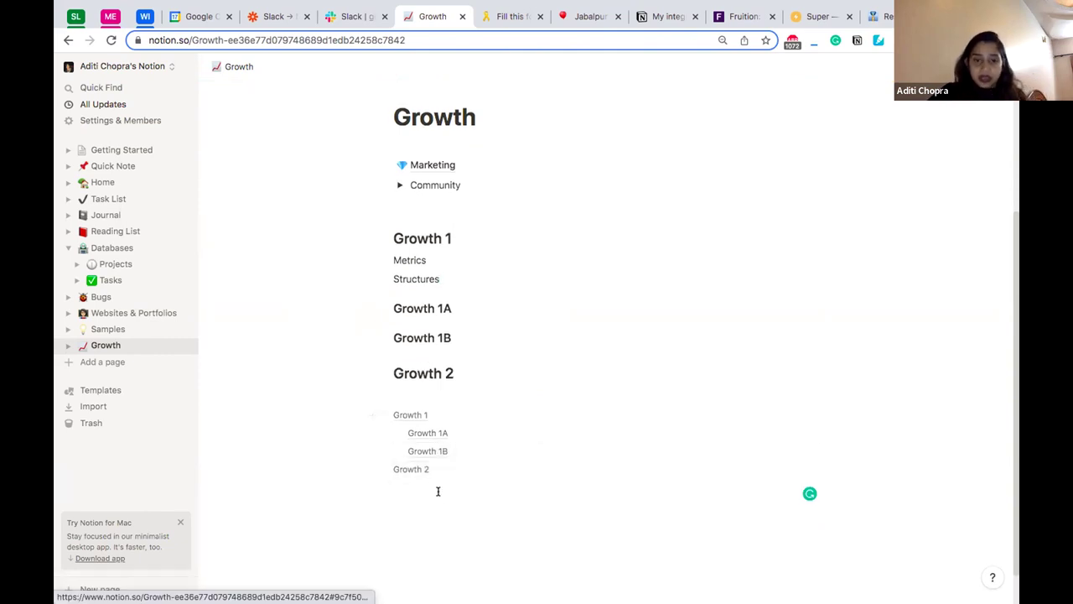
left_click(438, 492)
key("Return")
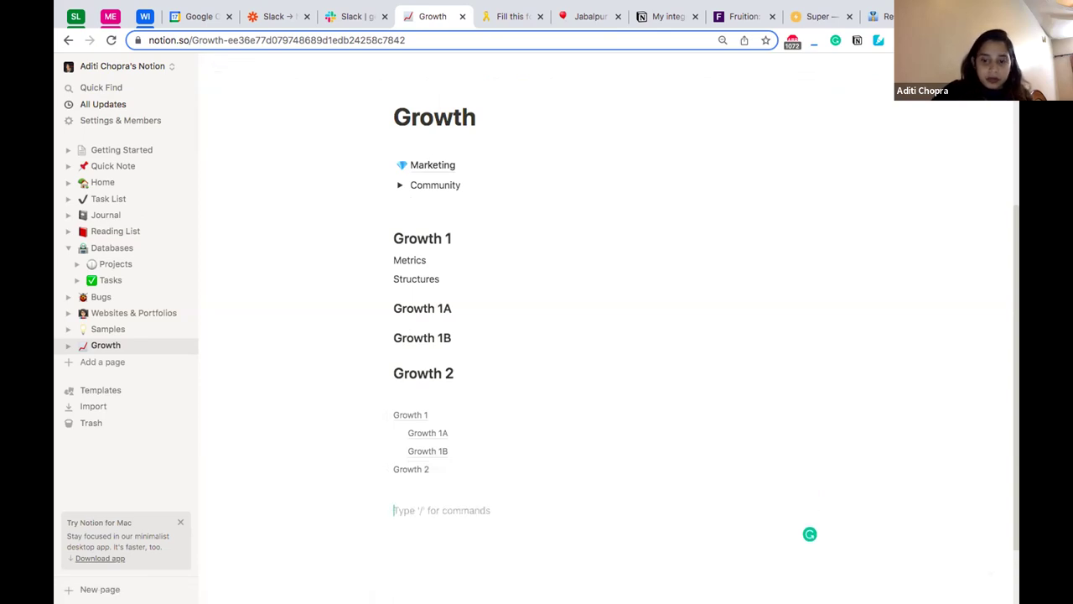
type("/")
scroll(483, 439, "down", 1)
scroll(484, 439, "down", 1)
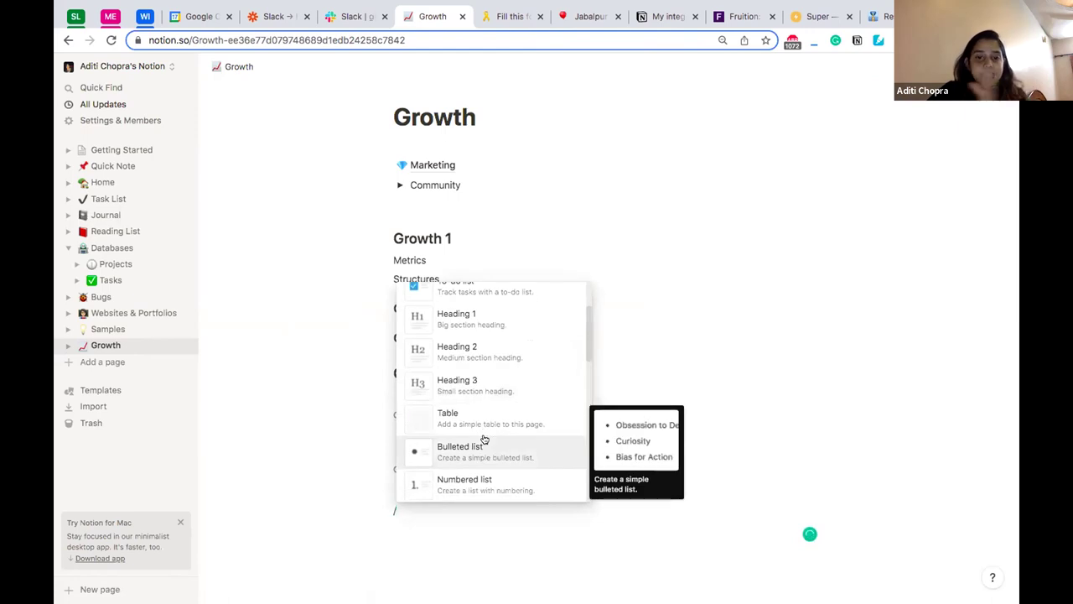
scroll(484, 439, "down", 1)
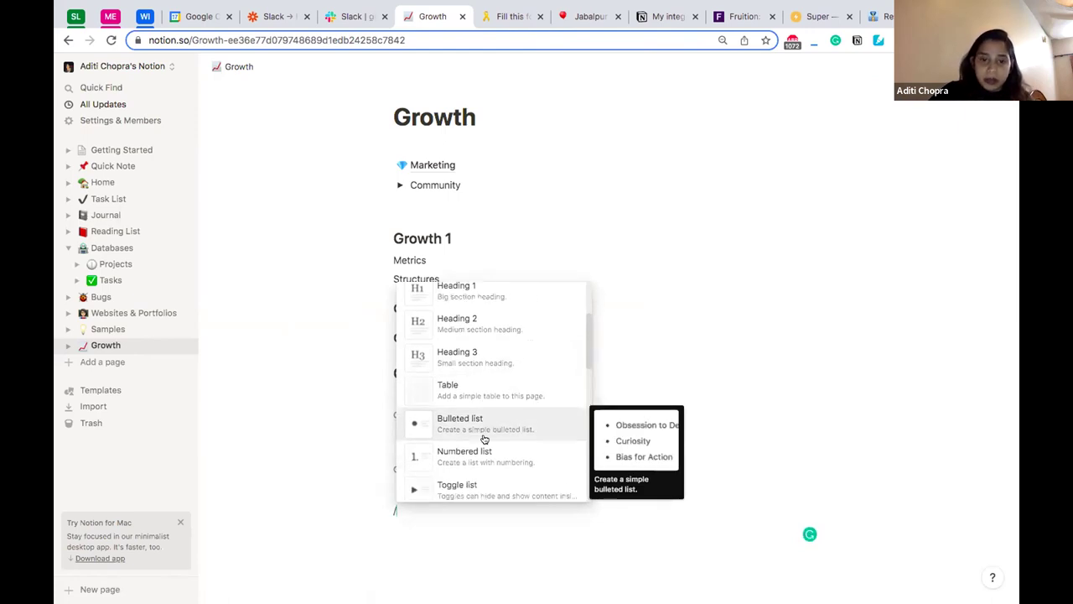
scroll(484, 440, "down", 1)
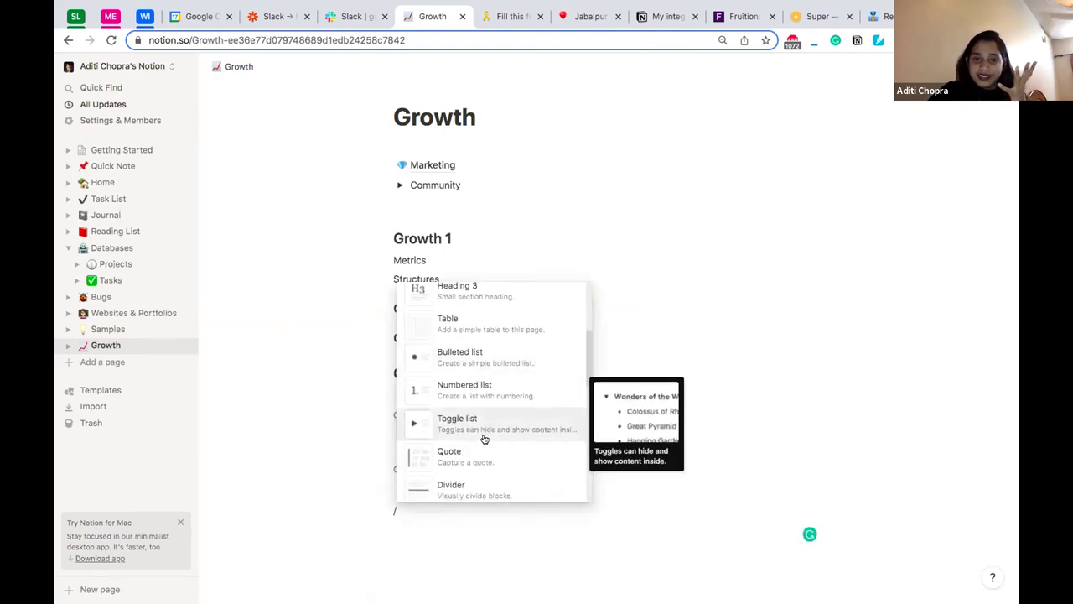
scroll(484, 439, "down", 1)
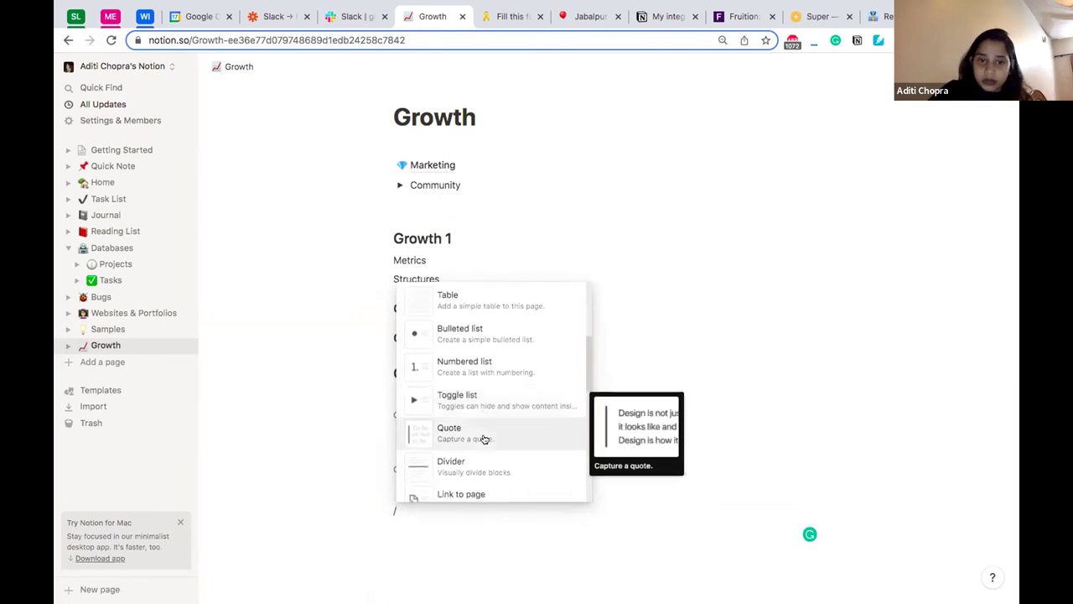
scroll(484, 439, "down", 1)
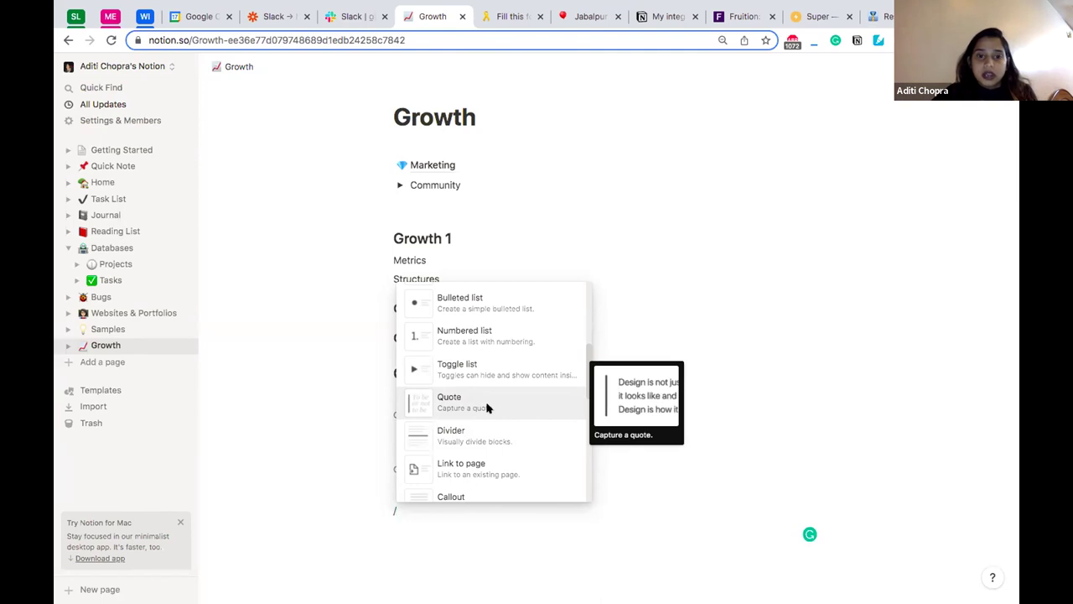
- Finish typing the sentence 'Eye for an eye makes everybody blind'
key("Escape")
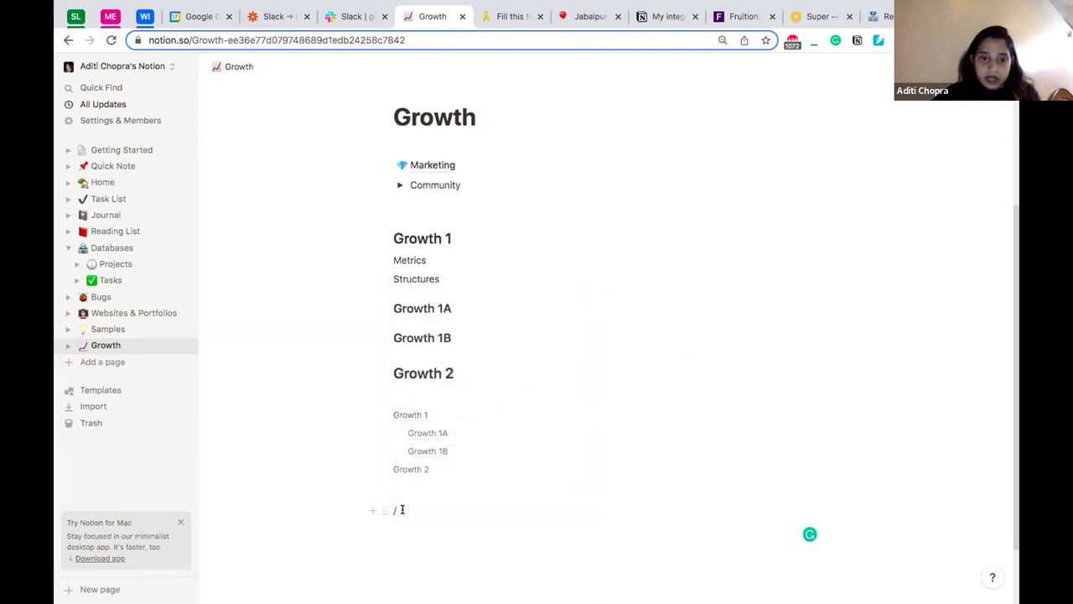
type("Eye for ")
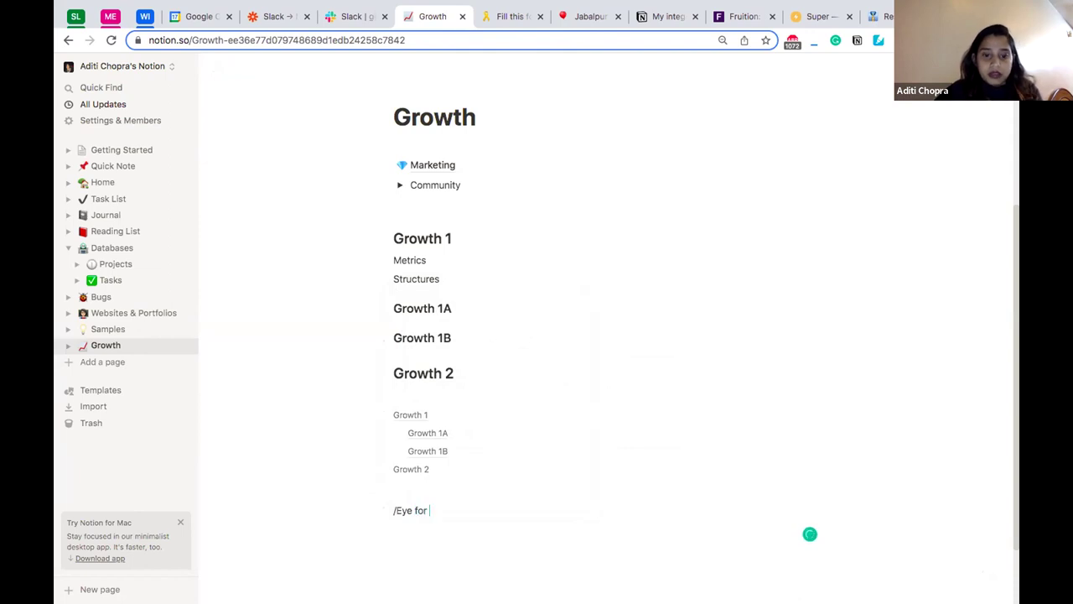
type("an")
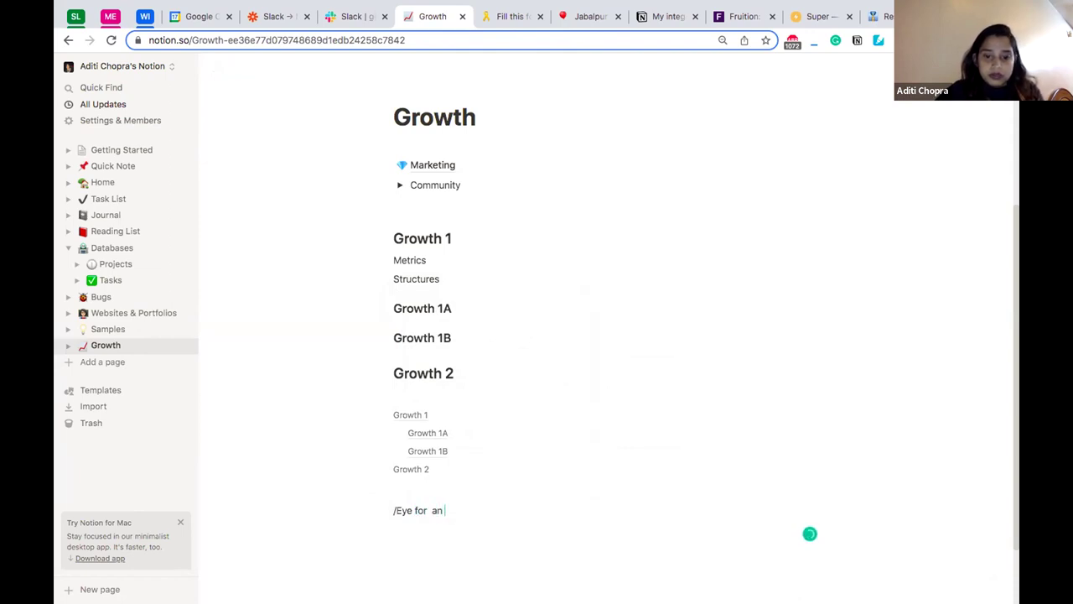
type(" e")
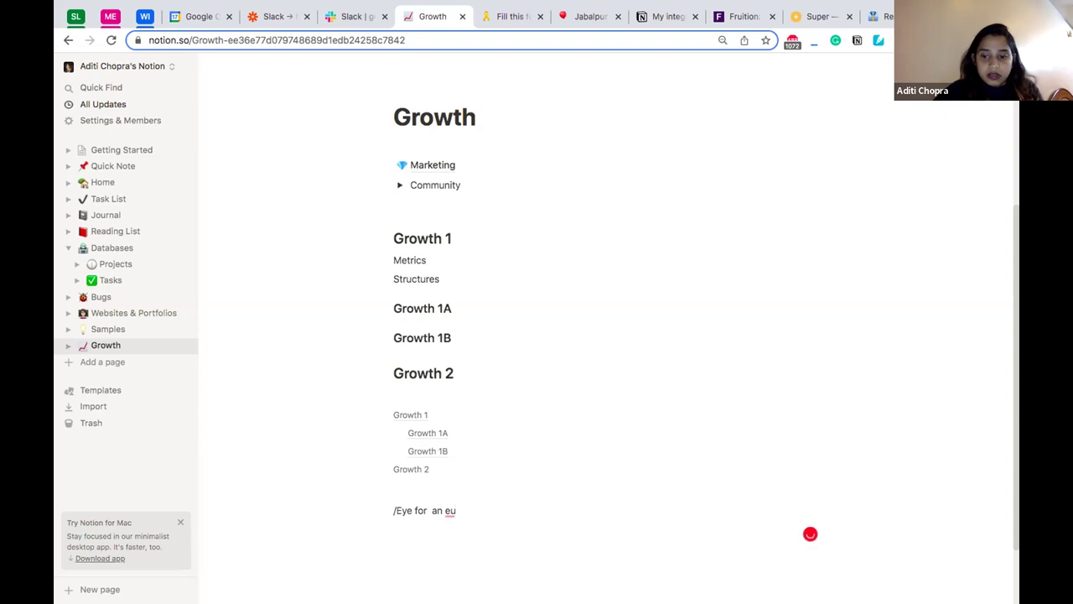
type("ye")
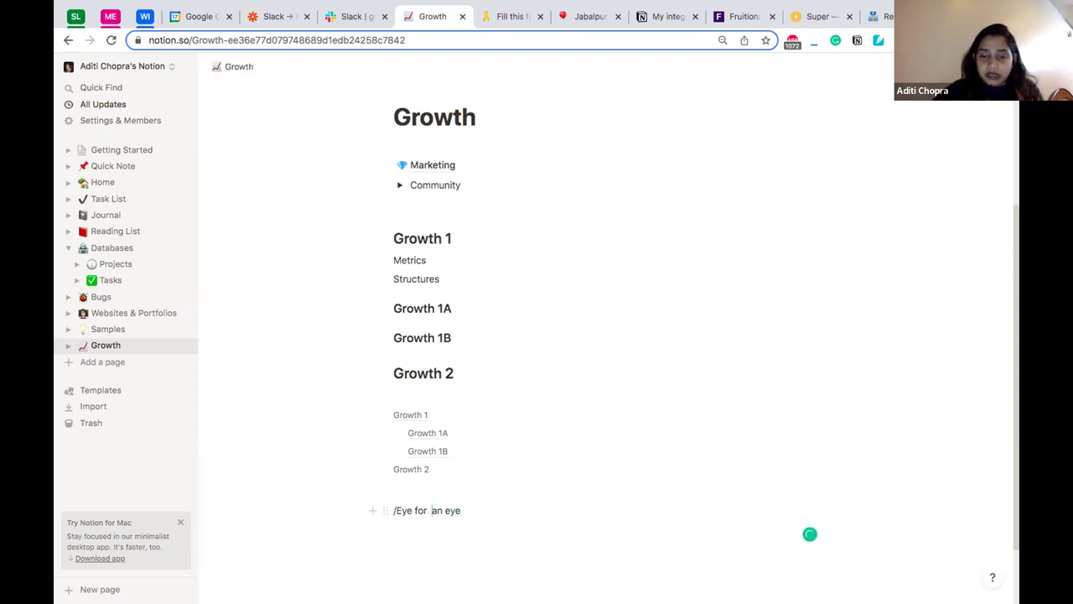
type(" makes a")
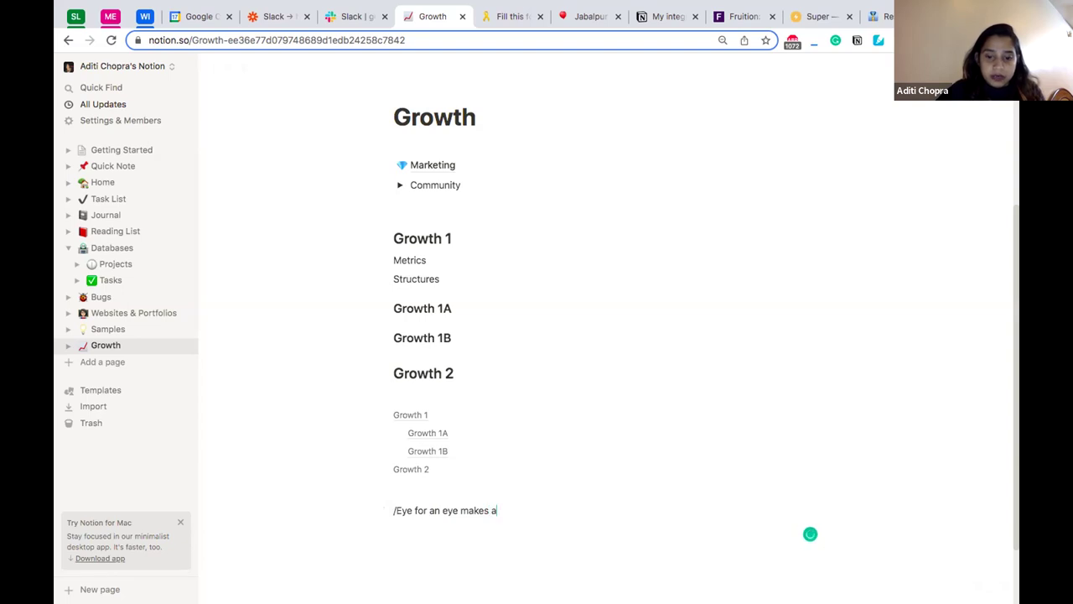
key("BackSpace")
type("ever")
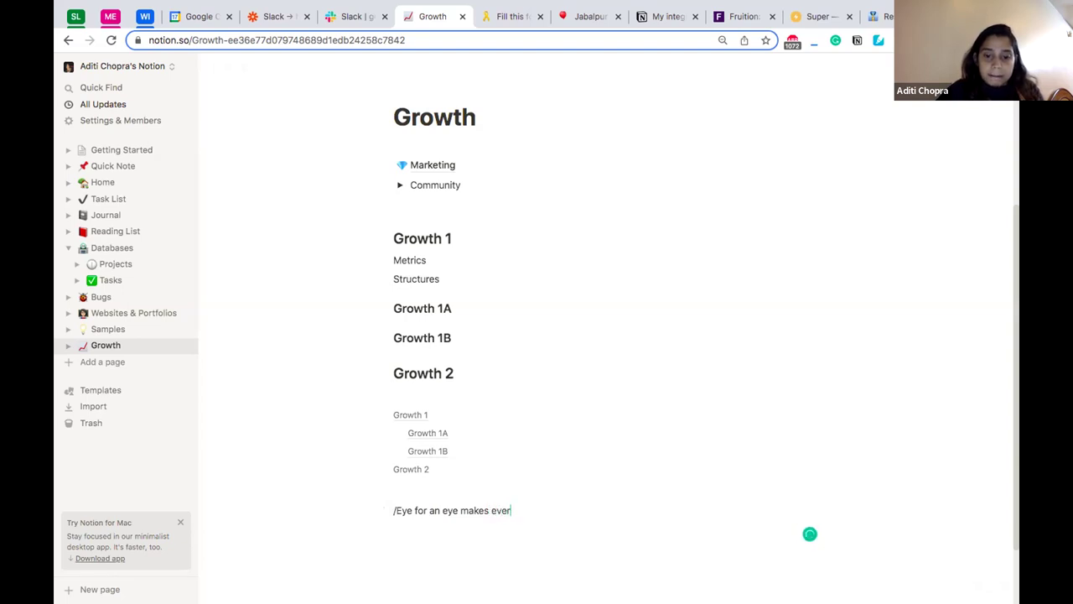
type("ybody bli")
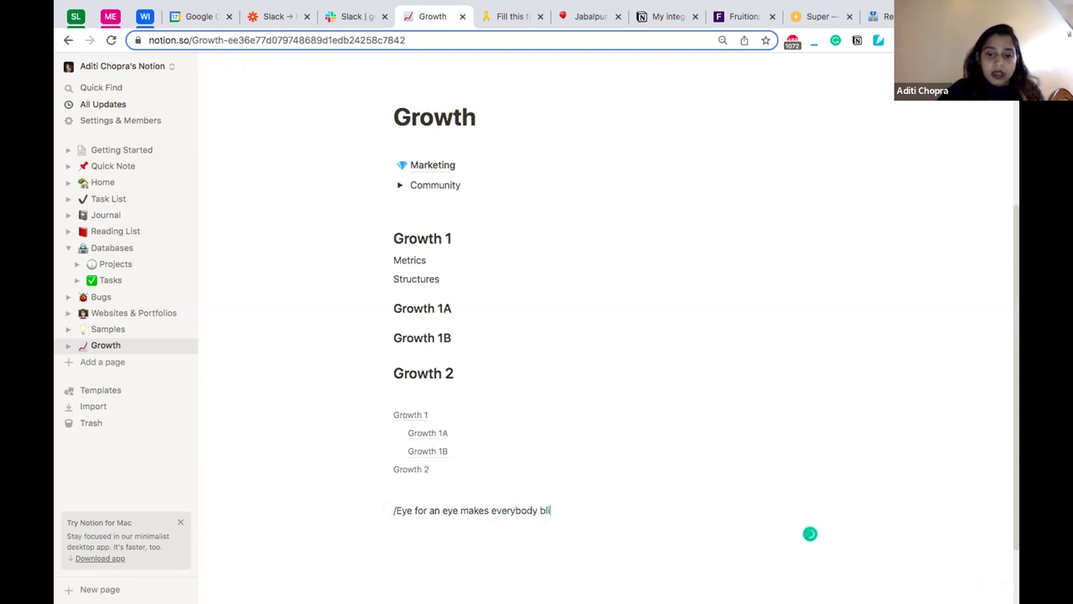
type("nd")
- Remove the leading slash, turn the sentence into a Quote block, and add an empty line below
left_click(395, 509)
key("BackSpace")
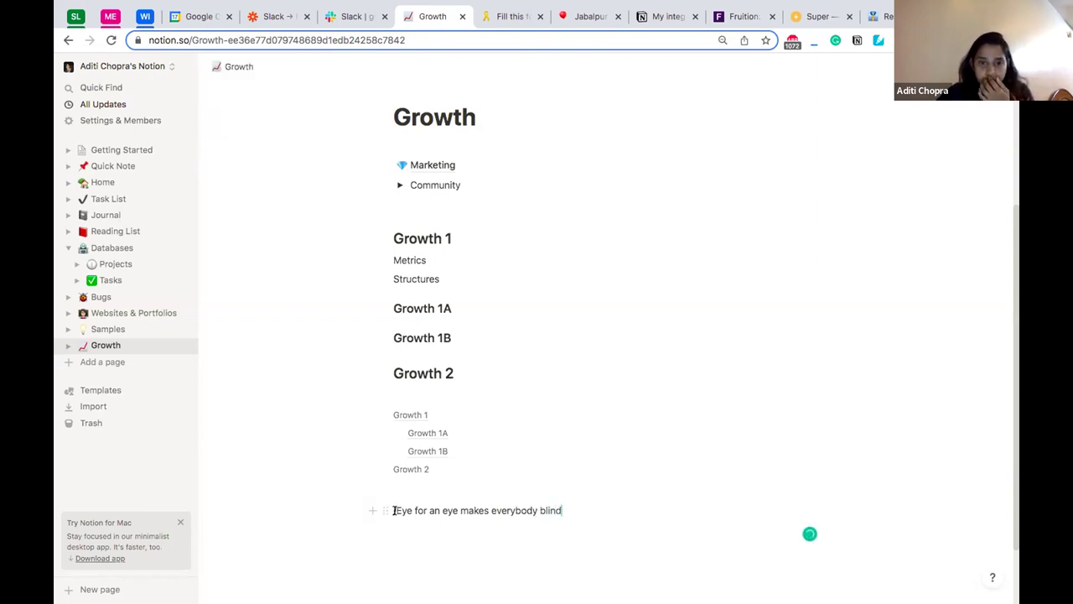
key("BackSpace")
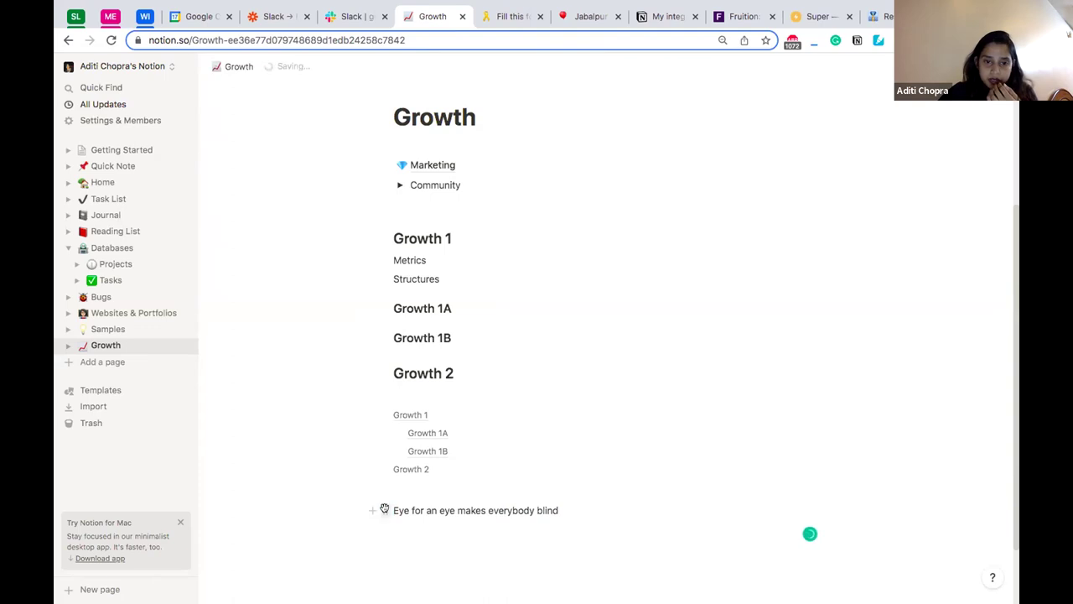
left_click(386, 511)
left_click(337, 460)
mouse_move(336, 443)
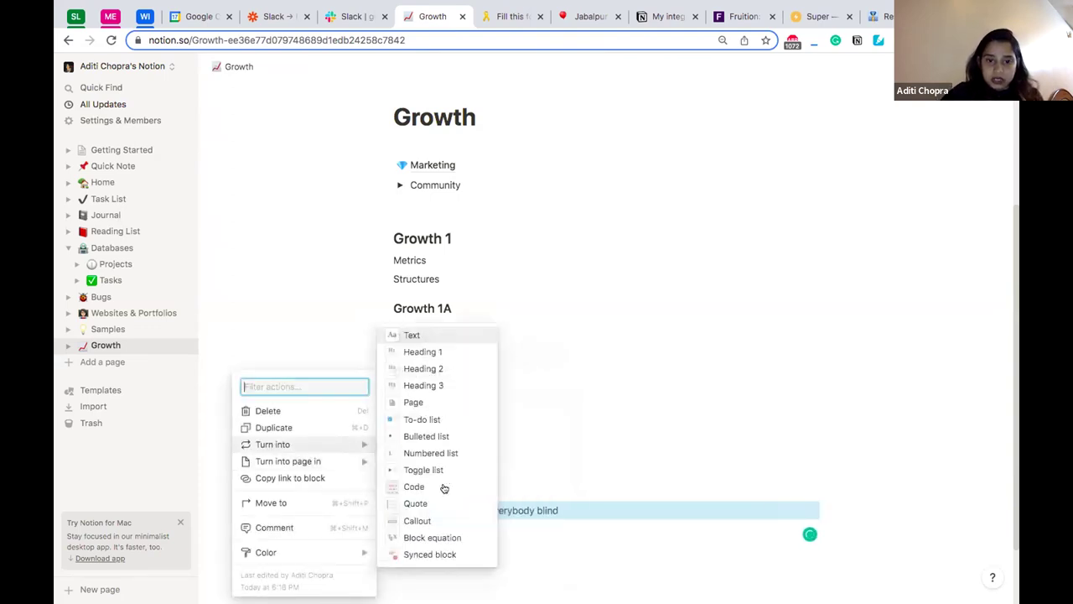
left_click(415, 503)
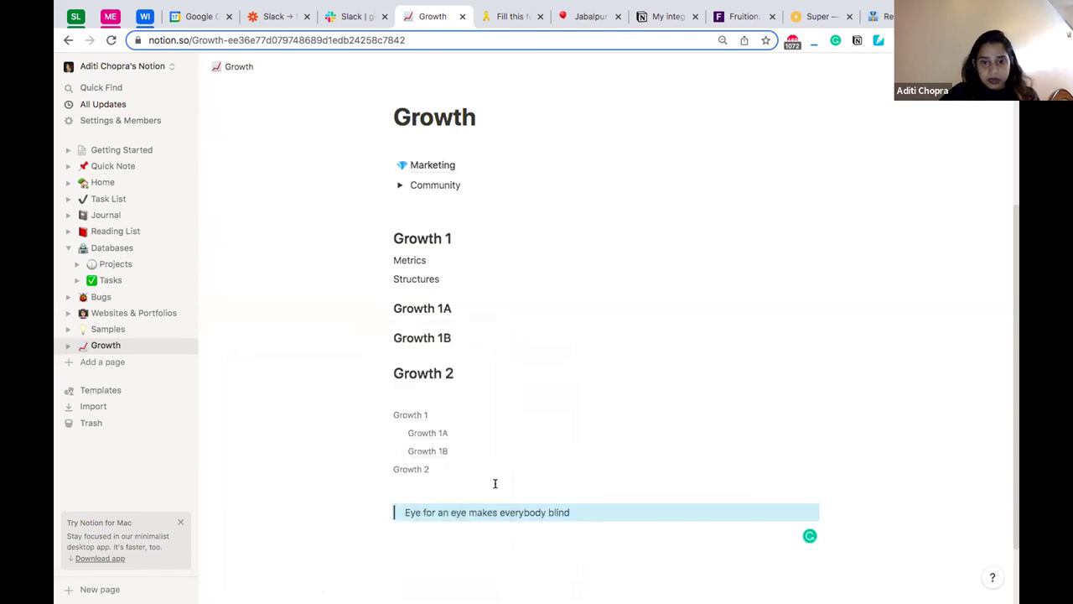
scroll(509, 482, "down", 1)
left_click(508, 476)
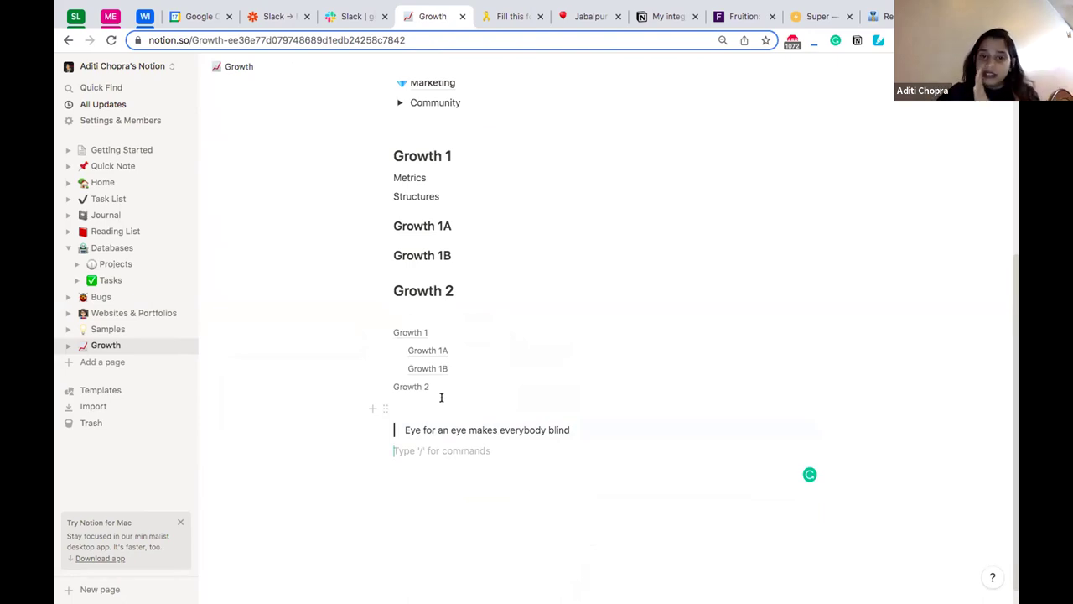
key("Return")
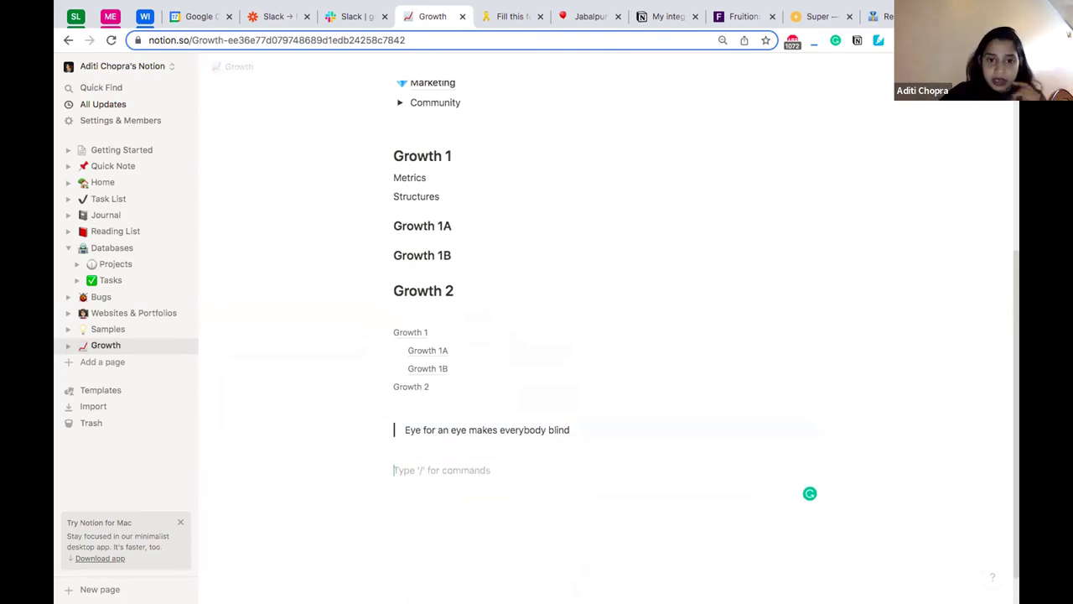
type("/")
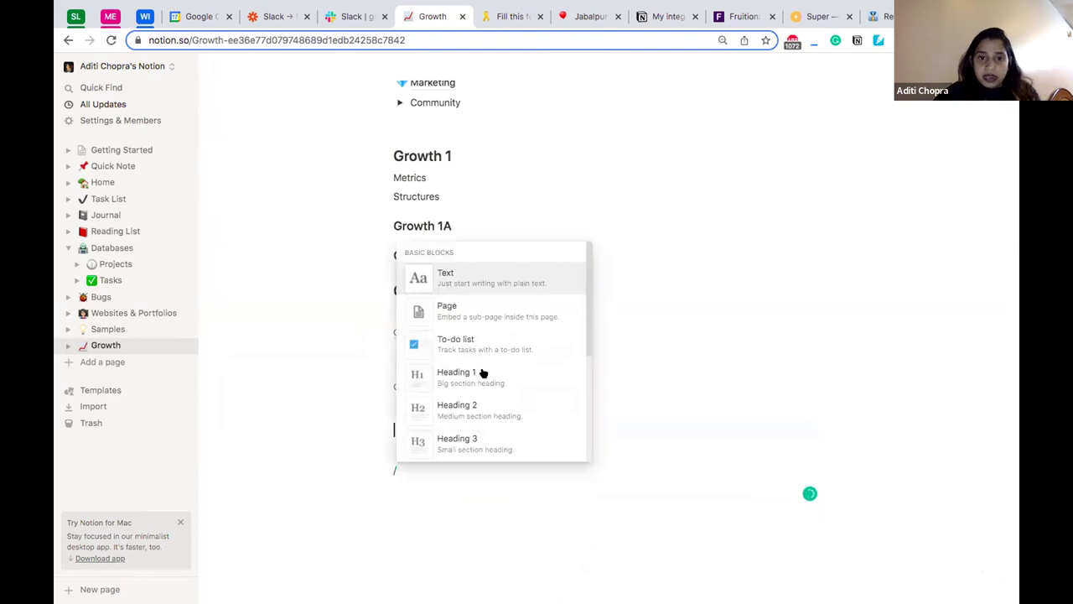
scroll(482, 373, "down", 2)
scroll(483, 373, "up", 1)
scroll(483, 373, "down", 3)
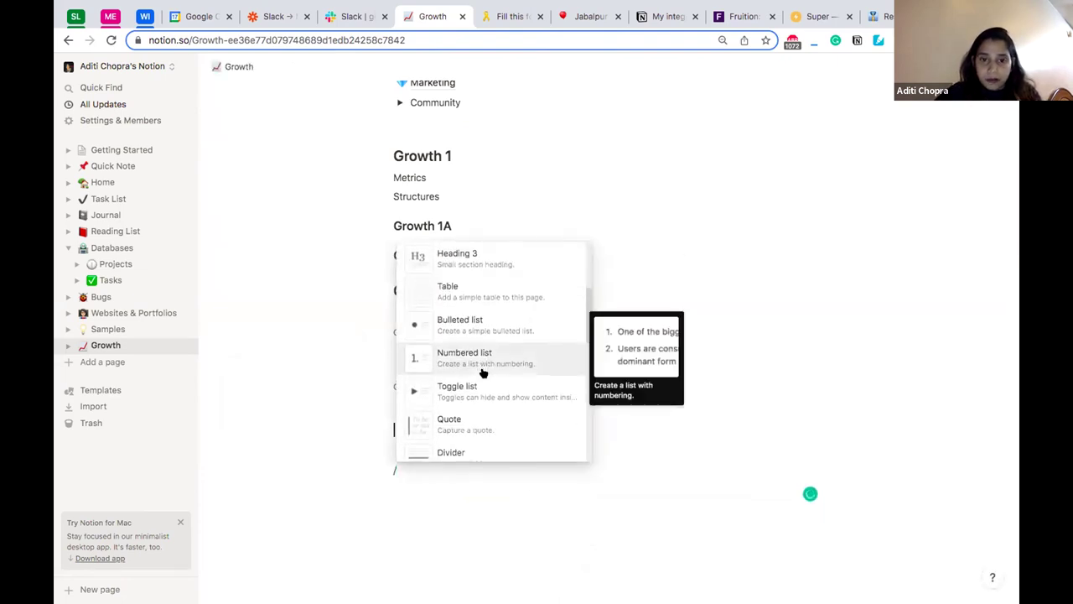
scroll(484, 374, "down", 2)
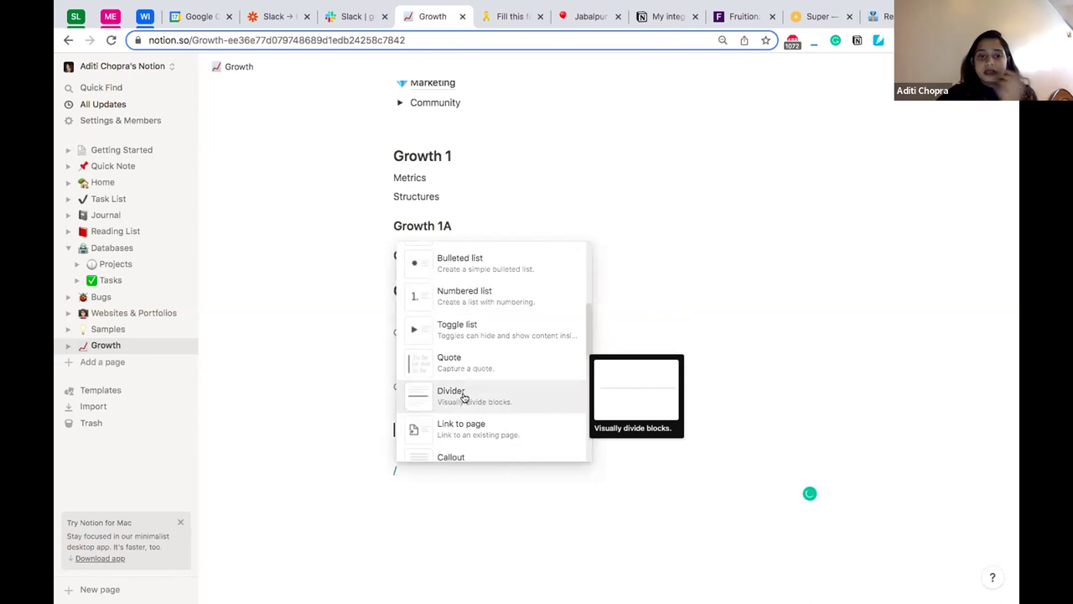
key("BackSpace")
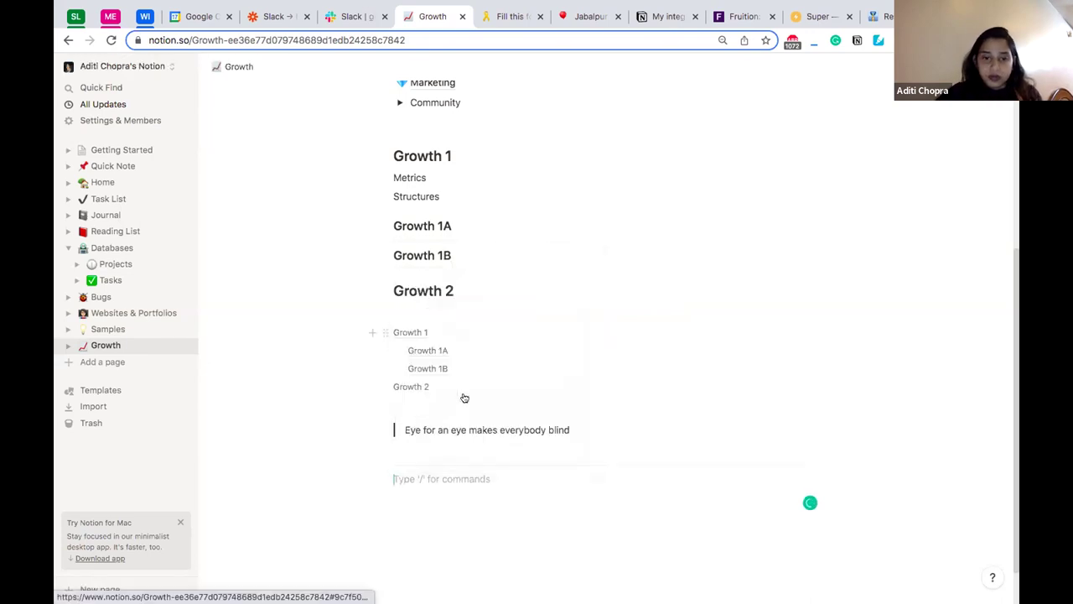
type("/")
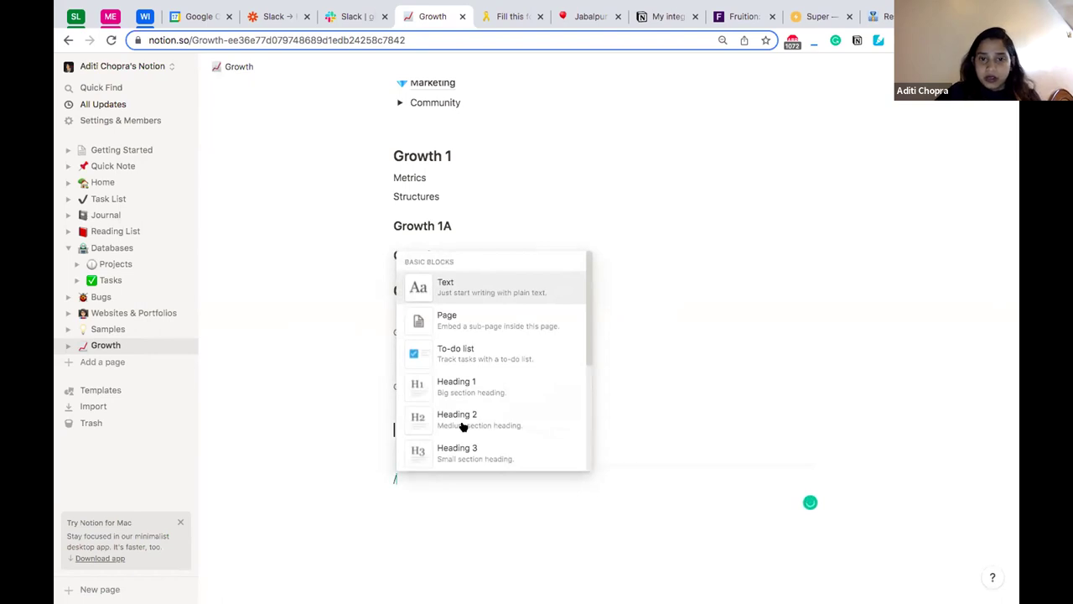
scroll(462, 426, "down", 1)
scroll(461, 427, "down", 4)
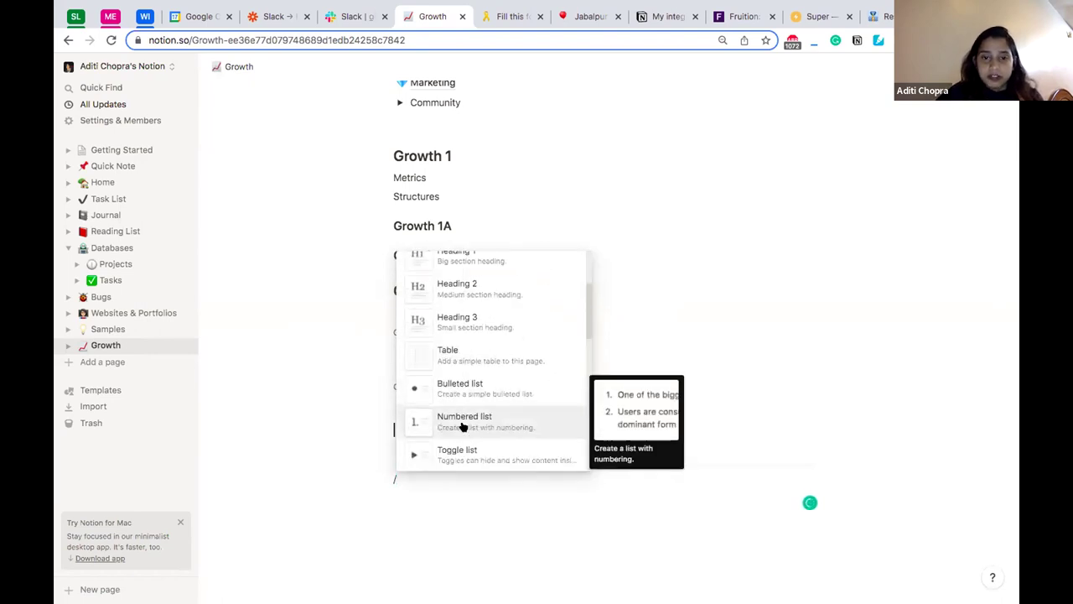
scroll(462, 427, "down", 3)
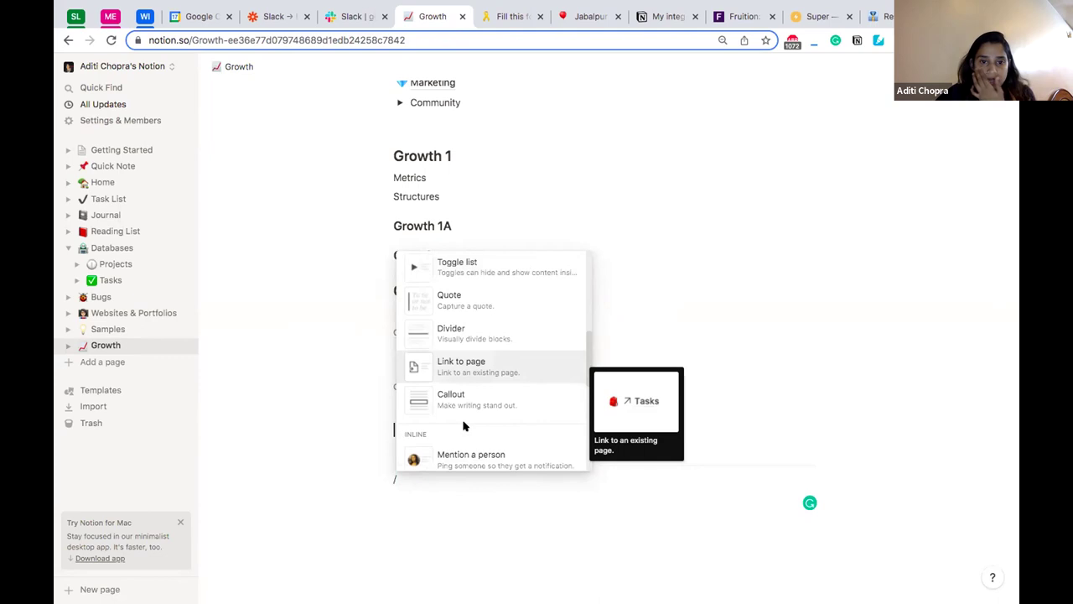
scroll(463, 426, "down", 1)
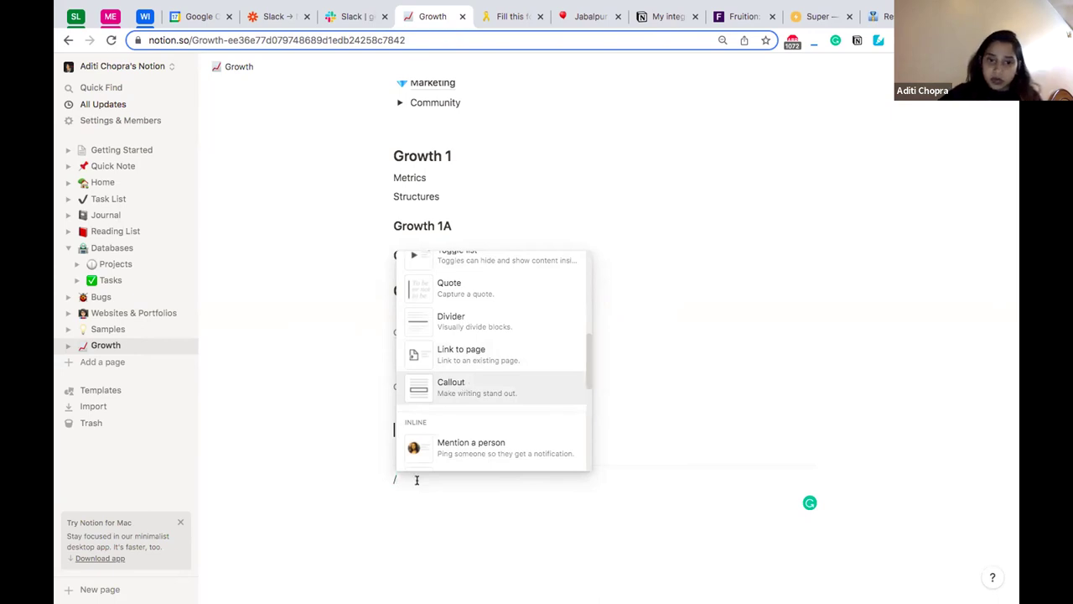
left_click(404, 431)
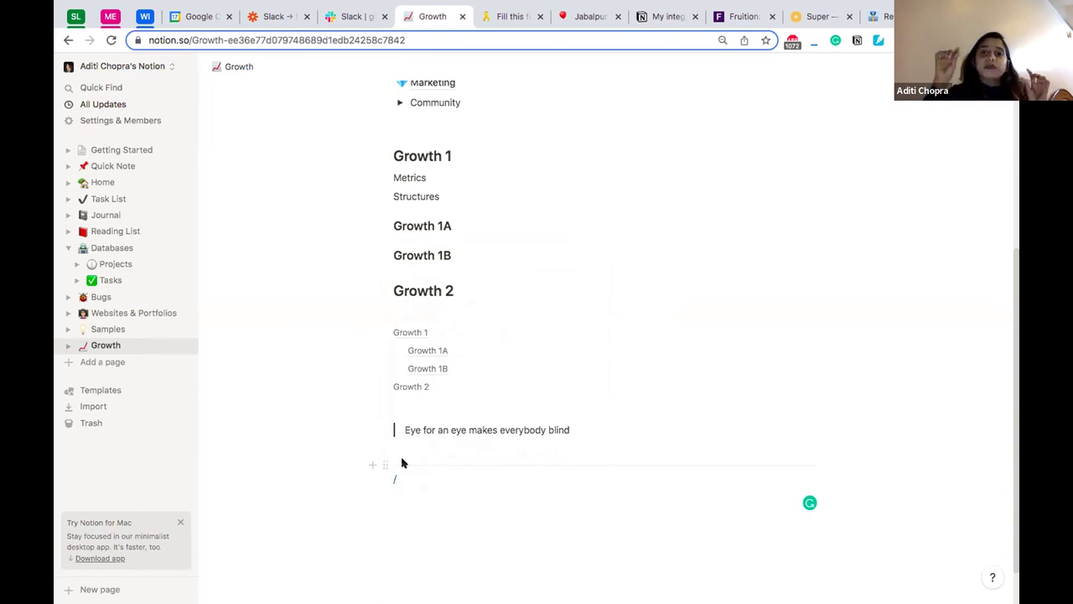
- Replace the slash with 'Imp Note: Servers will be down between 12 - 1 am' and make it a callout
key("BackSpace")
type("Imp ")
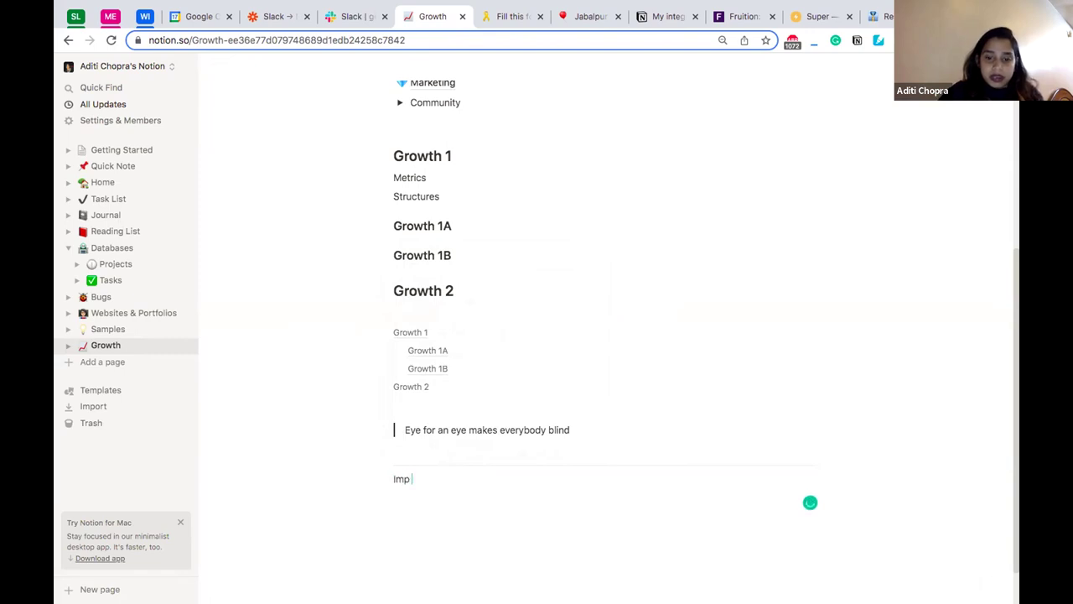
type("Note: ")
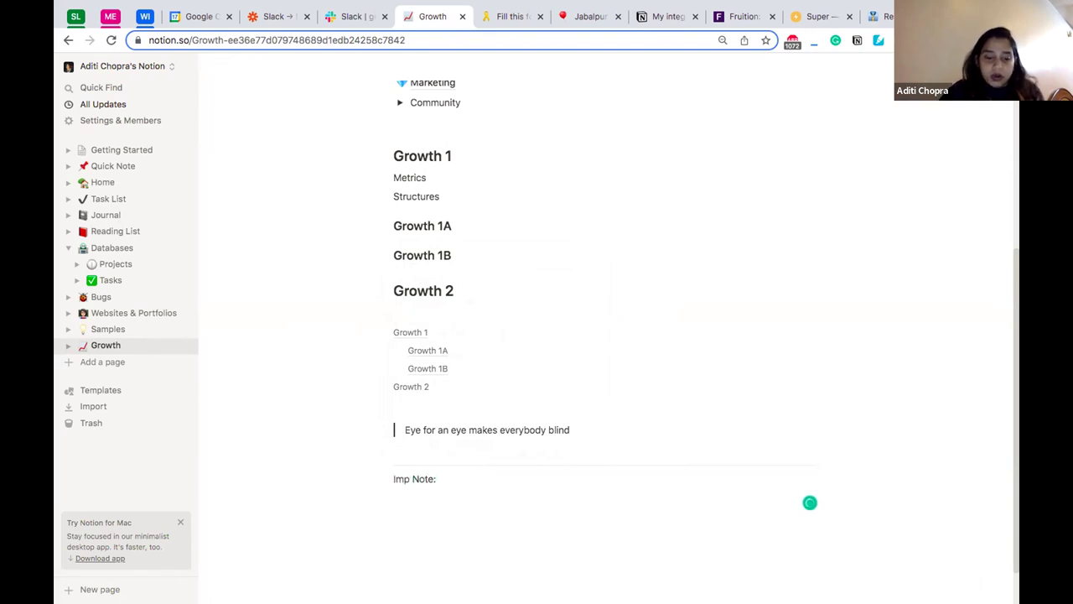
type("Servers")
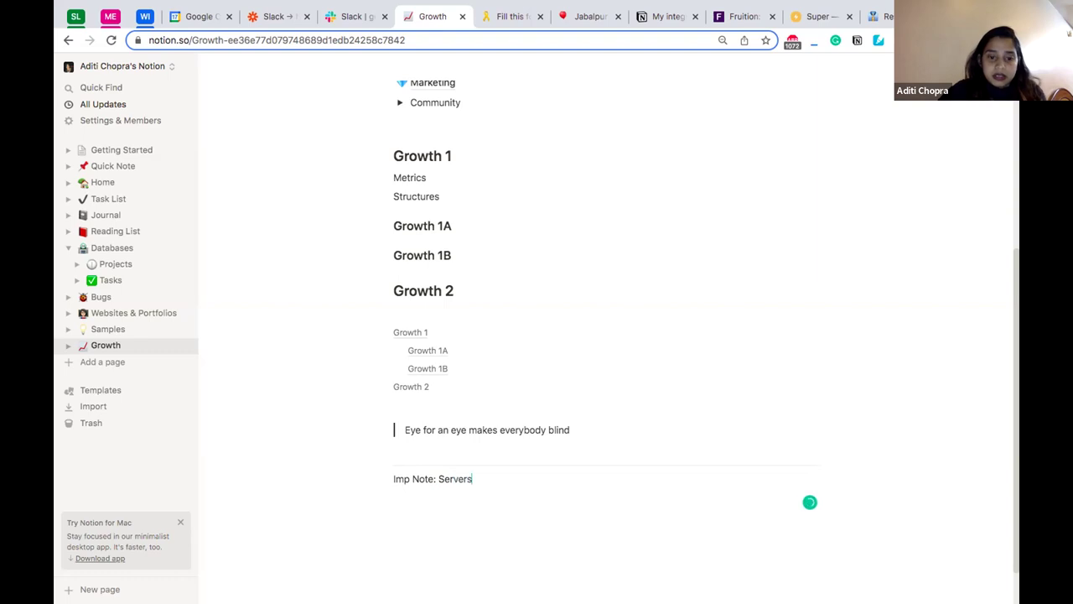
type(" will be down")
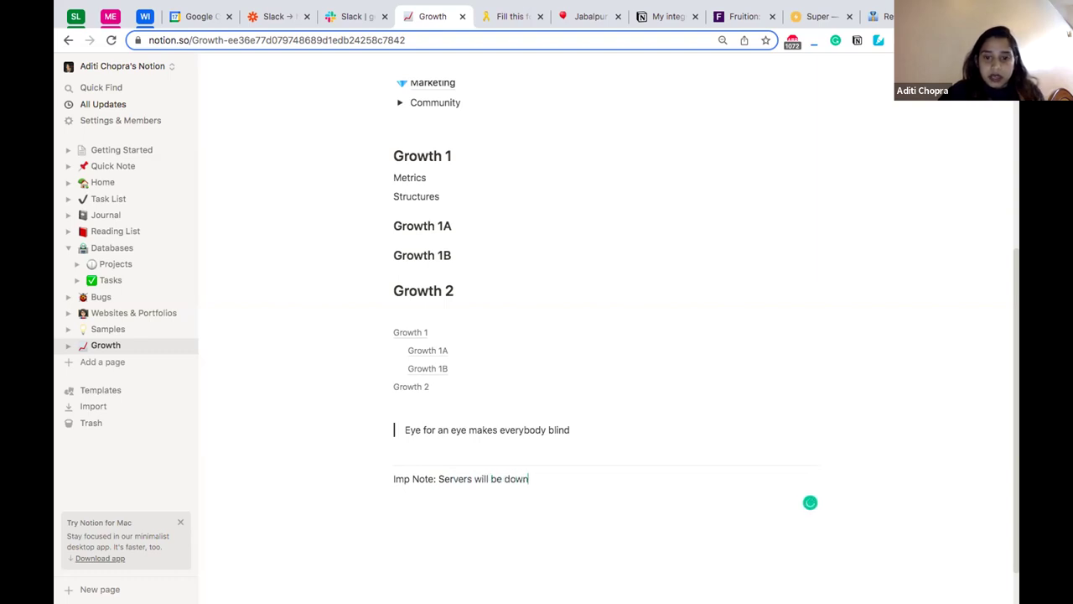
type(" between 1")
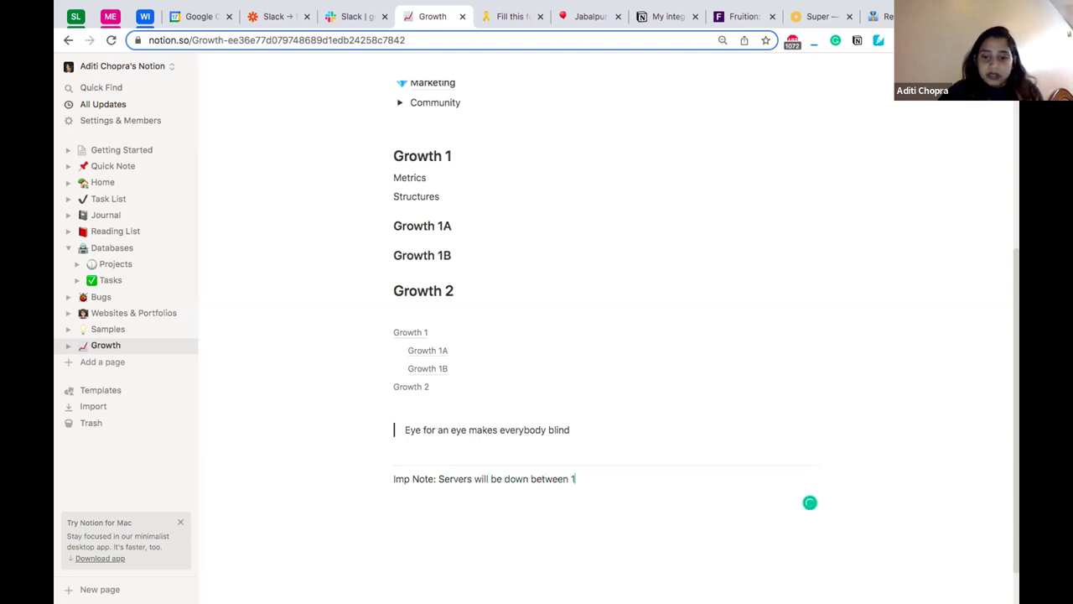
type("2 - 1 am")
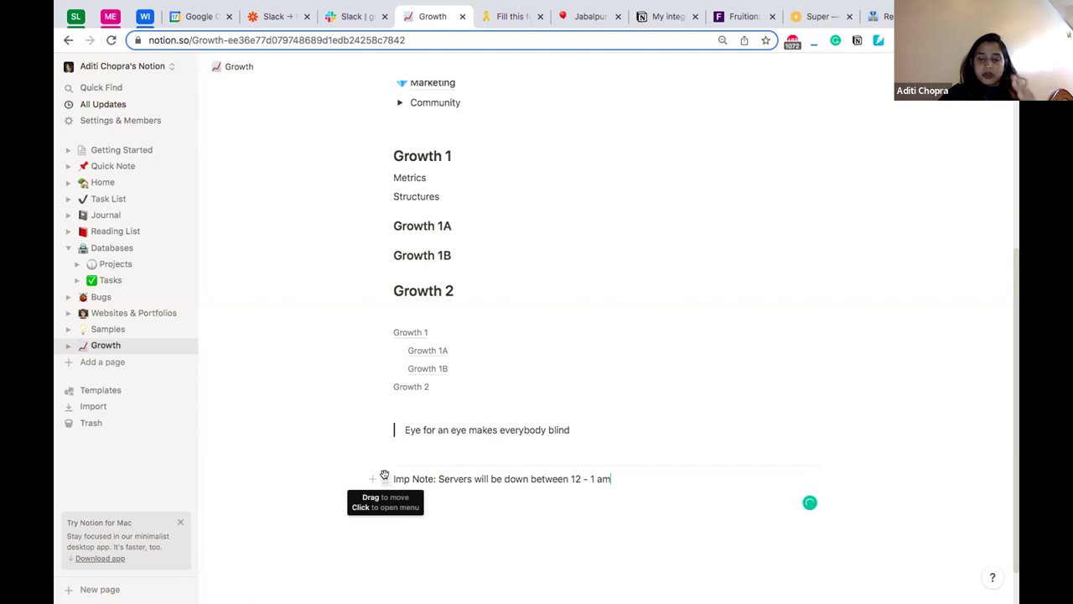
left_click(384, 475)
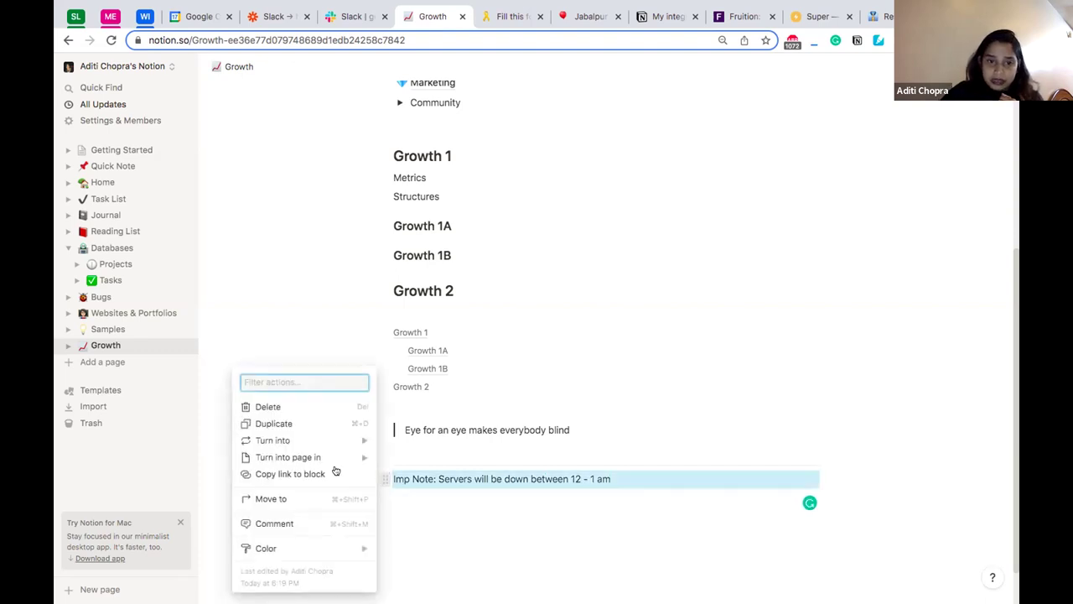
mouse_move(317, 441)
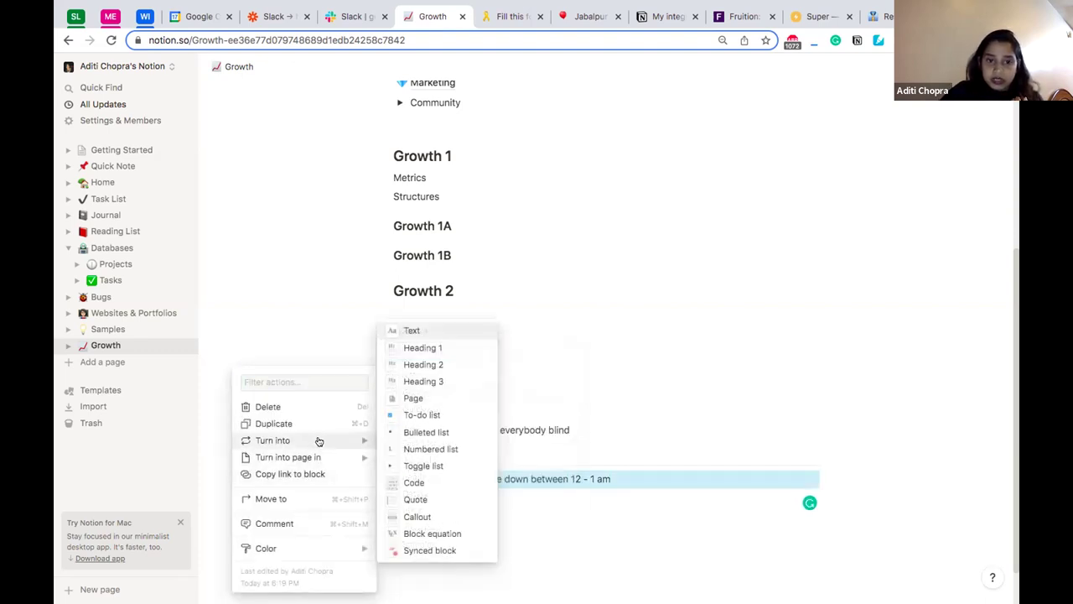
left_click(418, 514)
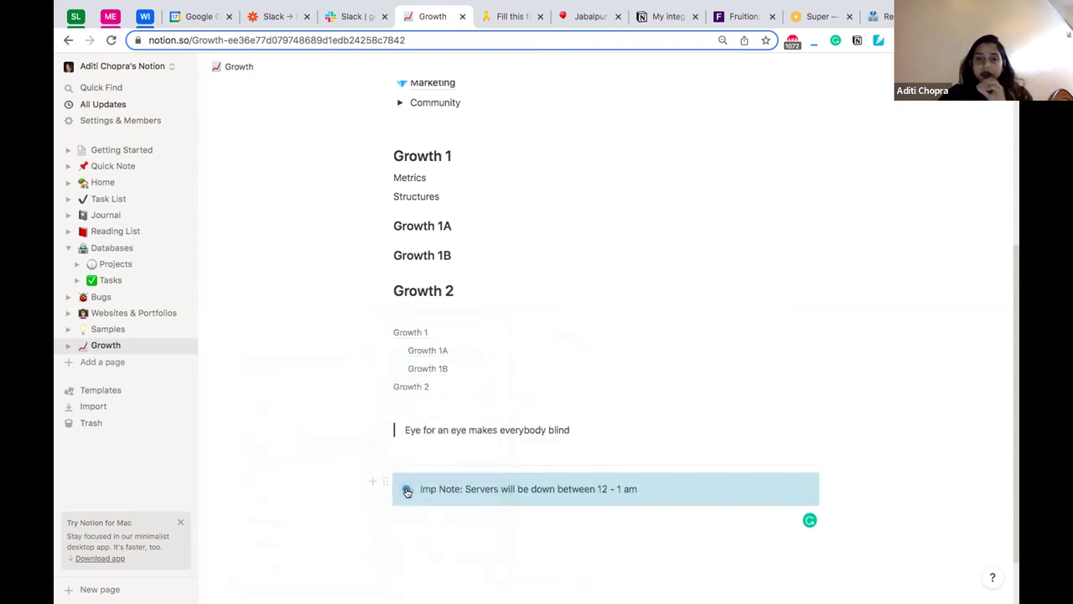
- Set the callout icon to ‼ using the 'excl' emoji search, then add empty lines below
left_click(406, 491)
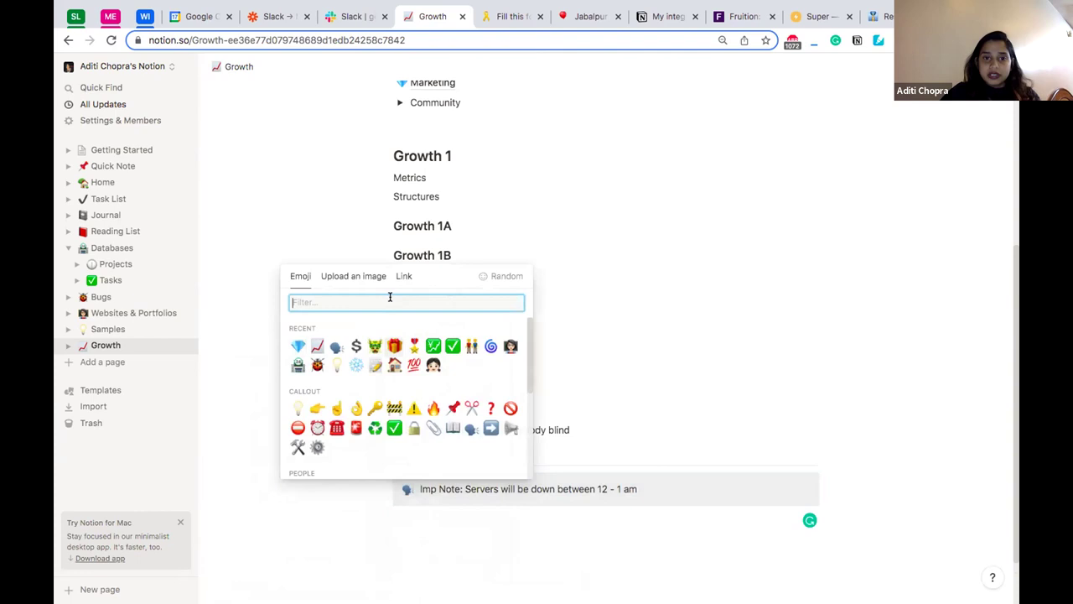
type("excl")
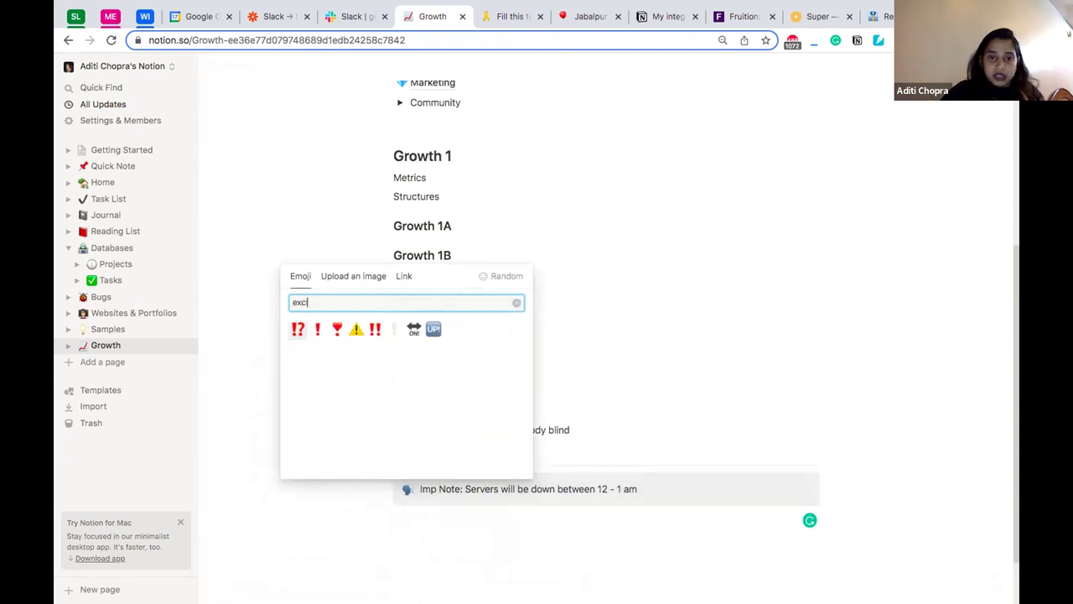
left_click(375, 329)
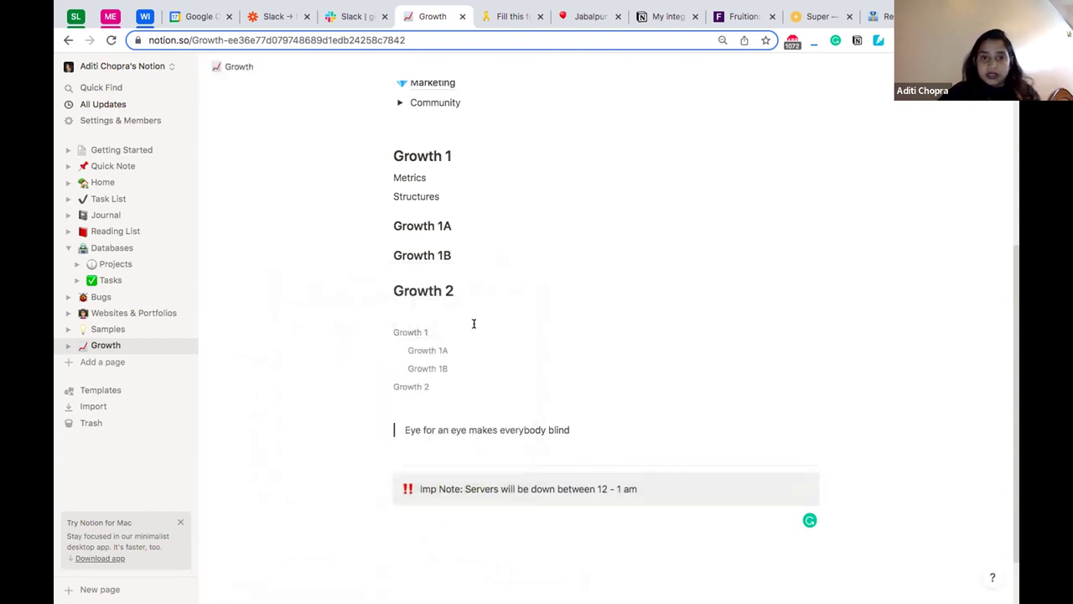
scroll(617, 376, "down", 2)
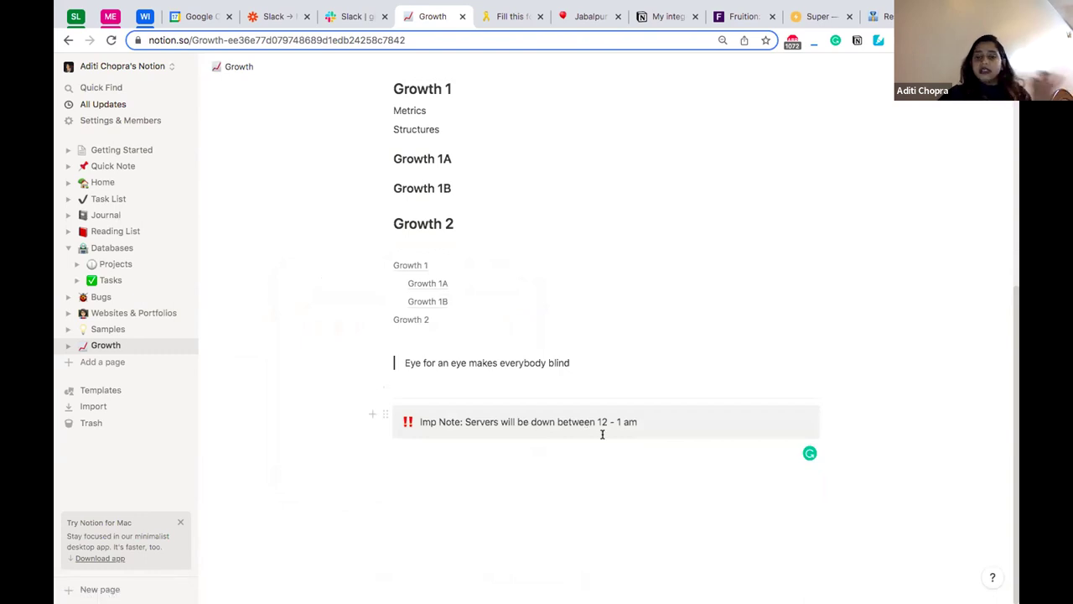
left_click(436, 470)
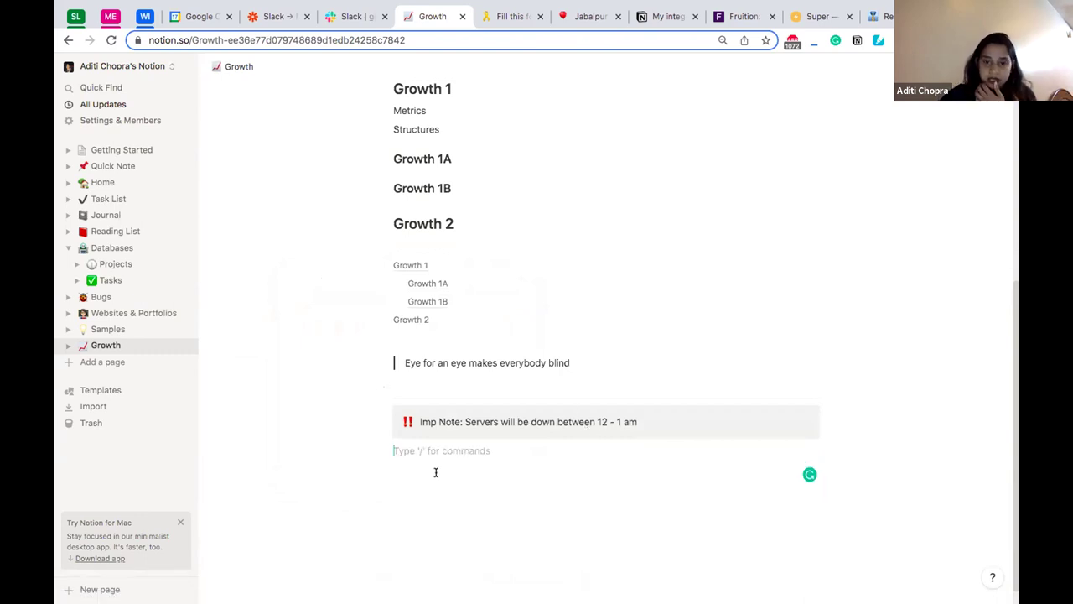
key("Return")
- Type '/' on the new line and browse the block menu from Basic blocks down to Inline items
type("/")
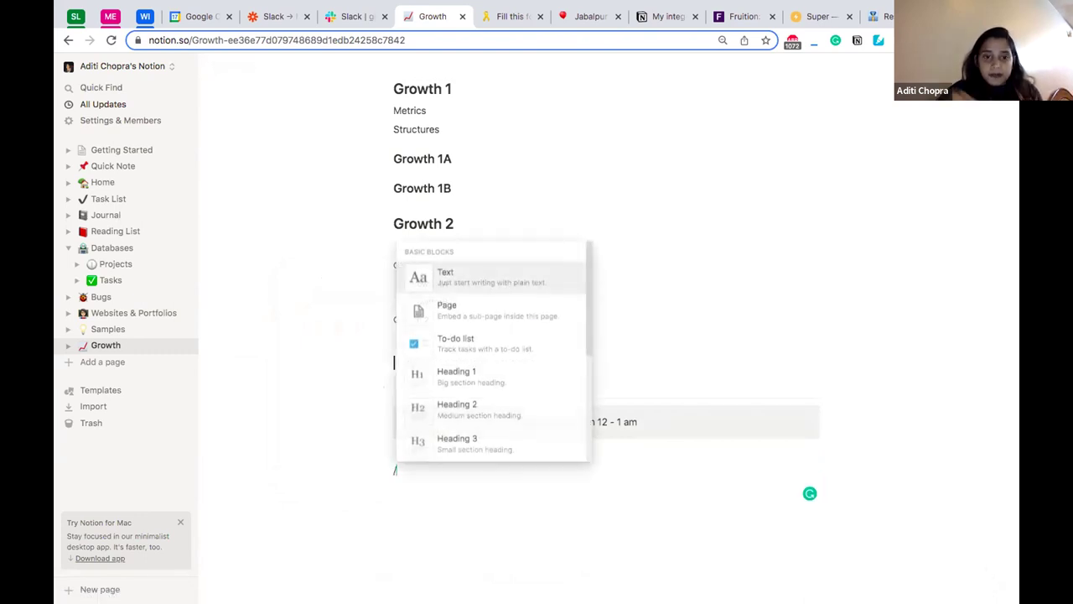
scroll(460, 403, "down", 2)
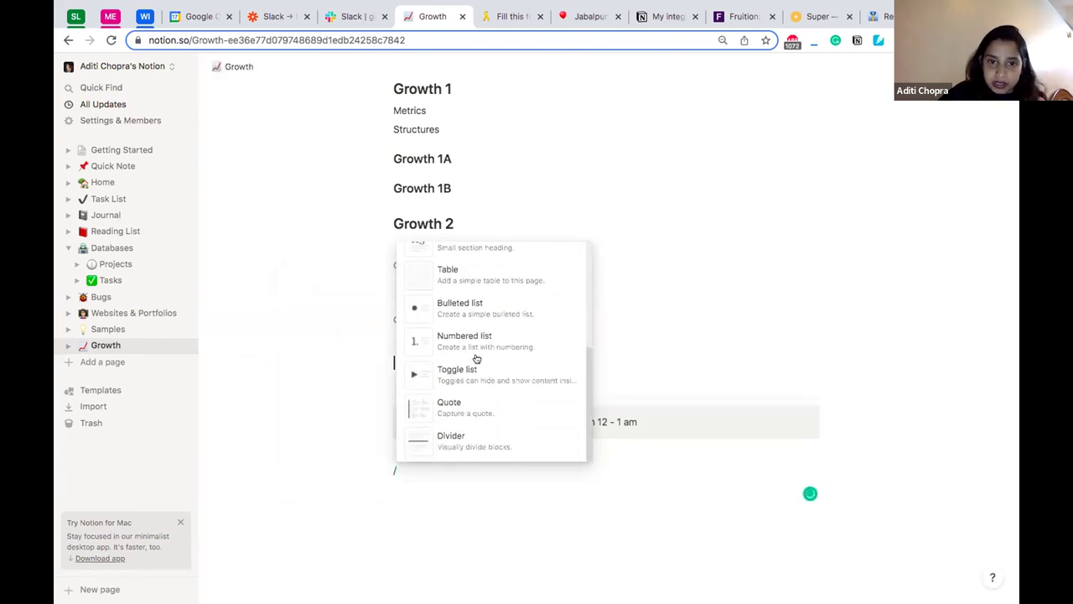
scroll(474, 394, "down", 3)
scroll(472, 399, "up", 4)
scroll(472, 404, "down", 3)
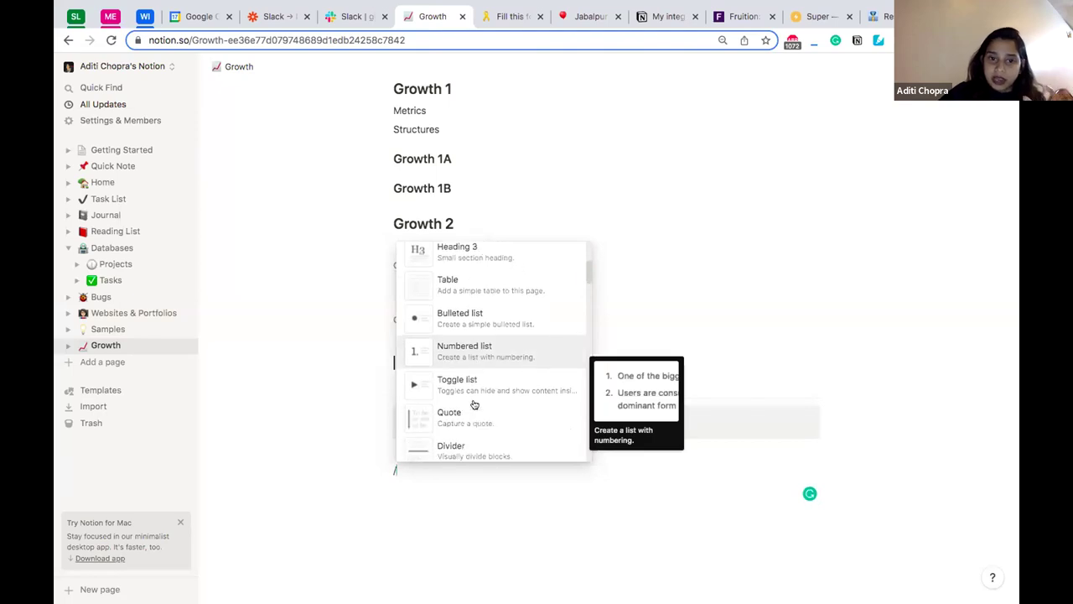
scroll(473, 404, "down", 3)
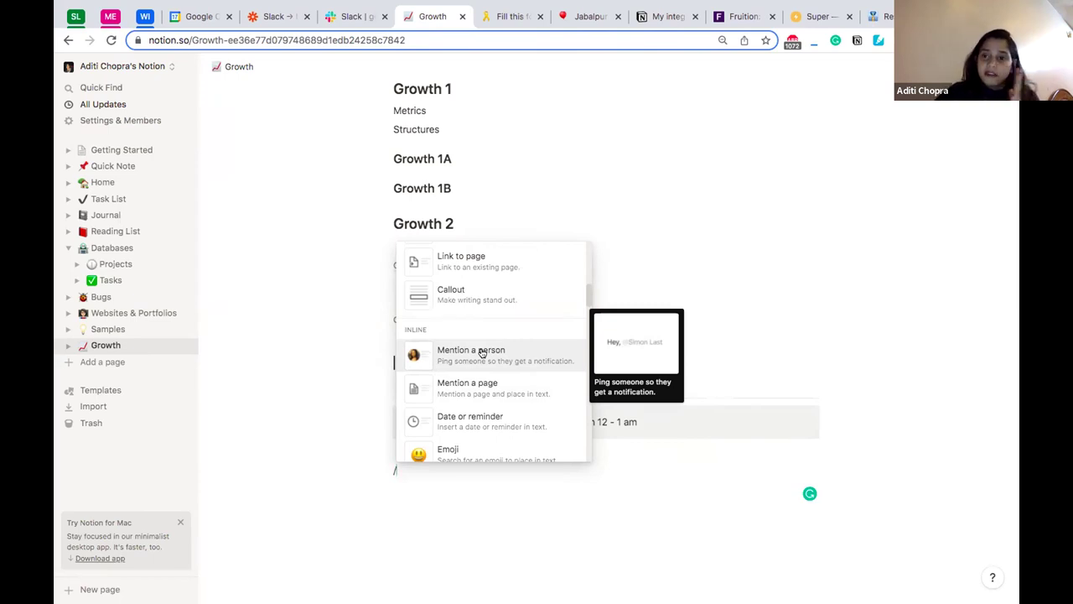
scroll(482, 383, "down", 2)
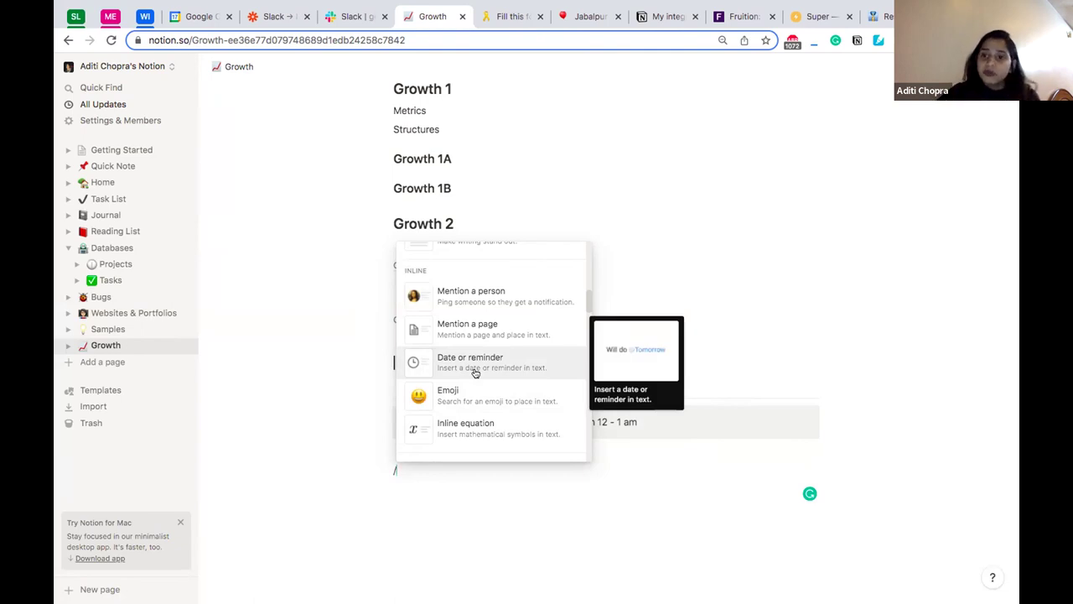
scroll(474, 373, "down", 1)
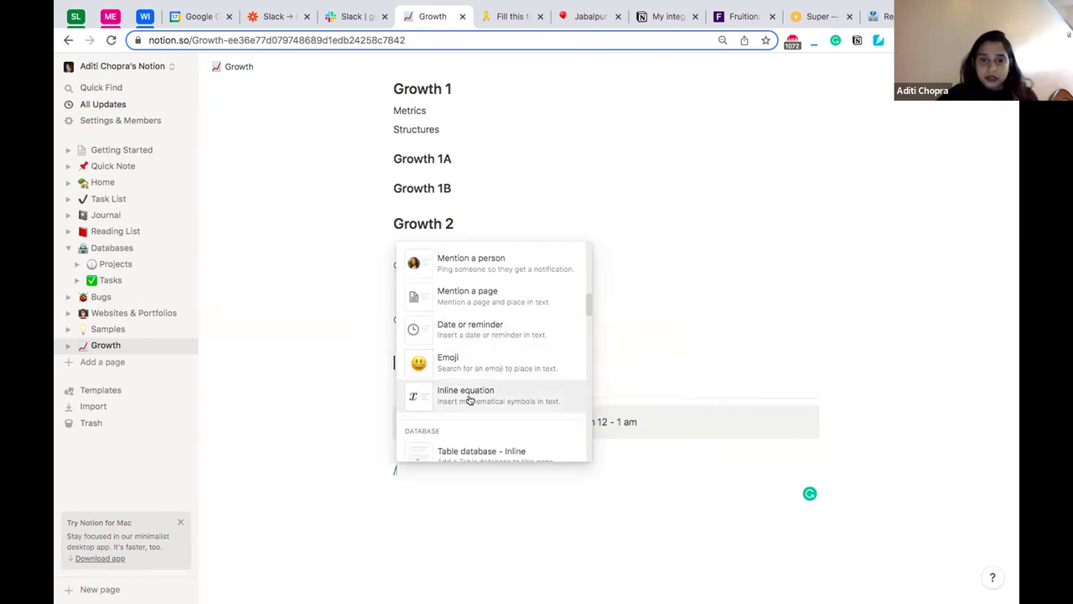
scroll(470, 399, "down", 1)
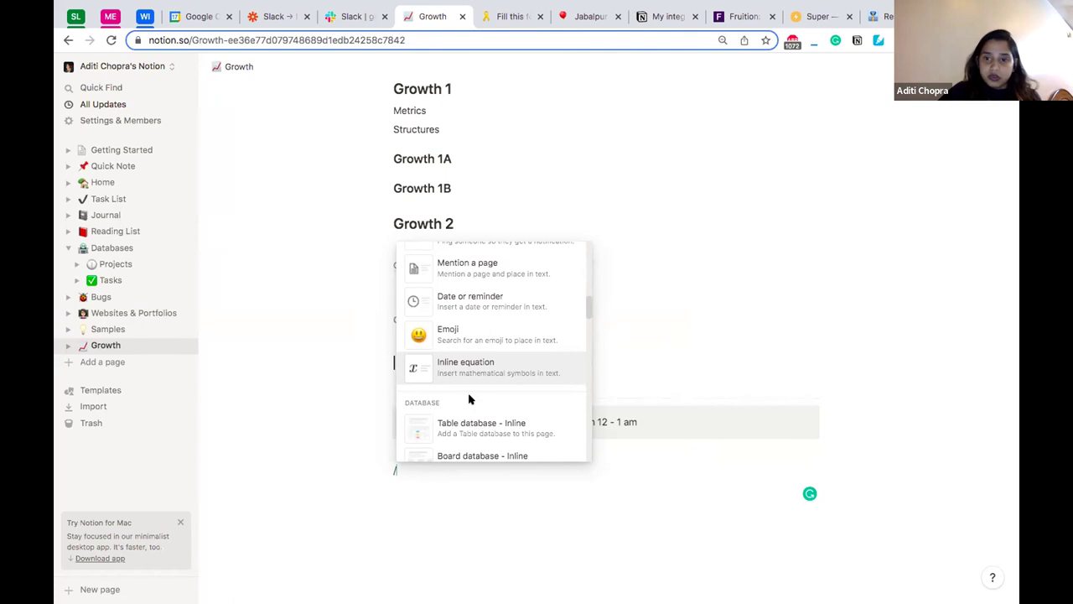
scroll(469, 399, "down", 5)
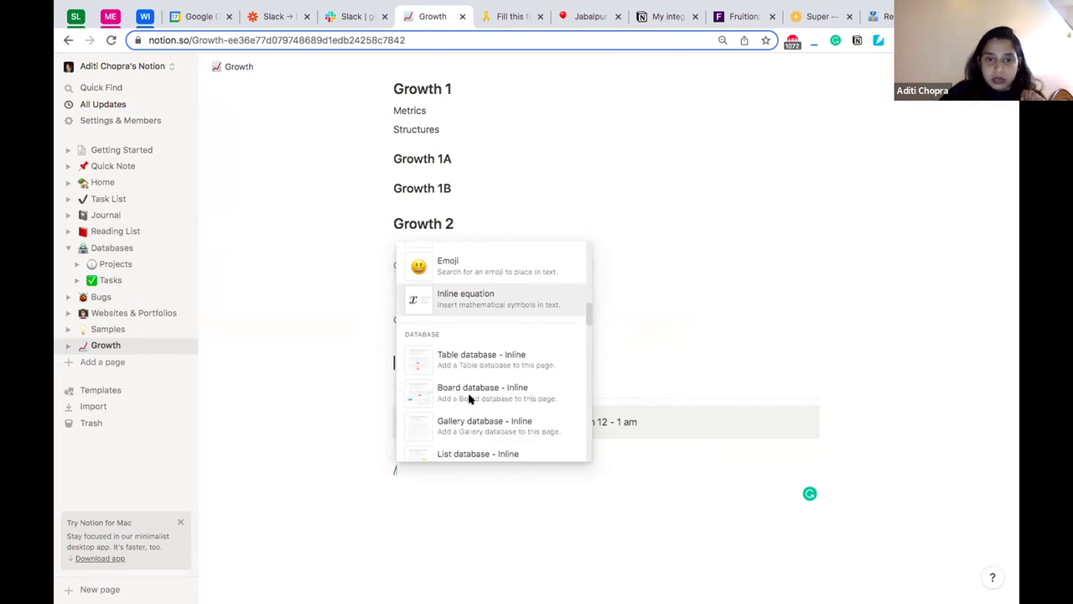
scroll(469, 400, "down", 8)
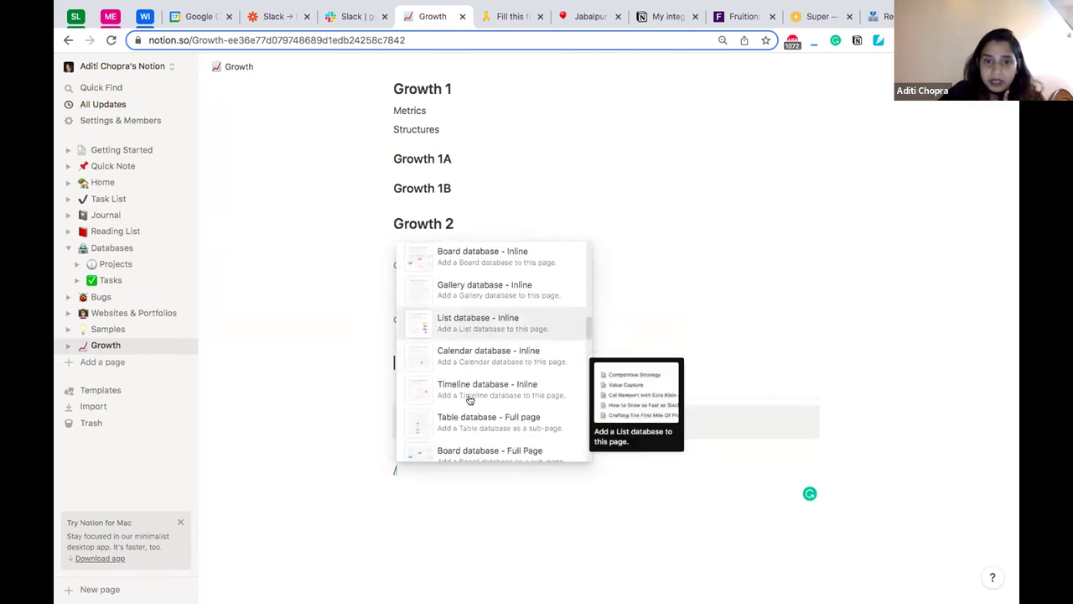
scroll(469, 400, "down", 2)
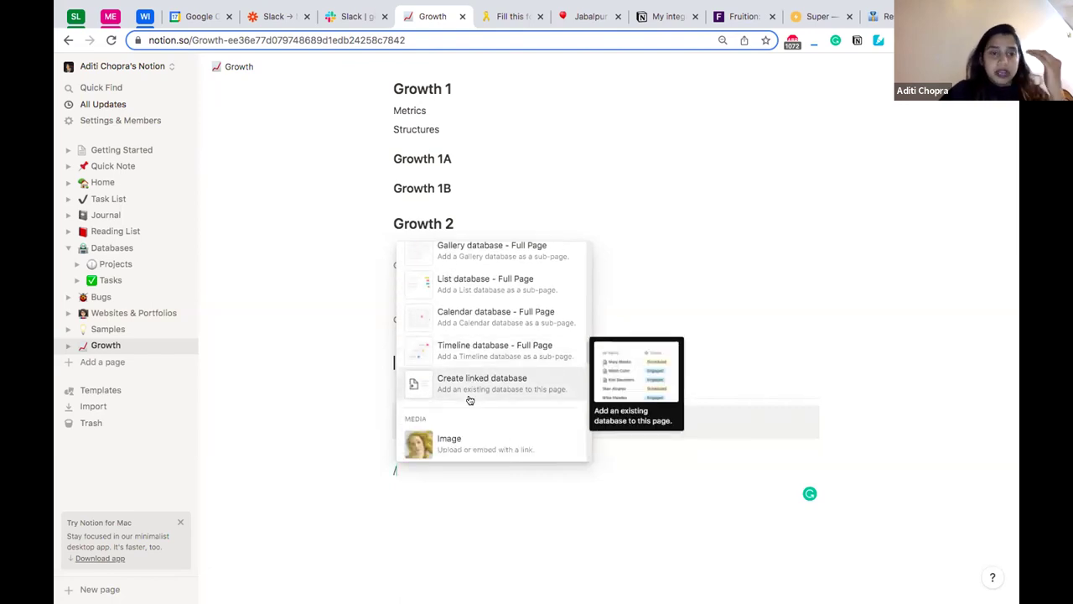
scroll(469, 400, "down", 3)
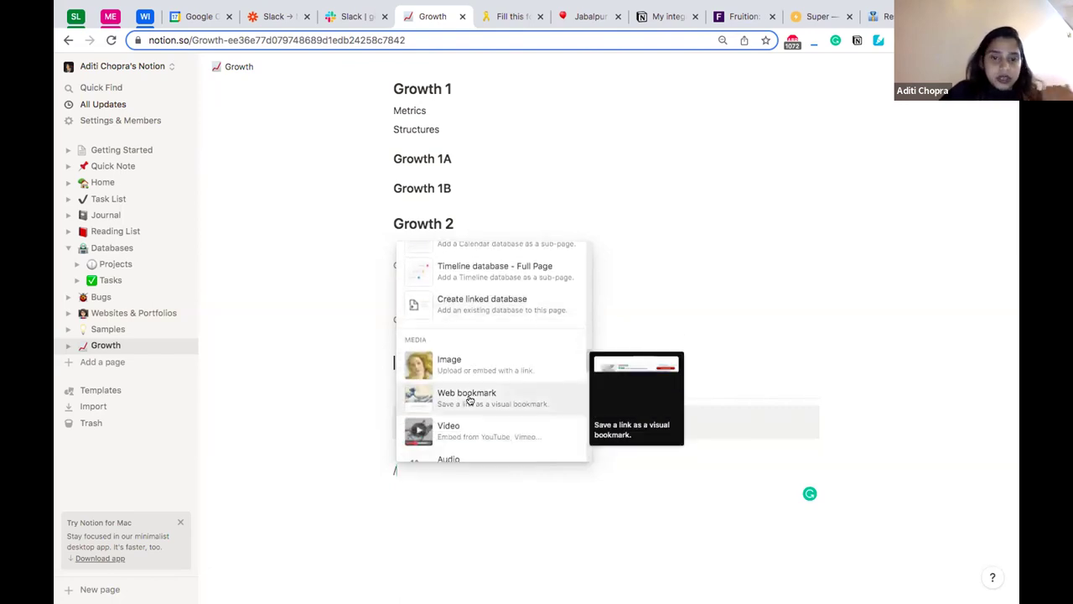
scroll(478, 400, "down", 2)
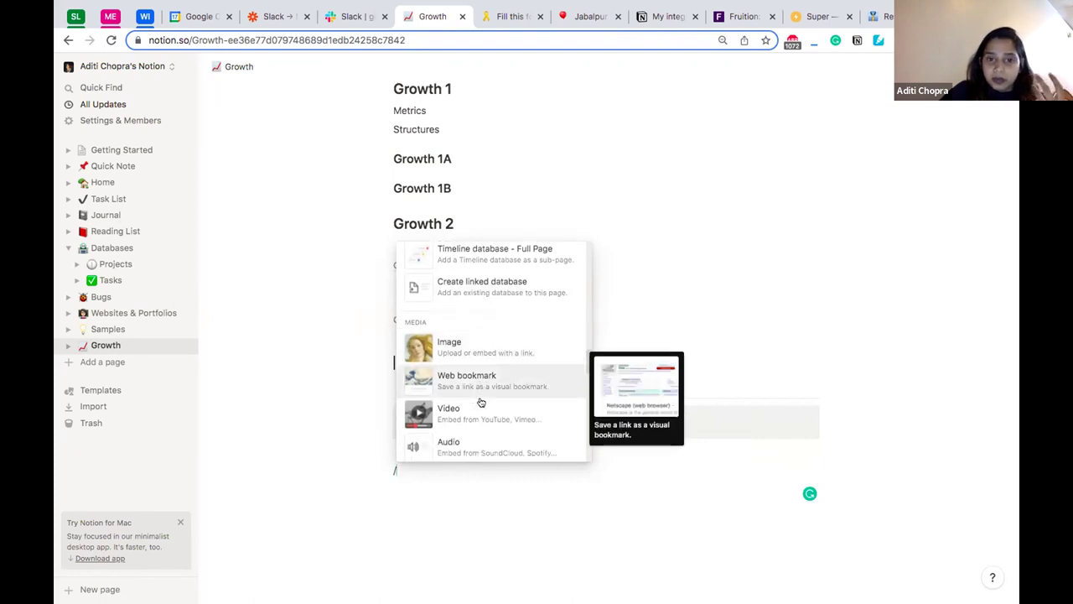
scroll(480, 401, "down", 4)
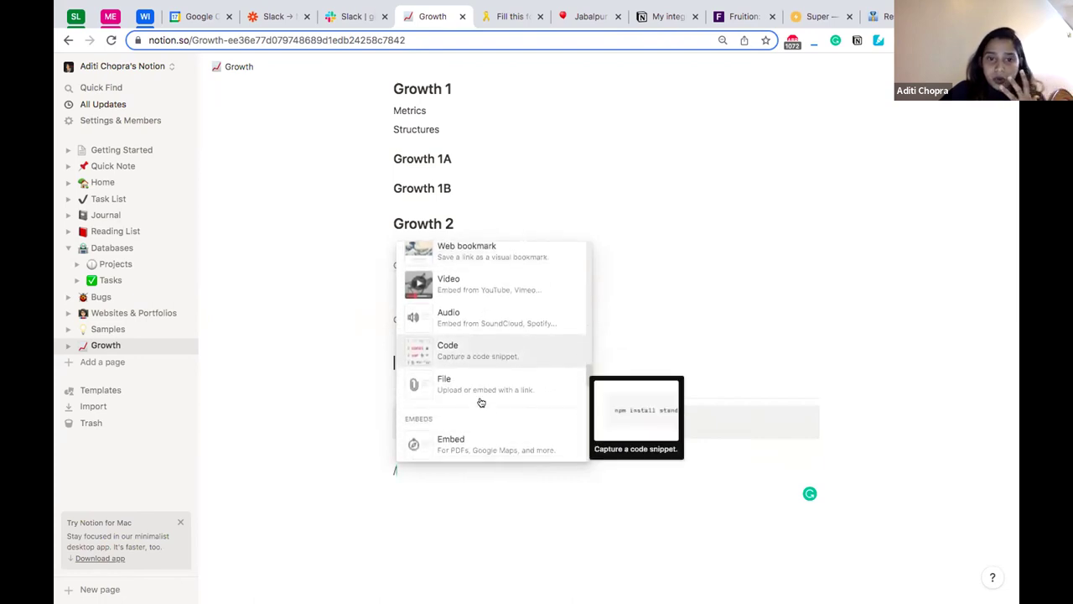
scroll(480, 402, "down", 2)
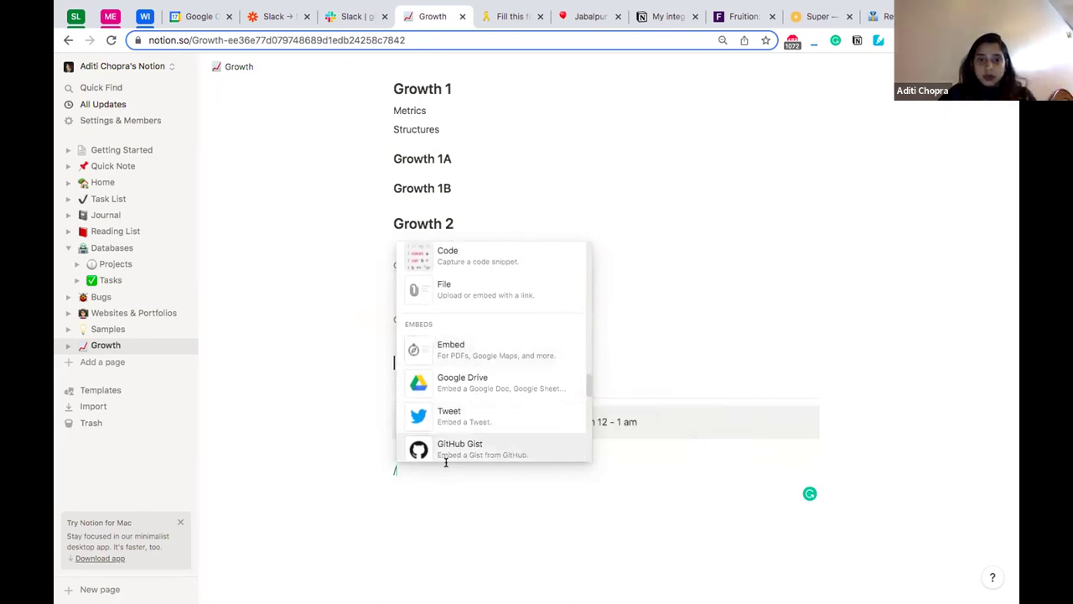
- Clear the stray slash, insert an Embed block with '/embe', and start a file upload from the computer
key("Escape")
key("BackSpace")
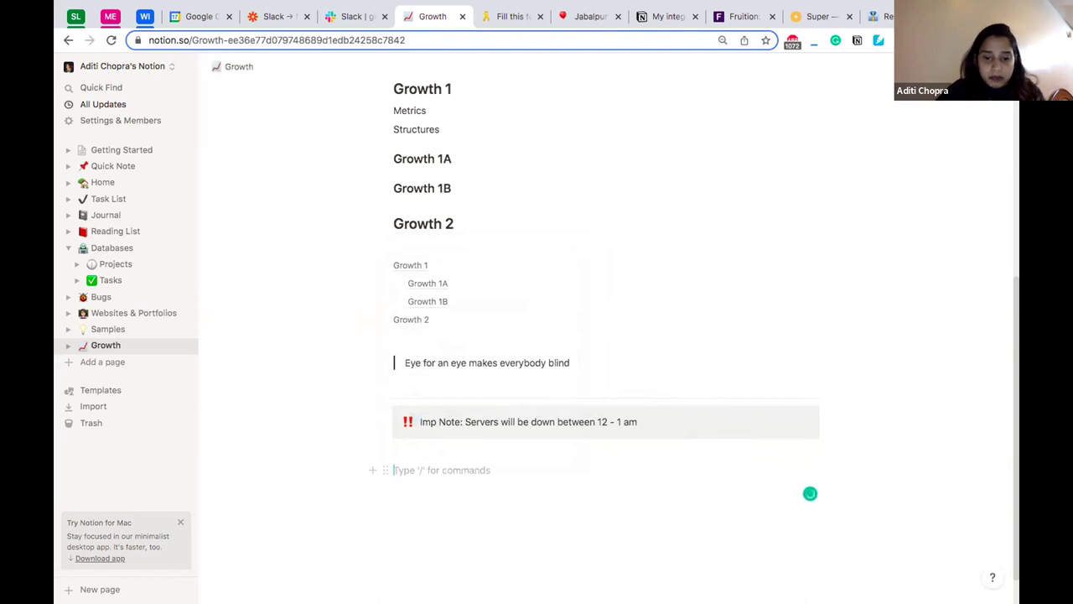
type("/embe")
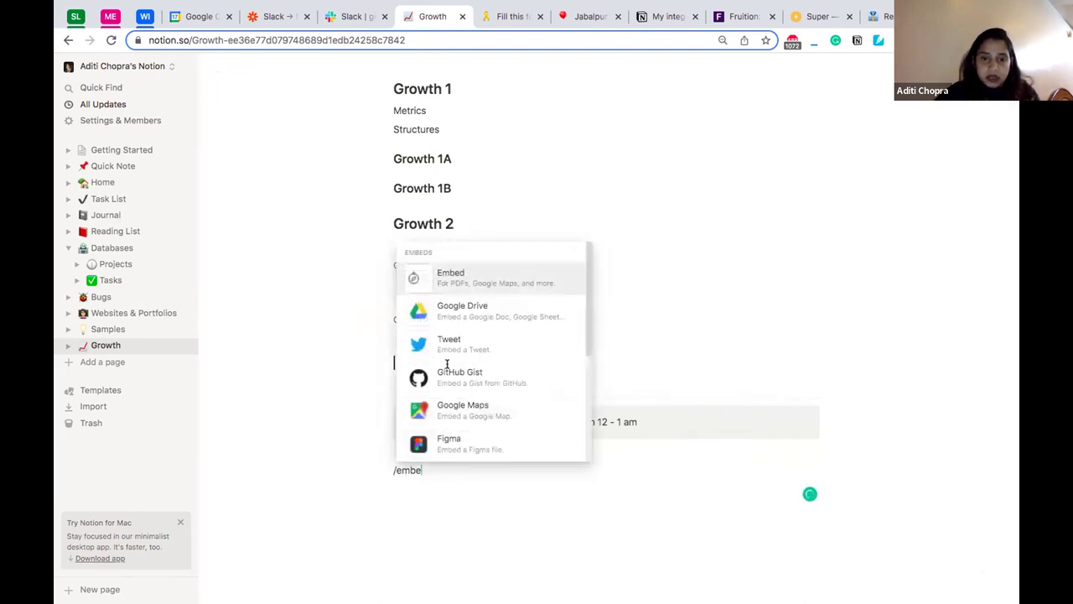
left_click(510, 279)
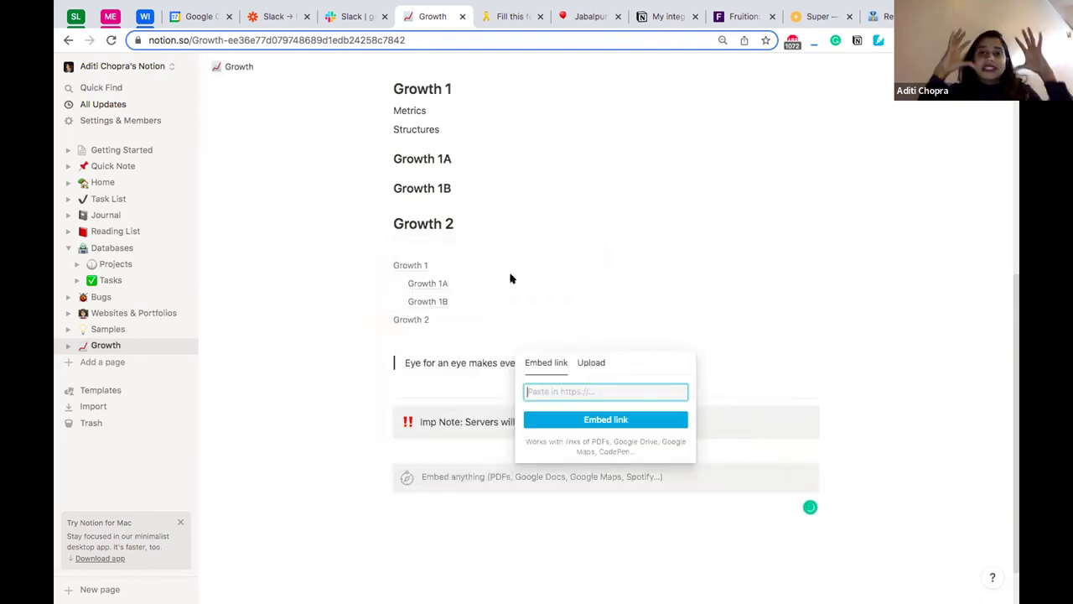
left_click(589, 362)
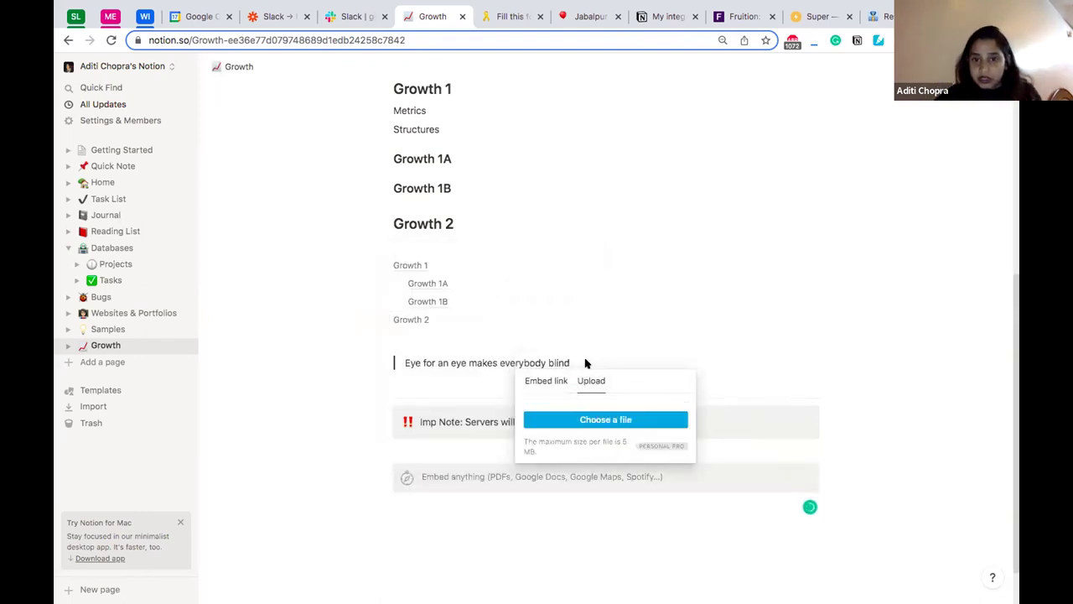
left_click(582, 420)
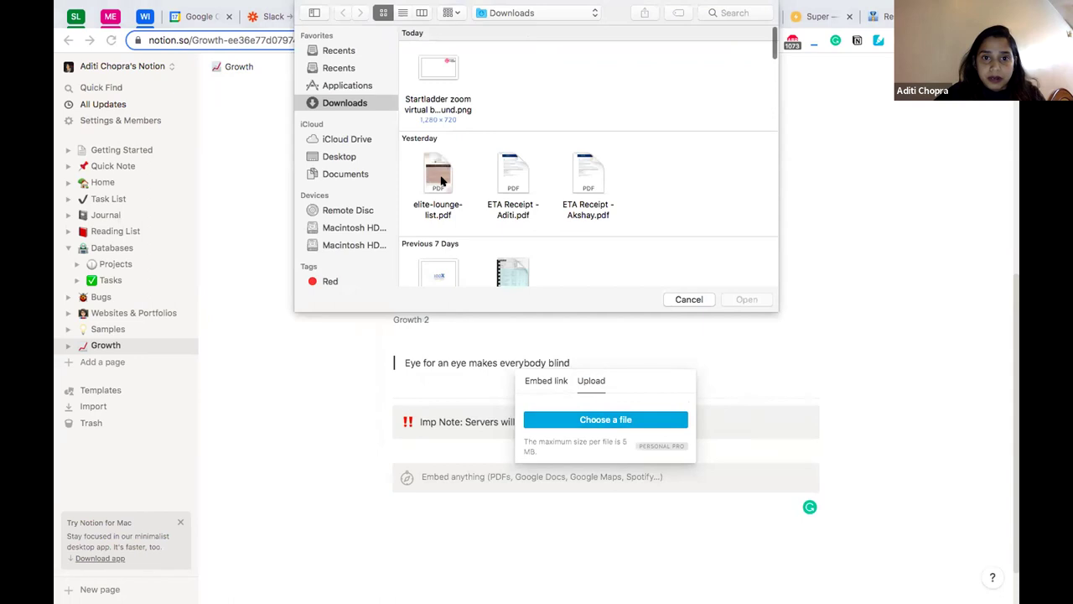
- Select elite-lounge-list.pdf in Downloads and upload it into the embed block
scroll(530, 220, "down", 5)
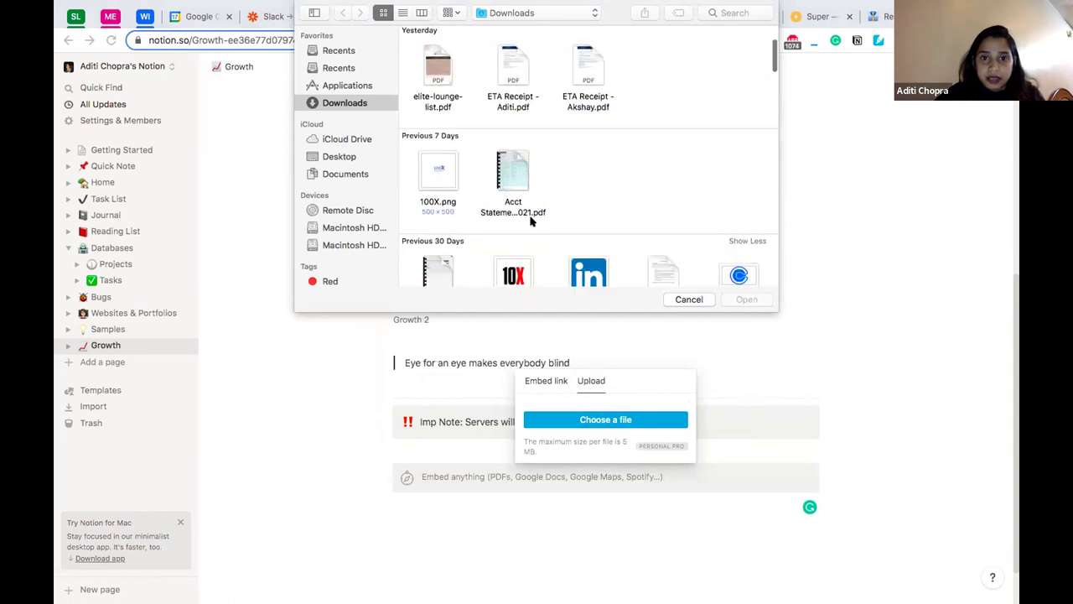
scroll(530, 221, "up", 5)
left_click(438, 82)
left_click(747, 299)
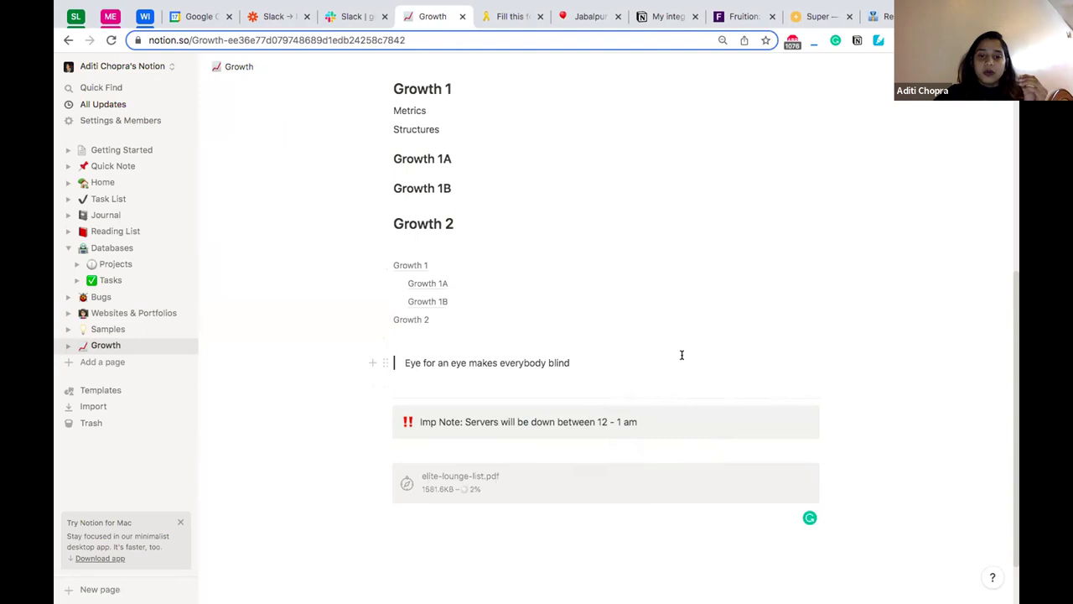
- Scroll down to the embedded lounge list and enlarge it to show more rows
scroll(681, 355, "down", 2)
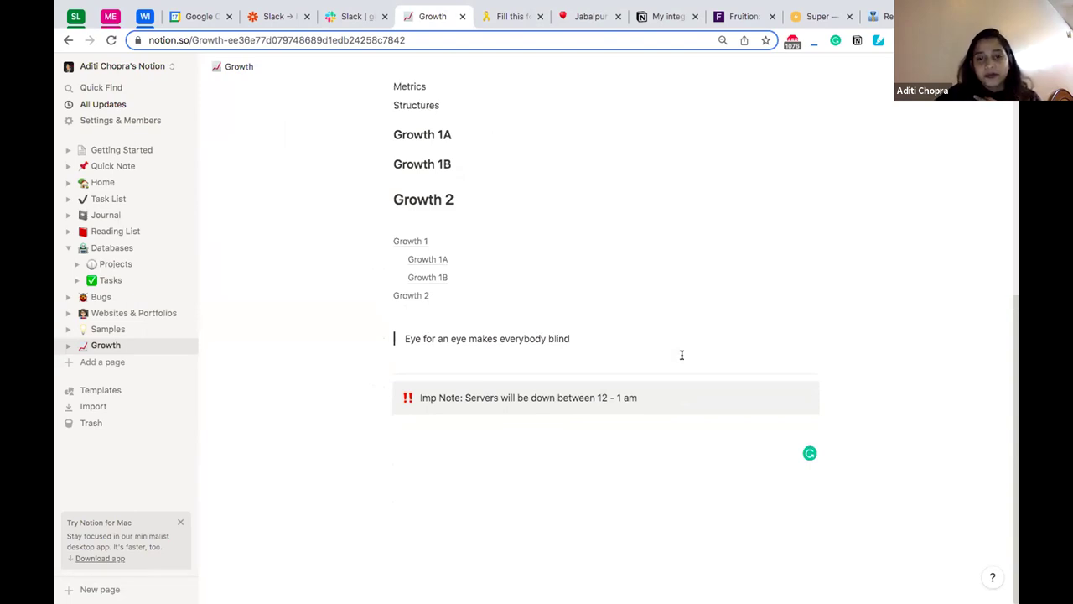
scroll(682, 355, "down", 3)
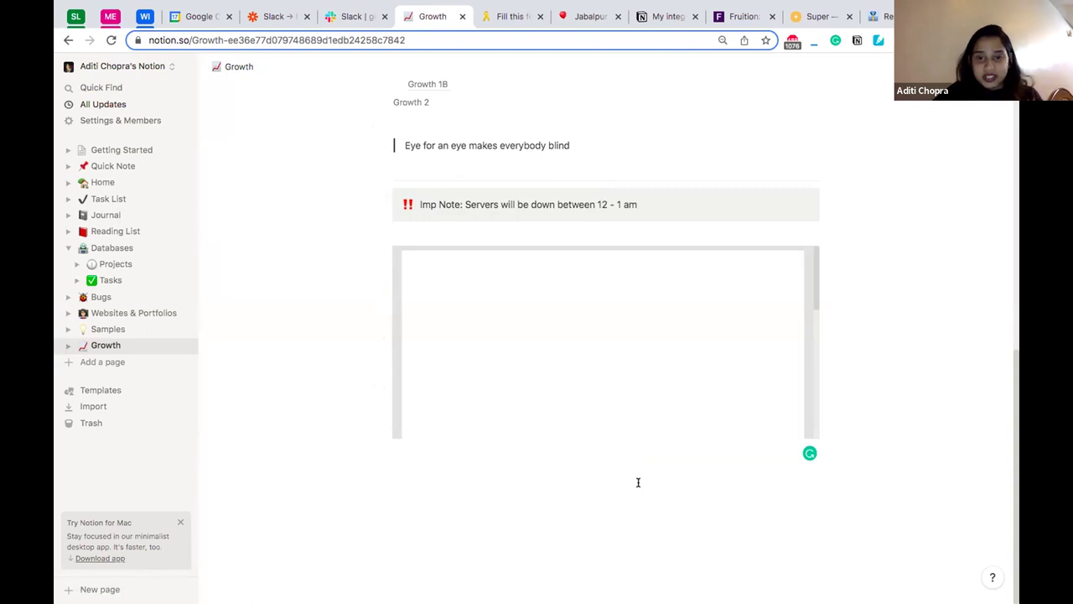
scroll(658, 360, "down", 1)
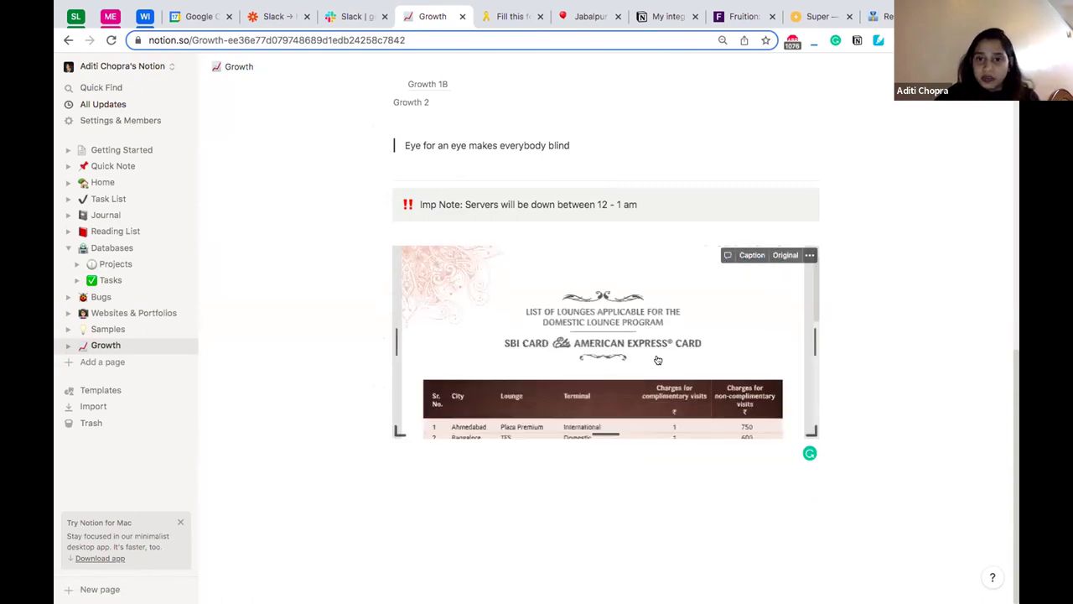
scroll(658, 361, "down", 5)
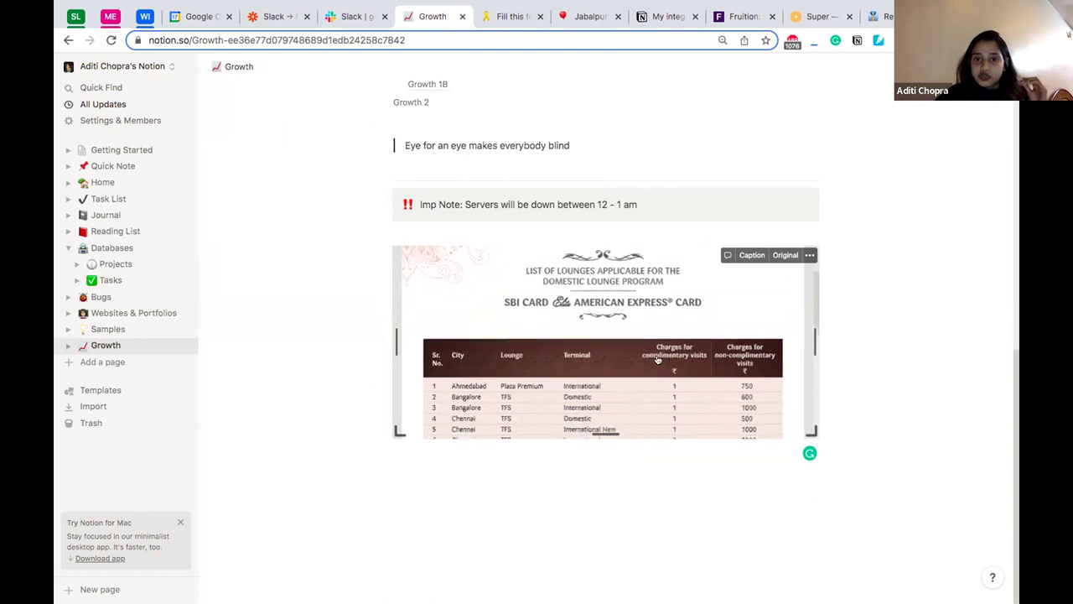
scroll(658, 361, "down", 3)
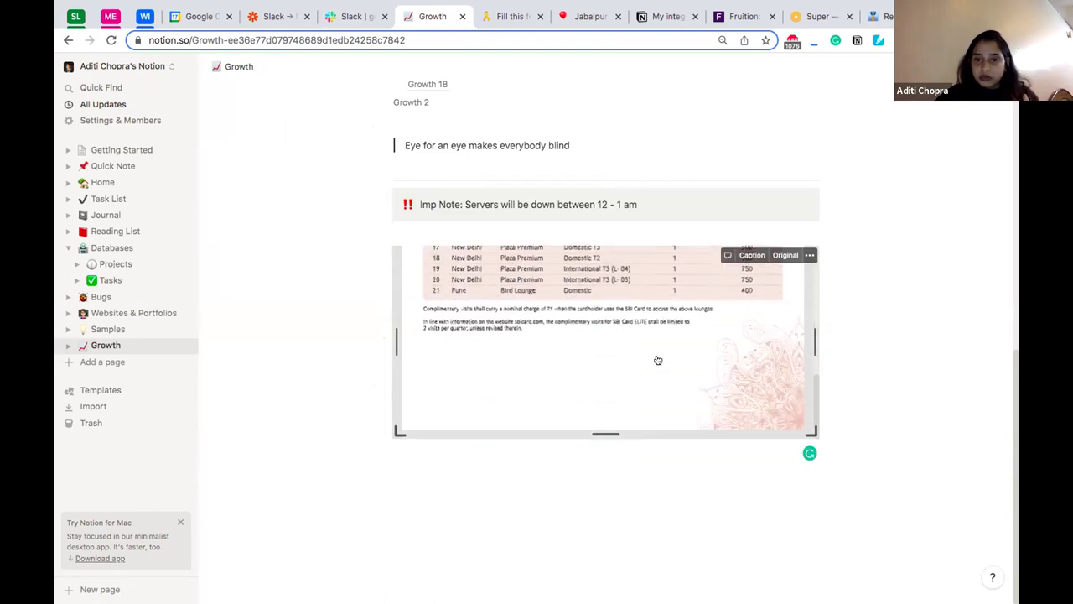
left_click_drag(602, 431, 610, 586)
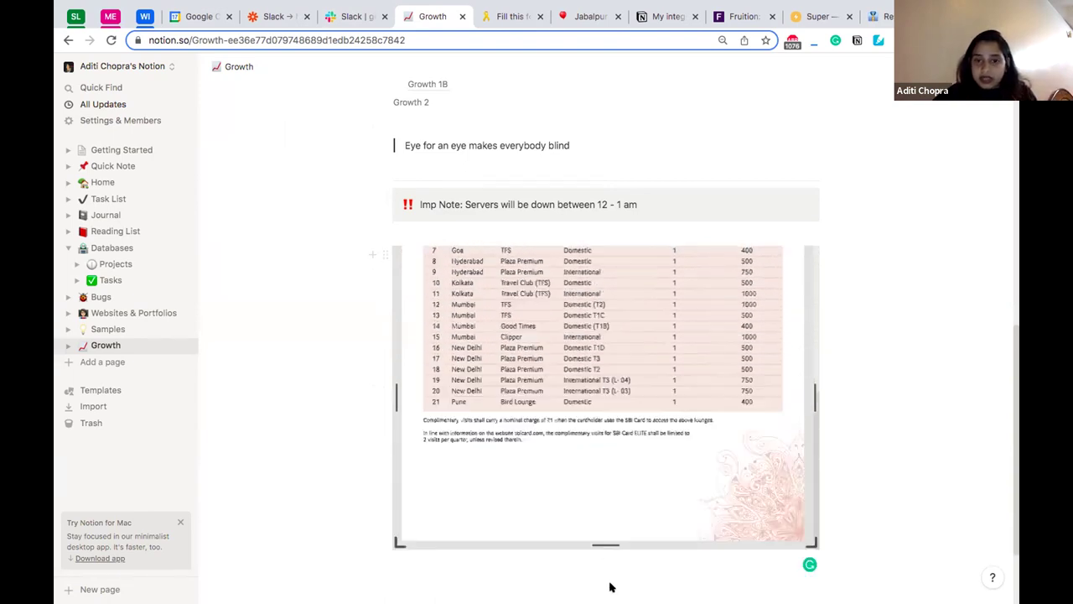
scroll(611, 587, "down", 2)
scroll(630, 269, "up", 3)
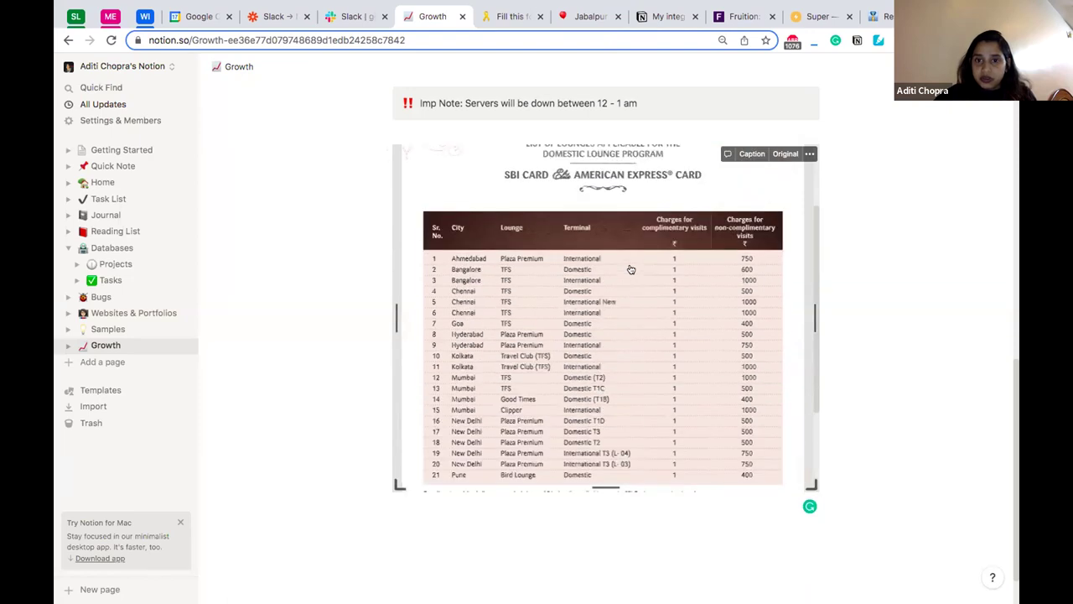
scroll(630, 269, "up", 1)
left_click_drag(606, 484, 611, 556)
- Delete the embedded lounge list block from the Growth page
scroll(611, 385, "down", 2)
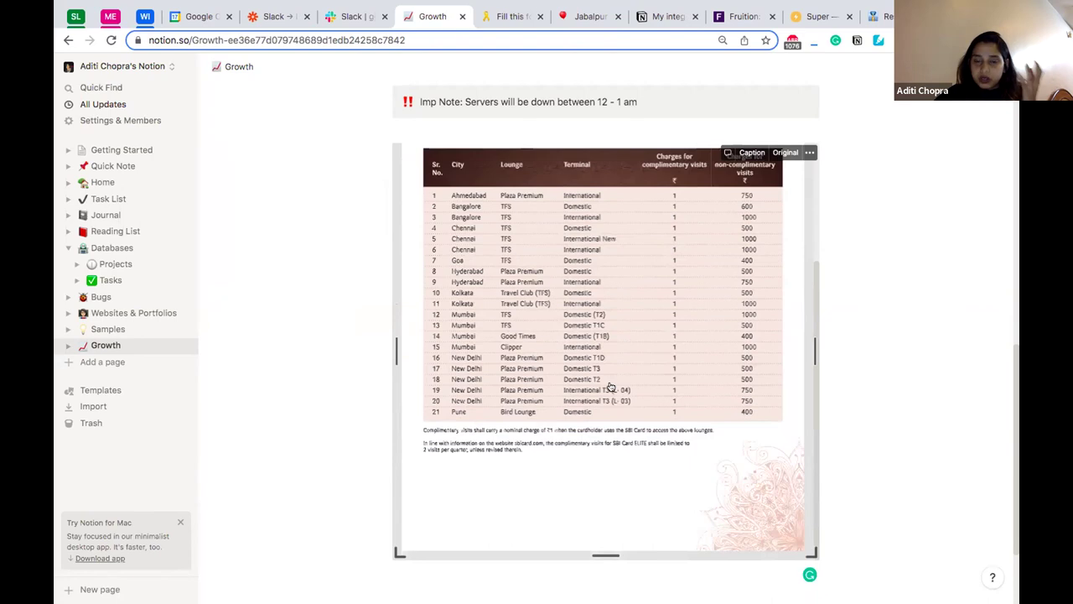
scroll(611, 387, "down", 2)
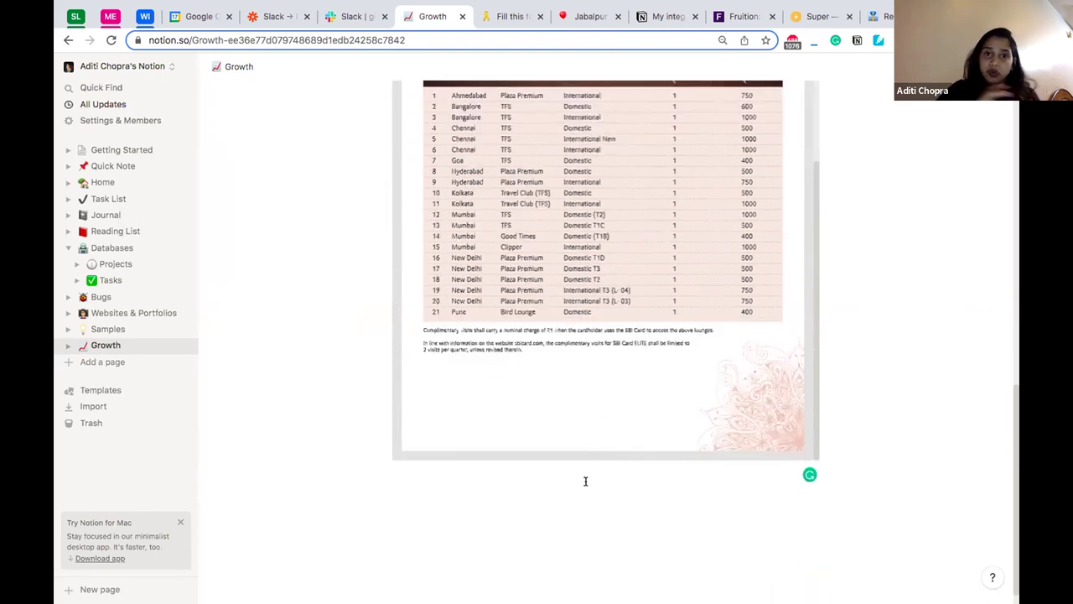
scroll(664, 235, "up", 4)
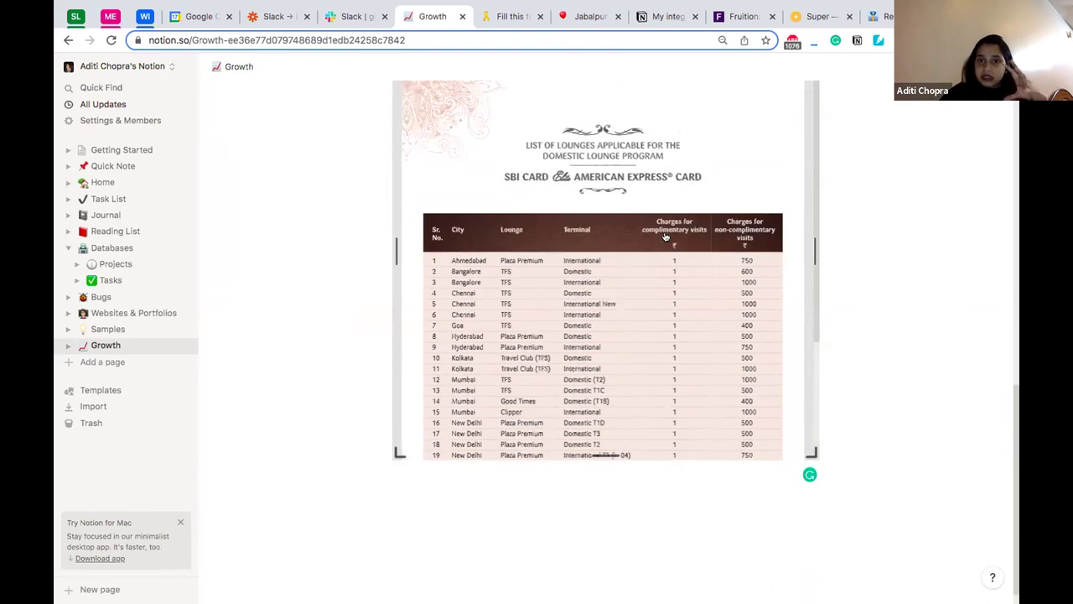
scroll(665, 238, "up", 3)
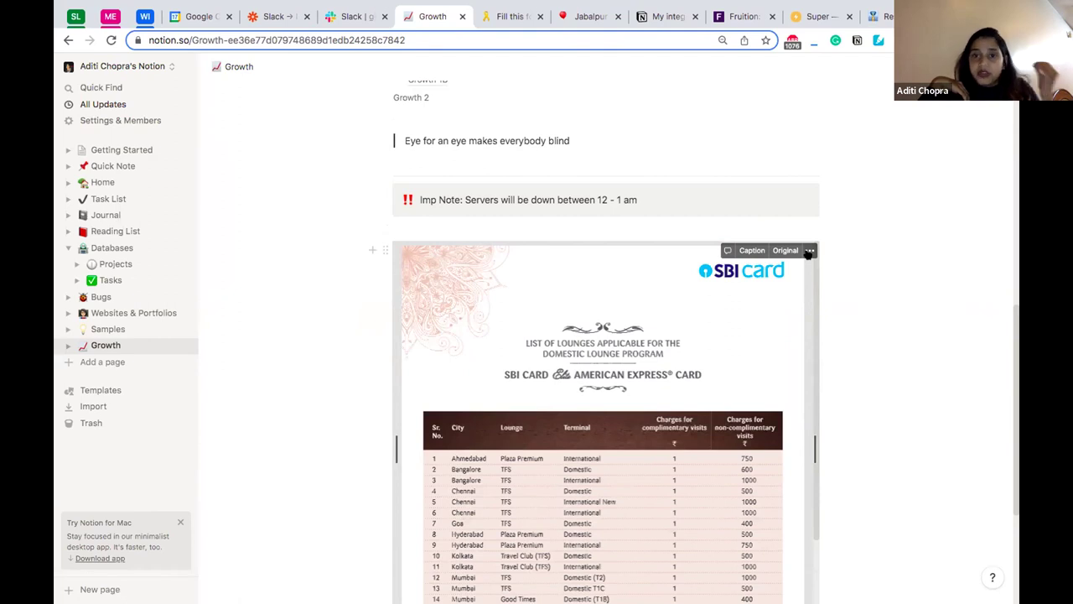
left_click(809, 251)
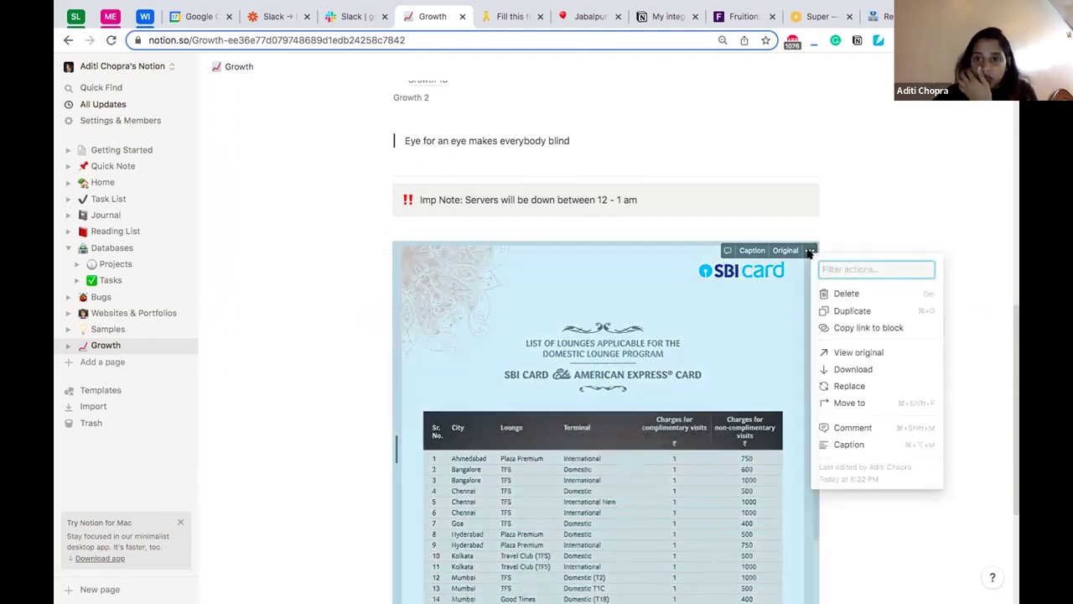
left_click(845, 293)
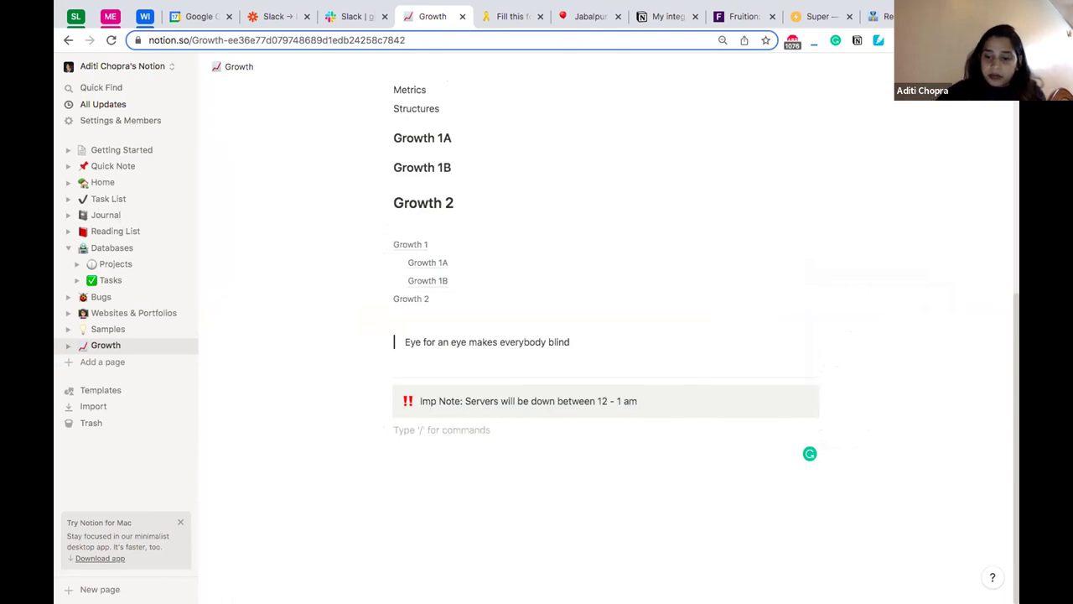
type("/")
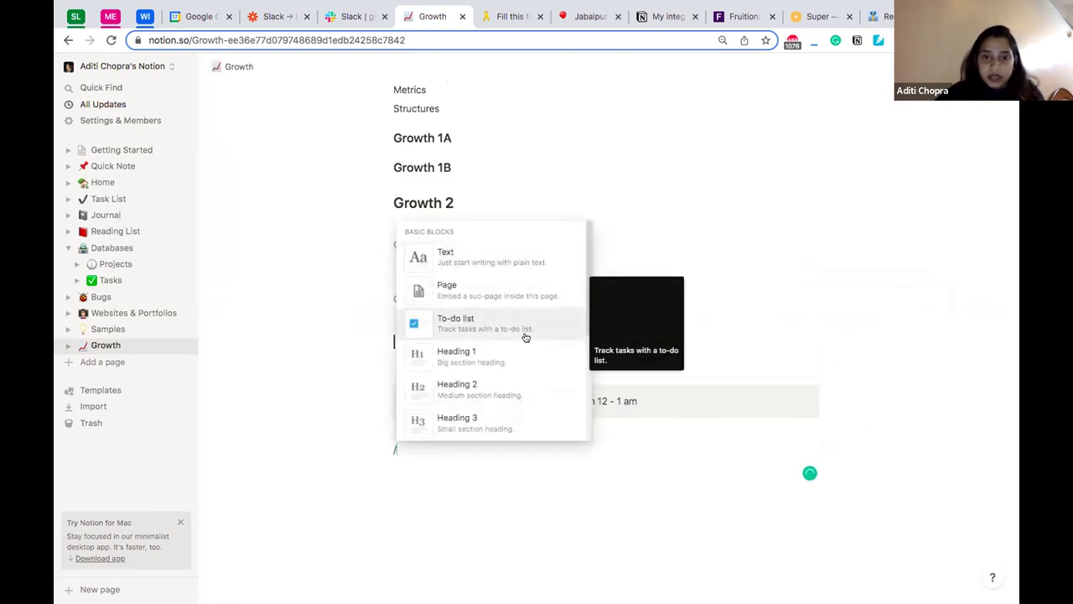
scroll(526, 337, "down", 10)
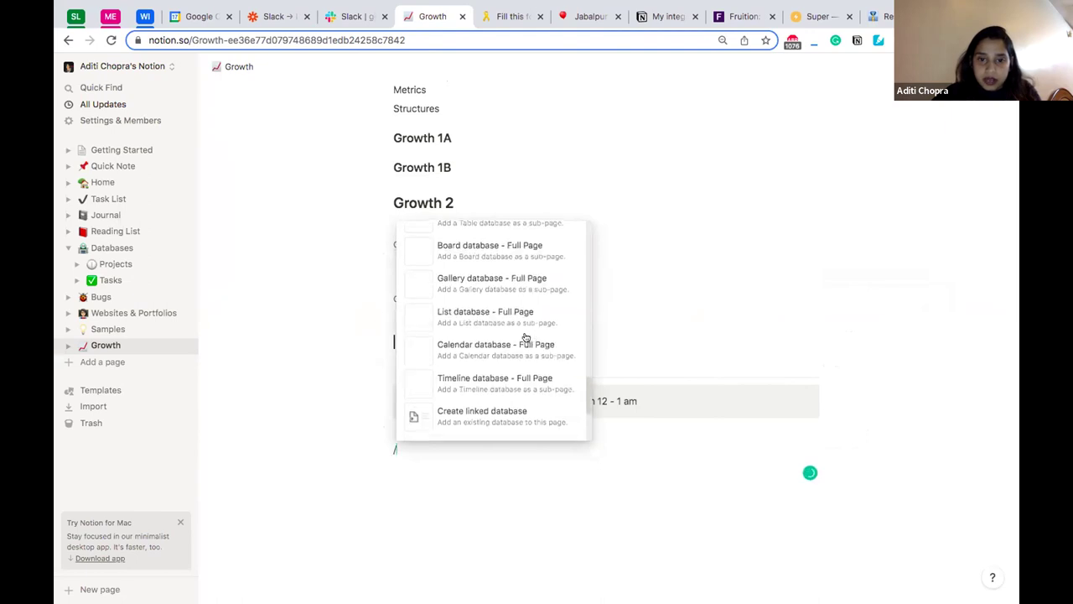
scroll(525, 336, "down", 5)
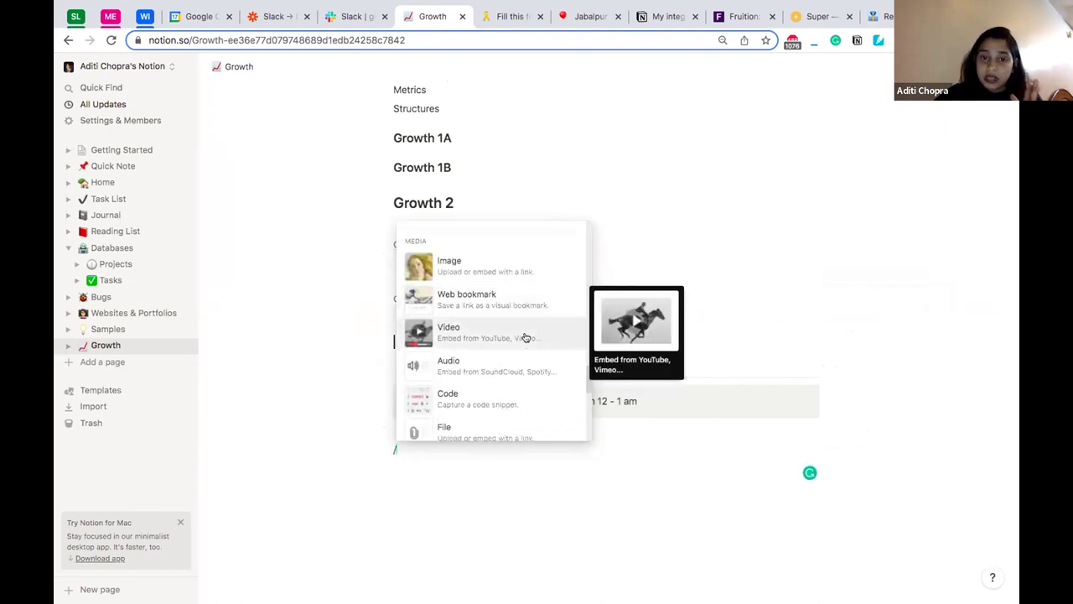
scroll(526, 336, "down", 2)
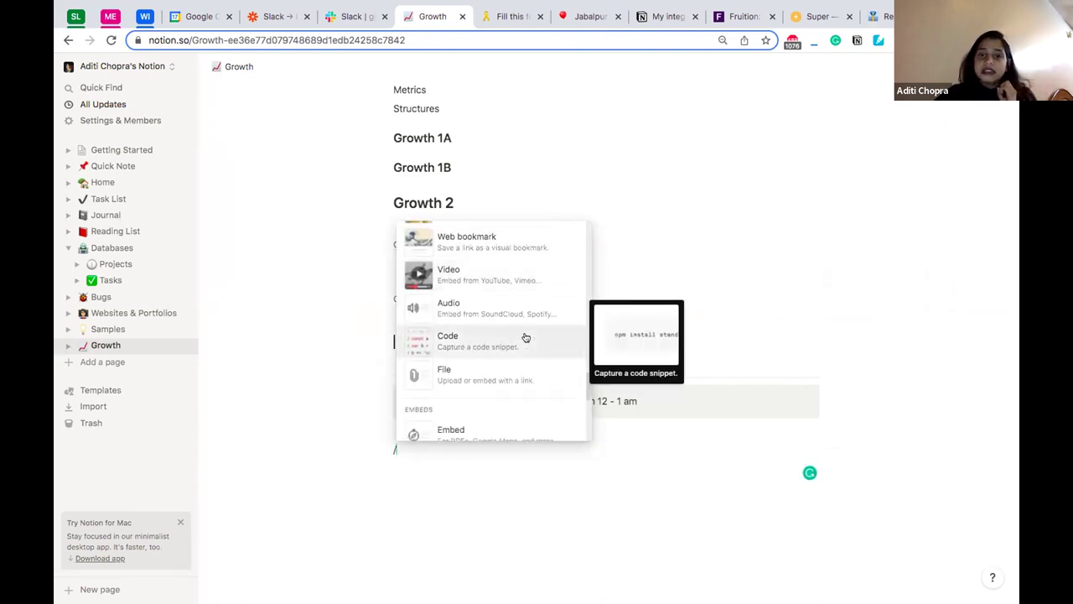
scroll(526, 336, "down", 2)
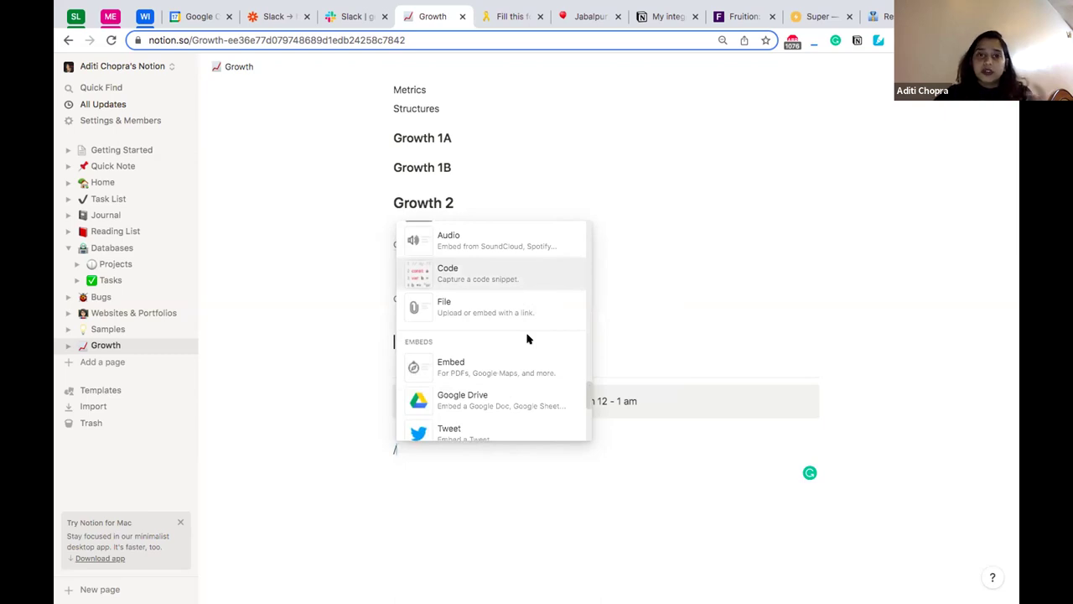
scroll(526, 337, "down", 3)
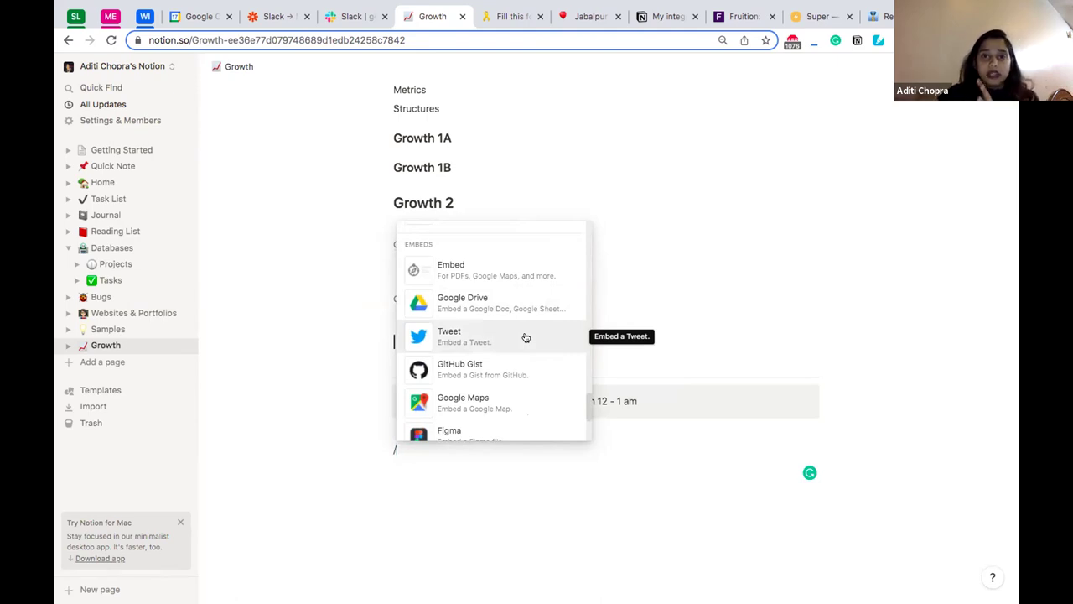
scroll(464, 401, "down", 1)
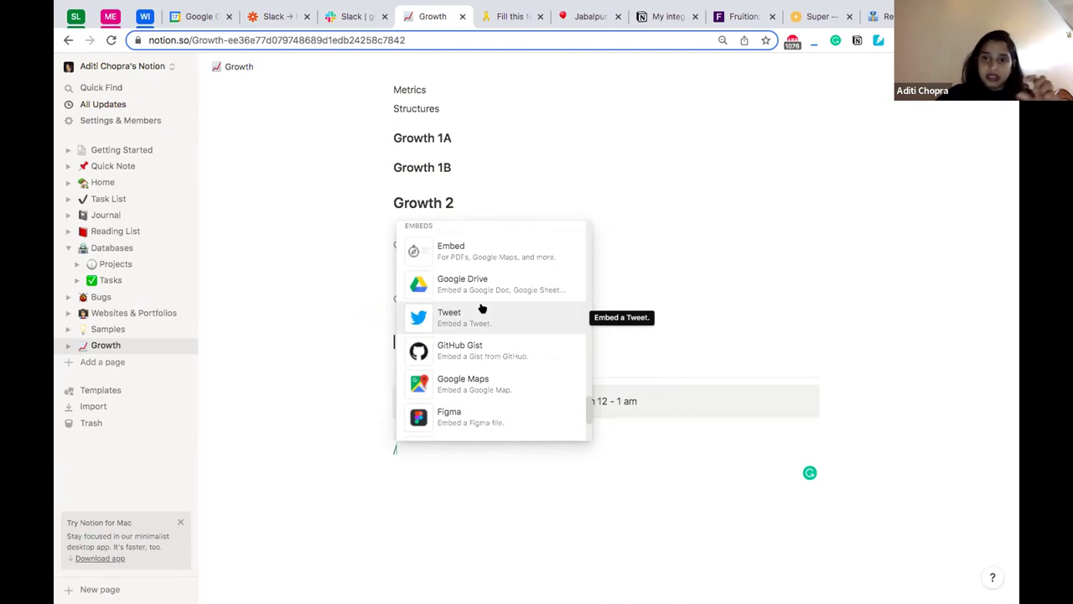
scroll(482, 308, "down", 4)
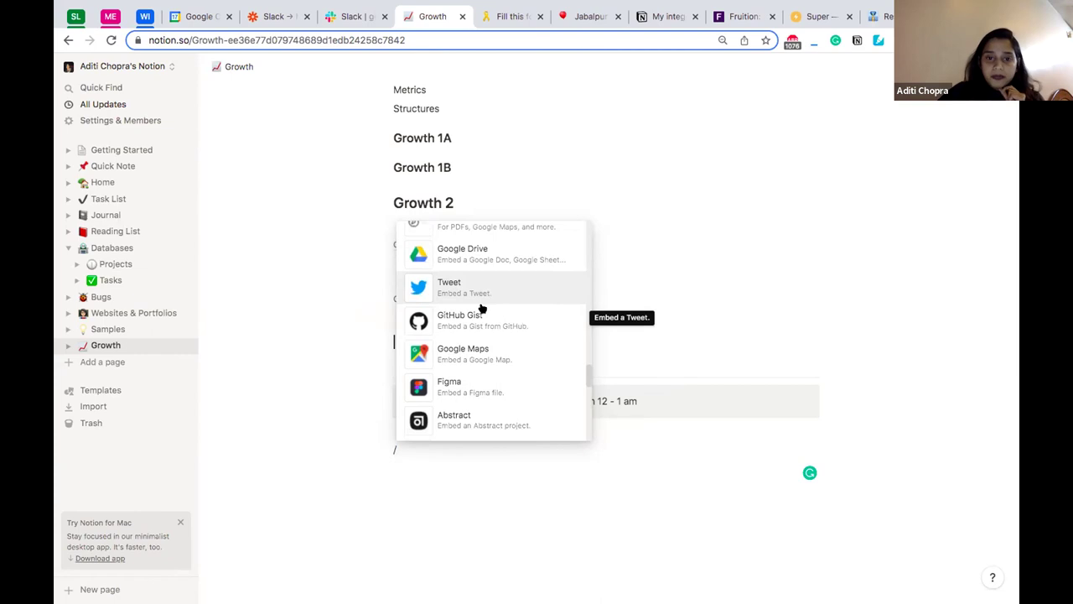
scroll(476, 377, "down", 2)
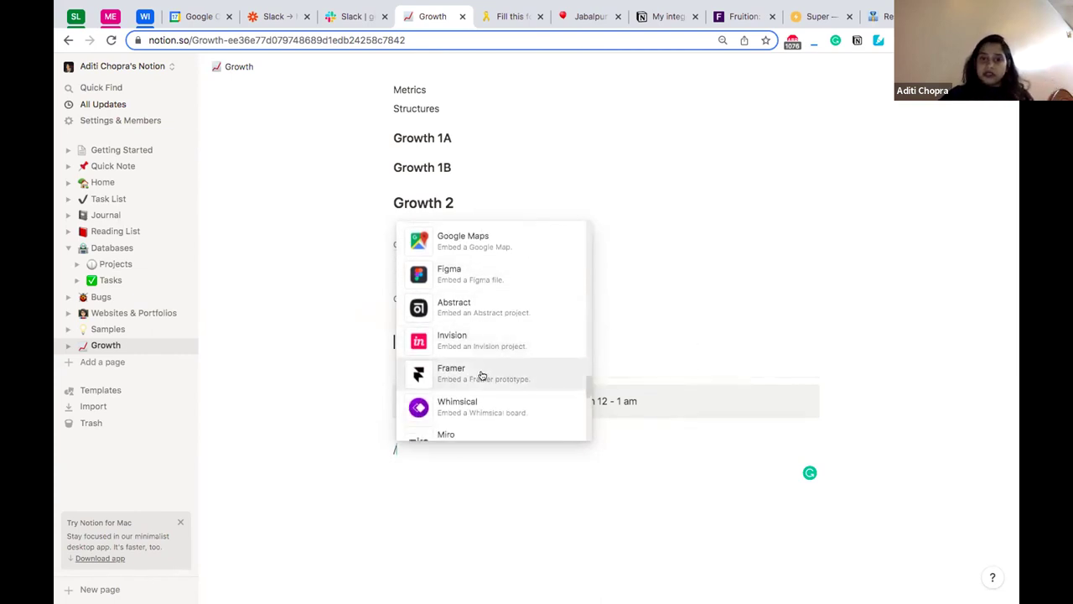
scroll(487, 388, "down", 3)
scroll(488, 390, "down", 3)
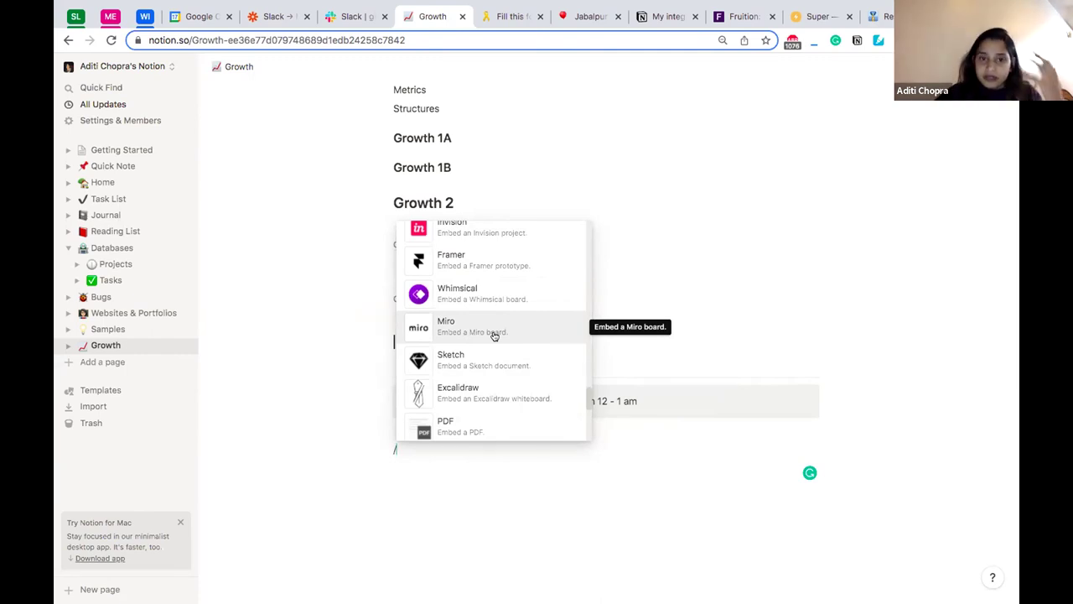
scroll(495, 335, "down", 2)
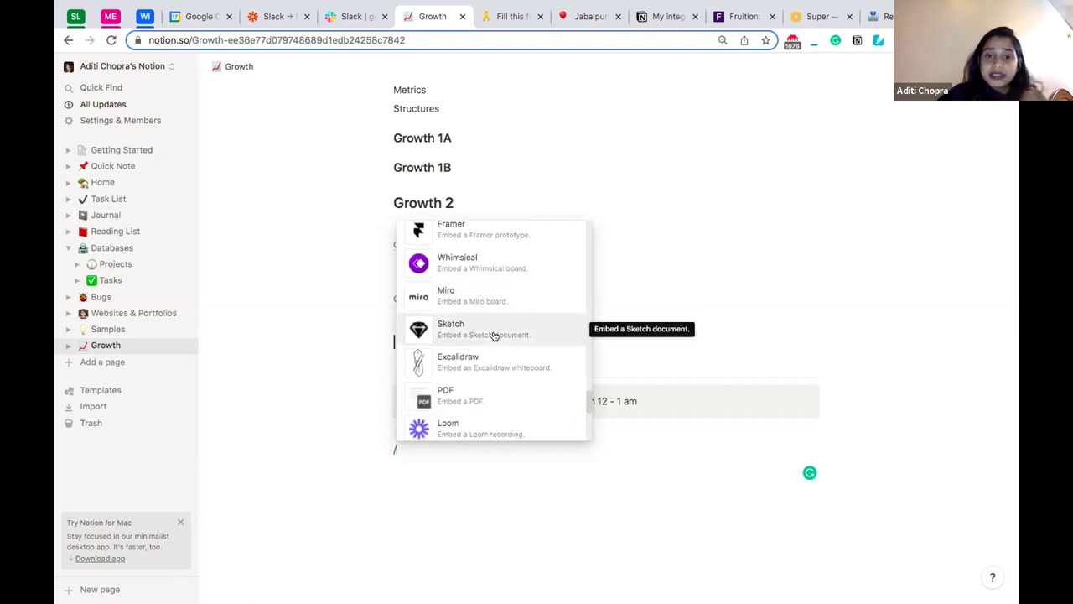
scroll(495, 335, "down", 1)
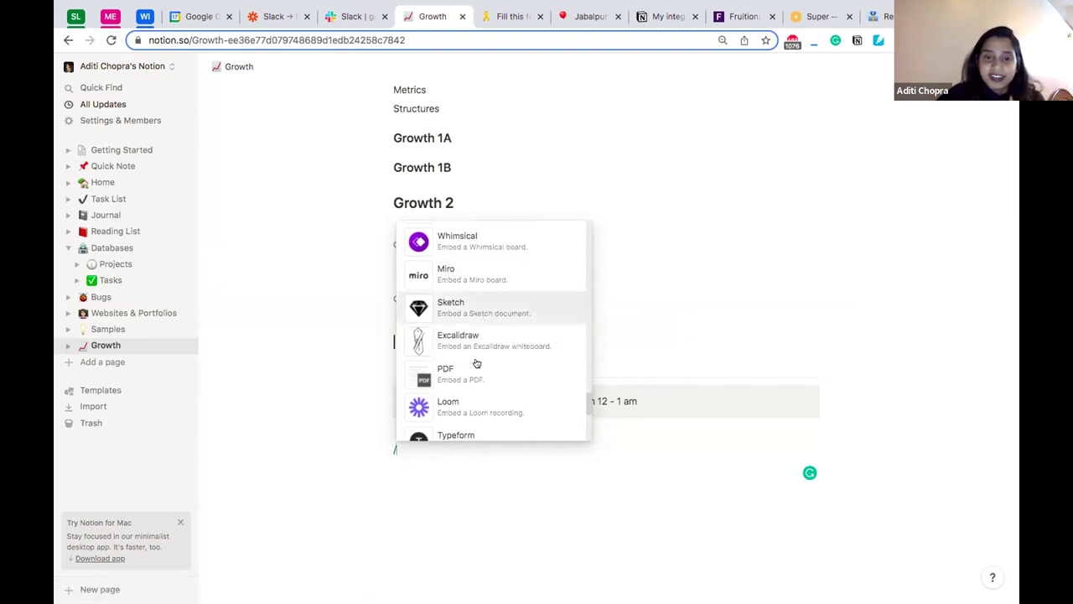
scroll(474, 366, "down", 1)
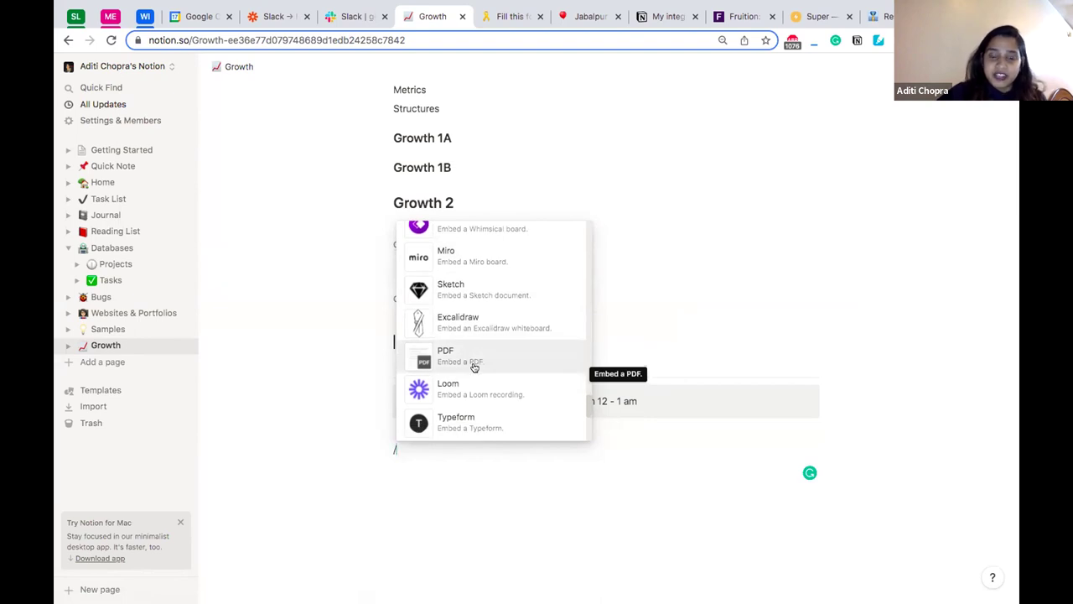
scroll(473, 366, "down", 1)
scroll(474, 367, "down", 5)
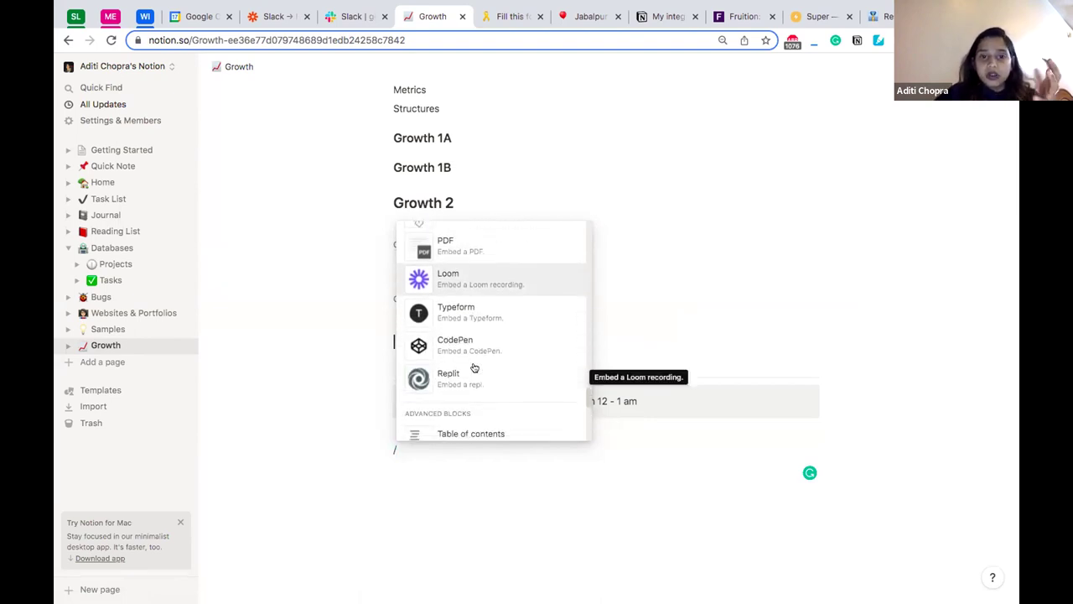
scroll(474, 366, "up", 4)
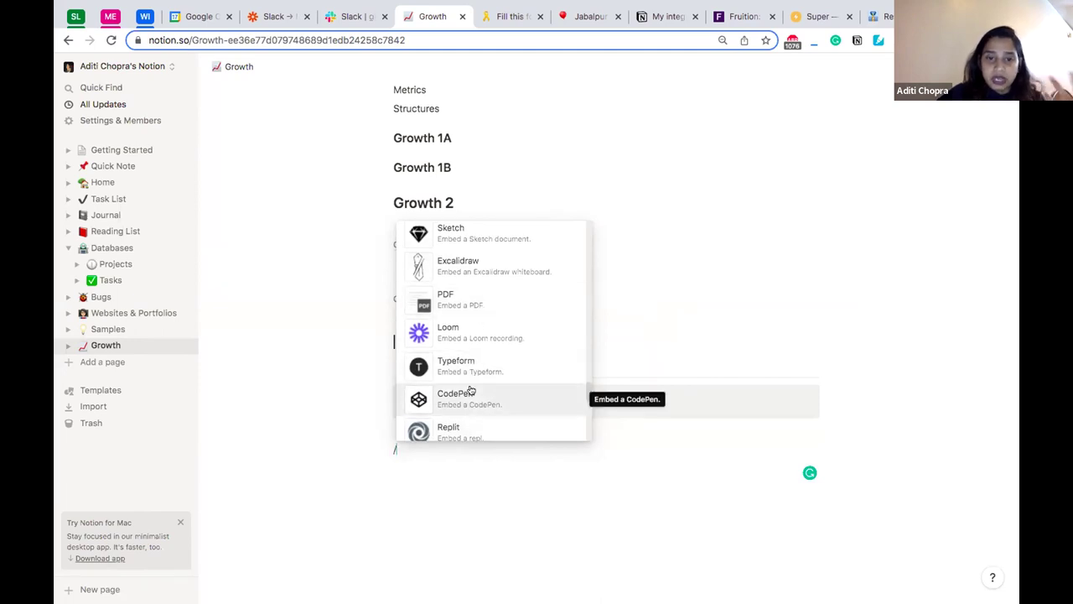
scroll(472, 390, "down", 3)
scroll(474, 389, "down", 3)
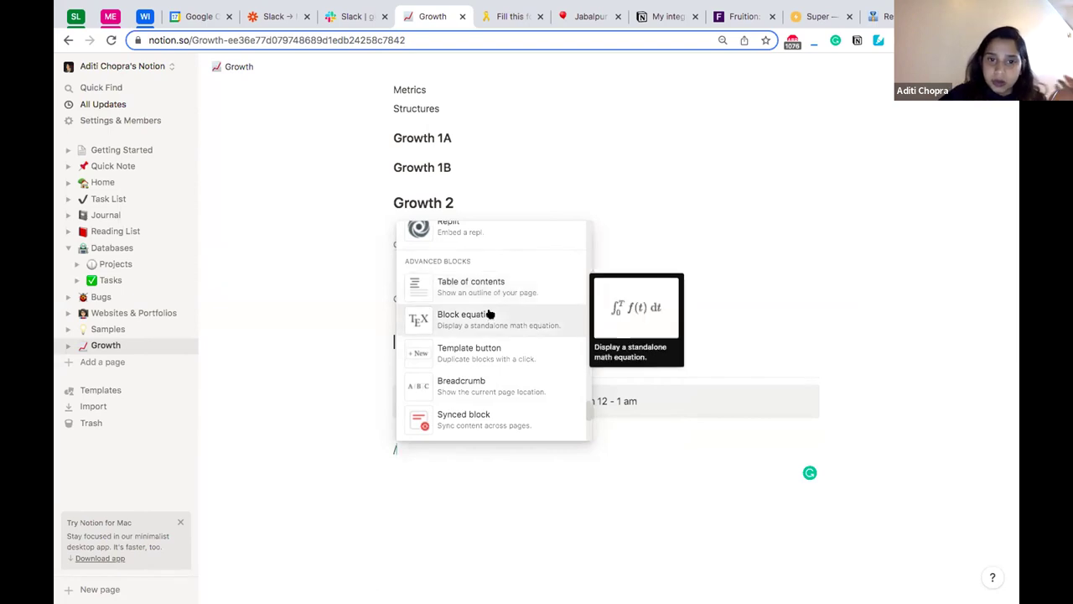
scroll(492, 348, "down", 3)
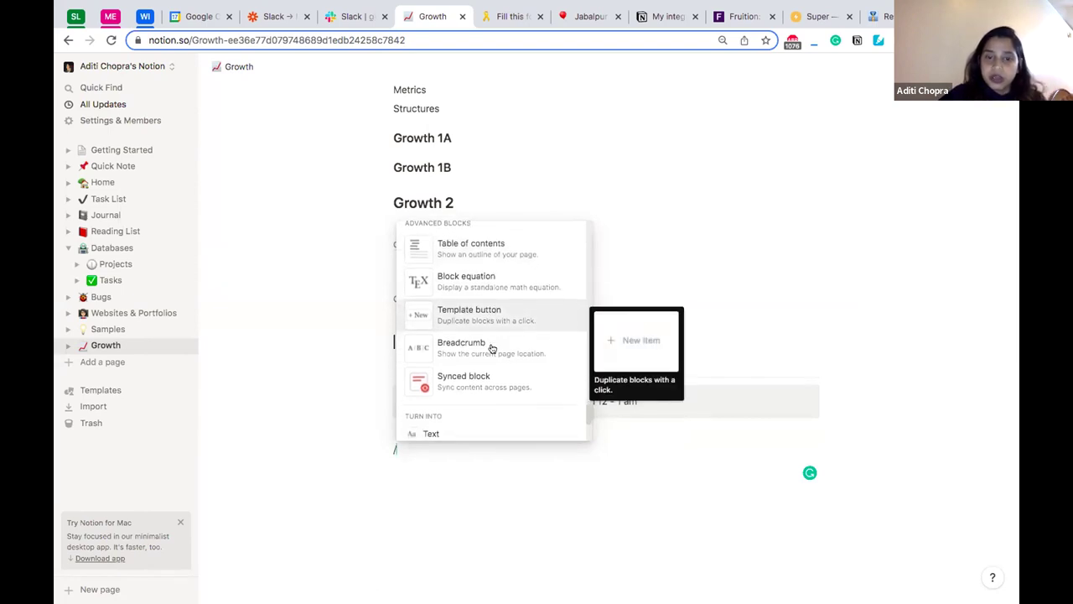
scroll(493, 348, "down", 5)
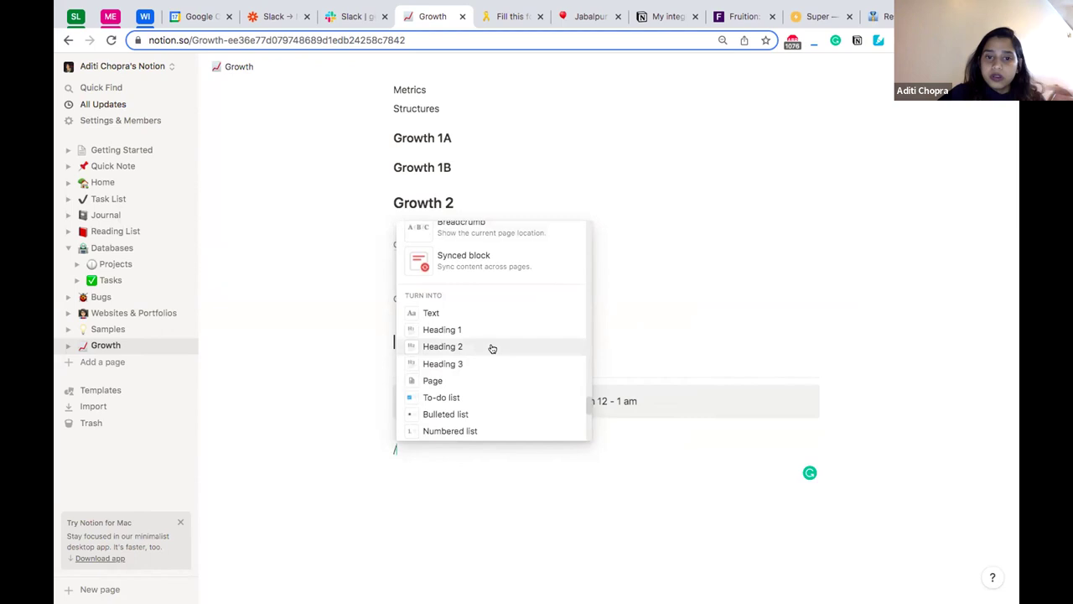
scroll(496, 325, "down", 5)
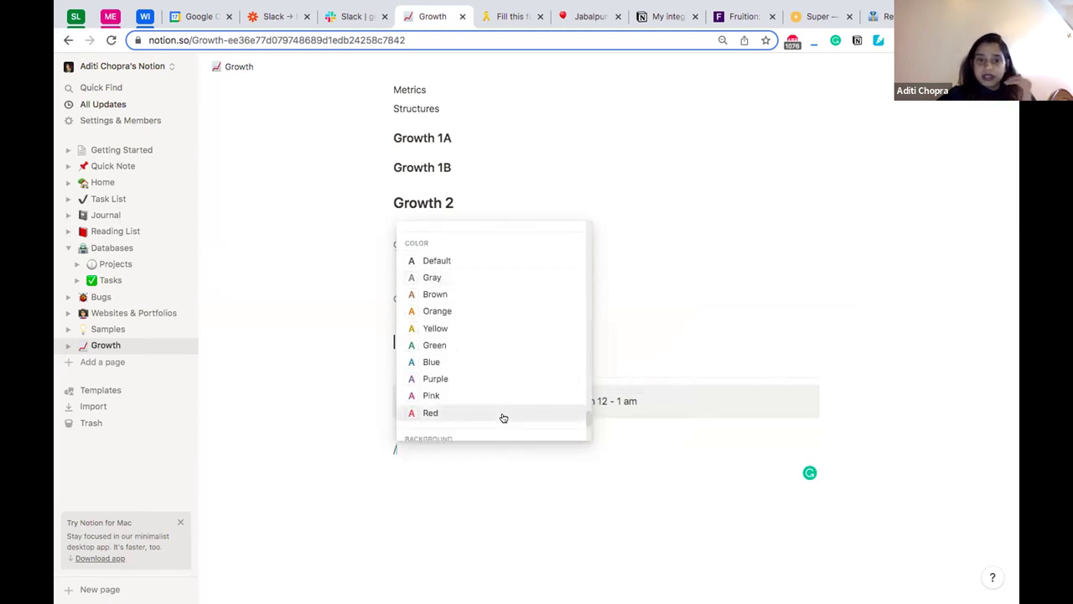
scroll(503, 416, "down", 2)
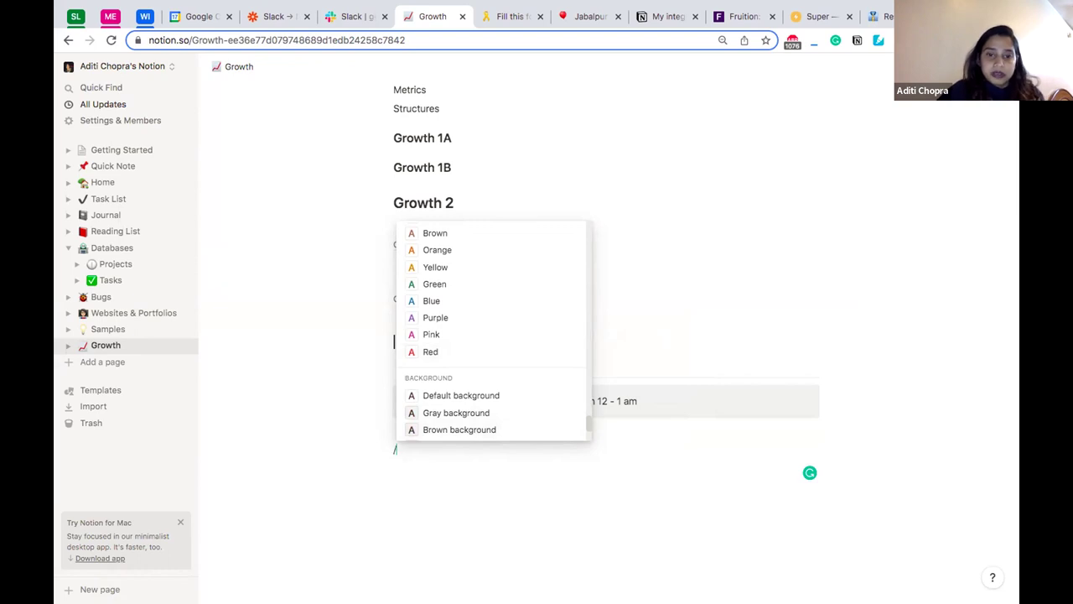
- Finish the author name with 'Chopra' and color the line's text purple
key("Escape")
type("C")
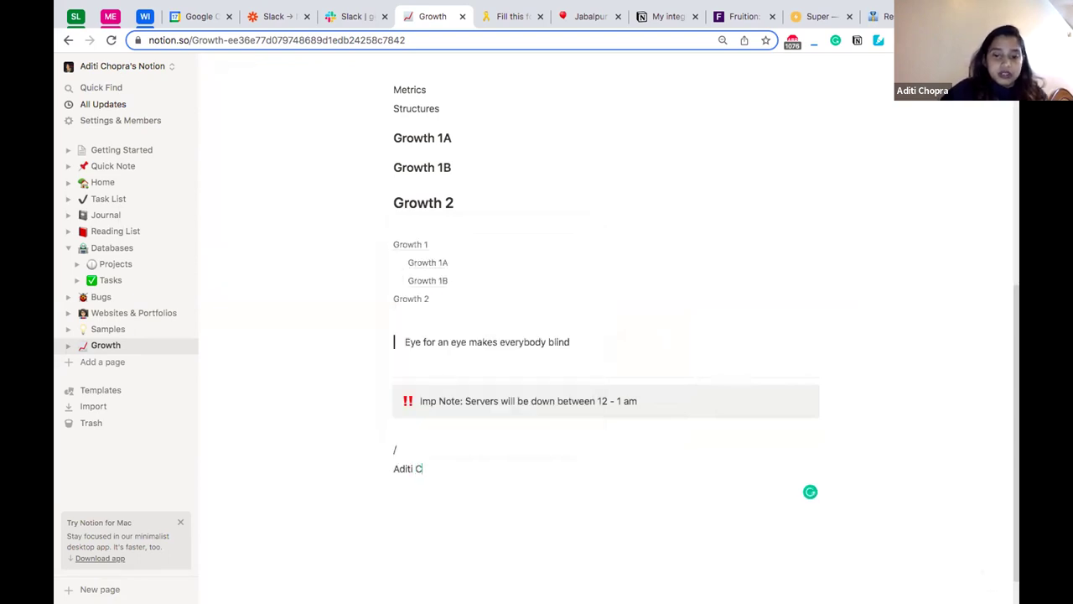
type("hopra")
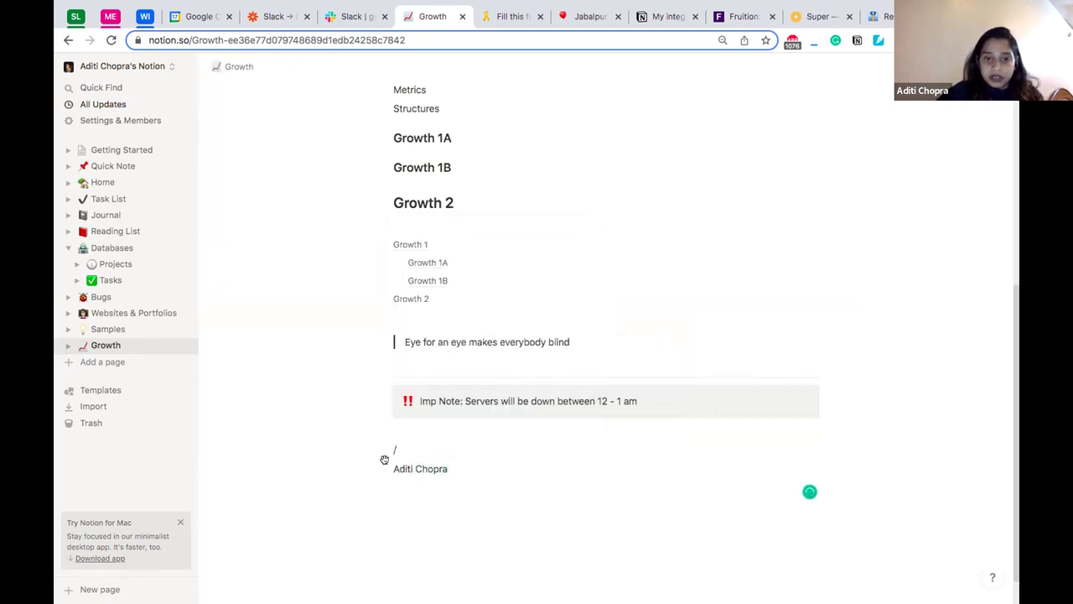
left_click(382, 471)
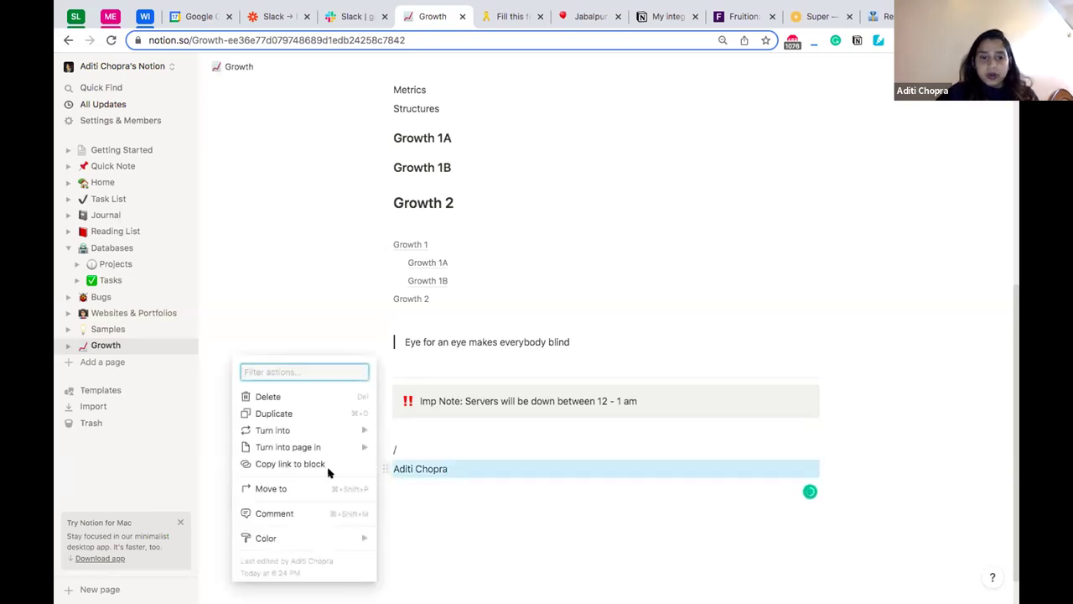
left_click(310, 534)
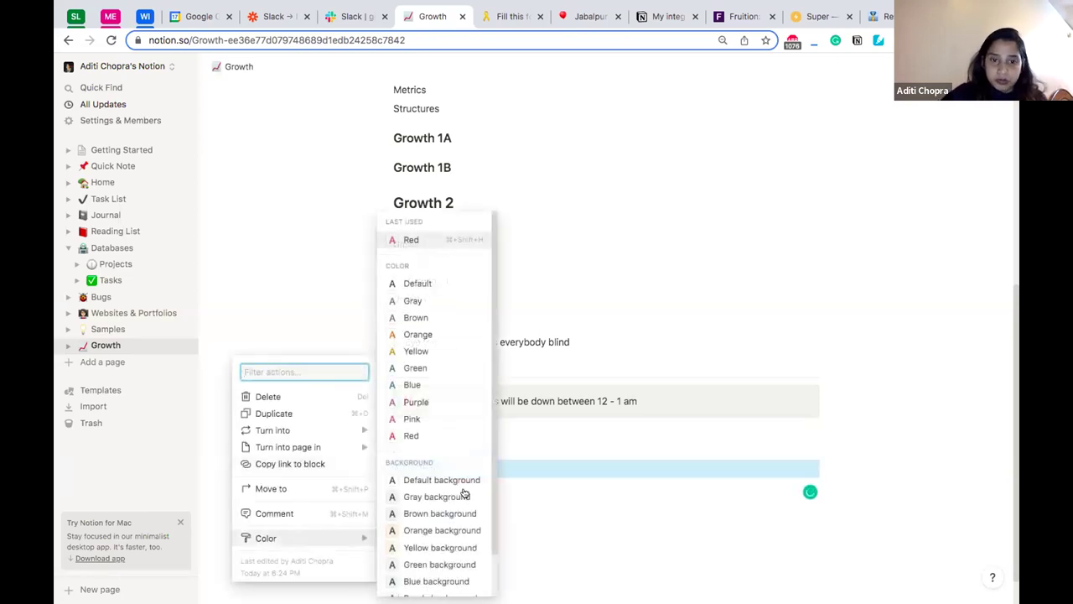
left_click(436, 401)
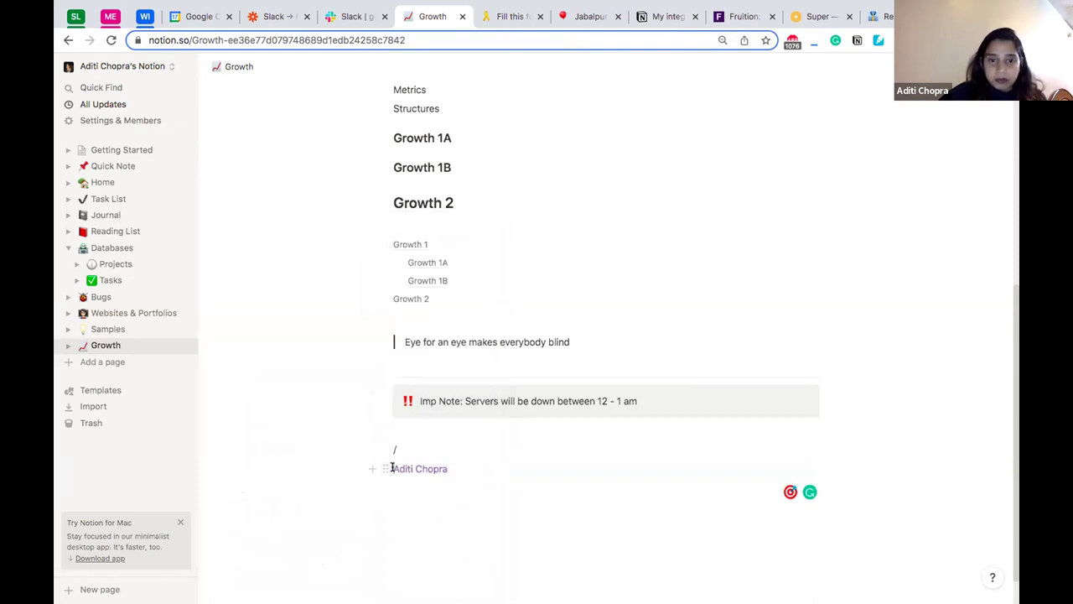
- Make the author line's text bold
left_click_drag(389, 468, 457, 467)
left_click(513, 445)
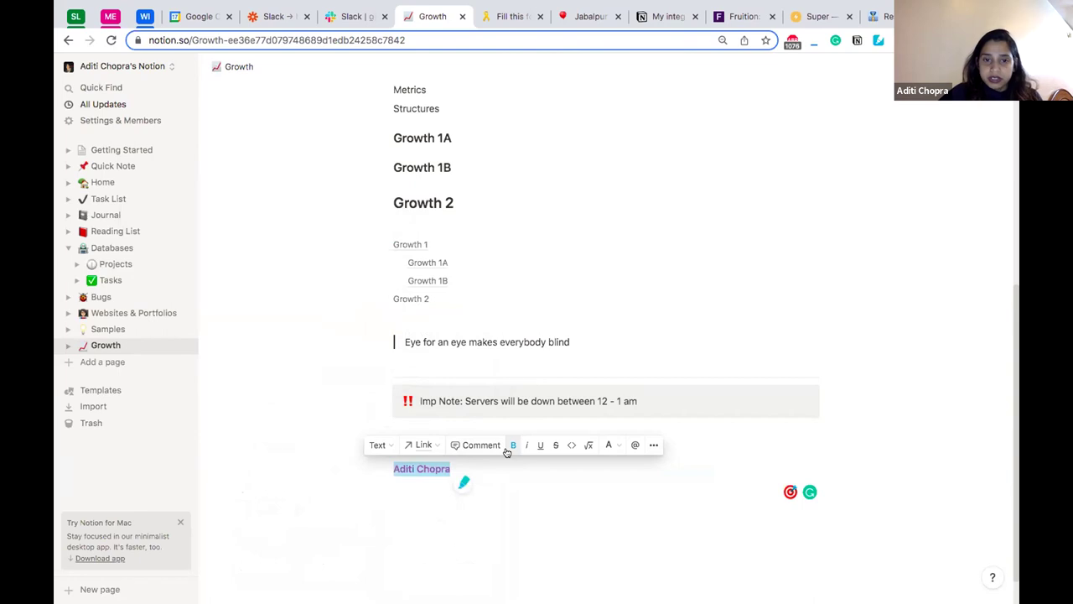
left_click(384, 447)
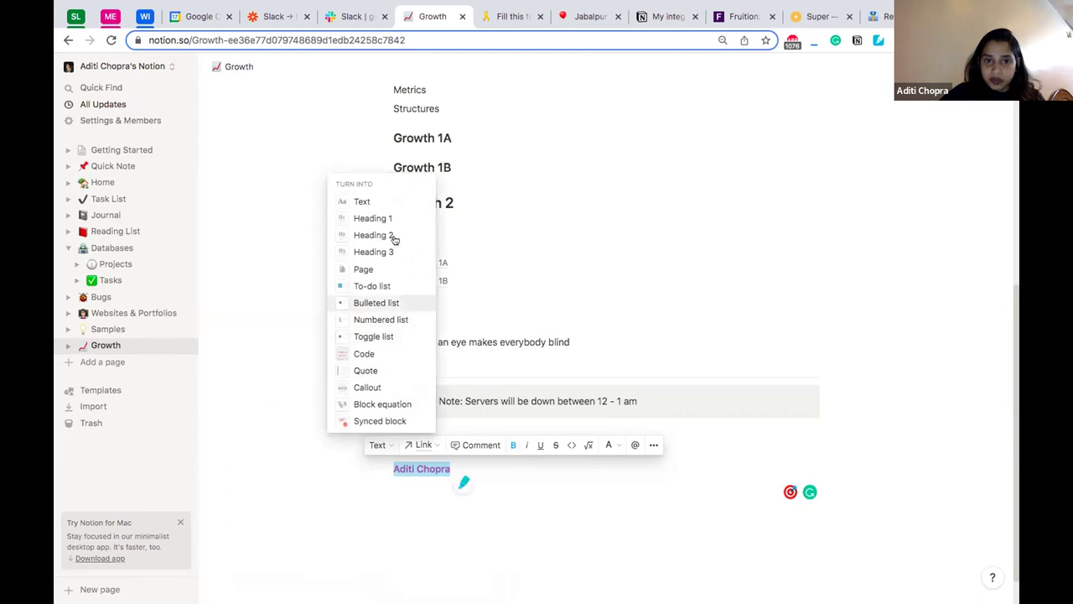
left_click(649, 445)
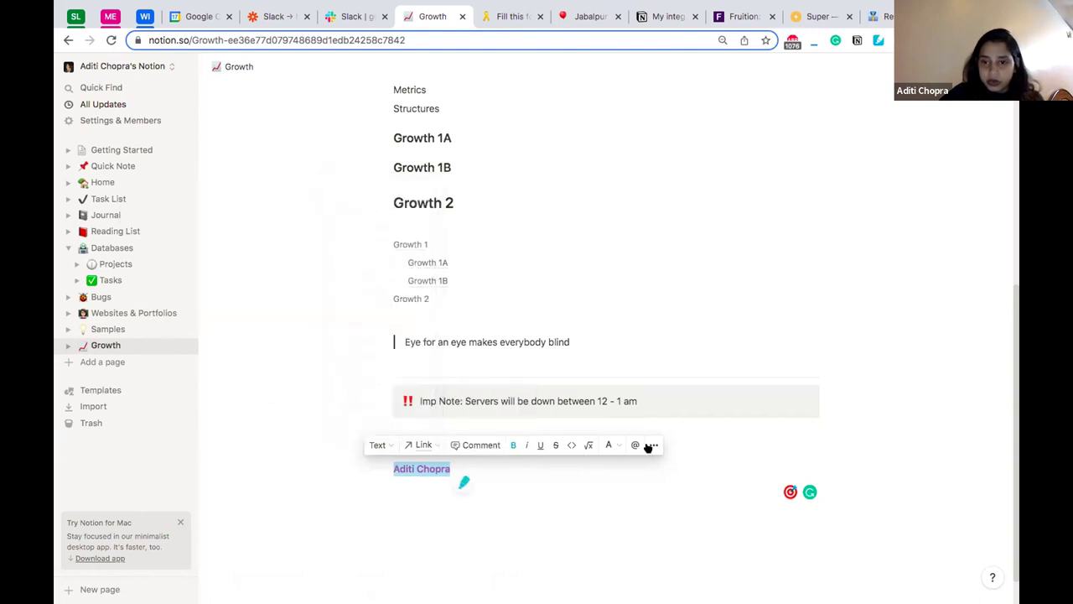
- Give the author line a blue background and delete the stray slash on the empty line
left_click(649, 445)
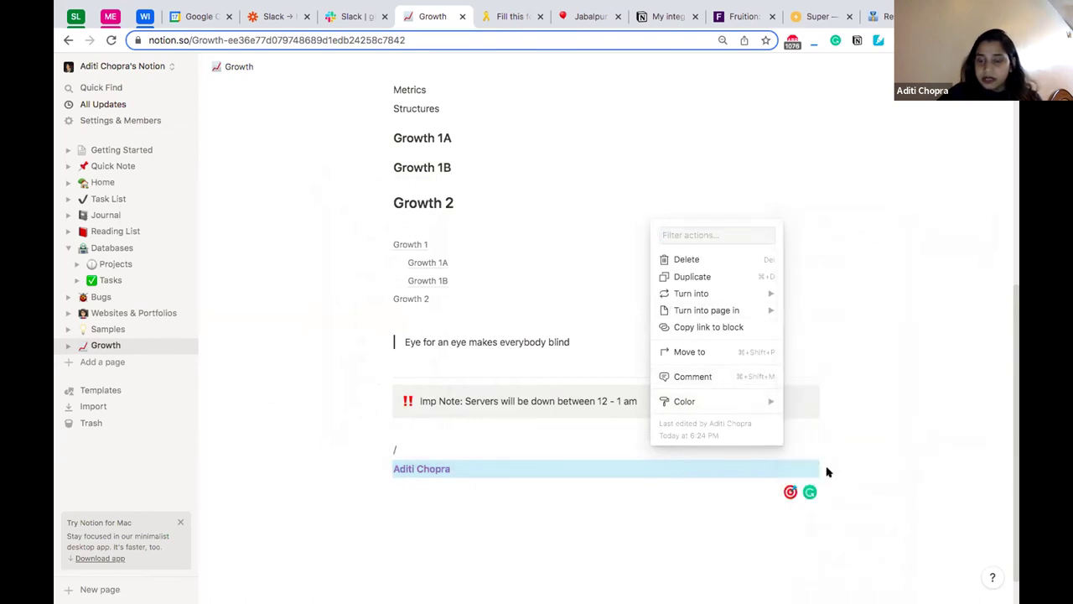
mouse_move(742, 400)
scroll(805, 466, "down", 1)
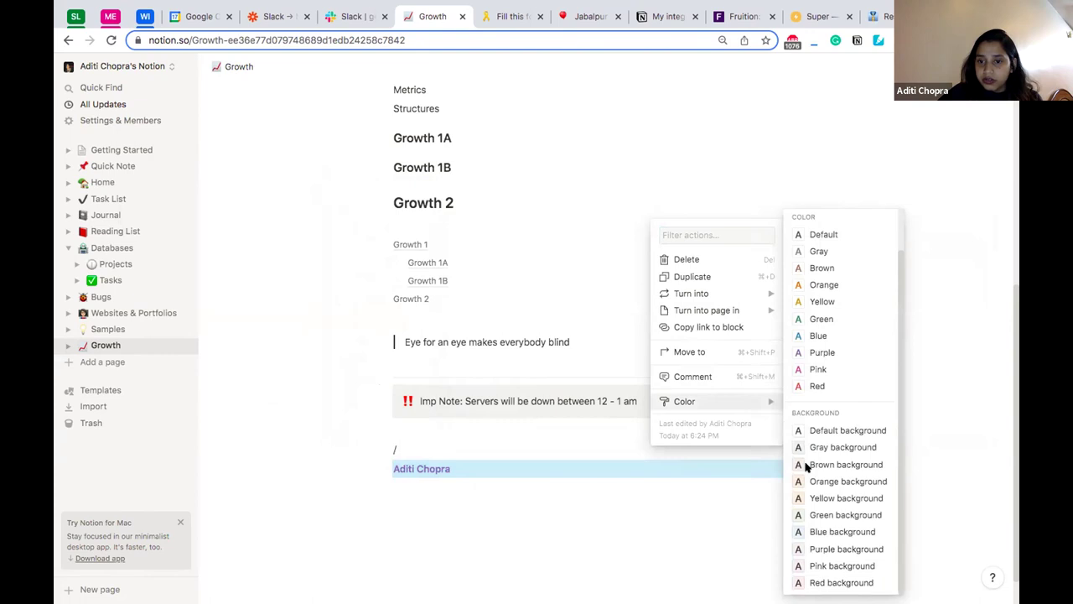
left_click(812, 528)
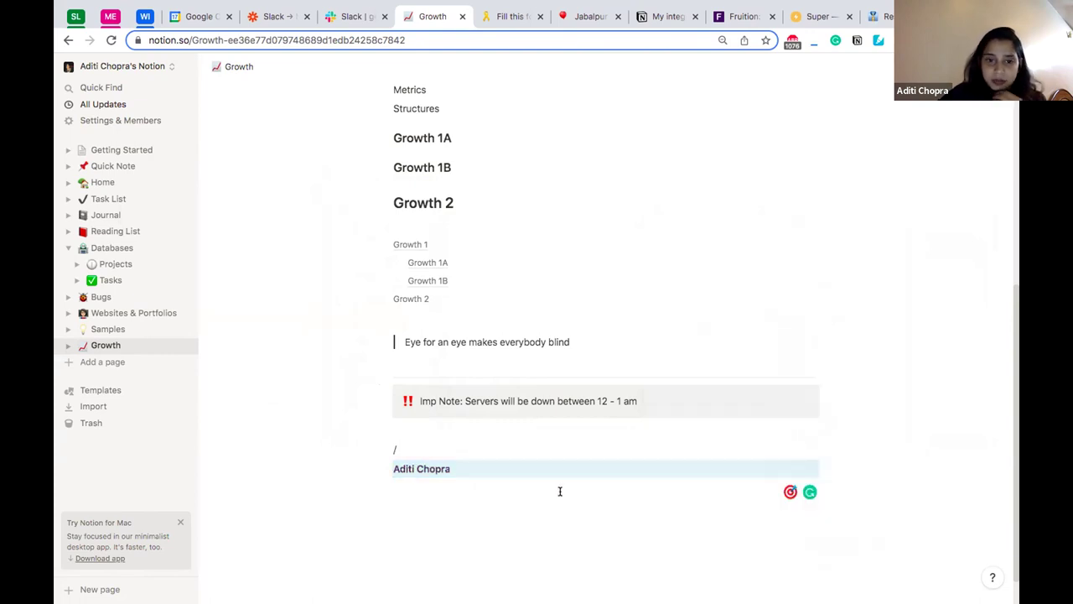
scroll(387, 465, "down", 1)
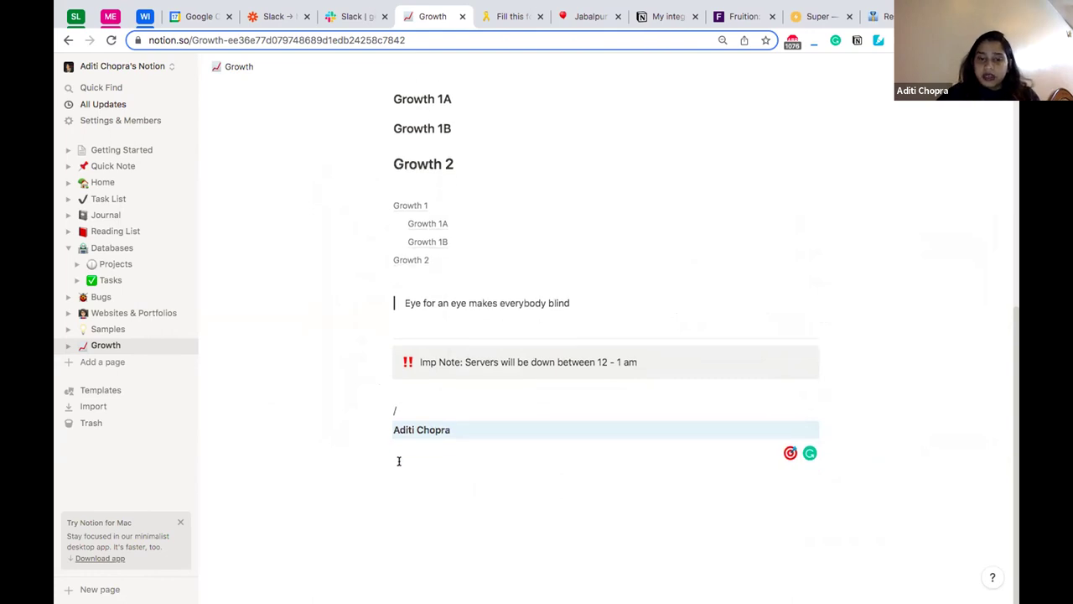
key("BackSpace")
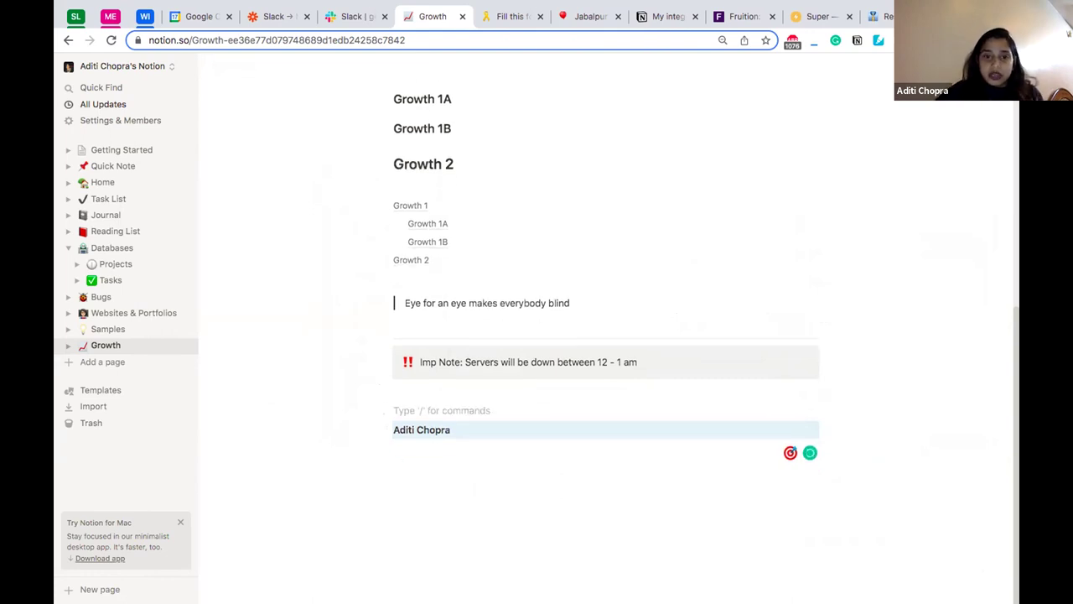
scroll(422, 406, "up", 1)
scroll(589, 238, "up", 10)
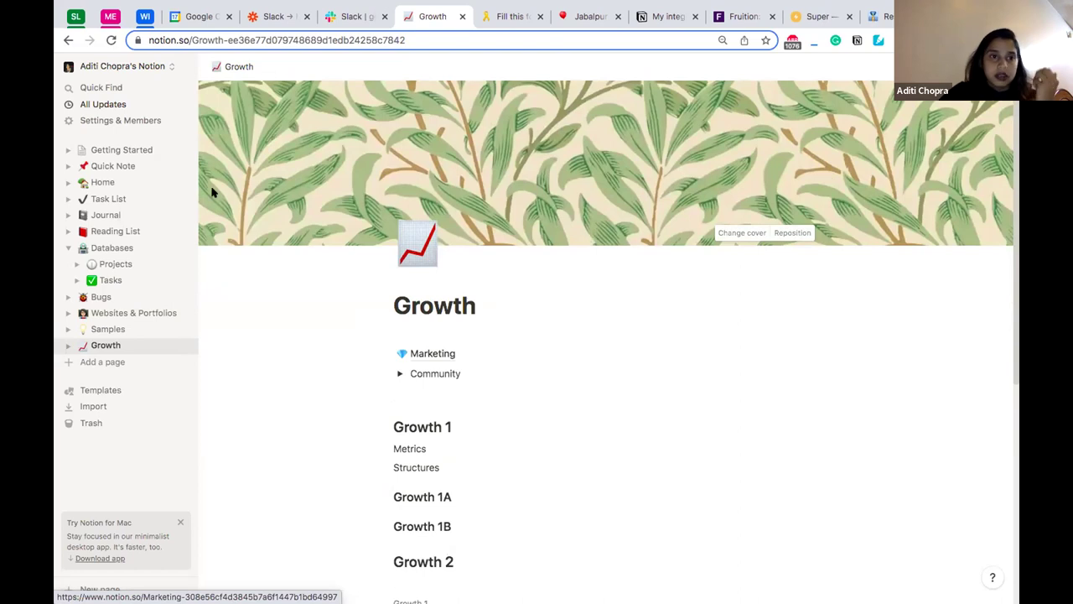
- Scroll through the Quick Note page down to its embedded links, then open the Home page
left_click(98, 165)
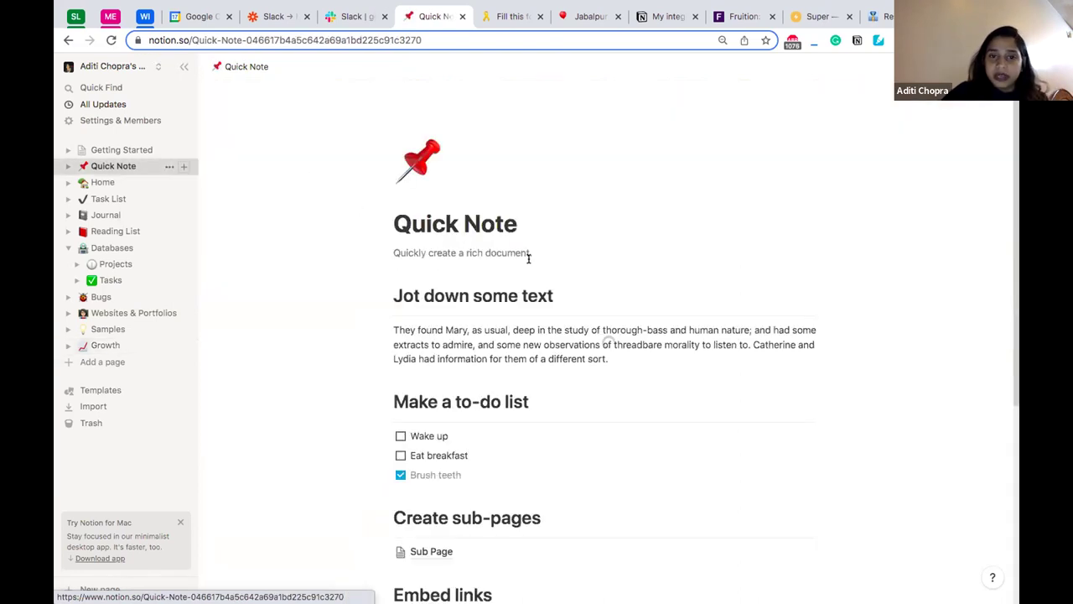
scroll(510, 386, "down", 1)
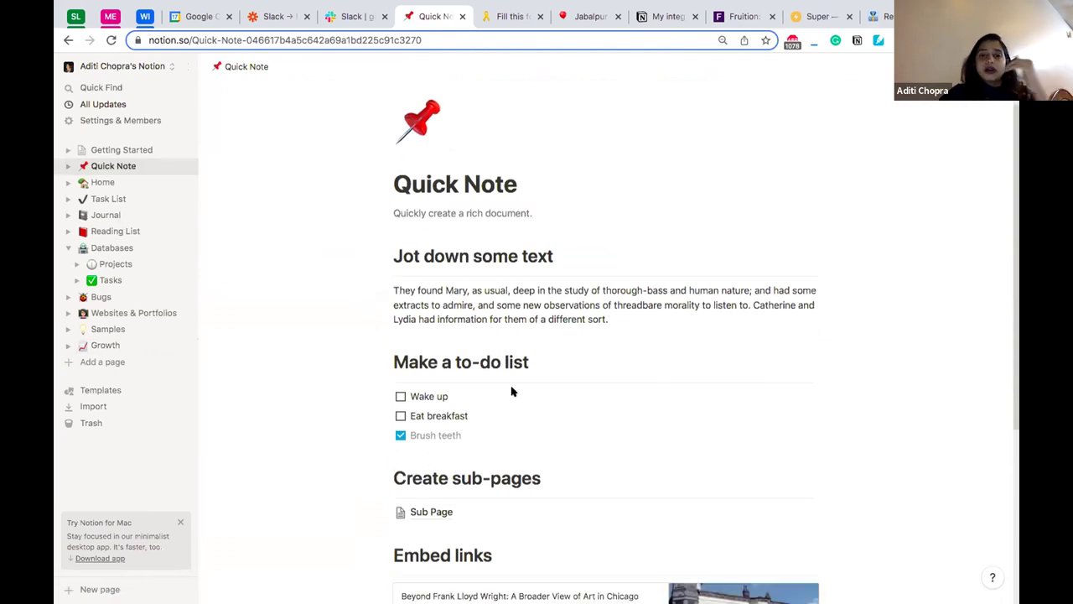
scroll(513, 392, "down", 2)
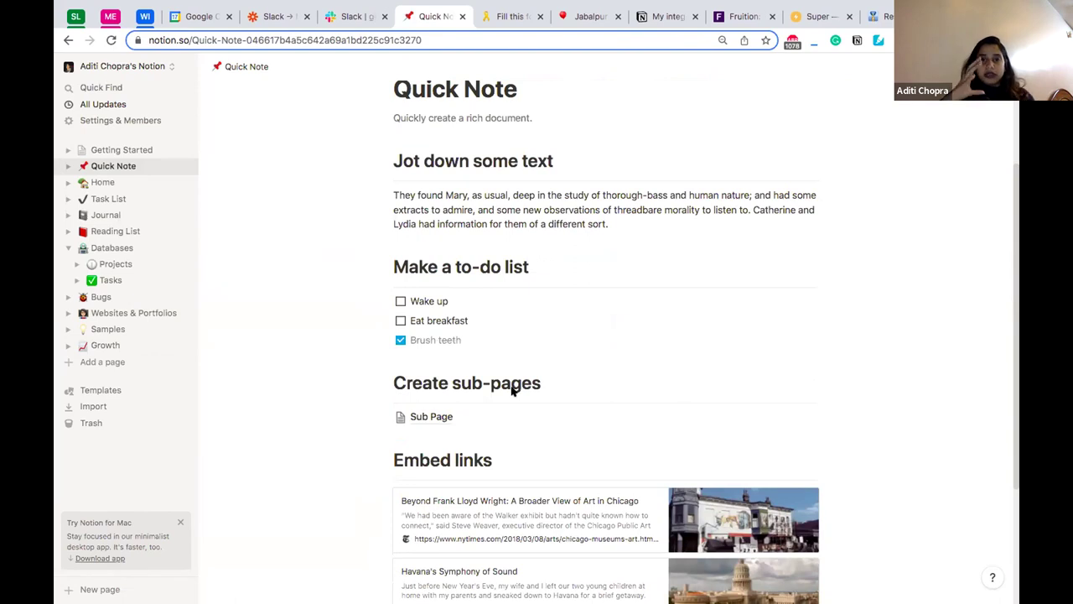
scroll(512, 387, "down", 3)
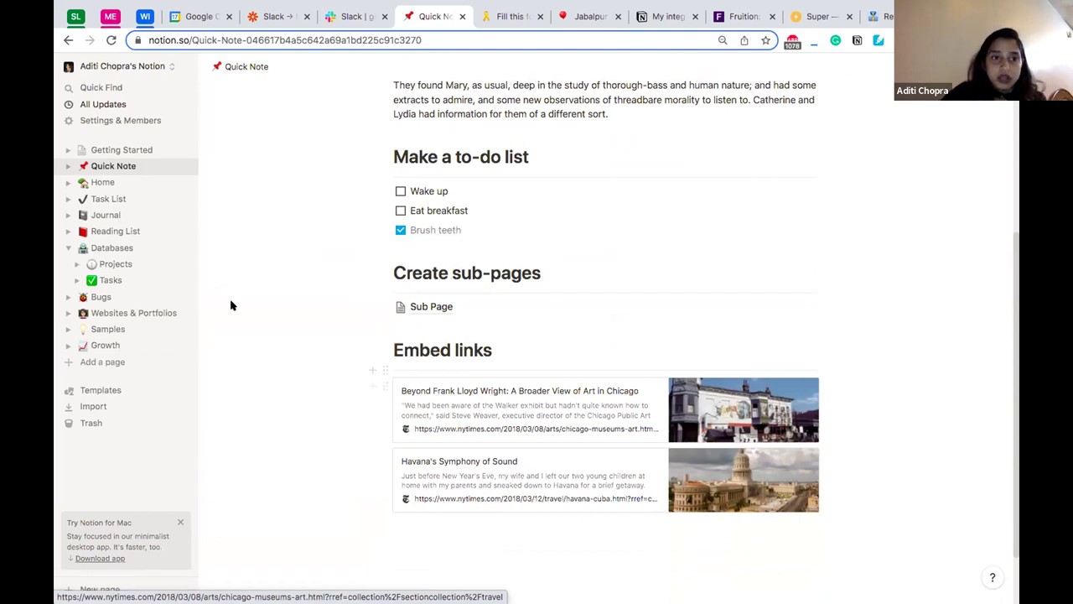
left_click(115, 184)
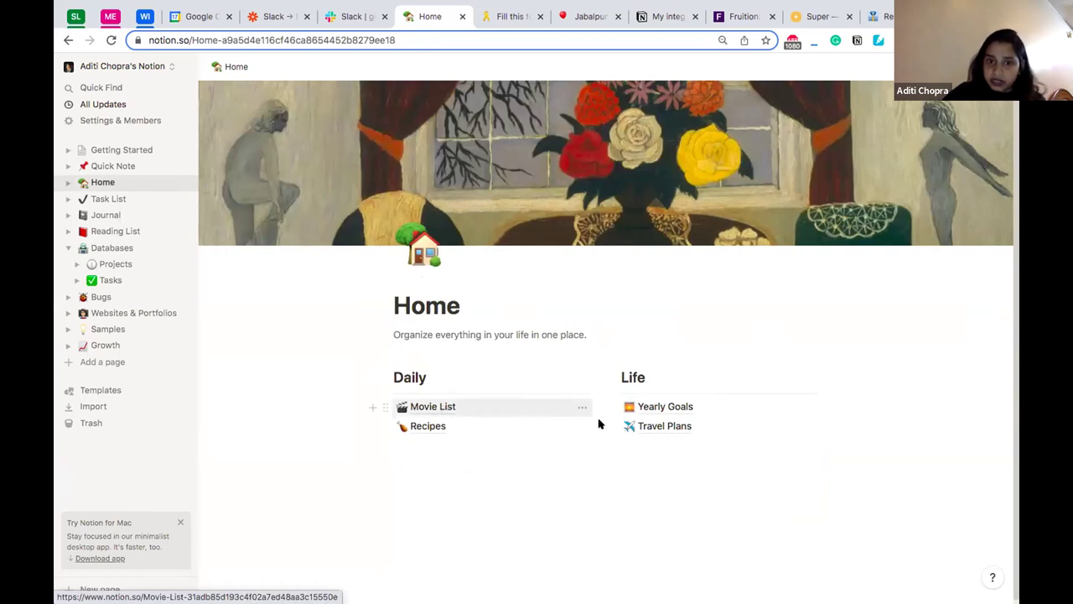
- Drag Recipes onto Yearly Goals, visit Task List and Databases, then create a new blank page
mouse_move(431, 427)
left_mouse_down()
mouse_move(666, 408)
mouse_move(436, 412)
mouse_move(437, 431)
left_mouse_up()
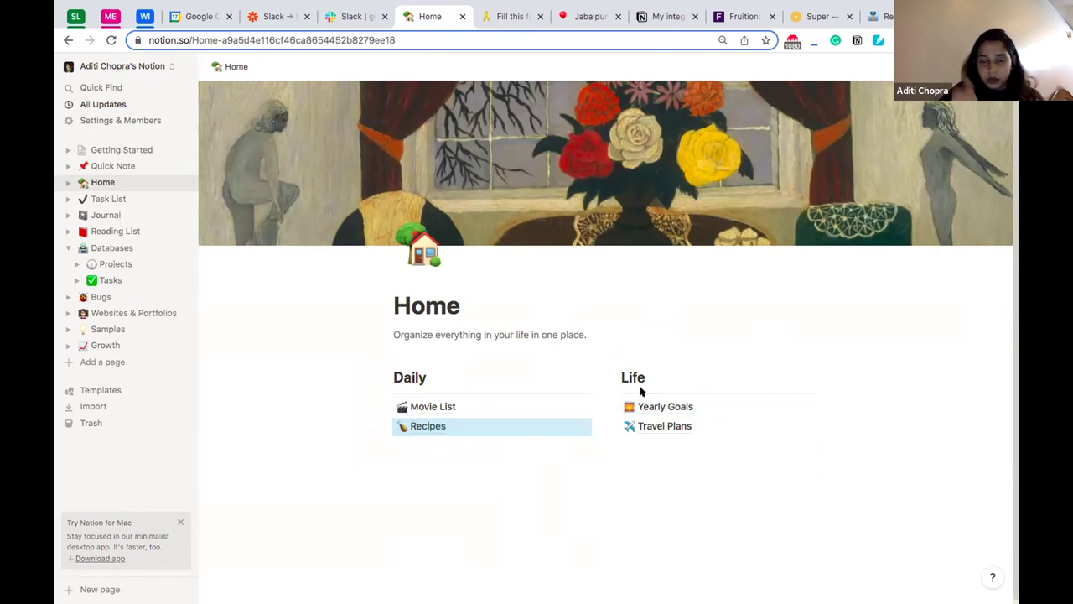
scroll(639, 389, "down", 1)
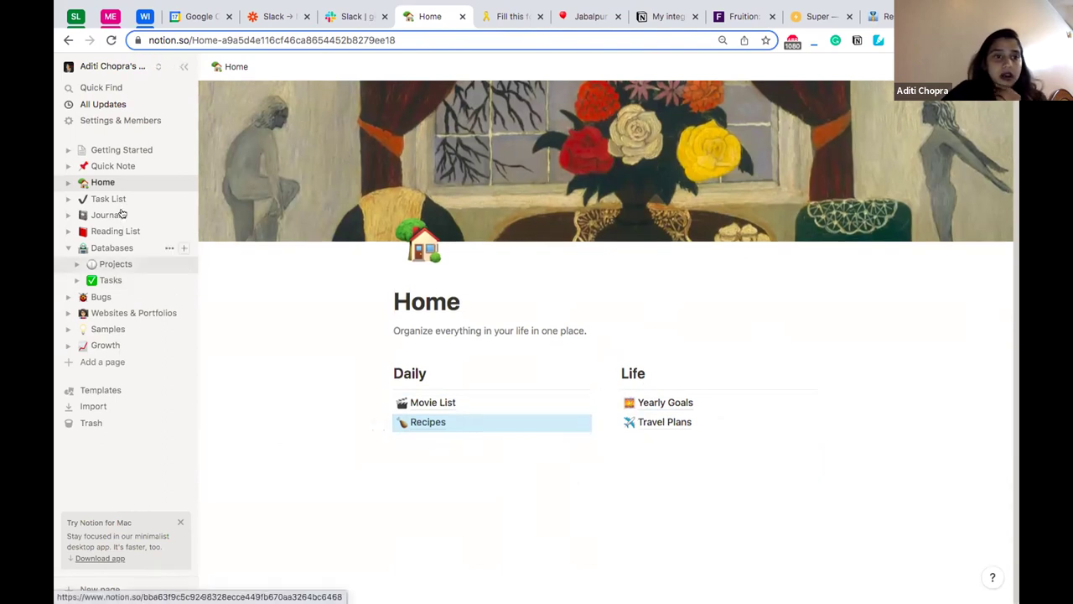
left_click(108, 199)
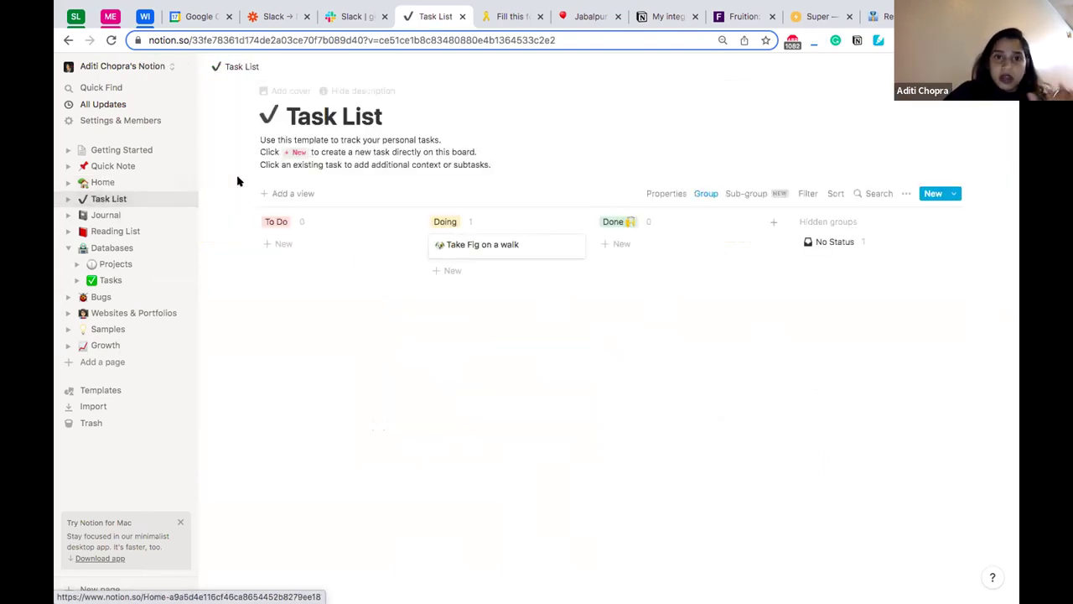
left_click(119, 249)
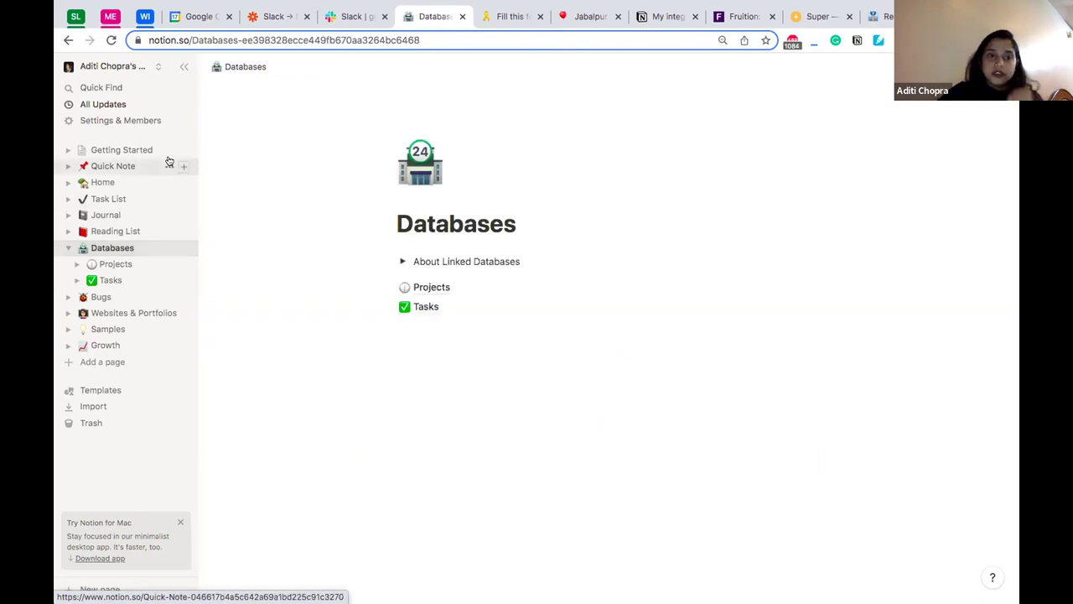
left_click(104, 361)
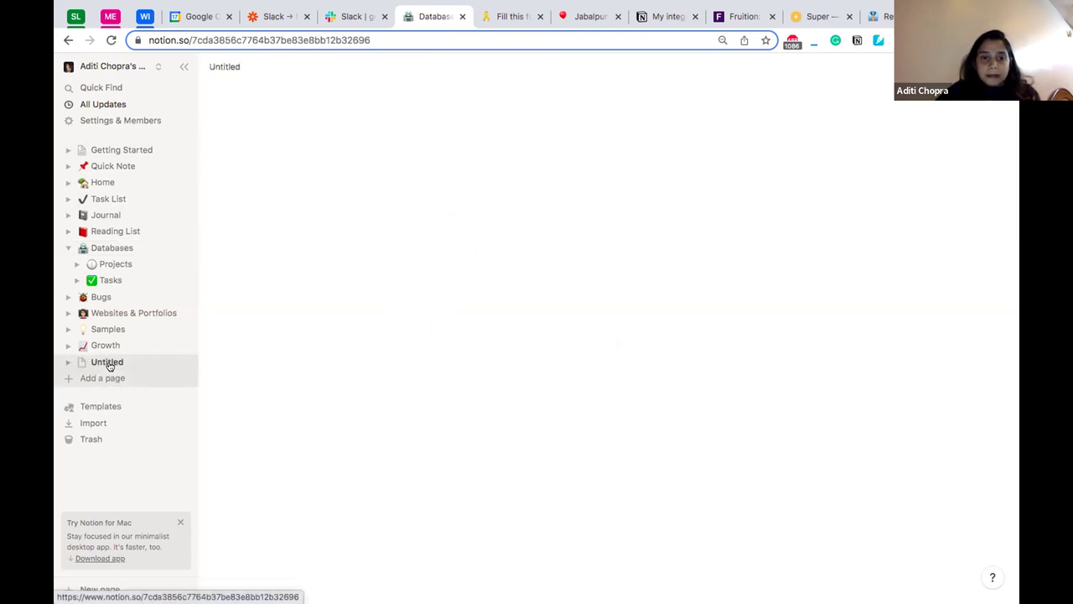
type("/")
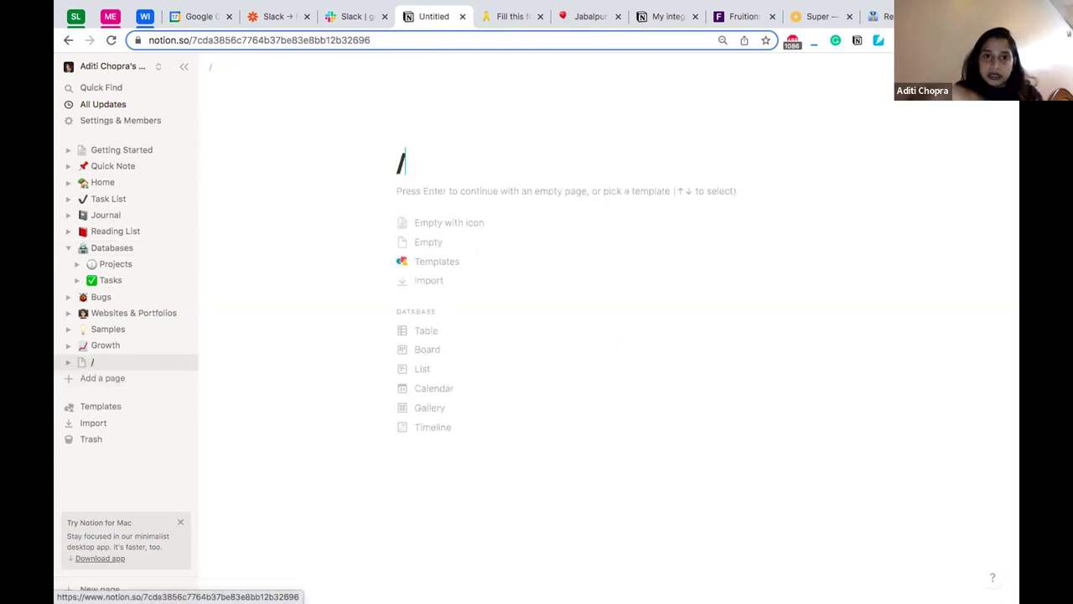
type("table")
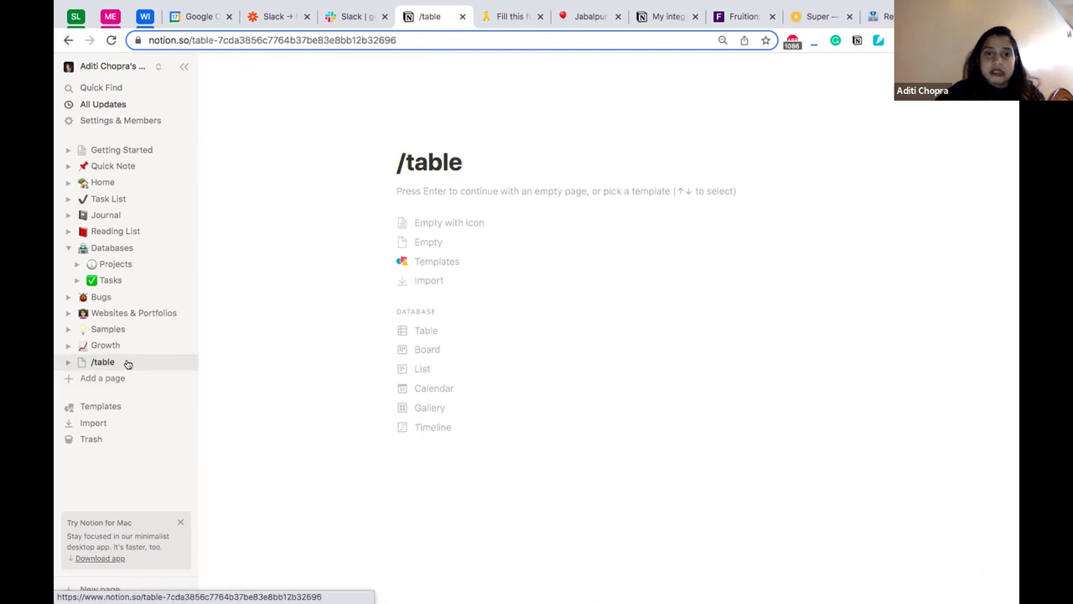
key("BackSpace")
key("BackSpace")
key("BackSpace")
key("BackSpace")
key("BackSpace")
key("BackSpace")
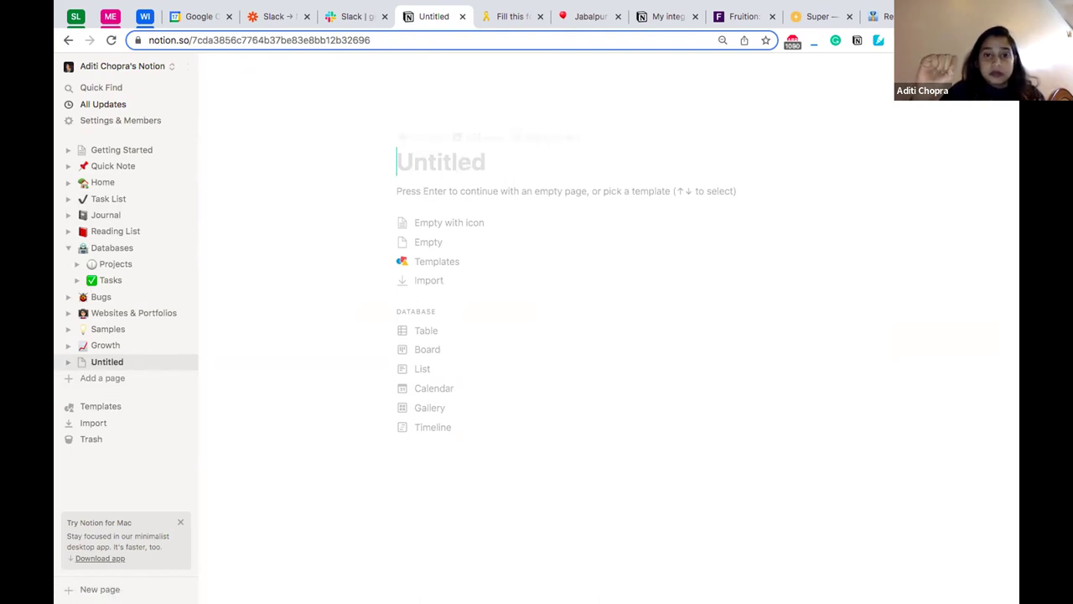
type("Exp")
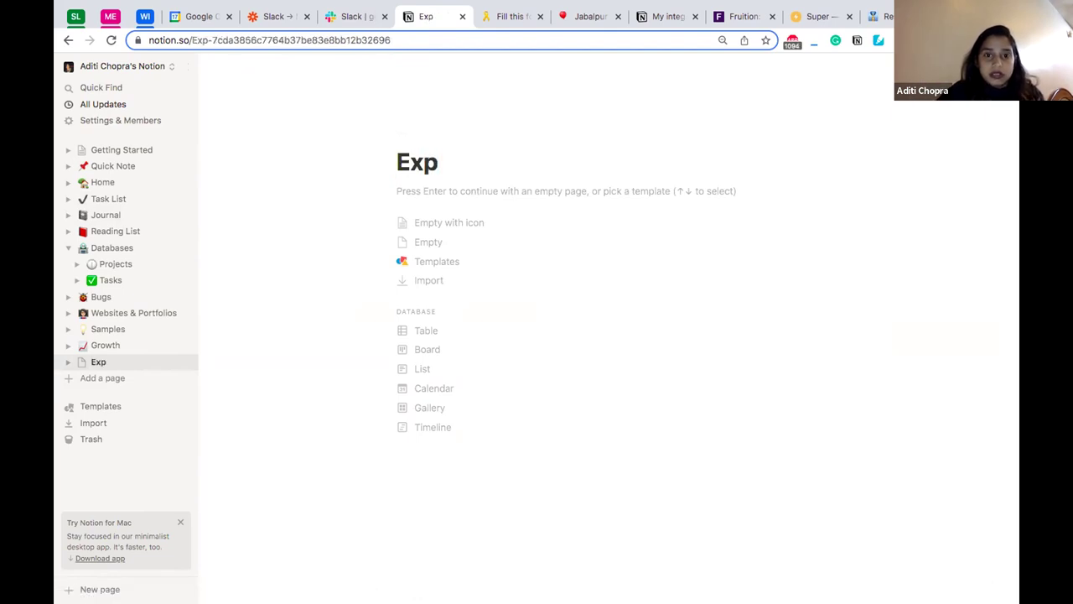
type("eriment ")
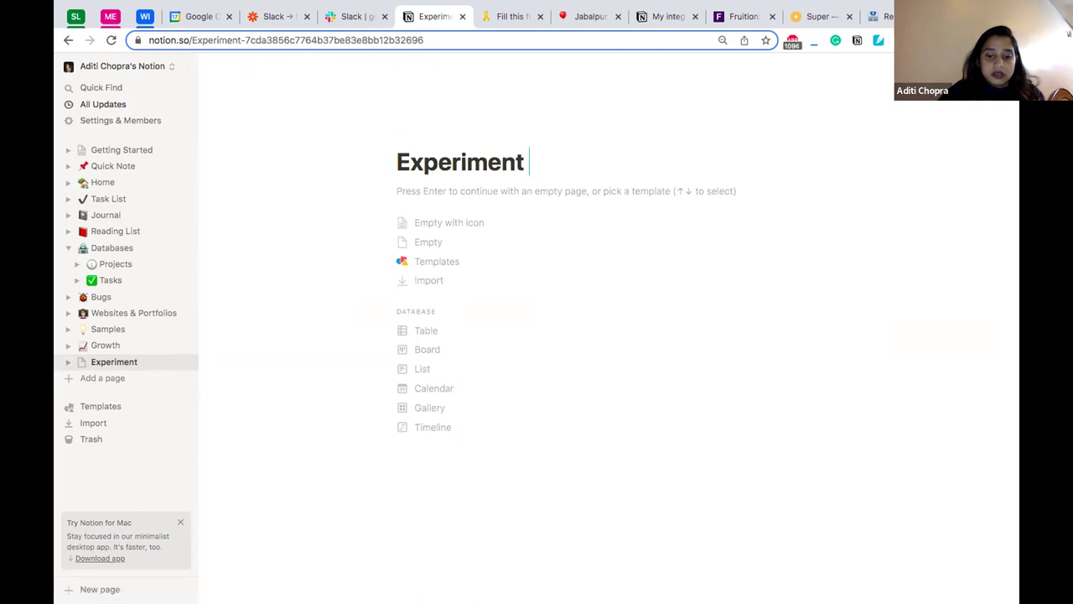
type("Zone")
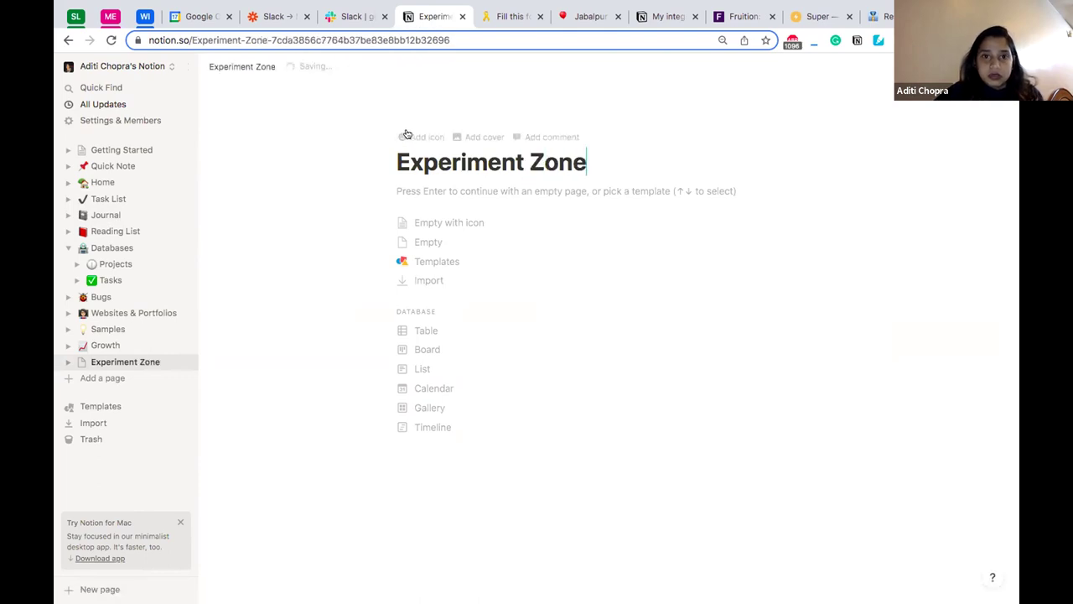
left_click(407, 134)
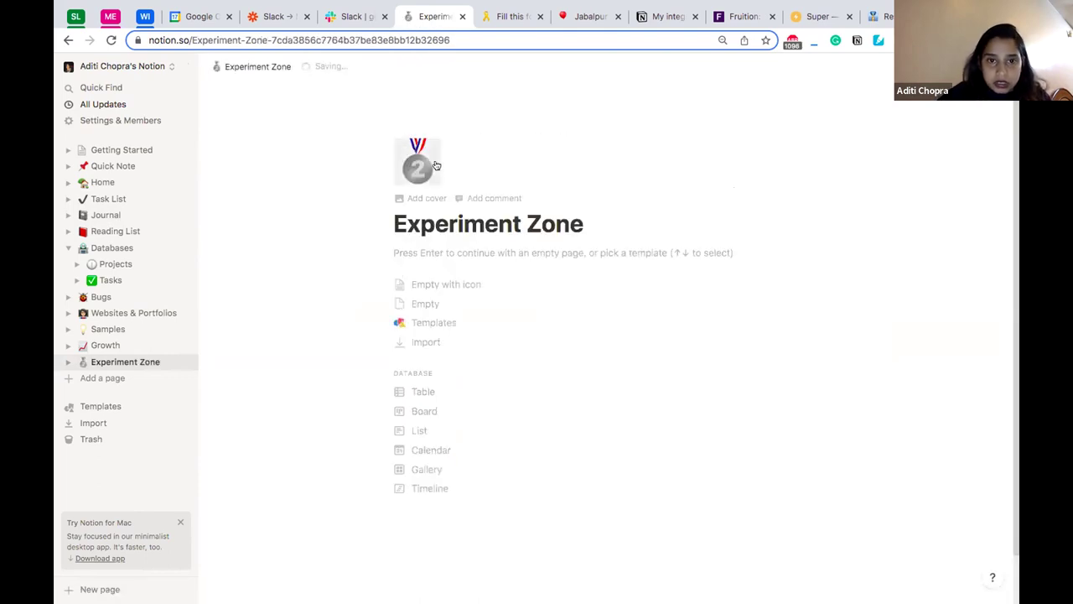
left_click(418, 161)
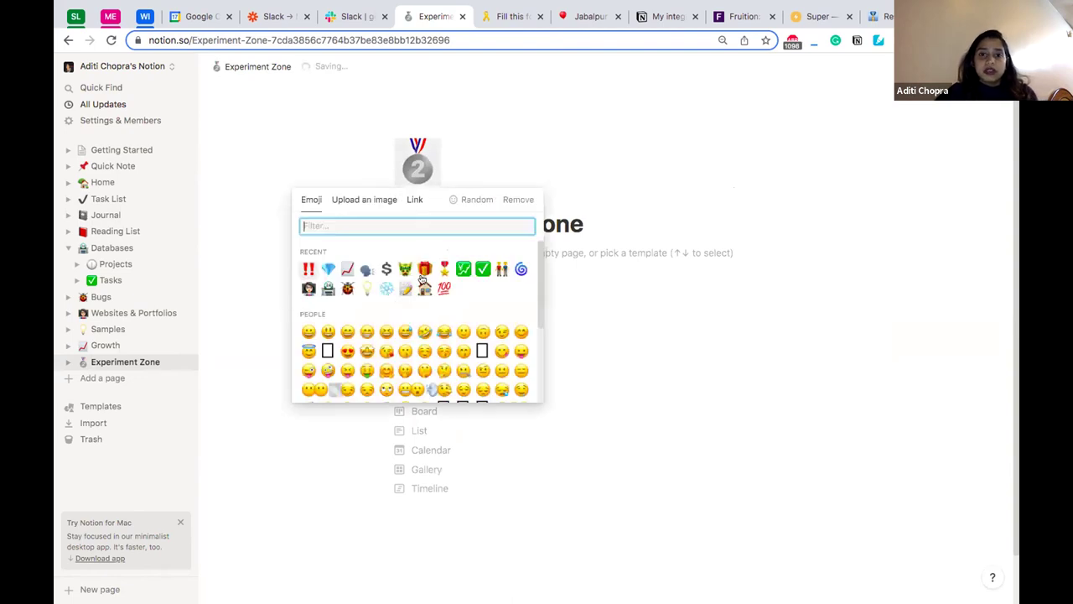
left_click(616, 295)
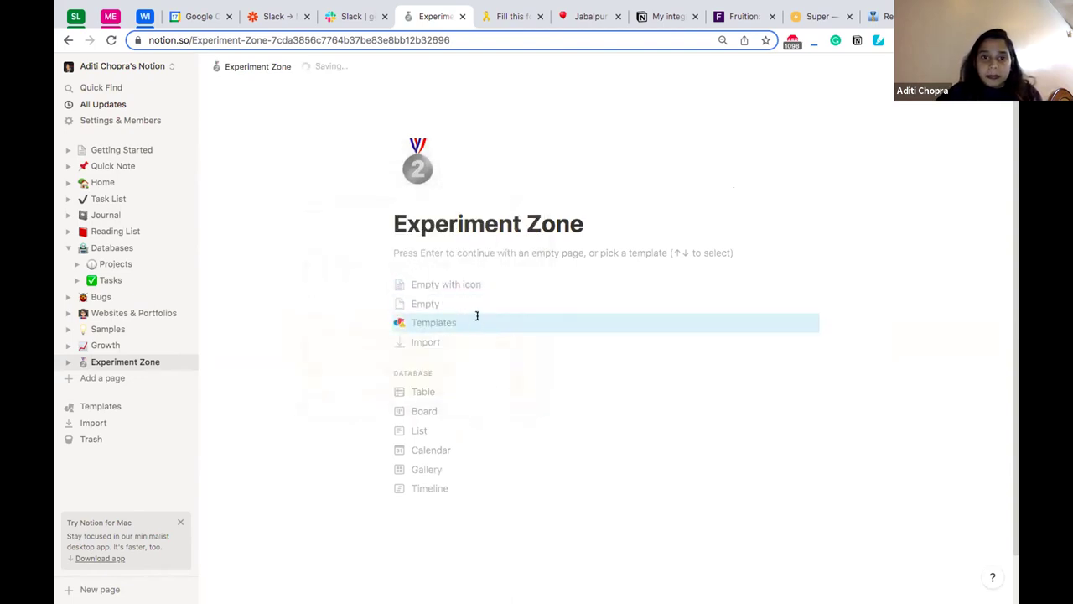
scroll(484, 396, "down", 1)
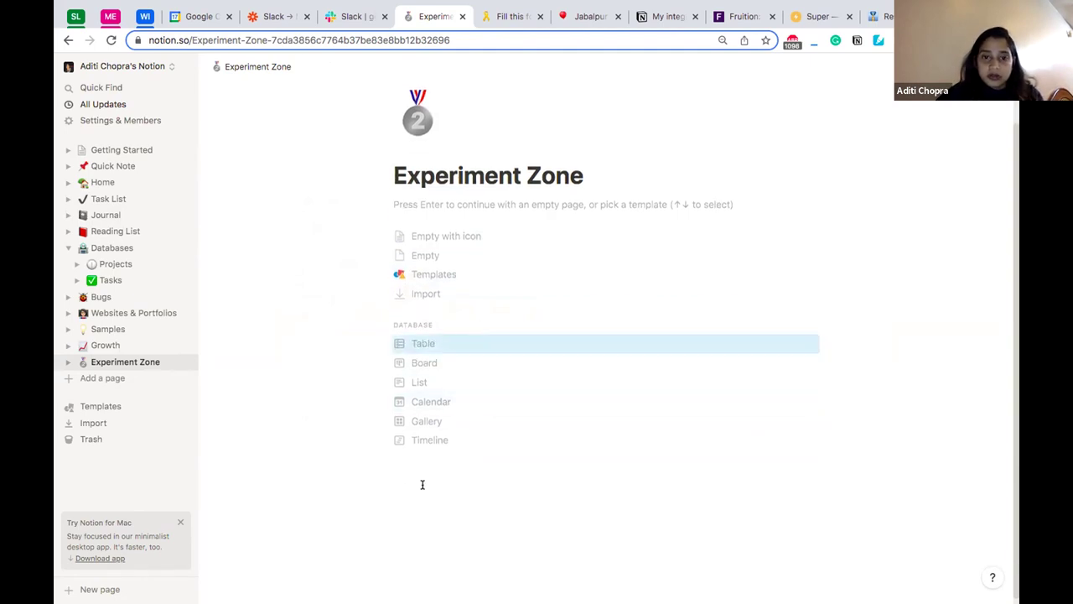
- Make the Experiment Zone page a Calendar database and scroll forward through its months
left_click(433, 406)
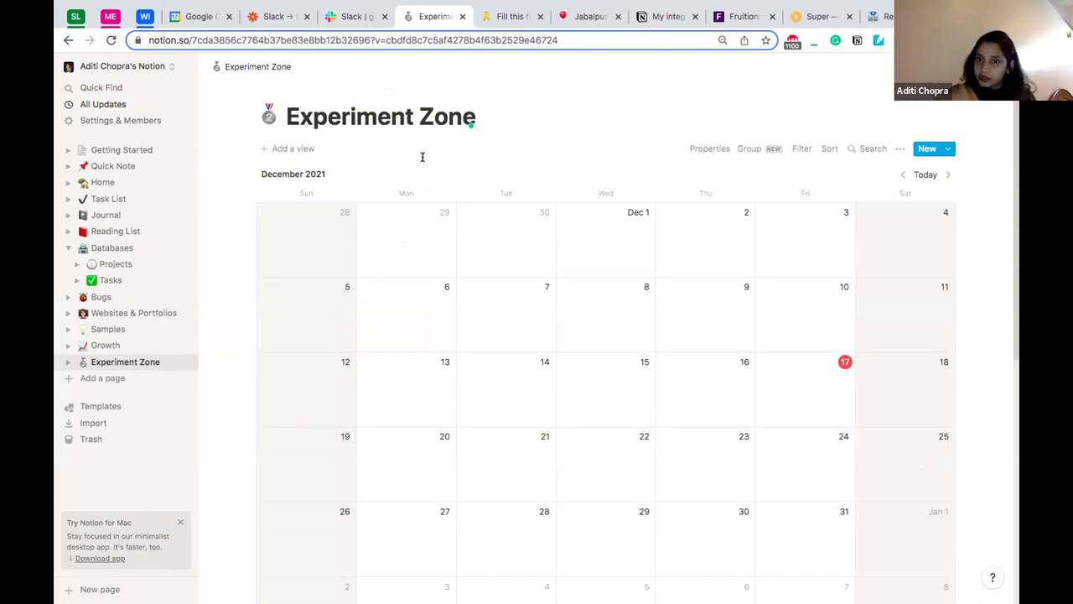
scroll(443, 373, "down", 10)
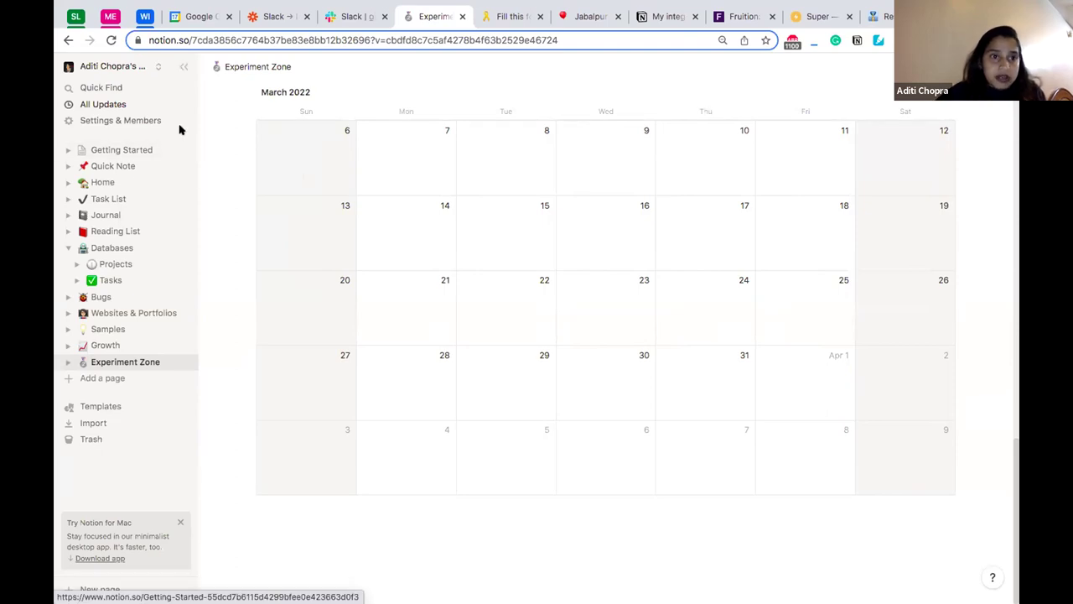
- Create a new empty page titled 'XYZ' and give it a page icon
left_click(120, 379)
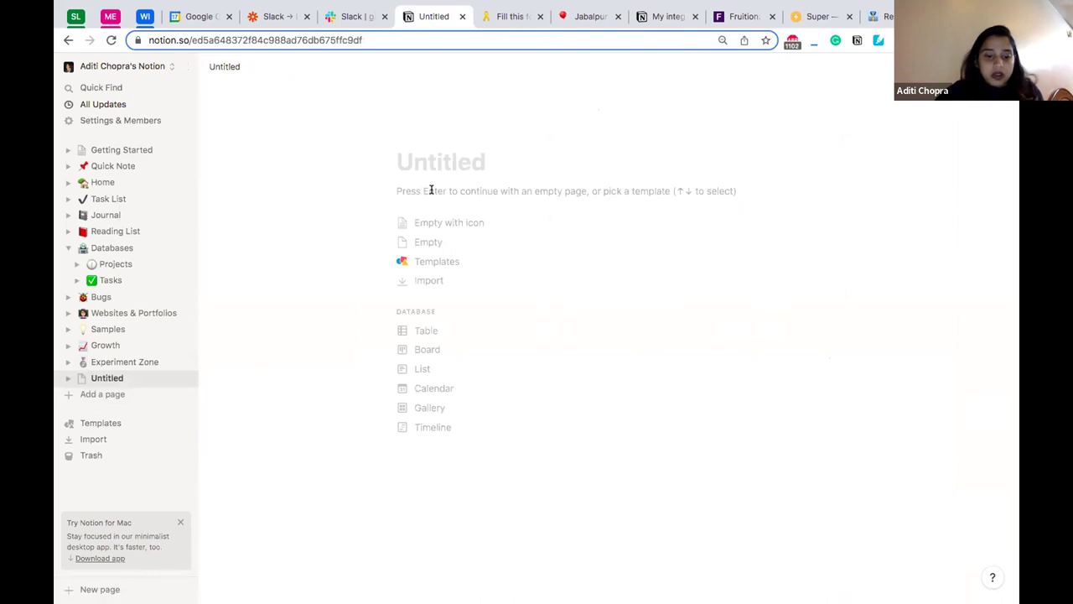
type("XYZ")
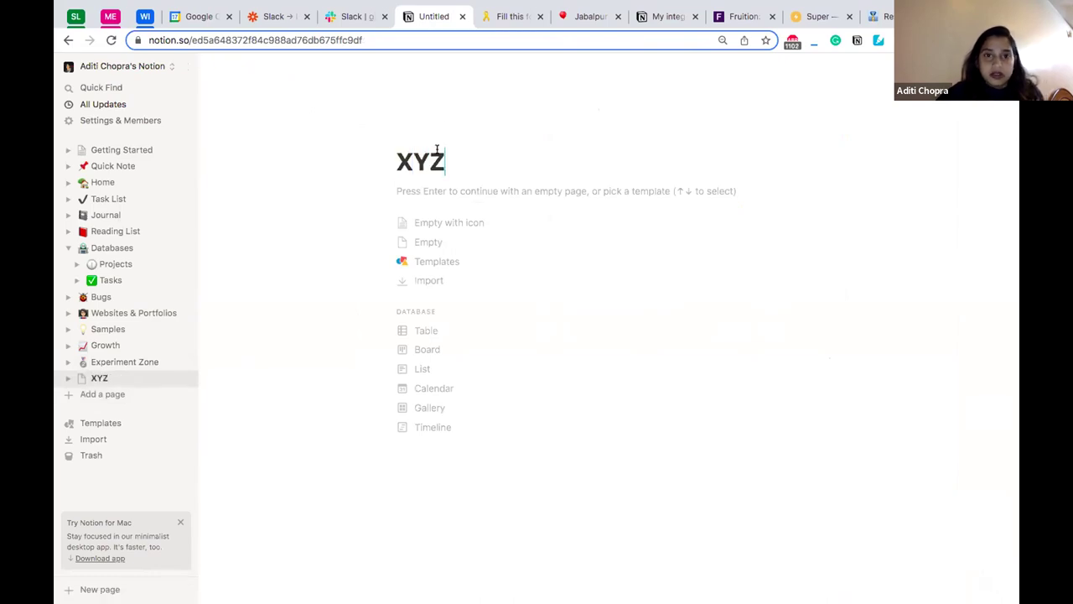
left_click(409, 136)
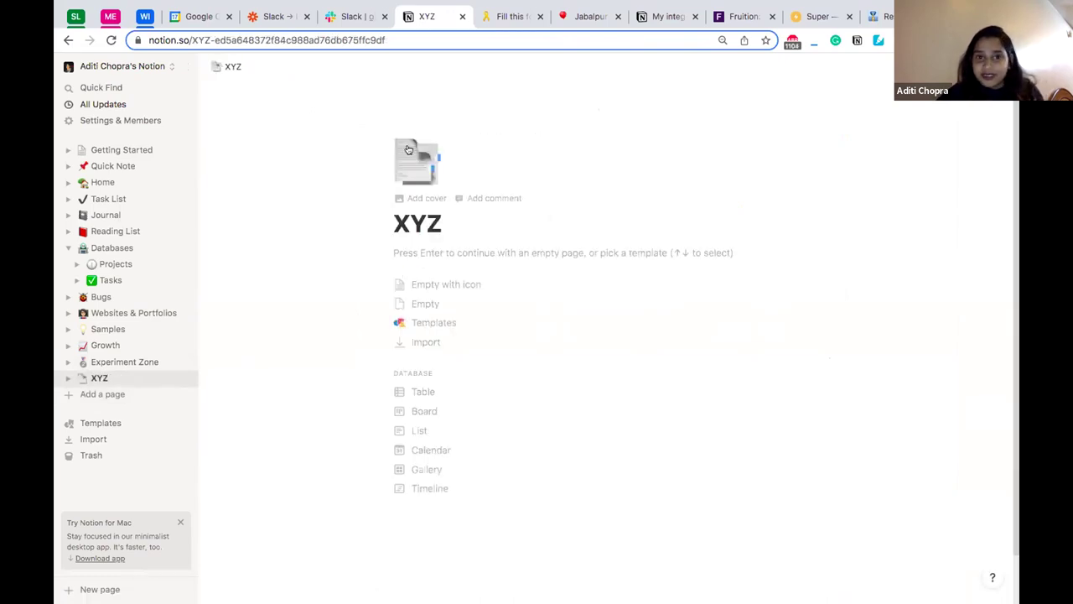
left_click(445, 256)
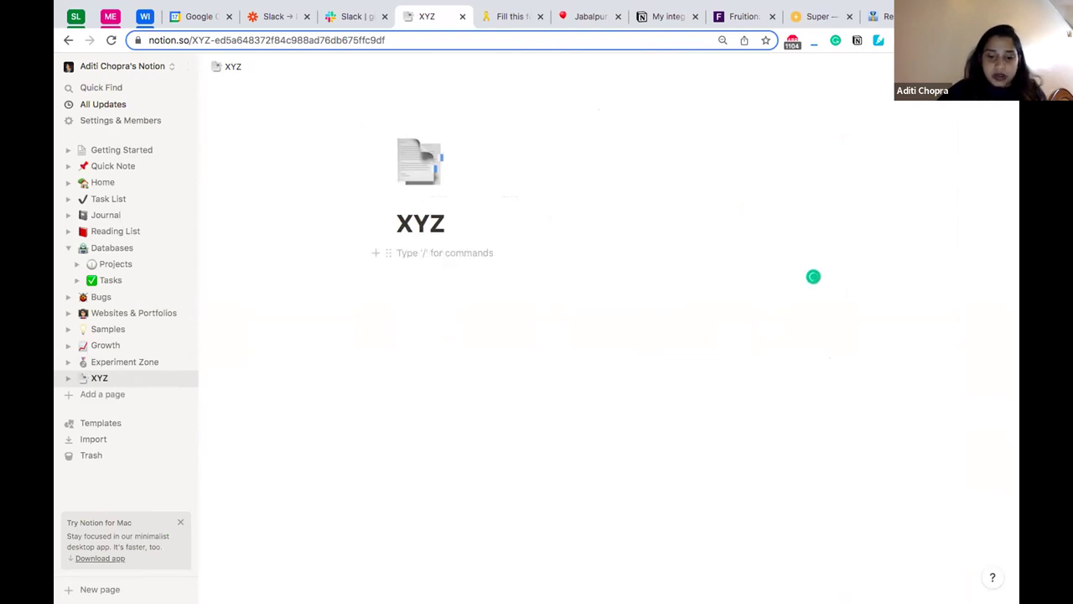
- Insert an empty simple table into the XYZ page body
key("Return")
type("/TABLE")
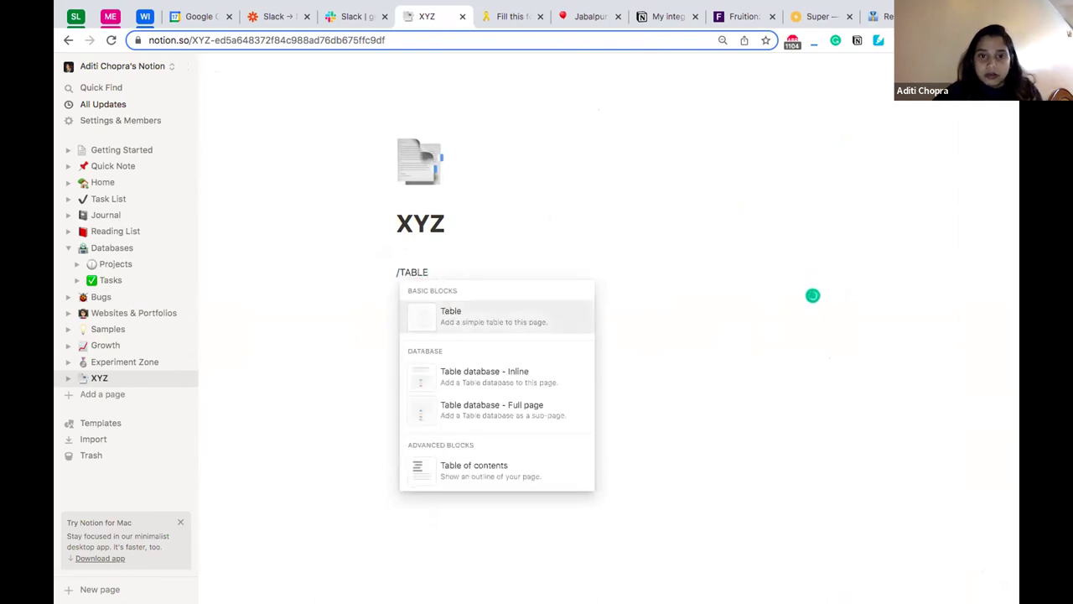
mouse_move(491, 316)
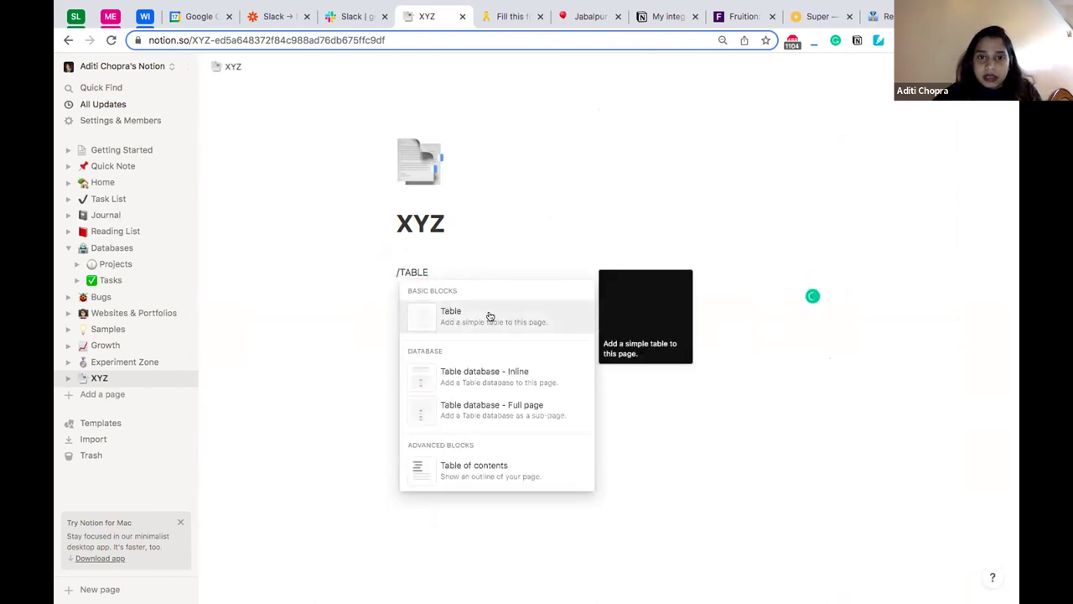
left_click(474, 326)
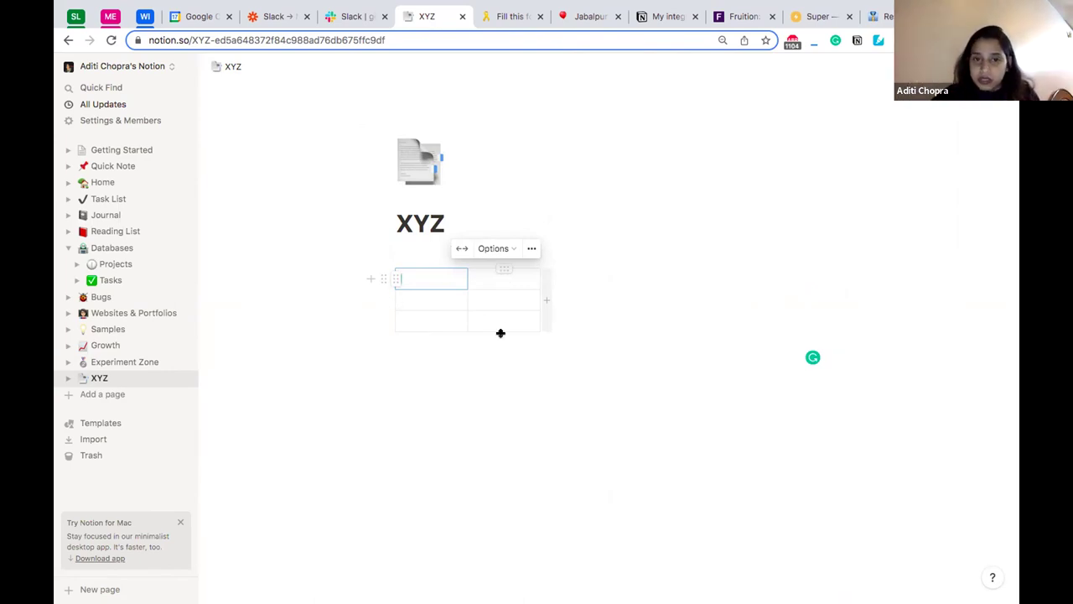
left_click(404, 339)
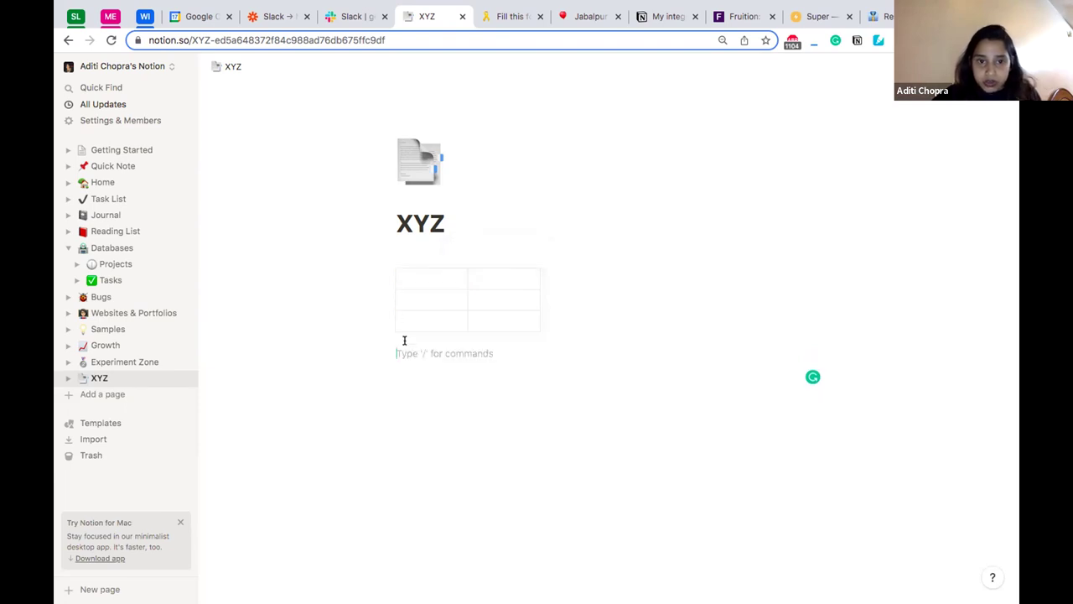
- Insert an inline Table database below the simple table, leaving an empty line after it
type("/")
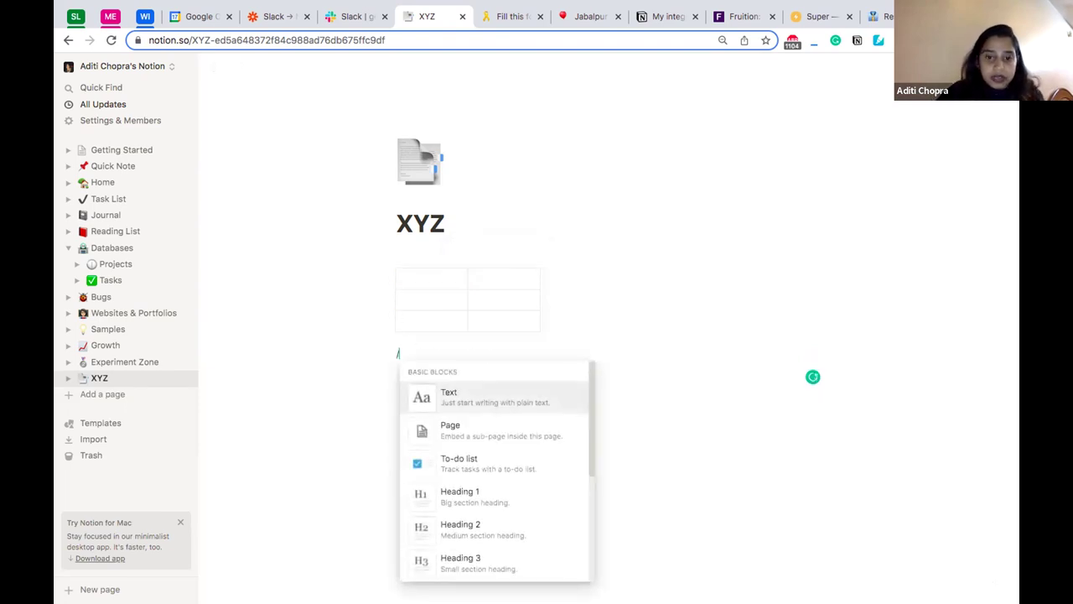
type("TAB")
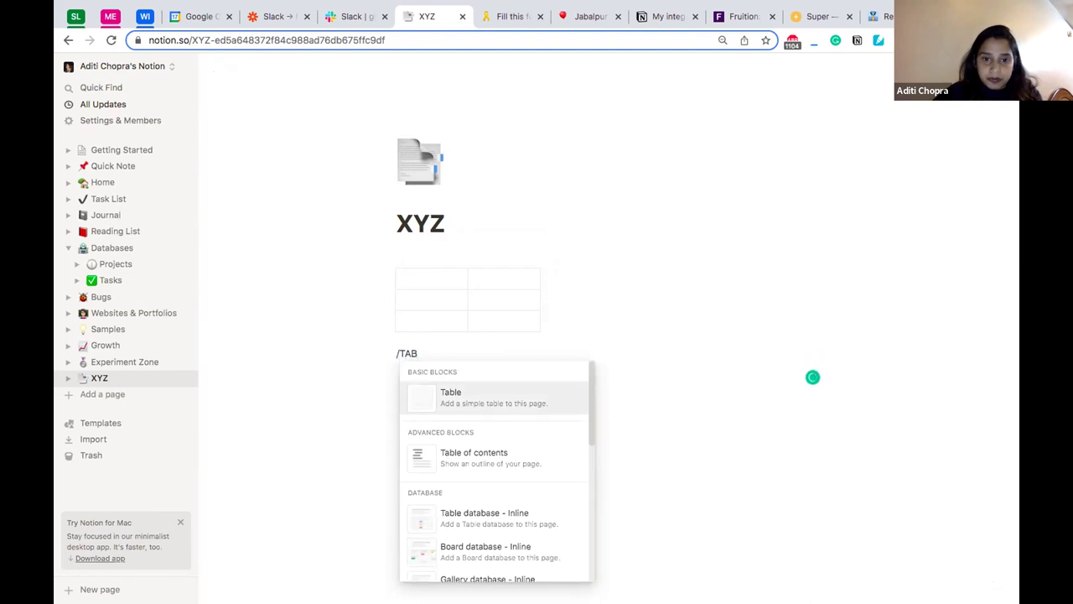
scroll(473, 492, "down", 2)
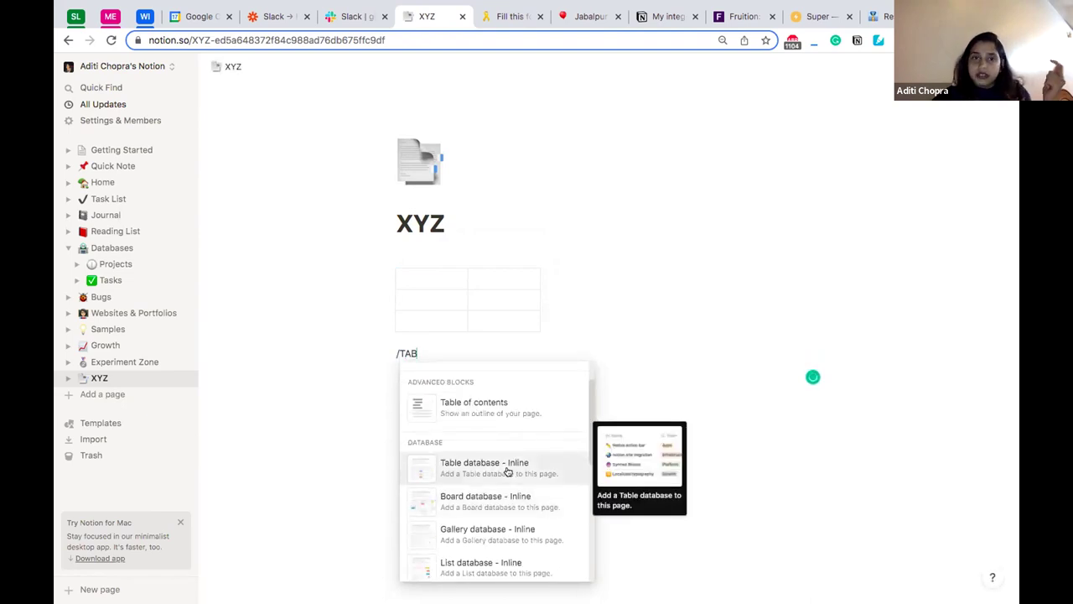
left_click(507, 471)
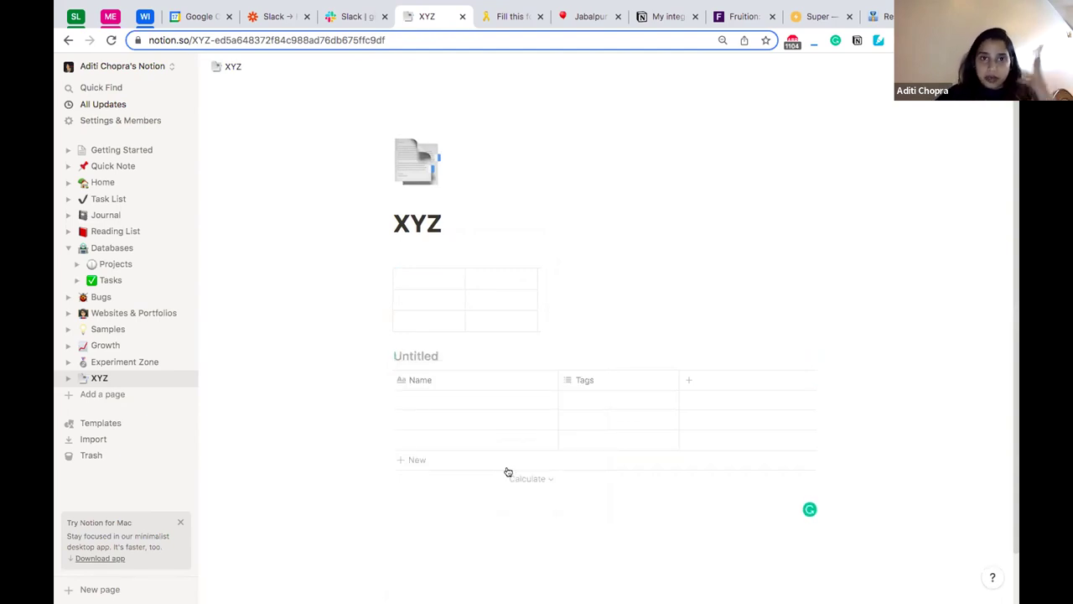
scroll(587, 355, "down", 1)
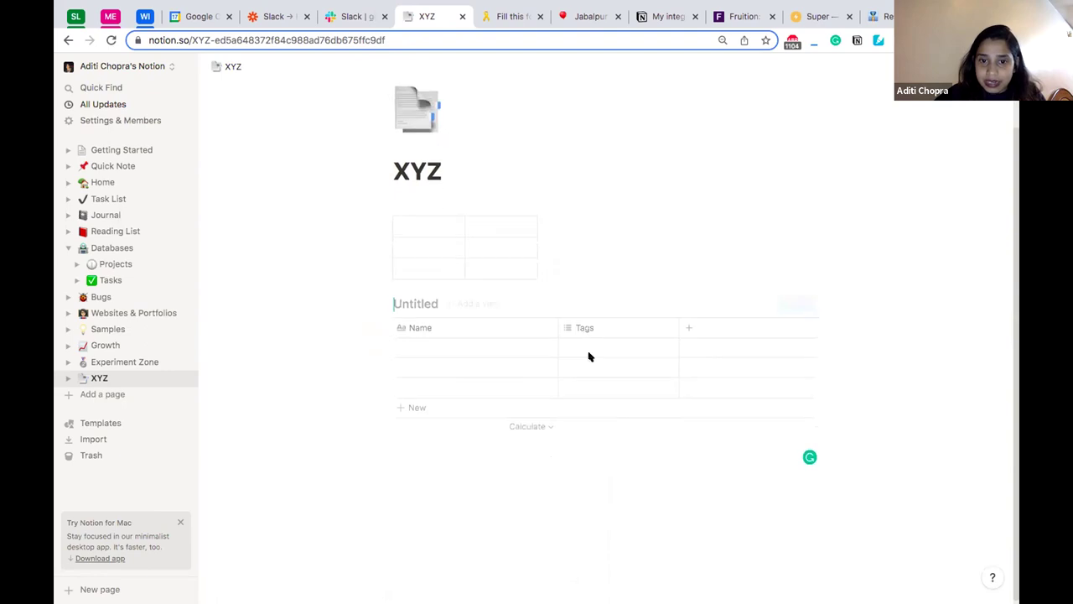
left_click(498, 476)
type("H")
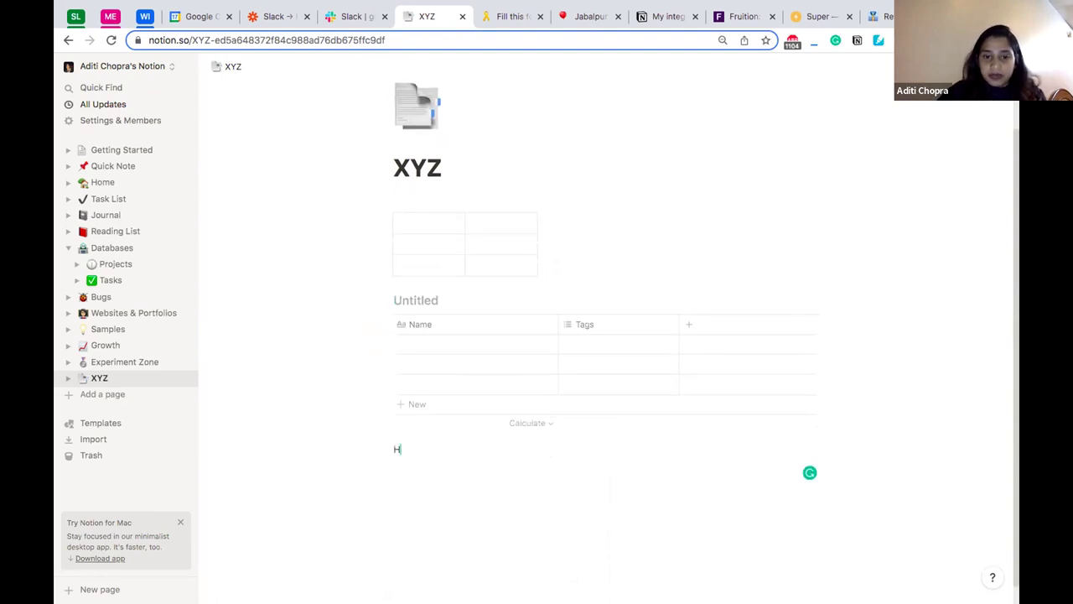
type(" BSD S")
key("BackSpace")
key("BackSpace")
key("BackSpace")
key("BackSpace")
key("BackSpace")
key("BackSpace")
key("BackSpace")
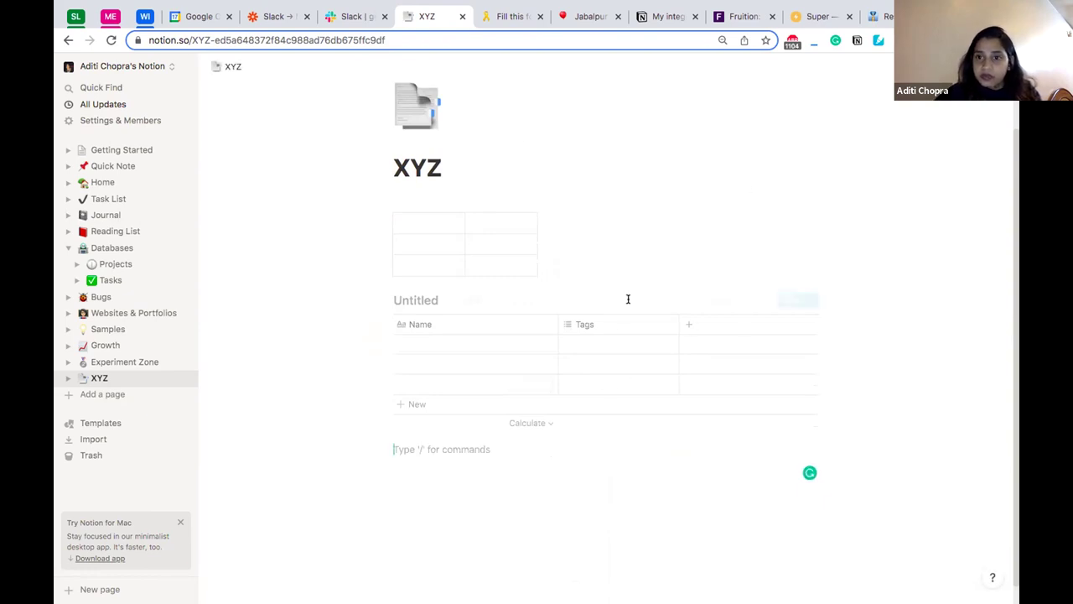
- Add two new database columns named Metrics and Cities after Name and Tags
left_click(728, 326)
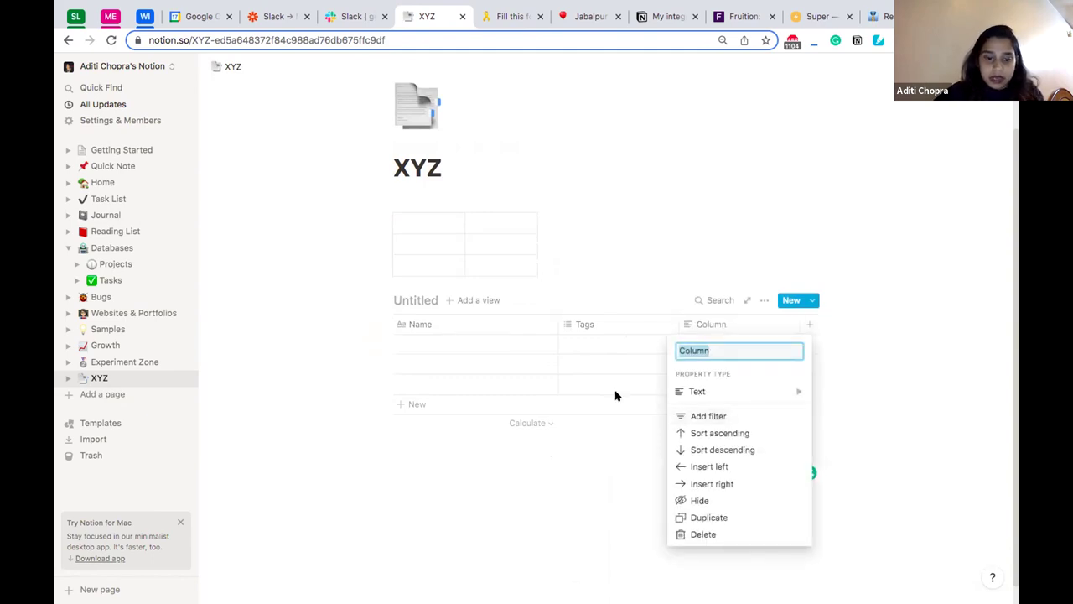
type("M")
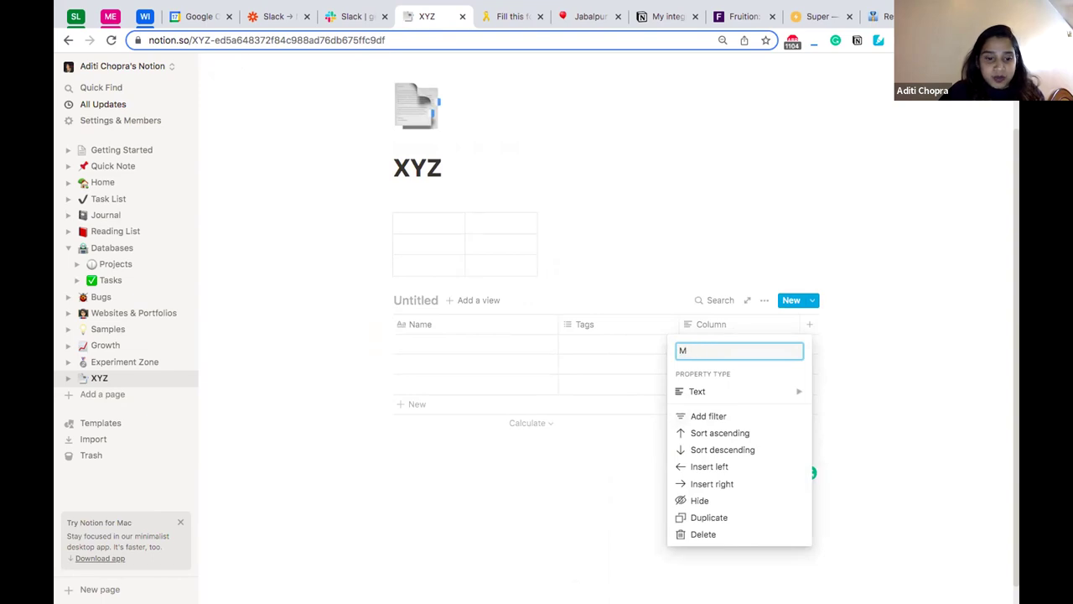
type("ETRics")
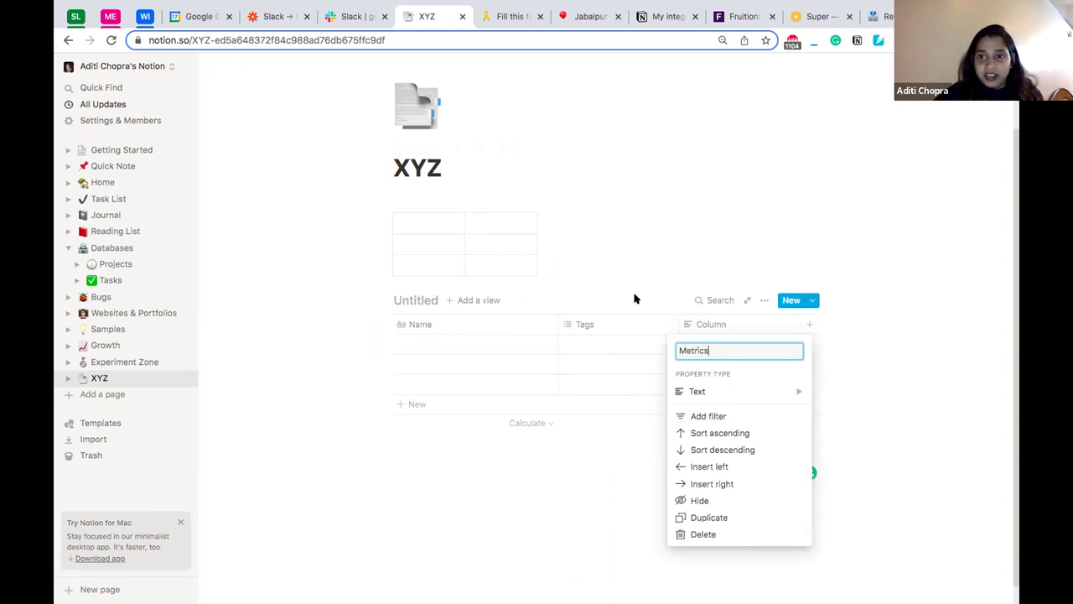
left_click(711, 209)
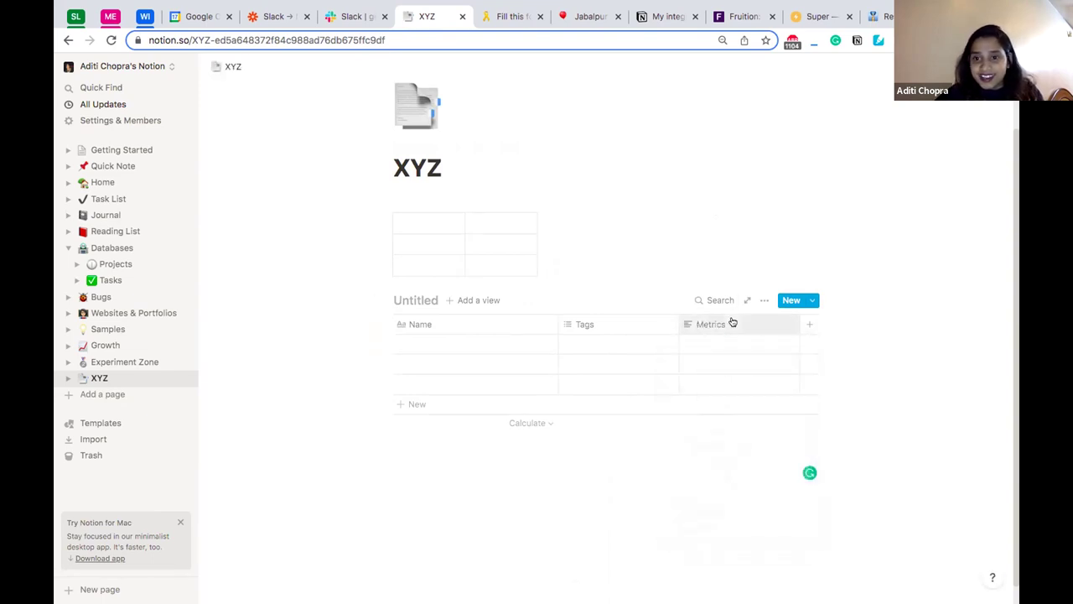
left_click(809, 323)
type("Cities")
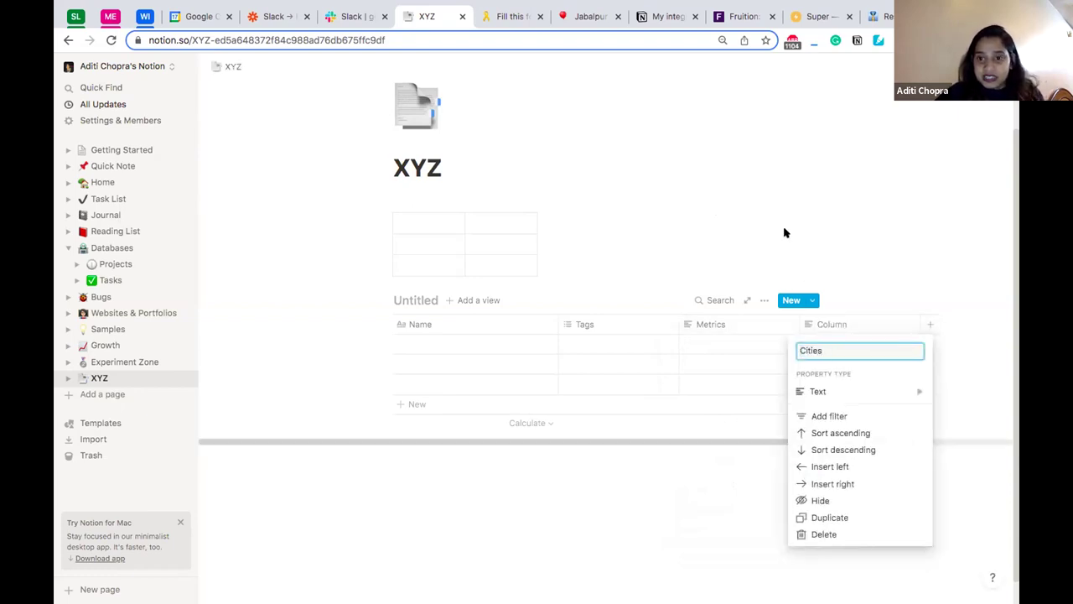
key("Return")
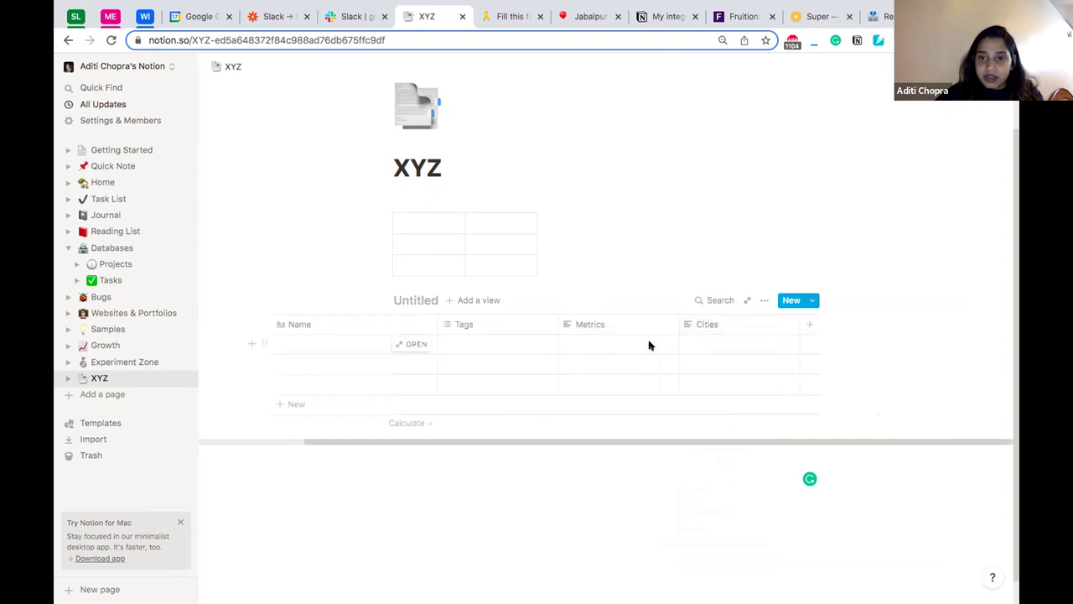
scroll(564, 361, "left", 3)
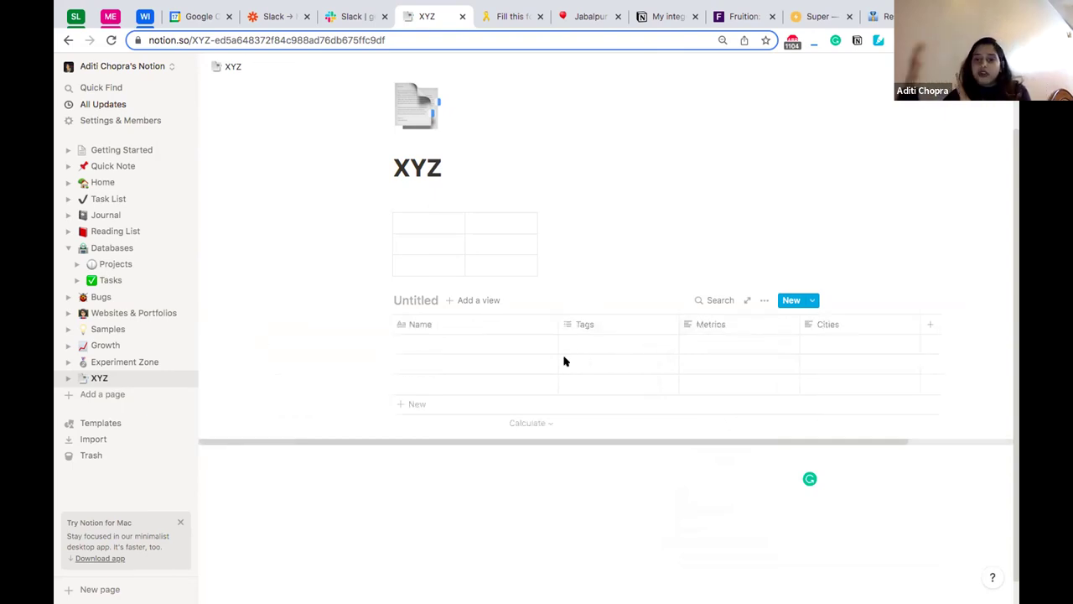
scroll(774, 355, "right", 3)
scroll(775, 355, "left", 3)
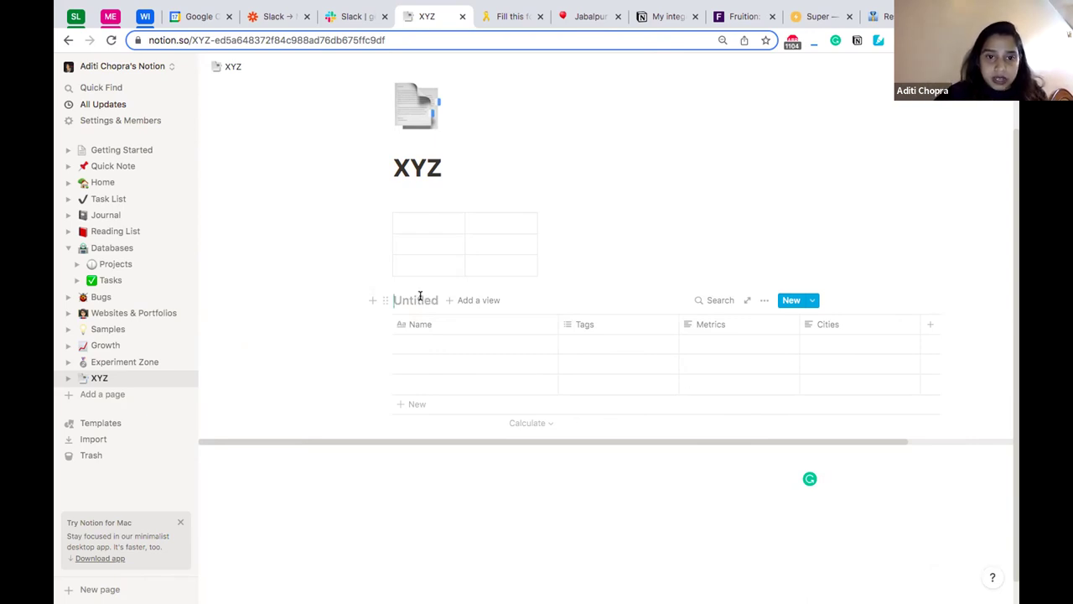
- Rename the Untitled inline database to 'Customers'
left_click(420, 295)
type("Cys")
key("BackSpace")
key("BackSpace")
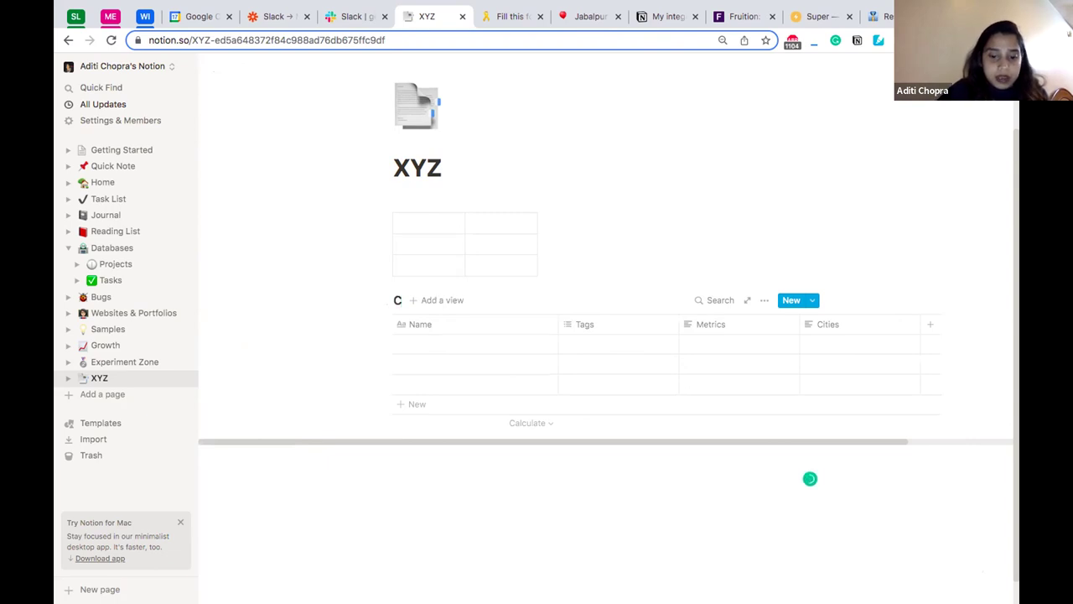
type("ustomers")
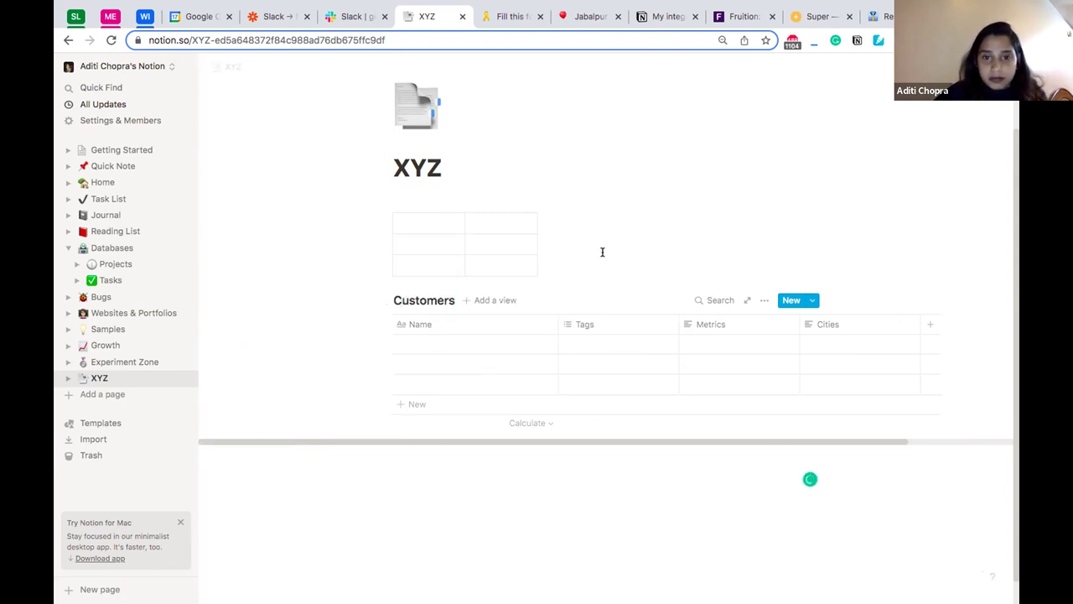
- Delete the empty simple table block above the Customers database
left_click(375, 222)
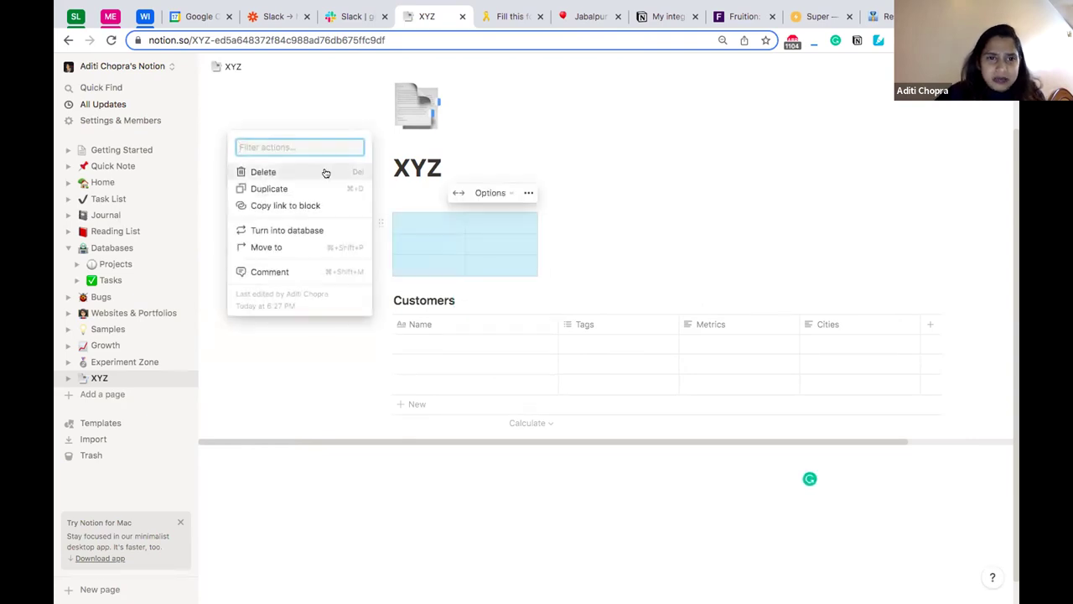
left_click(325, 170)
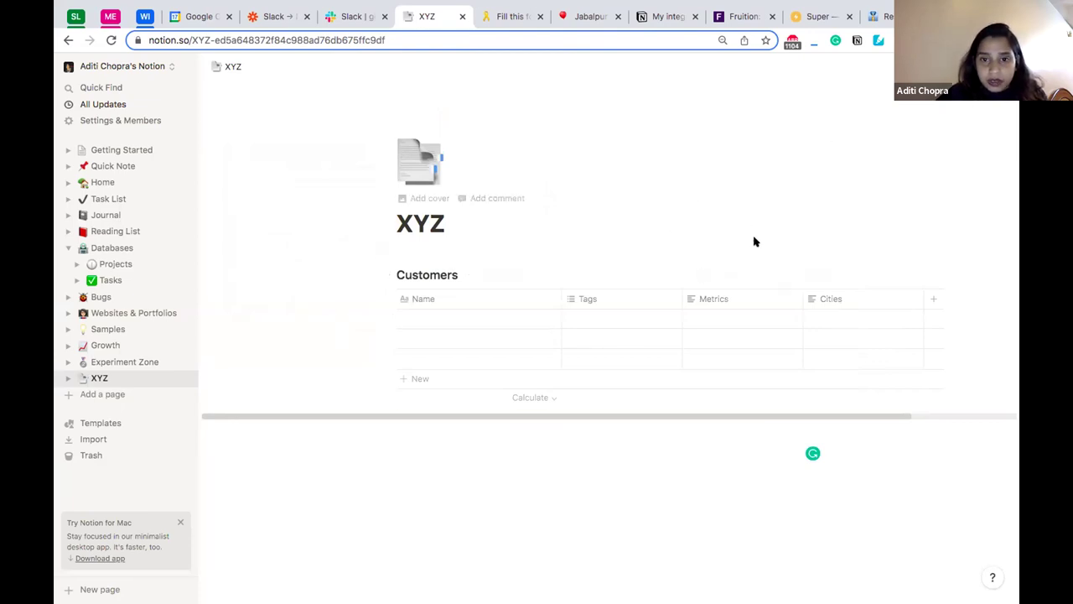
scroll(759, 357, "right", 3)
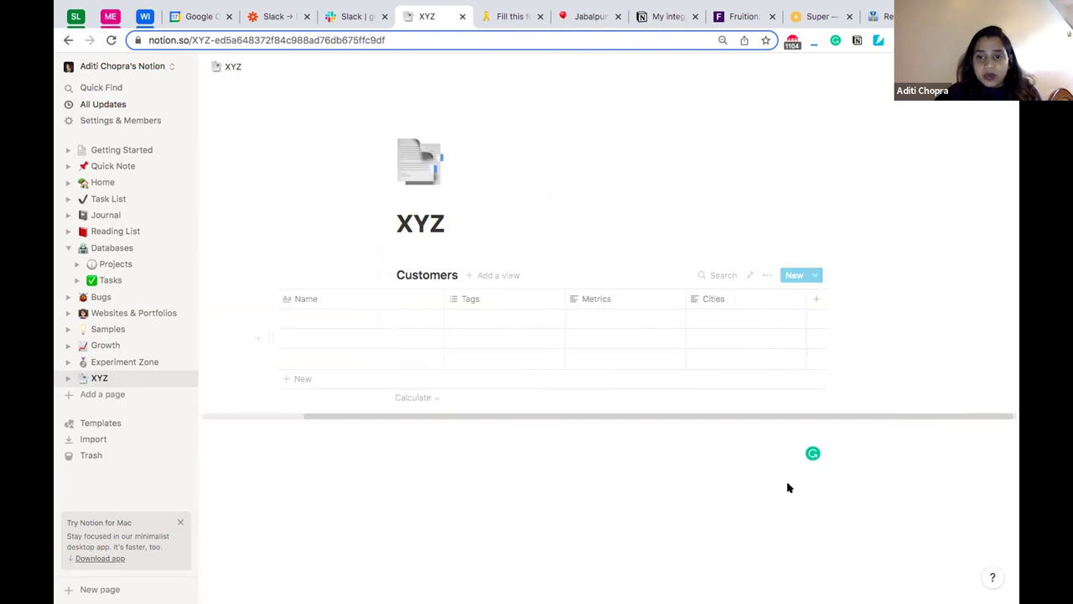
scroll(487, 351, "left", 1)
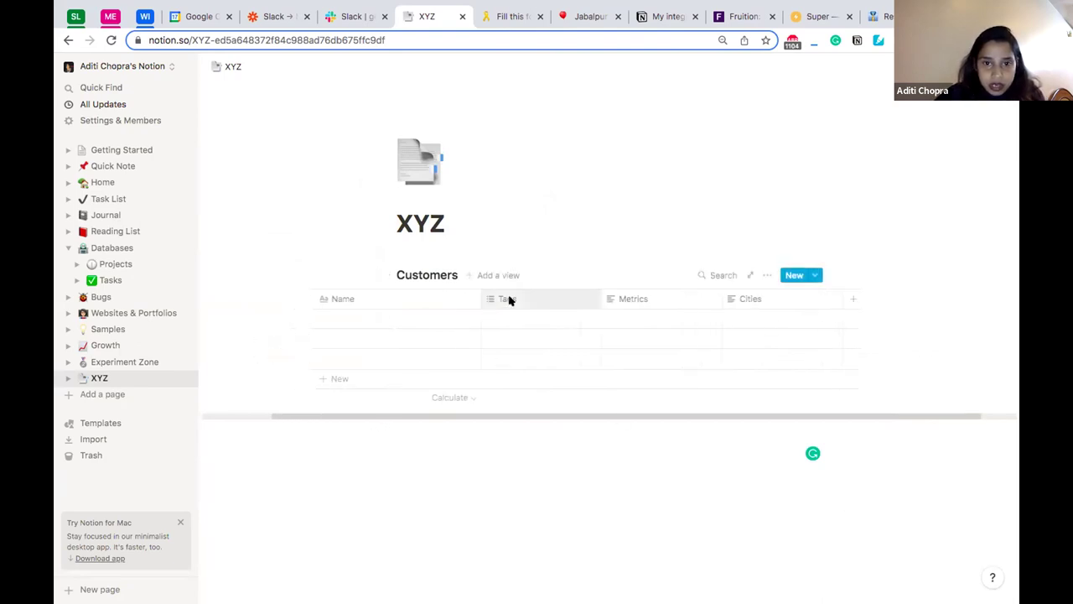
- Enter the first customer's full name and make the Name column narrower
left_click(366, 323)
type("Ad")
key("BackSpace")
key("BackSpace")
key("BackSpace")
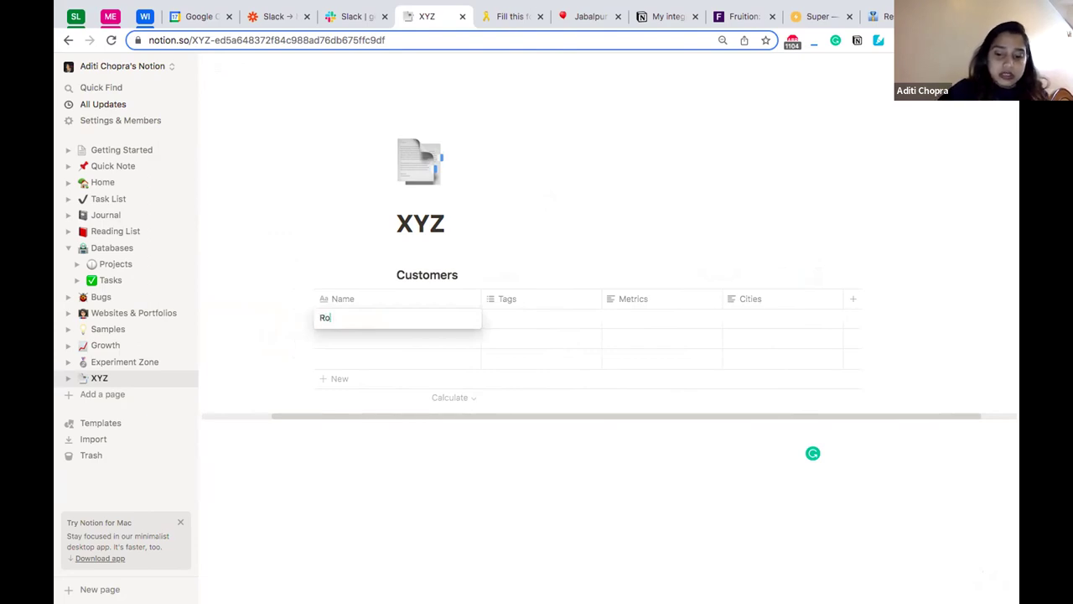
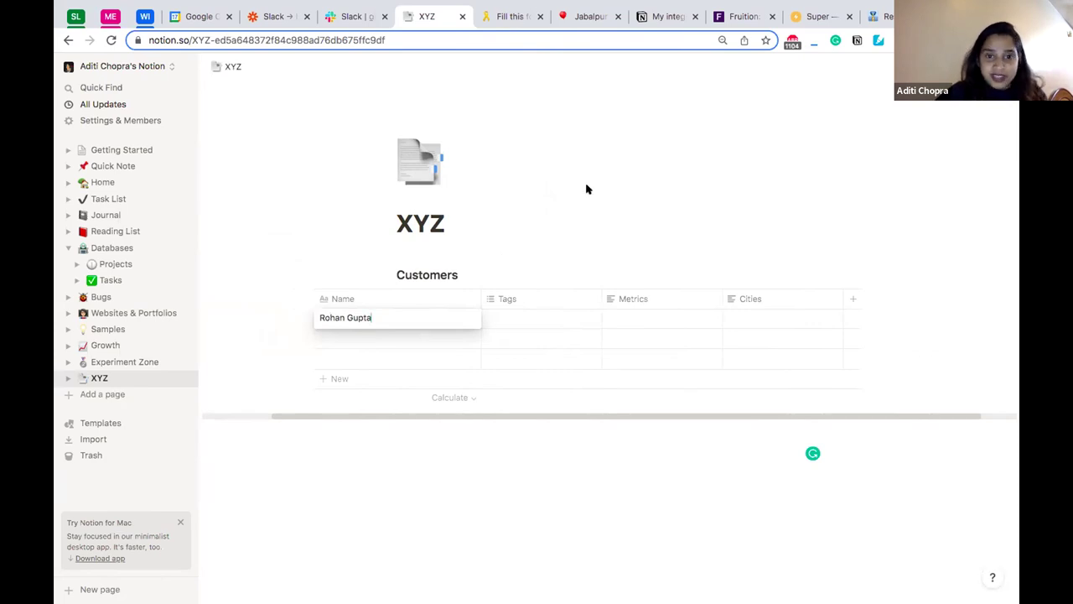
key("Escape")
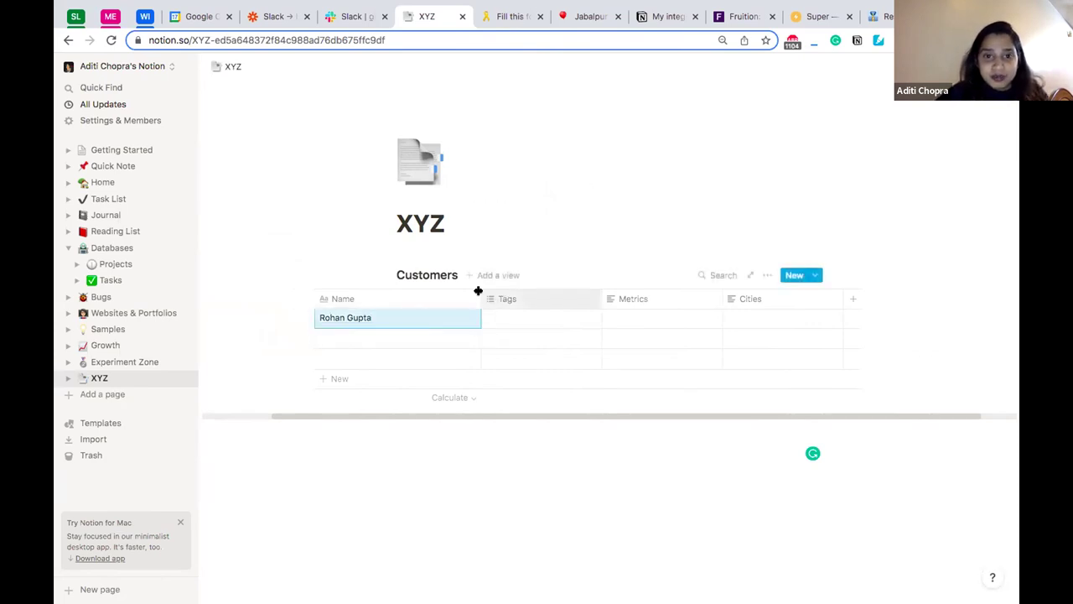
left_click_drag(477, 289, 419, 294)
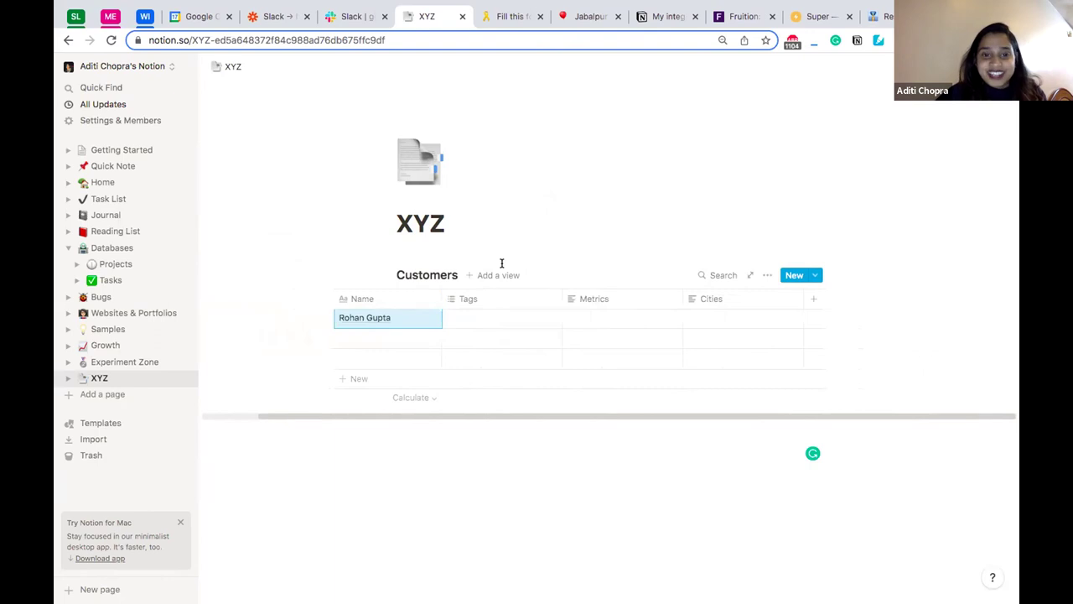
- Rename the Tags column to 'Age Group', keeping the Multi-select type
left_click(472, 299)
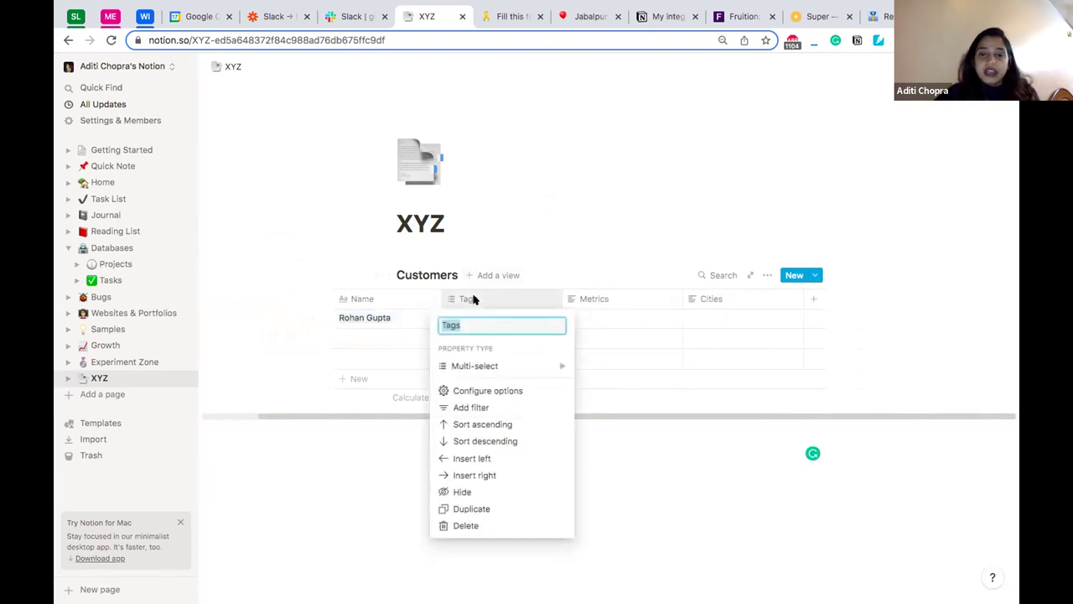
left_click(481, 364)
key("Escape")
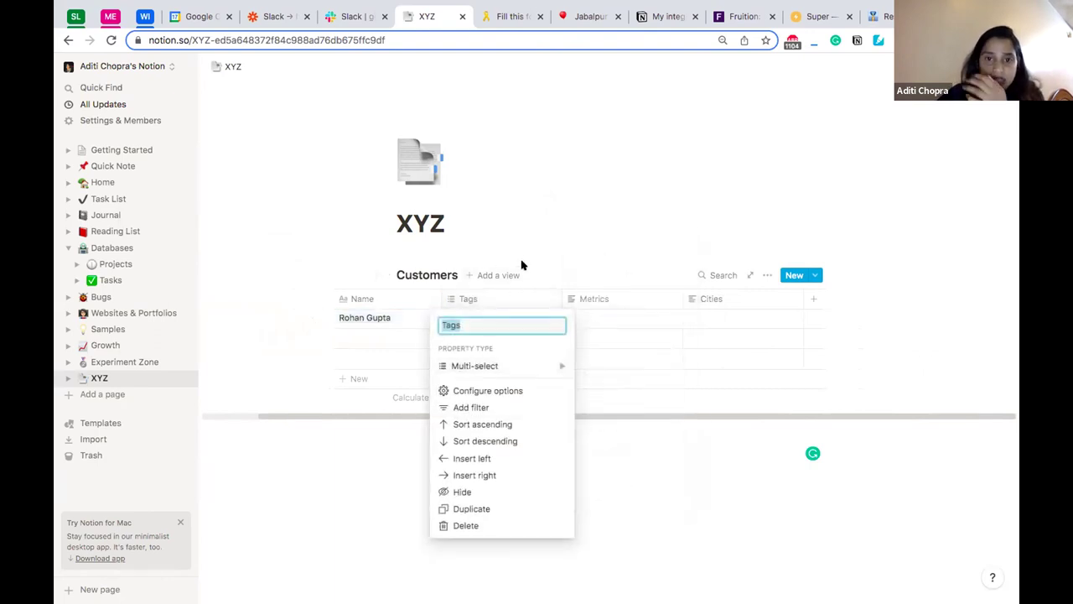
left_click(487, 369)
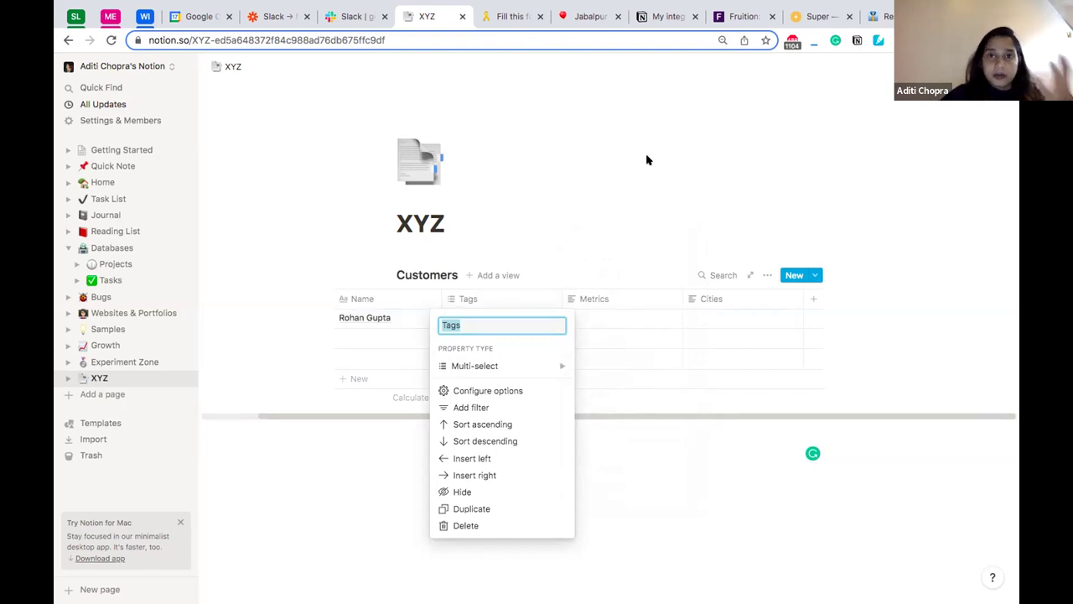
key("BackSpace")
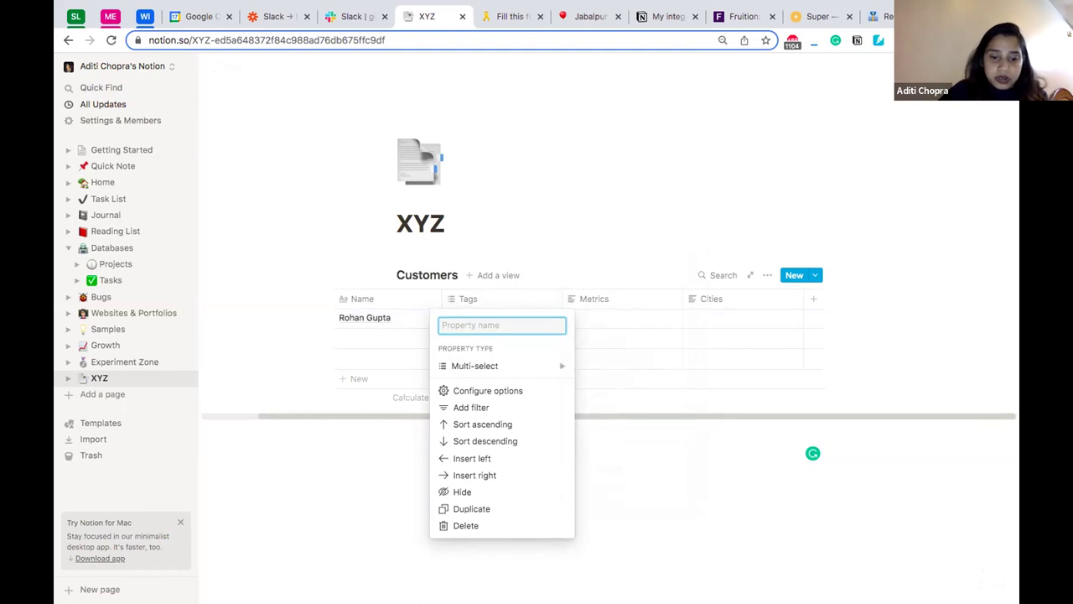
type("Age Group")
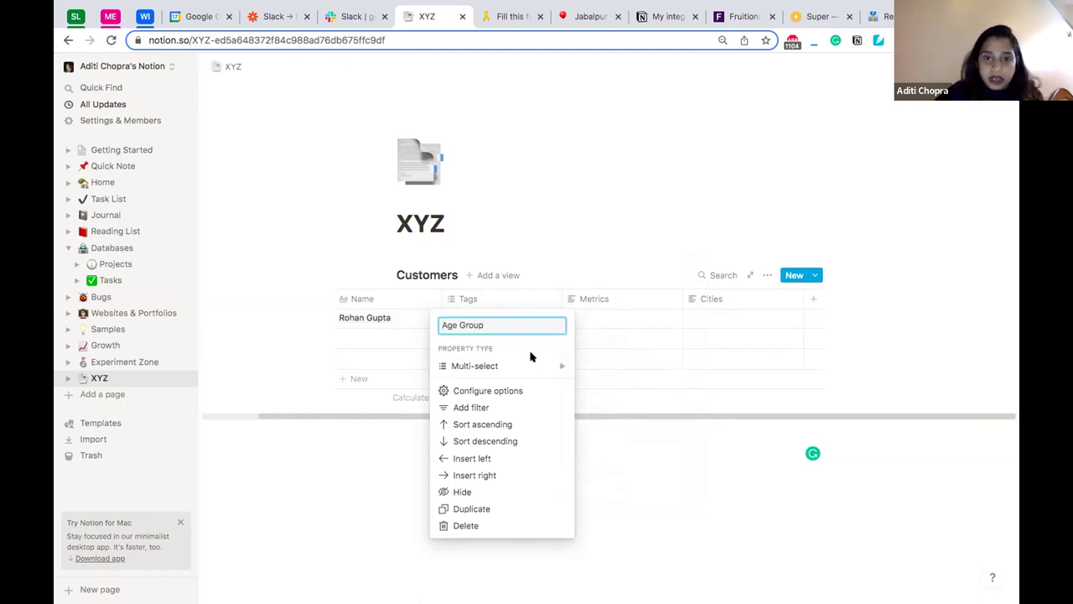
mouse_move(529, 364)
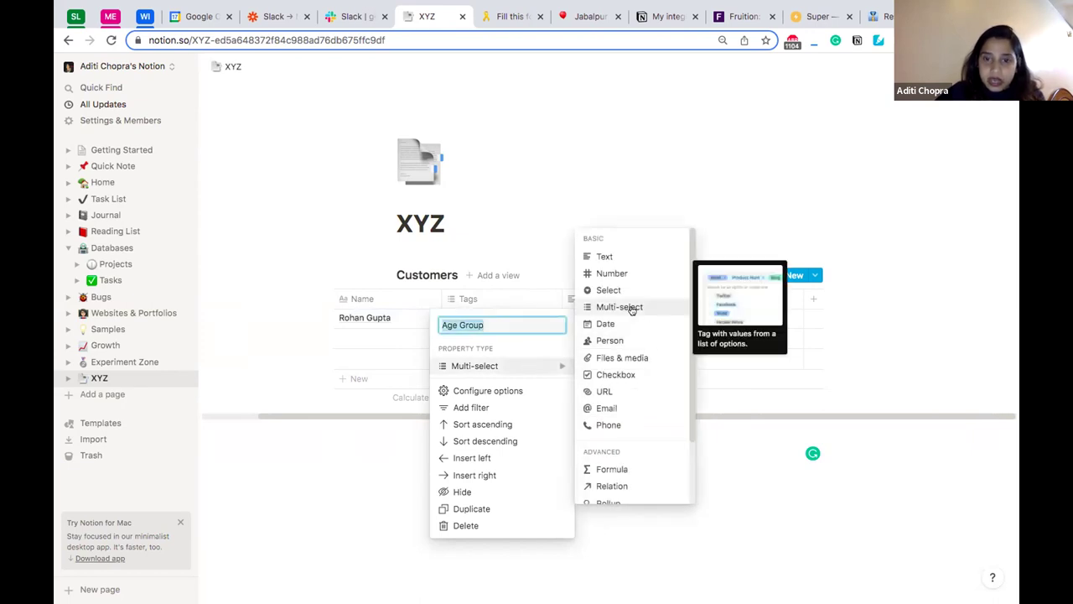
left_click(632, 307)
left_click(501, 319)
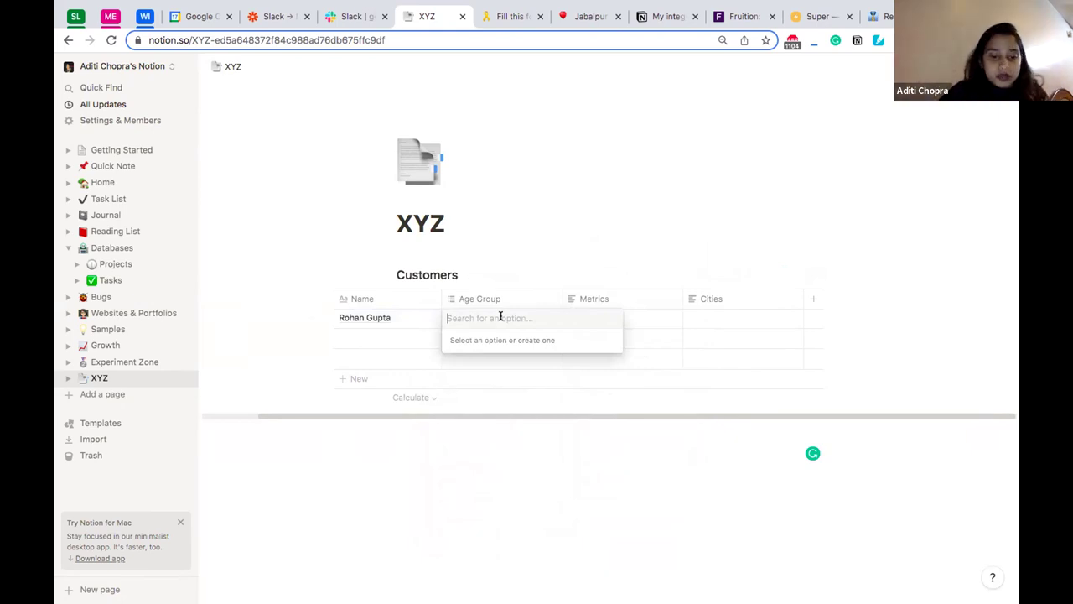
- Create Age Group options 11-13, 14-18 and Above 18 in the first row
type("11-13")
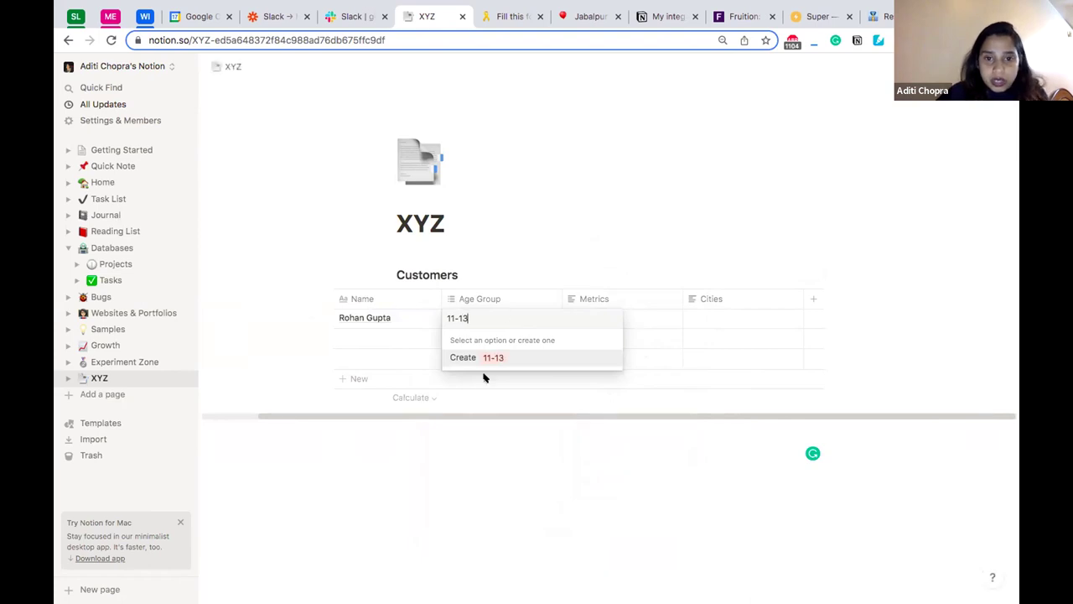
left_click(489, 355)
type("1")
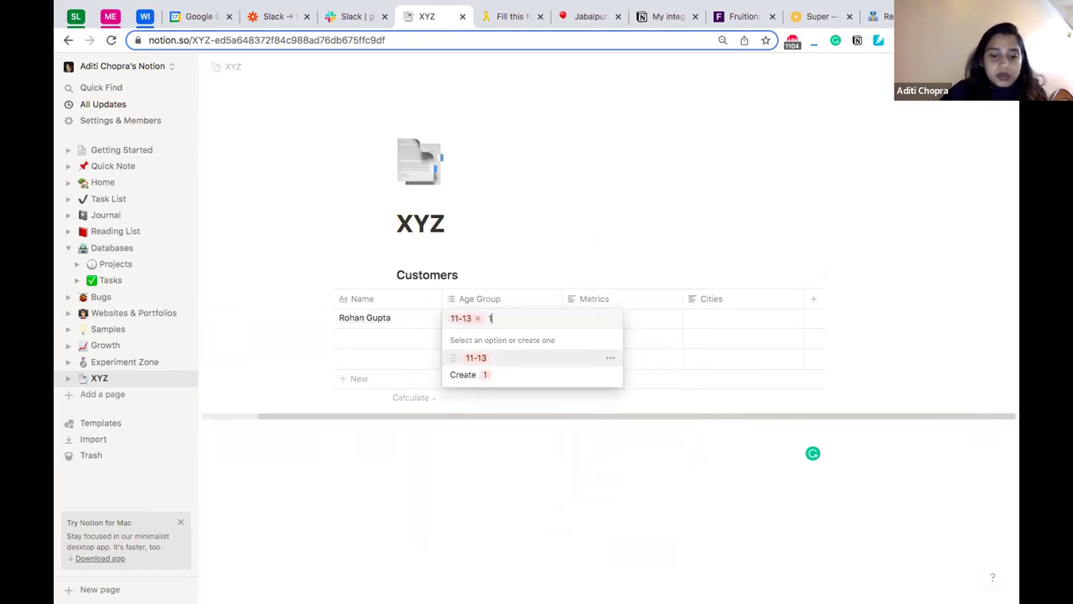
type("4-18")
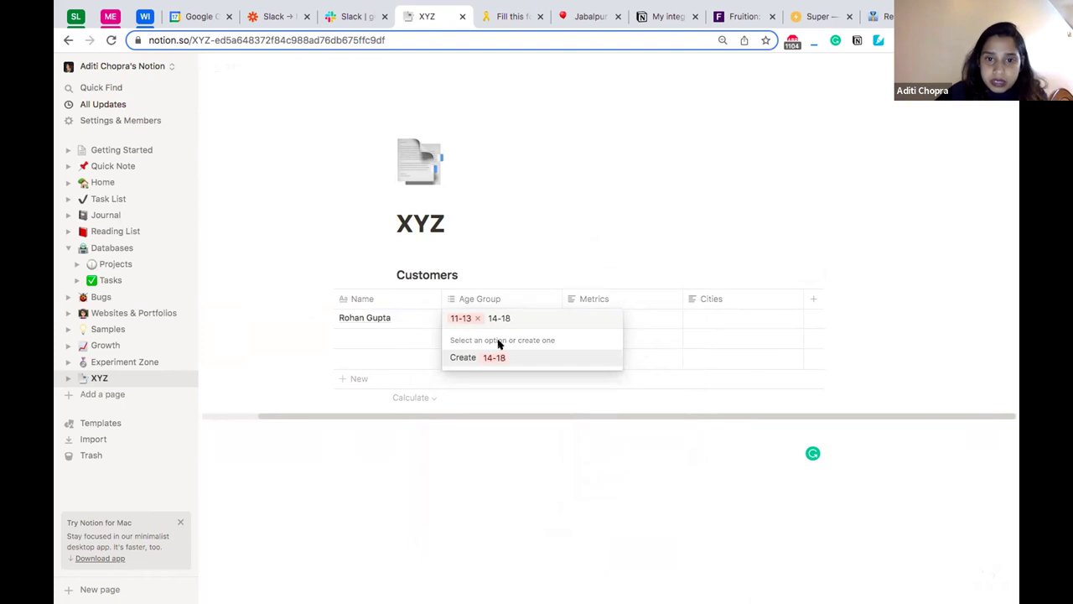
left_click(495, 357)
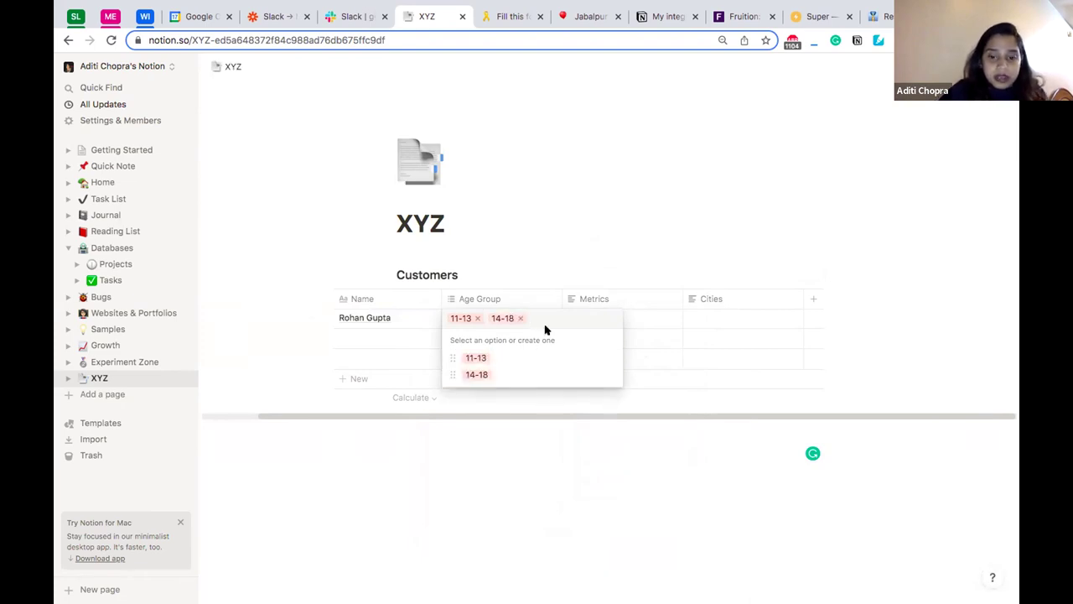
type("Above 18")
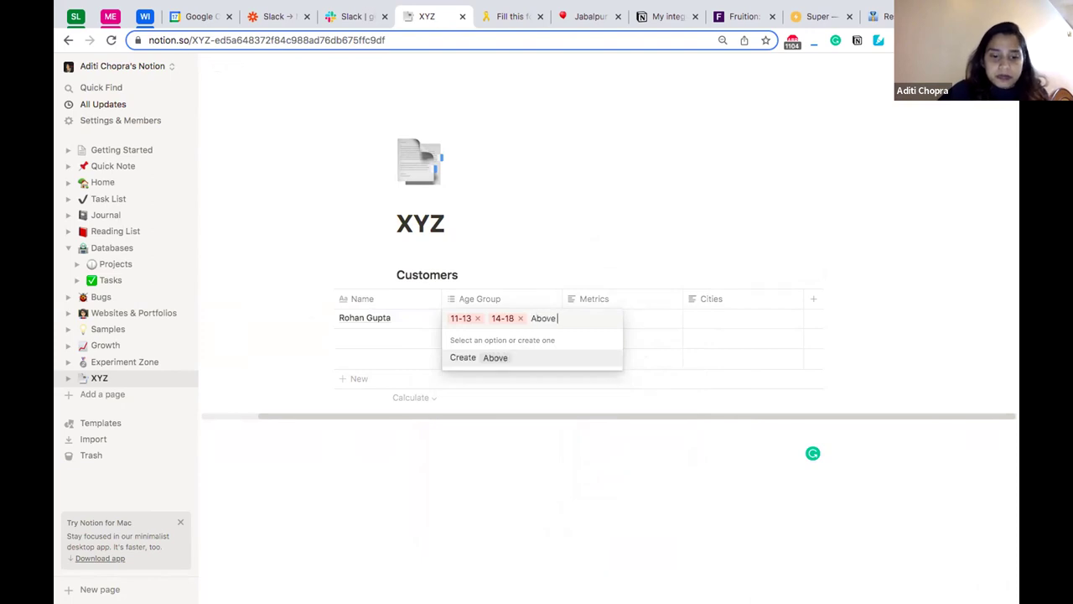
left_click(510, 356)
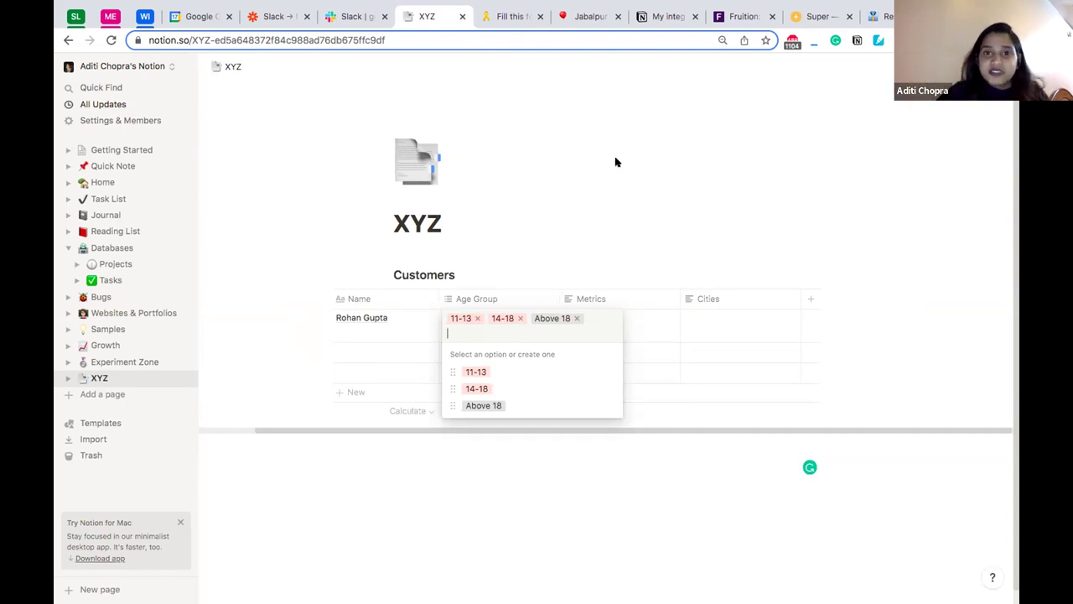
key("Escape")
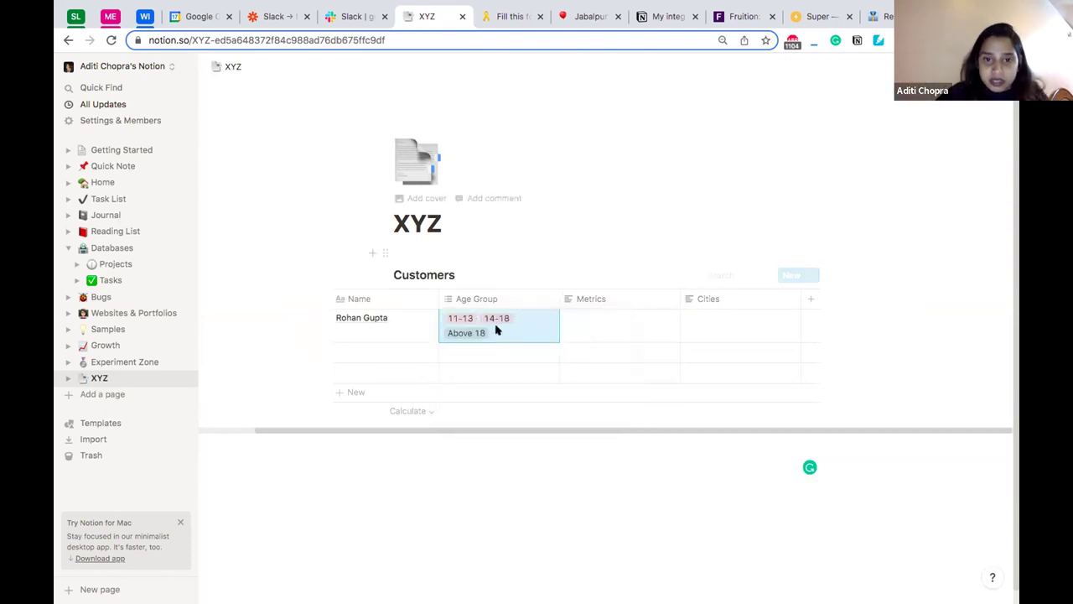
- Remove the 14-18 and Above 18 tags, leaving the first customer tagged 11-13
left_click(484, 331)
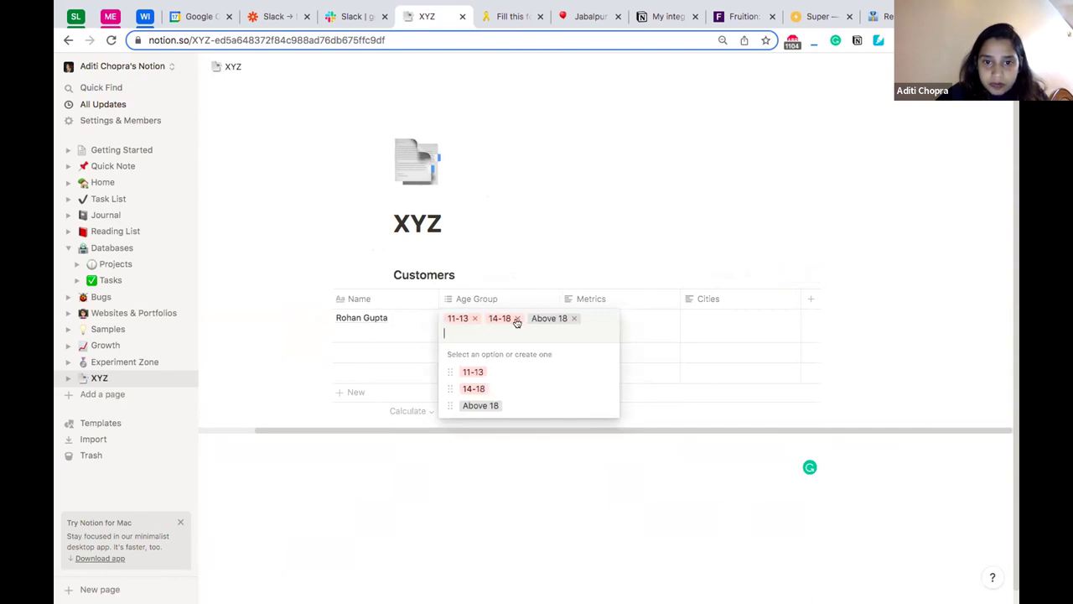
left_click(516, 321)
left_click(528, 319)
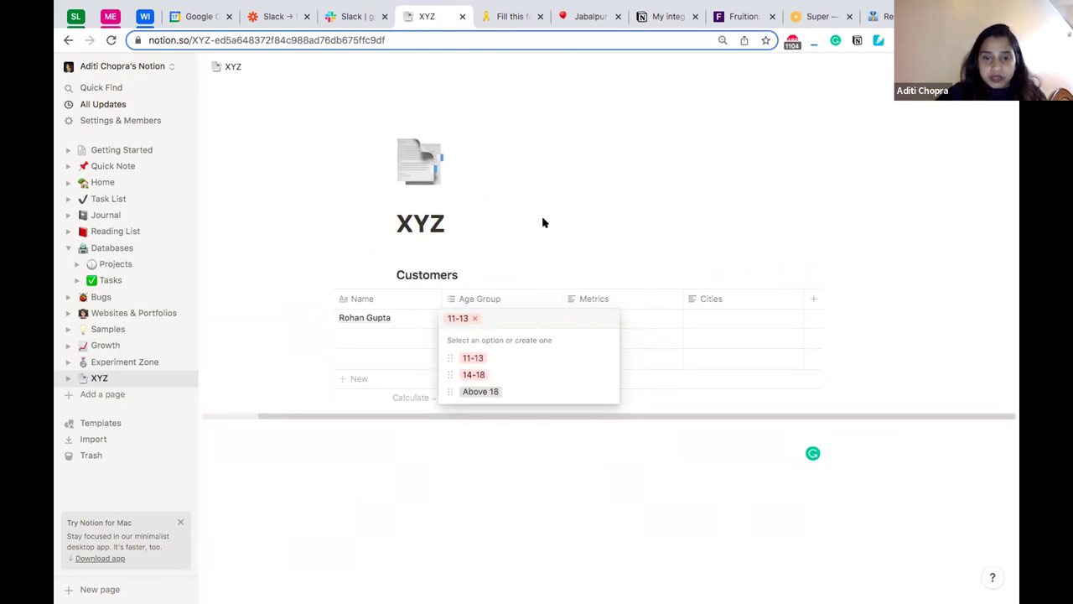
key("Escape")
- Color the Above 18 option green and the 14-18 option blue
left_click(487, 330)
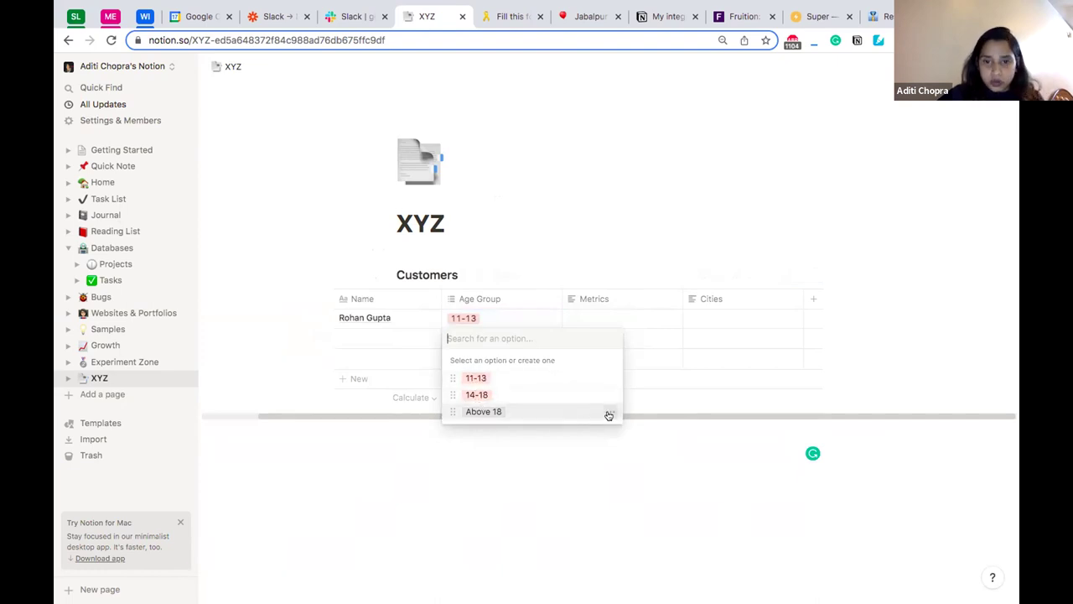
left_click(609, 414)
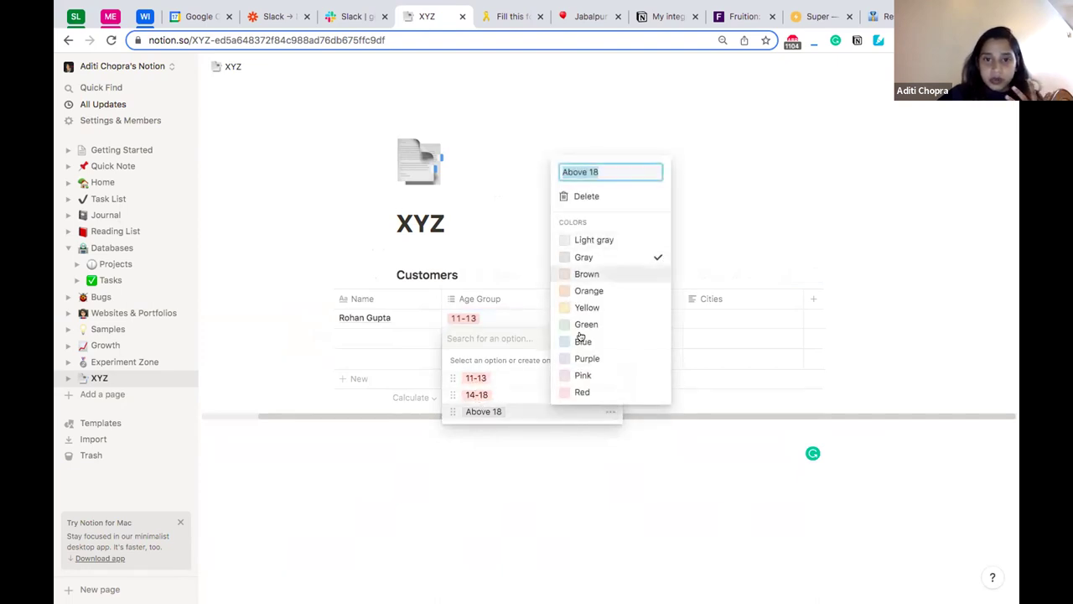
left_click(581, 325)
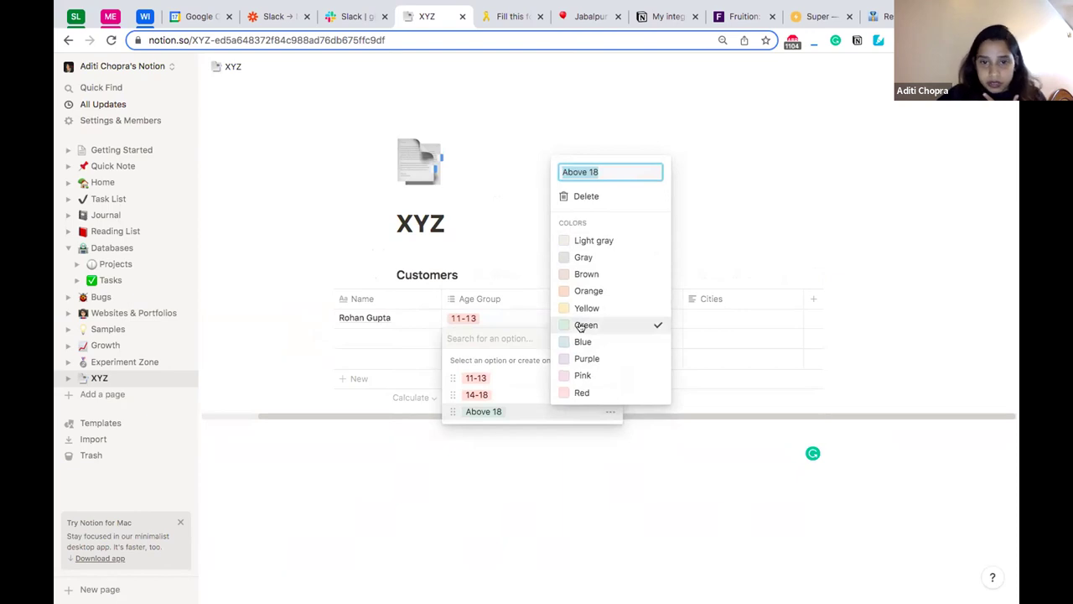
left_click(498, 229)
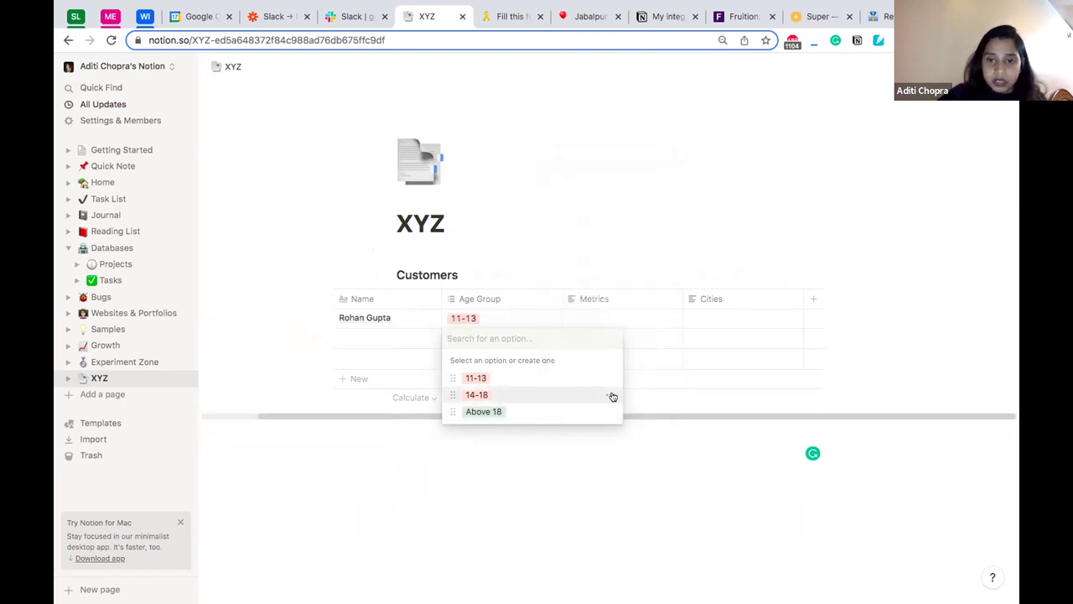
left_click(606, 395)
left_click(586, 324)
left_click(469, 209)
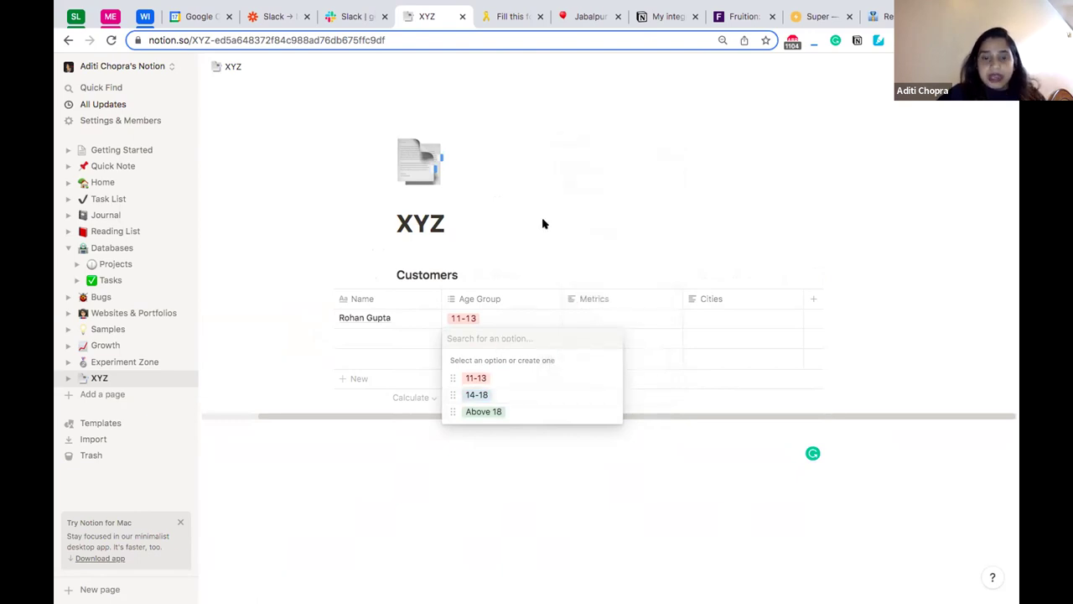
key("Escape")
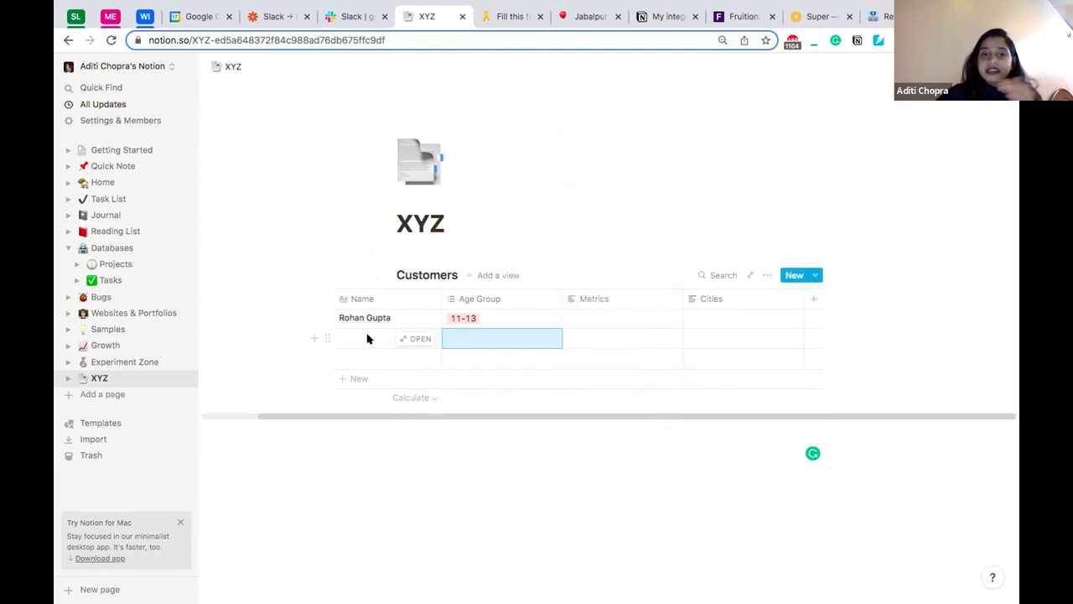
left_click(480, 339)
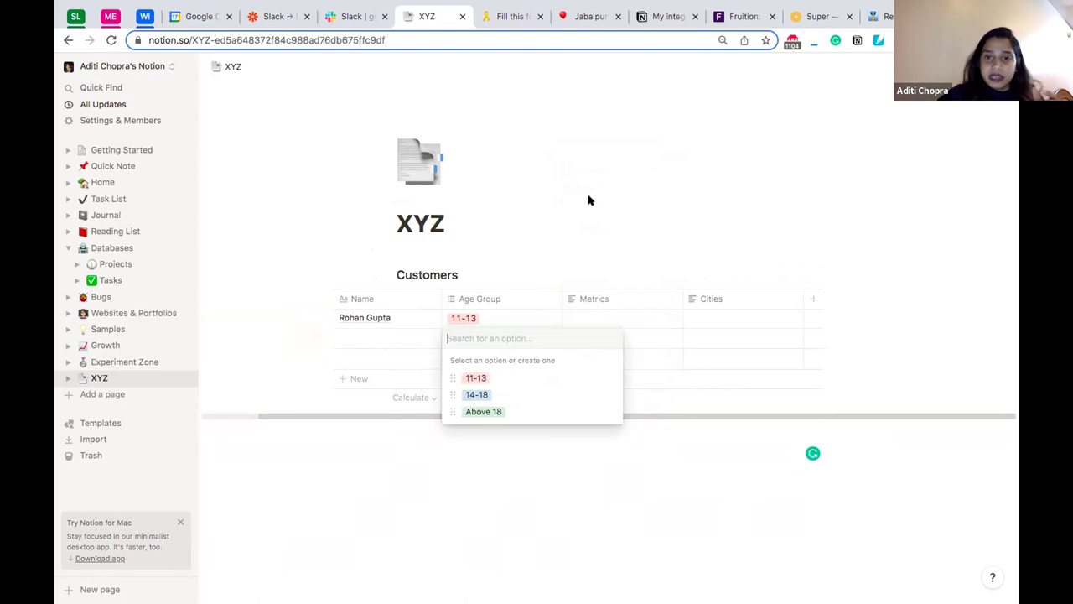
key("Escape")
- Rename the Metrics column to 'Owners' and set its type to Person
left_click(589, 299)
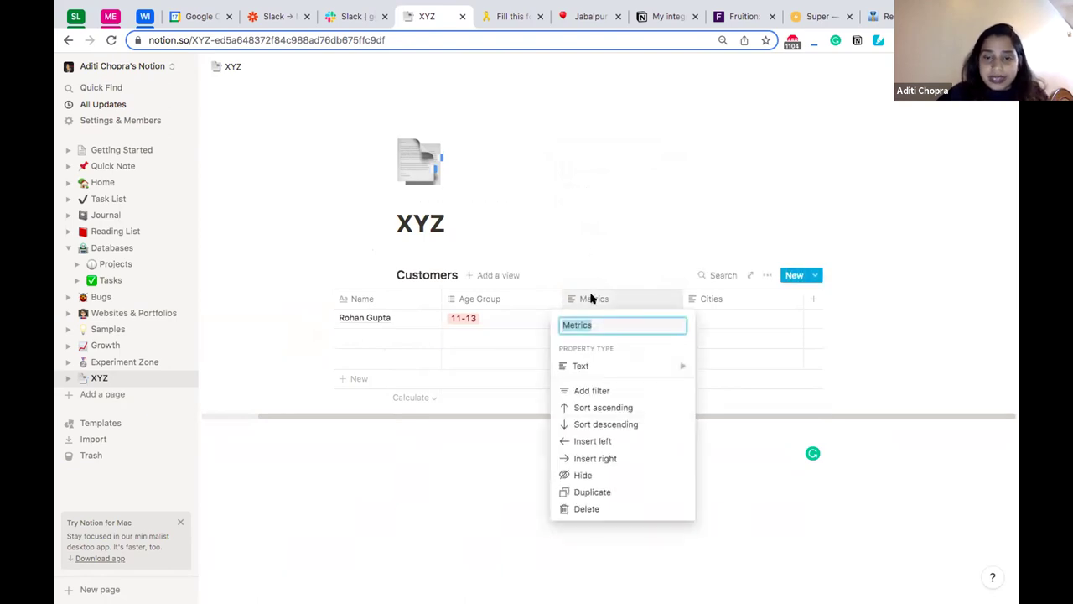
mouse_move(600, 366)
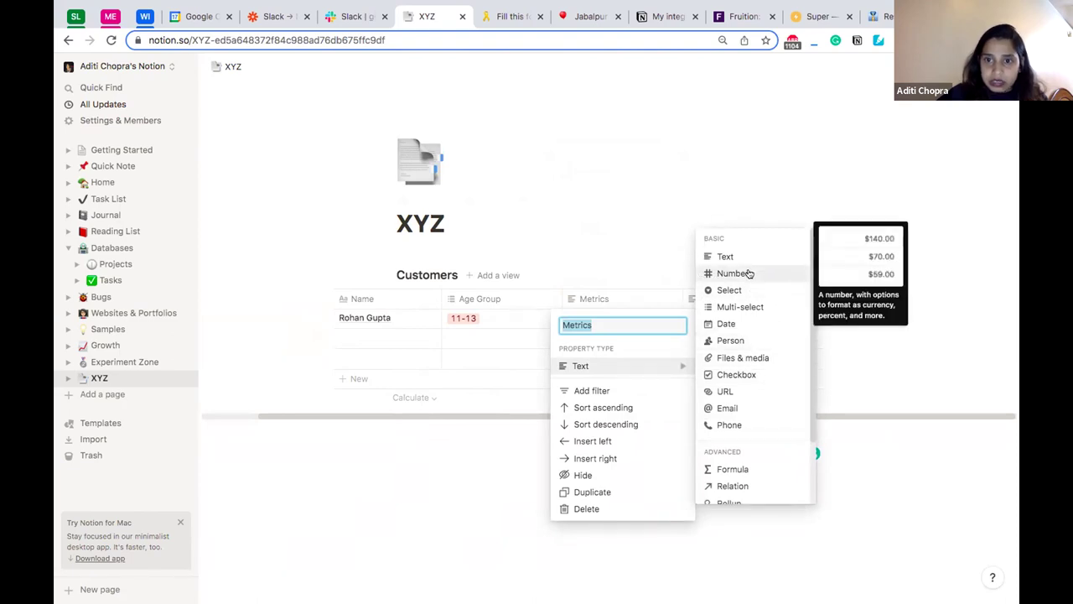
key("BackSpace")
type("Owners")
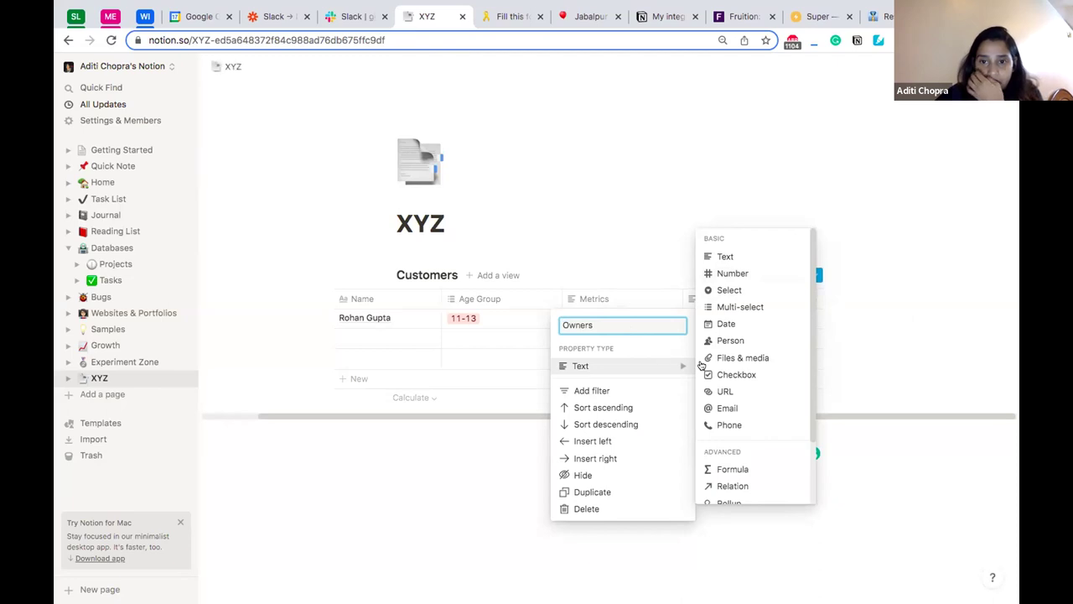
left_click(731, 341)
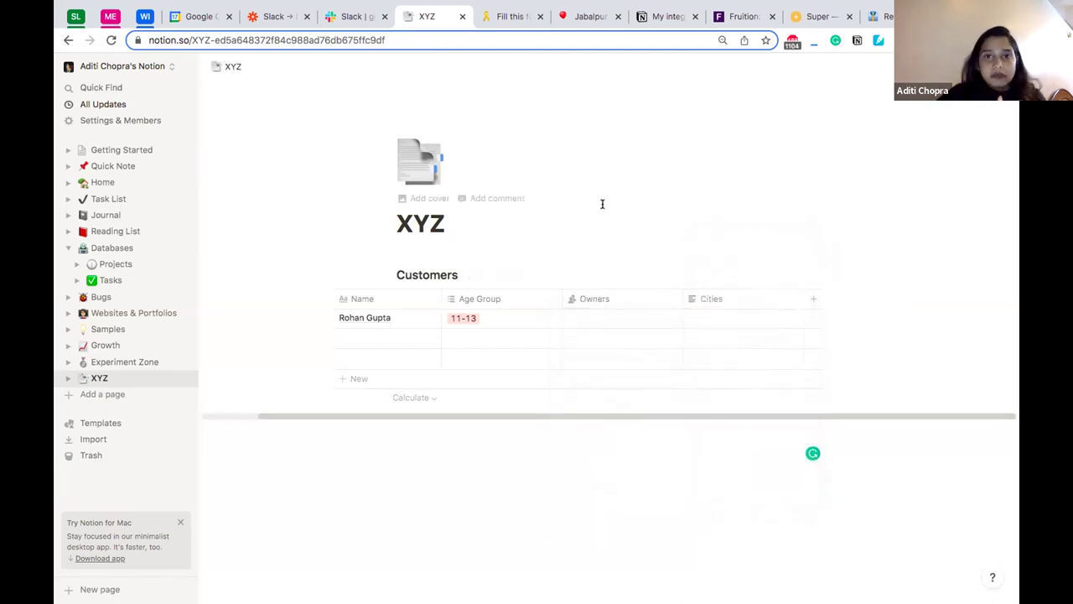
- Assign the listed workspace member as the first customer's owner
left_click(595, 318)
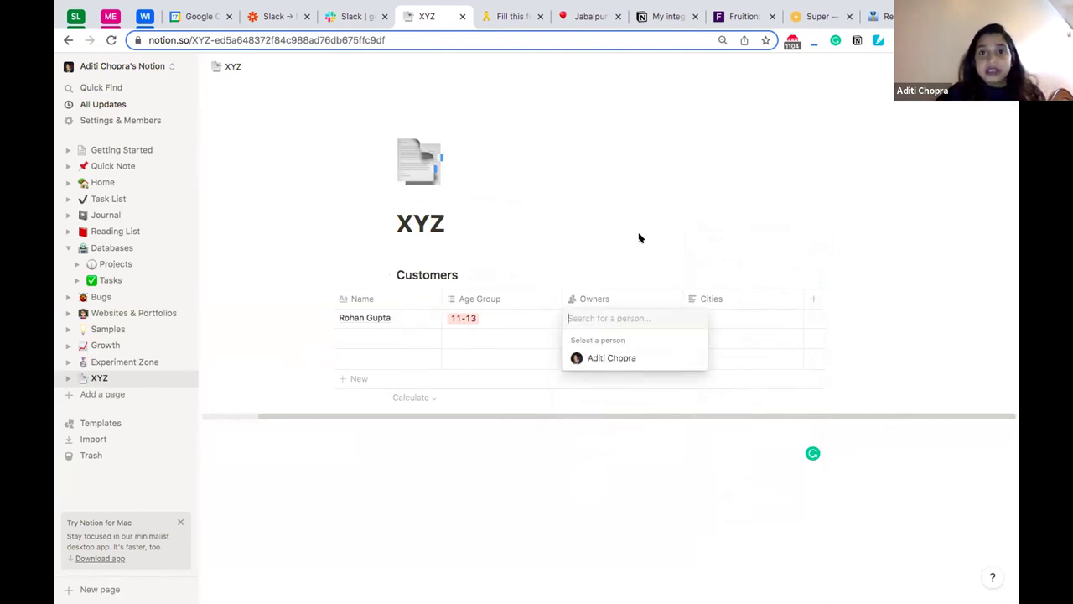
left_click(626, 356)
key("Escape")
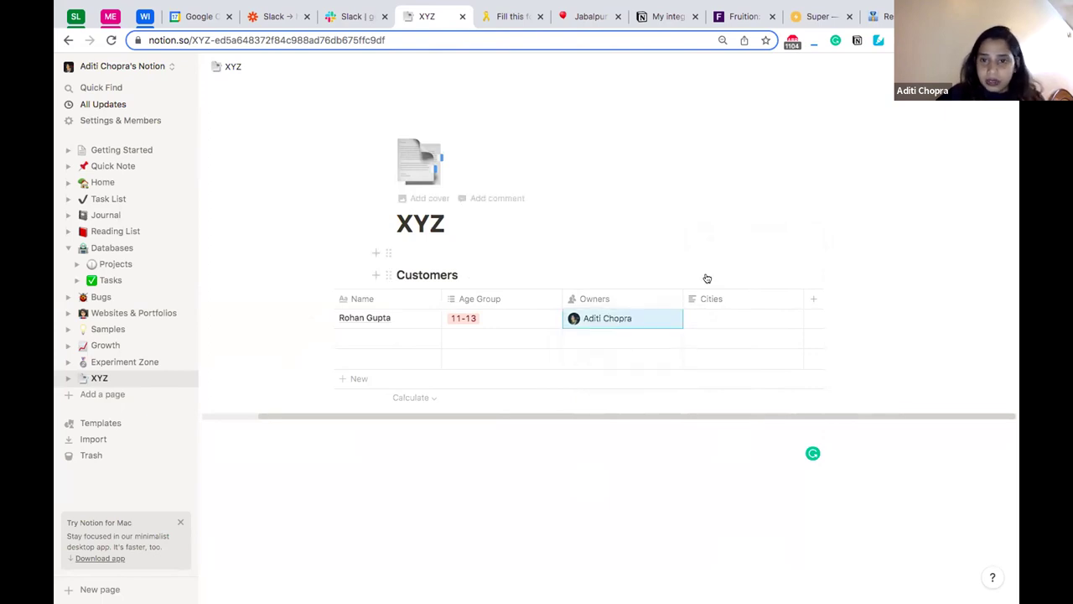
left_click(721, 305)
mouse_move(701, 366)
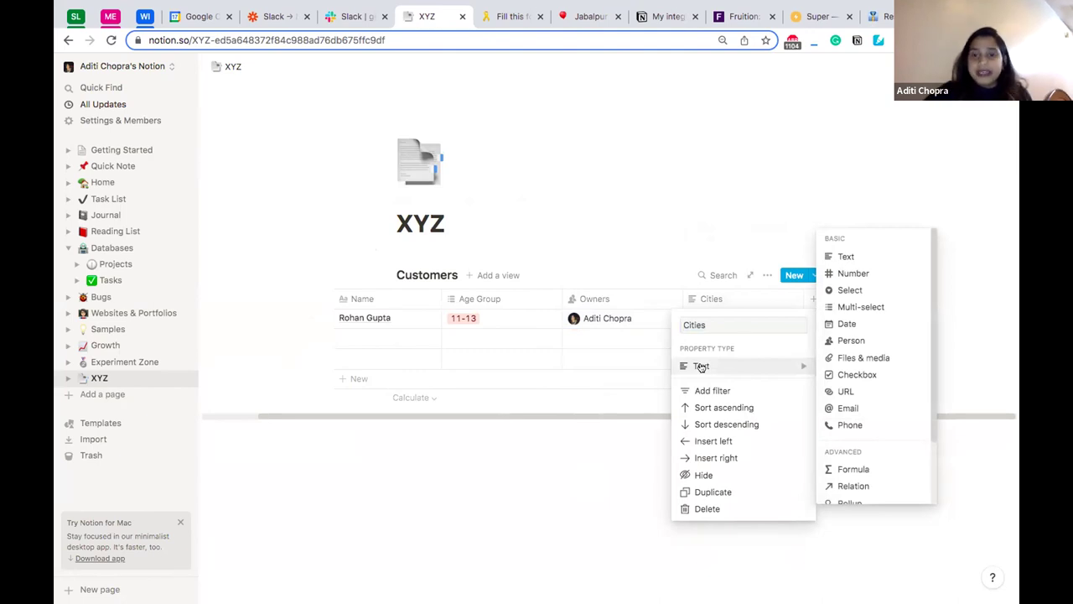
- Change the Cities column to a Date property named 'Birthday'
left_click(846, 256)
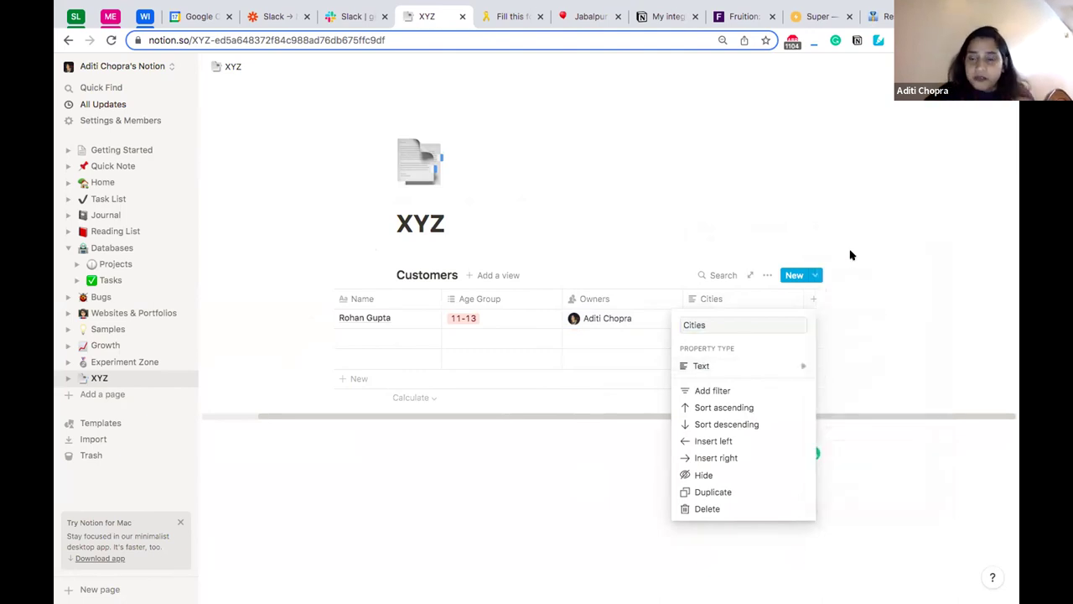
mouse_move(696, 374)
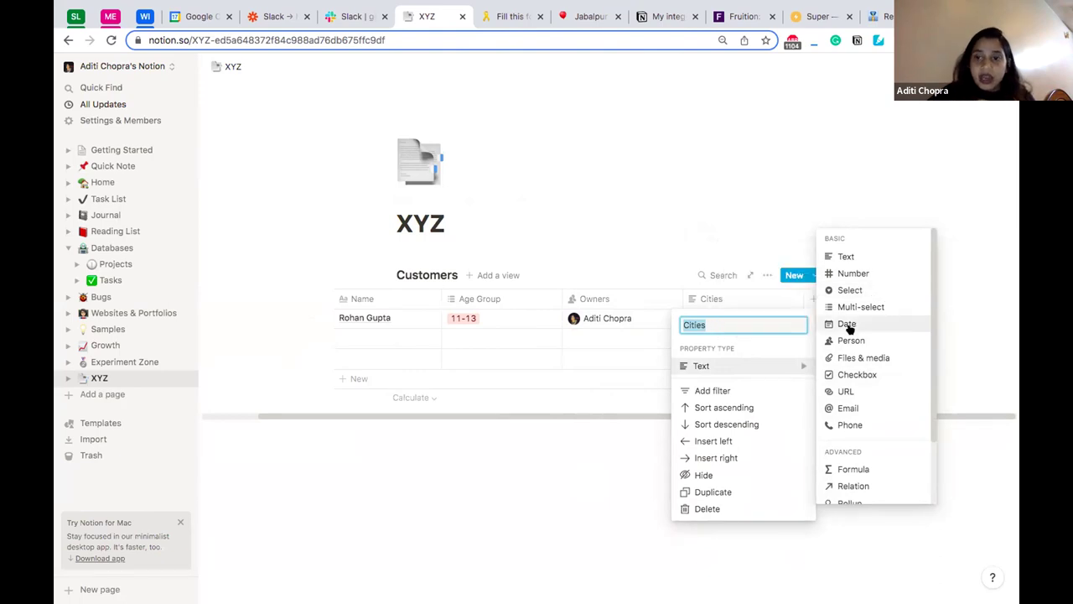
left_click(850, 324)
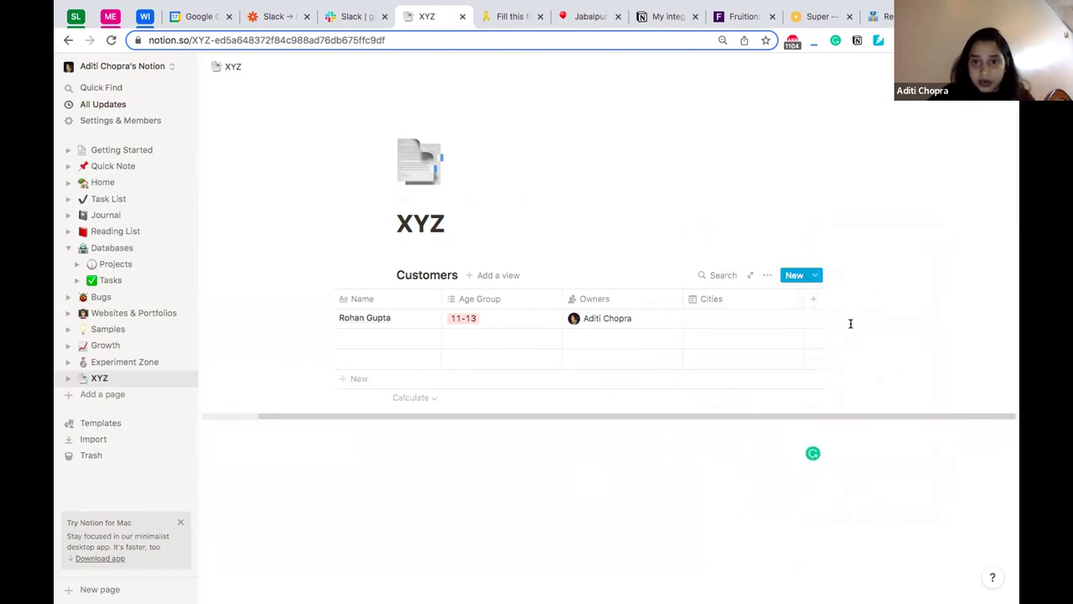
left_click(696, 301)
type("Birthday")
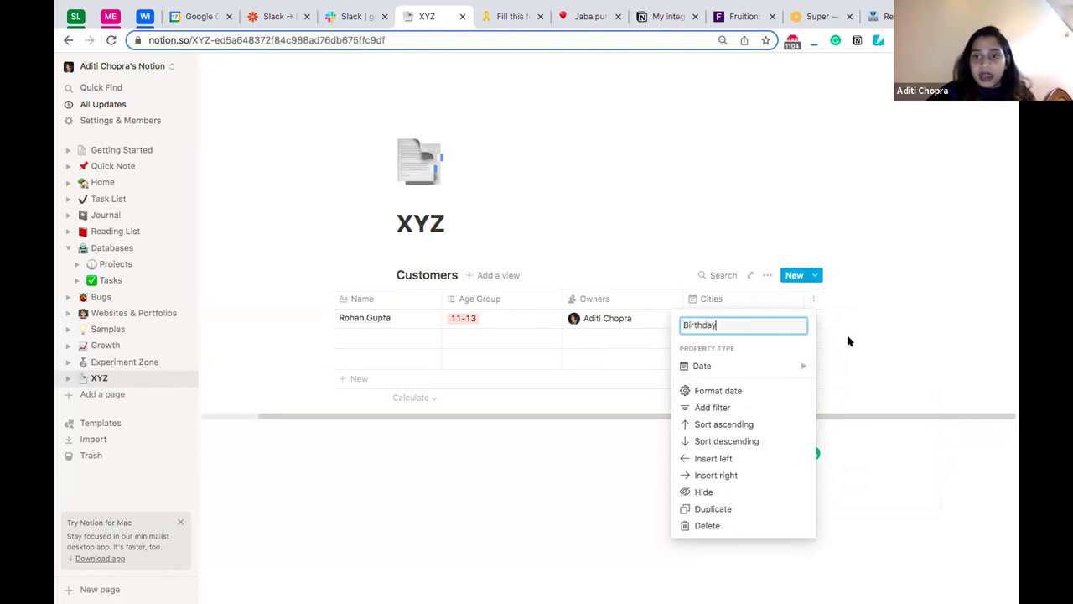
left_click(737, 366)
left_click(951, 343)
- Set the first customer's Birthday to December 17, 2021, leaving reminders unchanged
left_click(754, 322)
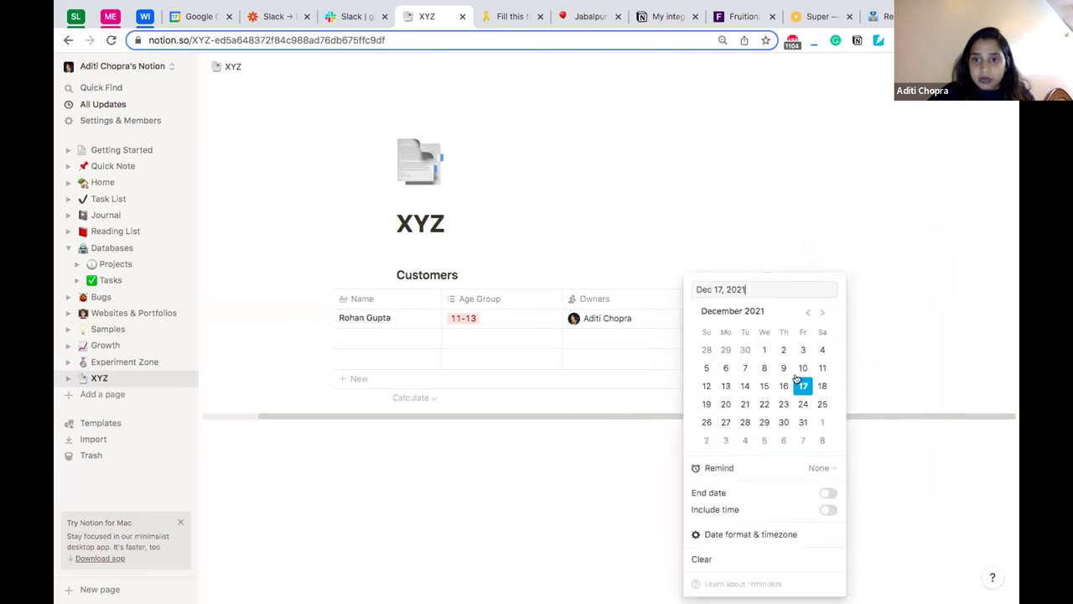
left_click(904, 361)
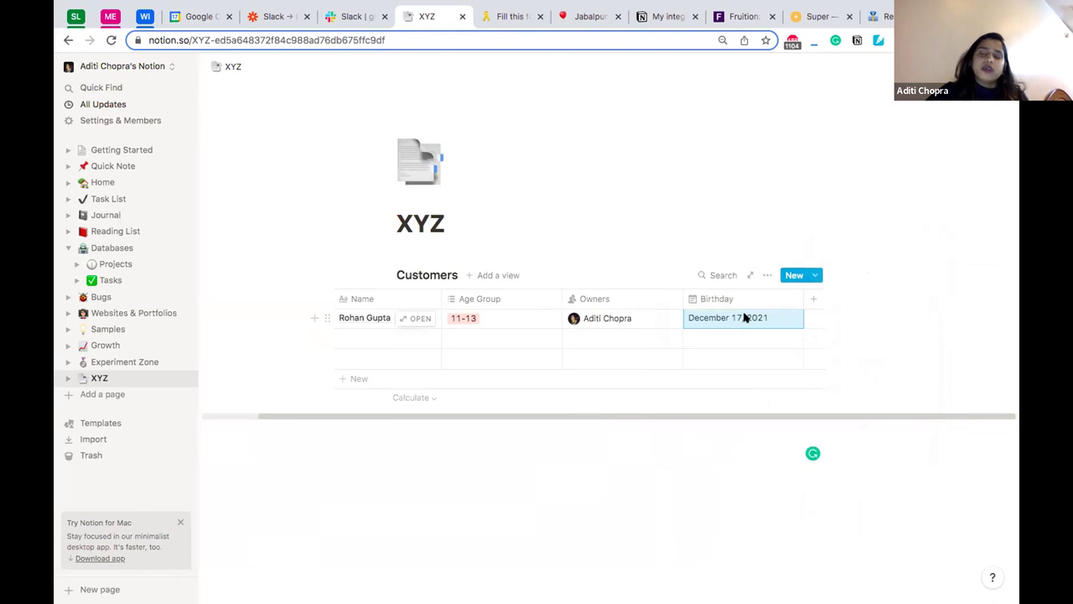
left_click(744, 317)
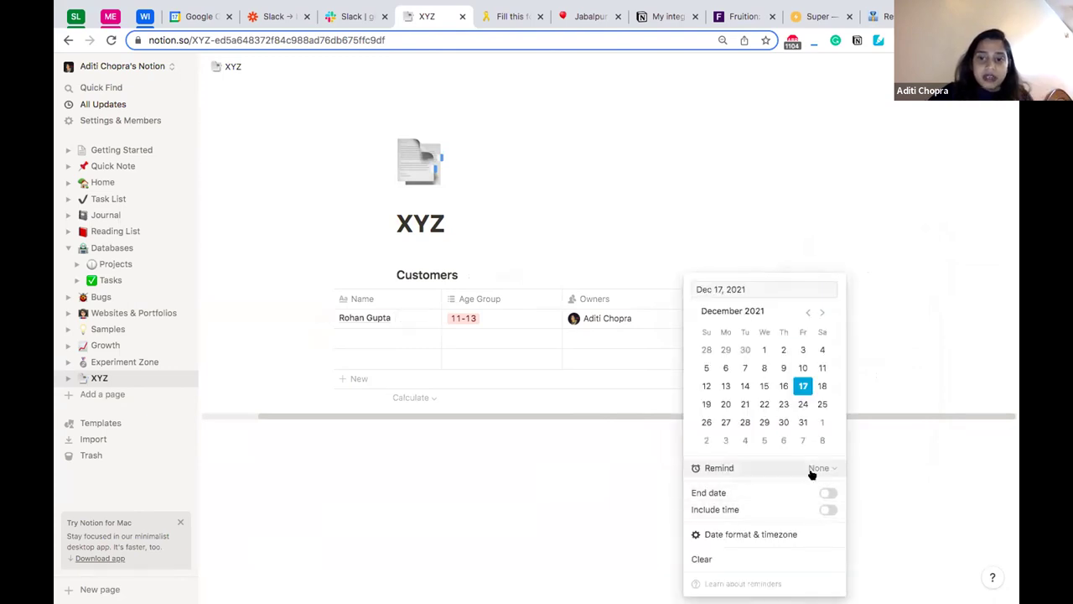
left_click(816, 468)
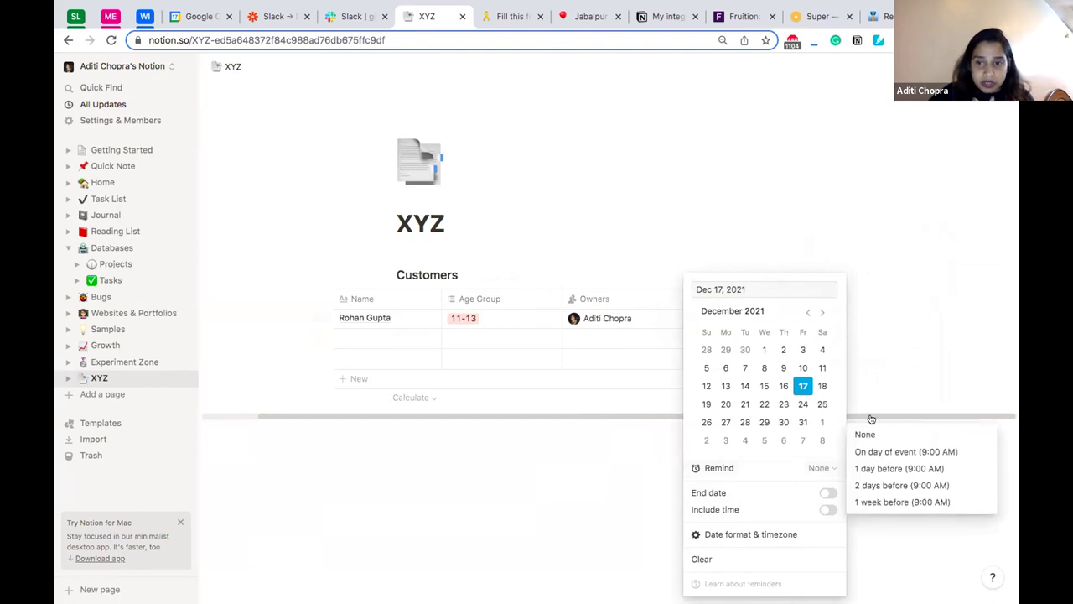
left_click(939, 339)
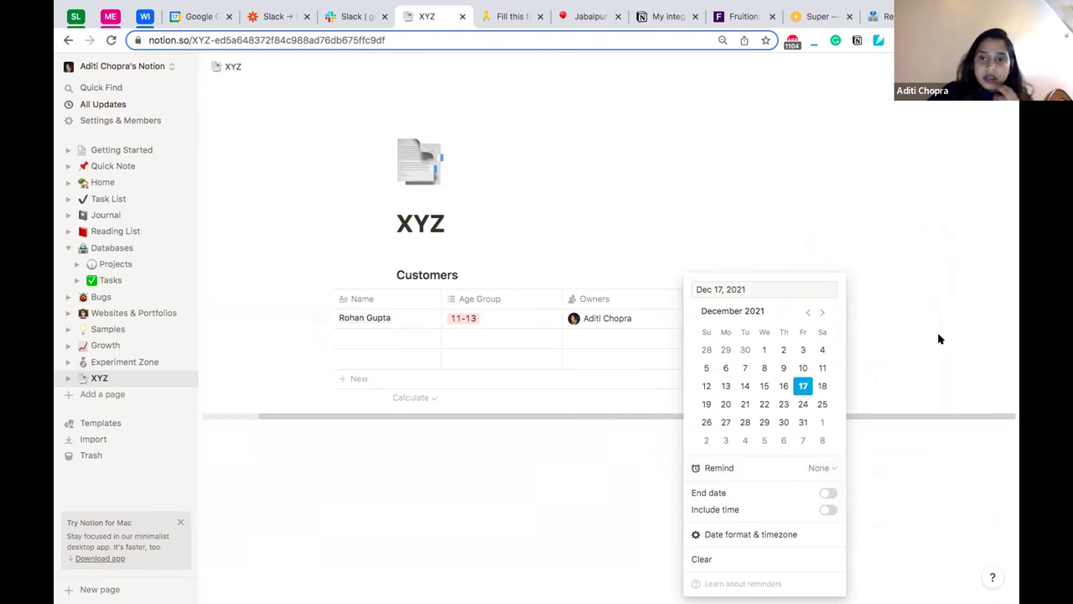
left_click(805, 247)
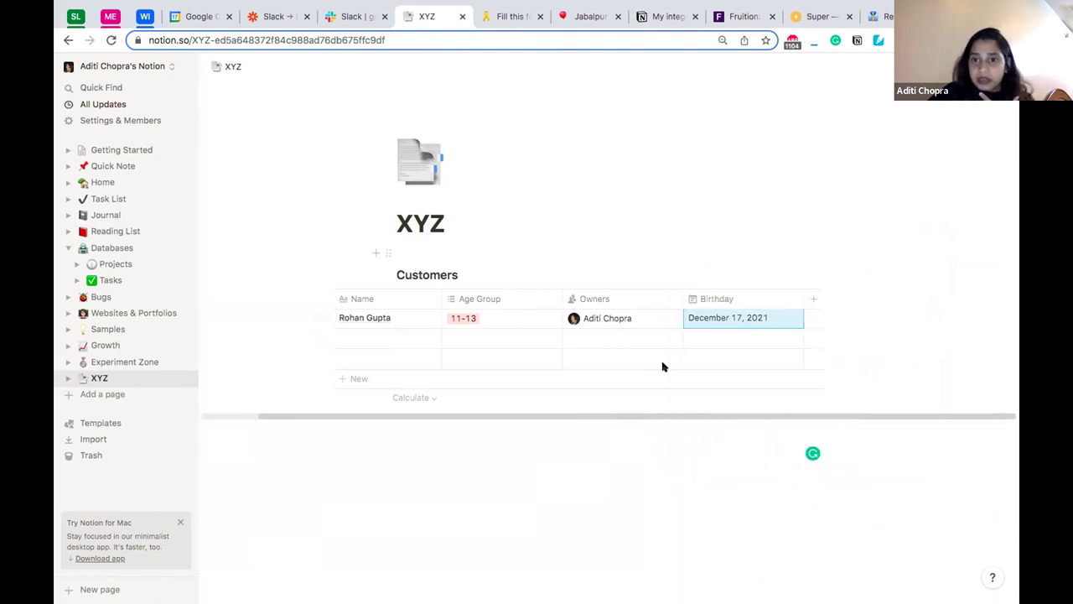
left_click(811, 302)
- Scroll the new column's property type list down to Formula without changing it
mouse_move(835, 365)
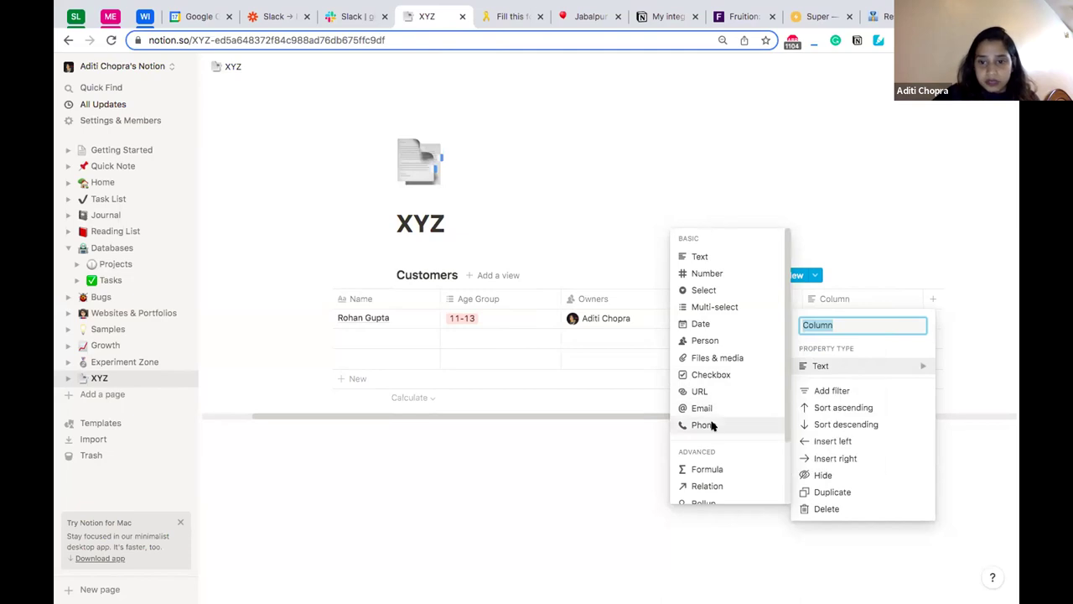
scroll(712, 427, "down", 1)
scroll(712, 429, "down", 1)
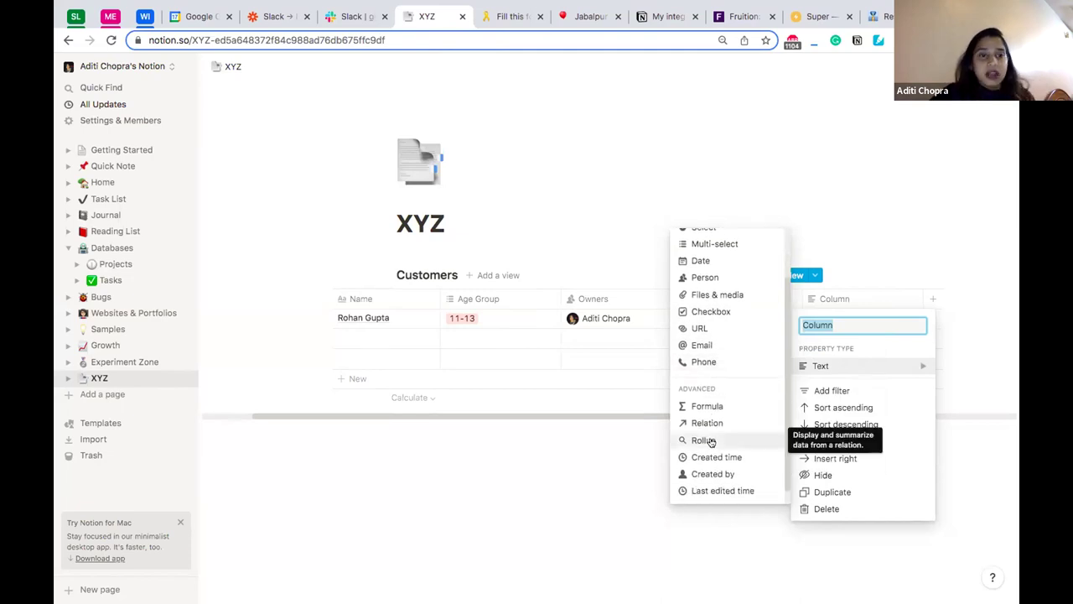
scroll(711, 442, "down", 1)
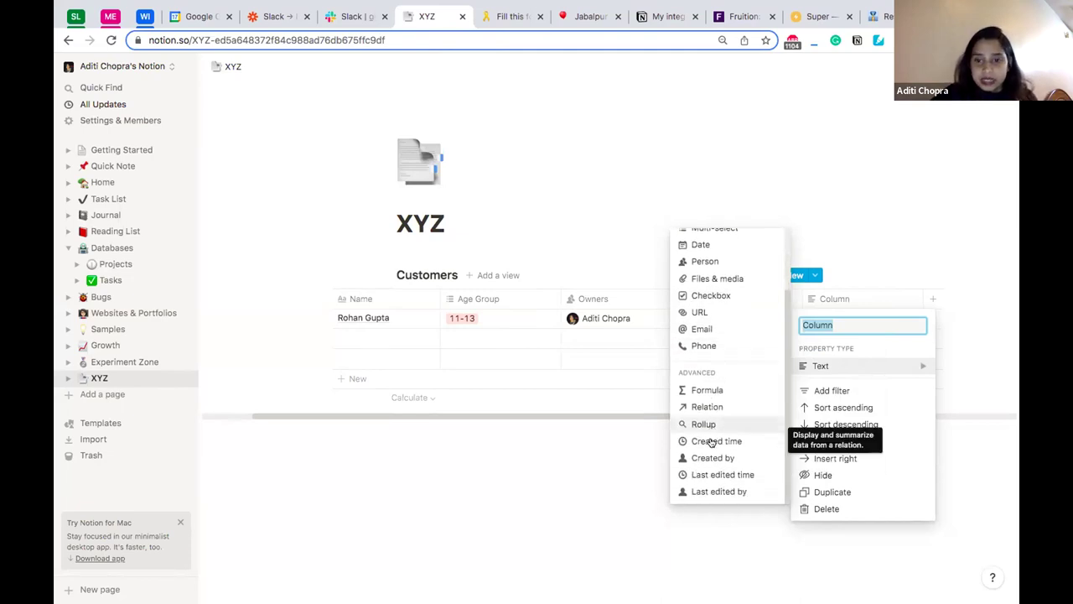
mouse_move(717, 391)
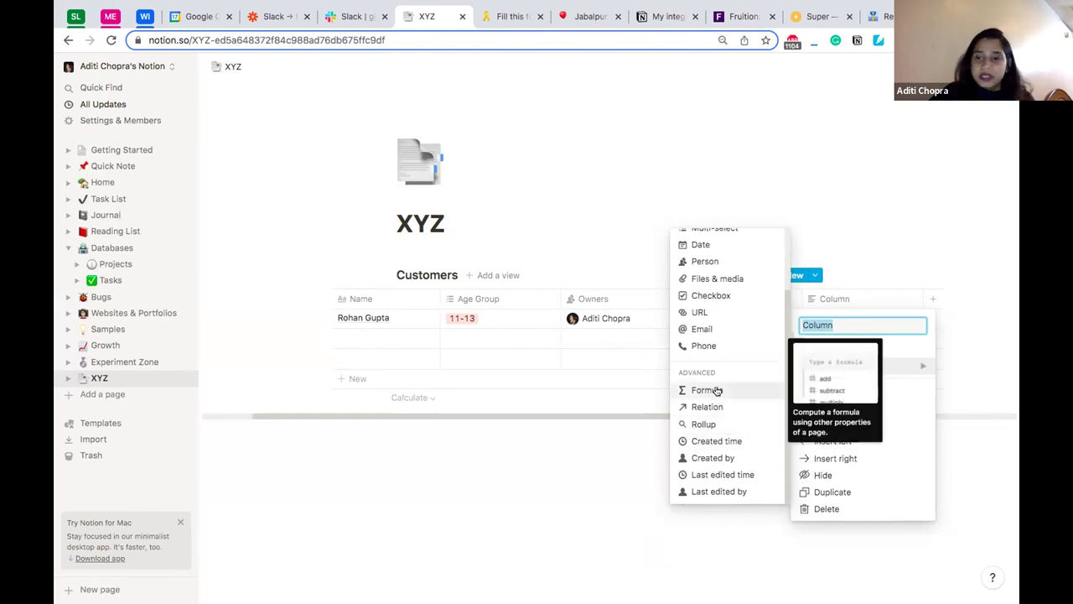
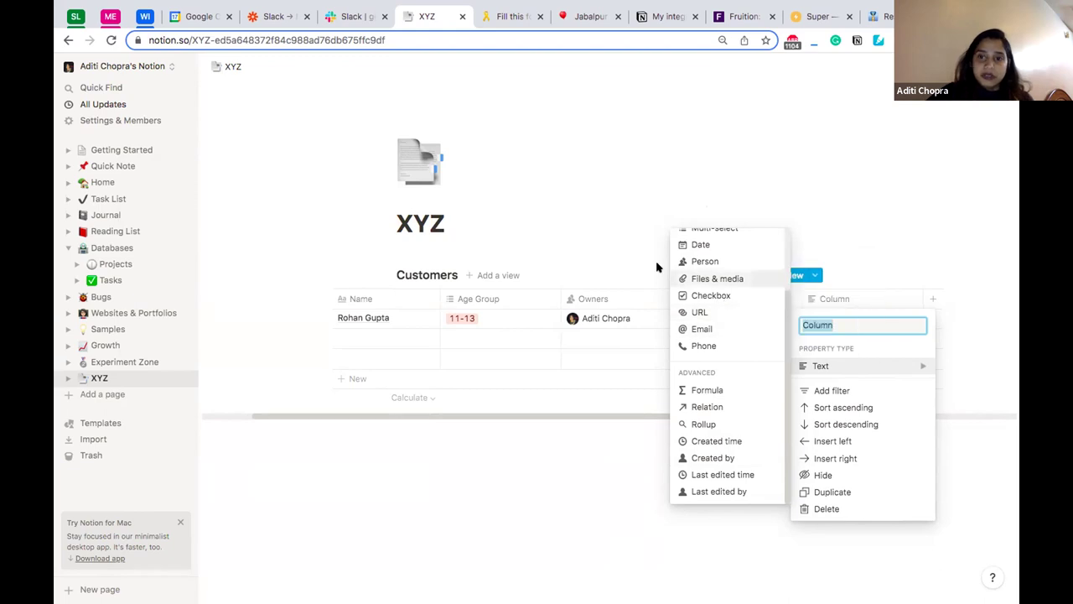
- Make the new Customers column a Checkbox property and rename it Status
left_click(713, 296)
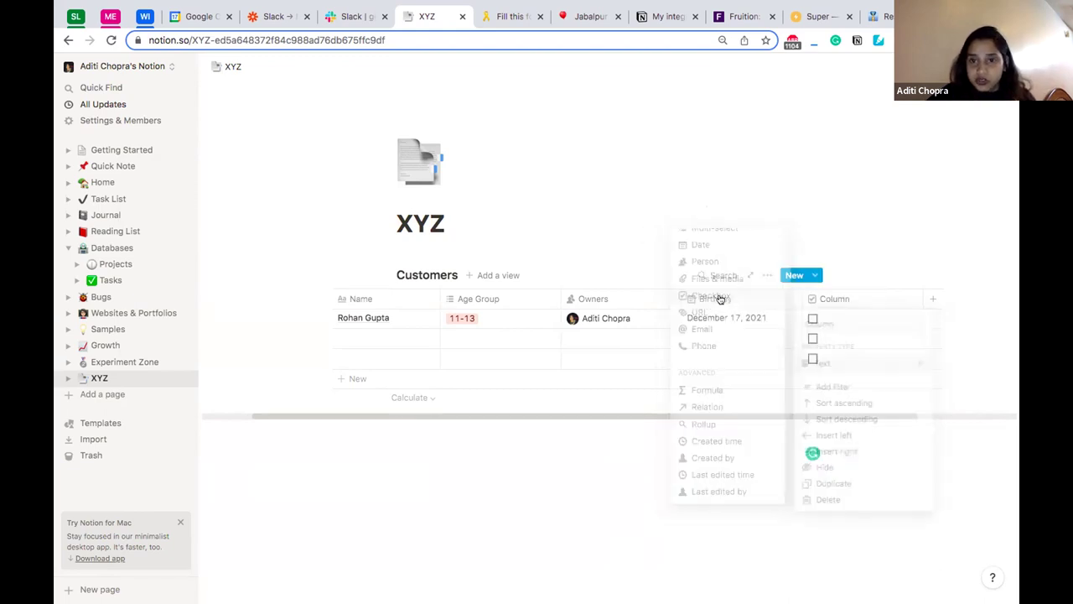
left_click(847, 303)
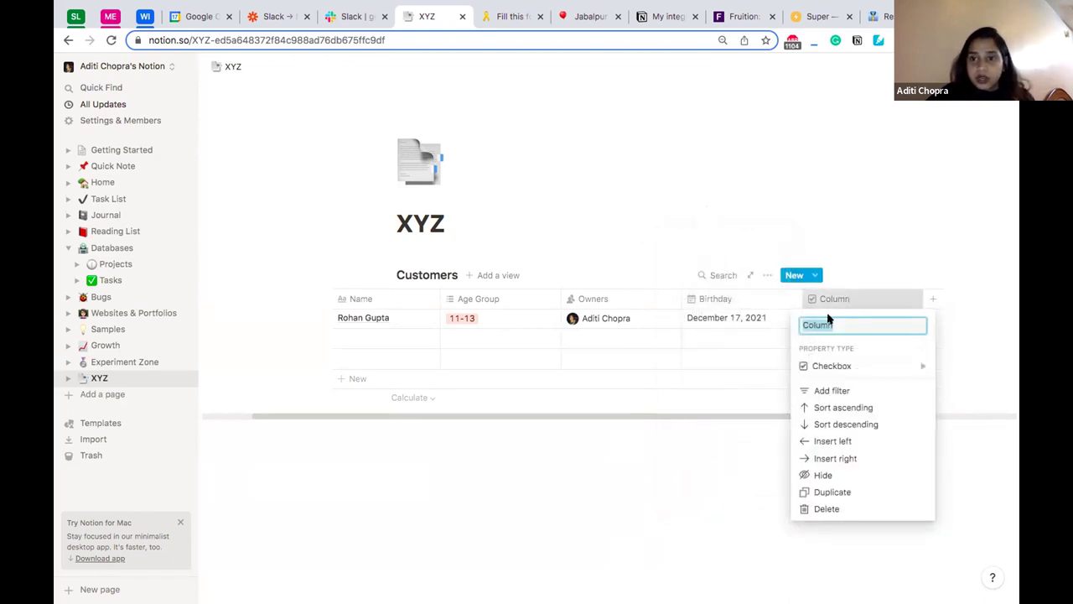
type("Status")
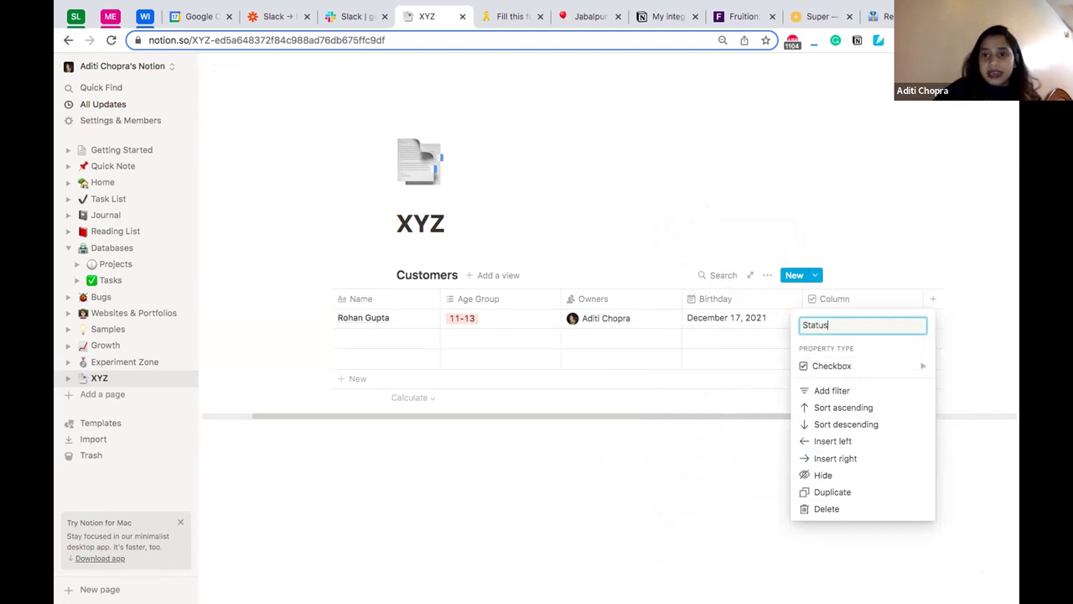
key("Return")
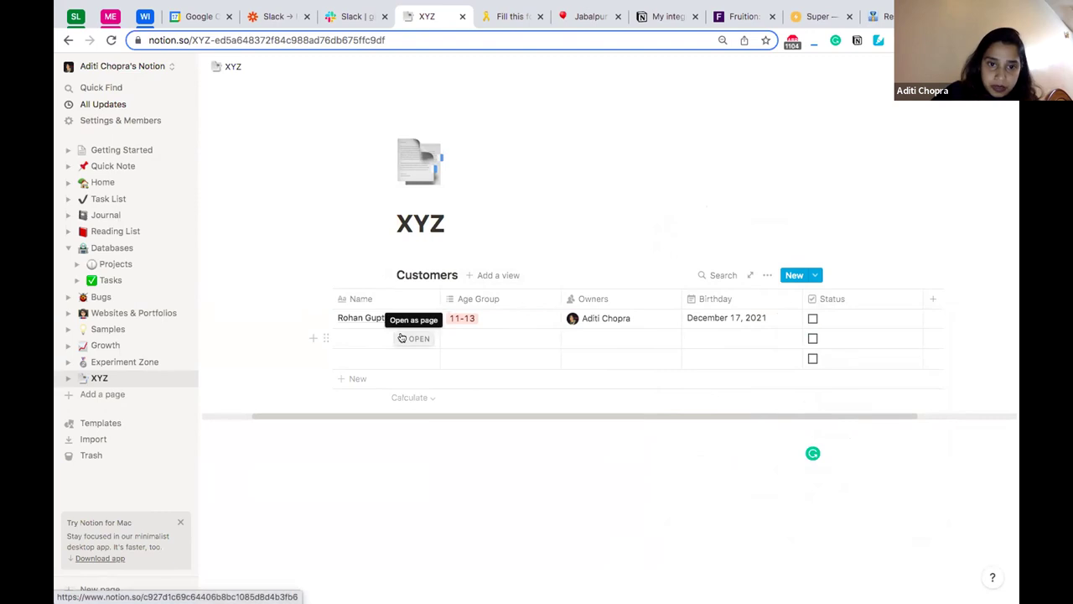
- In row two, enter the customer's name, set Age Group to Above 18, and assign an owner
left_click(376, 339)
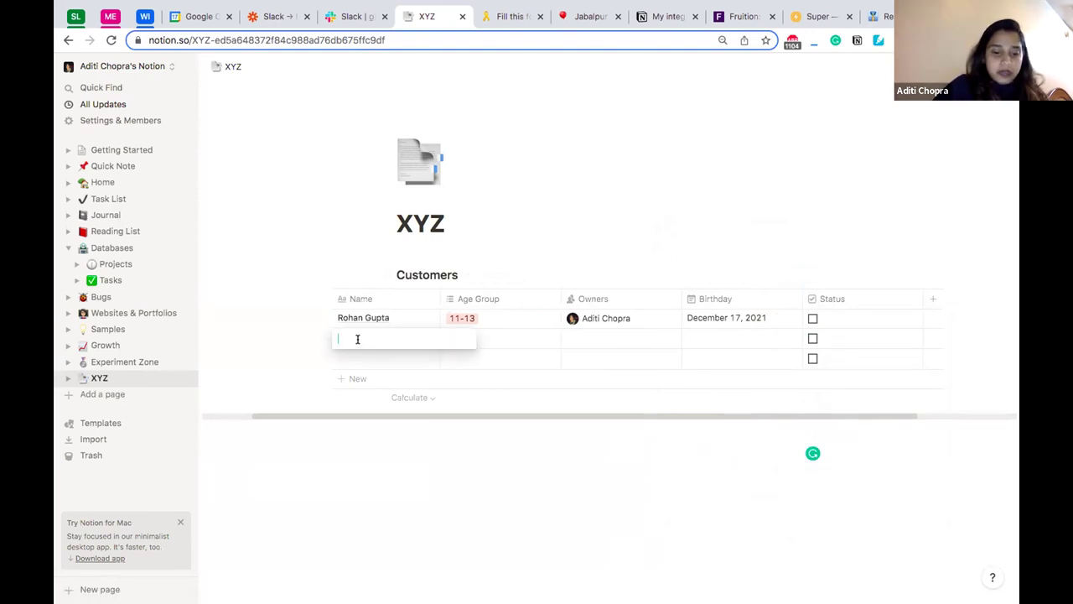
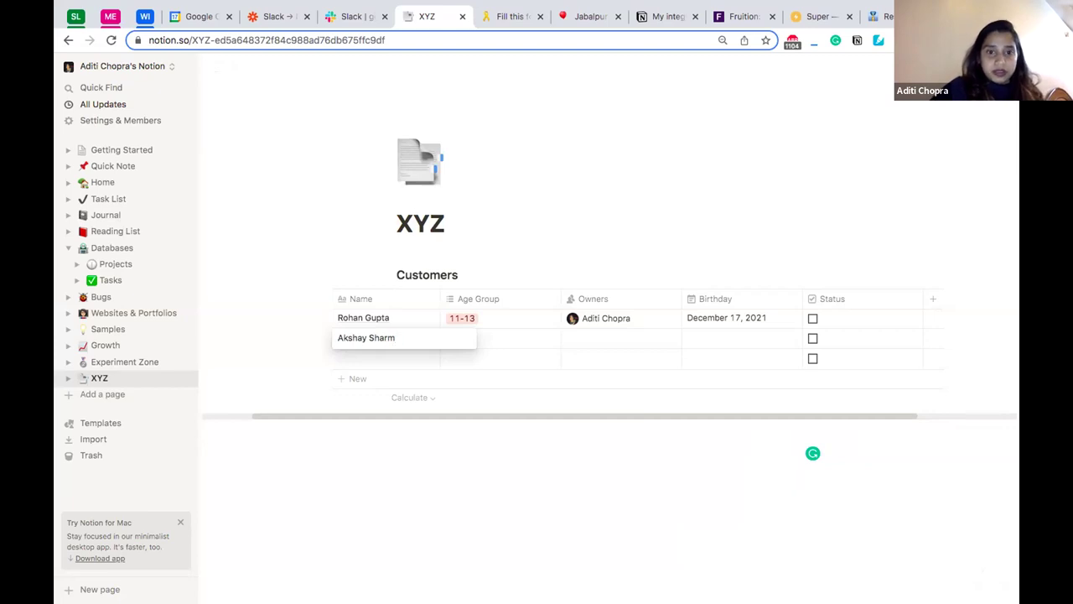
key("Escape")
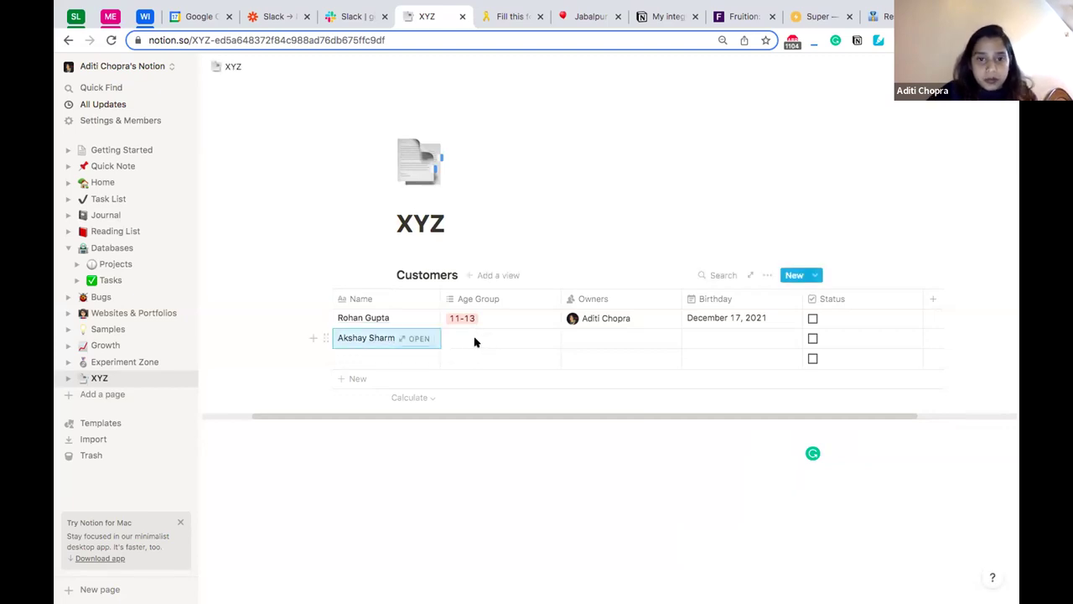
left_click(474, 341)
left_click(469, 410)
key("Escape")
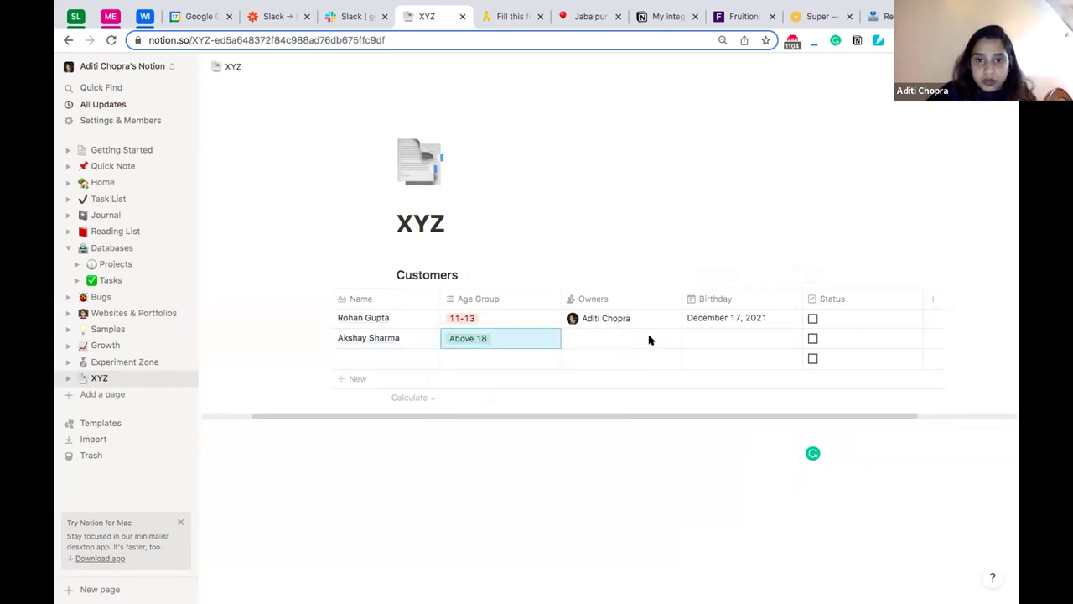
left_click(648, 337)
left_click(612, 373)
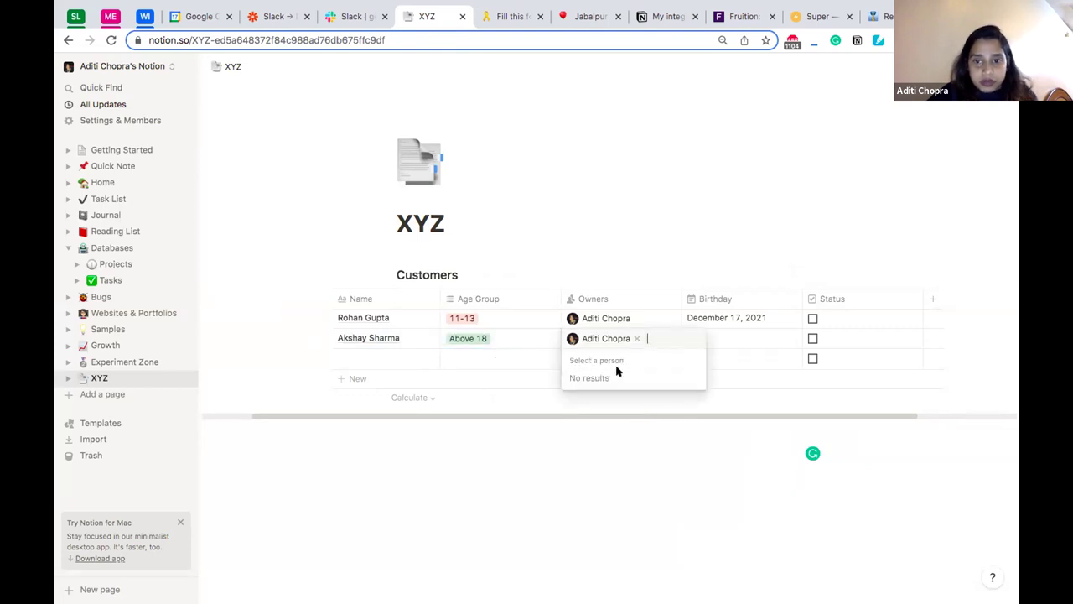
left_click(735, 339)
- Set the second customer's Birthday to November 15, 2021 and tick Status
left_click(735, 339)
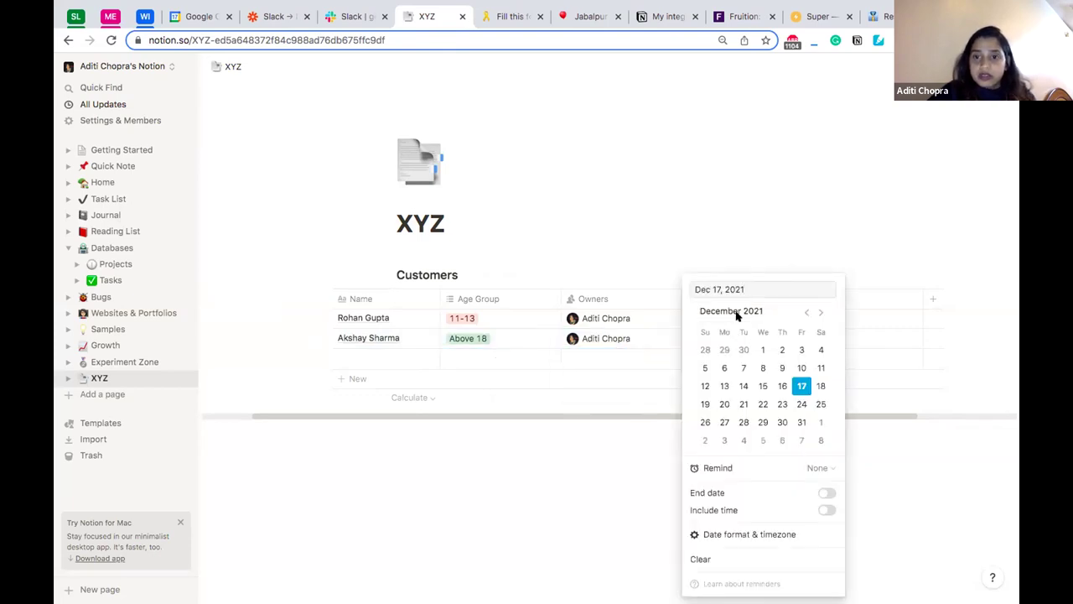
left_click(804, 314)
left_click(722, 384)
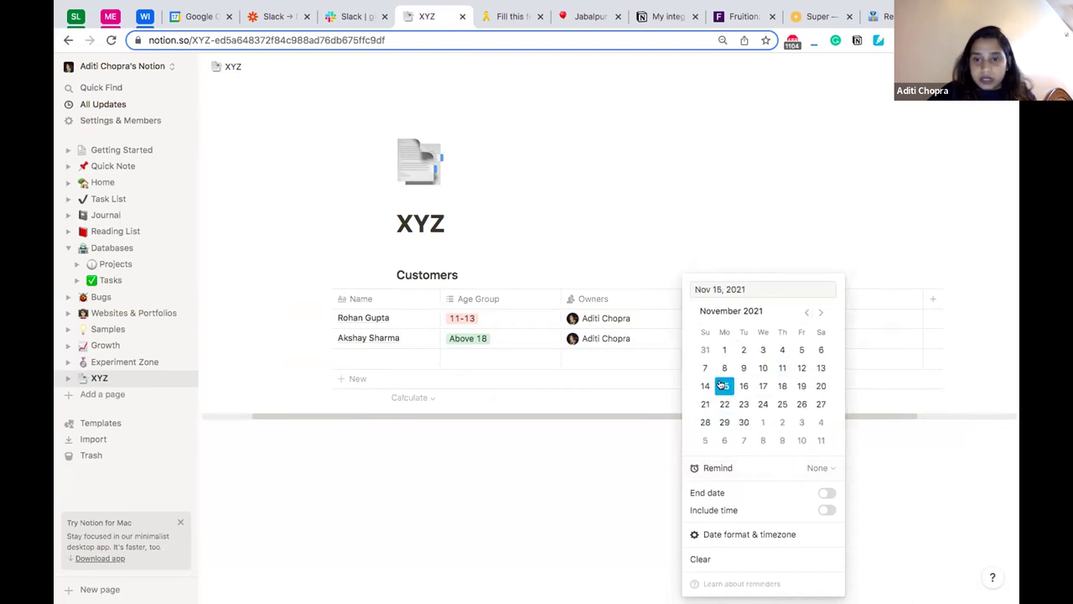
key("Escape")
left_click(812, 339)
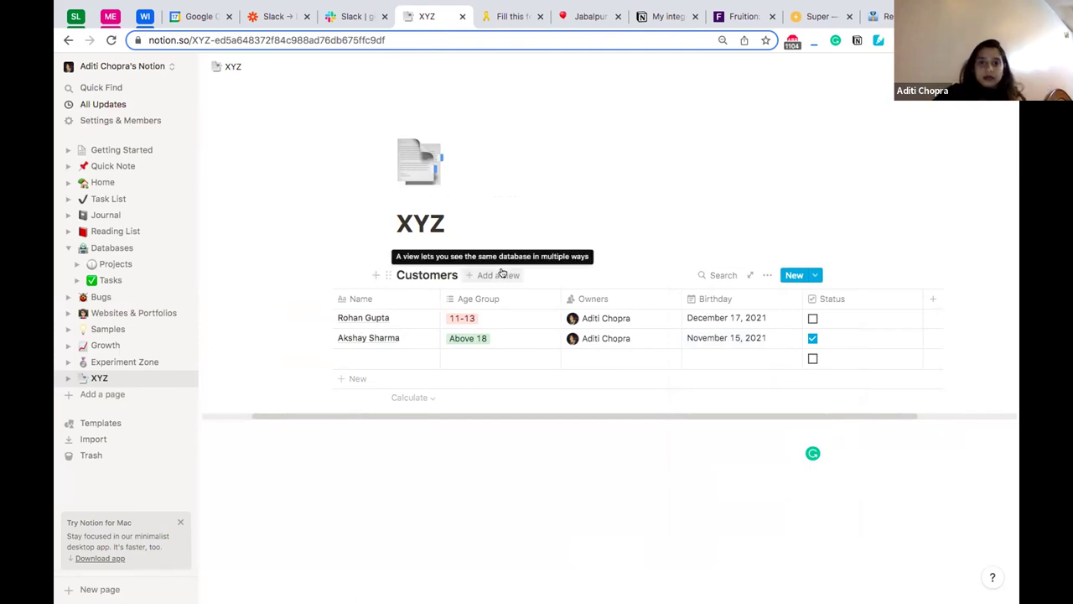
- Add a new Select property column named Onboarding to the Customers table
scroll(850, 314, "right", 2)
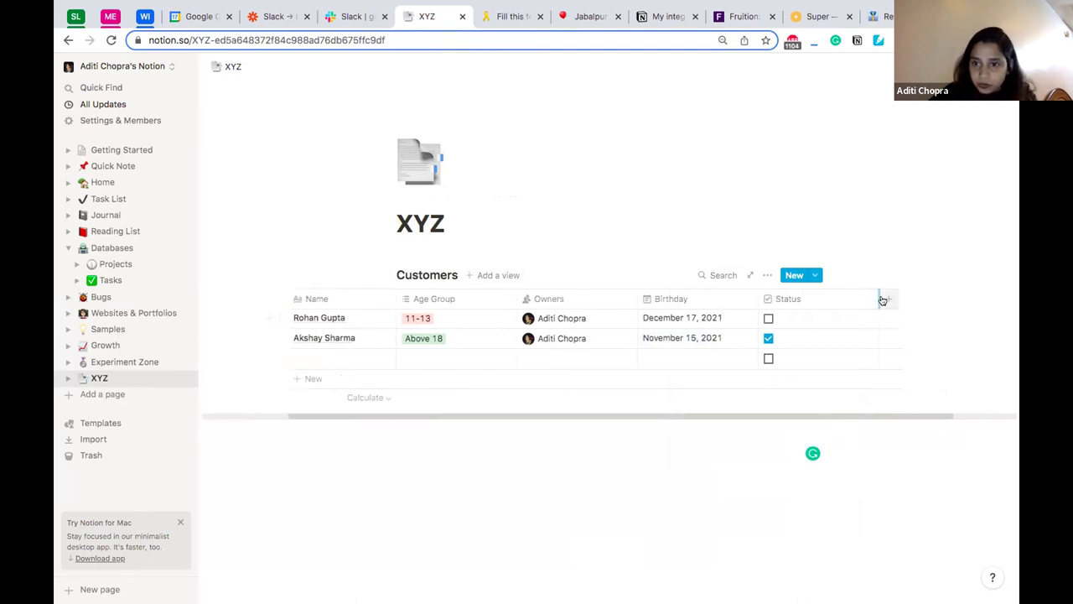
scroll(835, 299, "right", 2)
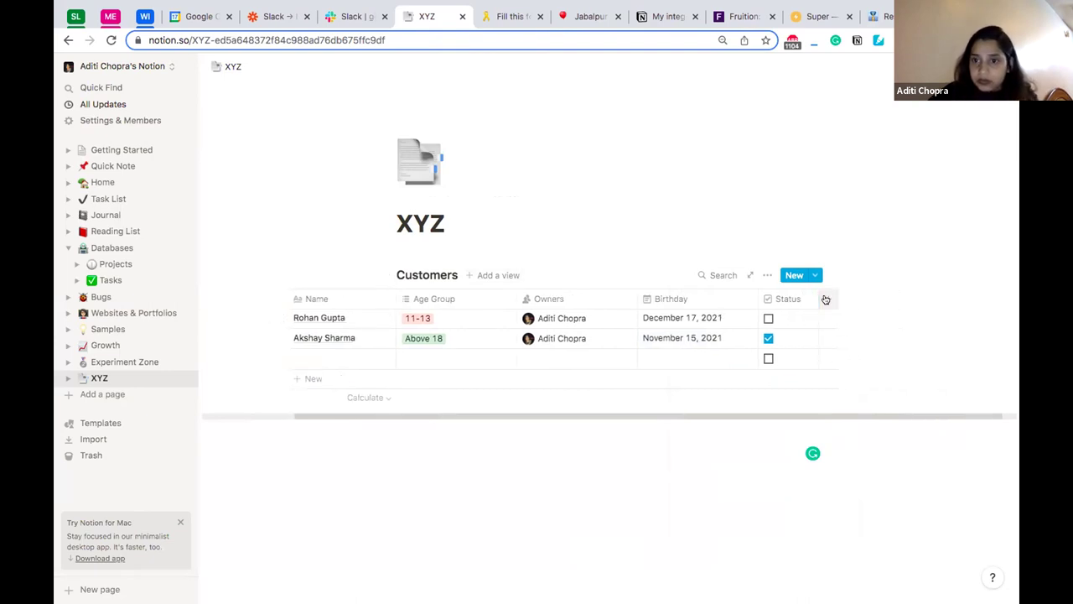
left_click(825, 299)
type("Onboarding")
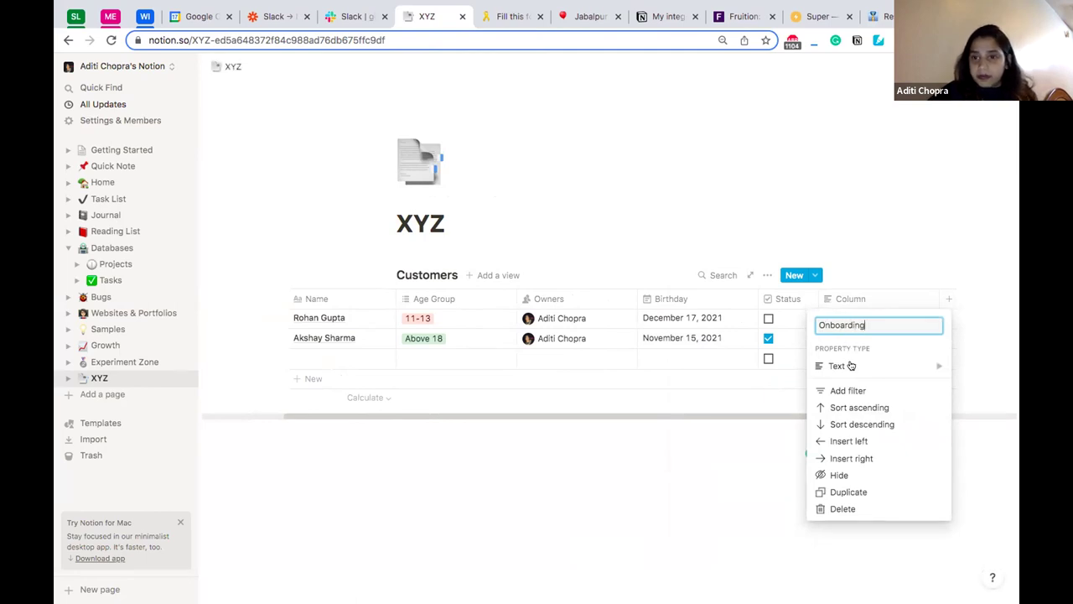
left_click(851, 365)
left_click(749, 291)
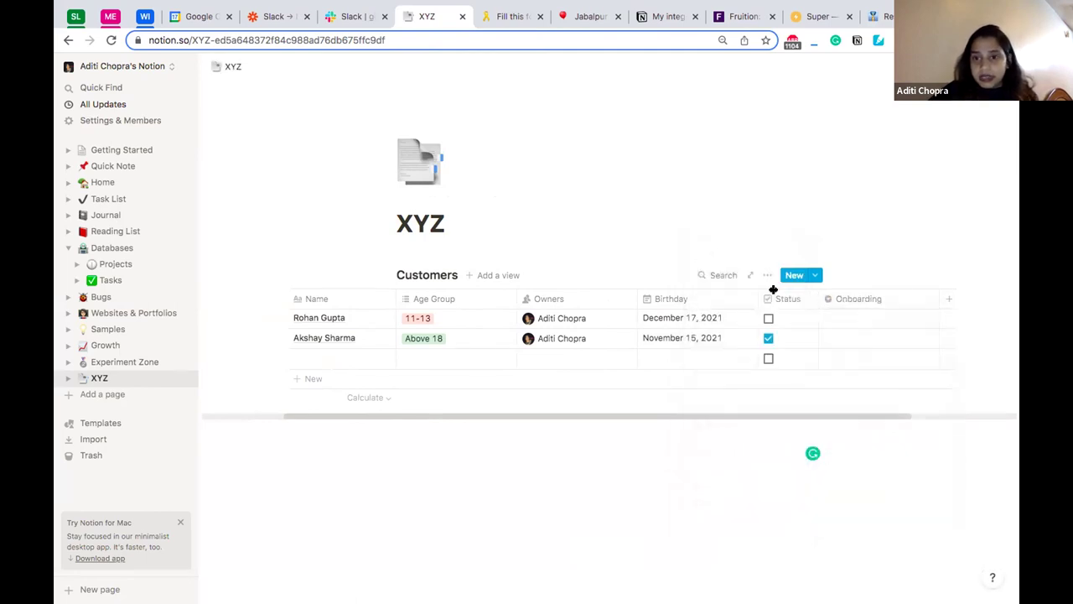
- Tag the first customer Onboarded and the second Onboarding in process
left_click(850, 320)
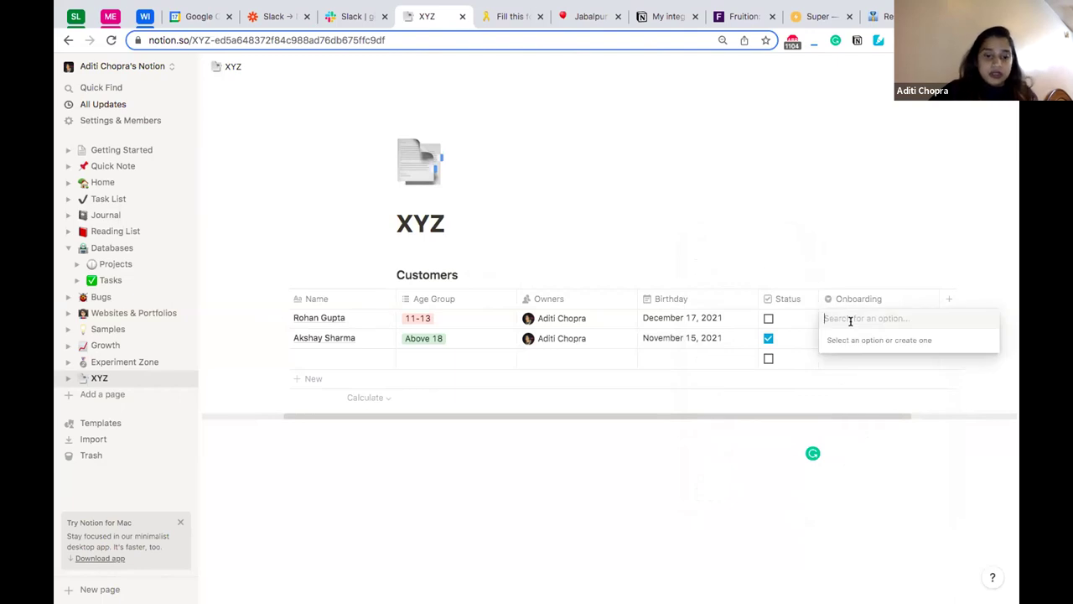
type("Onbo")
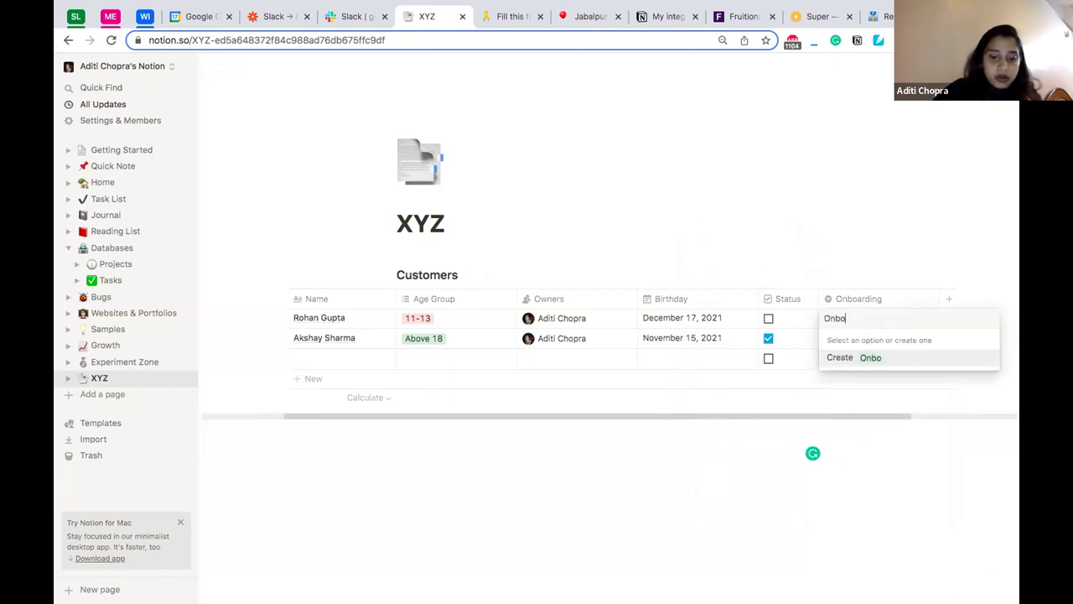
type("arded")
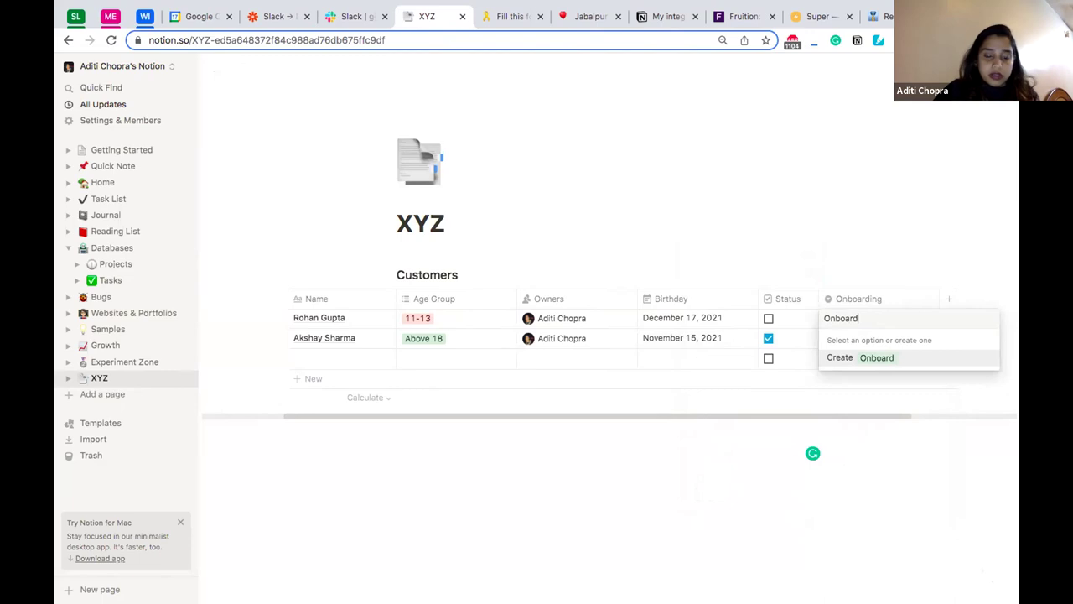
left_click(891, 358)
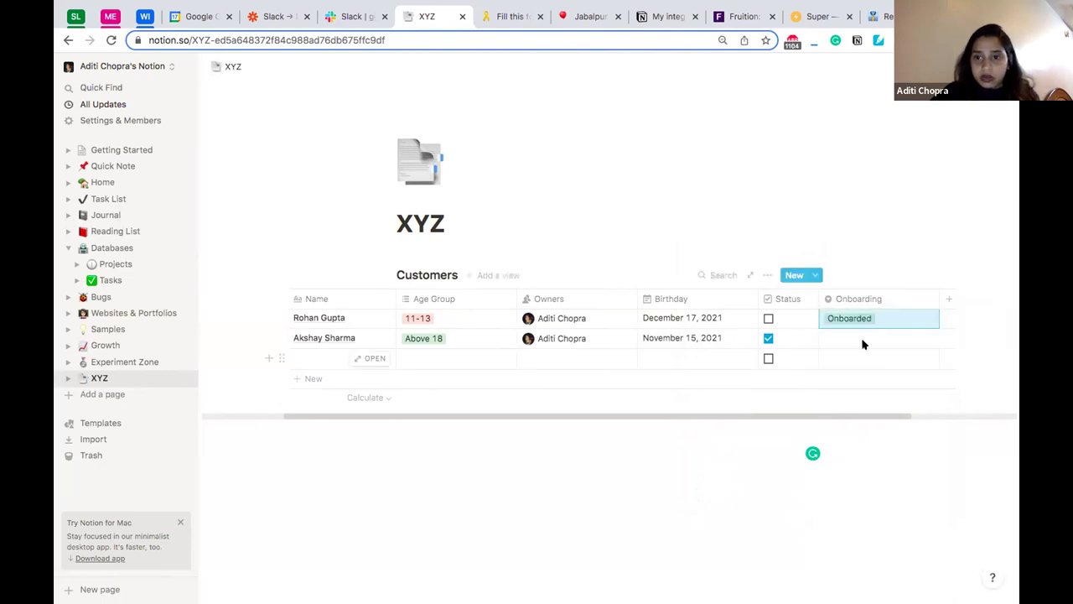
left_click(863, 339)
type("On")
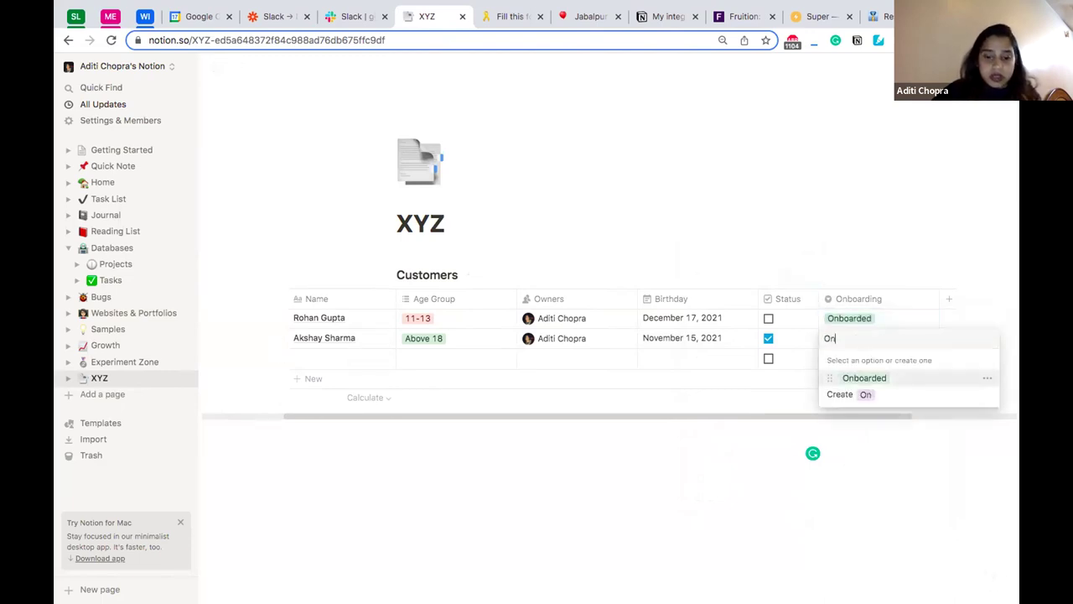
type("boarding i")
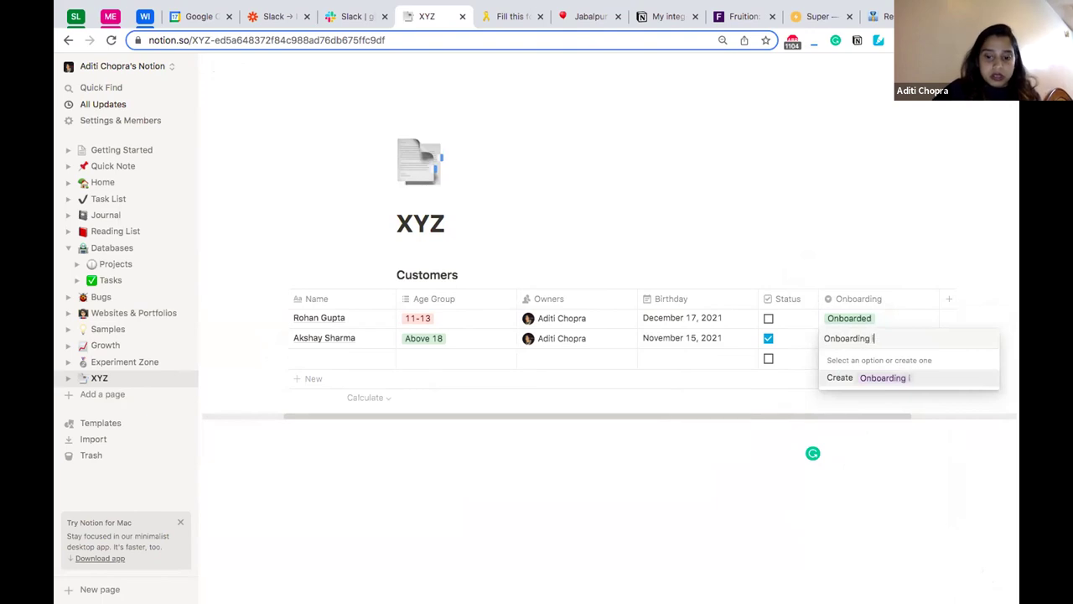
type("n process")
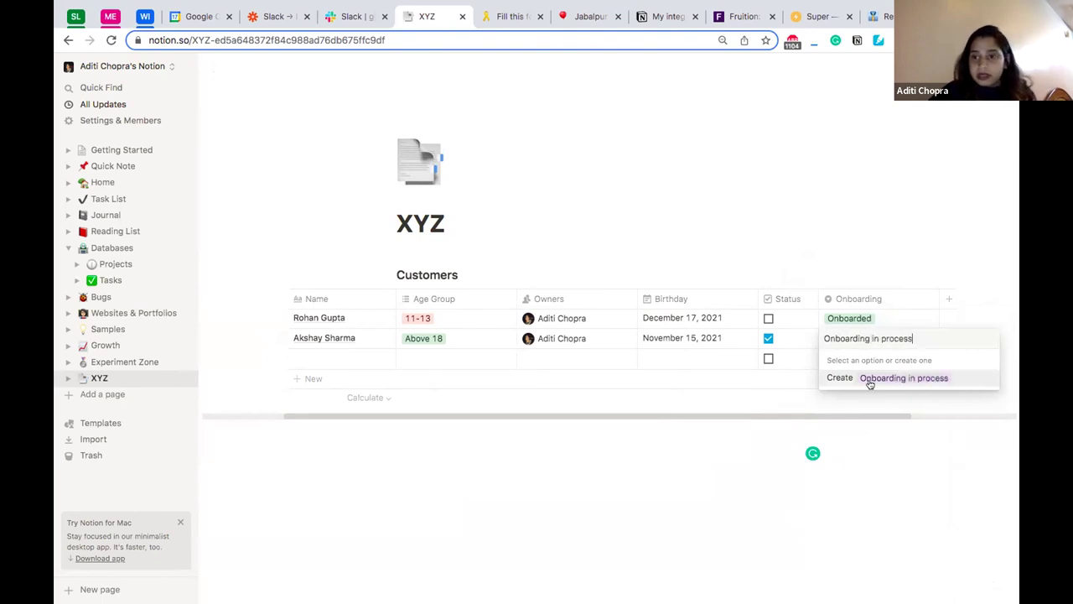
left_click(869, 378)
left_click(760, 232)
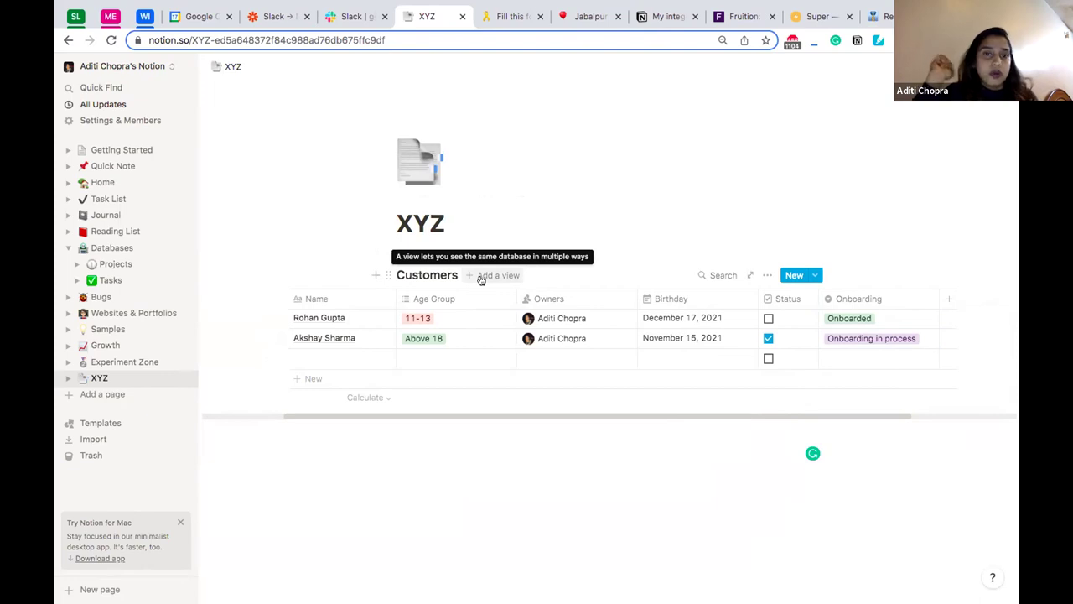
- Add a filter rule Onboarding is Onboarded to the Customers table view
left_click(763, 275)
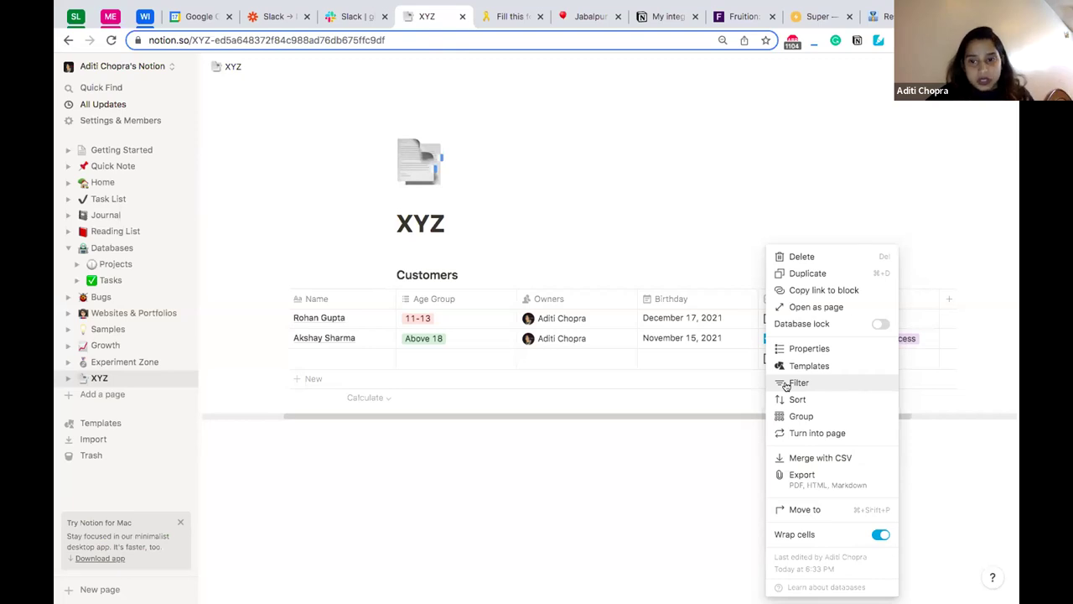
left_click(786, 384)
left_click(555, 386)
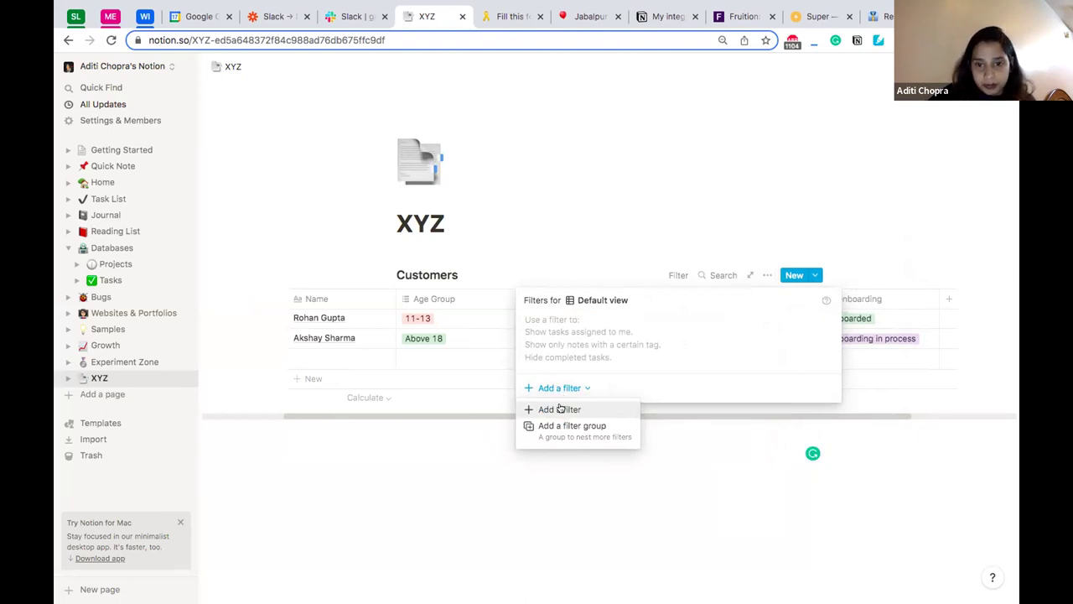
left_click(560, 409)
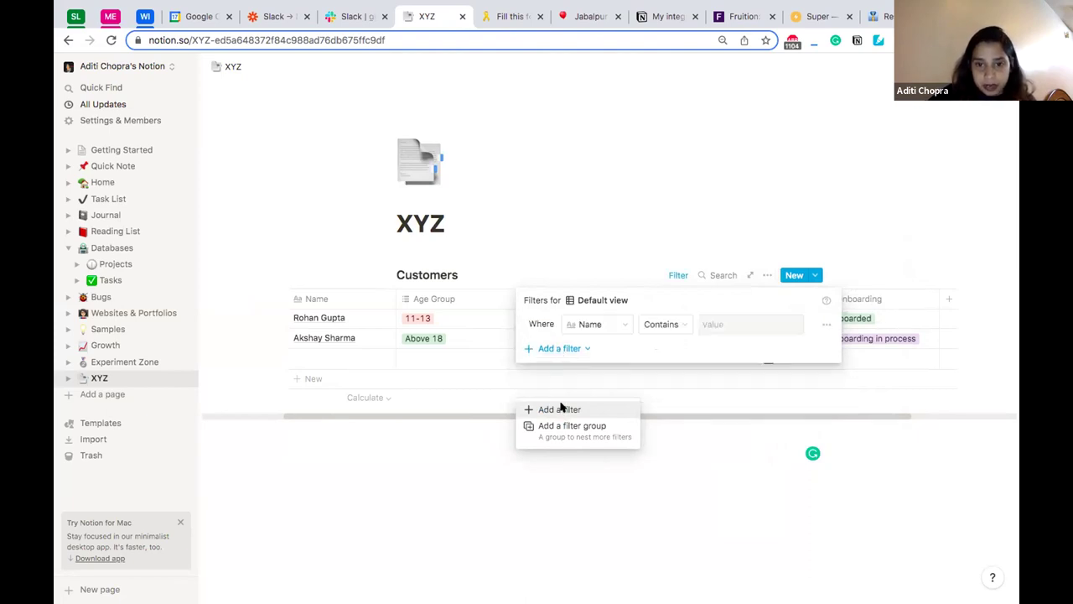
left_click(593, 323)
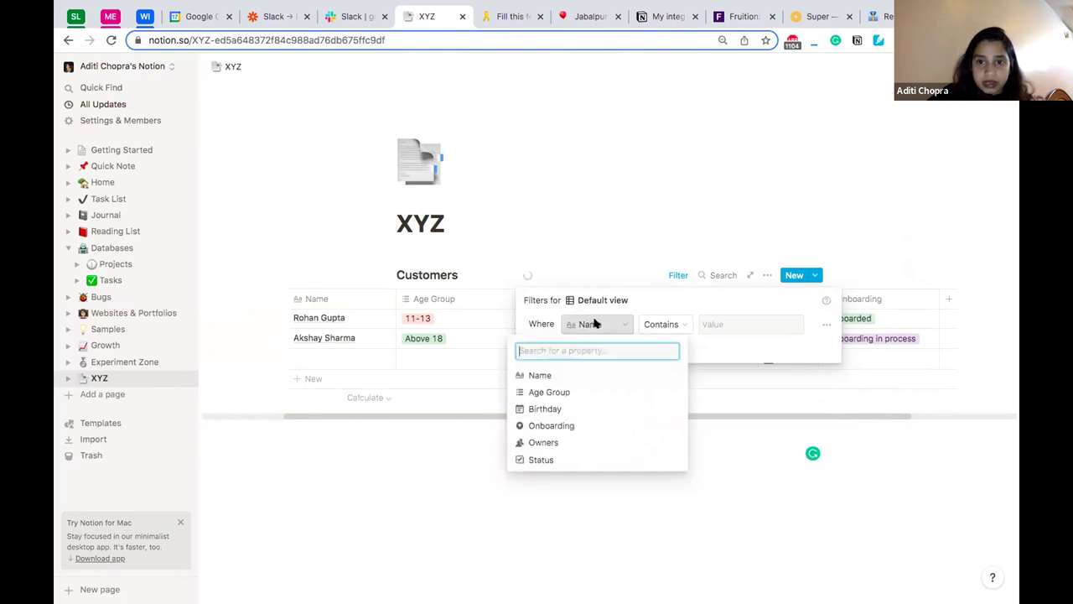
left_click(556, 426)
left_click(698, 323)
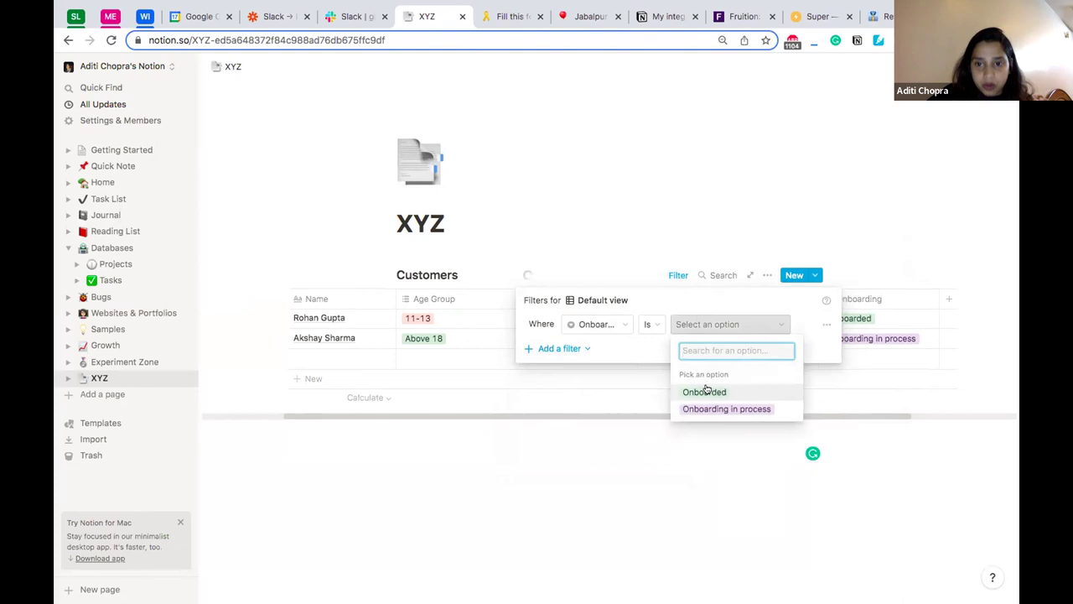
left_click(707, 391)
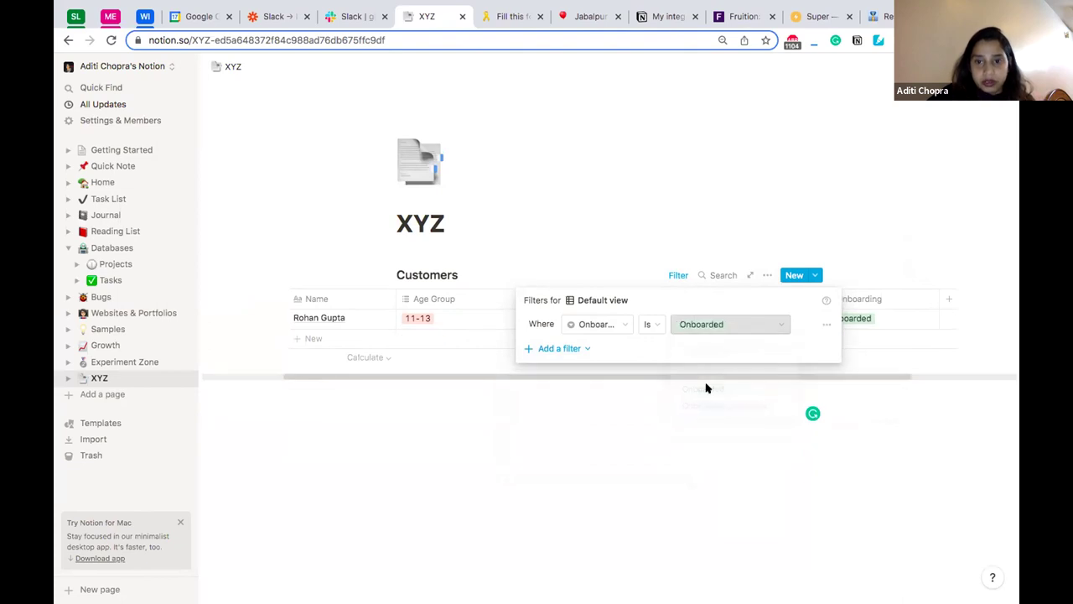
left_click(682, 178)
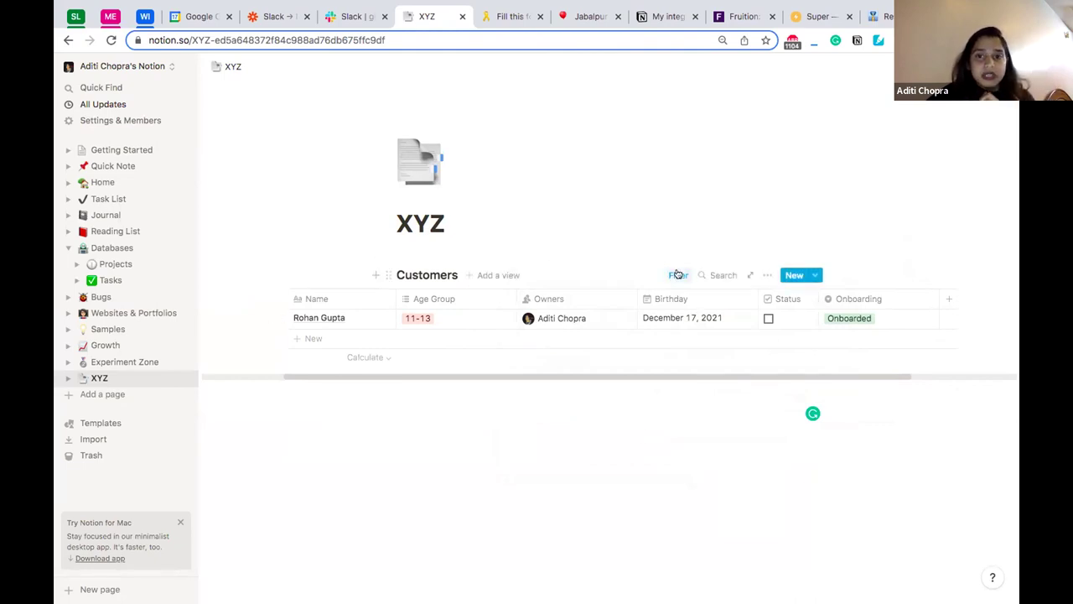
- Add a nested filter group with Age Group set to 14-18
left_click(677, 274)
left_click(559, 349)
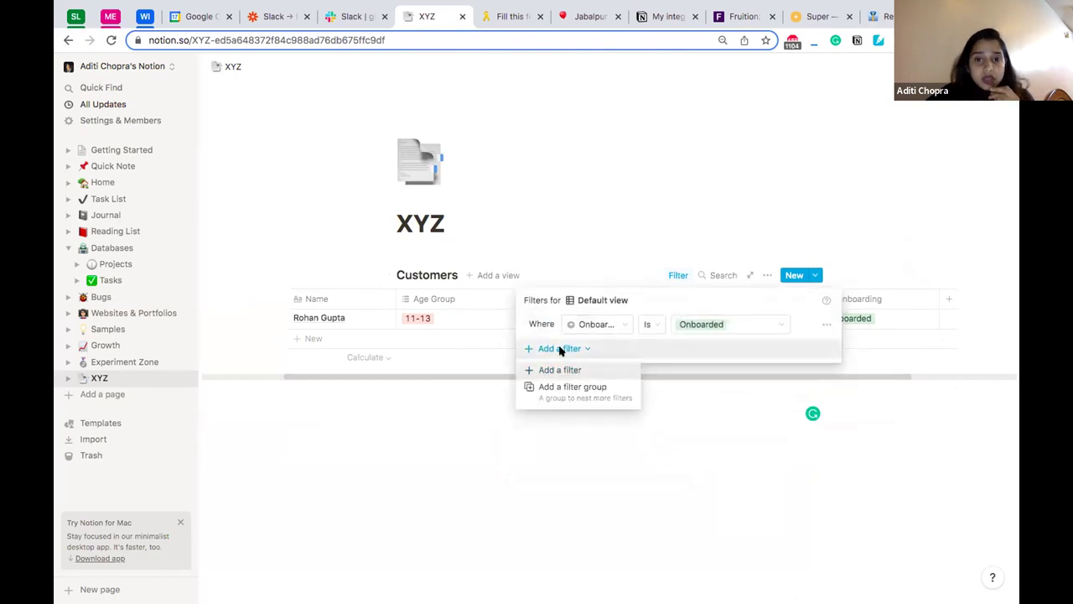
left_click(559, 391)
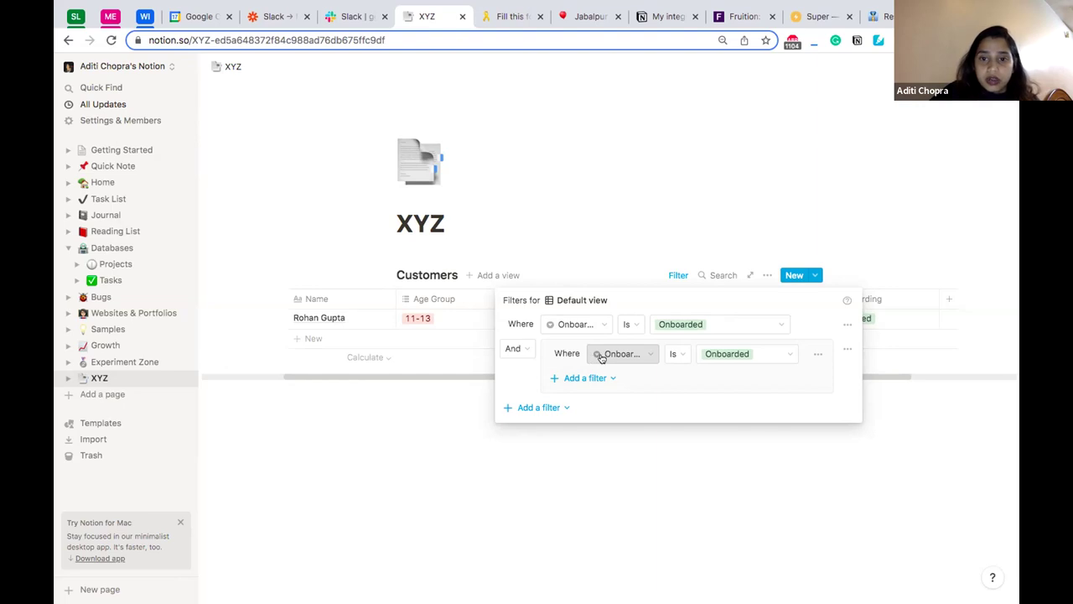
left_click(603, 357)
left_click(582, 424)
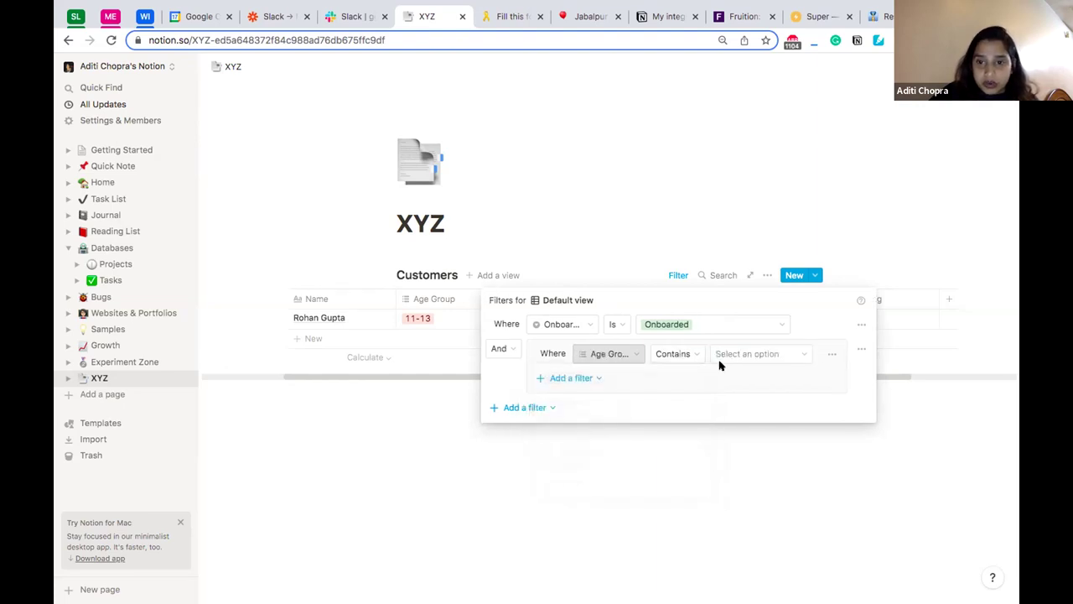
left_click(729, 359)
left_click(731, 436)
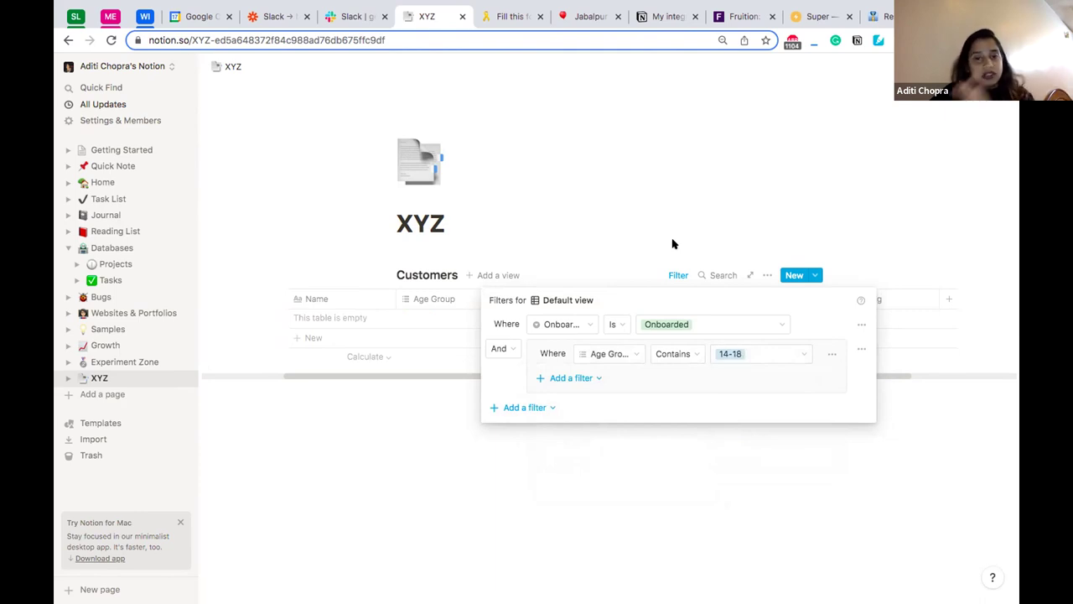
- Remove both the Onboarded filter and the Age Group filter group
left_click(861, 327)
left_click(855, 345)
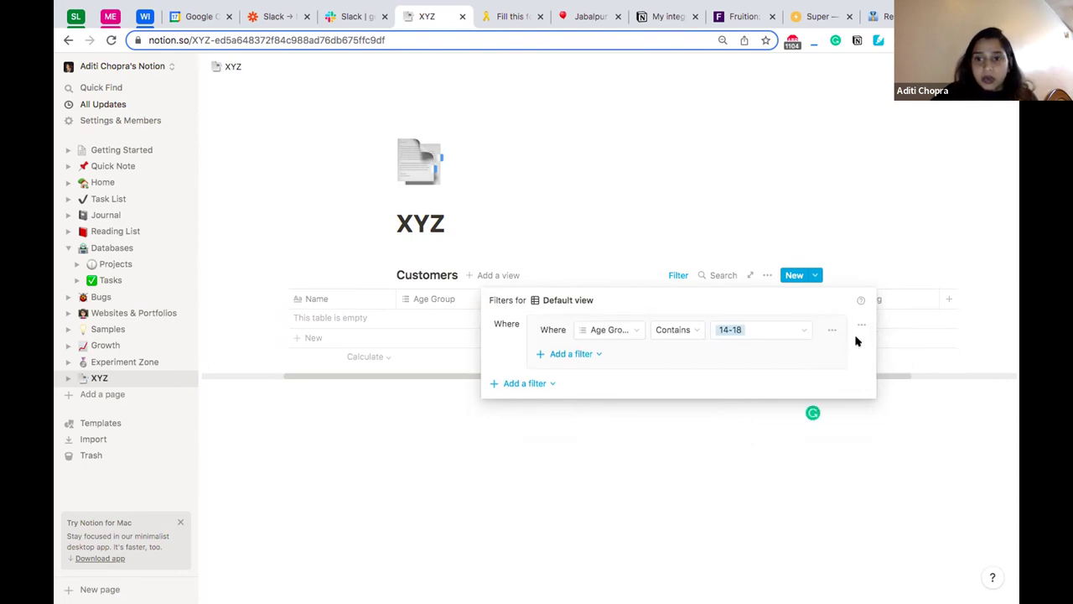
left_click(861, 329)
left_click(845, 347)
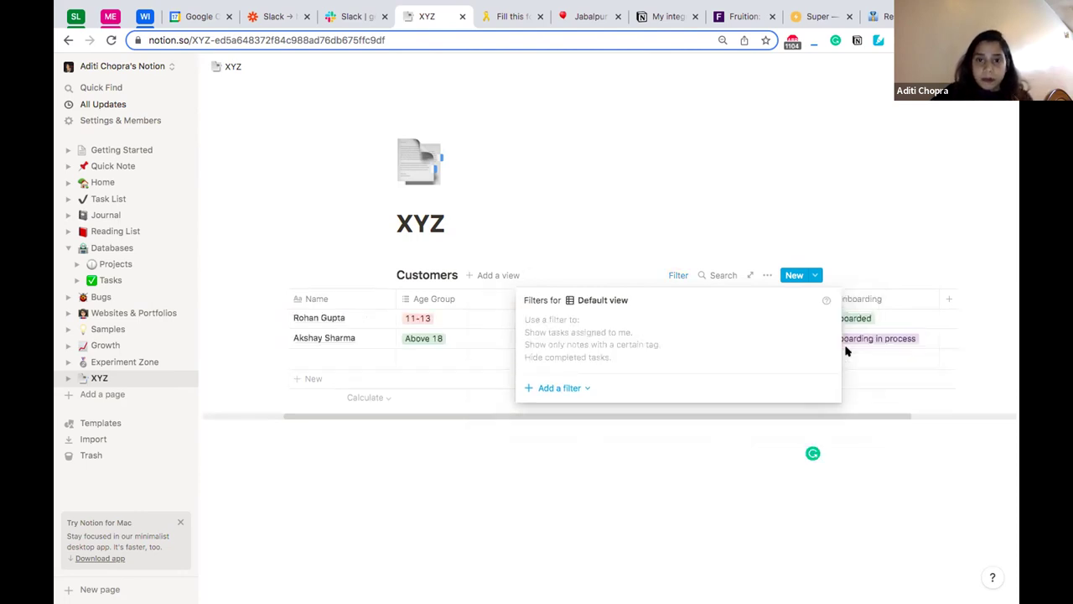
left_click(618, 196)
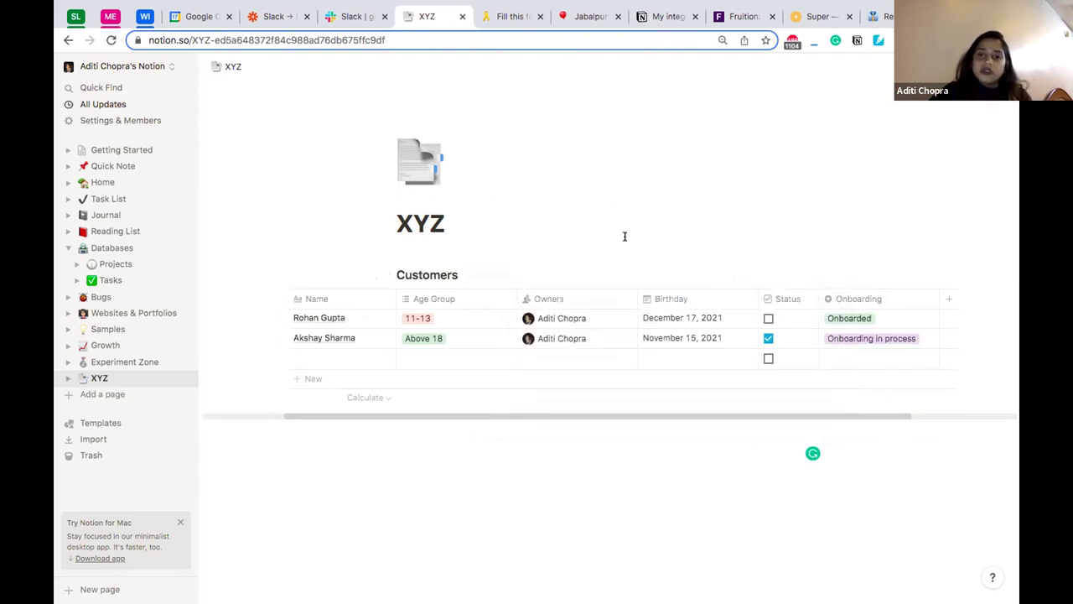
- Create a new Board view of the Customers database
left_click(490, 275)
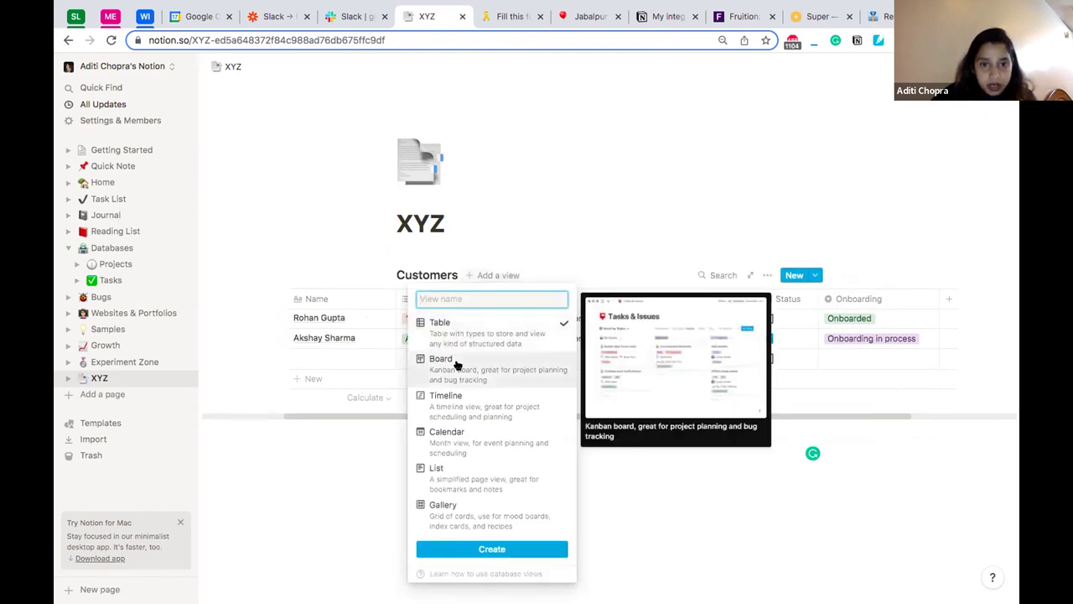
left_click(458, 364)
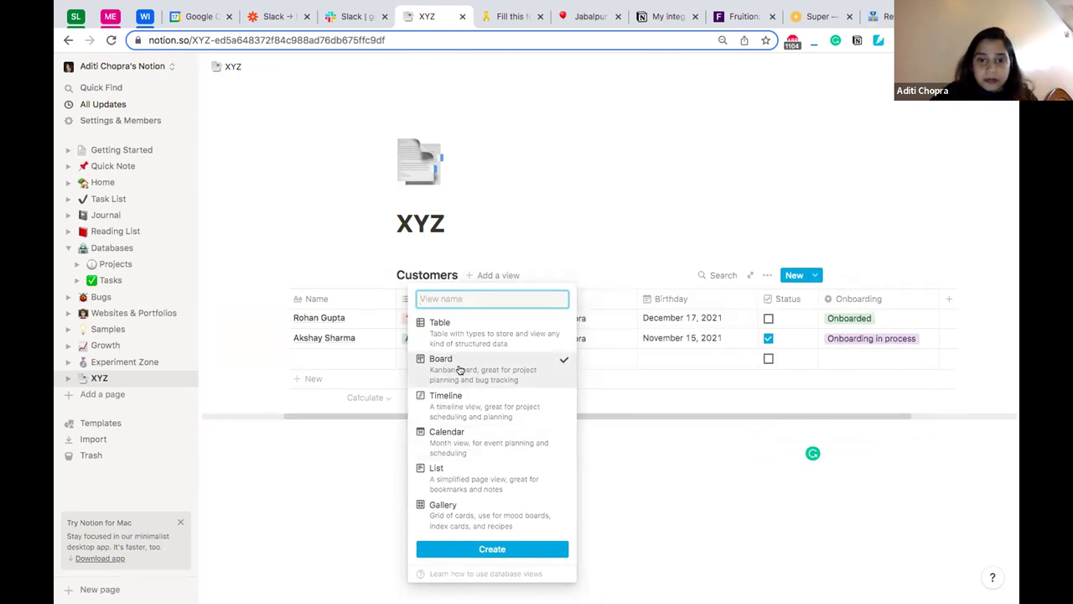
left_click(472, 547)
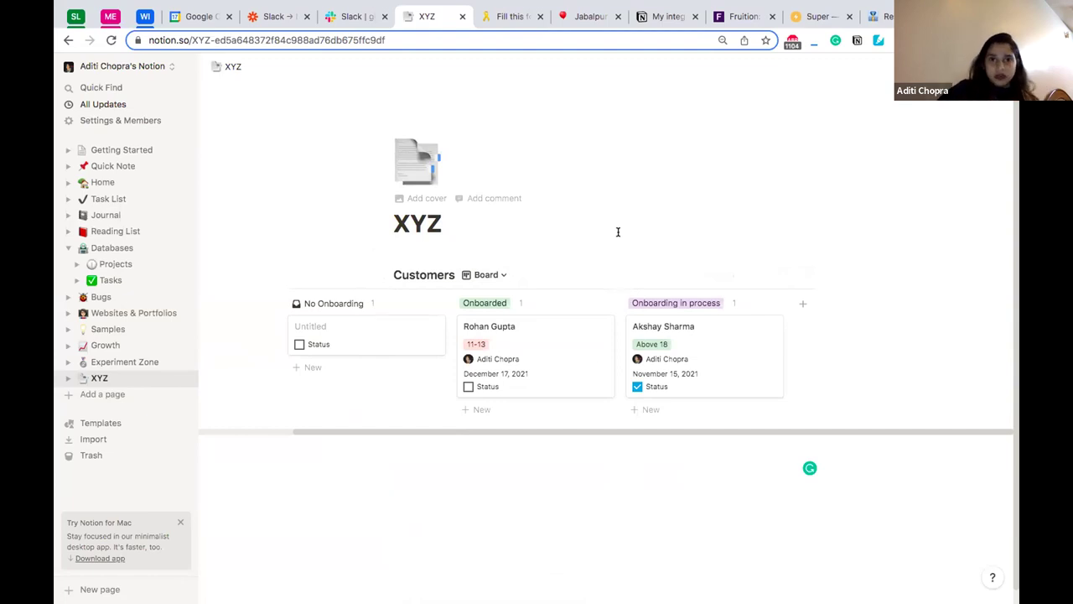
- Hide the No Onboarding group on the board
left_click(424, 304)
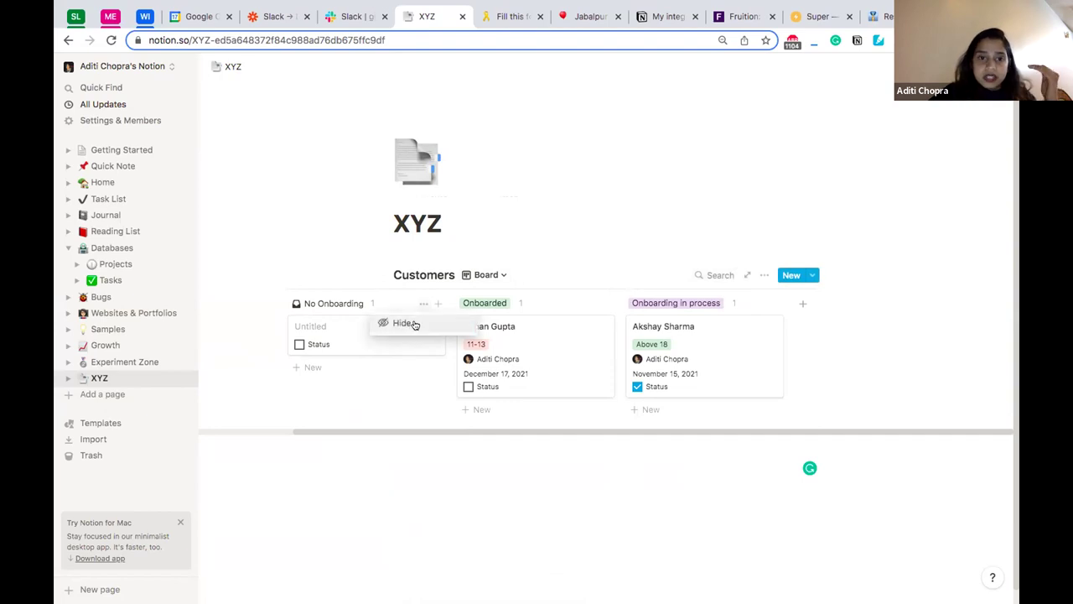
left_click(406, 323)
scroll(578, 203, "down", 1)
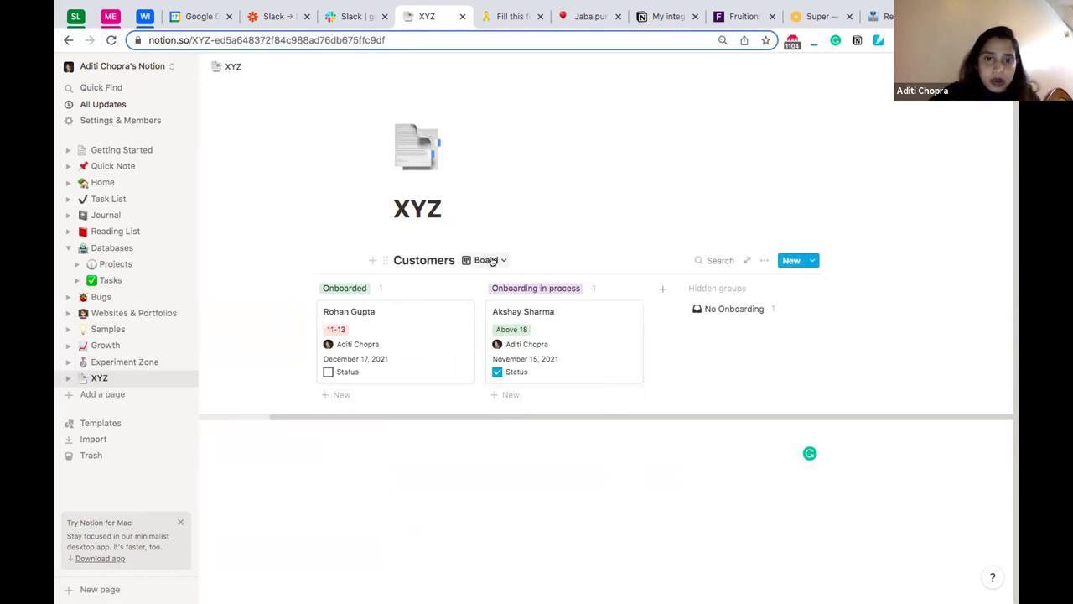
- Rename the Board view to Onboarding View
left_click(492, 261)
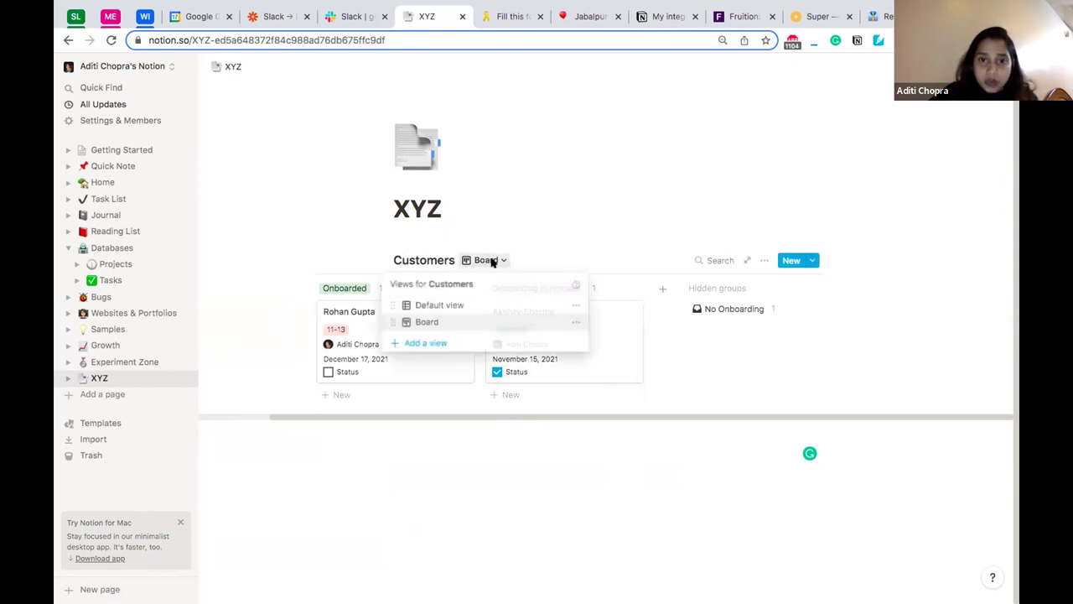
left_click(574, 322)
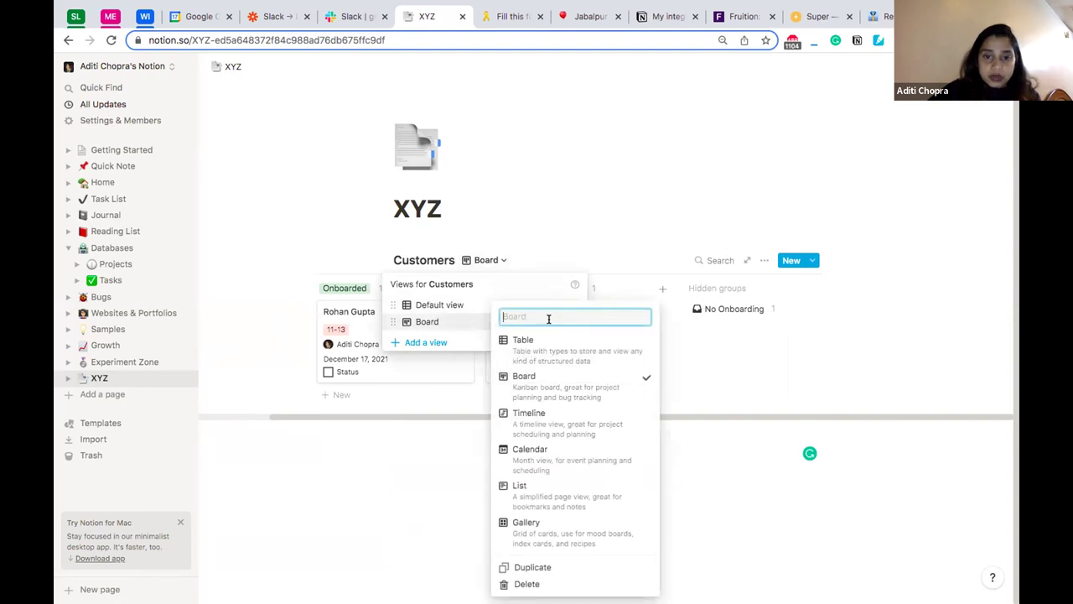
type("Onb")
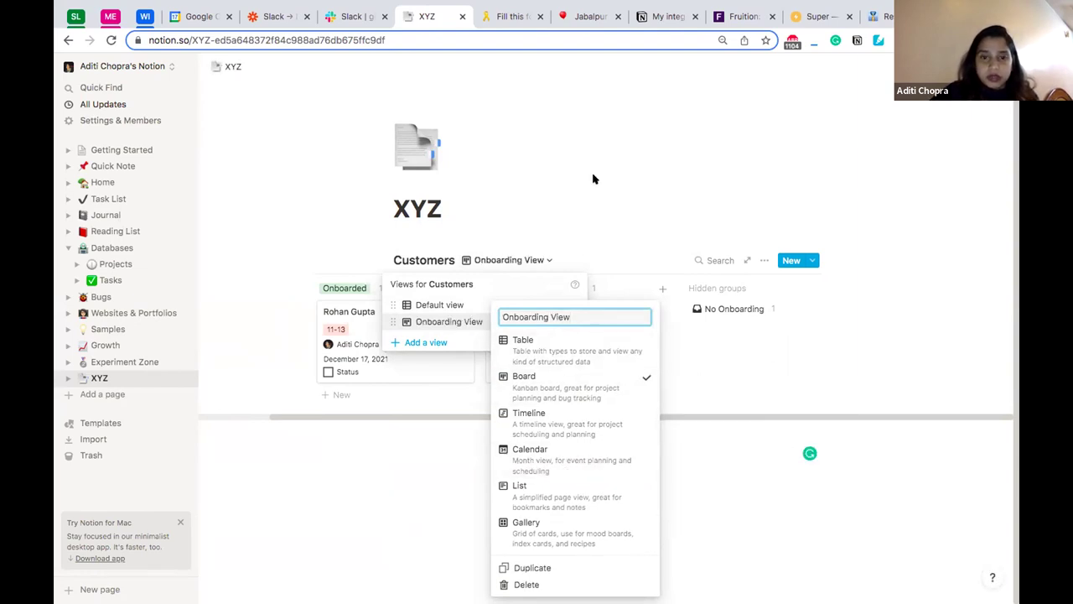
key("Return")
- Rename the Default table view to Overall
left_click(574, 305)
key("BackSpace")
key("BackSpace")
key("BackSpace")
key("BackSpace")
key("BackSpace")
type("Overall")
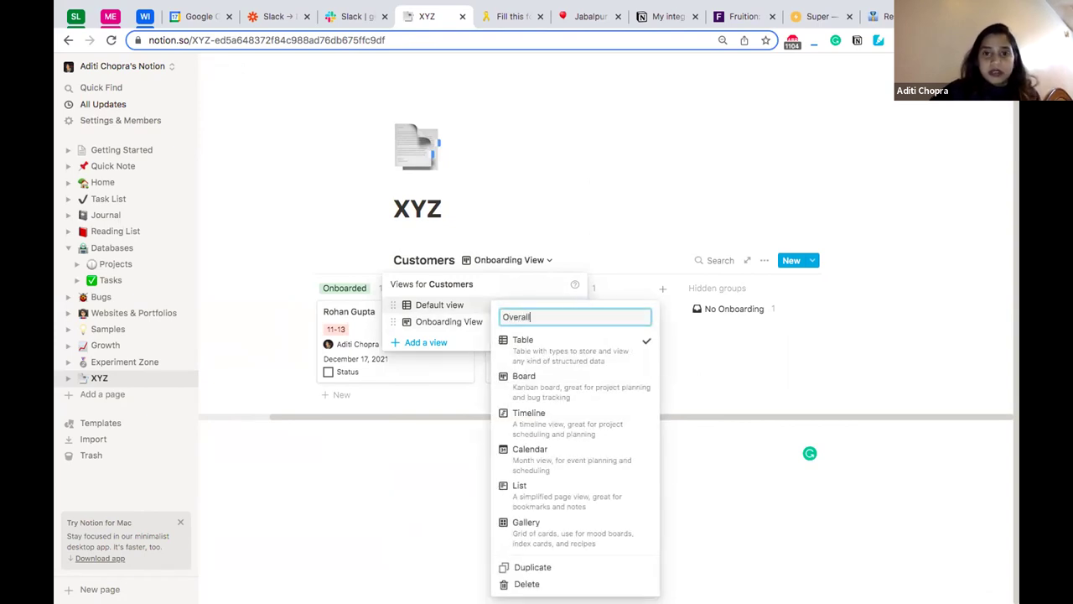
key("Return")
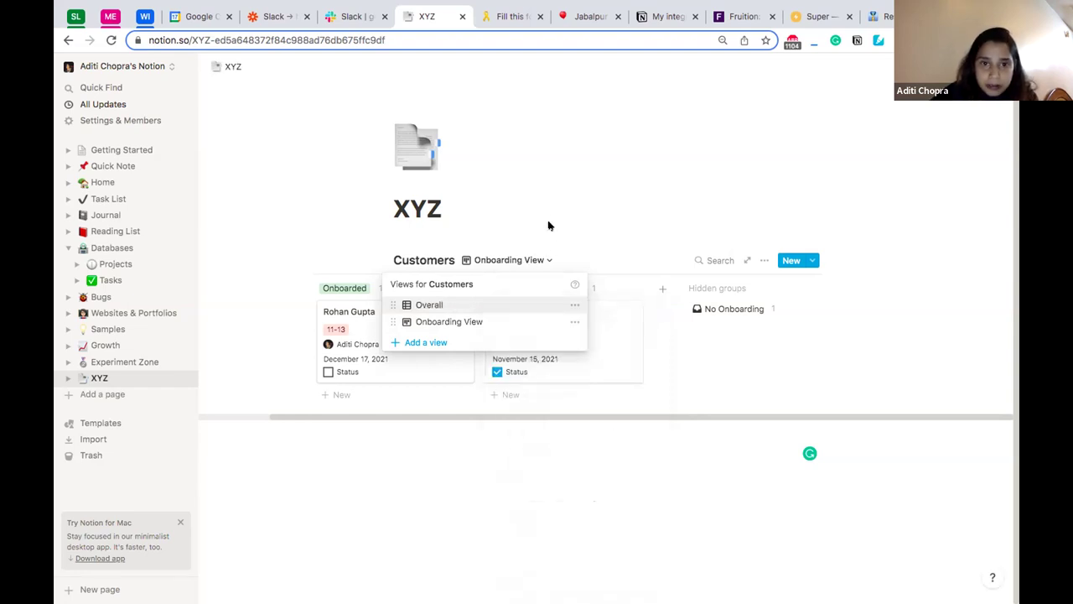
left_click(548, 224)
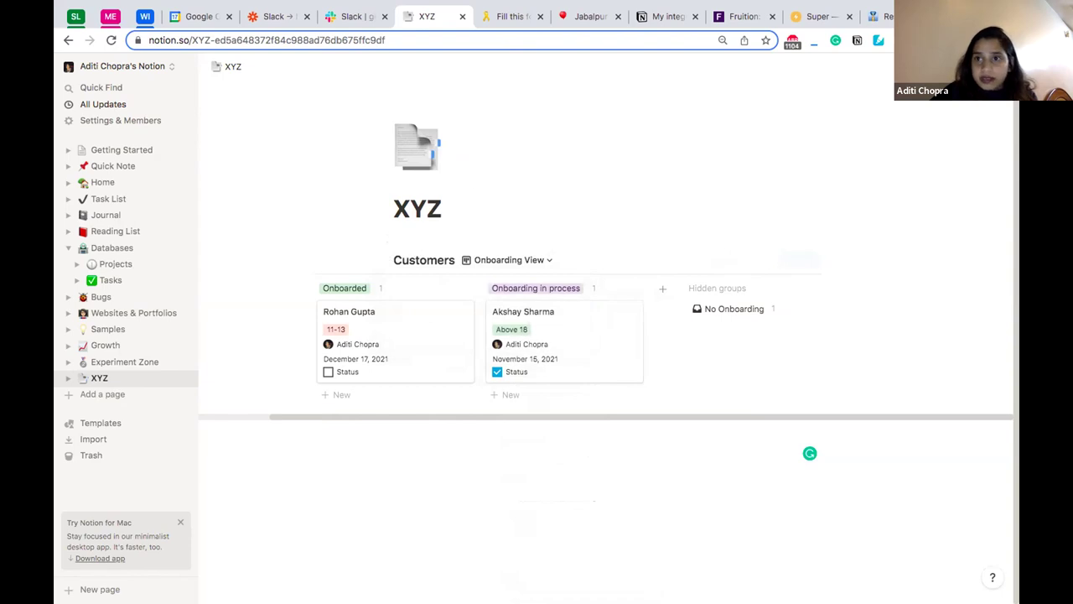
- Go to emojipedia.org in the browser
key("ctrl+9")
key("ctrl+l")
type("emo")
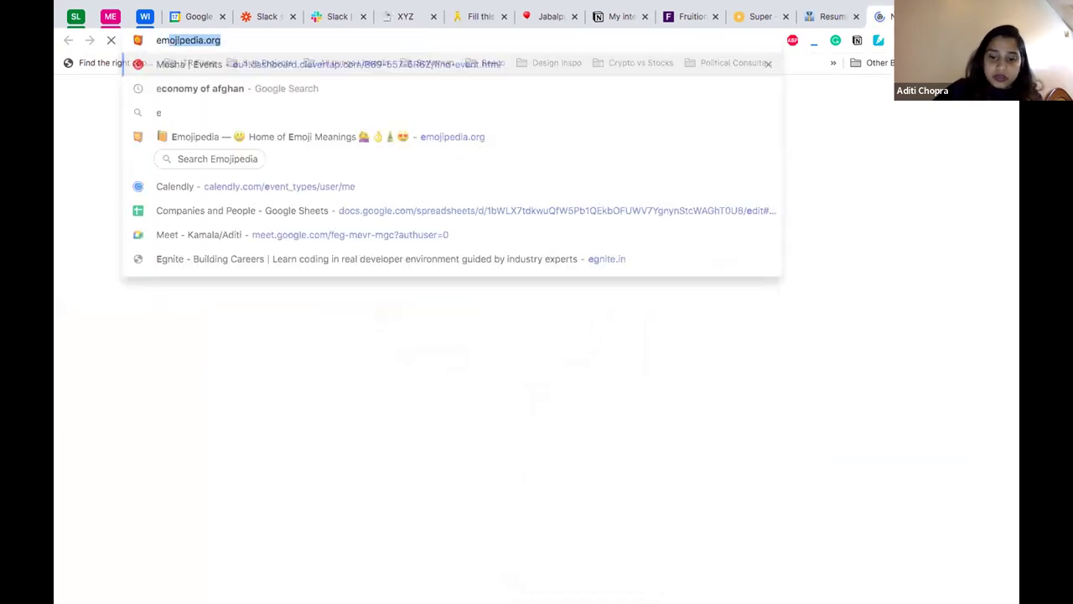
type("jipedia")
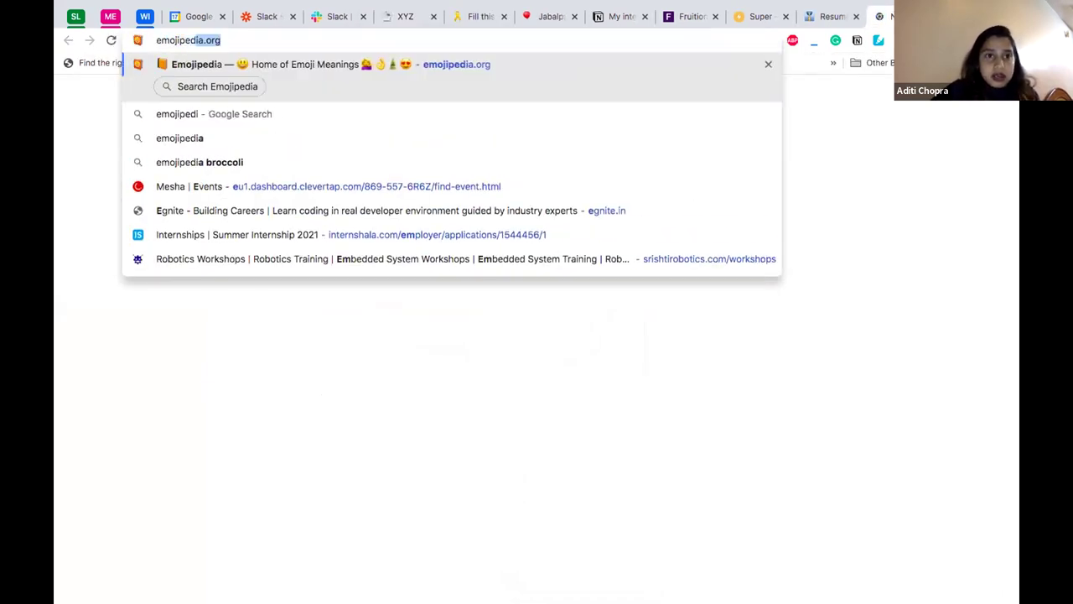
key("Return")
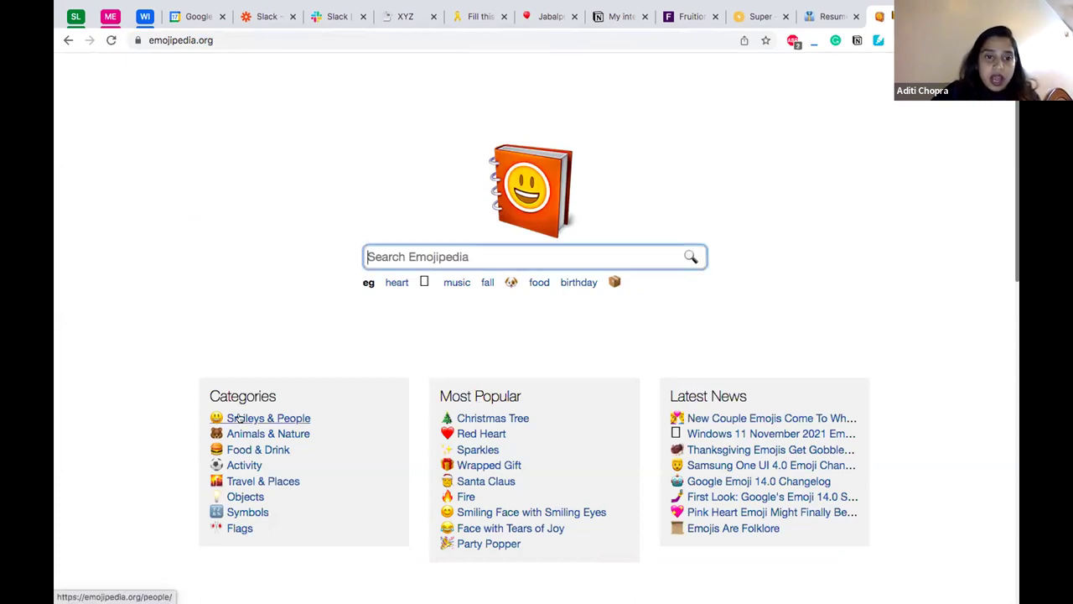
- Copy the Grinning Face emoji from Smileys & People and return to the XYZ page
left_click(238, 417)
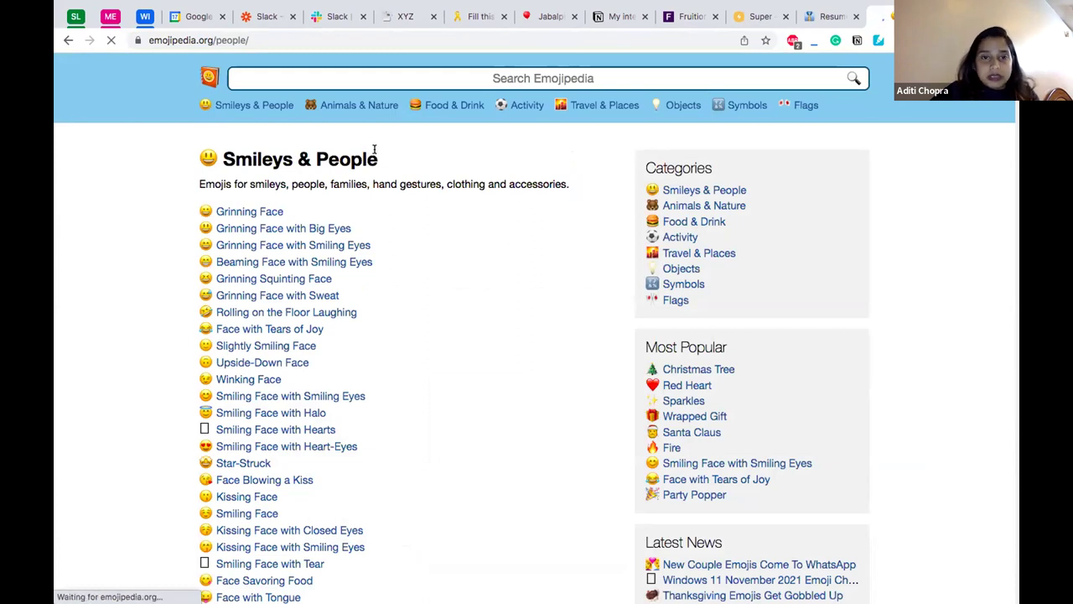
scroll(360, 232, "down", 2)
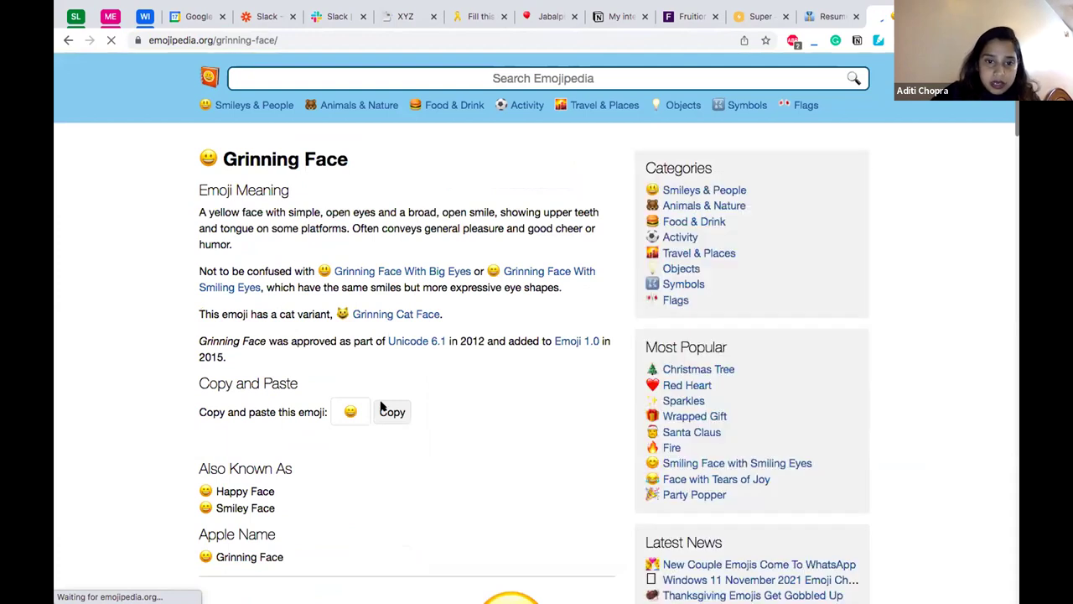
left_click(394, 413)
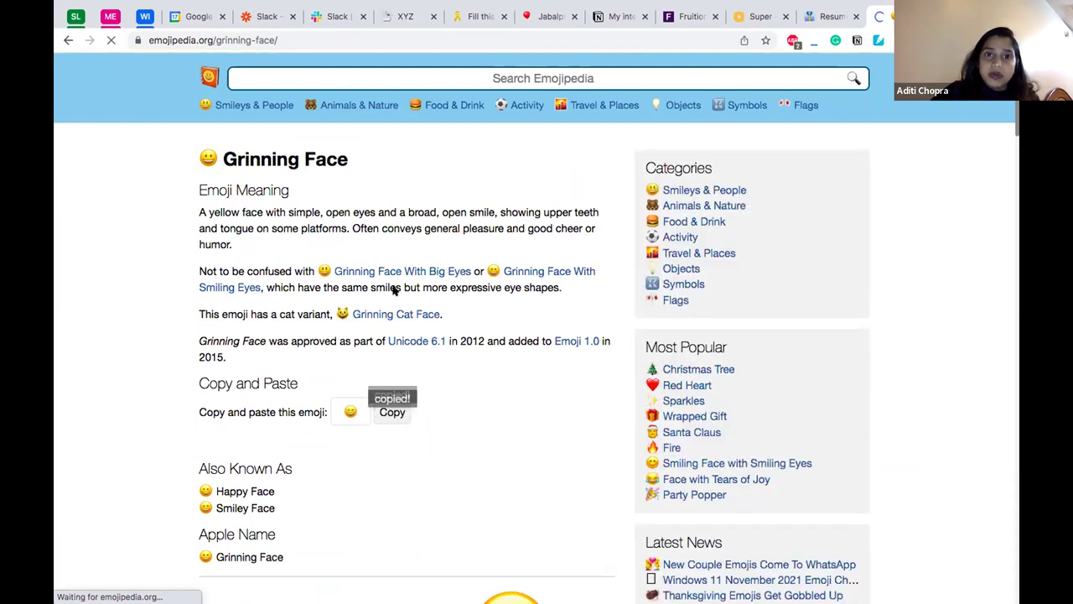
left_click(392, 18)
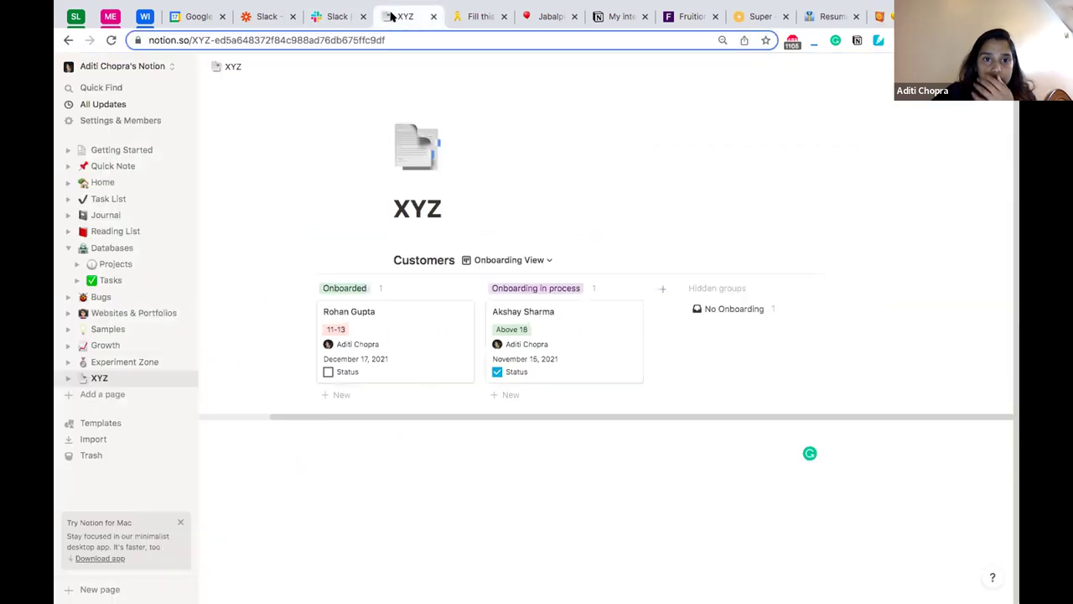
- Paste the Grinning Face emoji before the XYZ page title and the Customers database name
left_click(388, 203)
key("super+v")
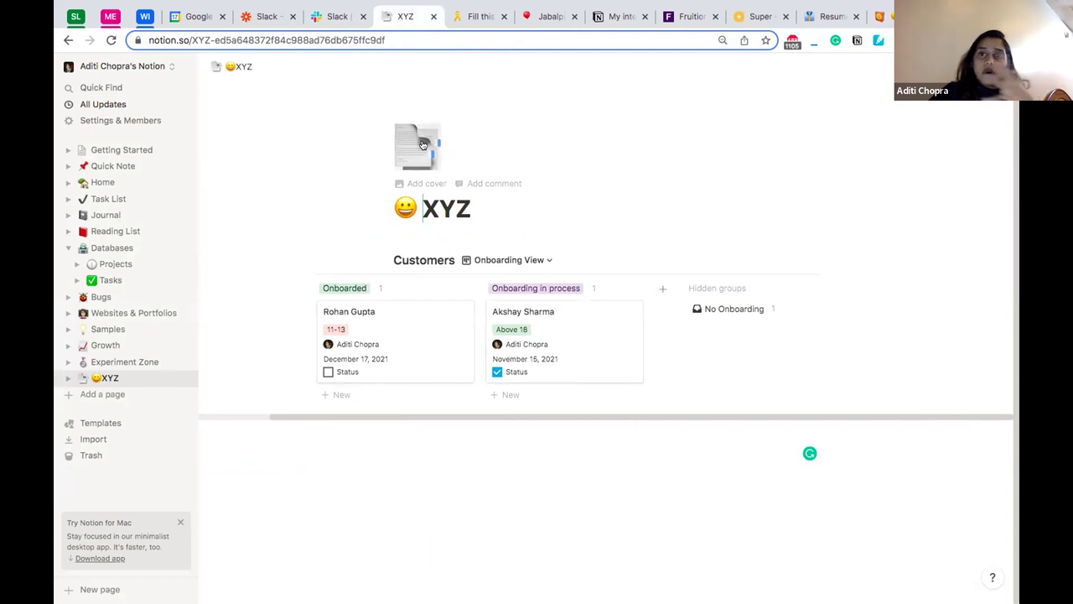
left_click(392, 254)
key("super+v")
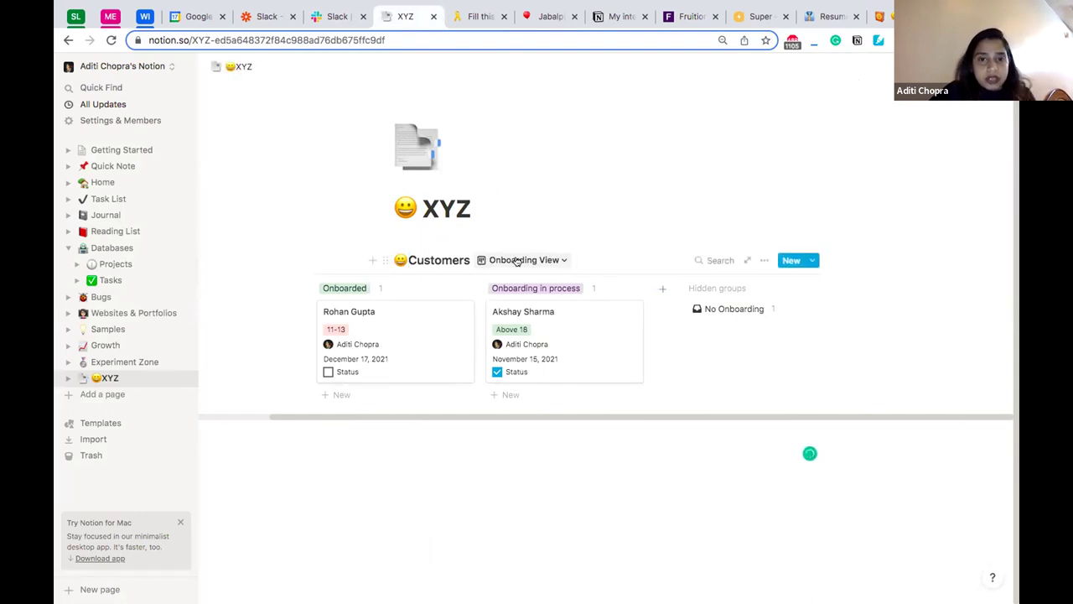
left_click(516, 261)
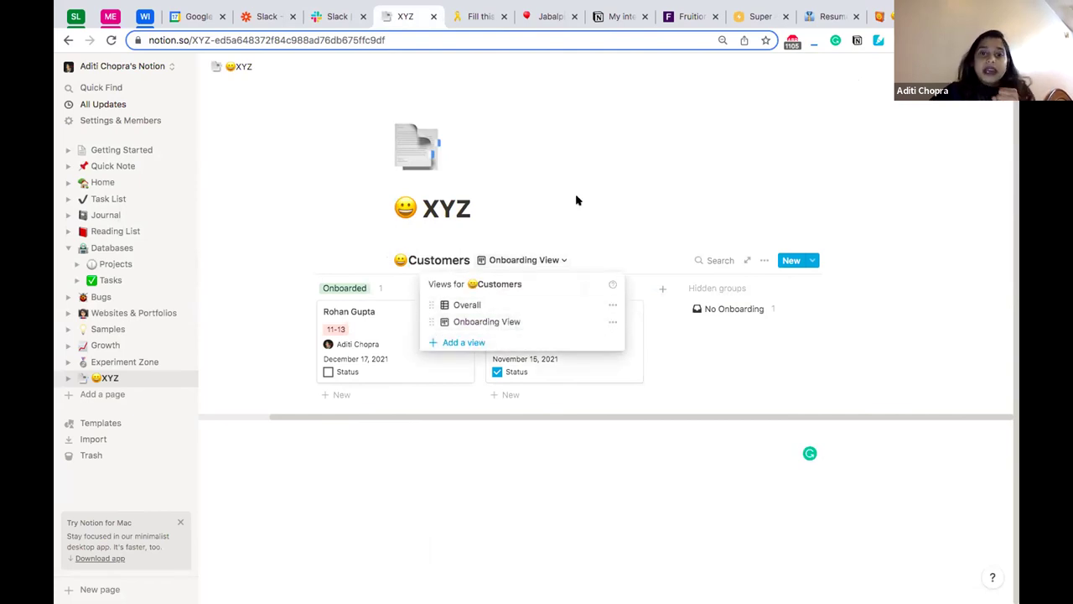
left_click(548, 211)
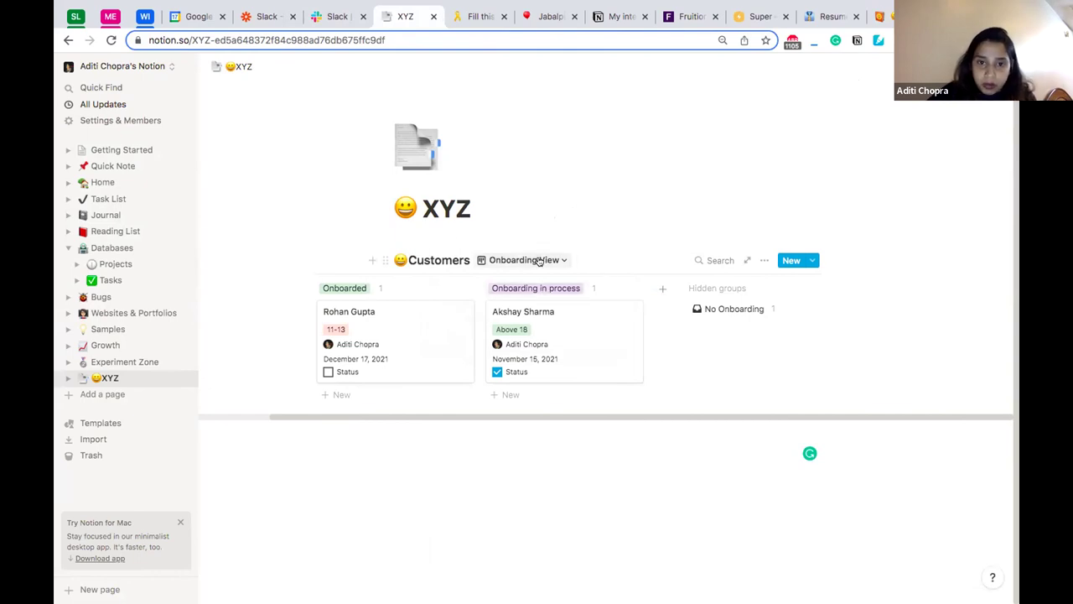
- Add an Onboarding is Onboarded filter to the Onboarding View board
left_click(763, 258)
left_click(795, 386)
left_click(540, 373)
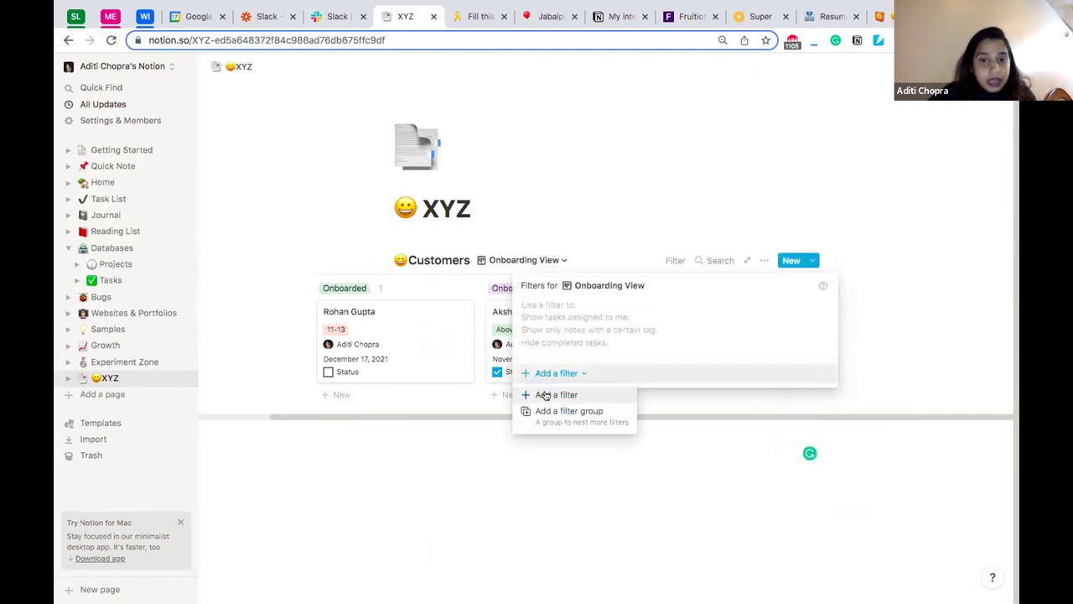
left_click(545, 394)
left_click(588, 309)
left_click(571, 409)
left_click(709, 310)
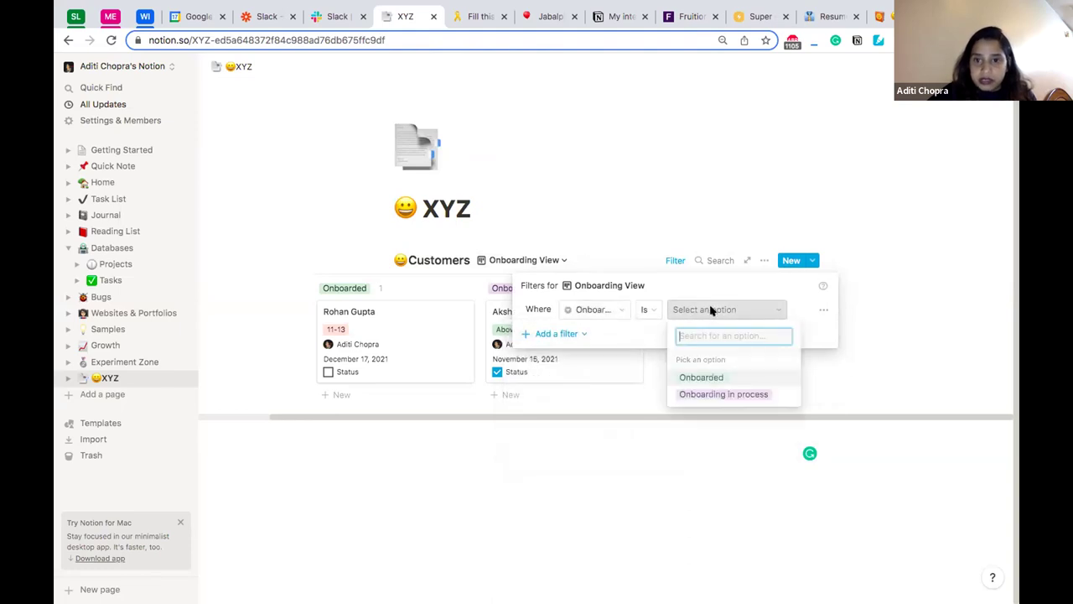
left_click(709, 376)
left_click(659, 205)
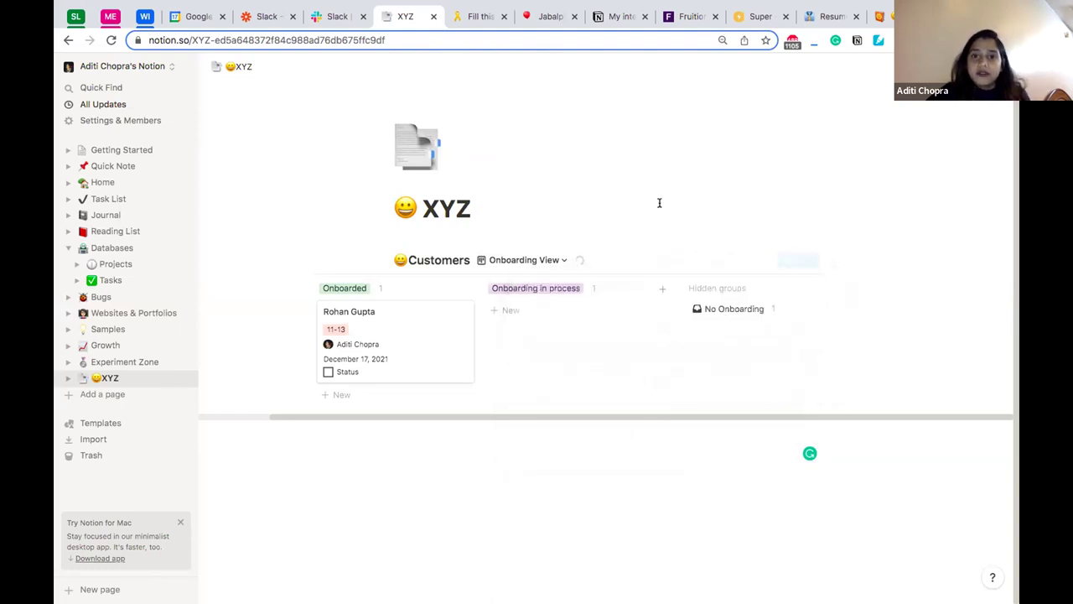
left_click(524, 262)
- Rename the Onboarding View to 'Those Onboarded'
left_click(611, 325)
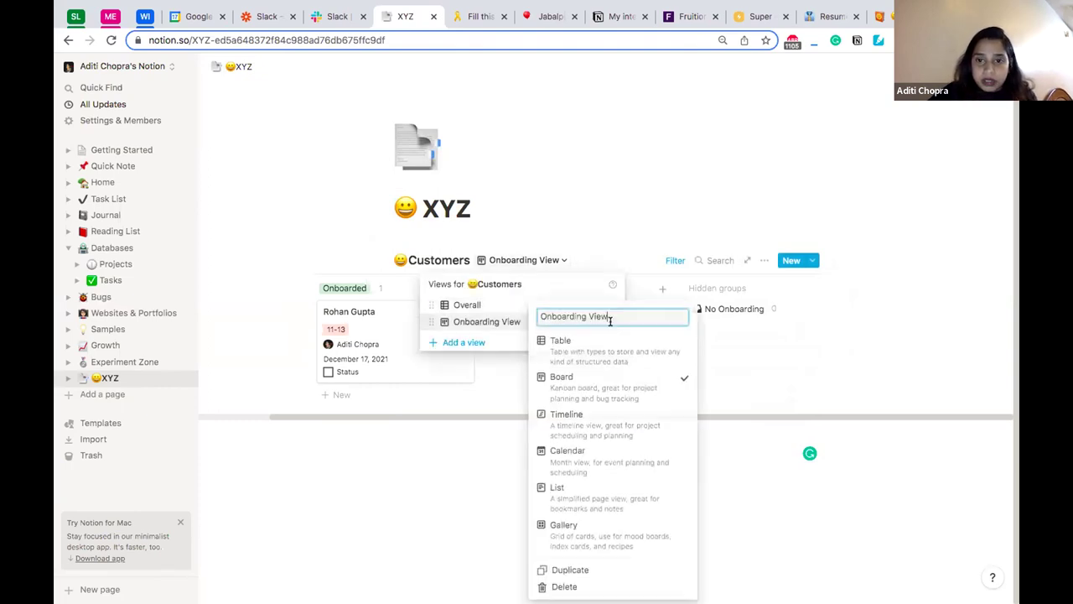
key("BackSpace")
key("BackSpace")
key("BackSpace")
key("BackSpace")
key("BackSpace")
key("BackSpace")
key("BackSpace")
key("BackSpace")
key("BackSpace")
key("BackSpace")
key("BackSpace")
key("BackSpace")
key("BackSpace")
key("BackSpace")
key("BackSpace")
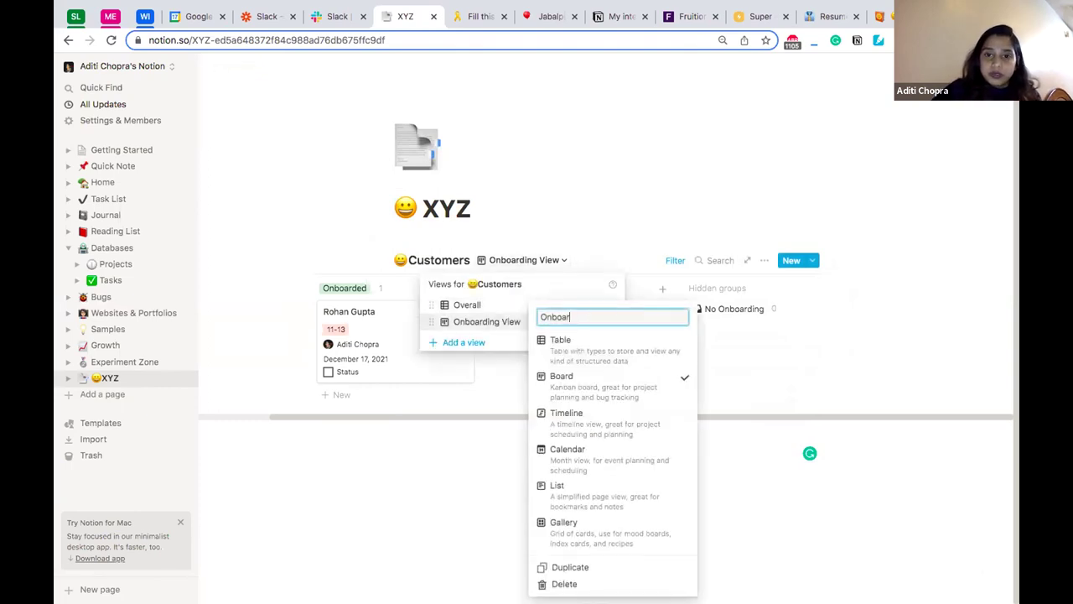
type("Those")
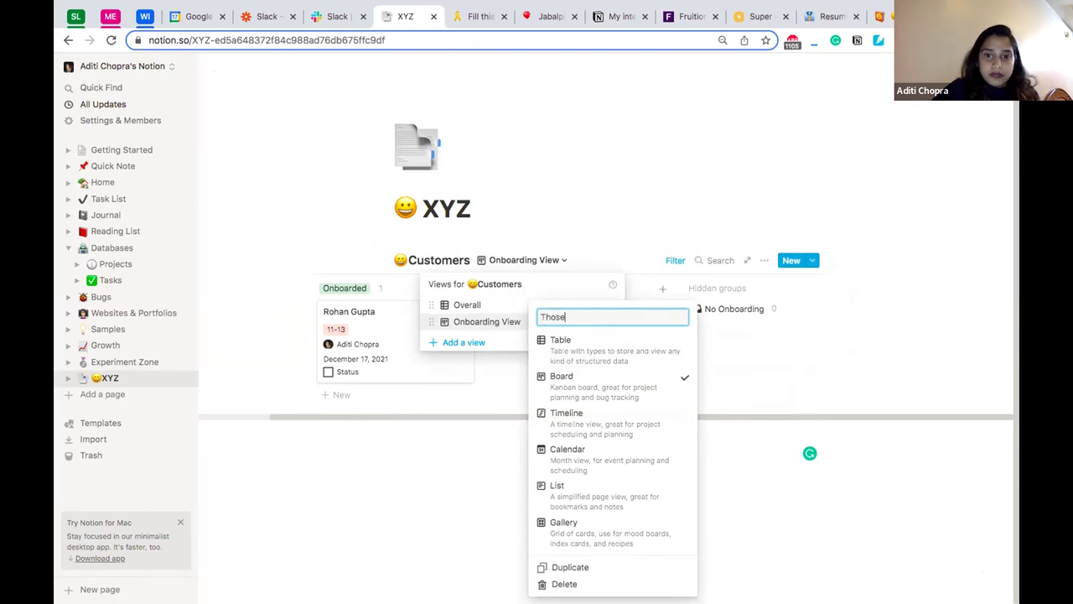
type("ose Onboarded")
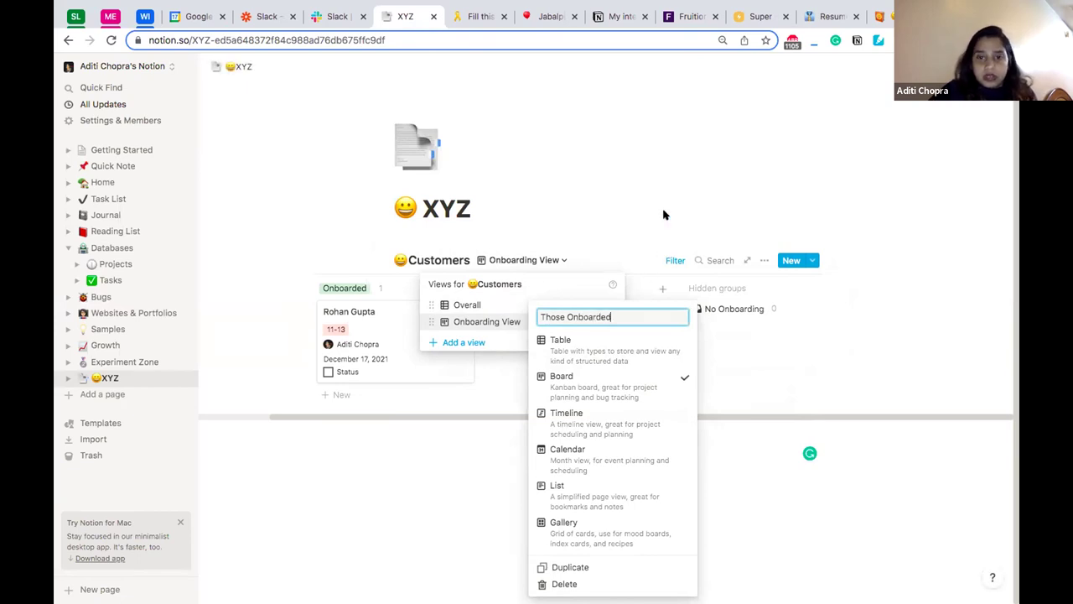
key("Return")
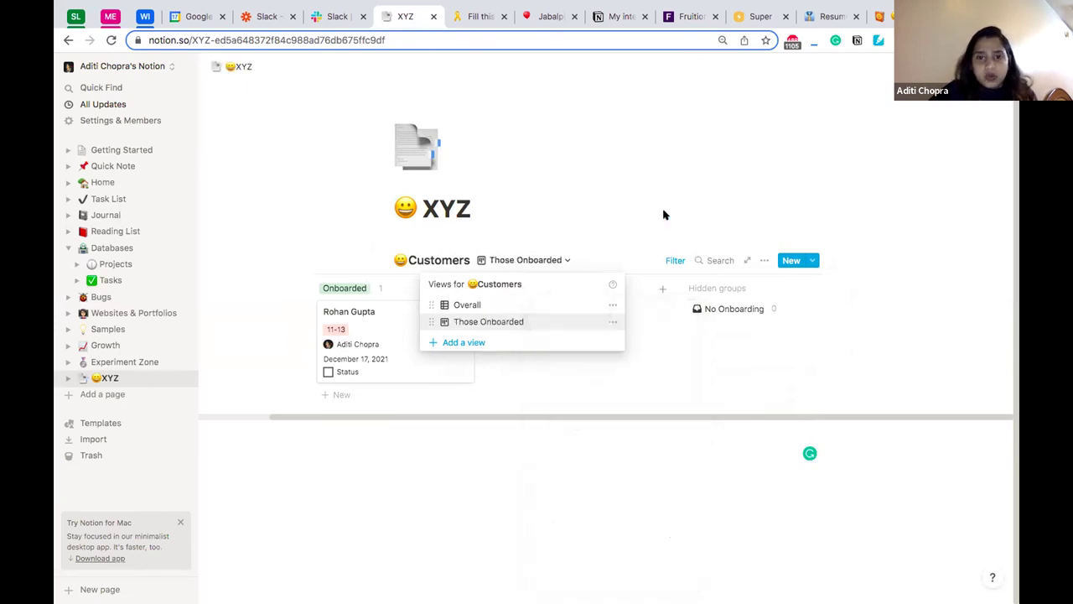
left_click(614, 215)
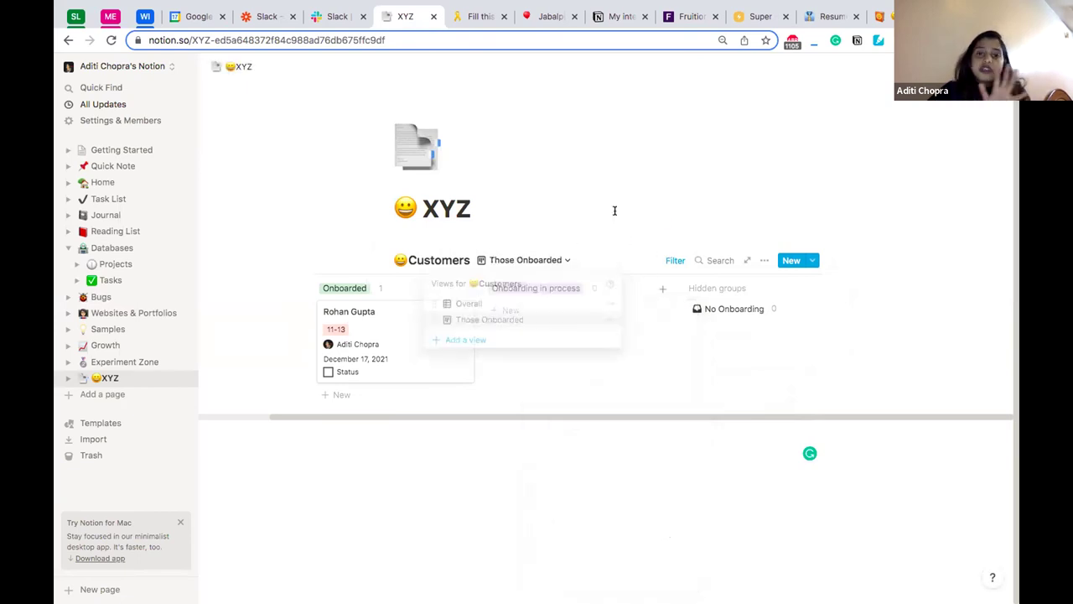
- Switch to the Overall table view, then back to the Those Onboarded board
left_click(552, 260)
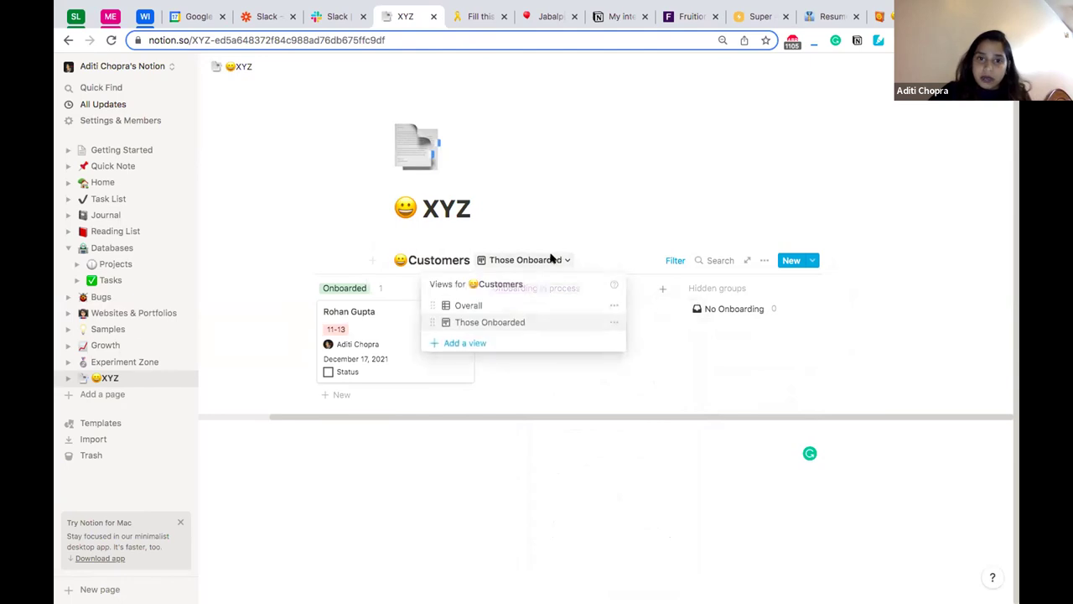
left_click(484, 304)
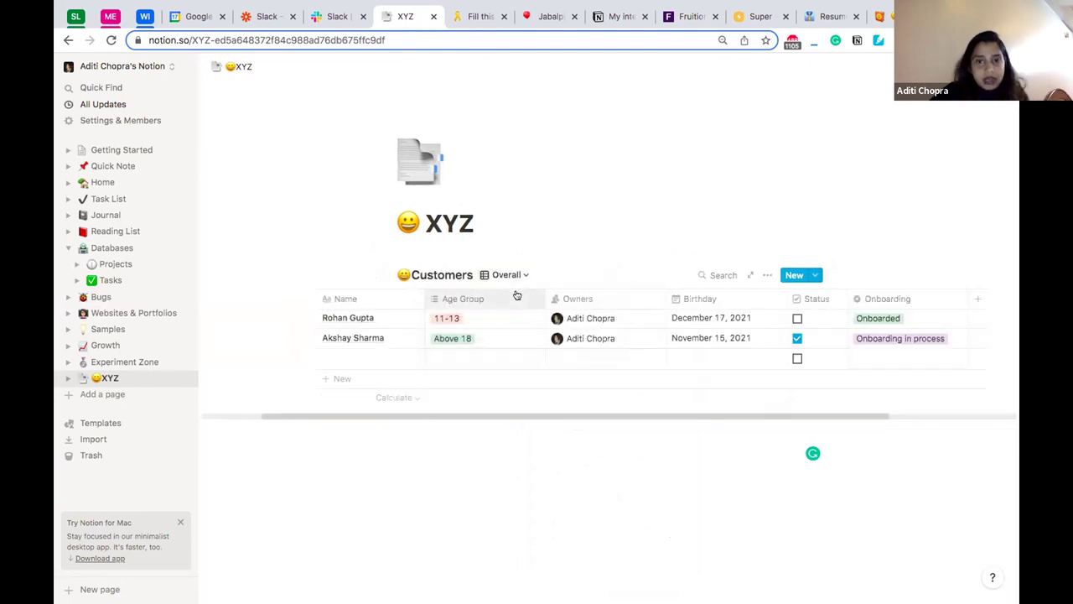
left_click(515, 273)
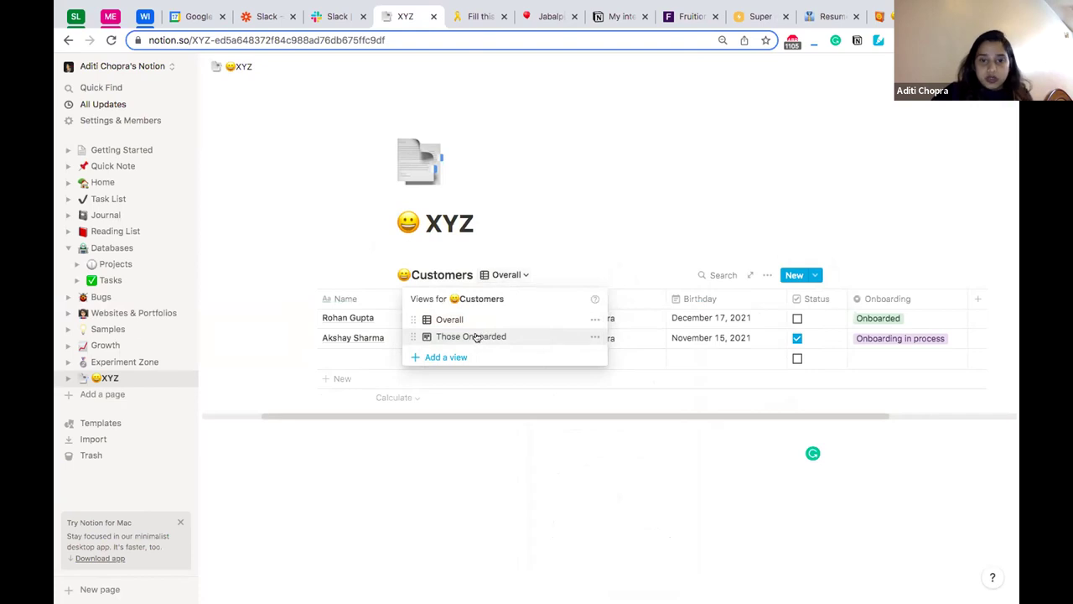
left_click(475, 337)
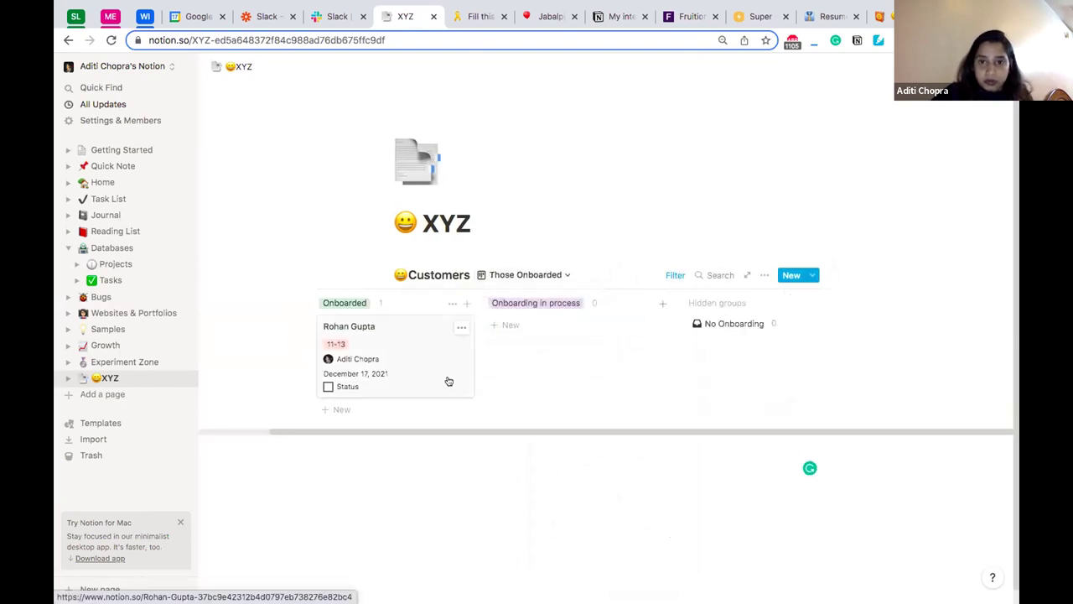
- Create a new List-layout view of the Customers database
left_click(551, 275)
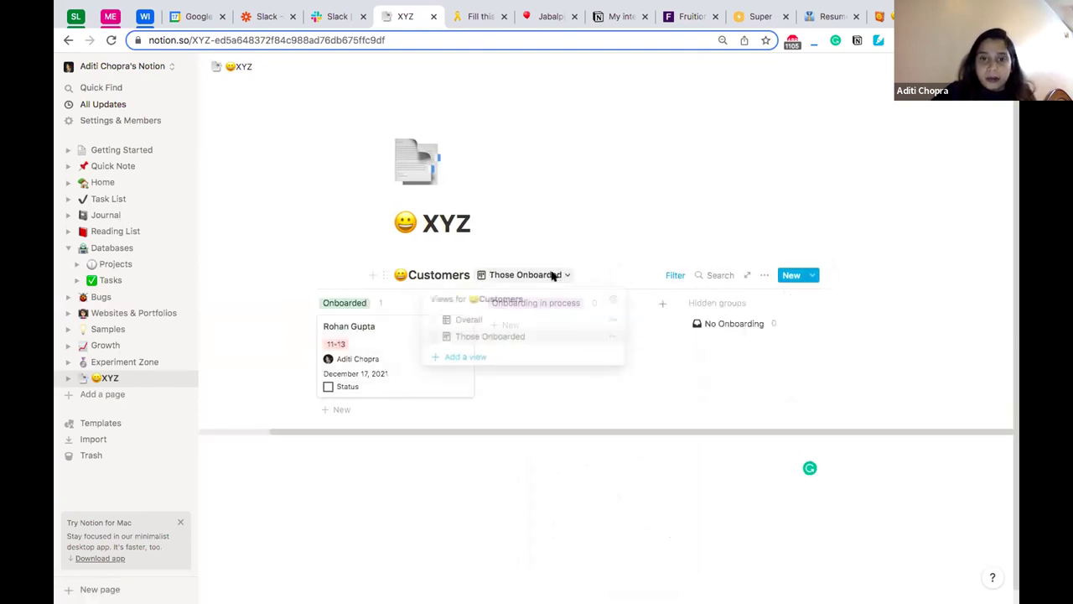
left_click(462, 359)
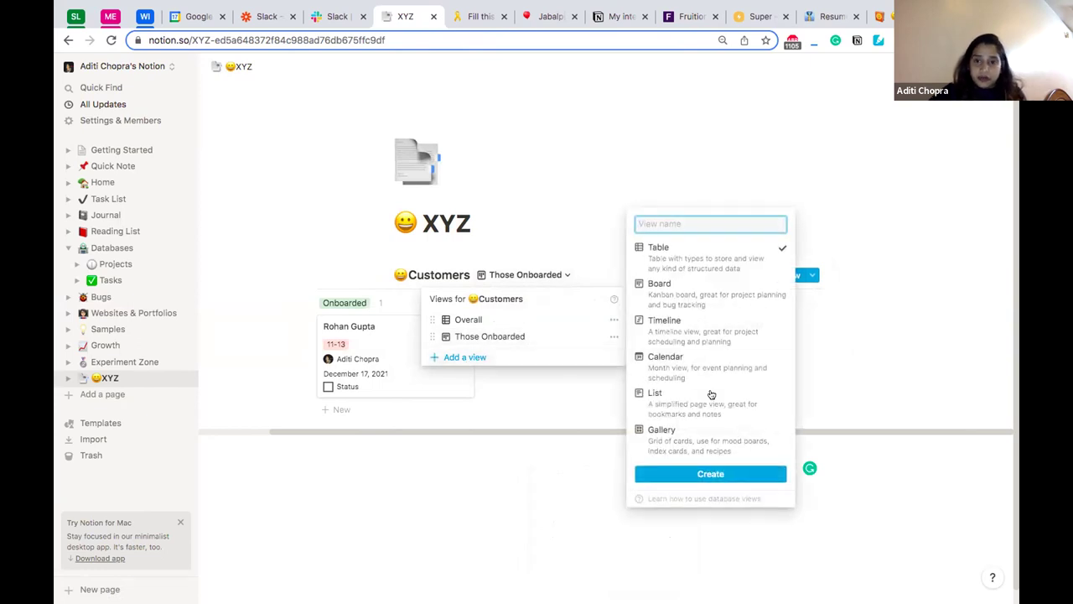
left_click(668, 408)
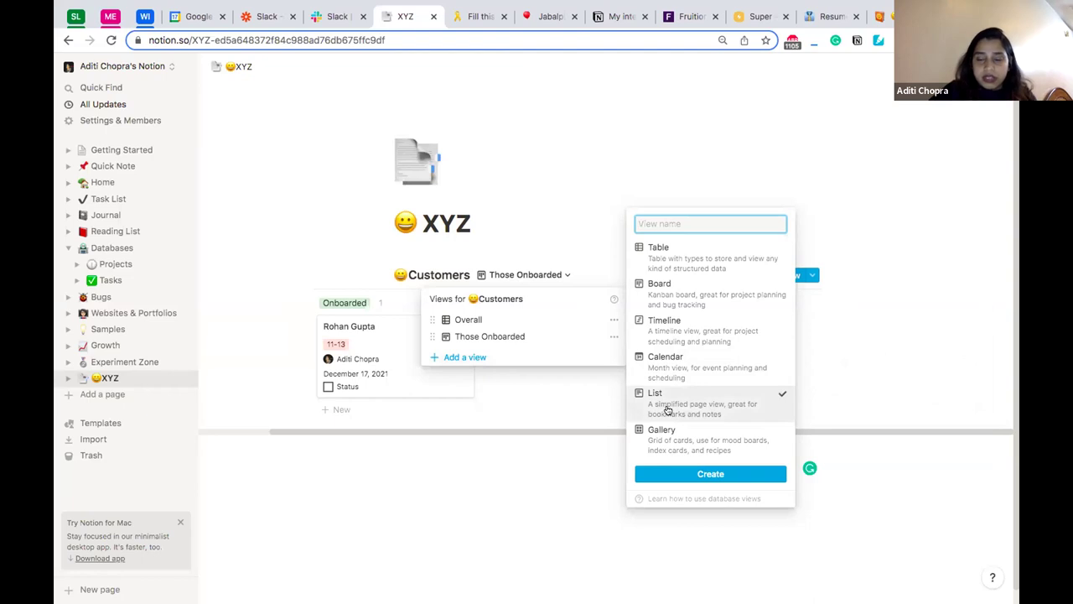
left_click(683, 473)
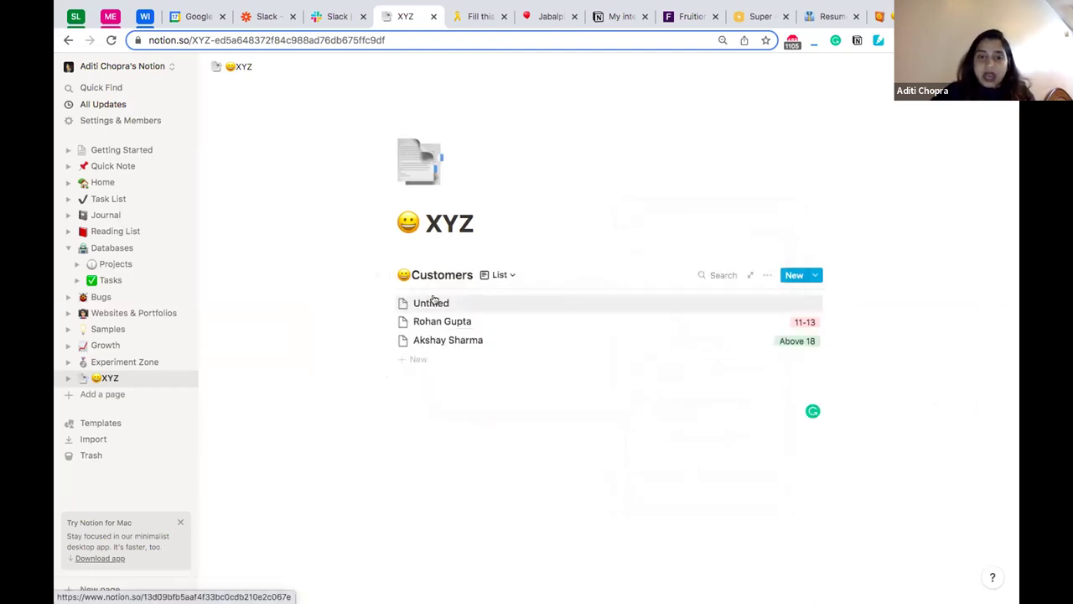
left_click(503, 276)
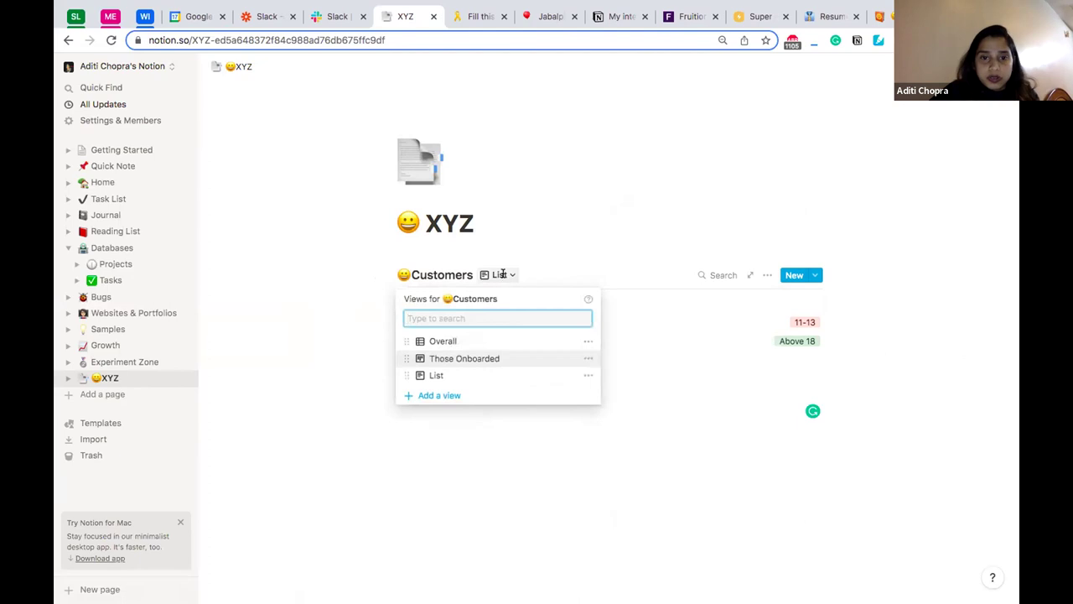
- Name the new List view 'Customer Names'
left_click(588, 376)
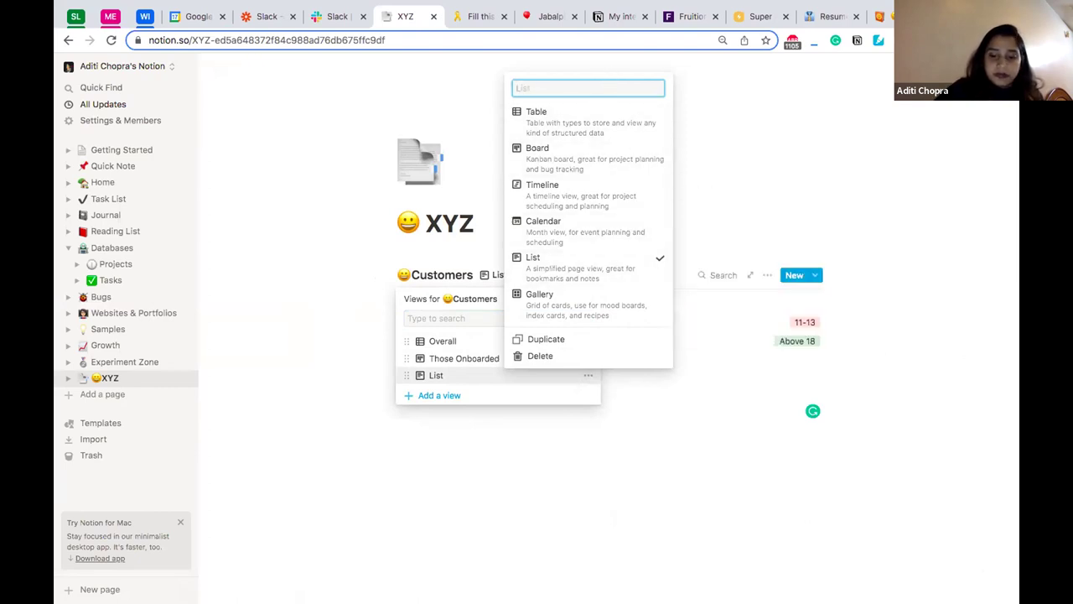
type("Cust")
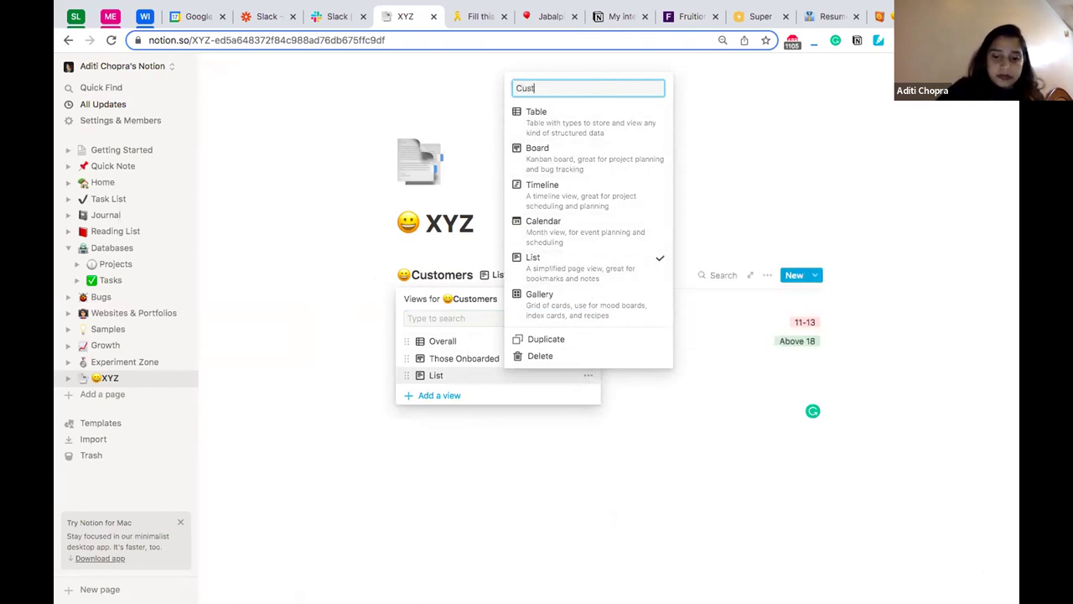
type("omer Names")
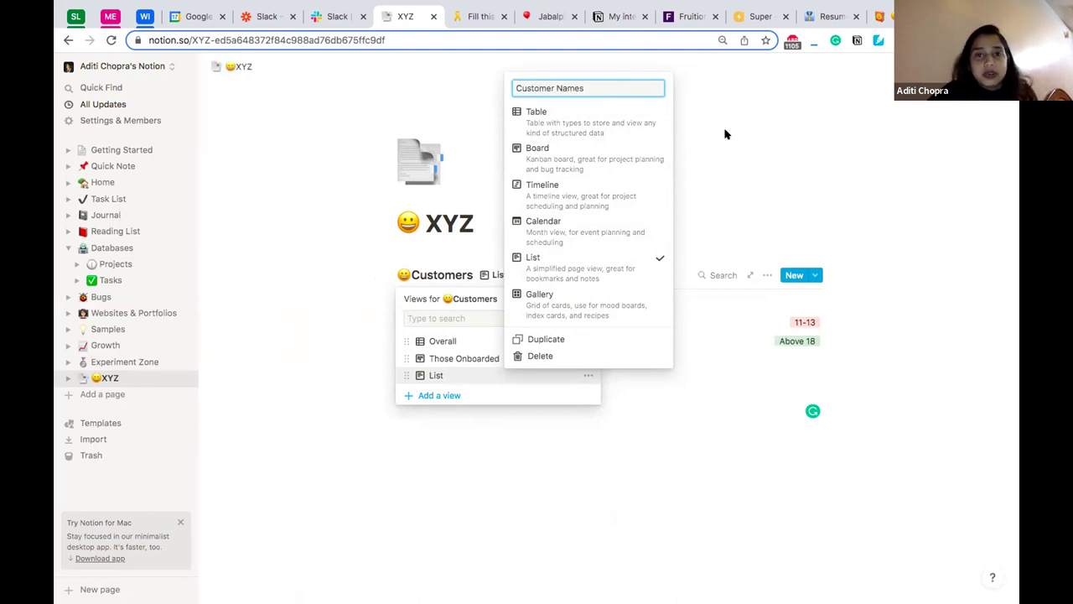
left_click(705, 139)
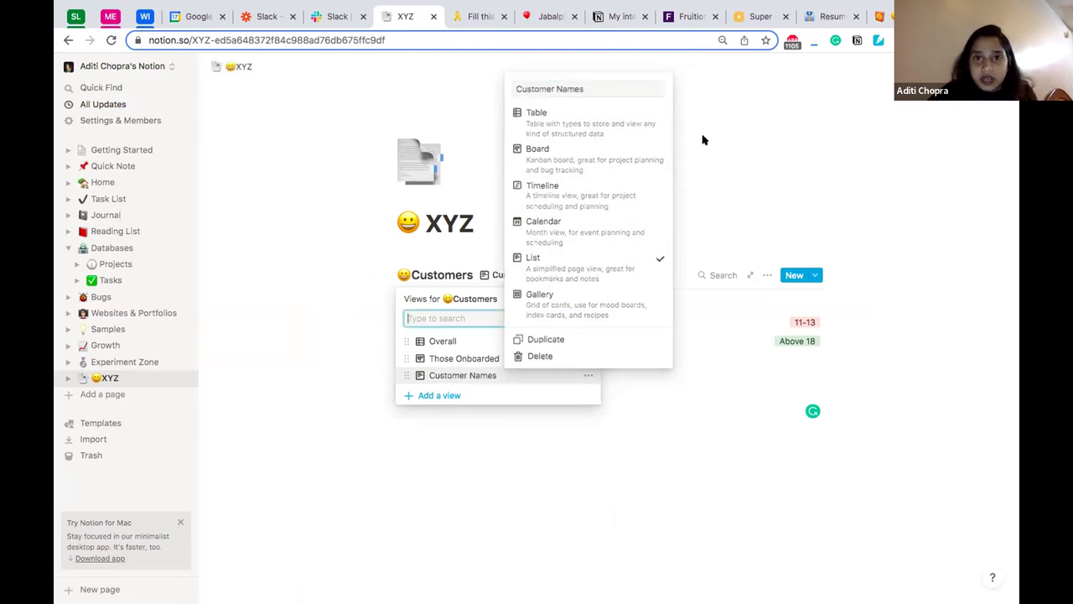
left_click(448, 429)
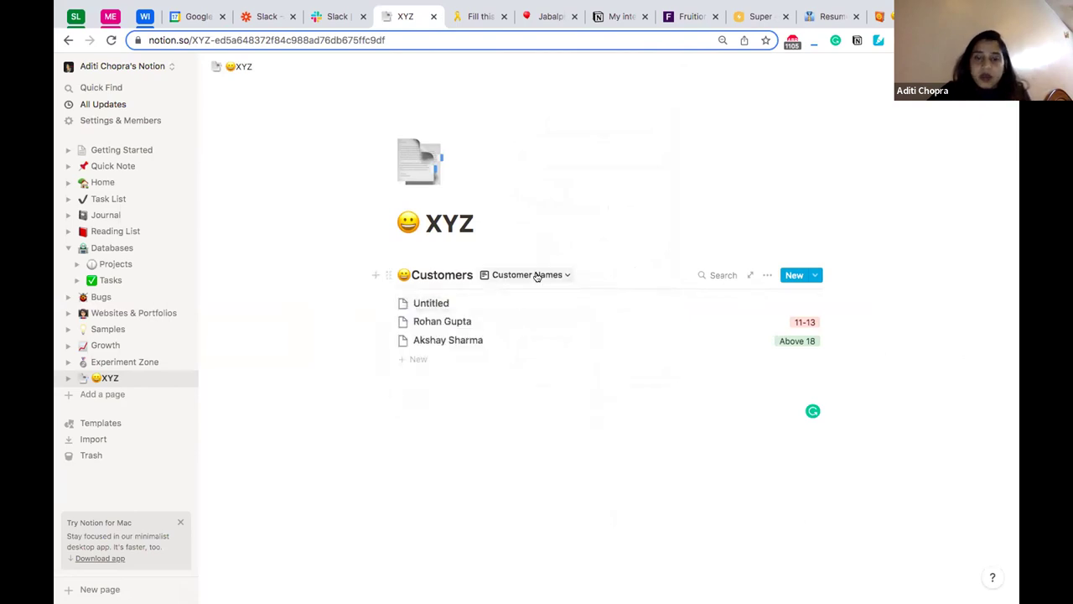
- Switch to the Overall table view and back to the Those Onboarded board
left_click(537, 277)
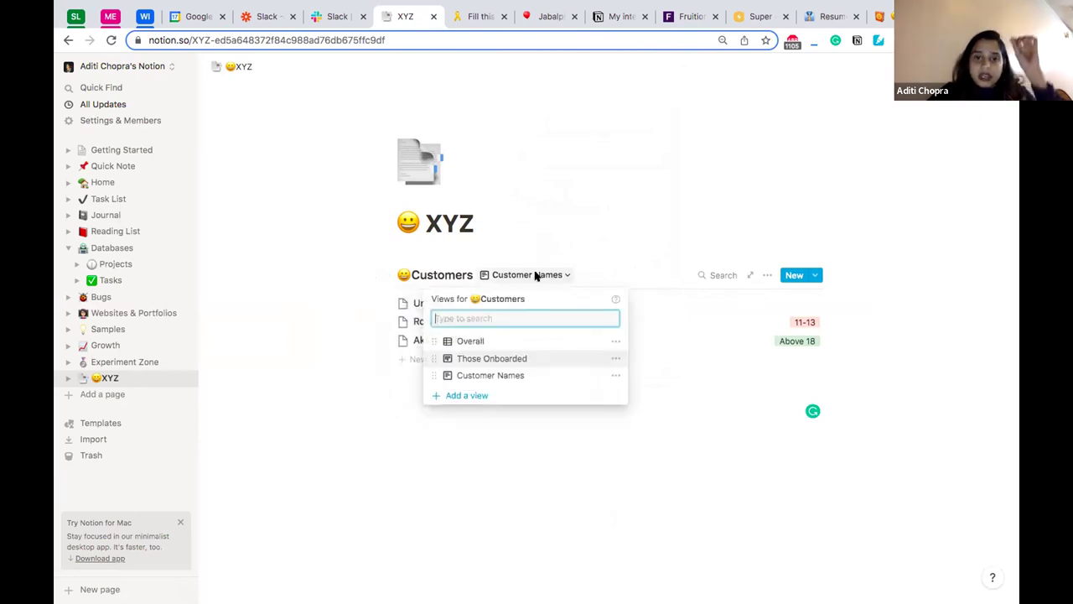
left_click(475, 342)
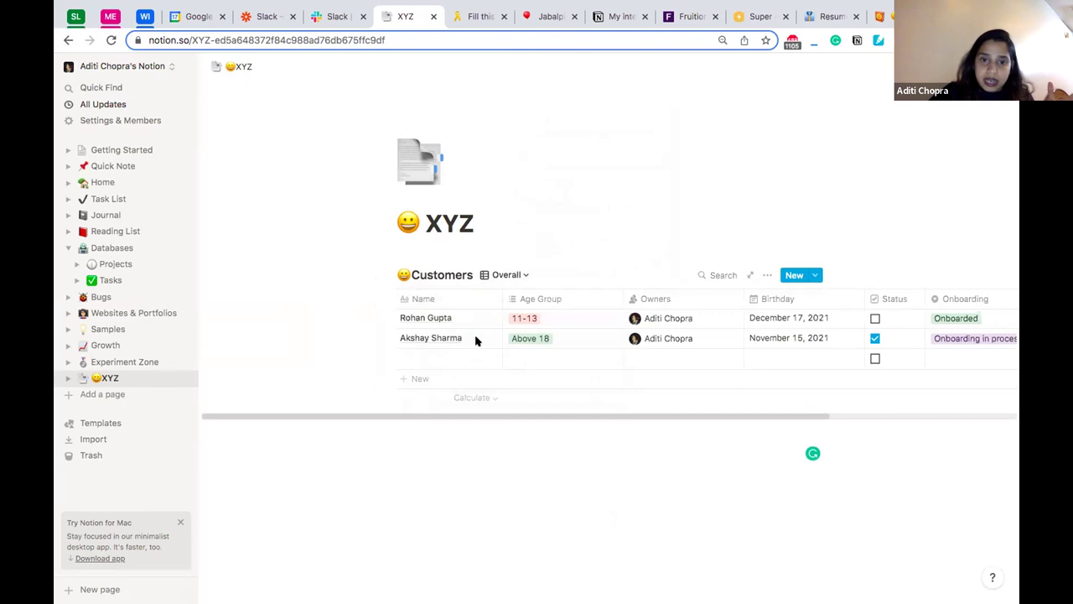
left_click(506, 277)
left_click(507, 279)
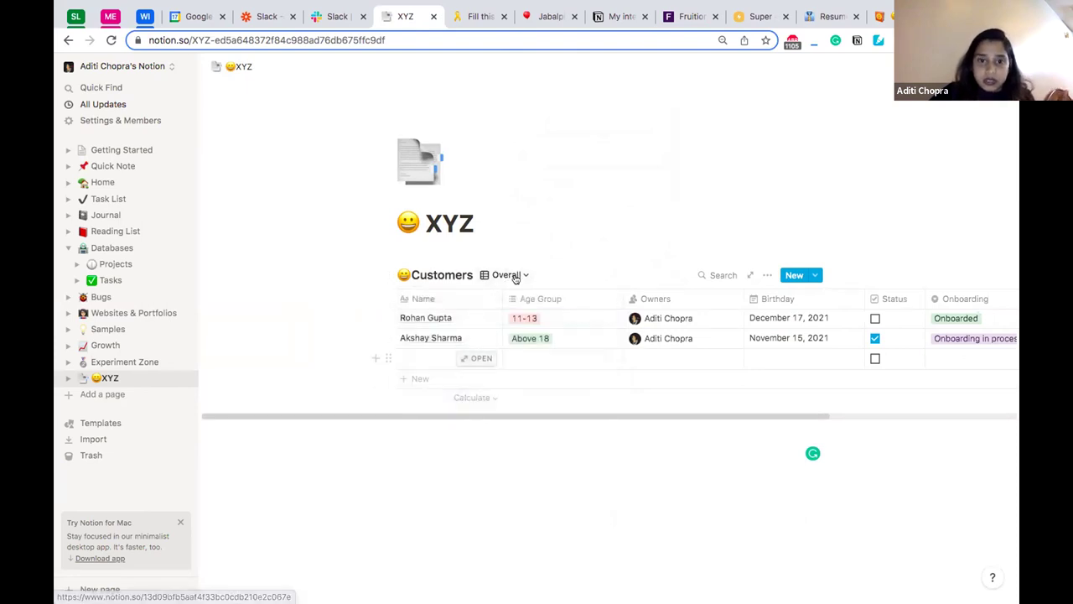
left_click(510, 276)
left_click(480, 358)
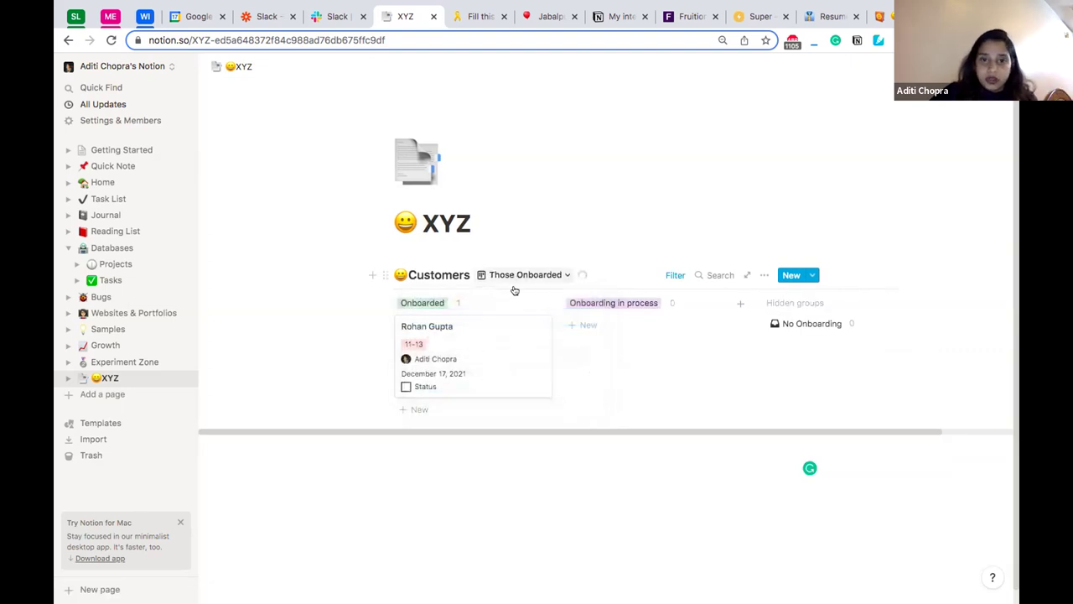
- Open and close the Onboarded customer's page, then switch to the Customer Names view
left_click(529, 275)
left_click(482, 377)
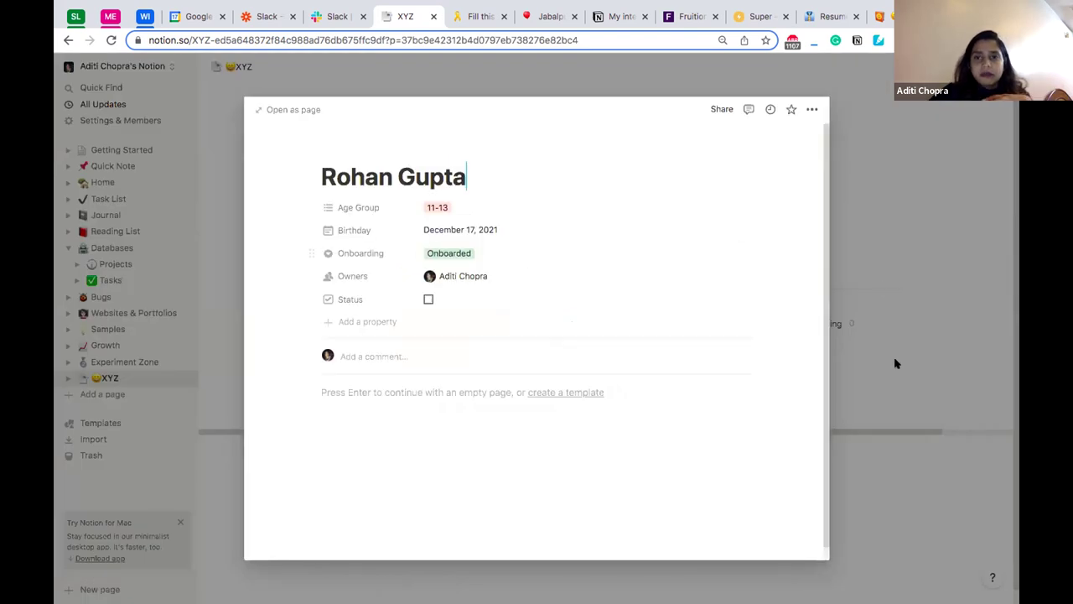
left_click(884, 447)
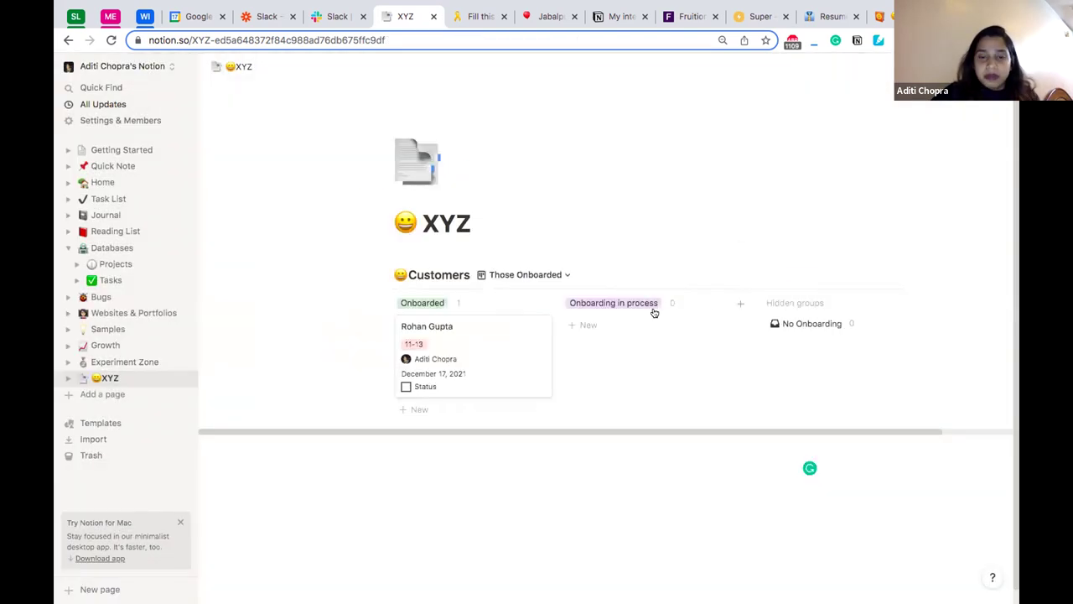
left_click(529, 274)
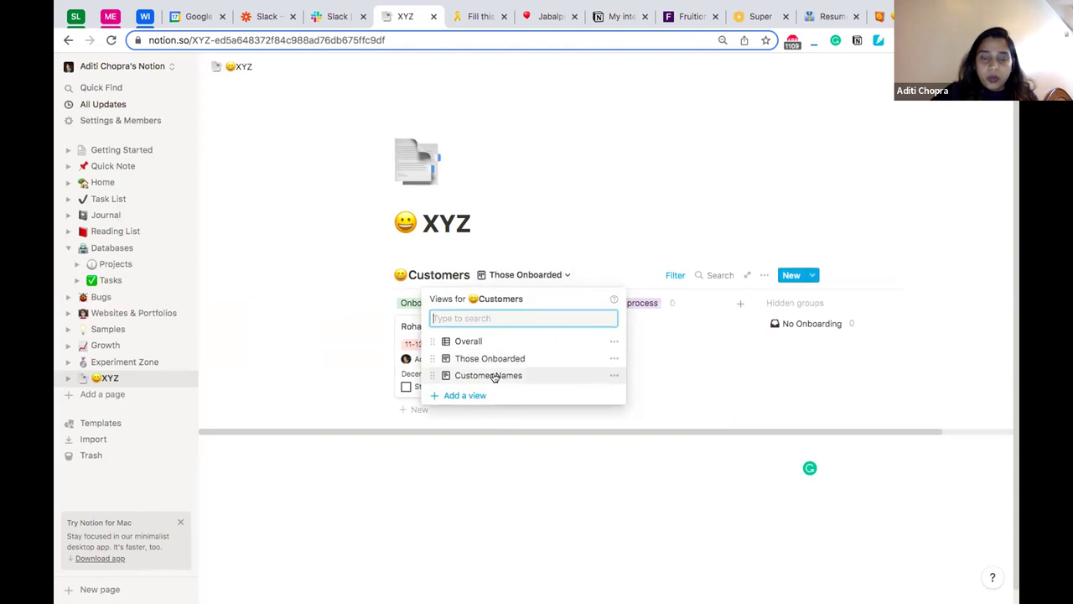
left_click(494, 375)
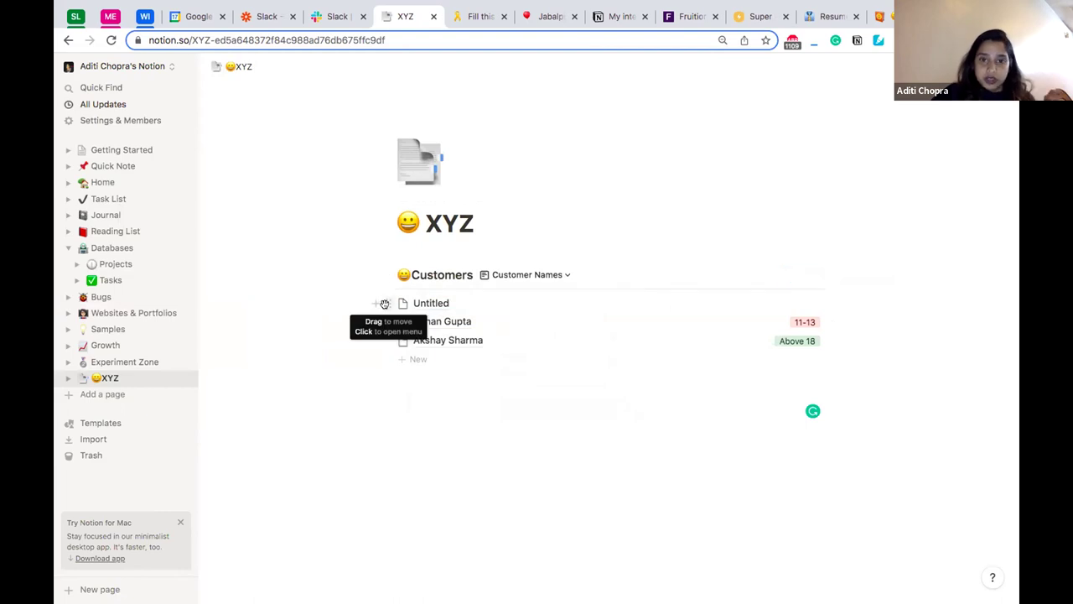
- Delete the blank Untitled entry and return to the Overall table view
left_click(385, 302)
left_click(319, 247)
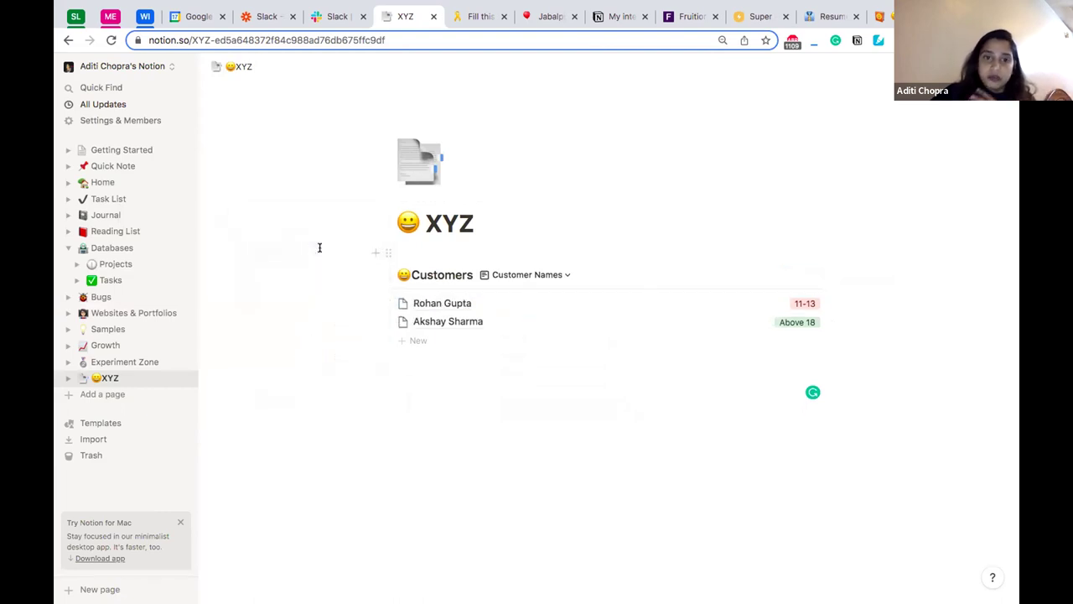
left_click(505, 275)
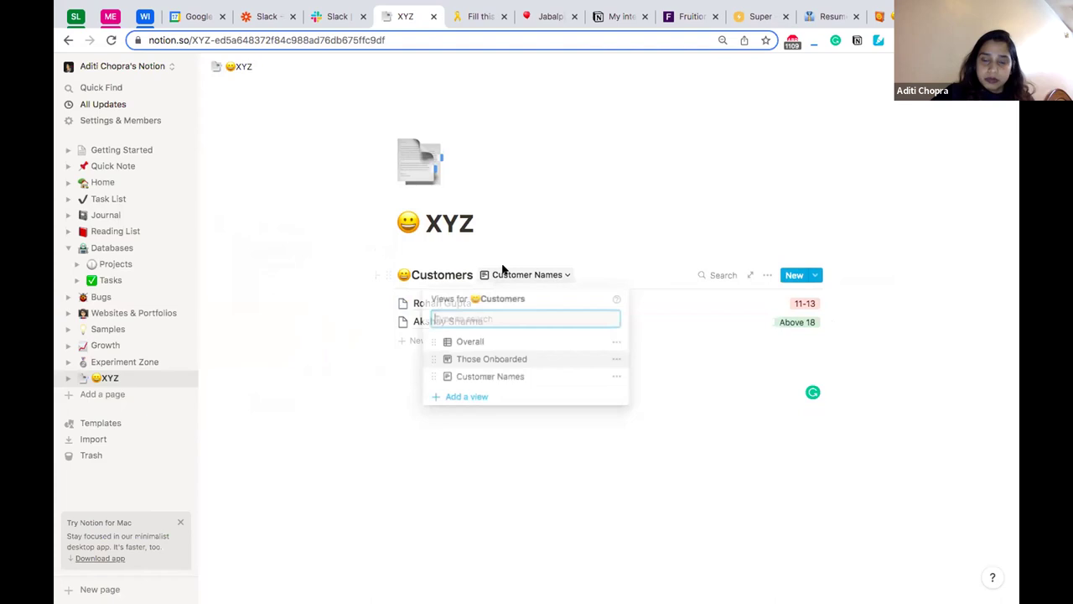
left_click(463, 341)
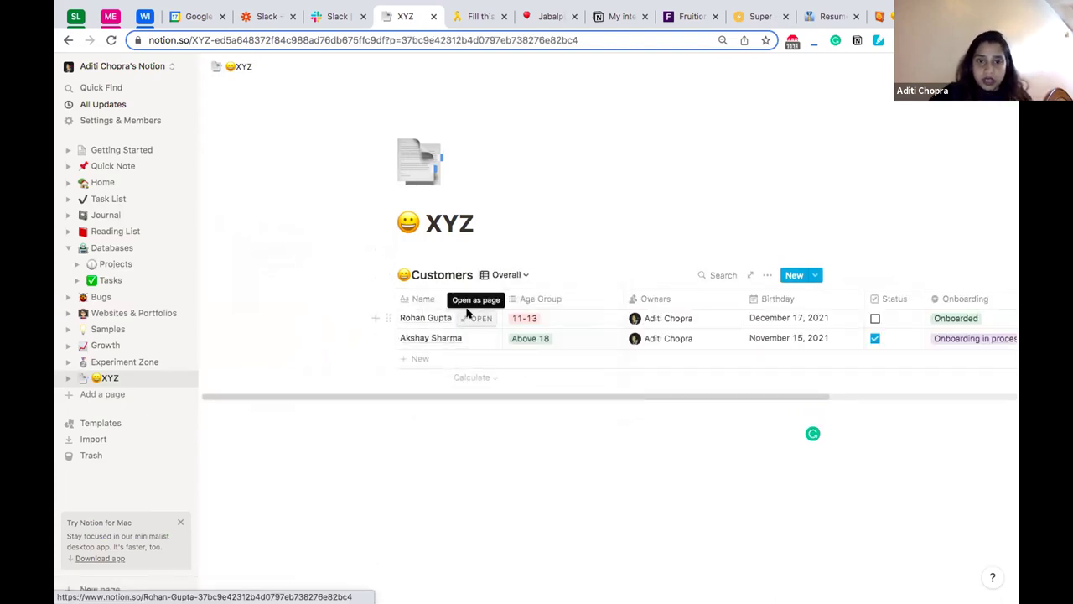
left_click(467, 314)
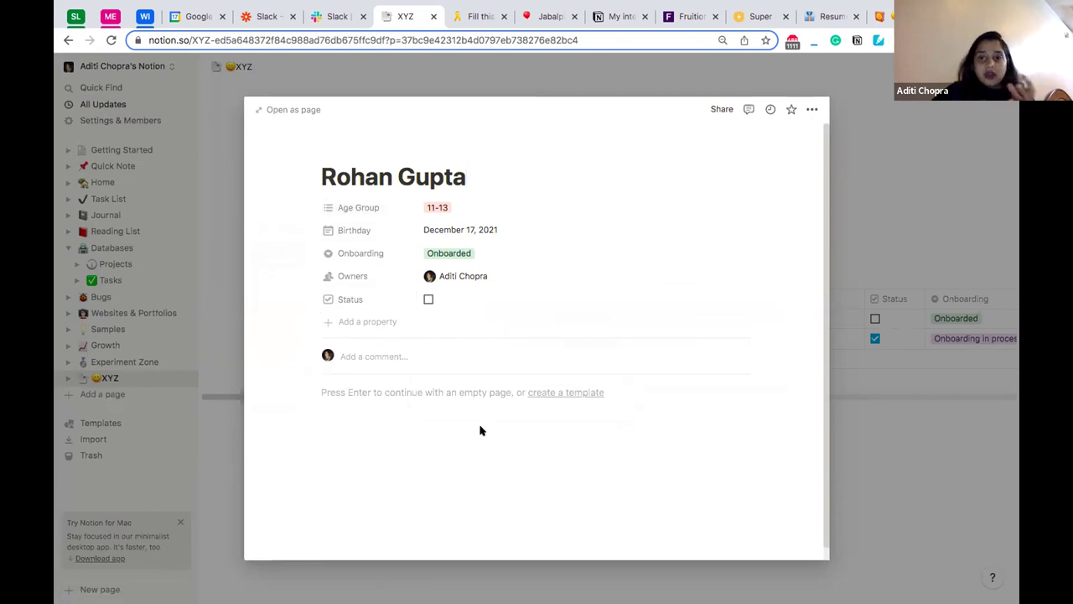
left_click(906, 431)
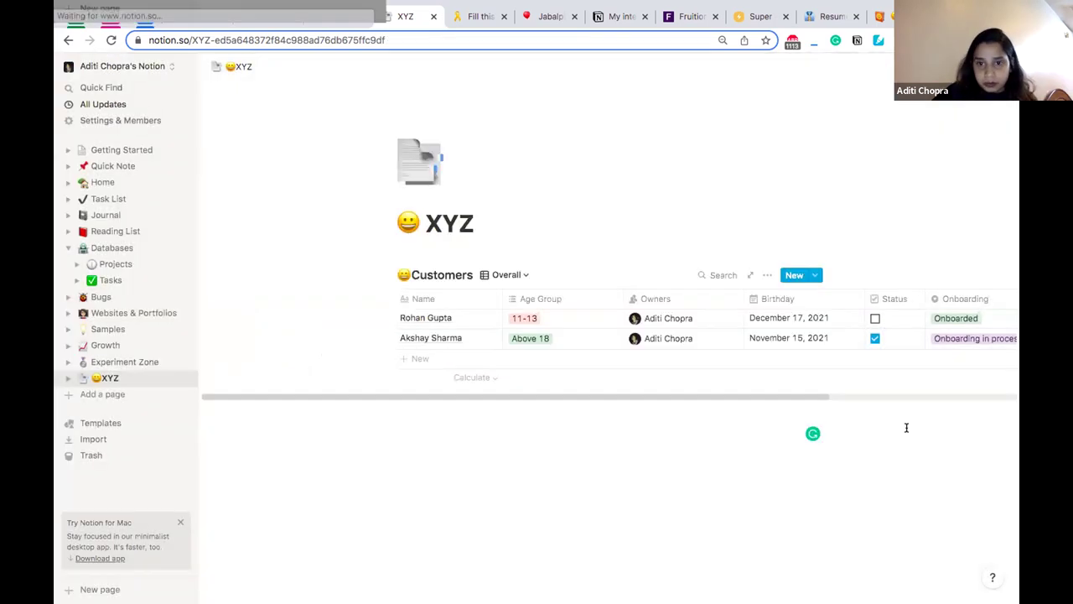
left_click(507, 275)
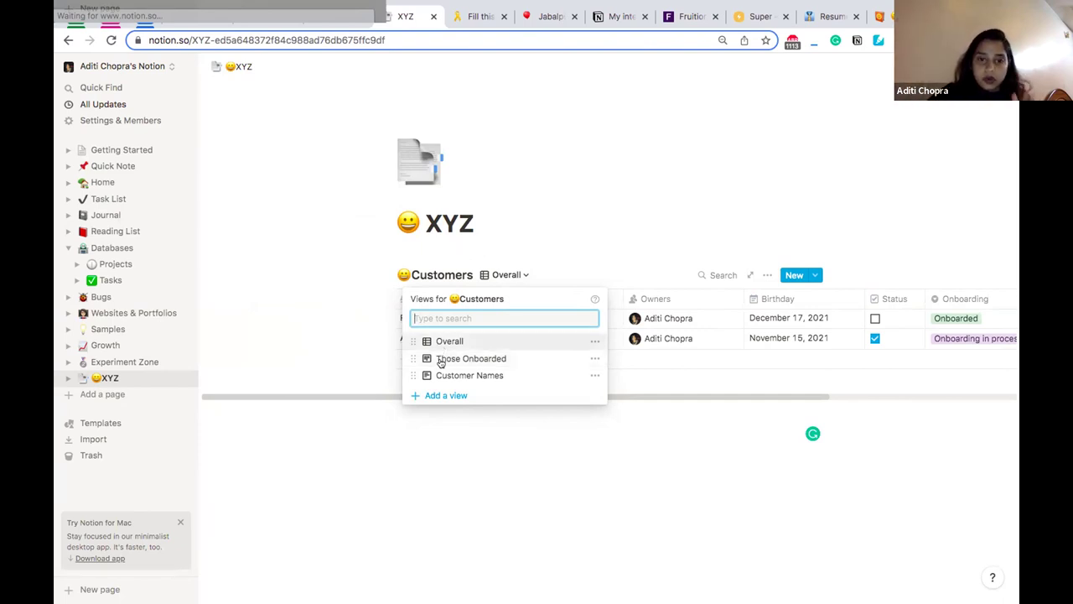
left_click(607, 213)
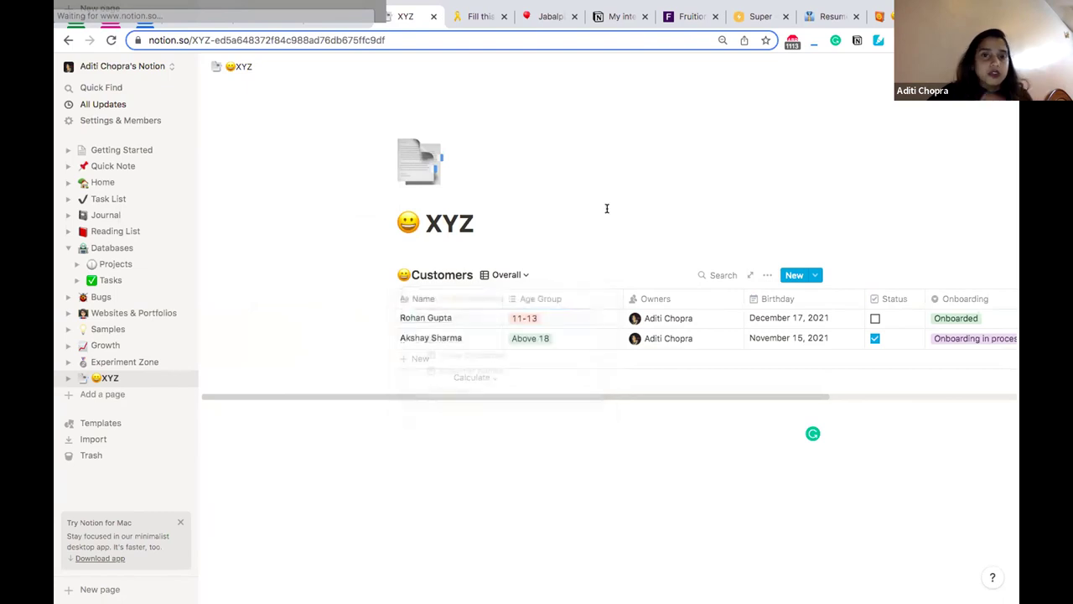
scroll(560, 323, "right", 2)
scroll(560, 323, "right", 1)
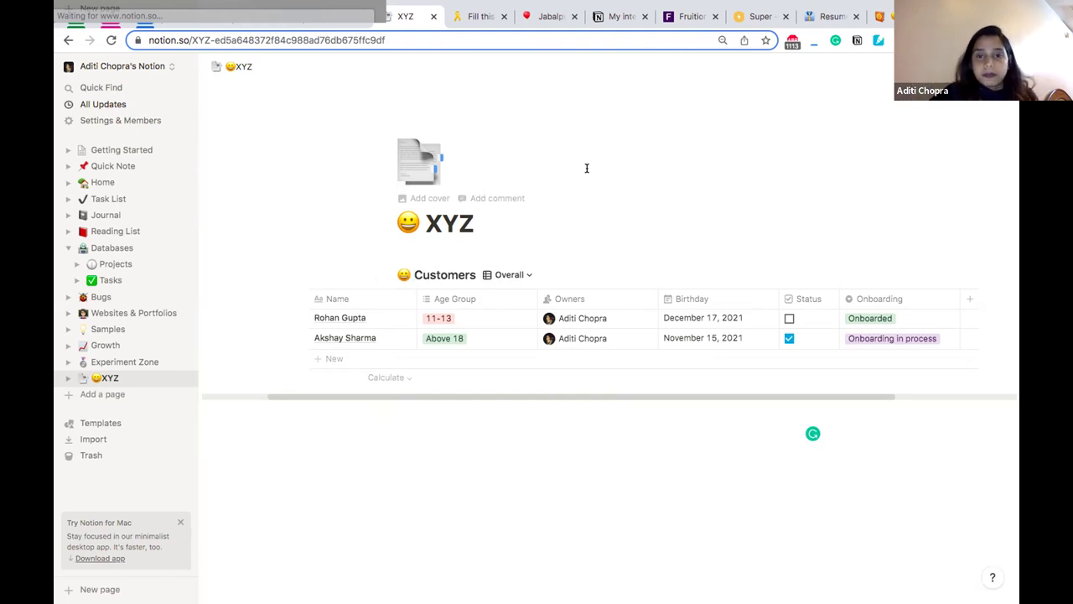
- Create a Timeline view of Customers, showing the first customer on December 17, 2021
left_click(506, 274)
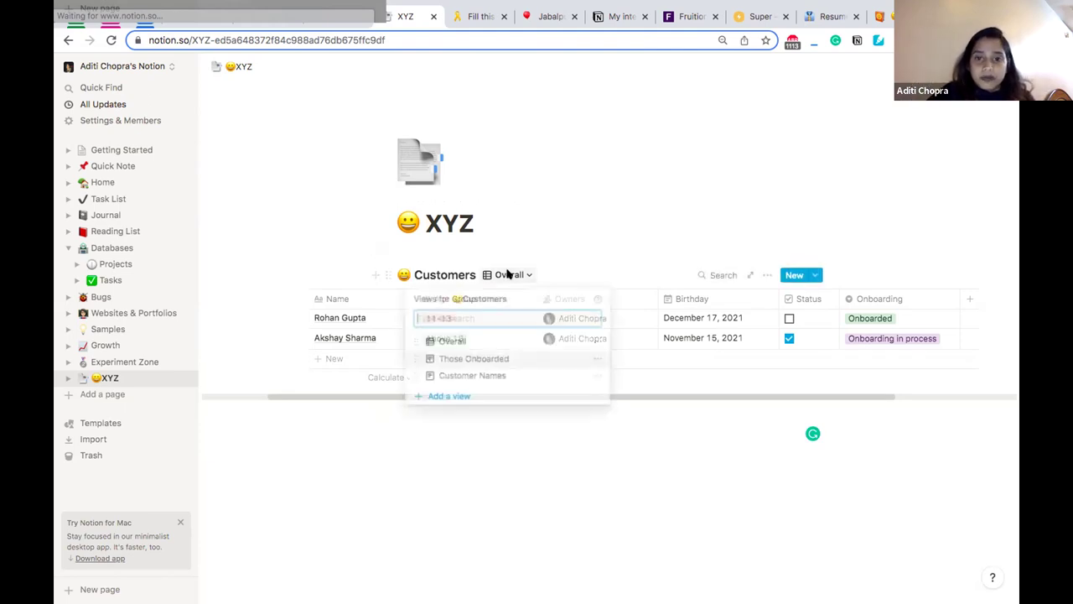
left_click(446, 395)
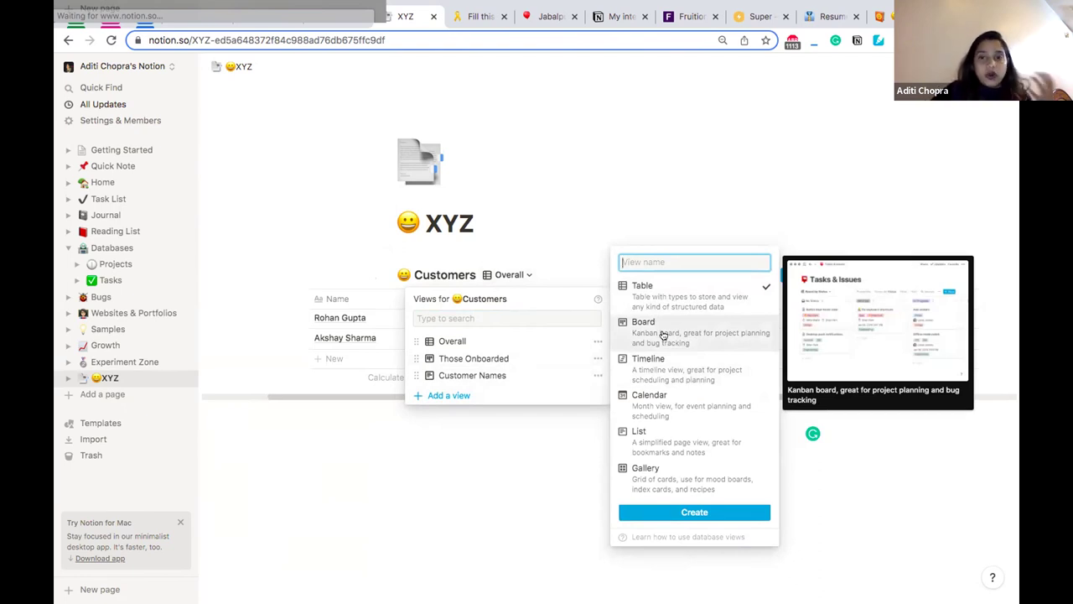
left_click(662, 334)
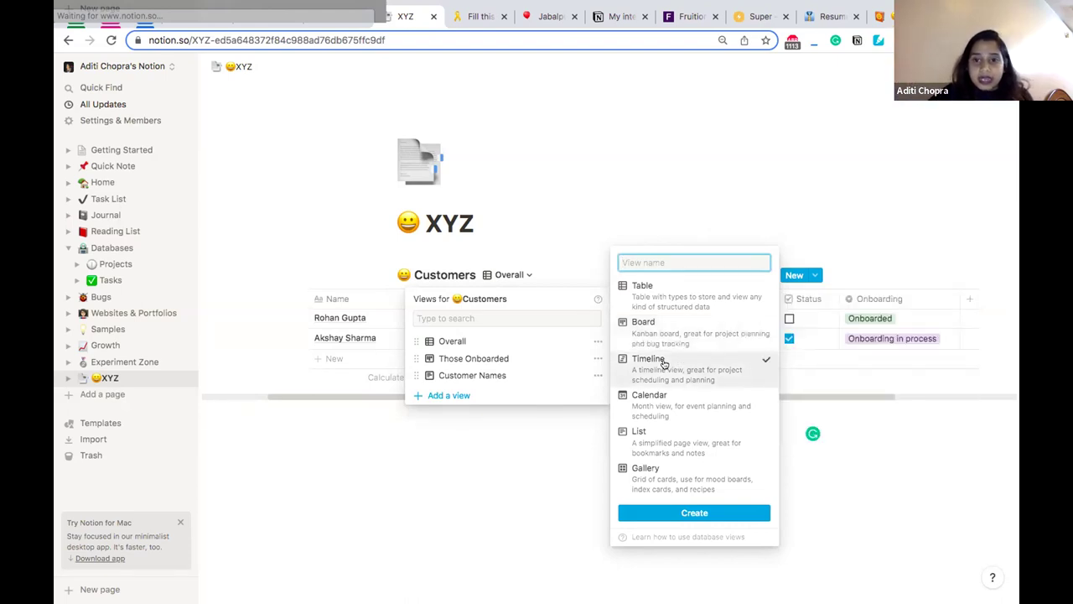
left_click(664, 513)
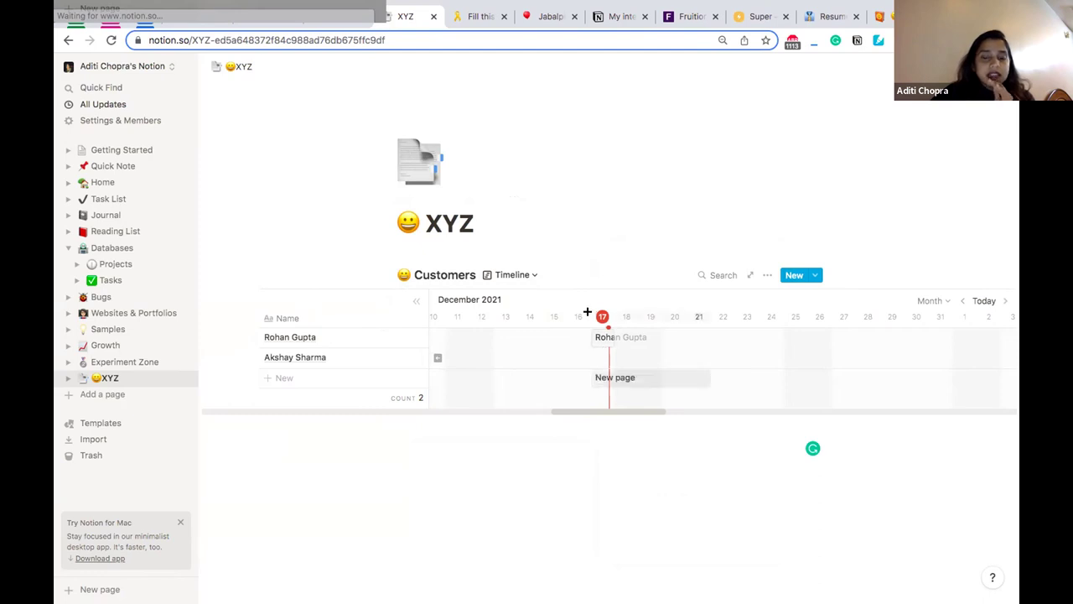
- Add a new timeline entry named 'Vijay Diwas Post'
left_click(285, 378)
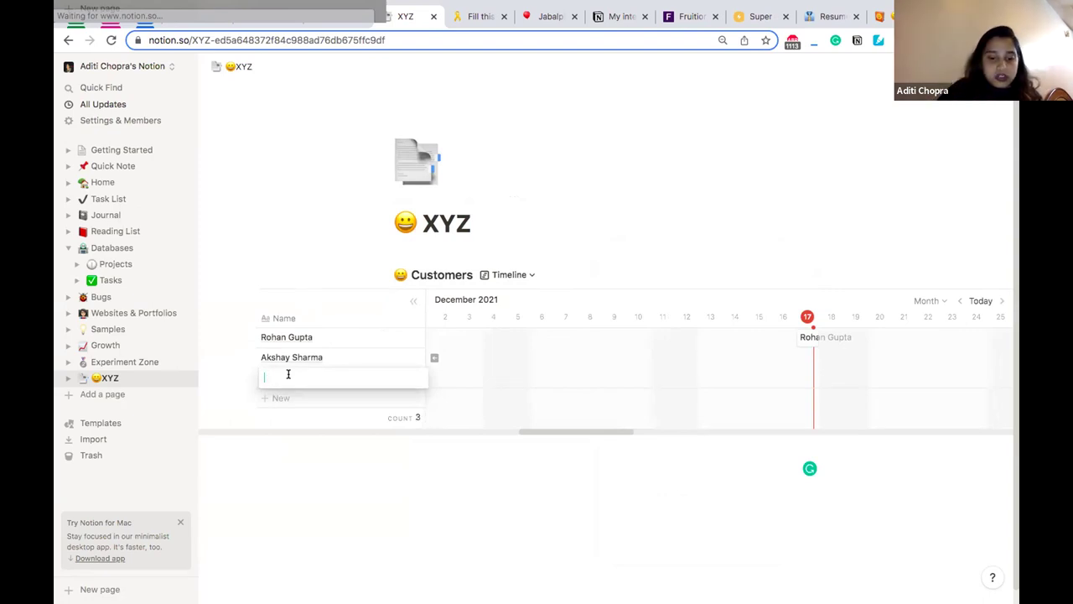
key("BackSpace")
type("Vijay Di")
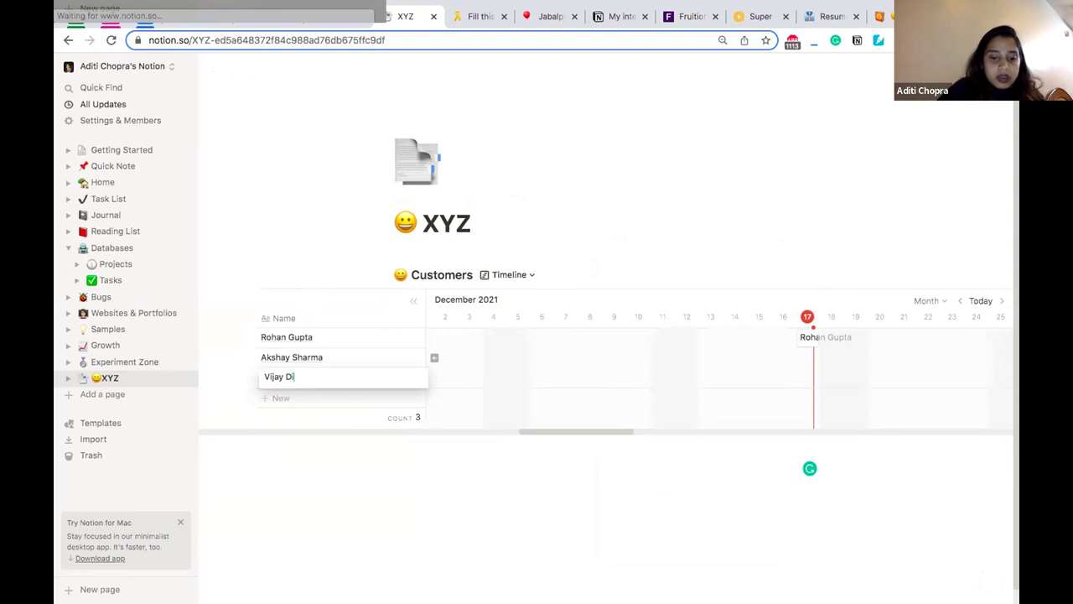
type("was Post")
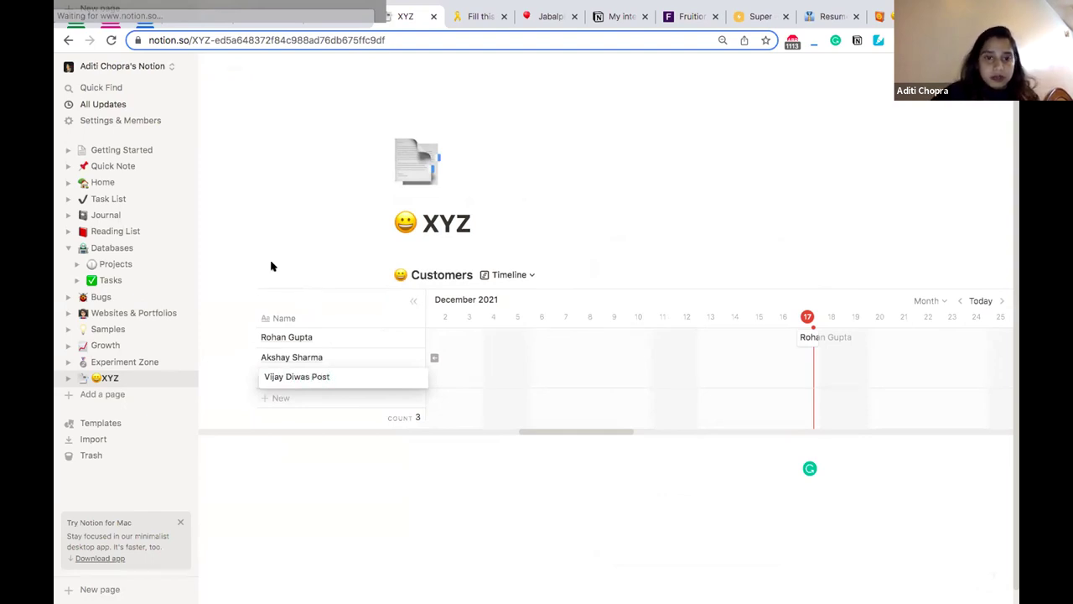
key("Escape")
- Place the Vijay Diwas Post bar on the timeline around December 18–20
left_click(447, 373)
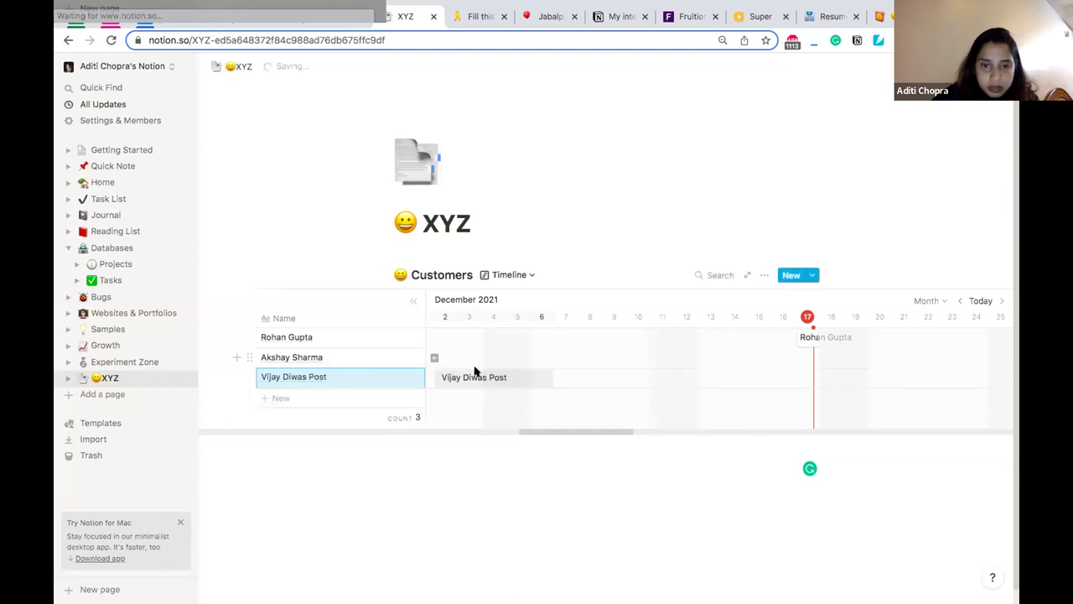
left_click_drag(550, 376, 635, 371)
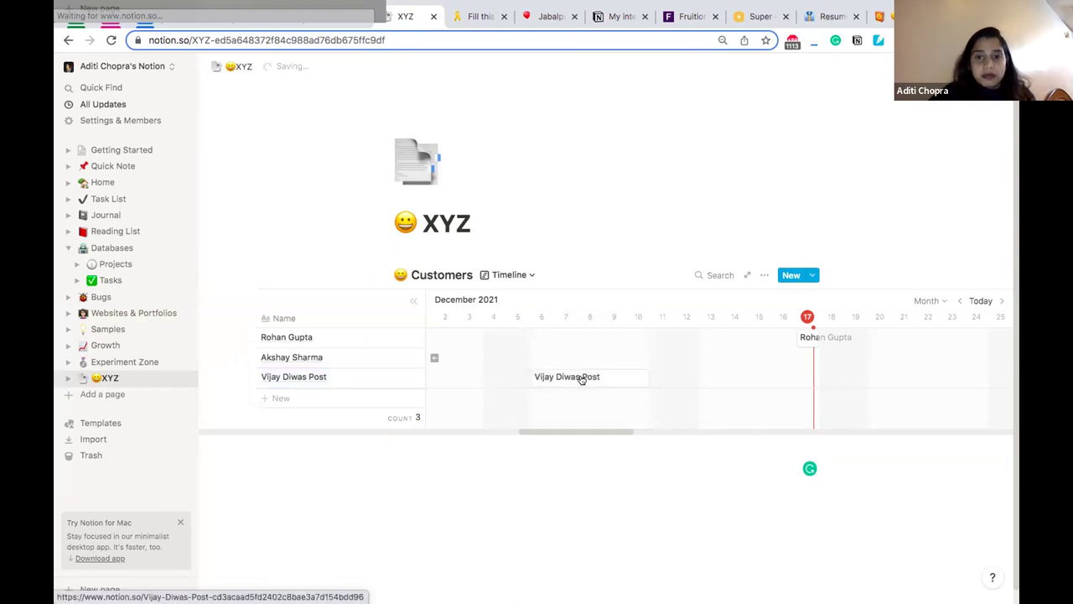
left_click(580, 379)
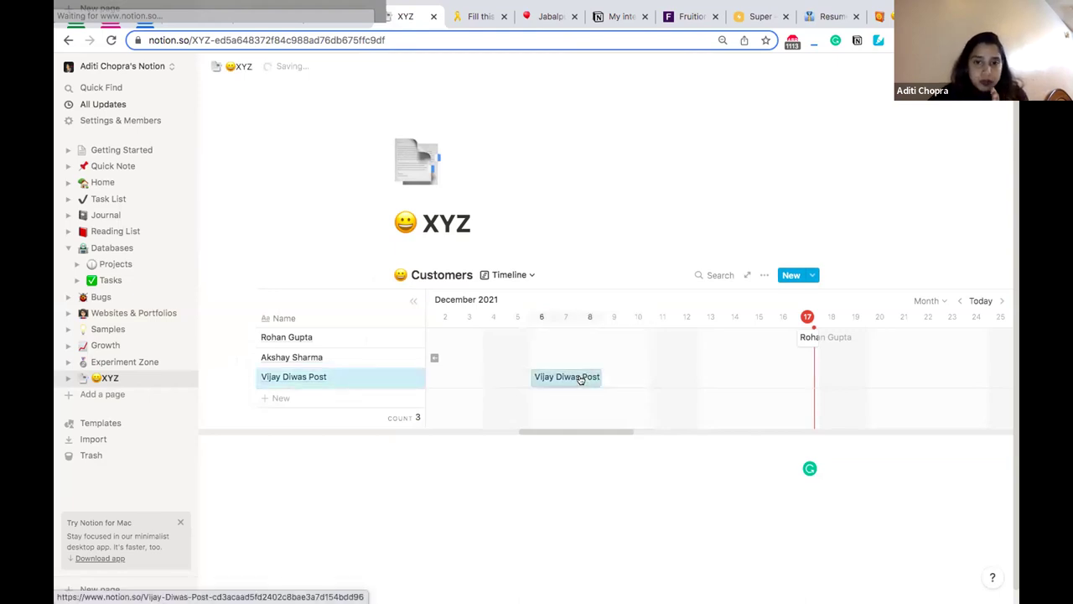
left_click_drag(865, 378, 859, 377)
scroll(751, 394, "right", 2)
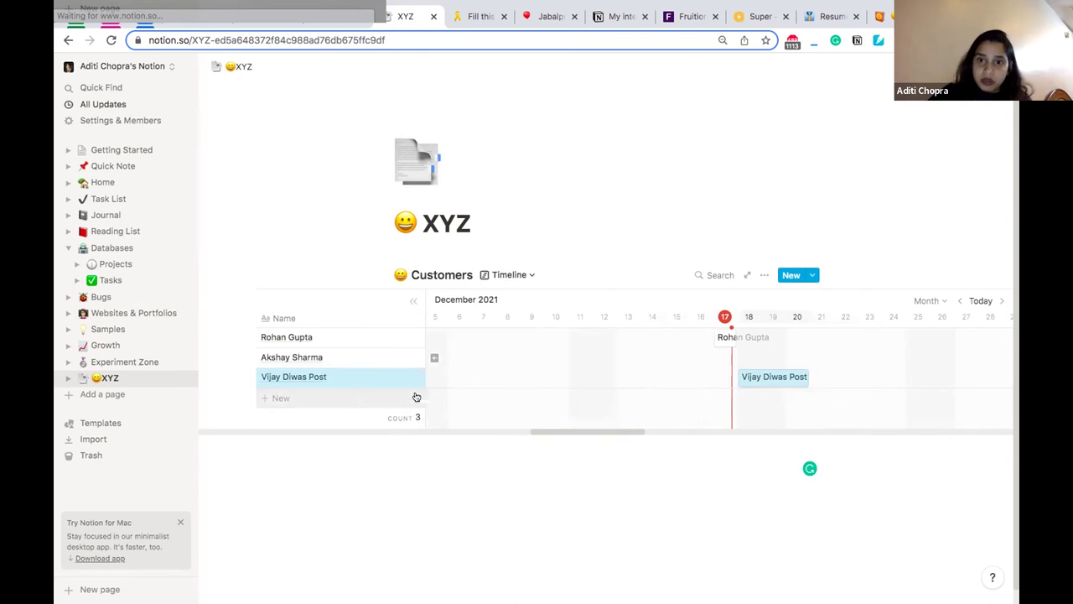
- Create a 'Christmas post' timeline entry spanning December 20–24, 2021 and open its page
scroll(778, 400, "right", 3)
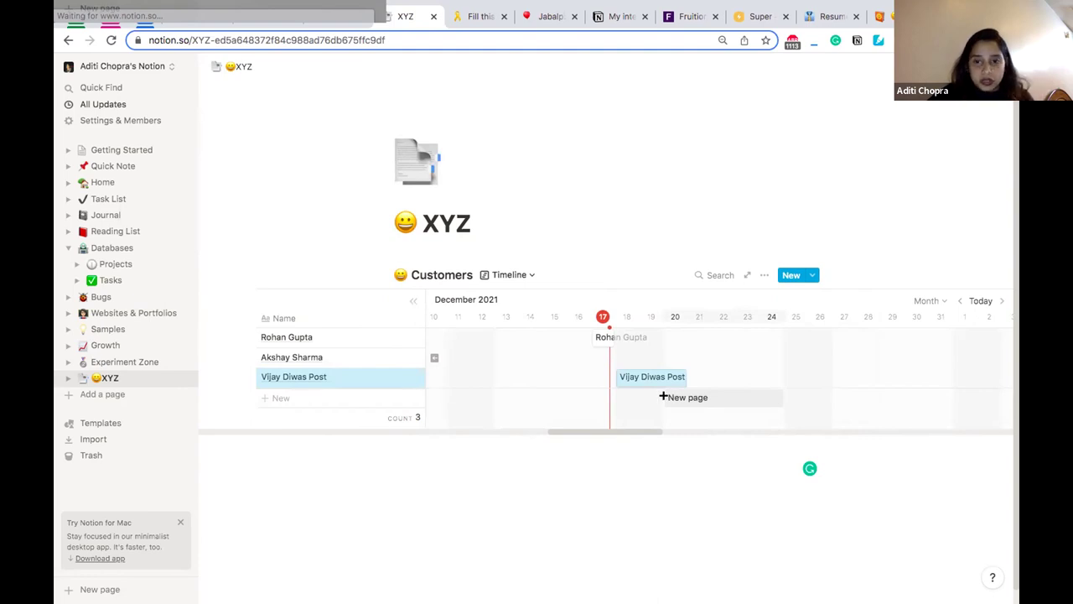
left_click(683, 398)
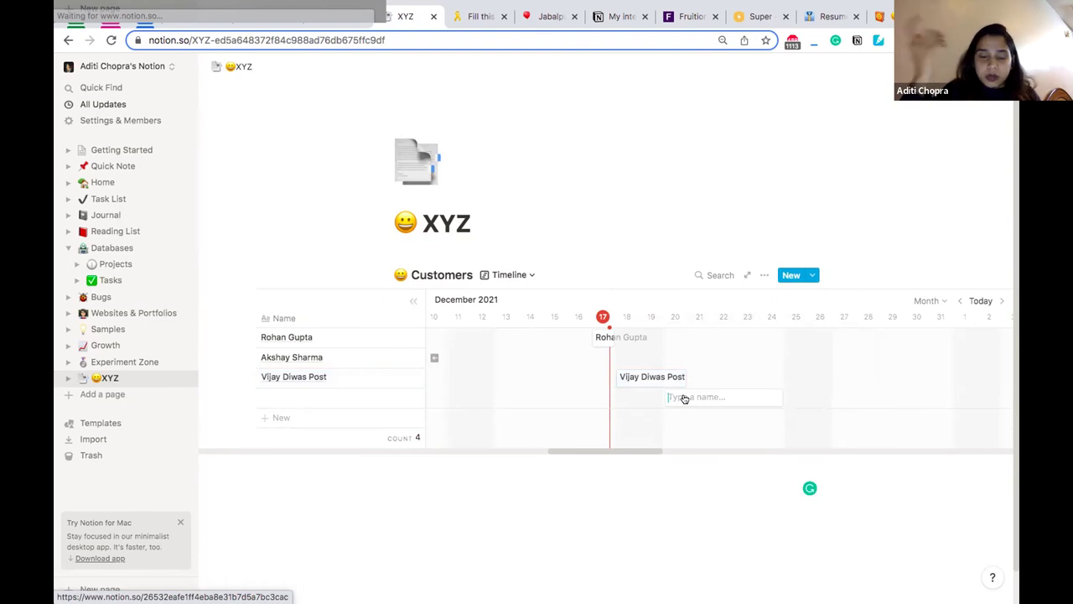
type("Chr")
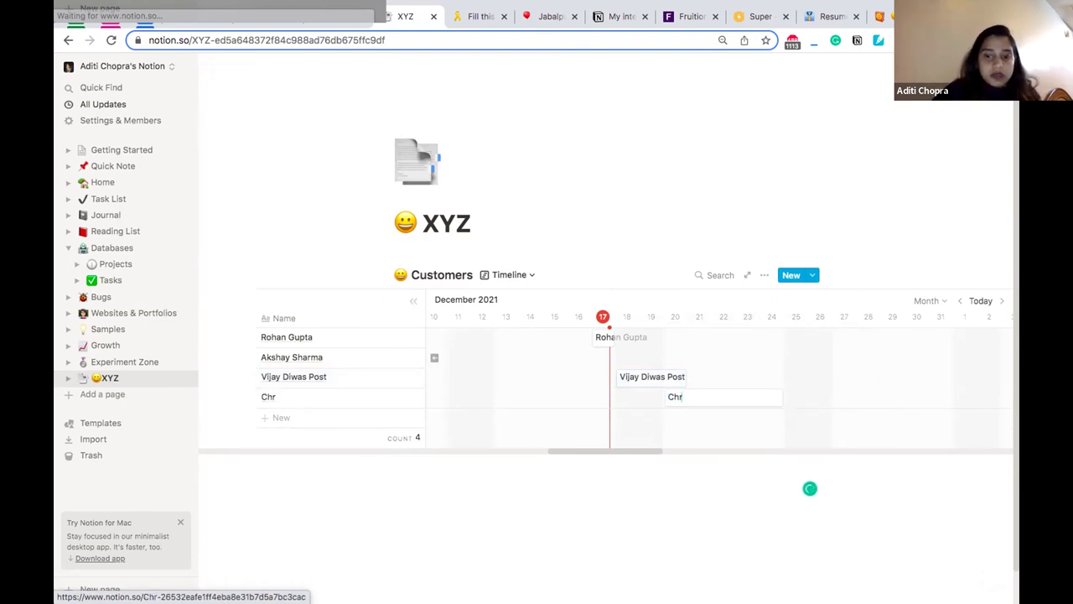
type("istmas post")
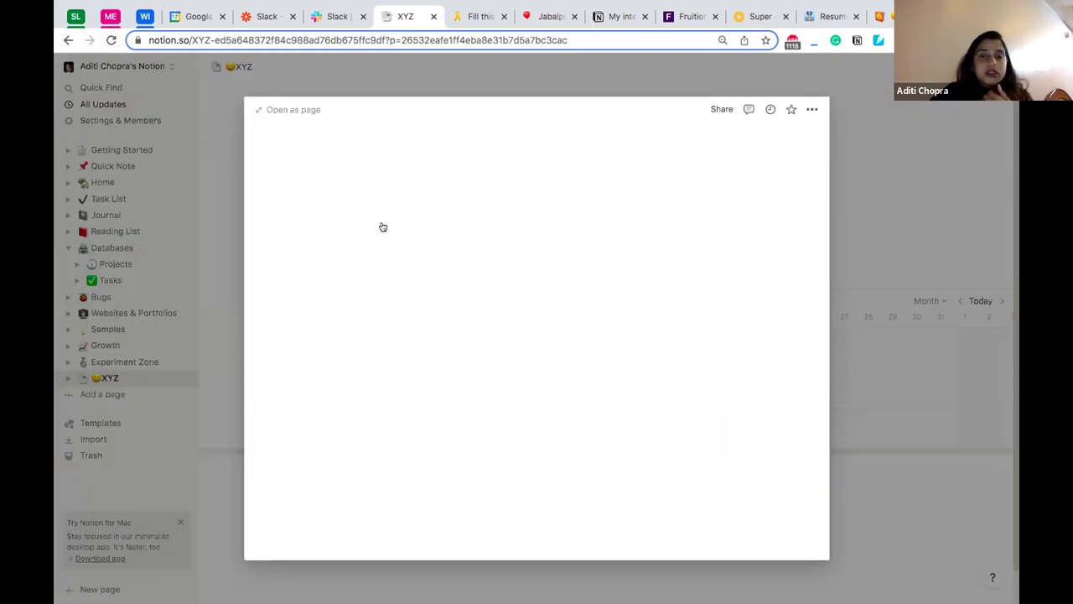
left_click(868, 220)
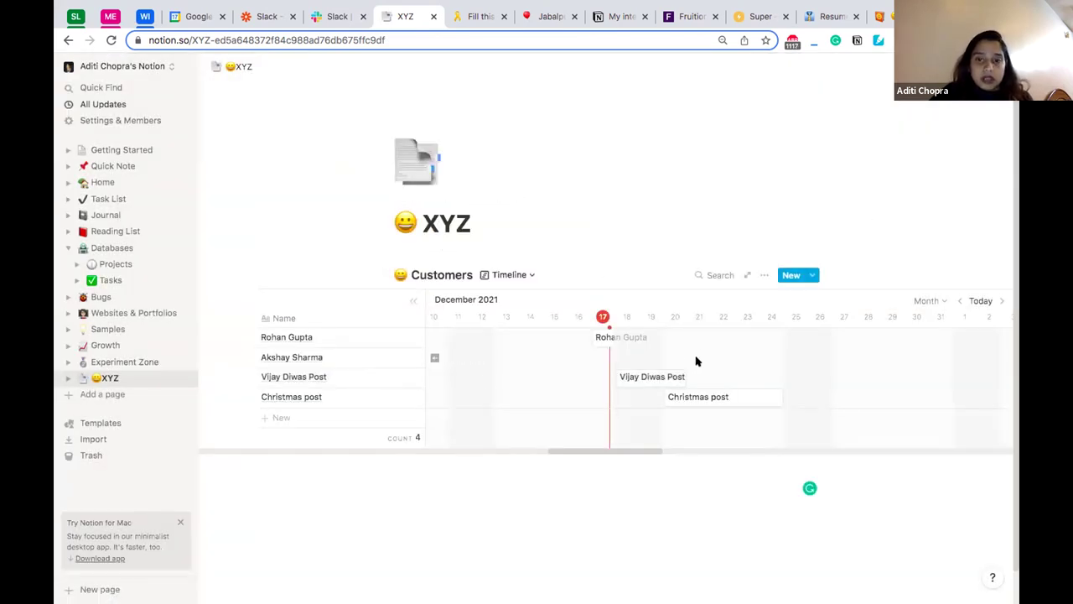
left_click(701, 396)
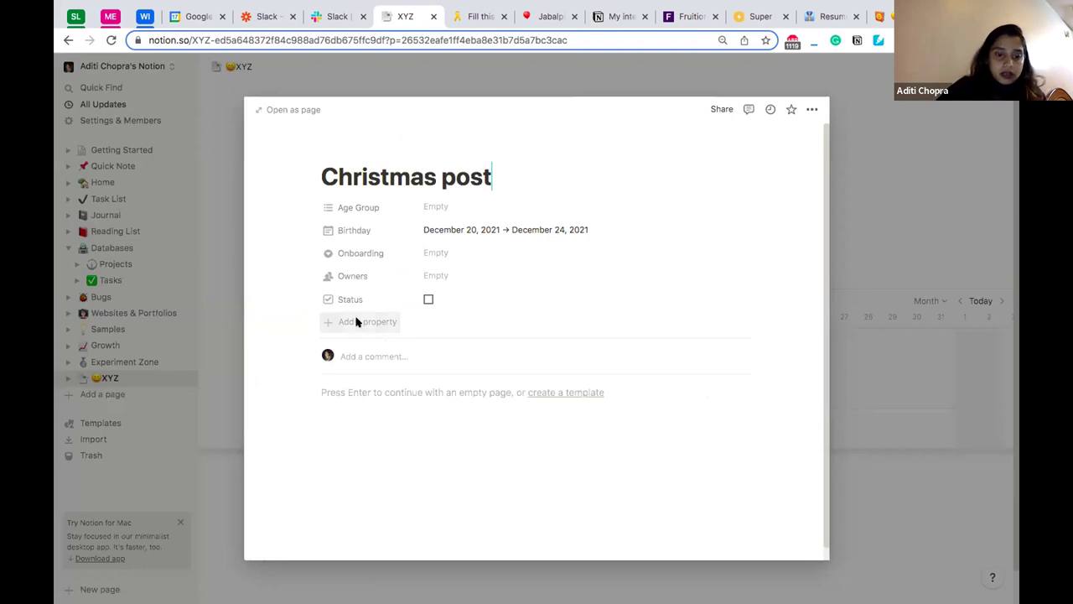
- Add a property named 'Platform' to the Christmas post page
left_click(356, 323)
type("Platform")
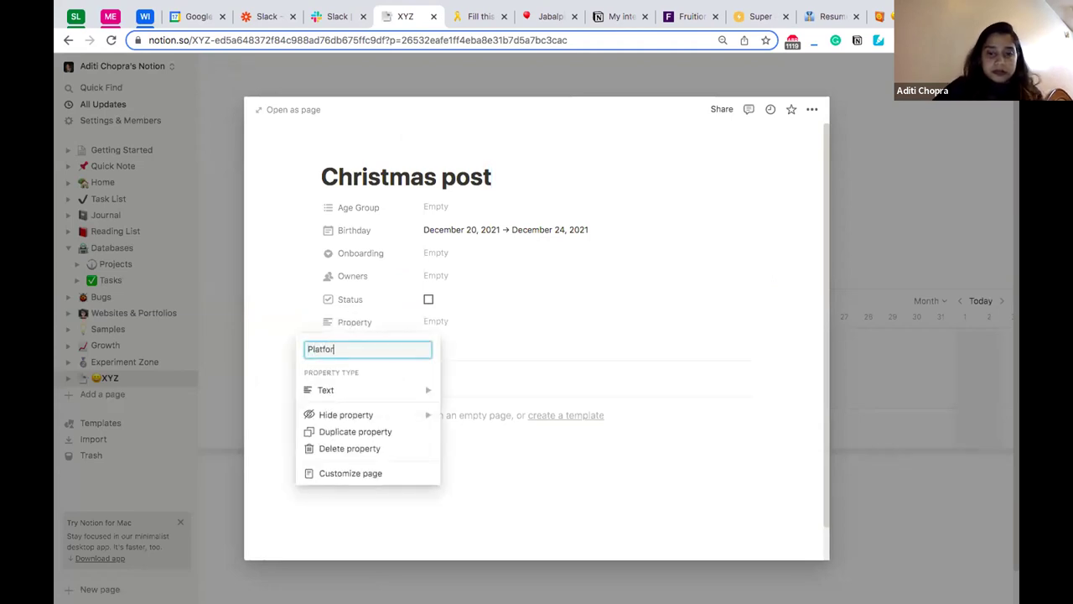
left_click(449, 348)
left_click(438, 323)
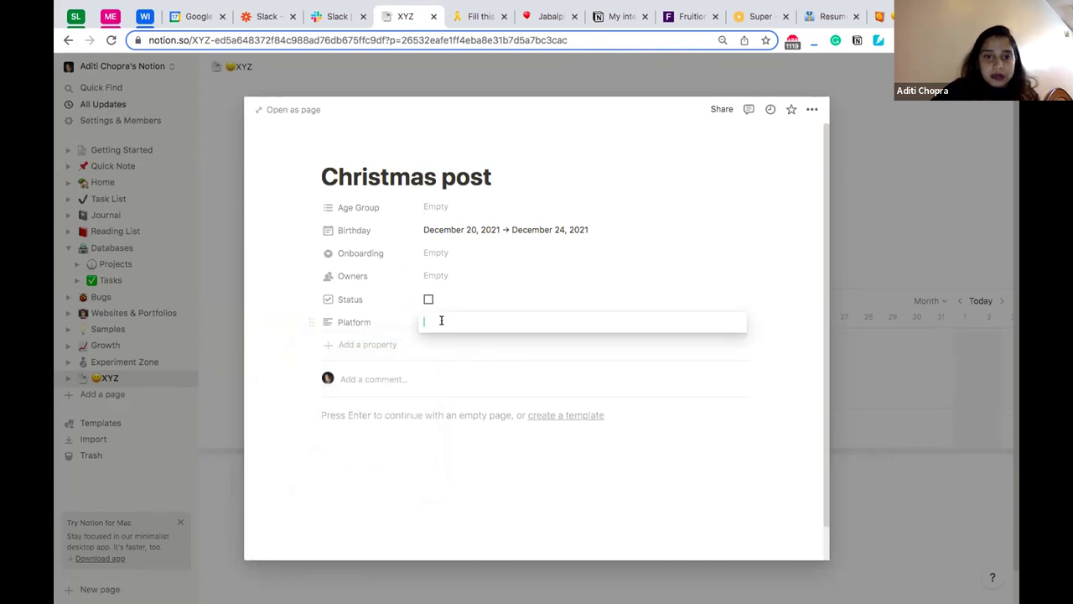
left_click(343, 321)
- Make Platform a multi-select property and add an Insta option
left_click(339, 322)
mouse_move(344, 387)
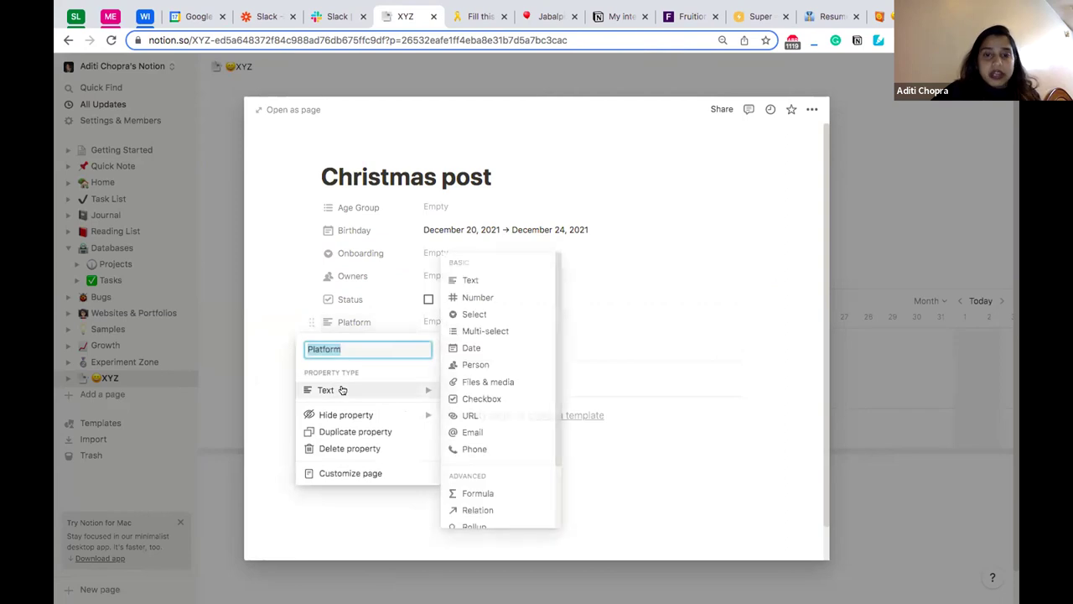
left_click(511, 331)
left_click(458, 321)
type("Insta")
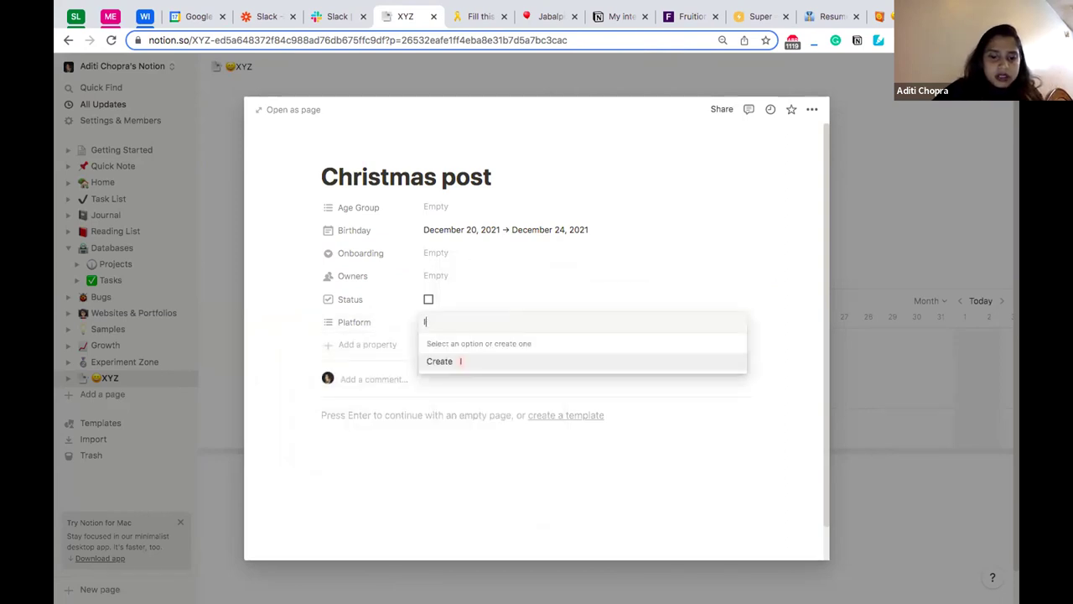
left_click(470, 362)
- Add then remove a Twitter tag so only Insta remains, and close the page
type("Twitter")
left_click(470, 360)
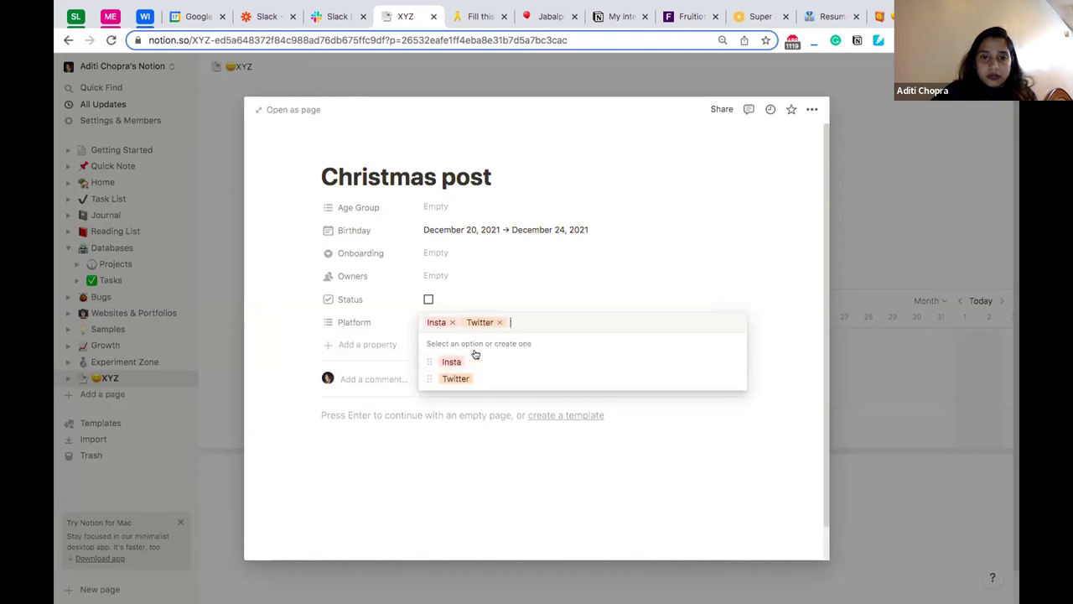
left_click(498, 322)
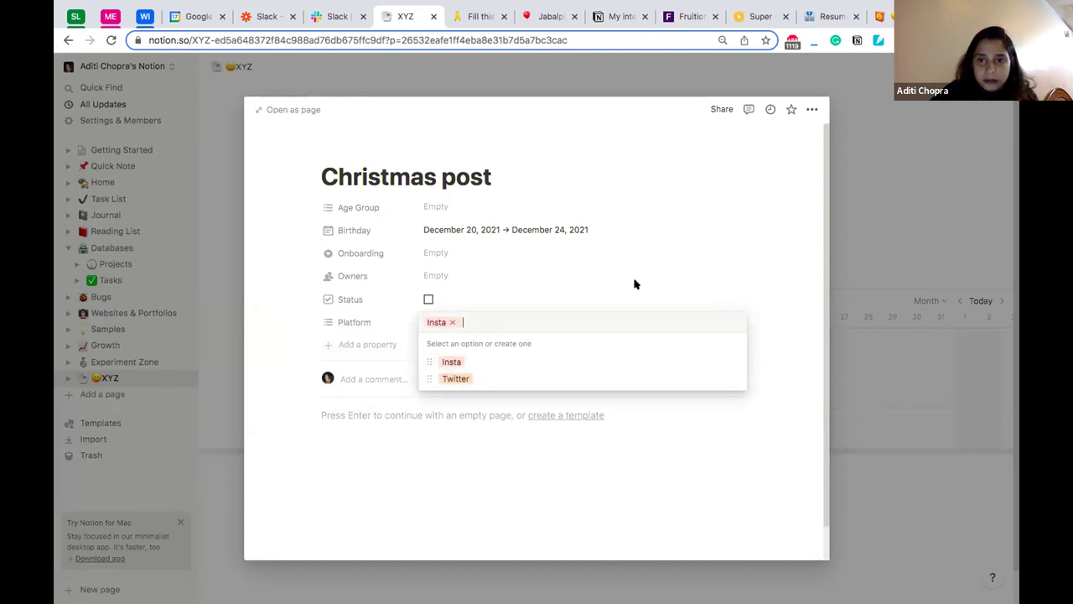
left_click(852, 264)
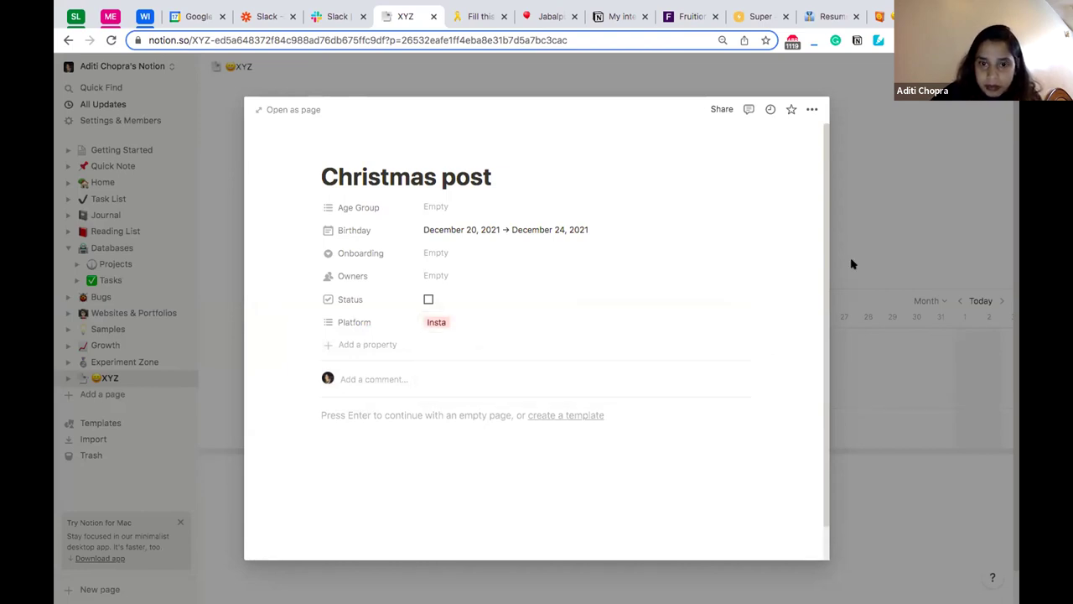
left_click(851, 265)
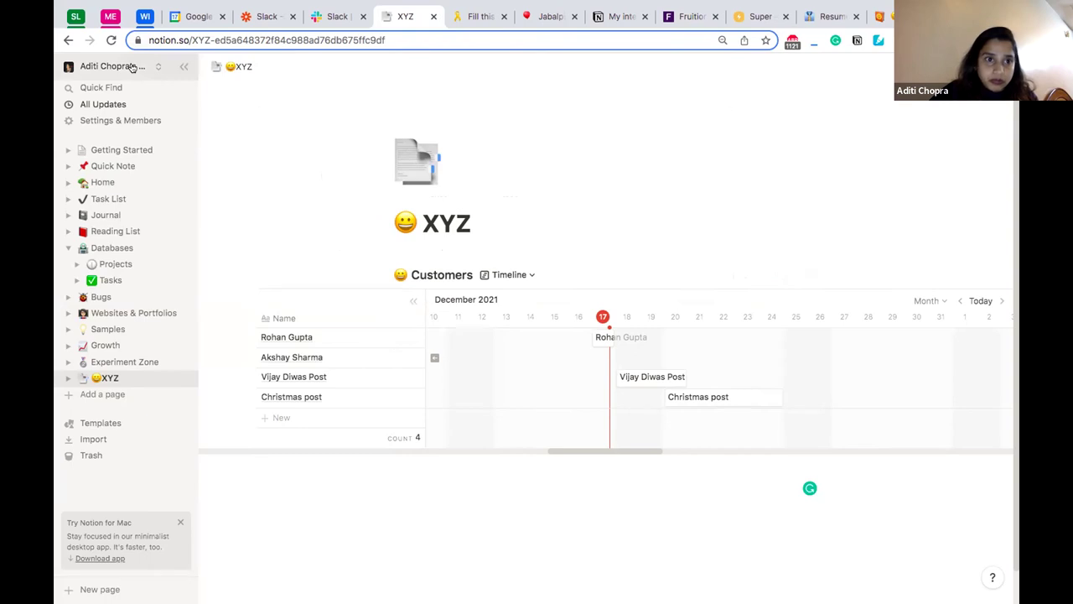
- Switch to the other personal workspace from the workspace switcher
left_click(132, 67)
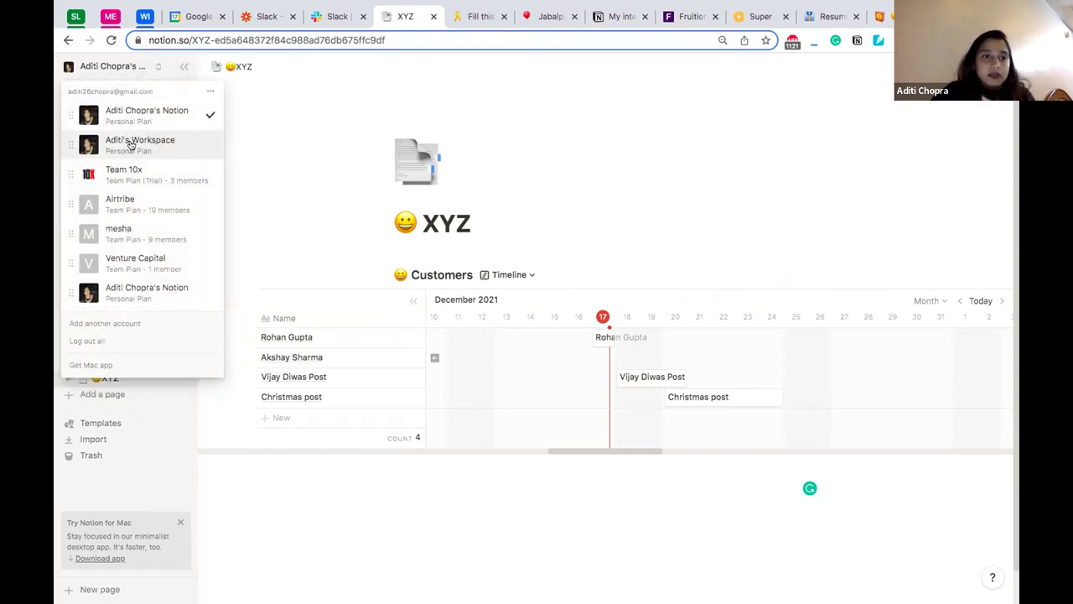
left_click(131, 145)
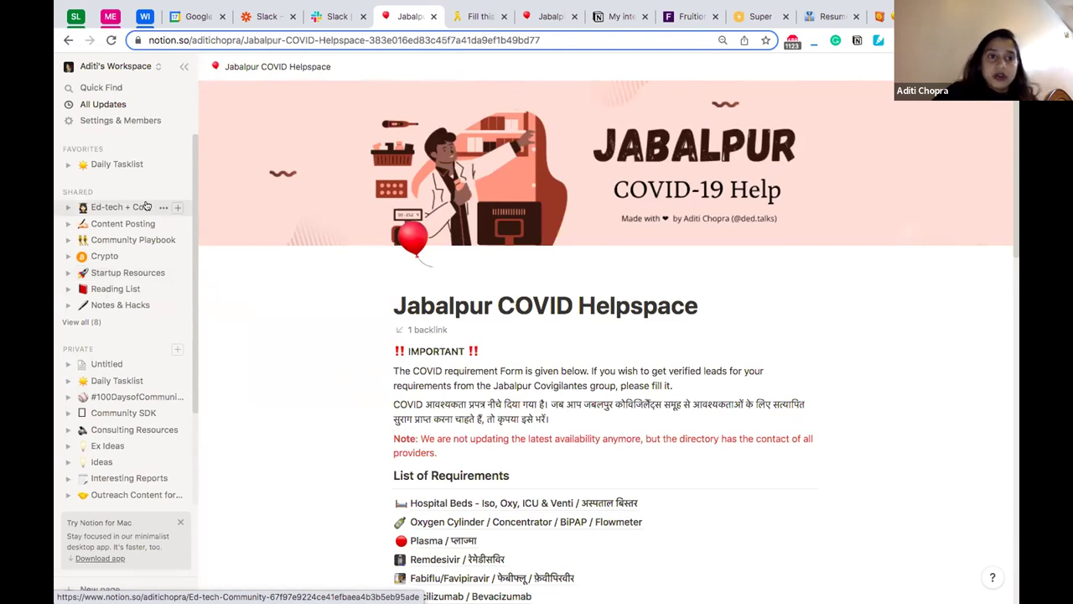
- Open Ed-tech + Community and collapse its Ideas/Spaces and Community Topics toggles
left_click(146, 207)
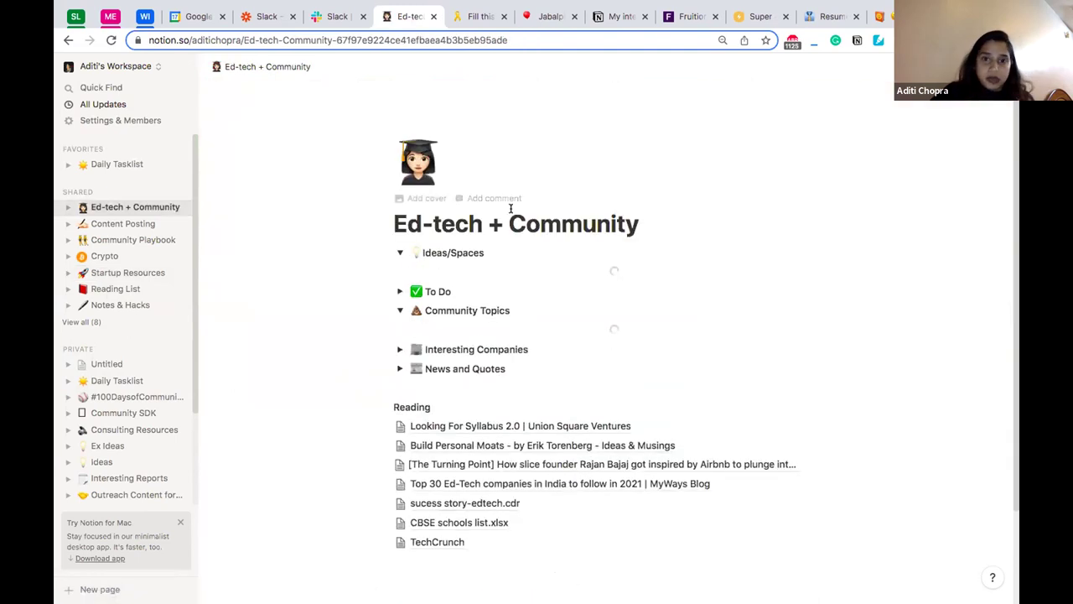
scroll(415, 222, "down", 1)
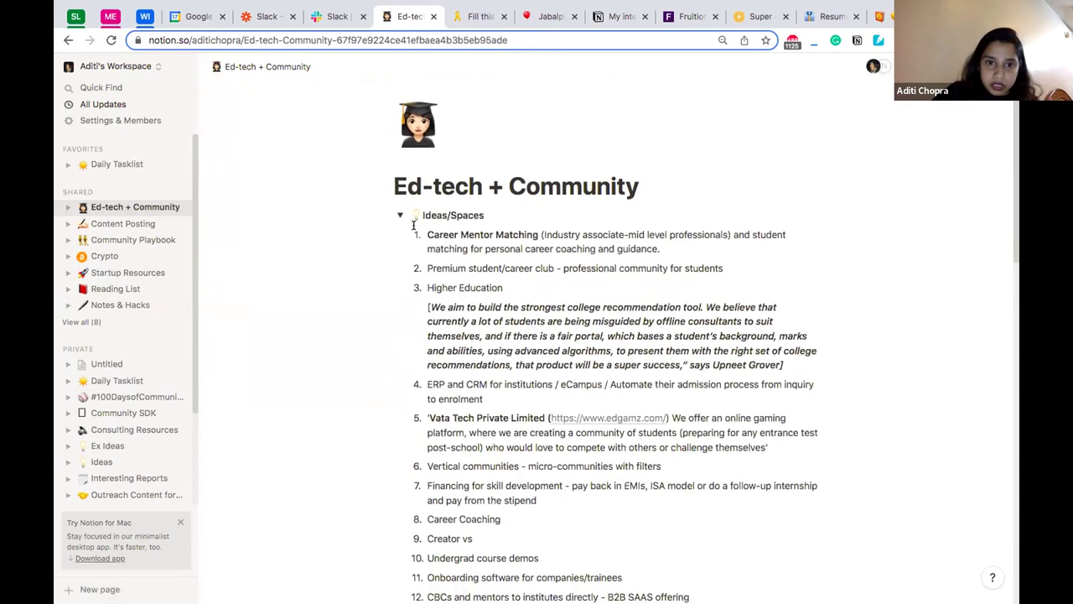
left_click(400, 215)
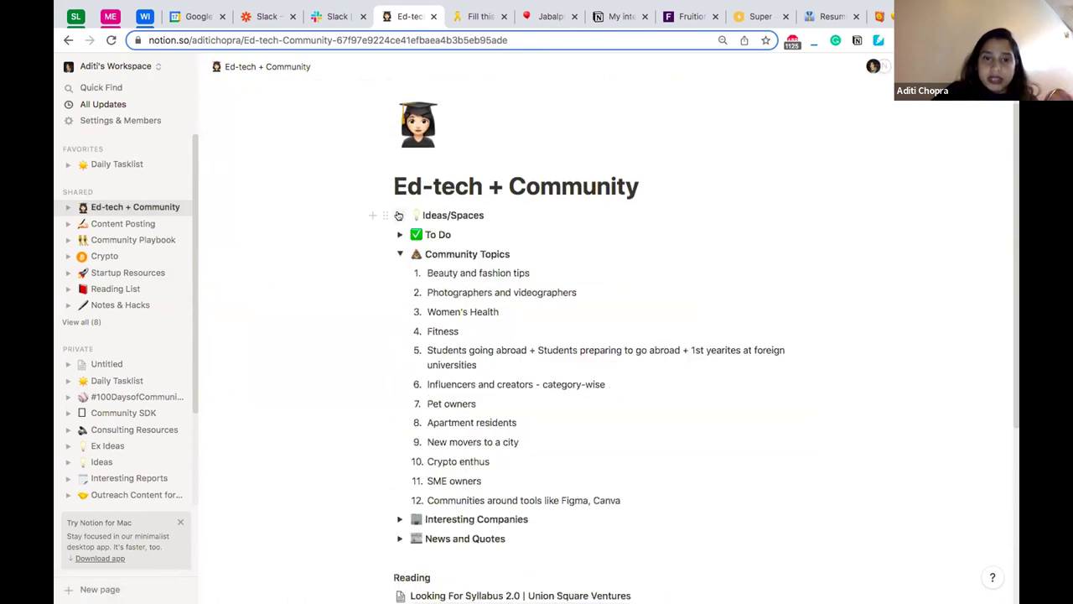
left_click(400, 254)
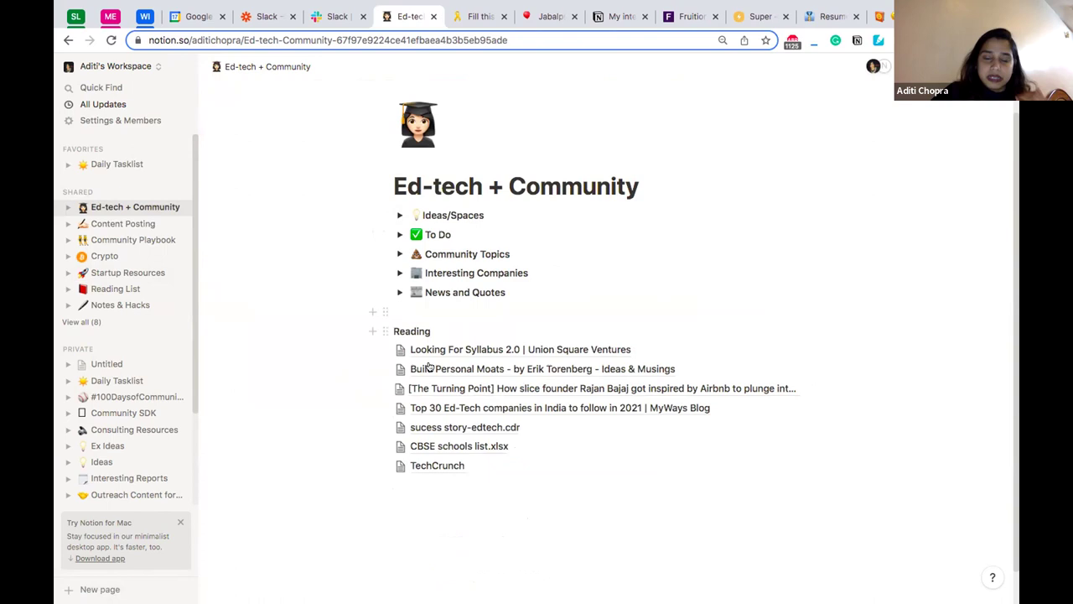
- Add two blank lines below TechCrunch, then switch to the My integrations page
left_click(435, 483)
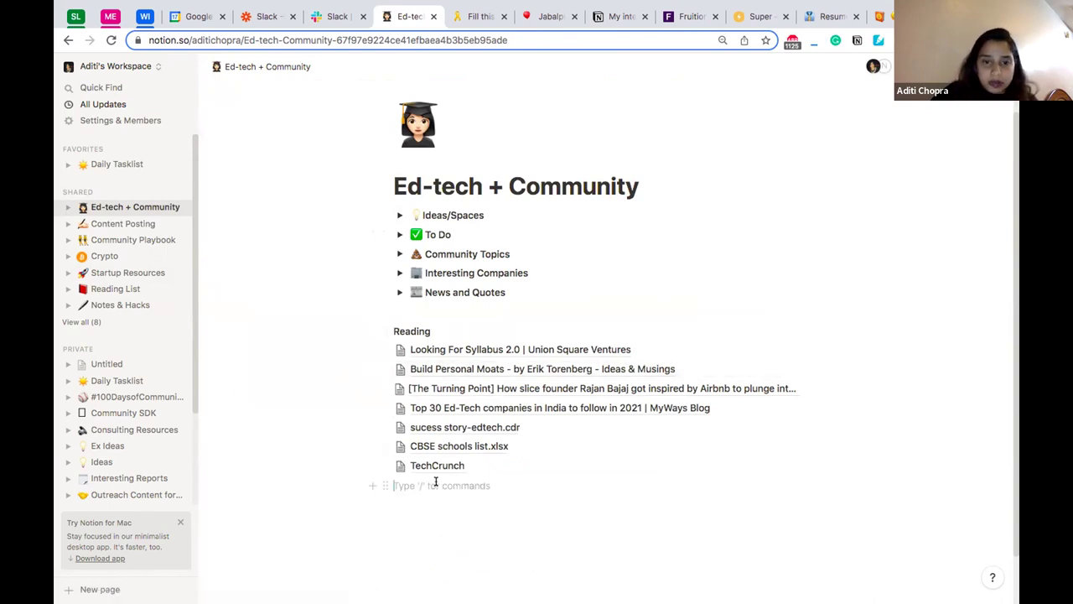
key("Return")
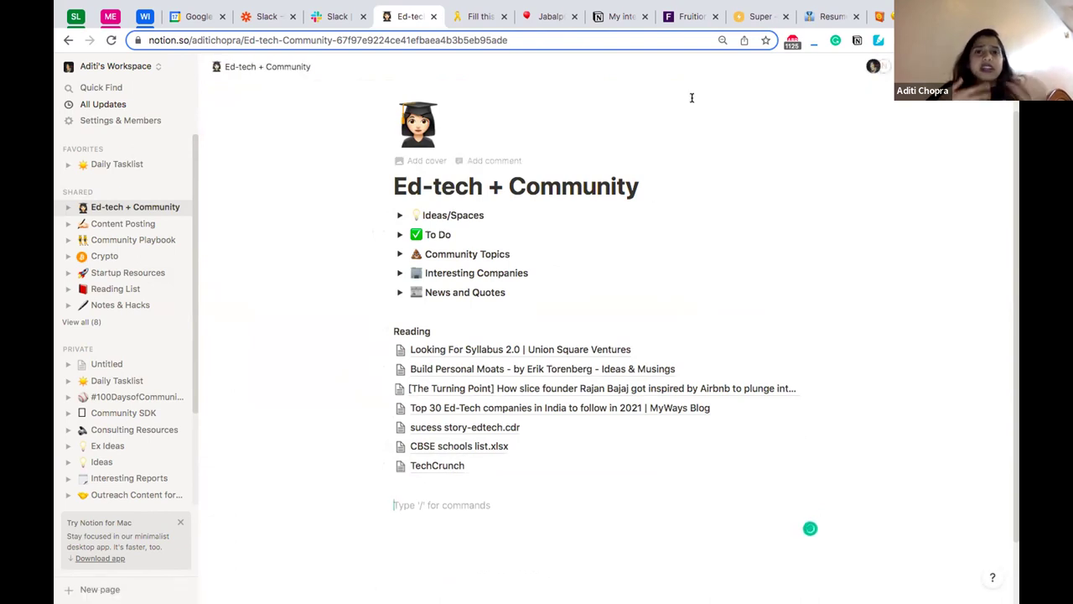
left_click(617, 15)
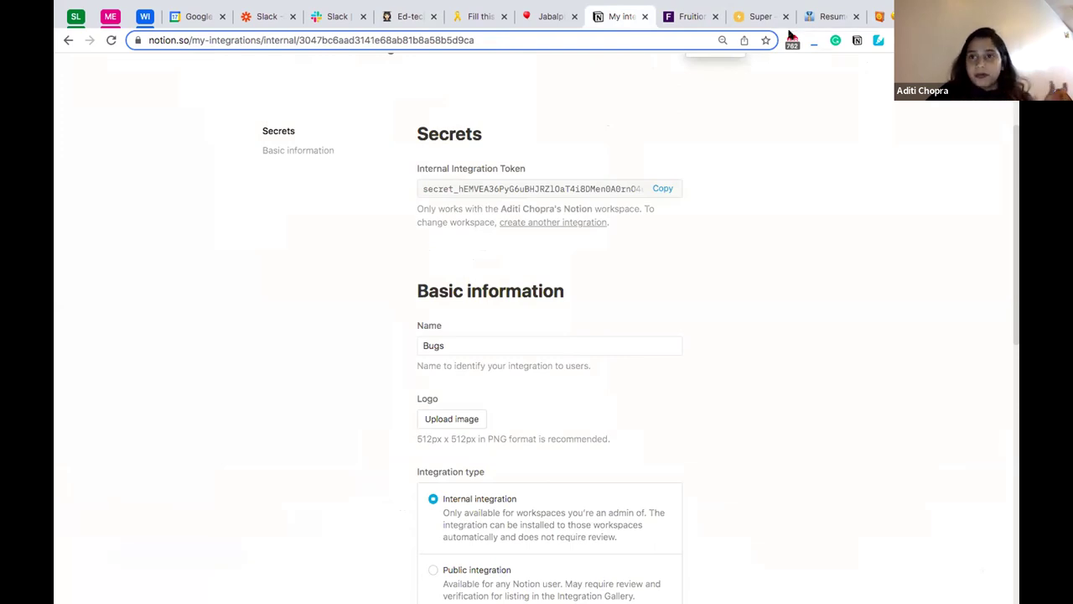
- Clip the My integrations page into Ed-tech + Community with Web Clipper, then return there
left_click(856, 40)
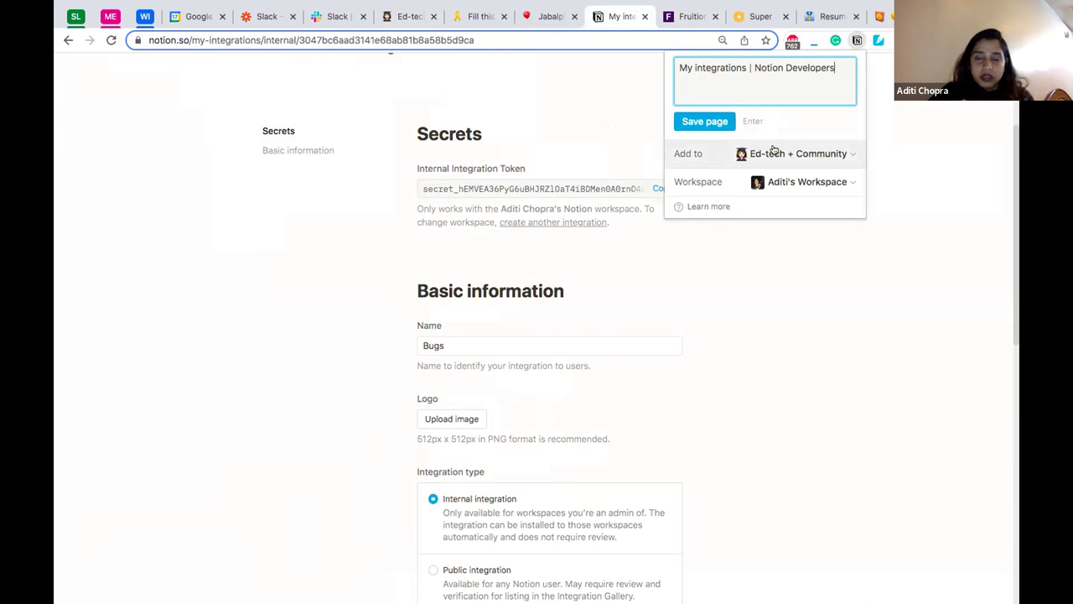
left_click(713, 123)
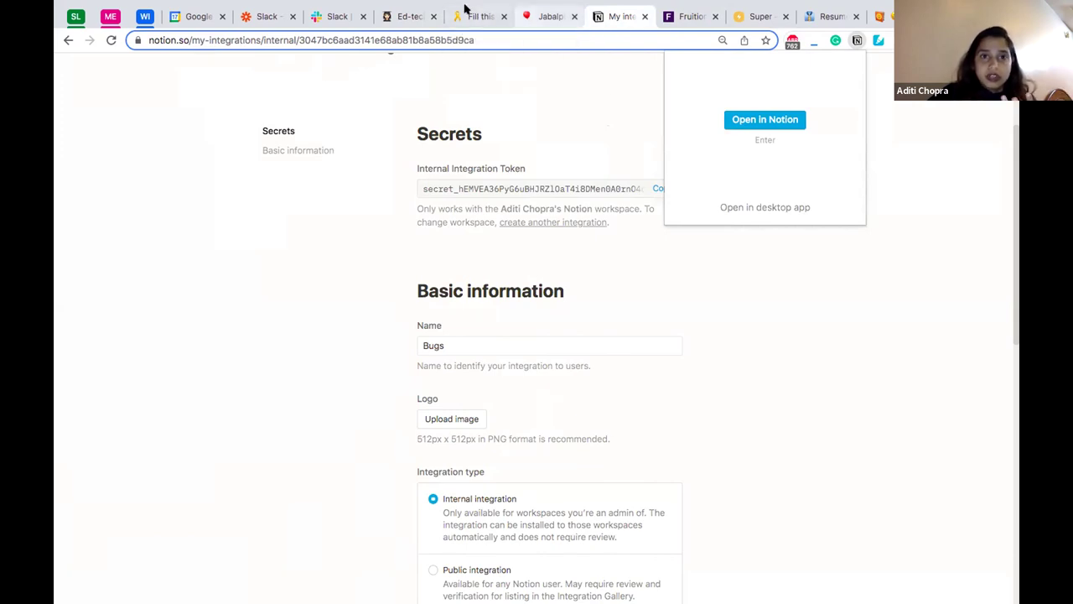
left_click(408, 17)
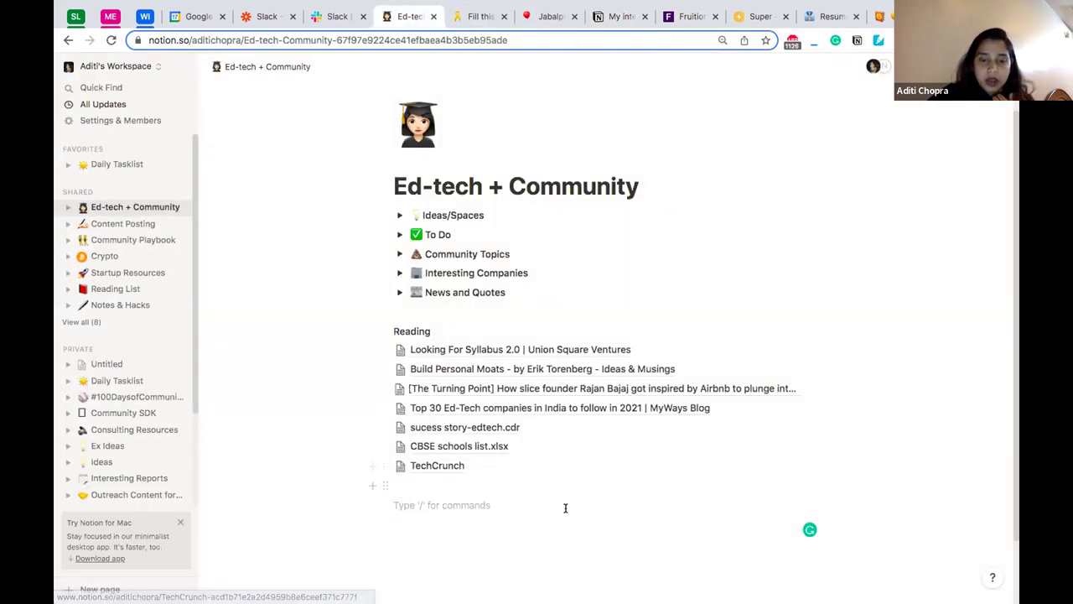
- Scroll Ed-tech + Community until the clipped My integrations | Notion Developers link appears
scroll(571, 507, "down", 1)
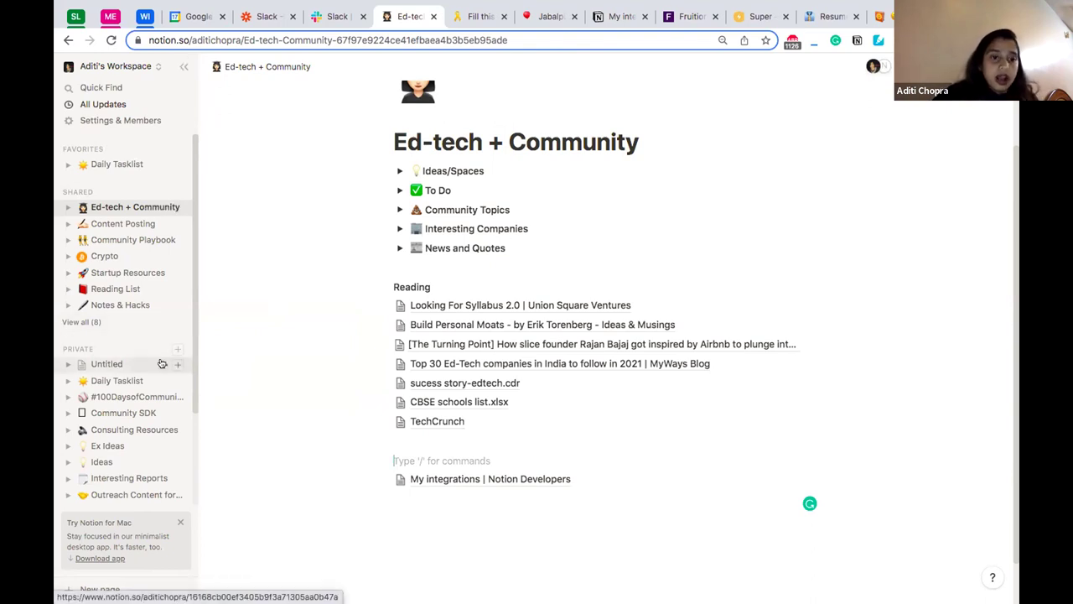
- Scroll through the sidebar pages, then bring up the workspace switcher
scroll(106, 431, "down", 1)
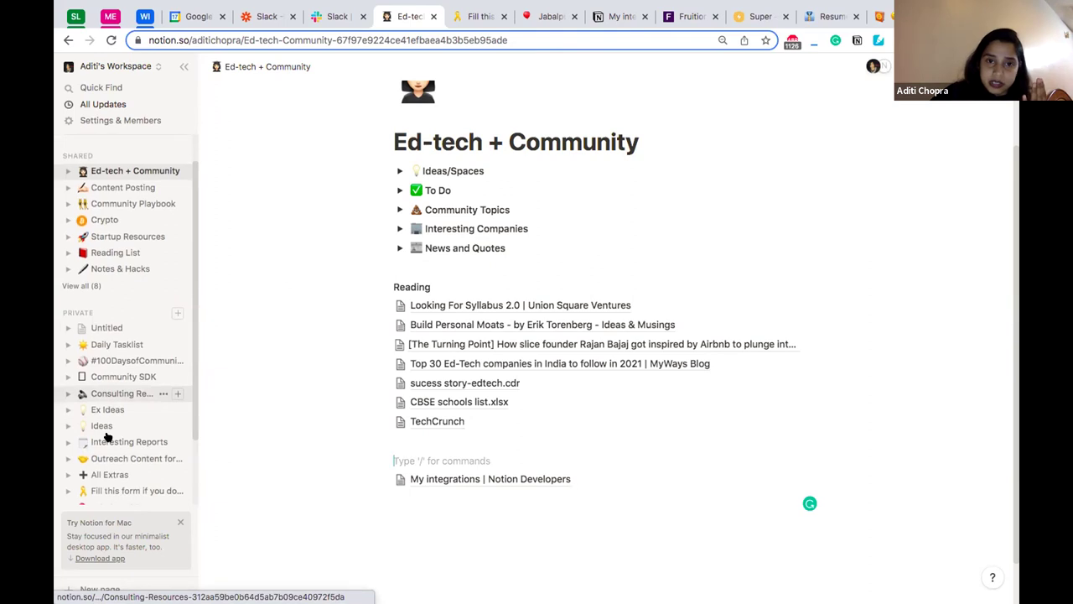
scroll(109, 432, "down", 1)
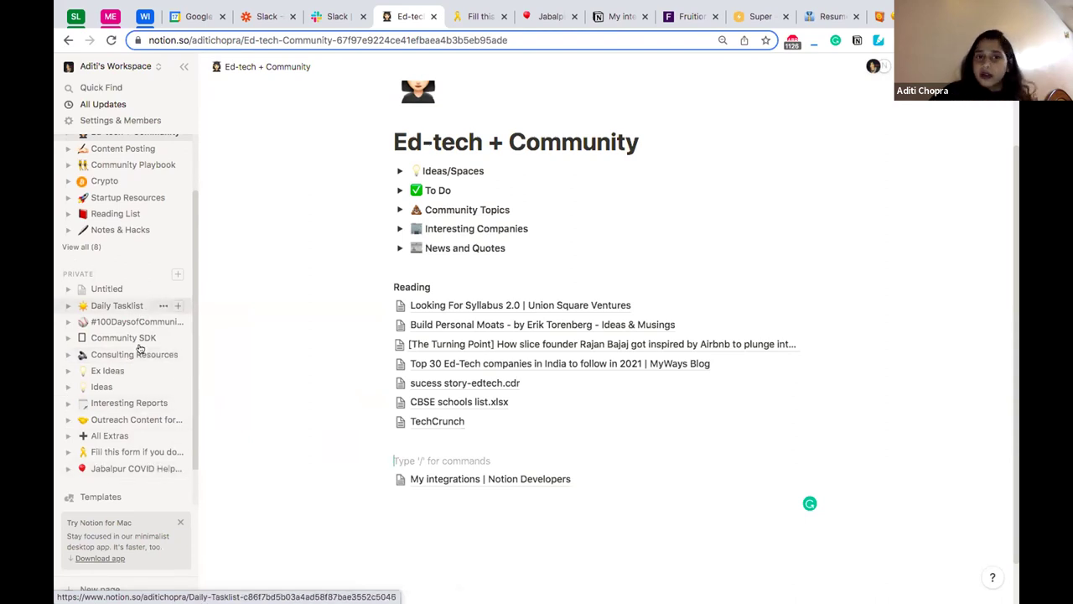
scroll(140, 327, "up", 1)
scroll(141, 328, "up", 2)
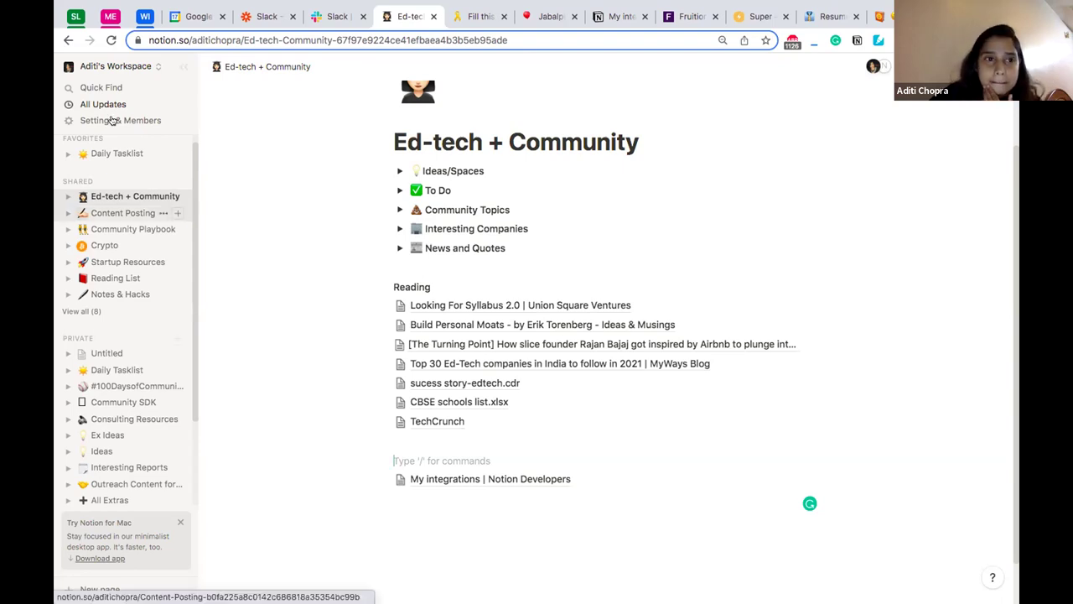
left_click(125, 68)
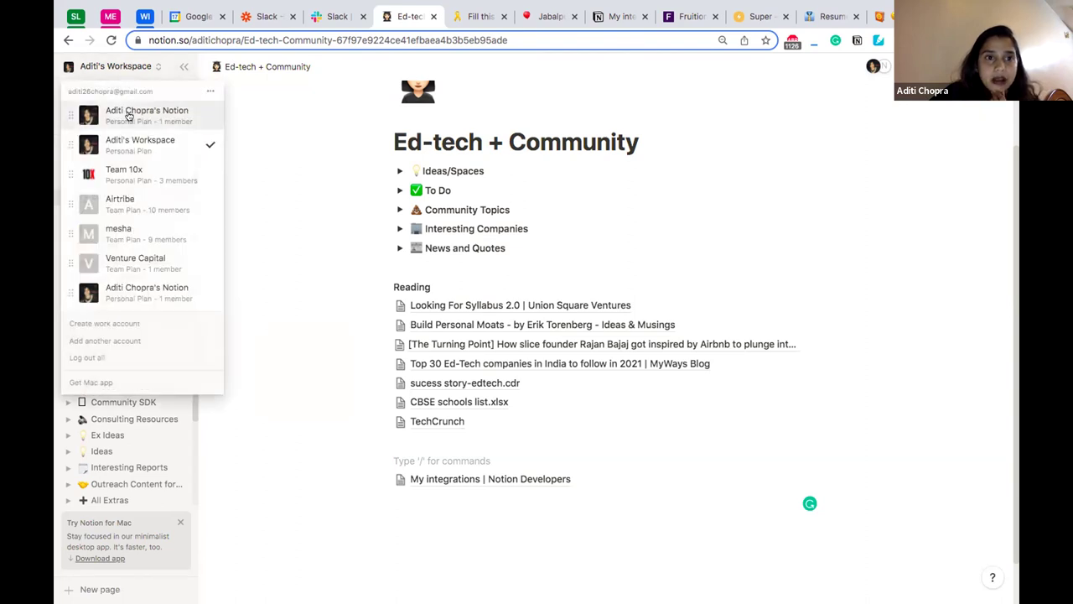
- Return to the personal workspace's Databases page, then hide Canva's template panel around the StartLadder slide
left_click(128, 116)
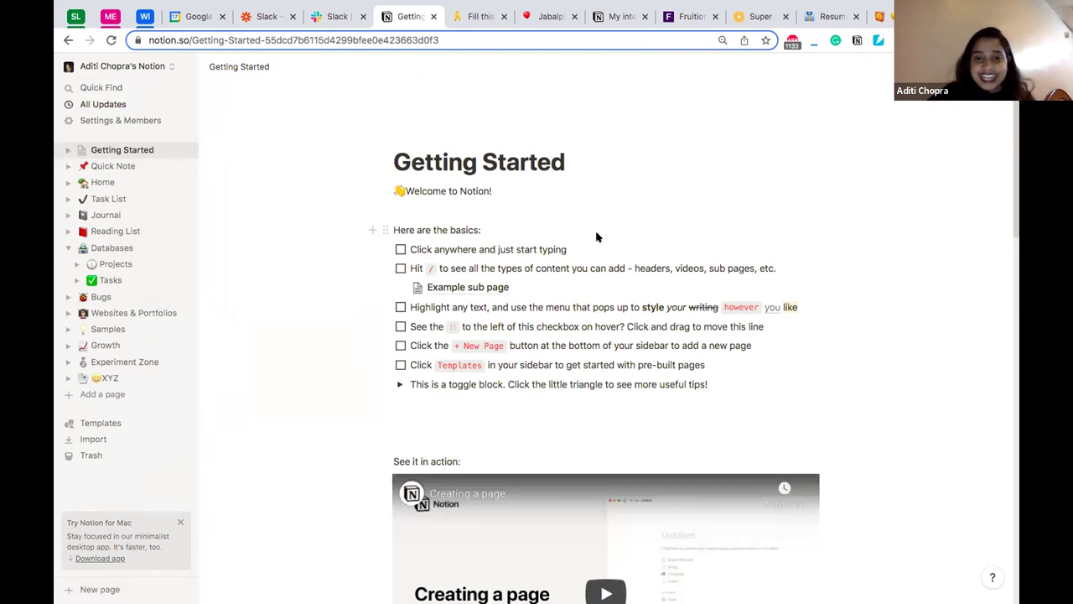
left_click(114, 252)
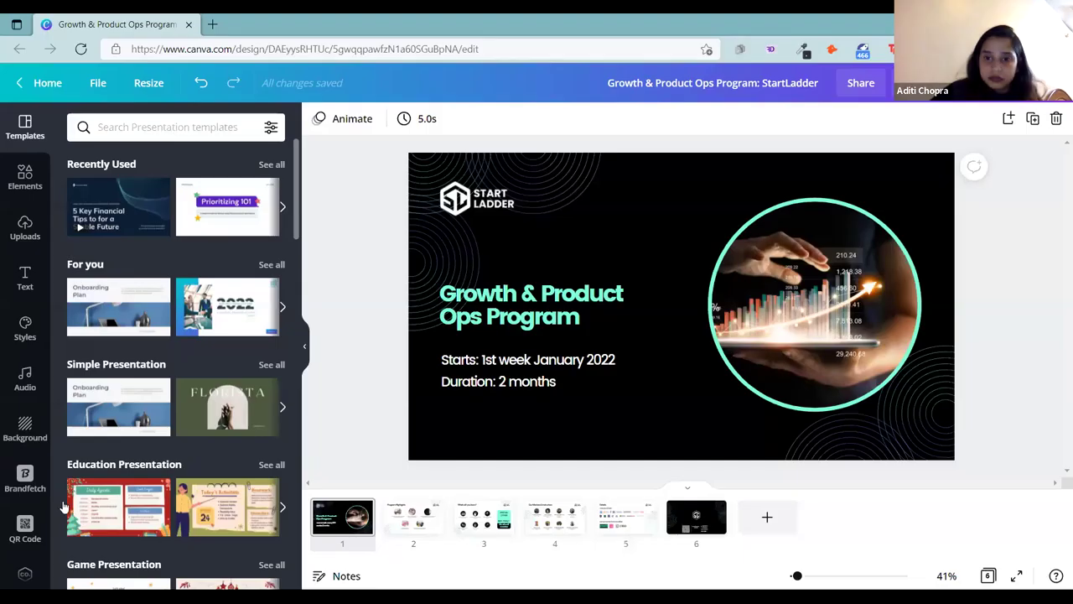
left_click(299, 343)
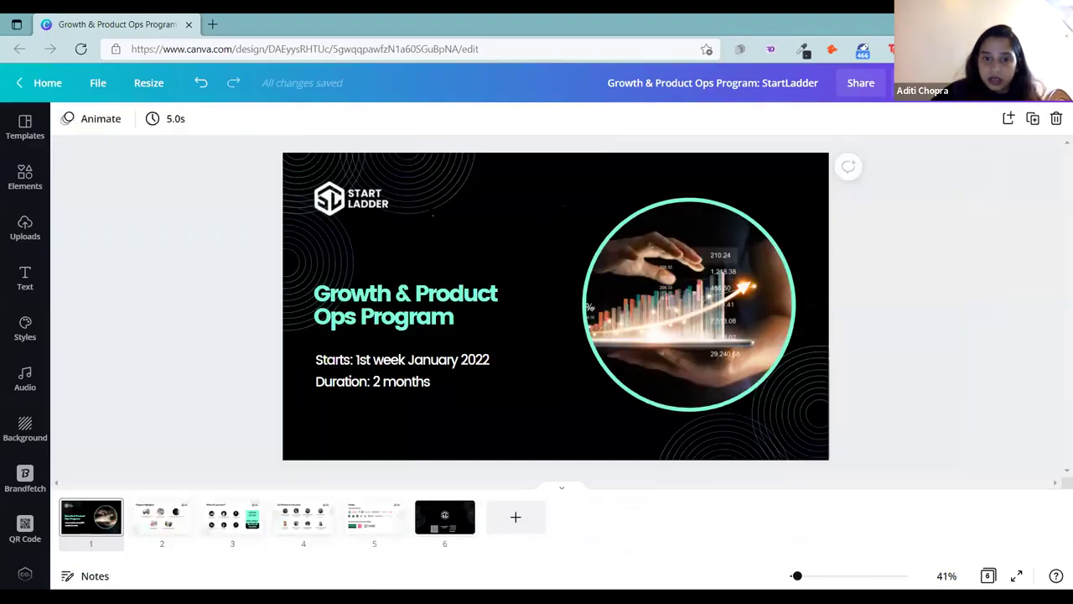
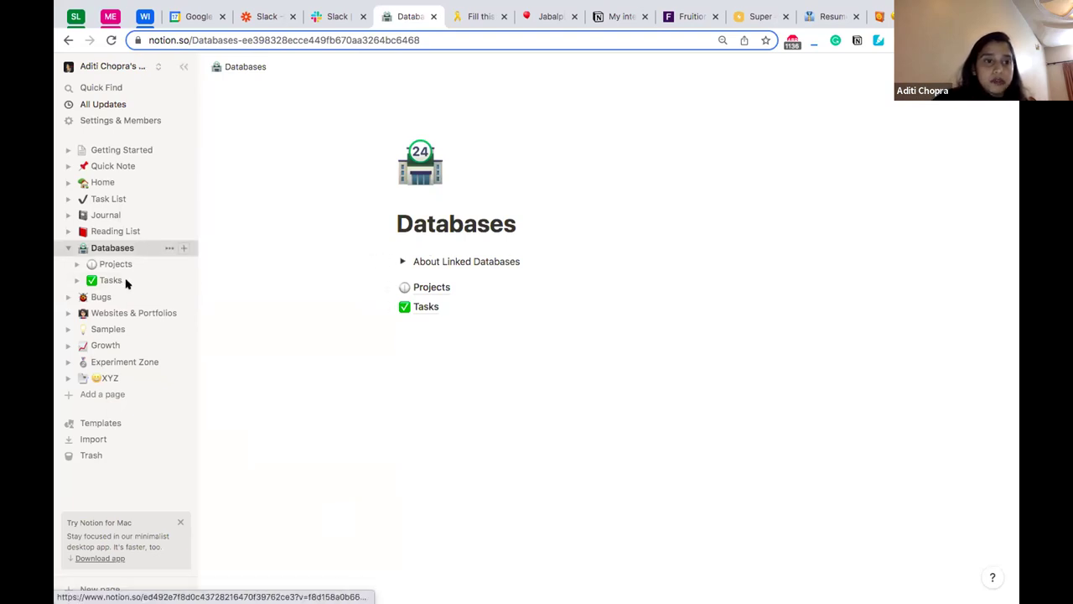
- Open the XYZ page and look at the Customers timeline's view options without adding a view
left_click(119, 375)
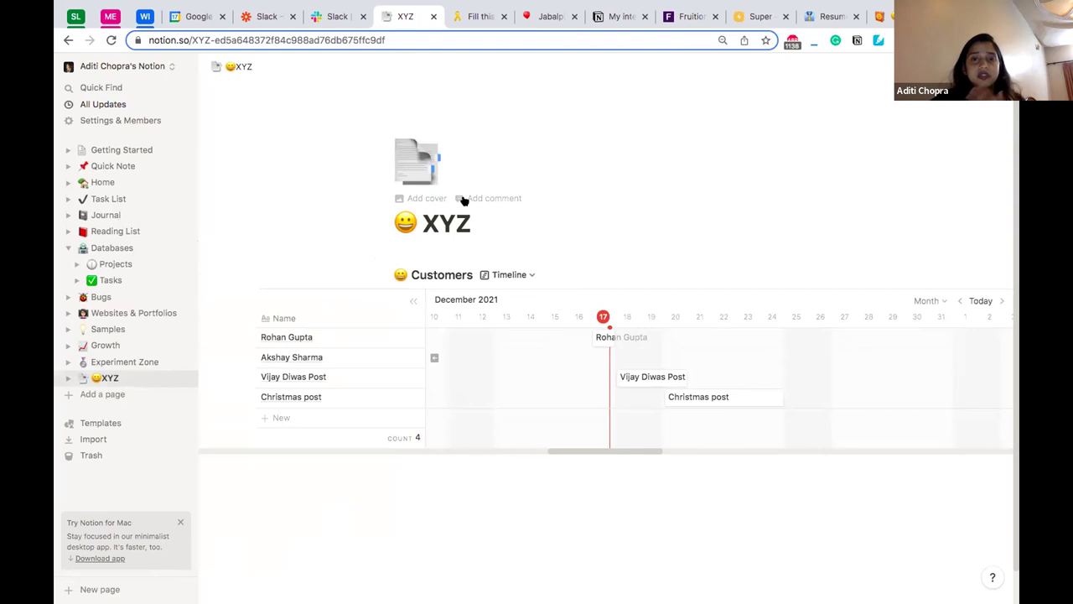
left_click(506, 274)
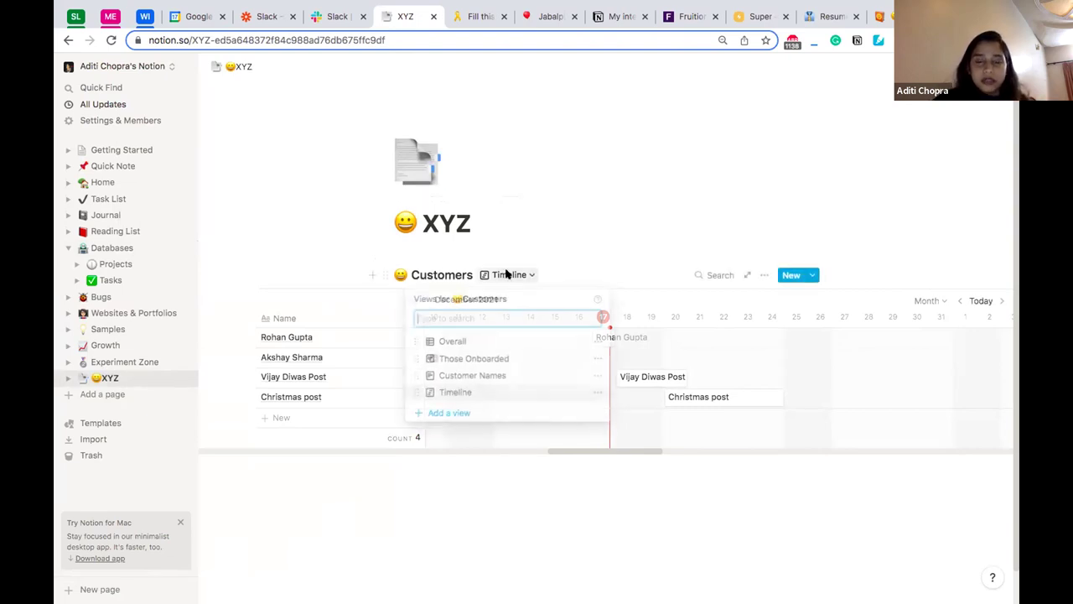
left_click(449, 412)
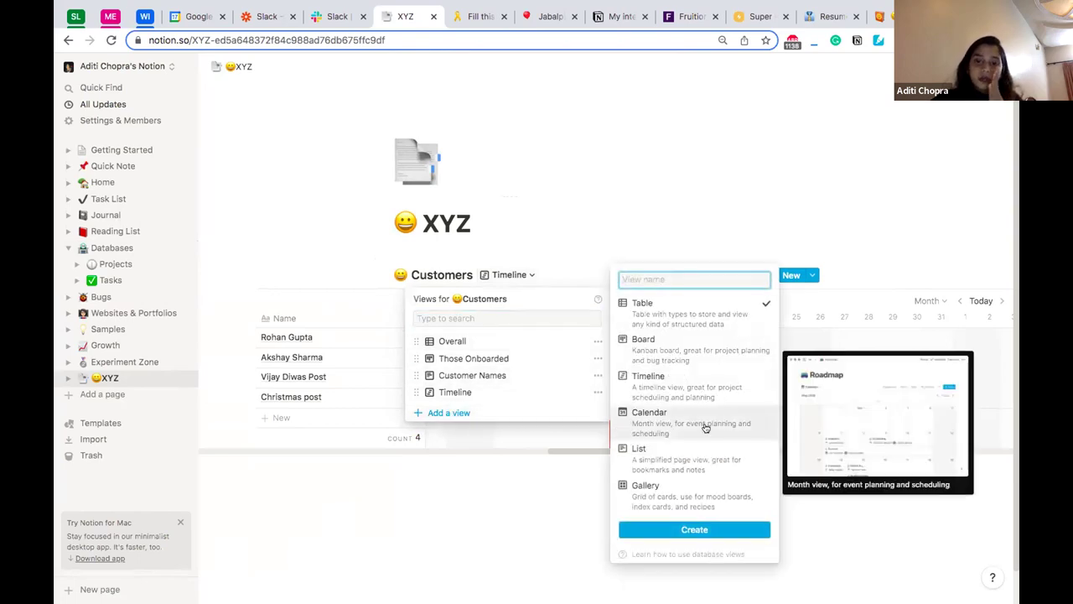
mouse_move(682, 494)
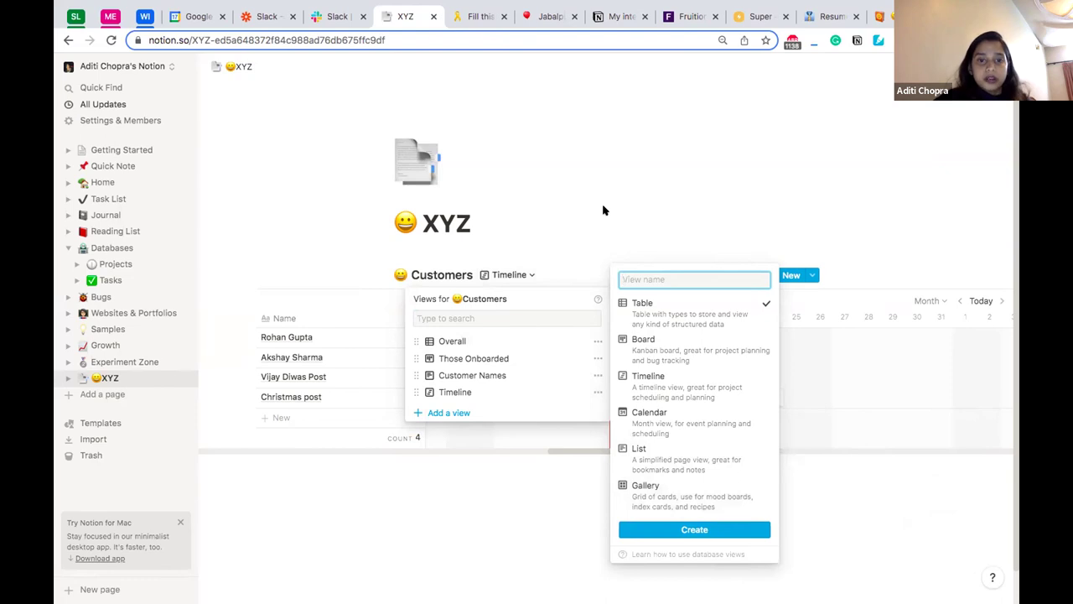
key("Escape")
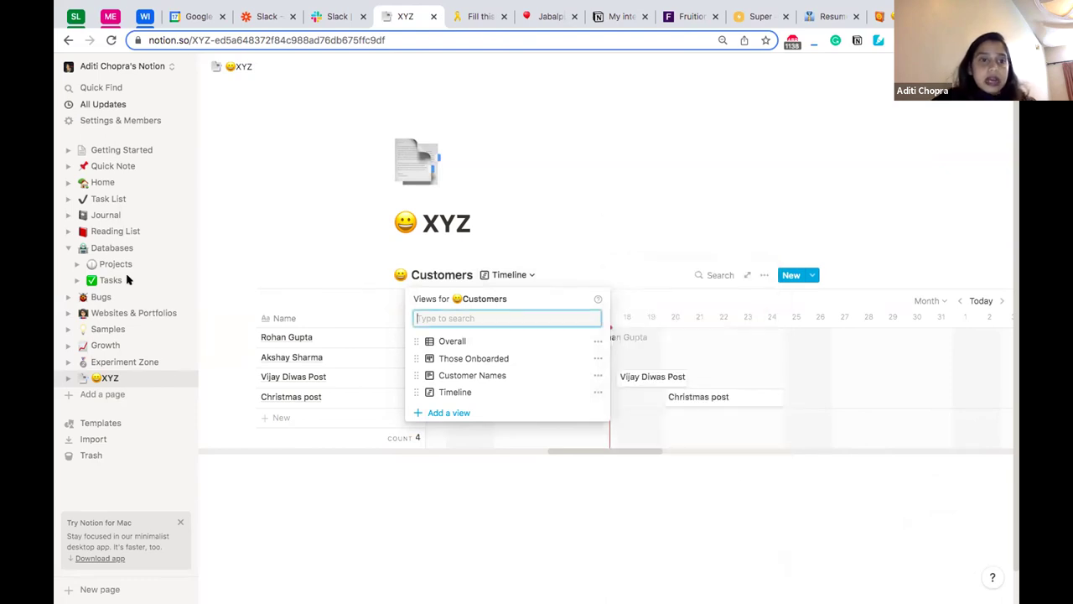
key("Escape")
- Expand About Linked Databases on the Databases page and check the Projects block's actions
left_click(115, 251)
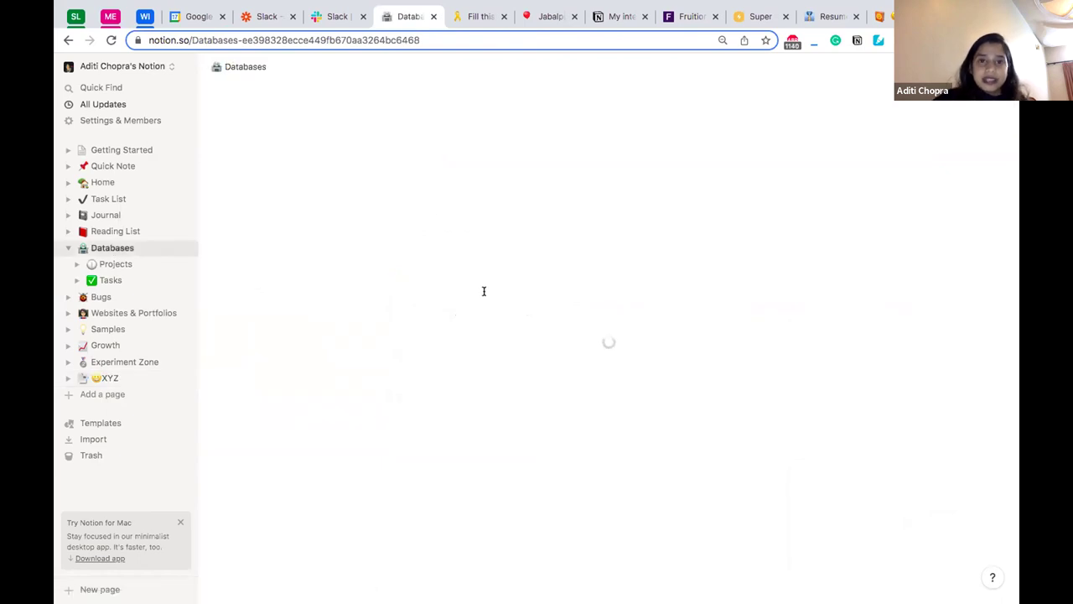
left_click(396, 265)
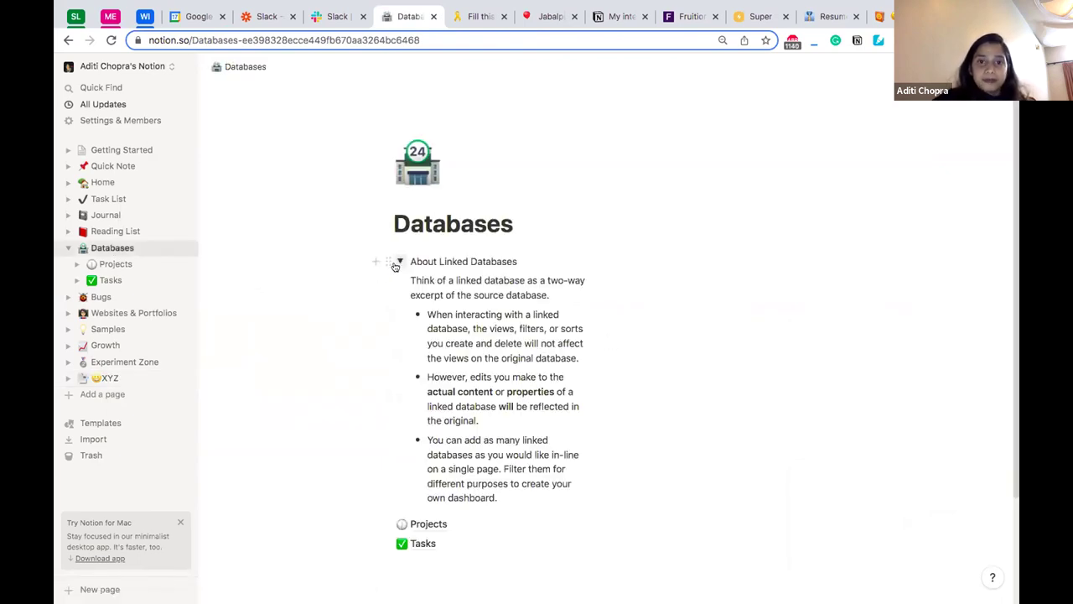
scroll(520, 373, "down", 1)
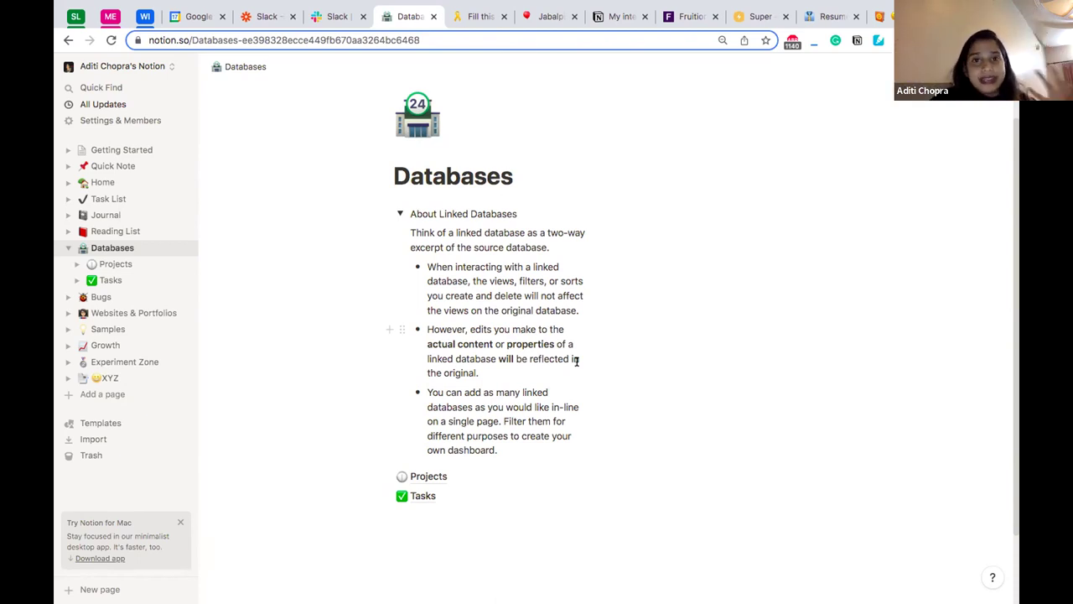
scroll(574, 290, "down", 1)
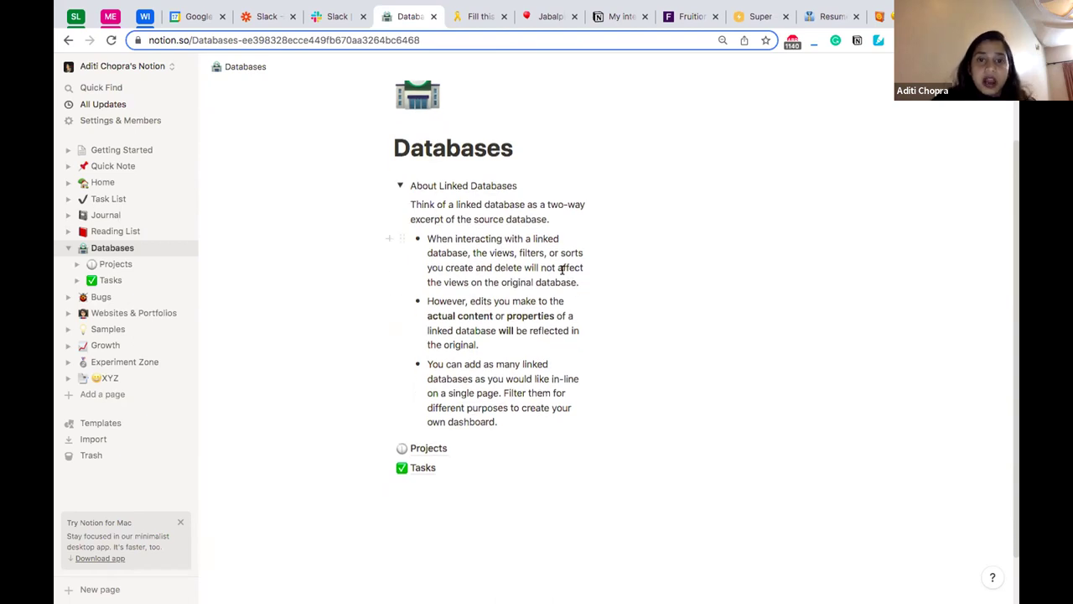
scroll(563, 270, "down", 2)
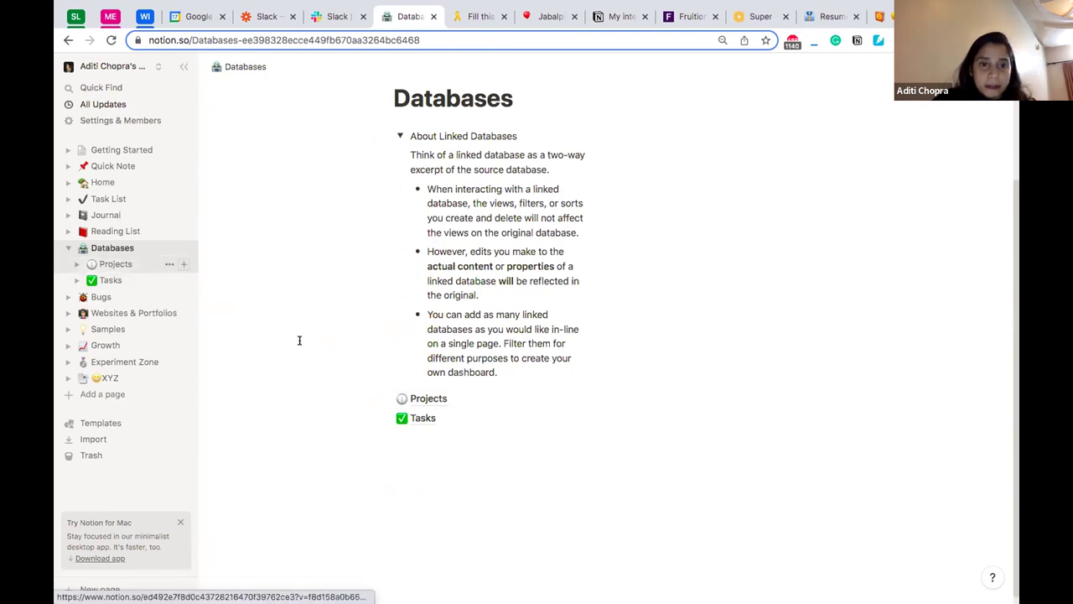
right_click(411, 401)
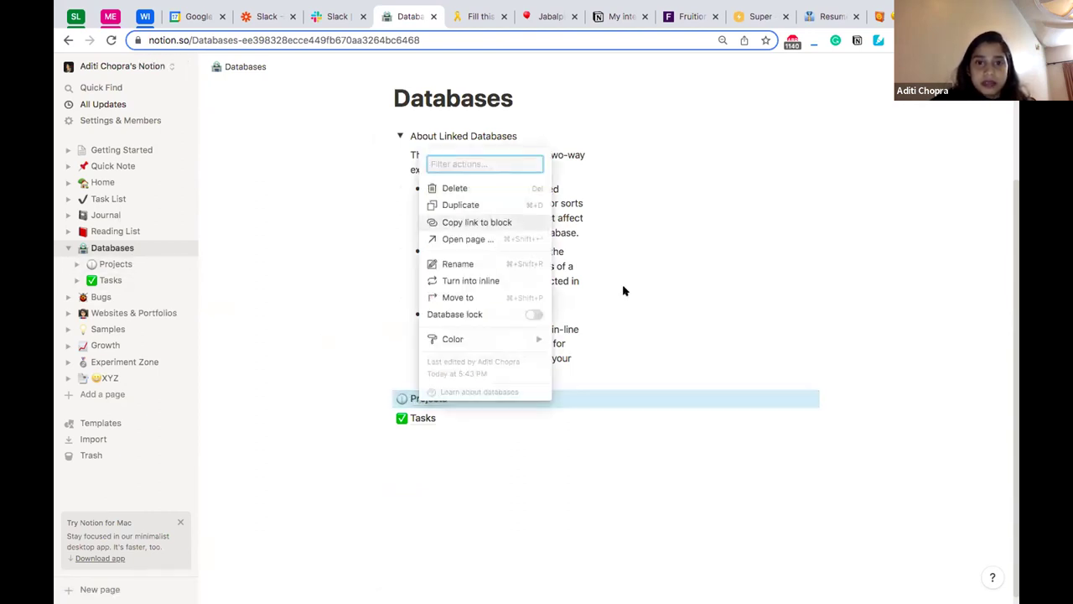
key("Escape")
- Open the Projects database, then open Content Creation in a new tab beside it
left_click(429, 398)
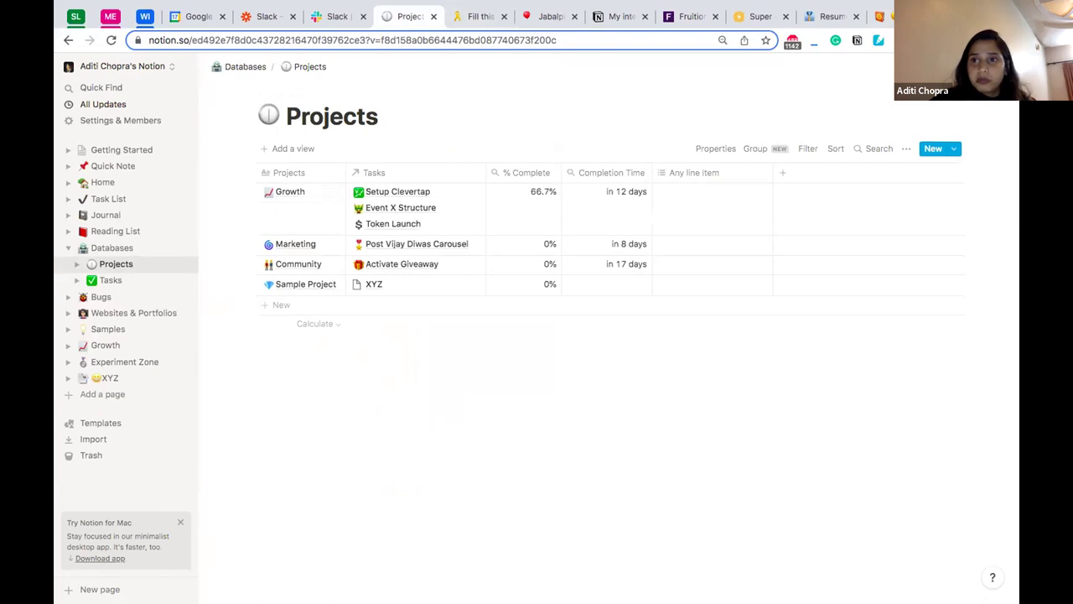
key("super+t")
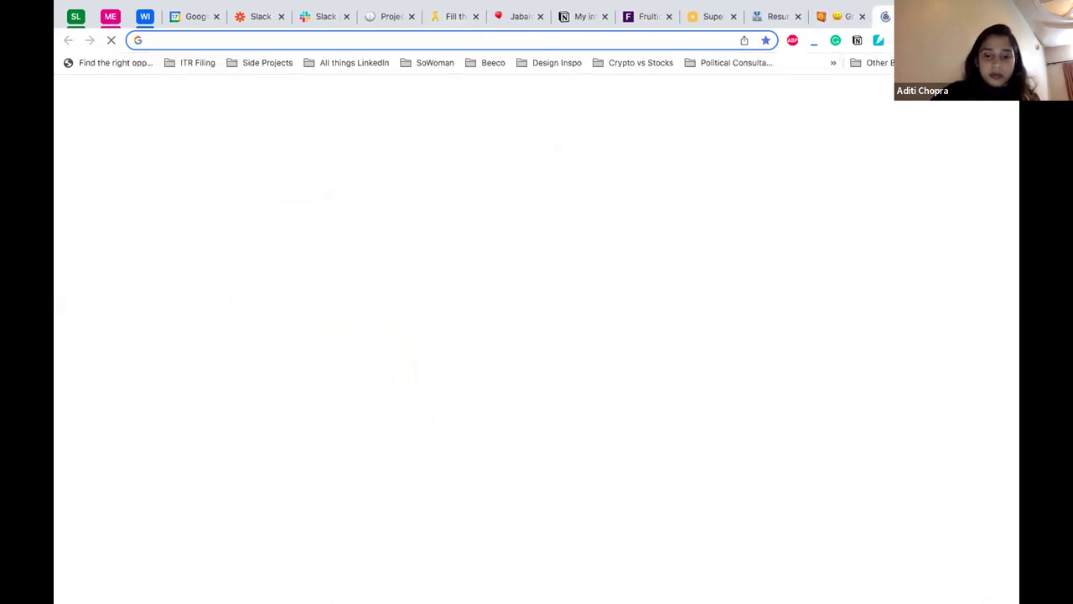
type("notion")
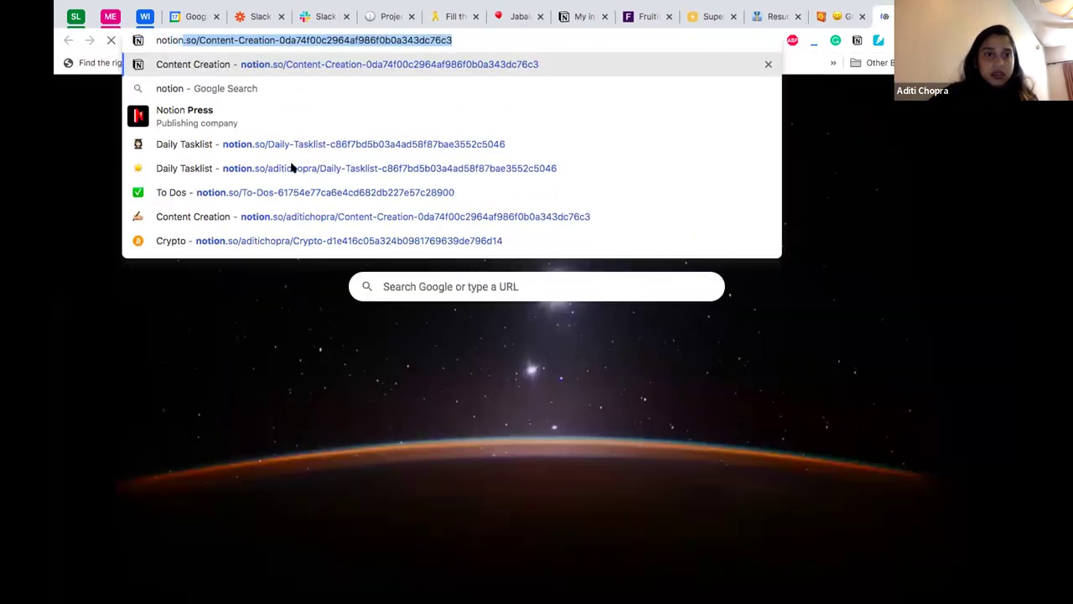
key("Return")
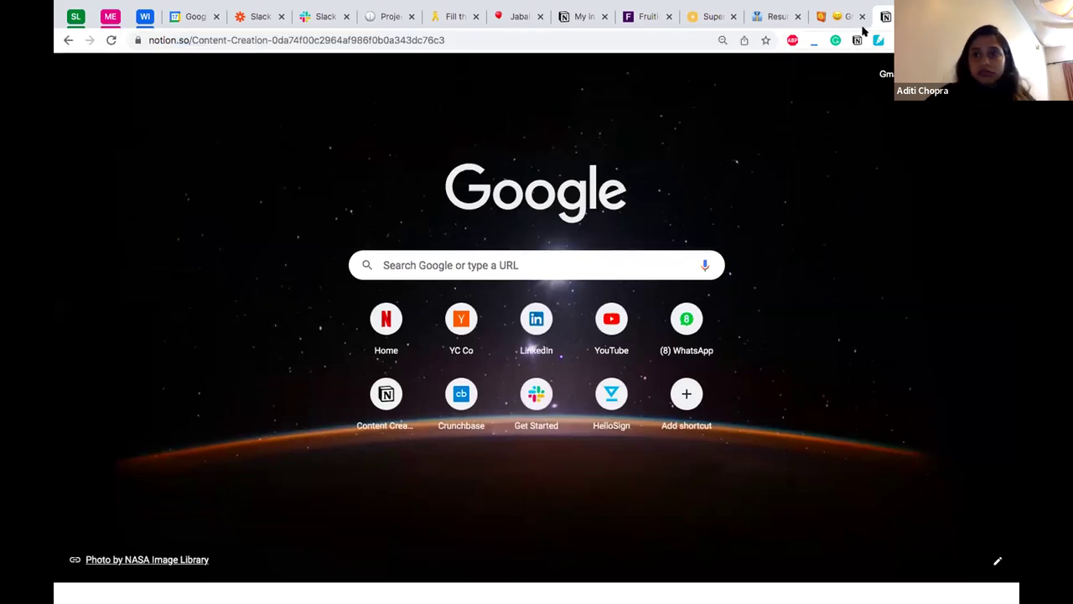
left_click_drag(625, 26, 437, 13)
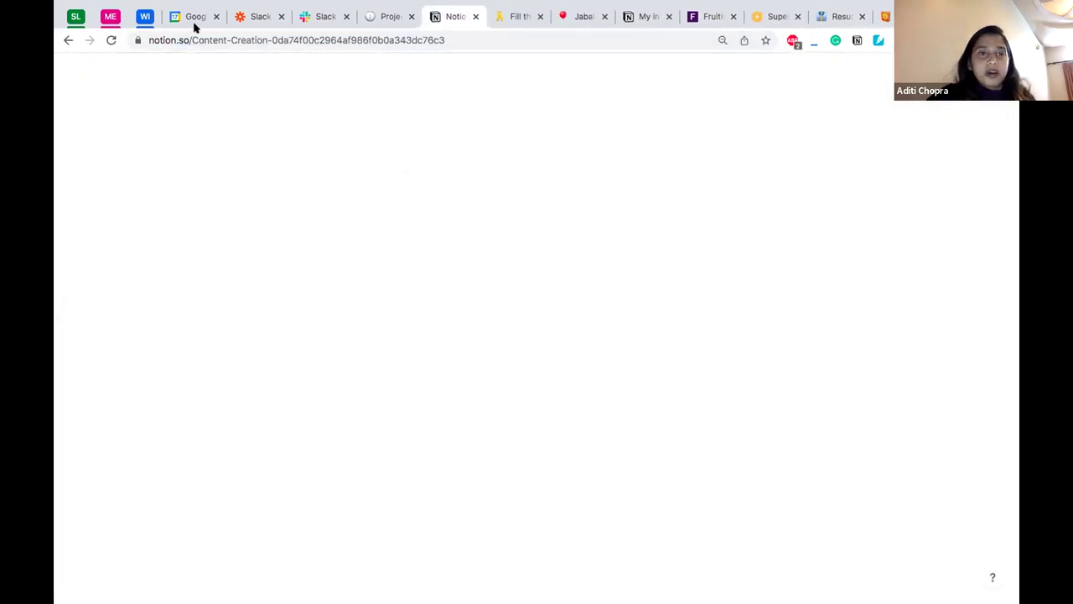
- Switch to the workspace holding the Bugs and XYZ pages
right_click(318, 19)
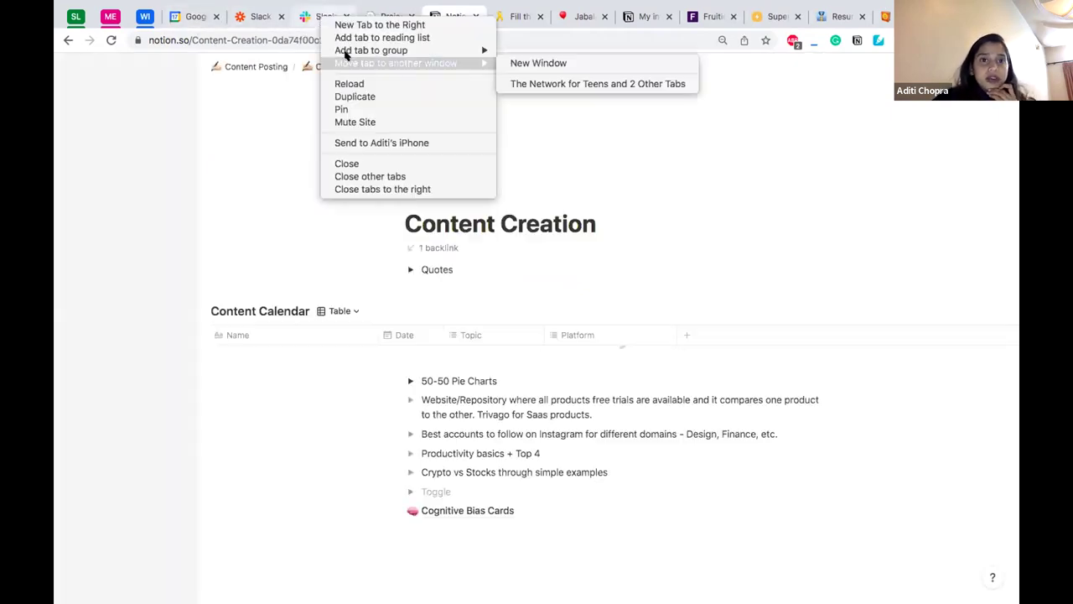
mouse_move(412, 52)
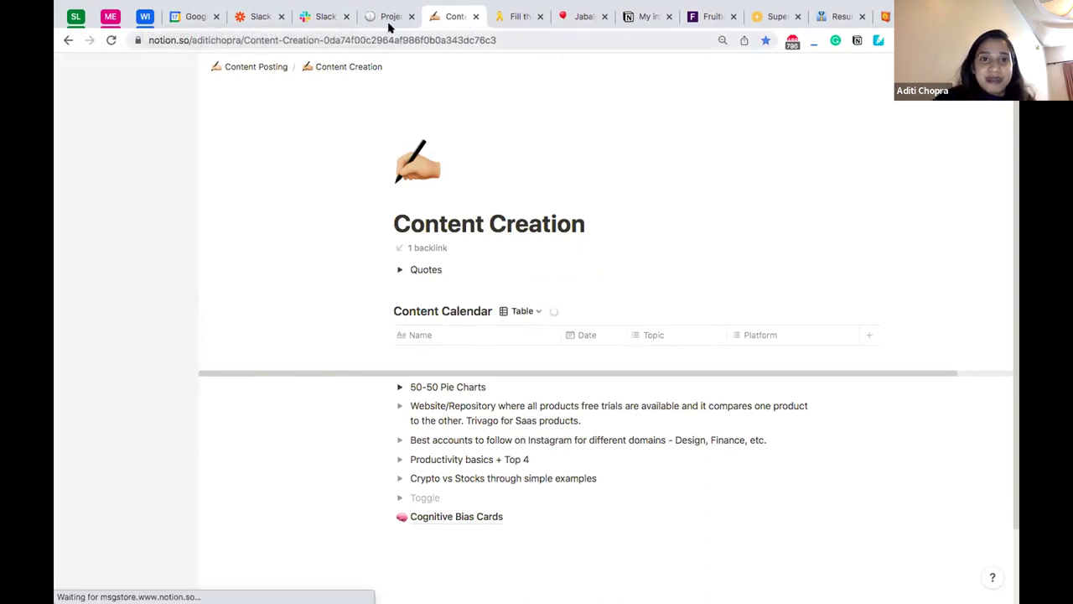
left_click(117, 66)
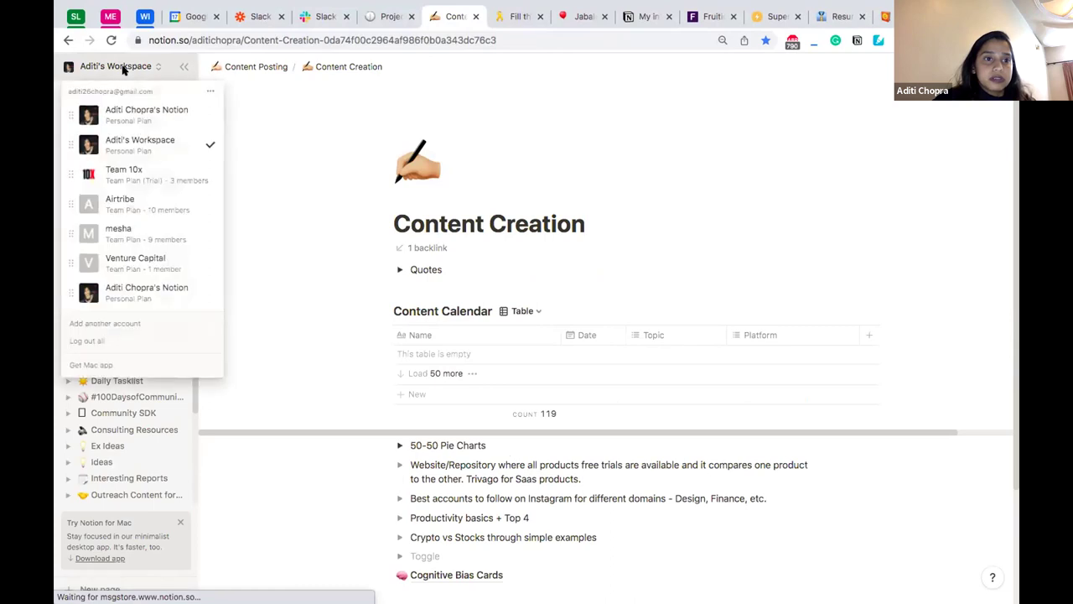
left_click(118, 104)
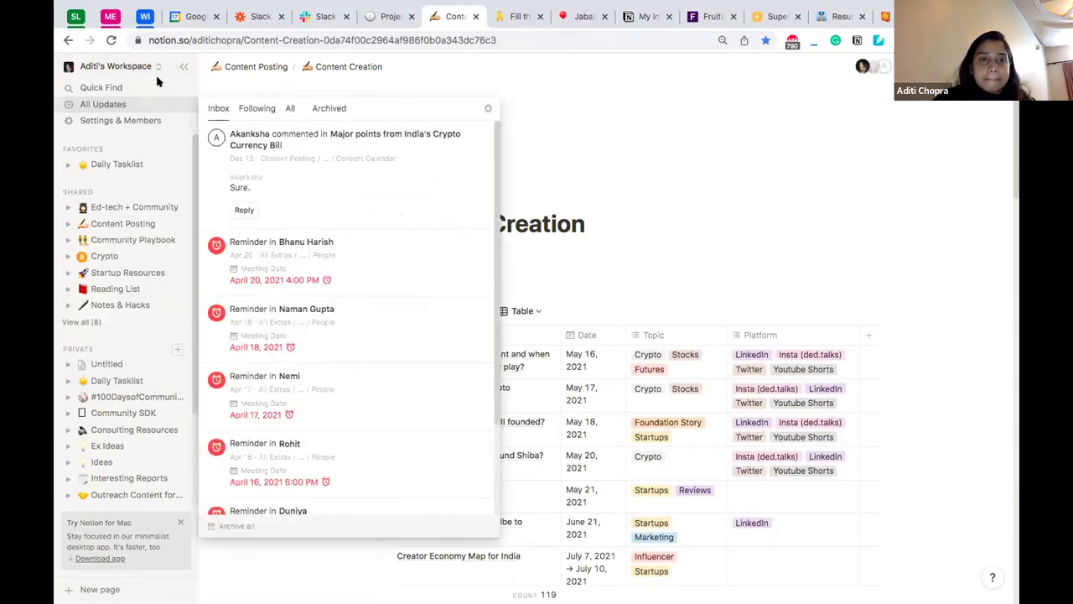
left_click(246, 81)
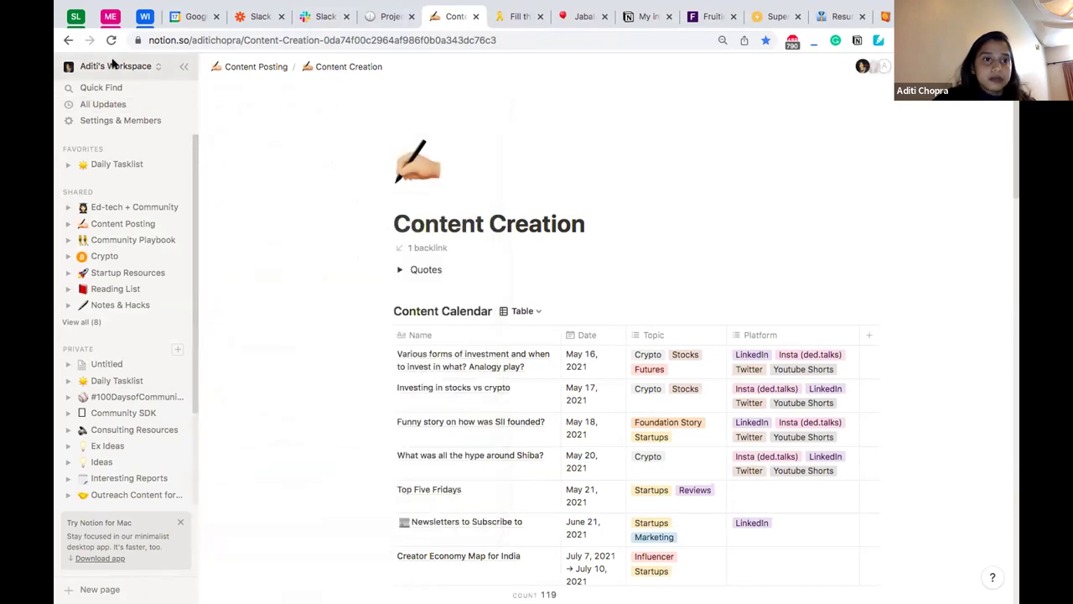
left_click(113, 66)
left_click(127, 110)
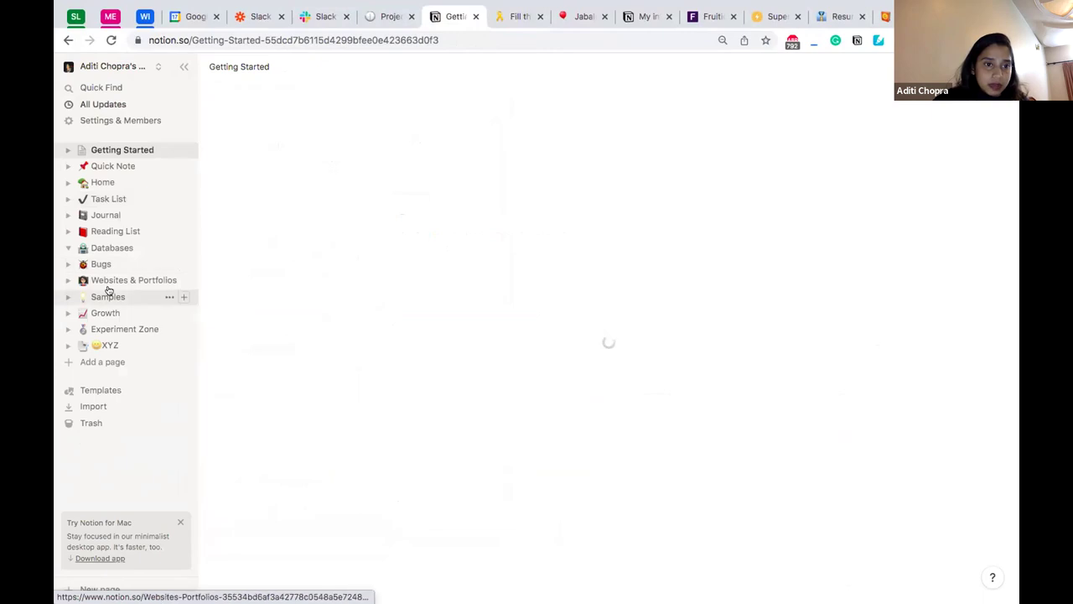
- Open the linked Tasks database from the Databases page, then switch back to the Projects tab
left_click(114, 249)
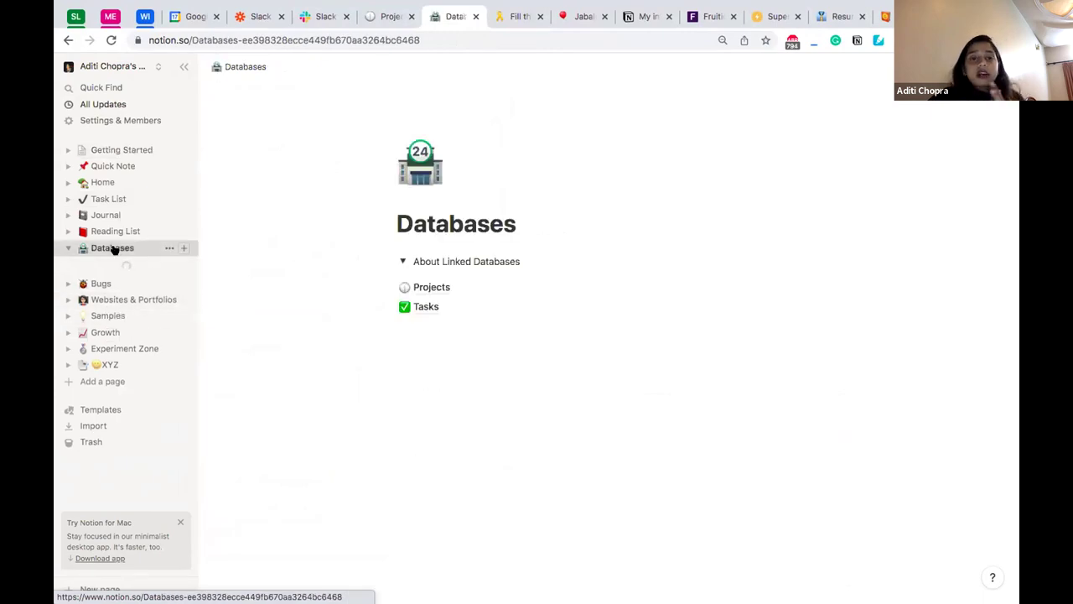
scroll(369, 386, "down", 2)
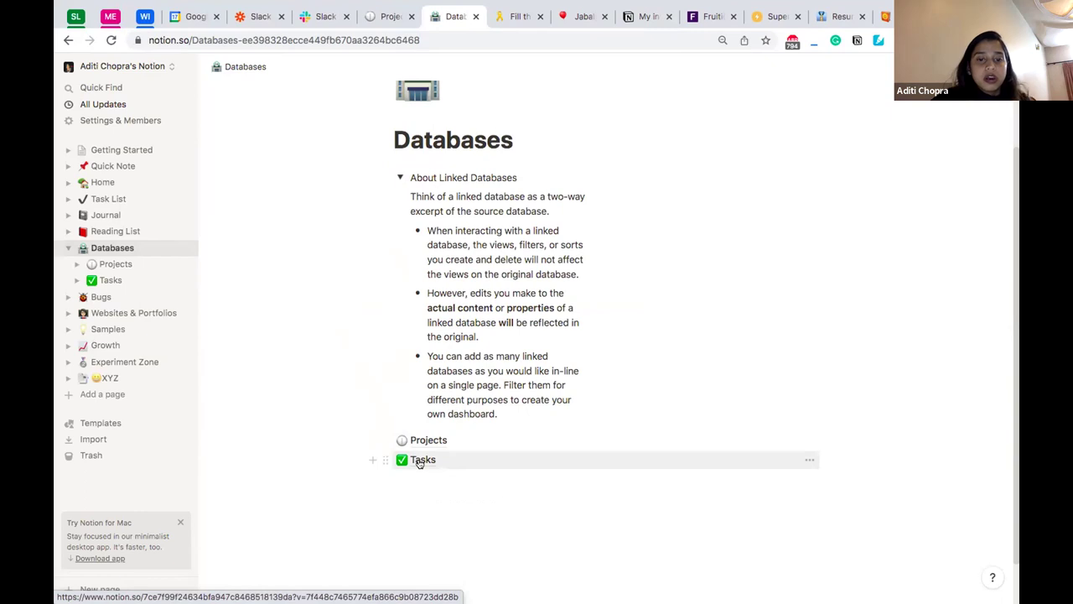
left_click(419, 461)
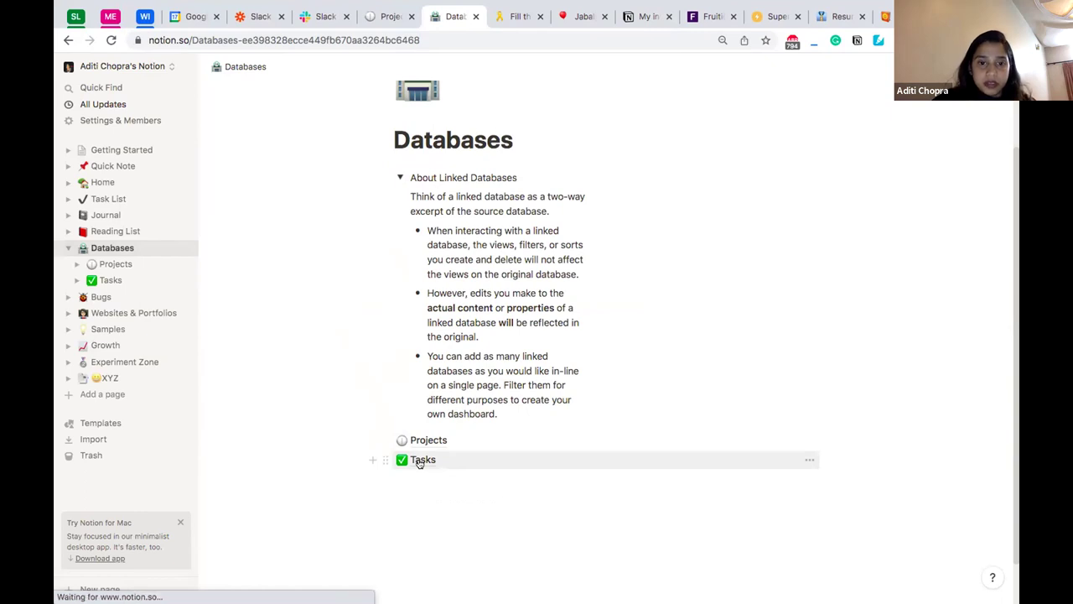
left_click(389, 11)
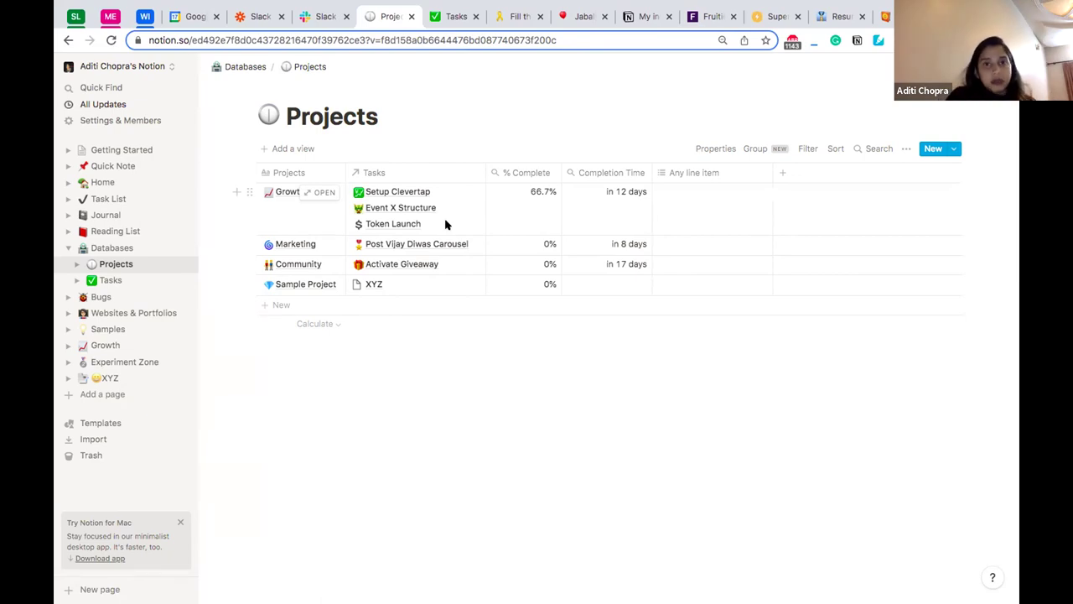
- Compare the Tasks and Projects databases, ending on the Tasks table
left_click(451, 19)
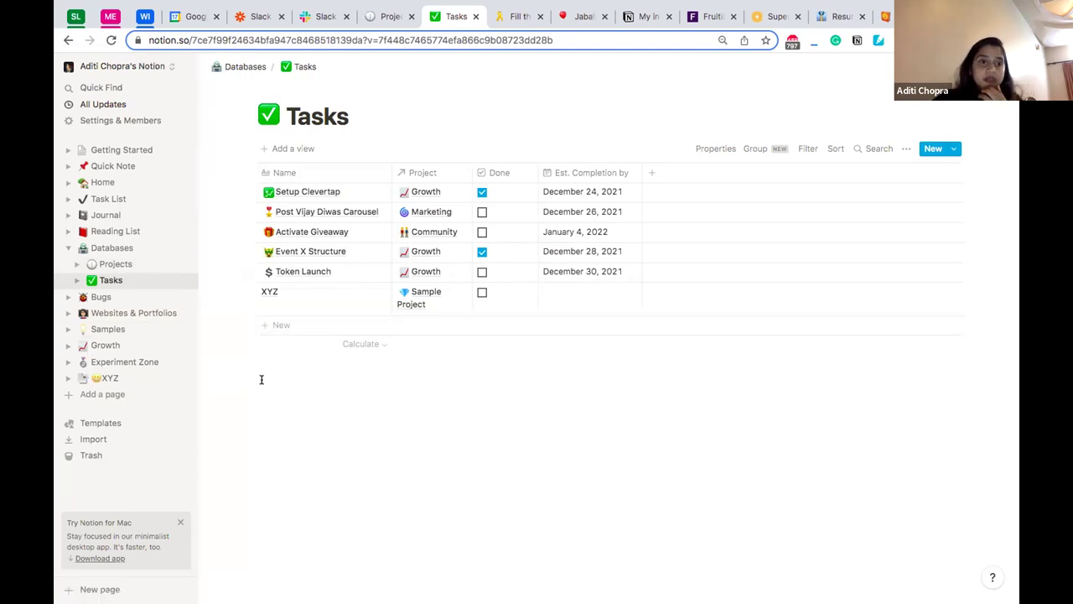
left_click(125, 264)
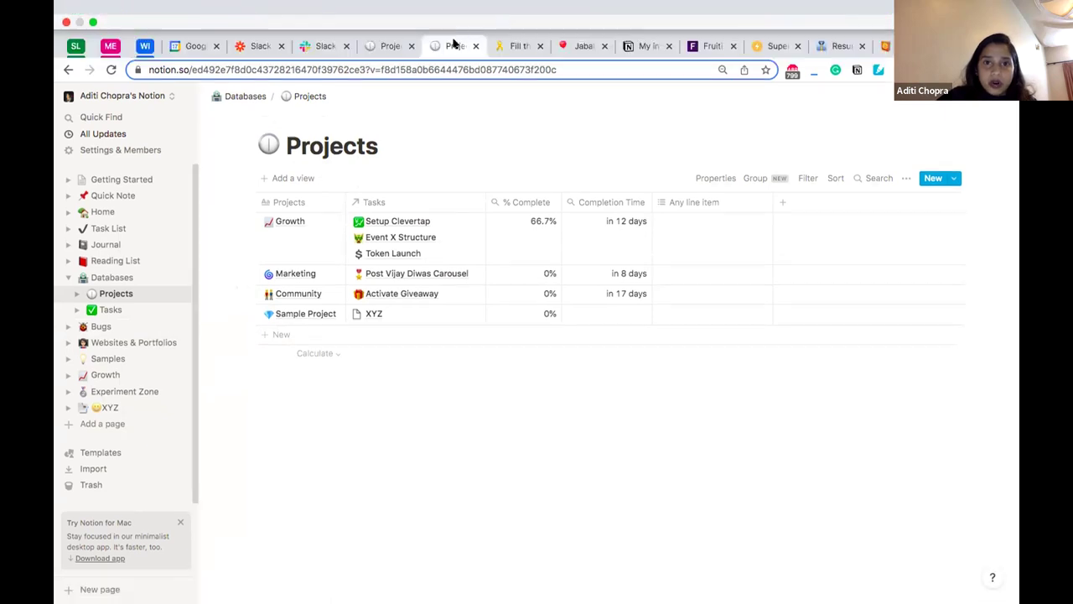
left_click(113, 280)
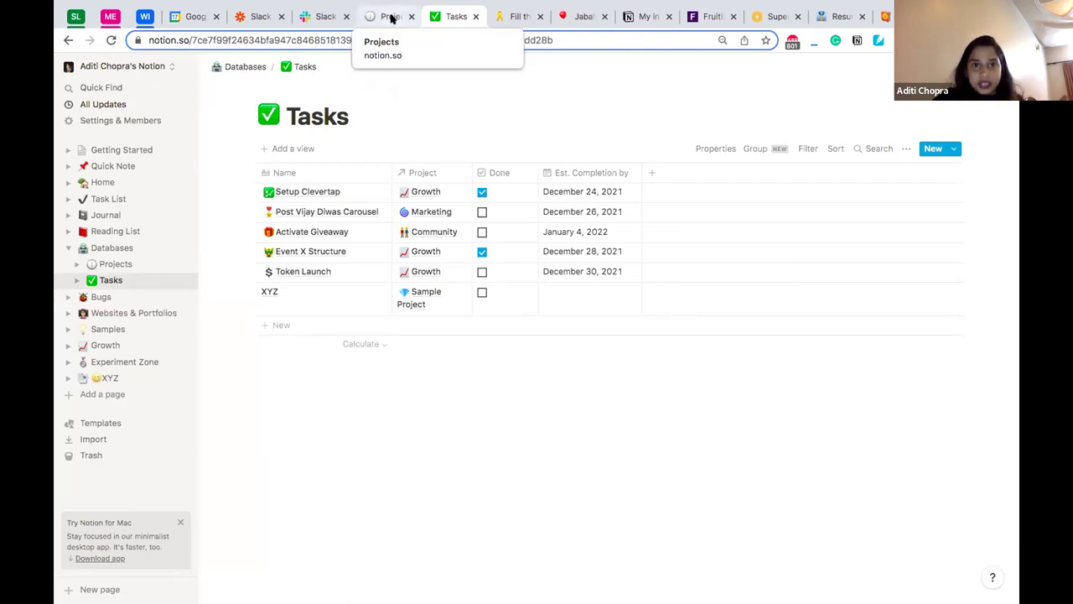
left_click(390, 18)
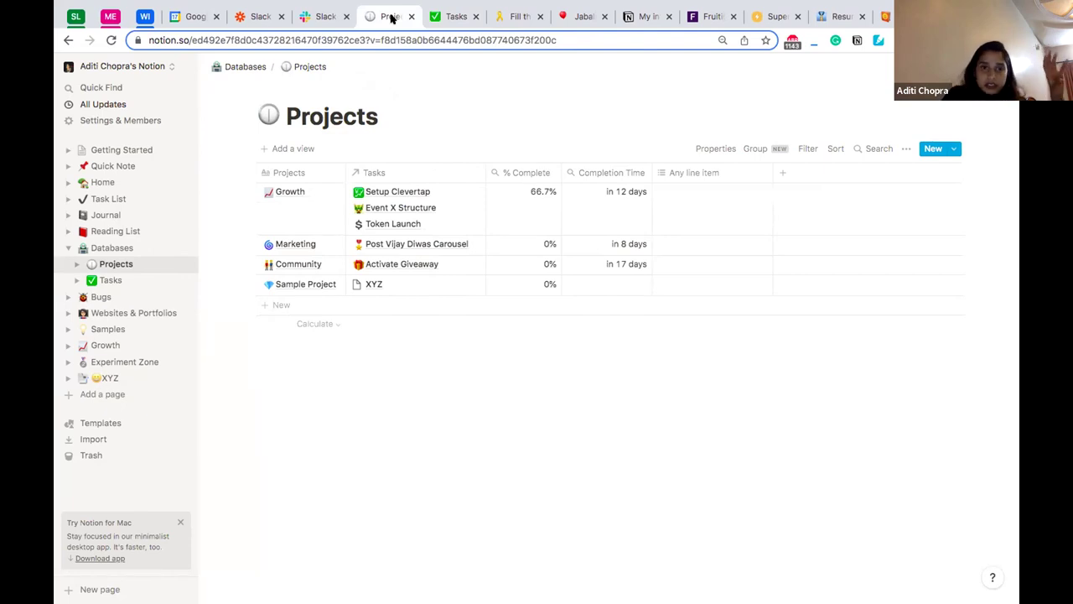
left_click(440, 18)
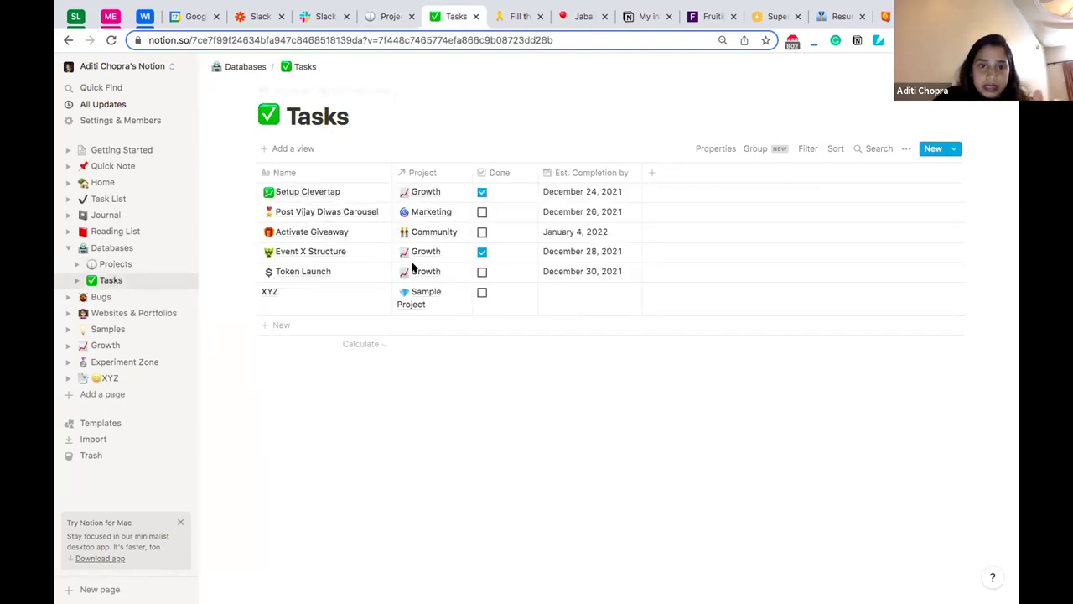
- Add a Tasks column named Project1 and set its property type to Relation
left_click(661, 179)
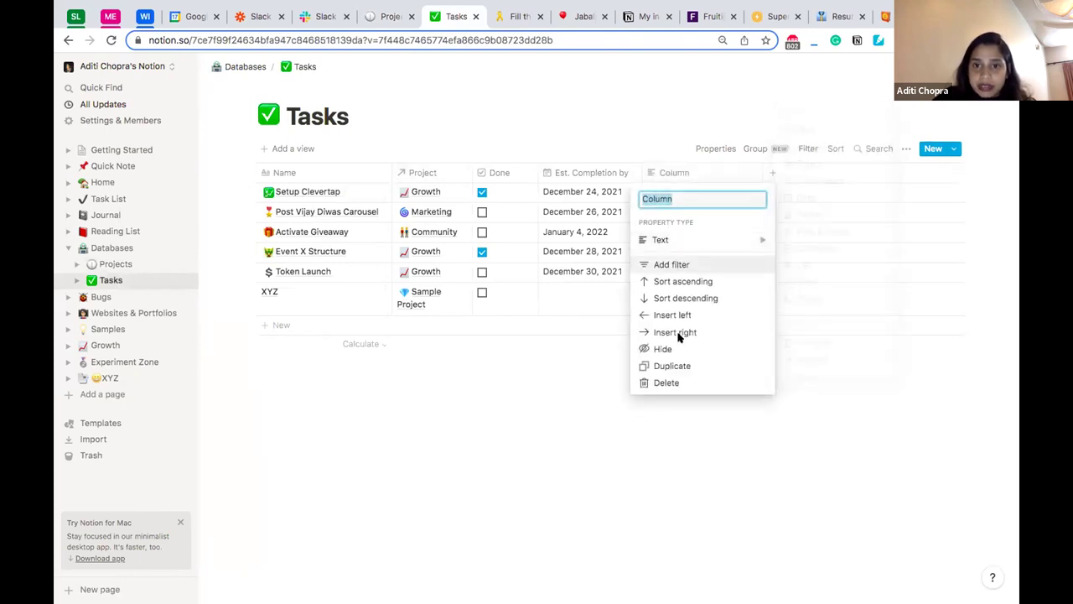
mouse_move(688, 235)
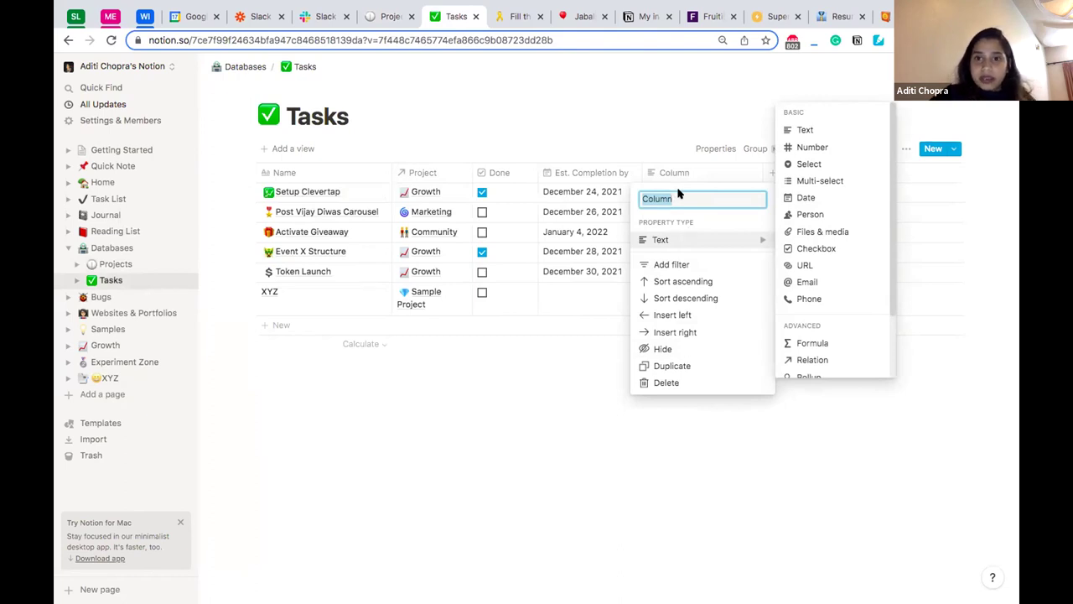
left_click(676, 199)
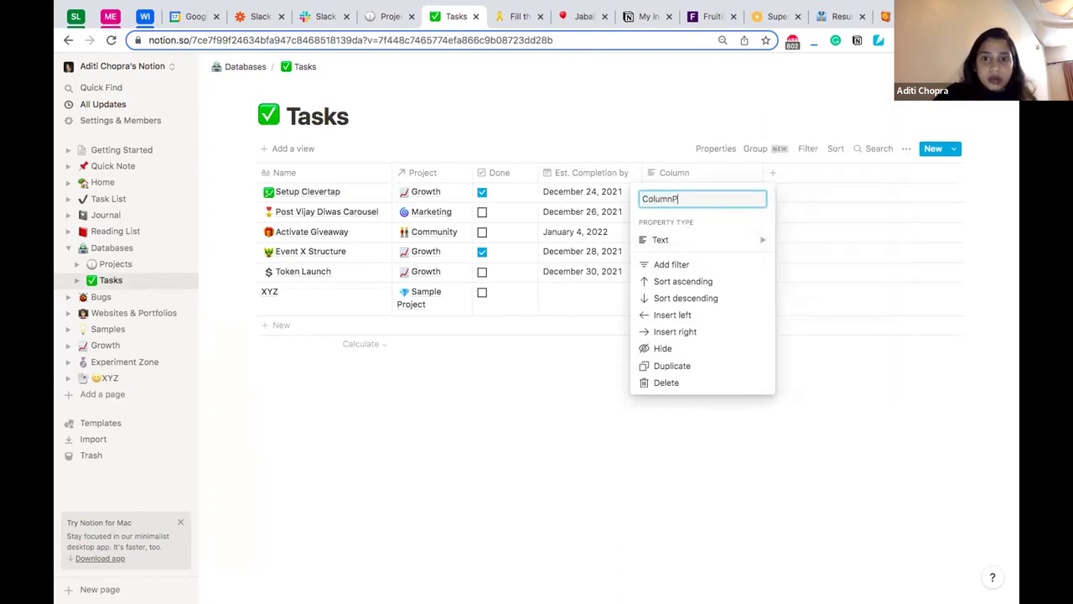
key("BackSpace")
key("BackSpace")
key("BackSpace")
key("BackSpace")
key("BackSpace")
key("BackSpace")
type("Project")
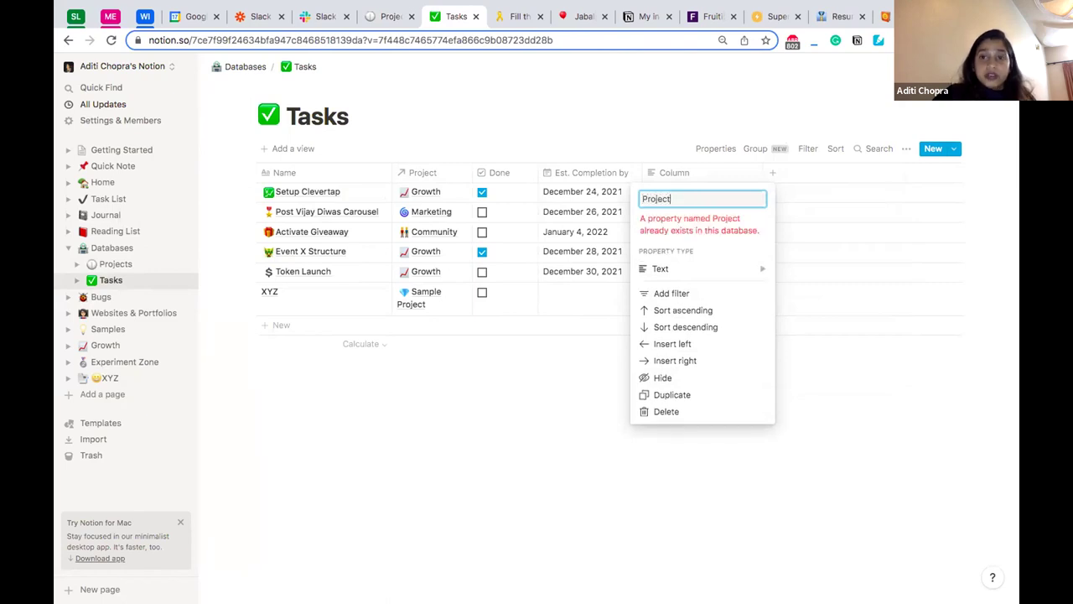
type("1")
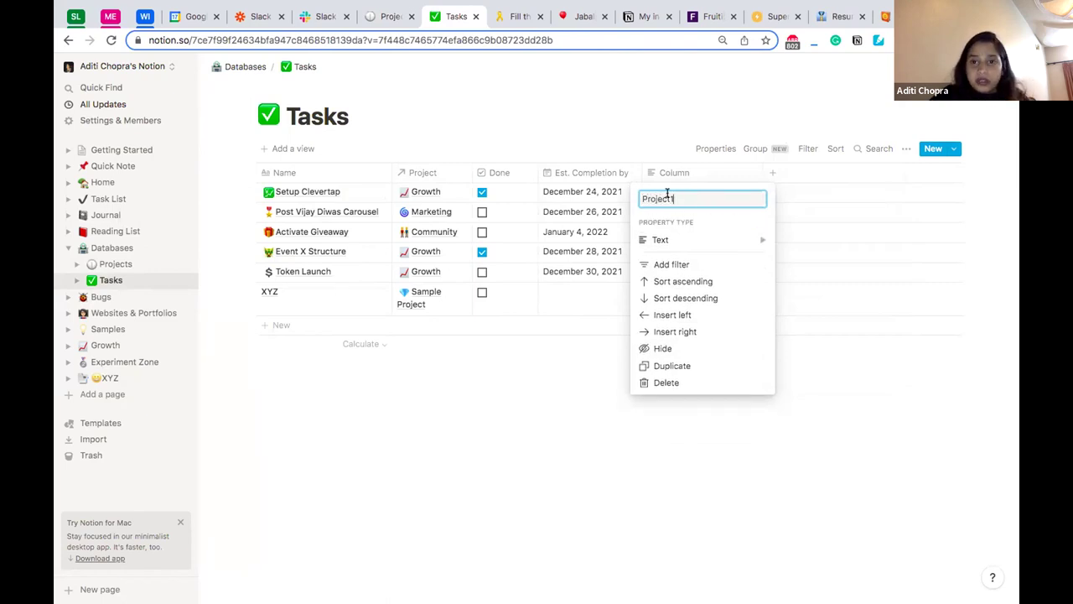
mouse_move(704, 240)
scroll(841, 331, "down", 2)
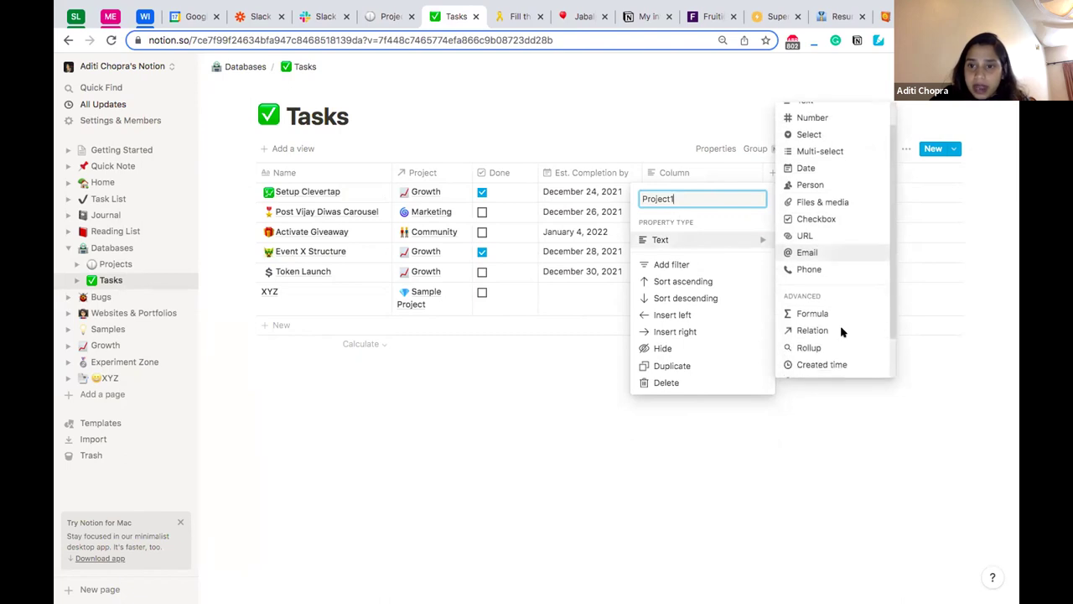
left_click(813, 320)
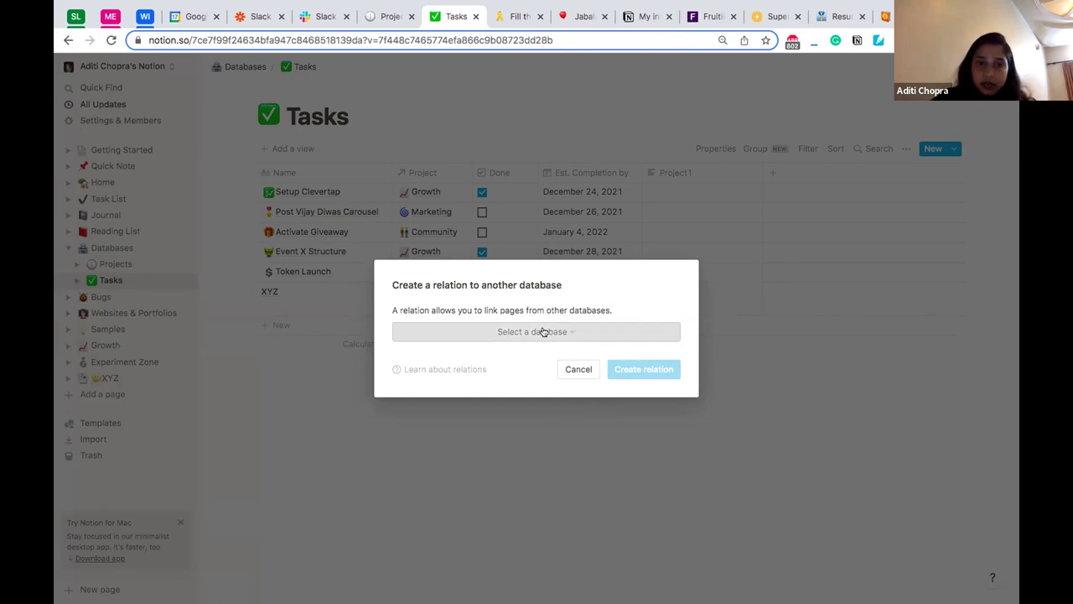
- Choose Projects as the relation's target database, after trying a Growth search
left_click(542, 332)
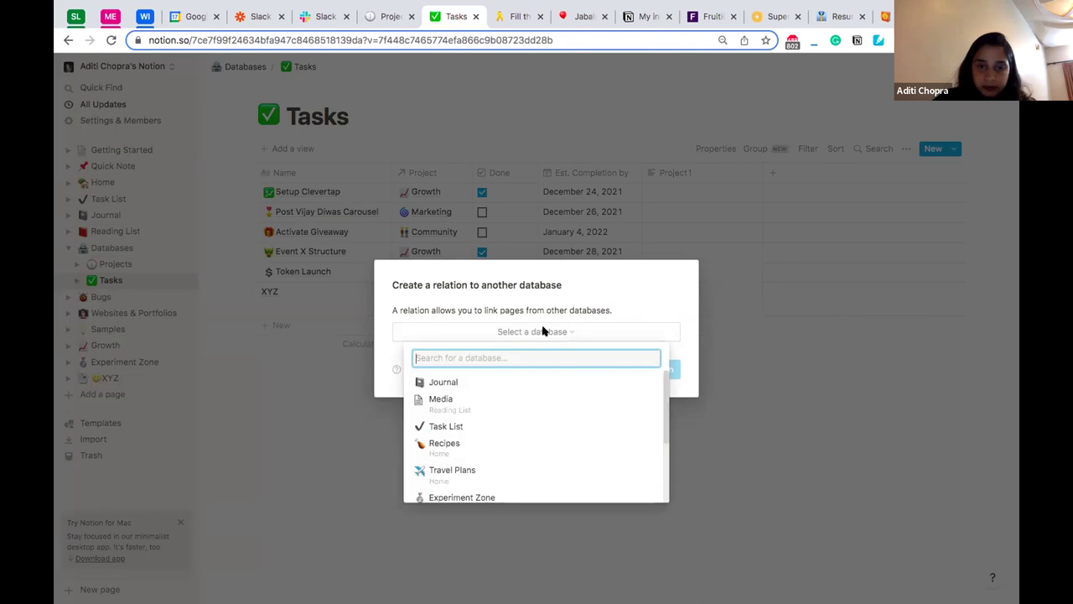
scroll(457, 472, "down", 3)
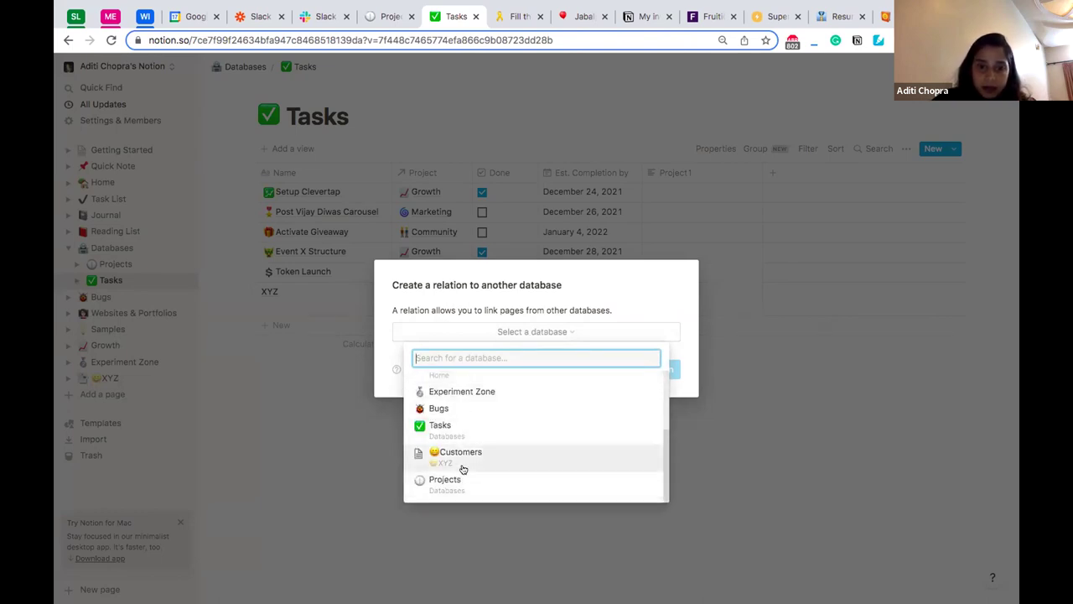
scroll(482, 376, "down", 1)
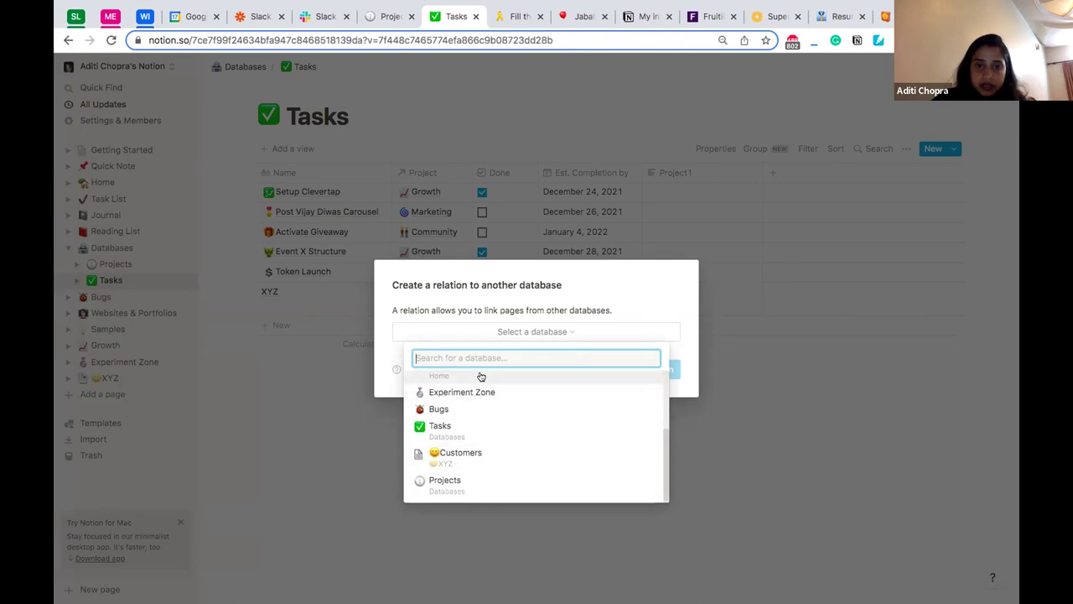
left_click(434, 482)
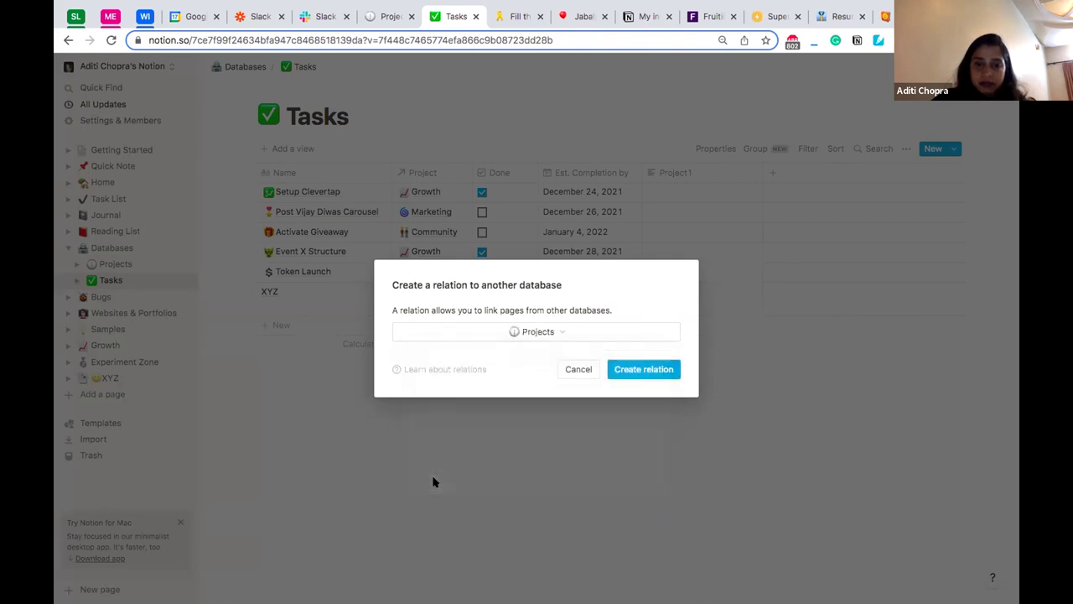
left_click(536, 329)
type("Gr")
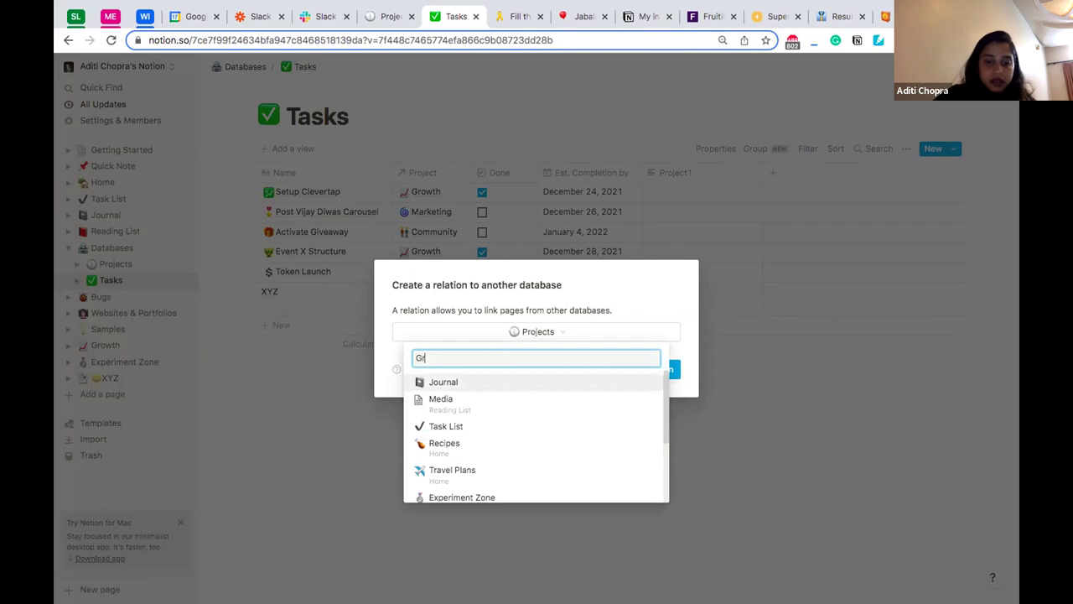
type("owth")
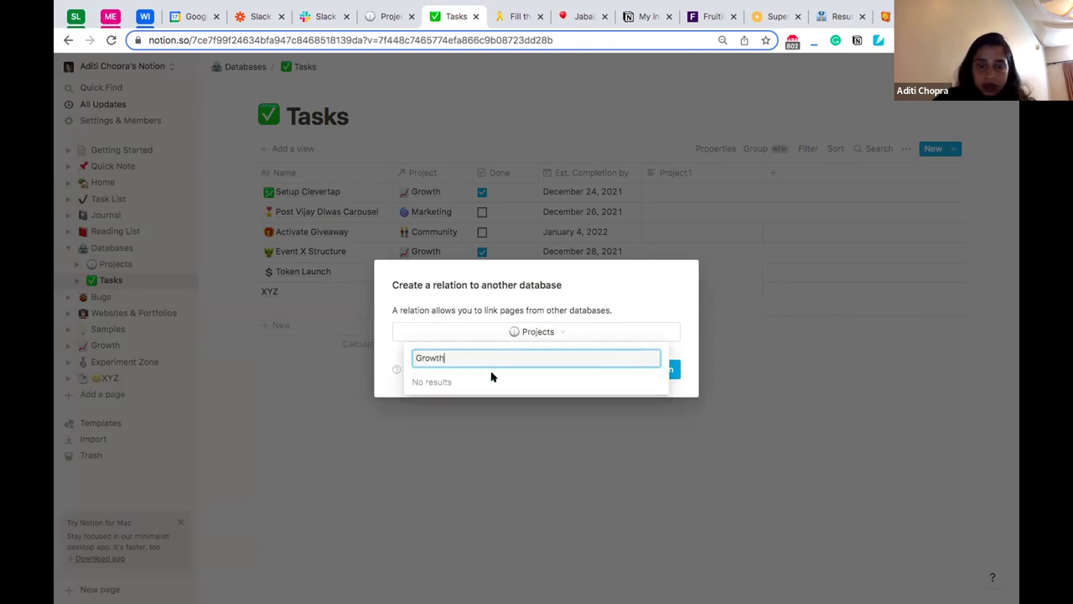
key("BackSpace")
key("BackSpace")
key("BackSpace")
key("BackSpace")
key("BackSpace")
key("BackSpace")
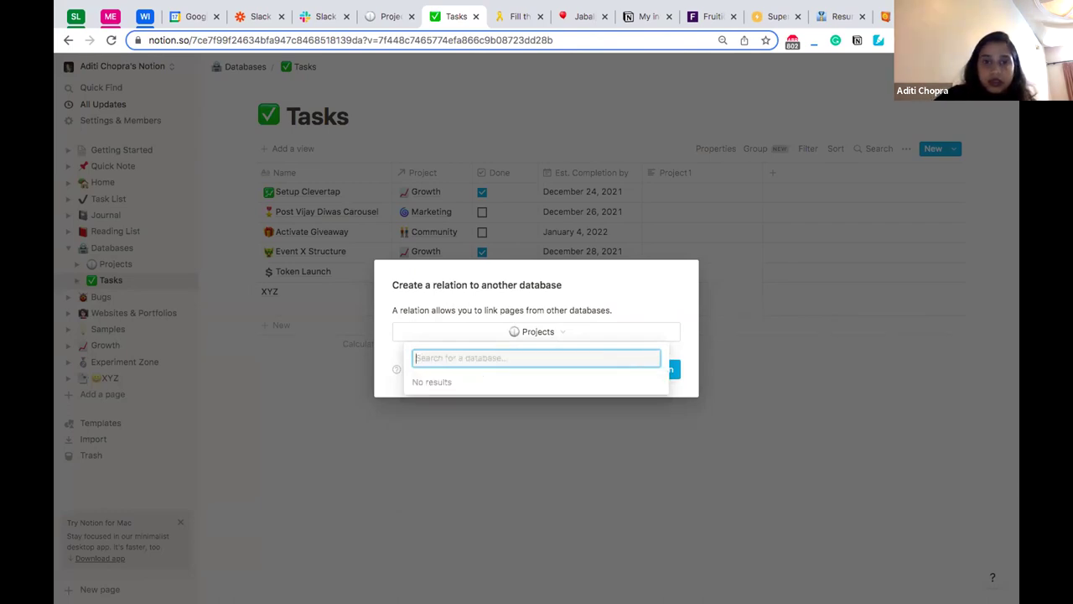
left_click(539, 332)
left_click(540, 332)
scroll(427, 397, "down", 3)
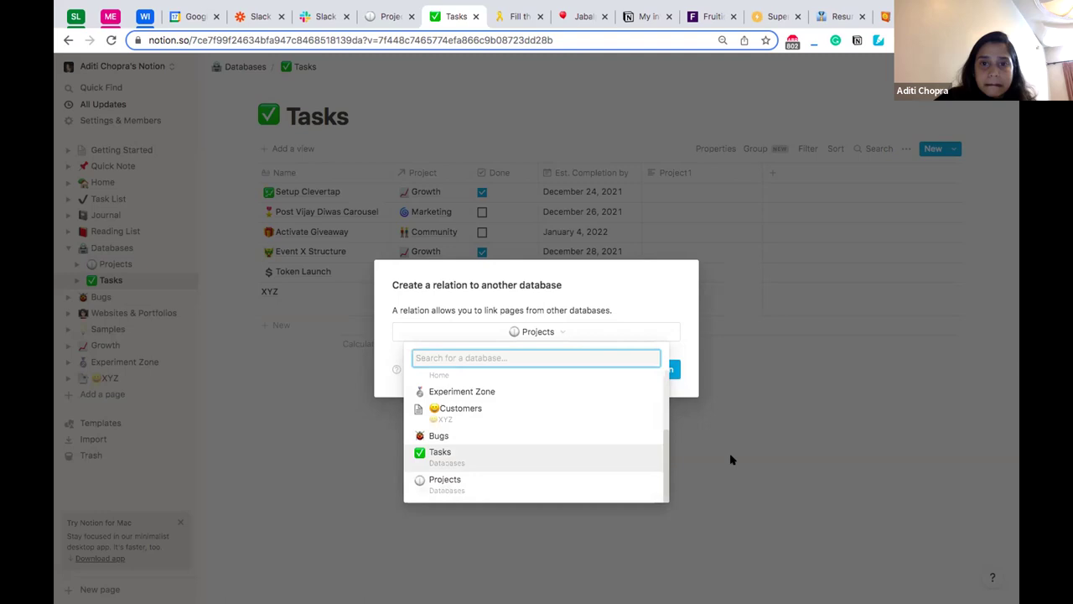
left_click(536, 333)
- Briefly pick Tasks, switch the target back to Projects, and create the relation
left_click(536, 333)
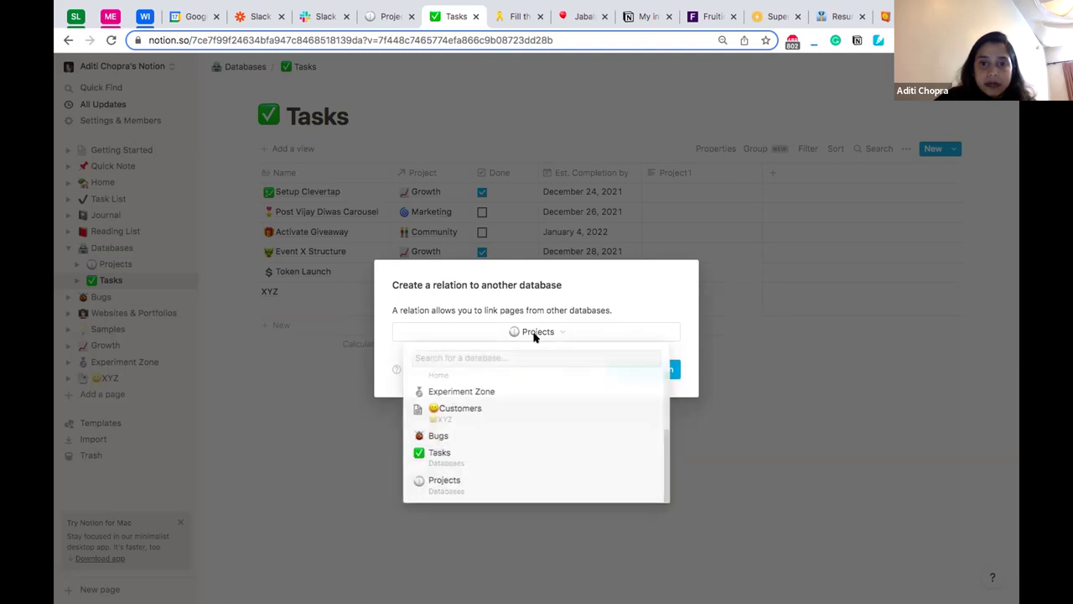
left_click(446, 452)
left_click(544, 235)
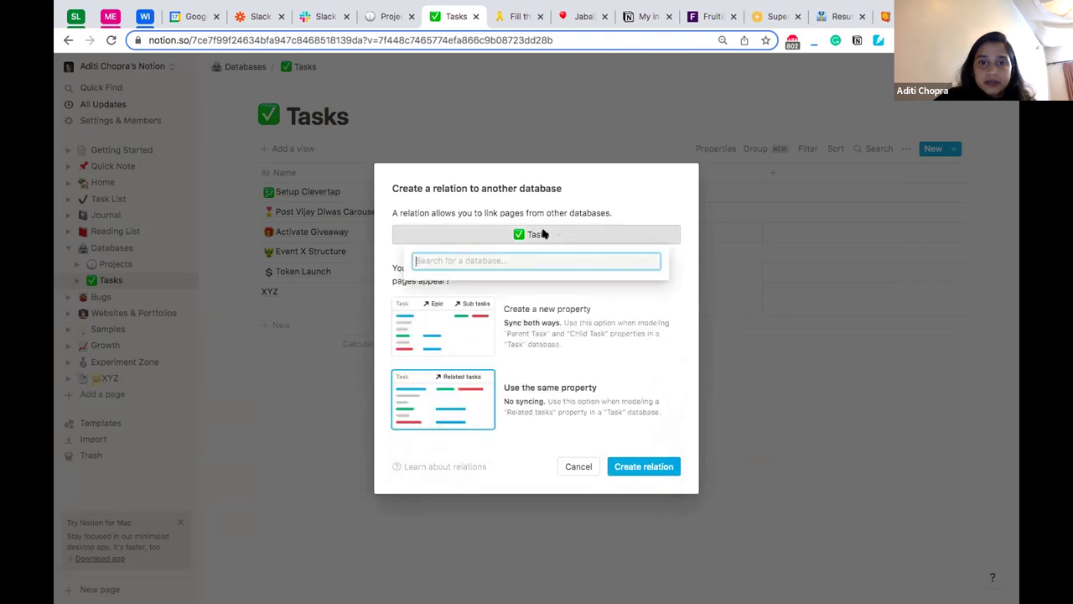
scroll(460, 320, "down", 2)
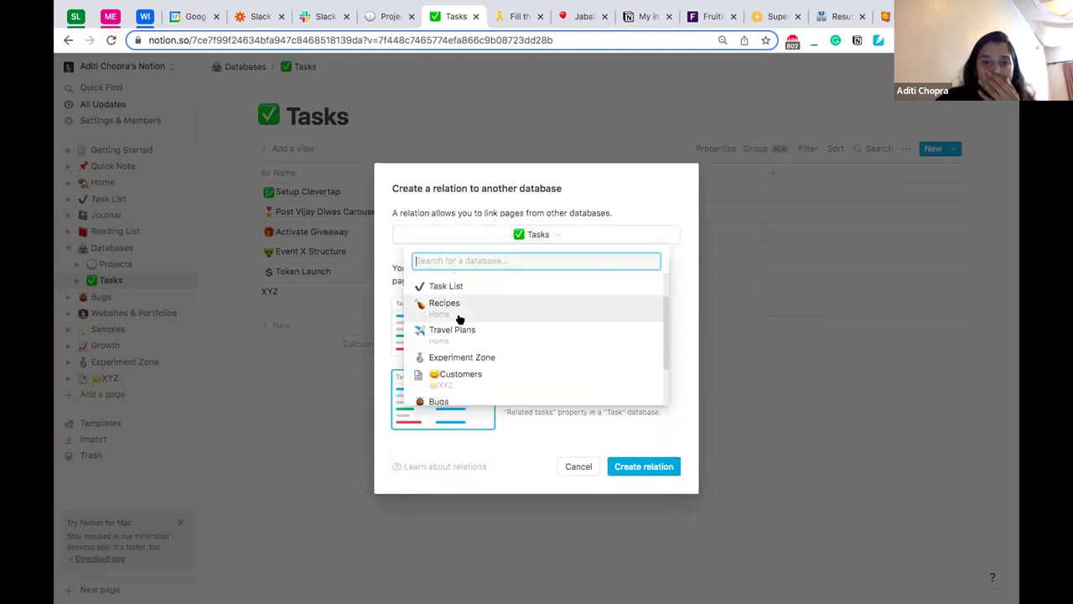
scroll(461, 315, "down", 2)
left_click(453, 384)
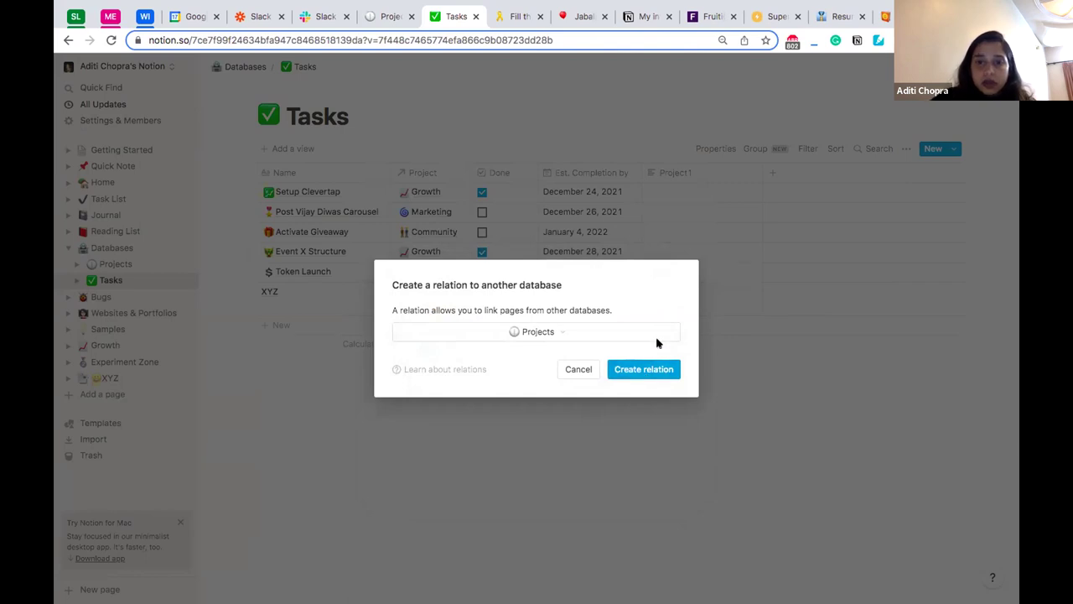
left_click(644, 370)
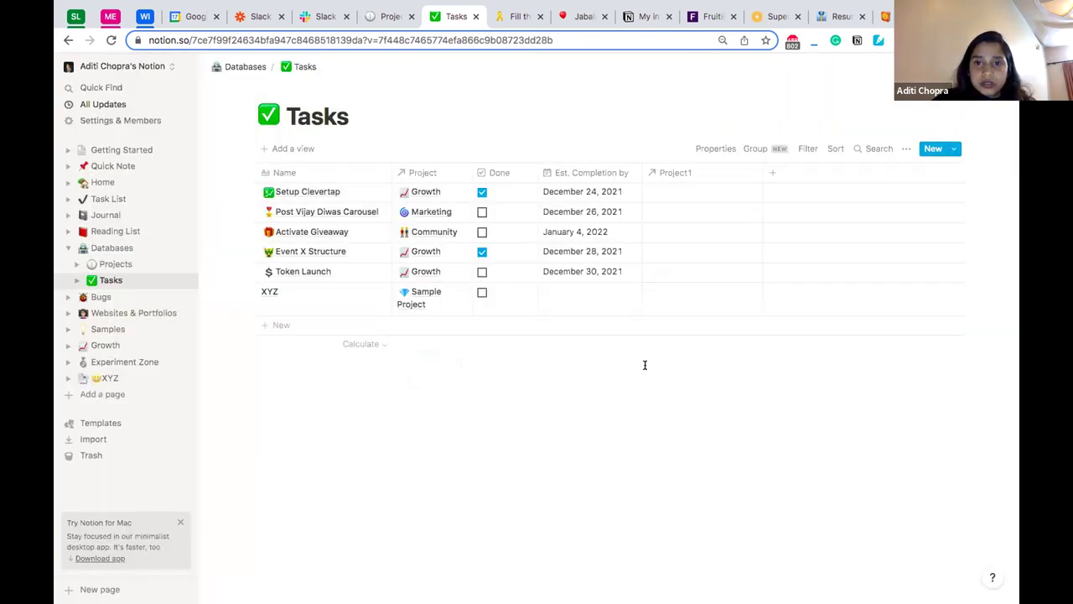
- Open the Projects database, try Growth's related tasks picker, and narrow the Any line item column
left_click(122, 263)
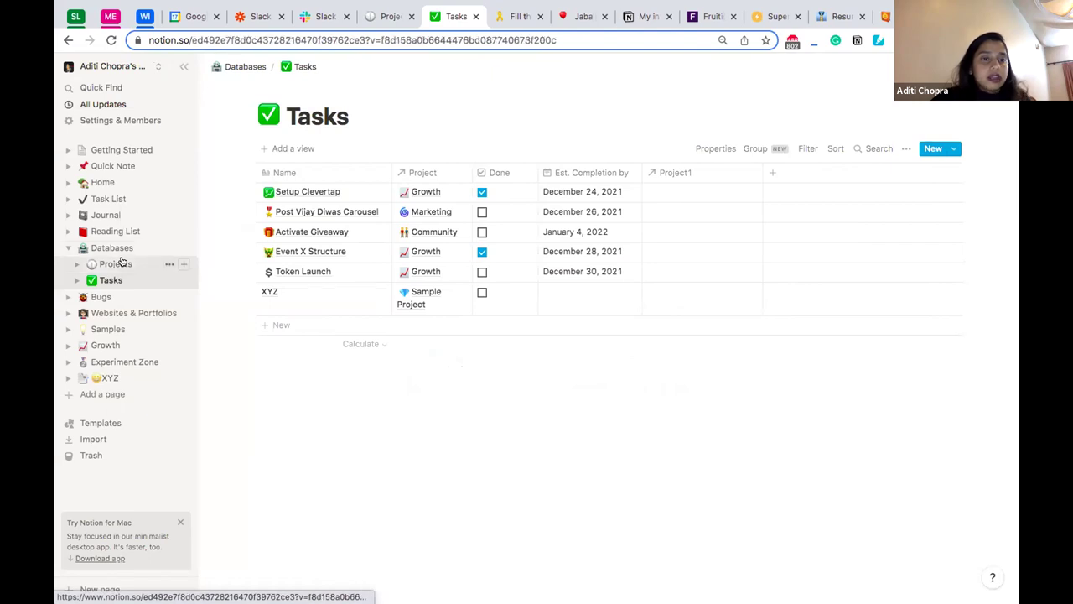
left_click(122, 264)
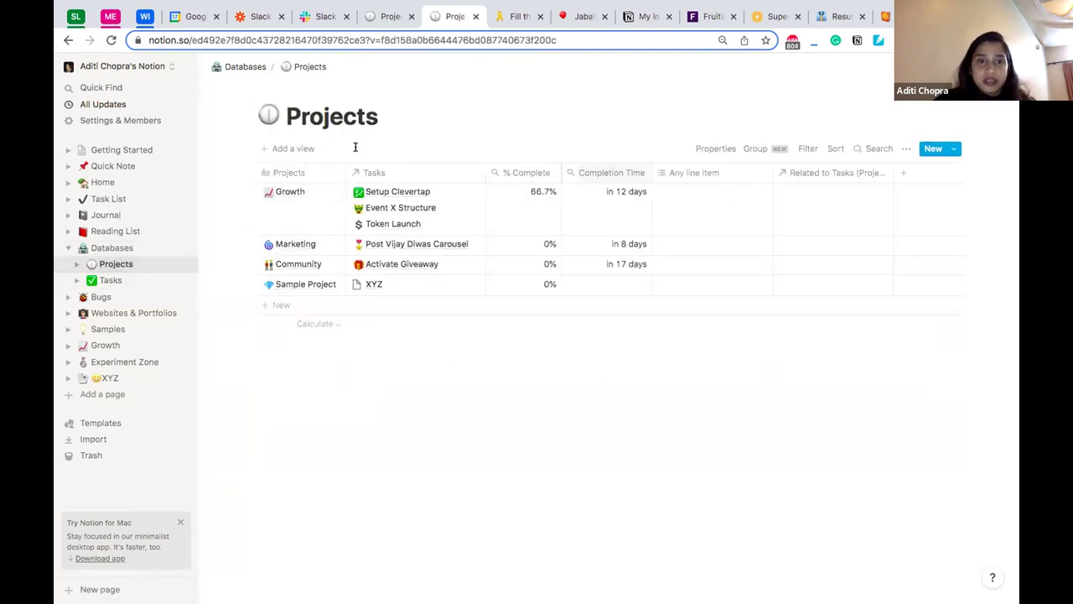
left_click(807, 190)
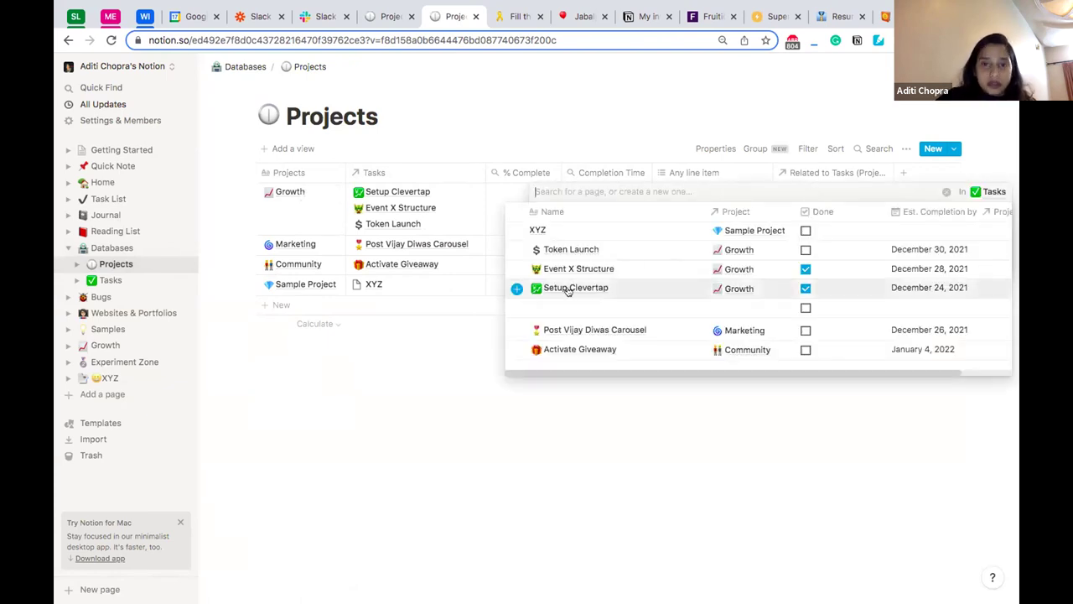
left_click(582, 134)
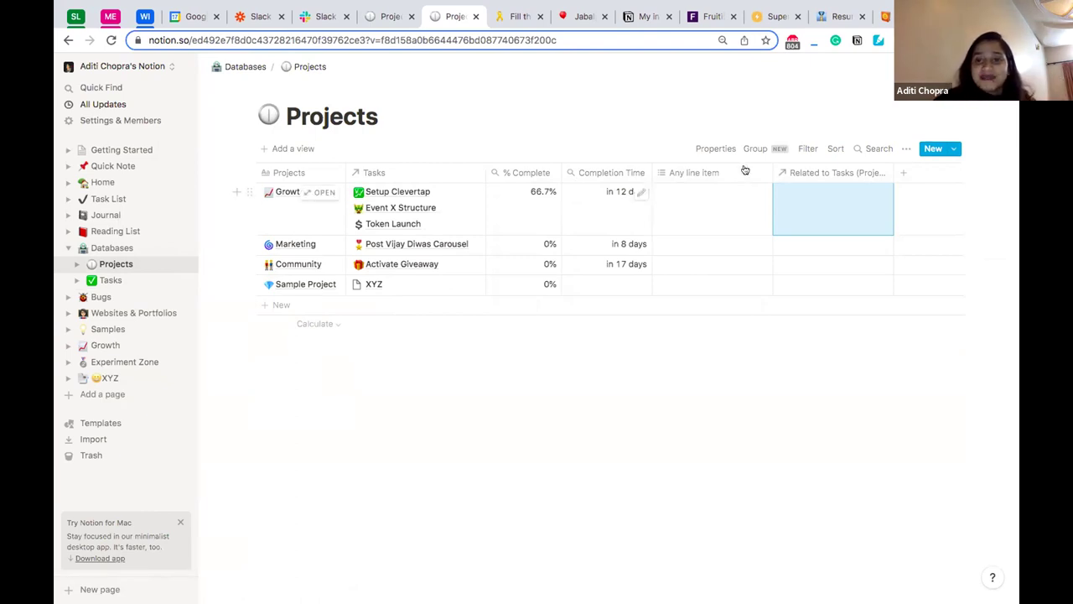
left_click_drag(772, 168, 721, 167)
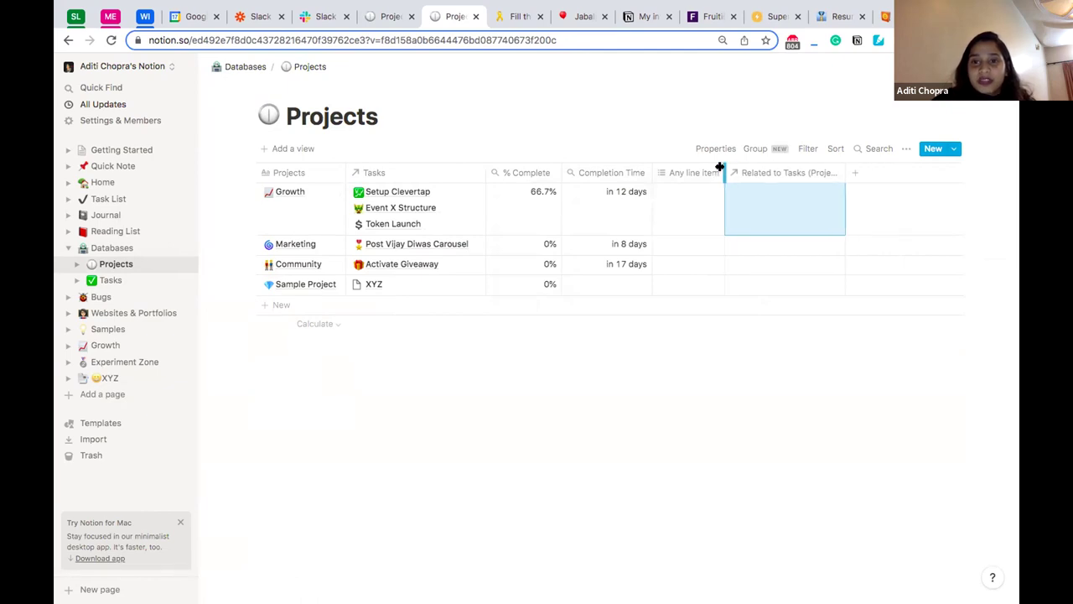
left_click(759, 202)
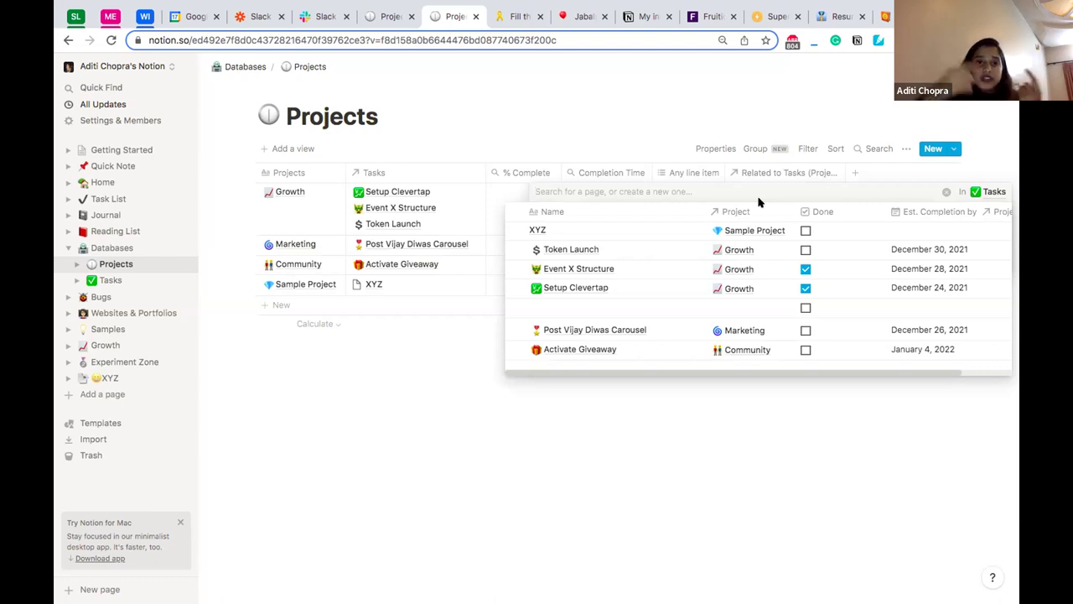
- Link the Setup Clevertap task to the Growth project in the other Projects tab
left_click(384, 18)
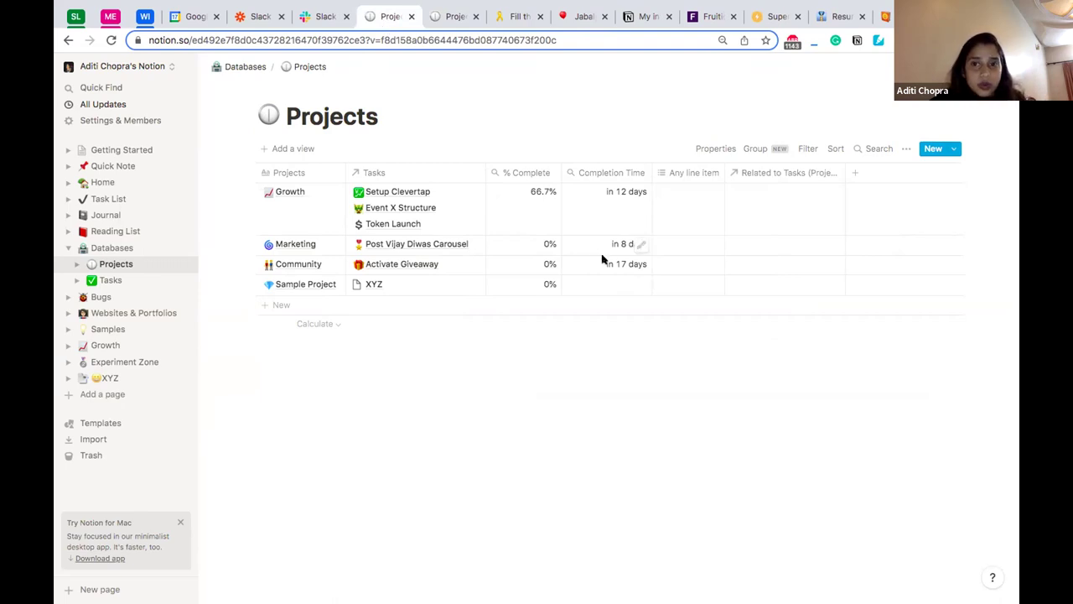
left_click(765, 190)
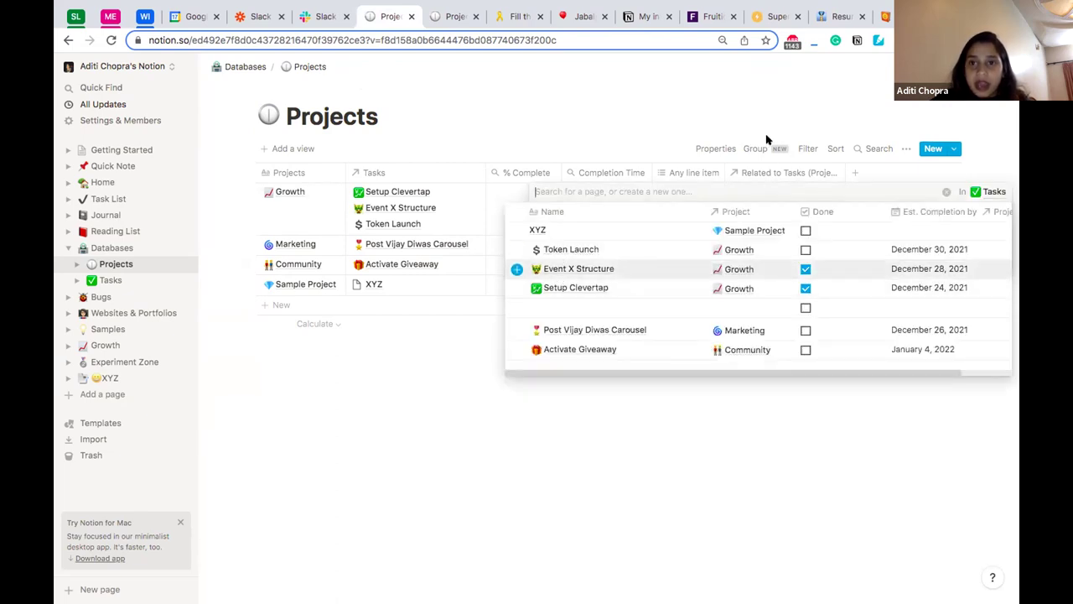
left_click(574, 287)
left_click(715, 226)
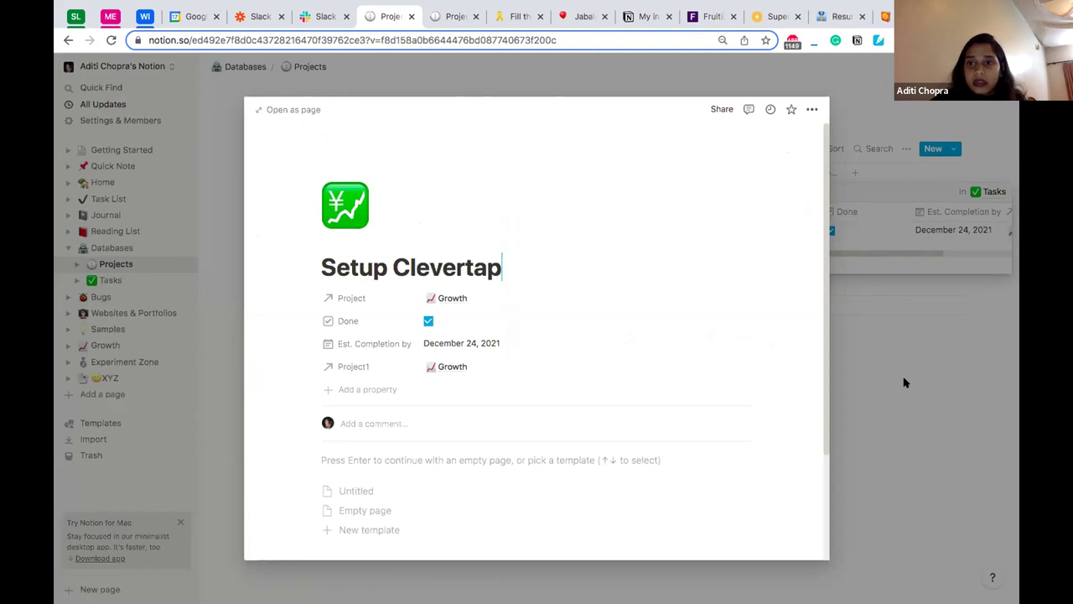
key("Escape")
key("Escape")
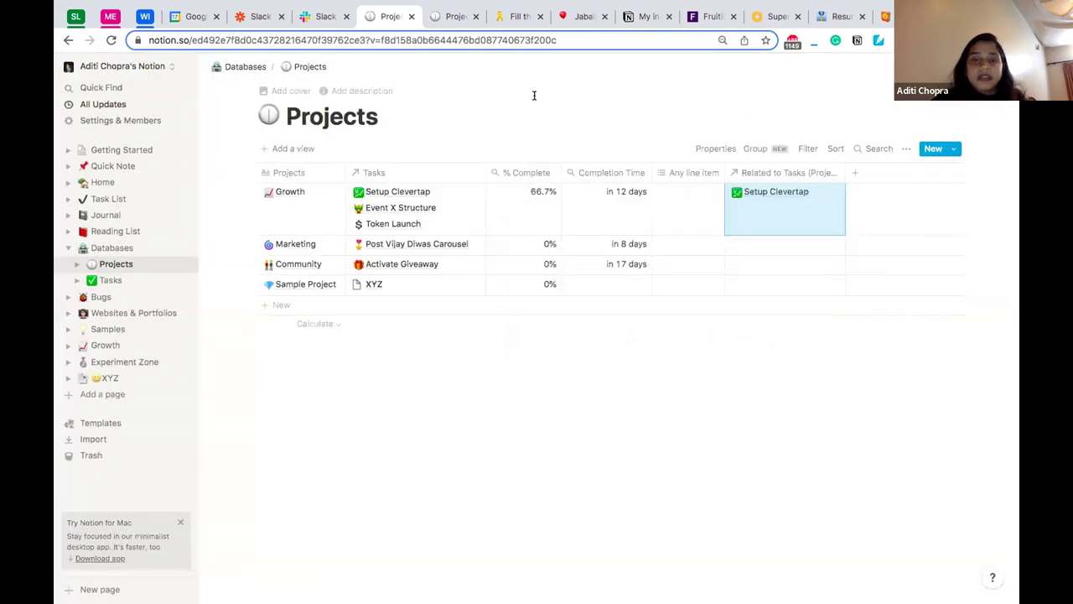
left_click(749, 173)
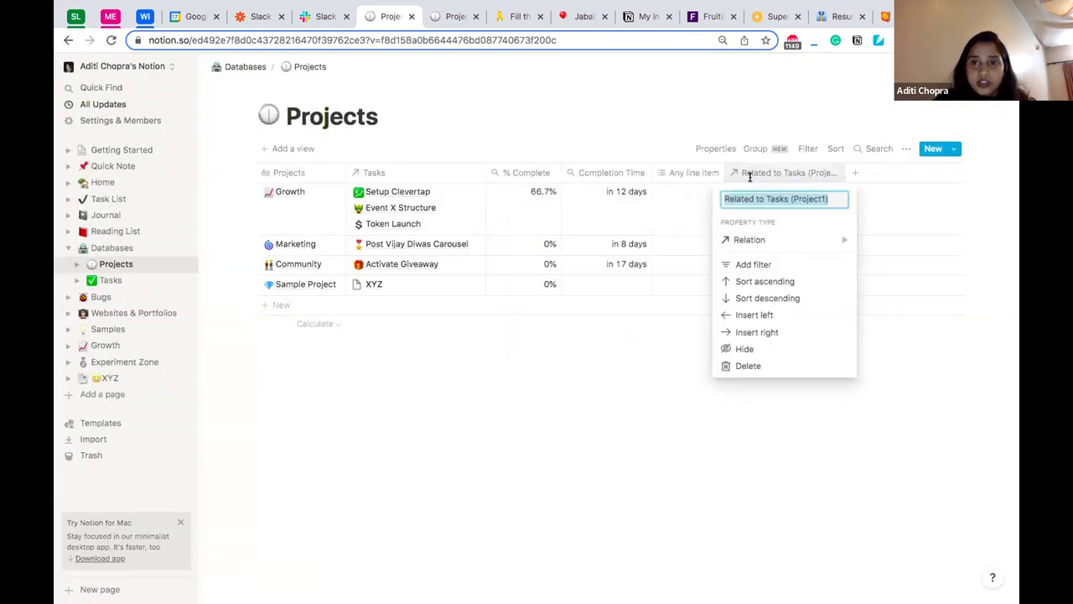
- Rename the Related to Tasks column to Tasks1
type("Tasks1")
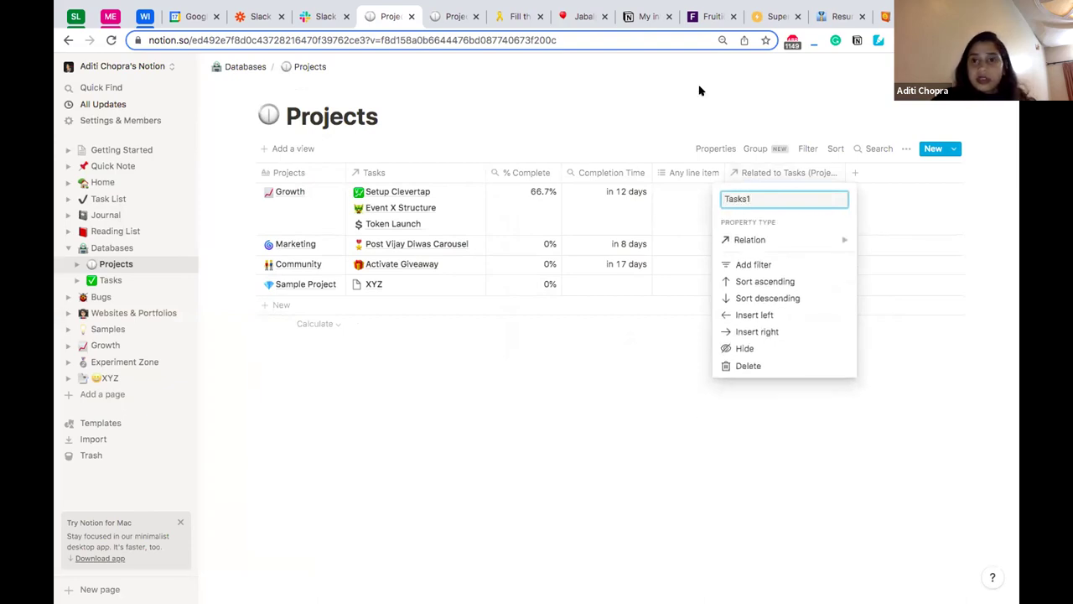
left_click(700, 86)
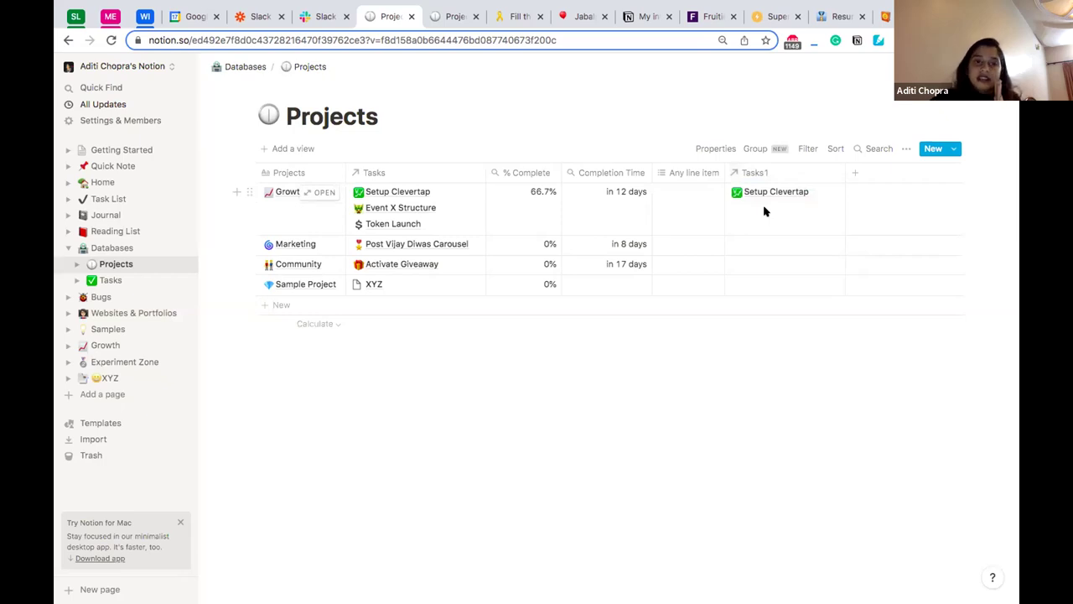
left_click(450, 18)
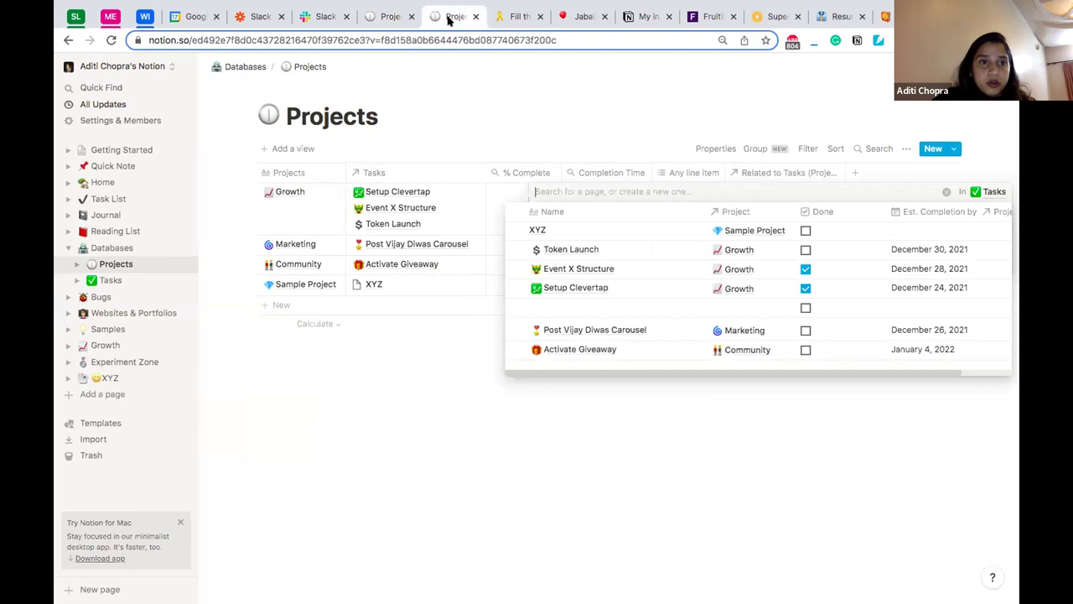
left_click(498, 87)
- Check Post Vijay Diwas Carousel's Project1 choices in the Tasks table, then return to Projects
left_click(107, 279)
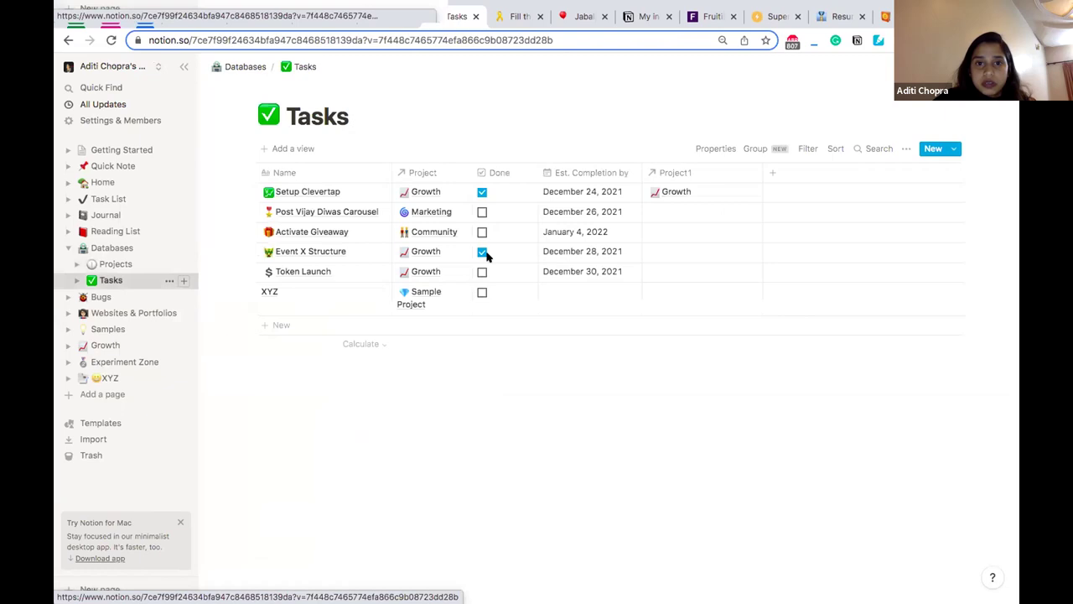
left_click(675, 215)
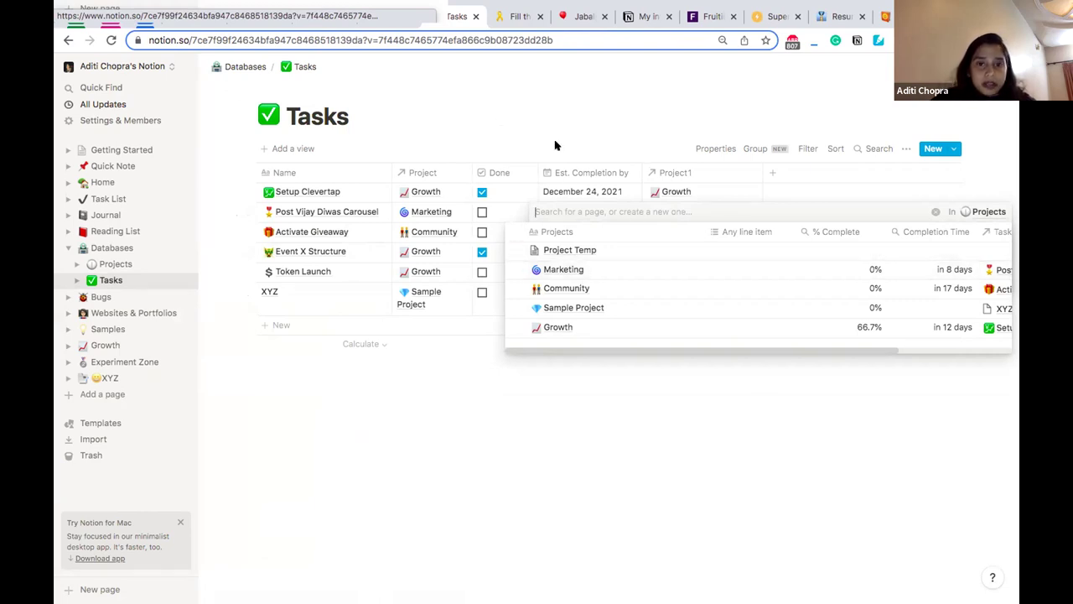
key("Escape")
left_click(385, 16)
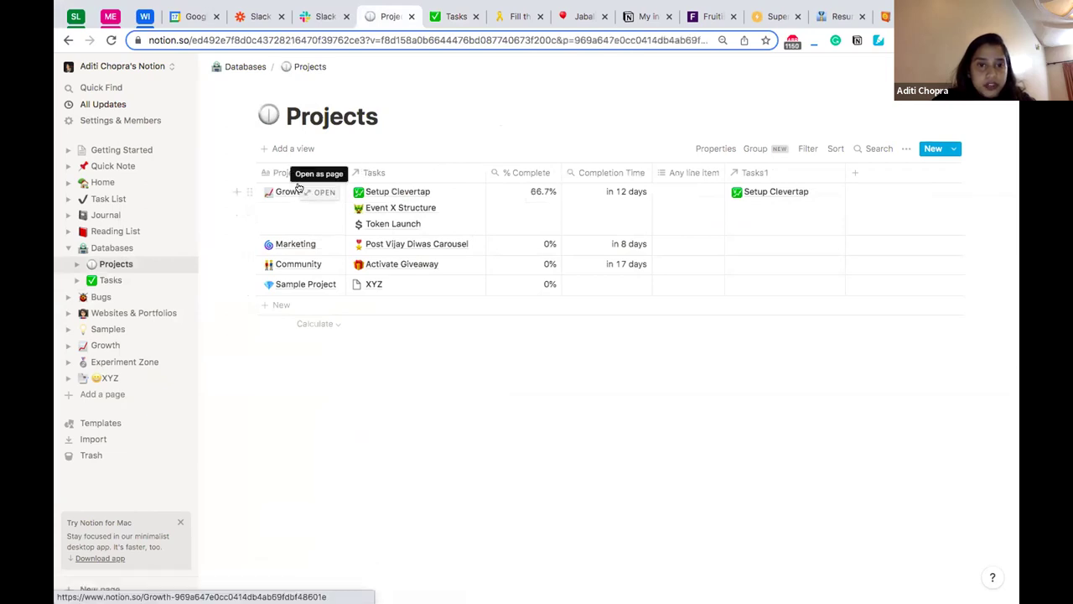
left_click(316, 192)
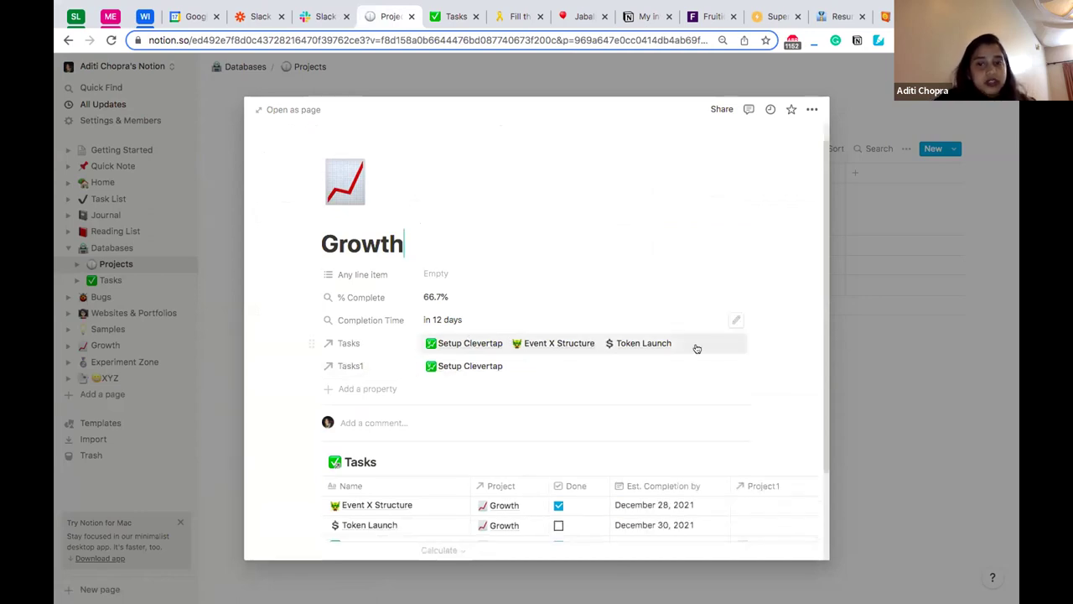
left_click(871, 372)
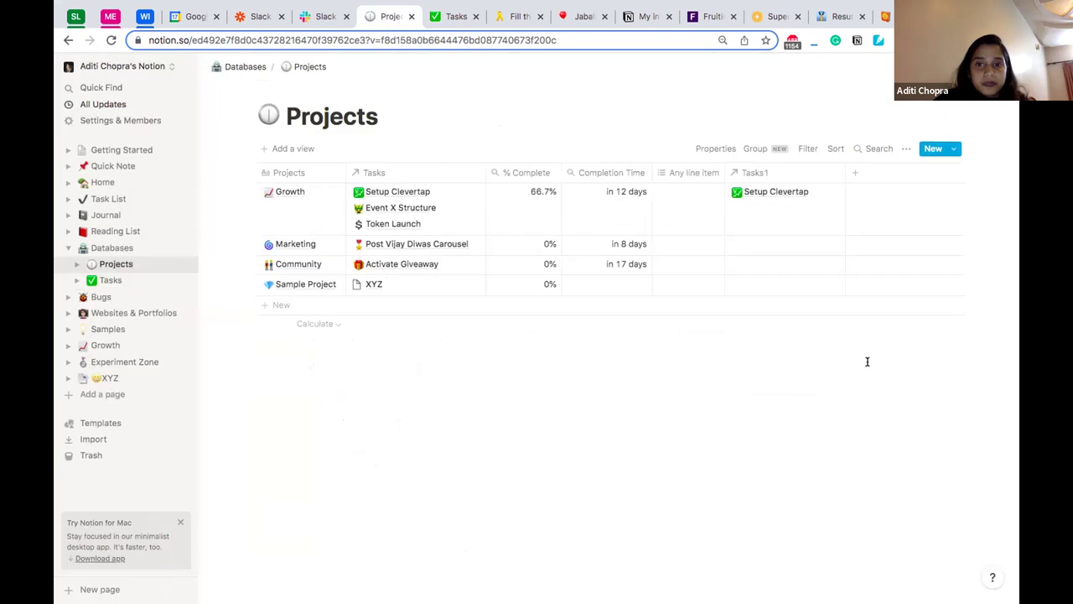
left_click(298, 288)
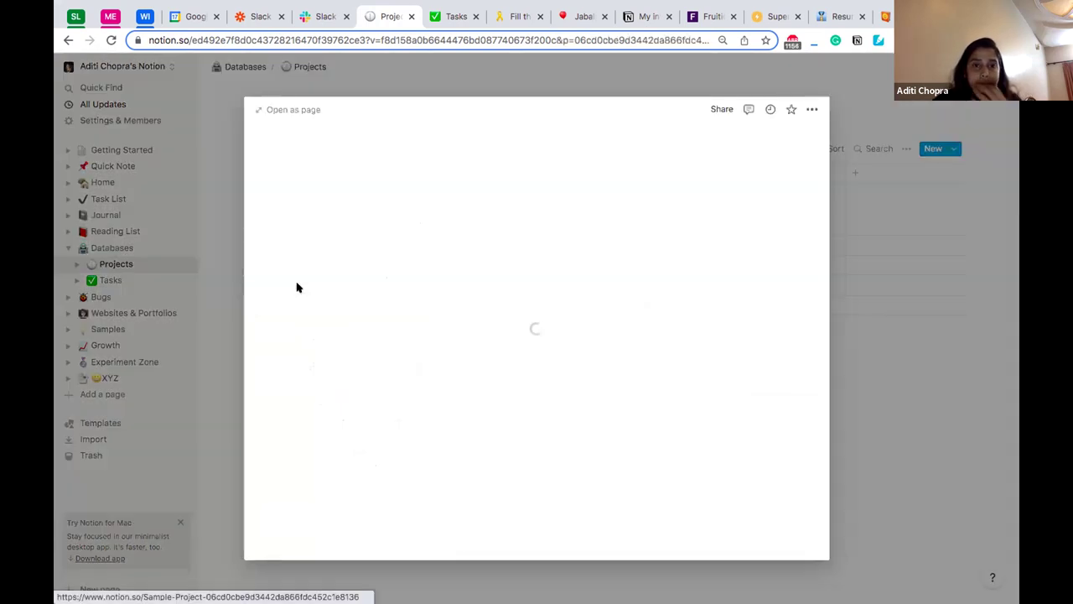
left_click(891, 353)
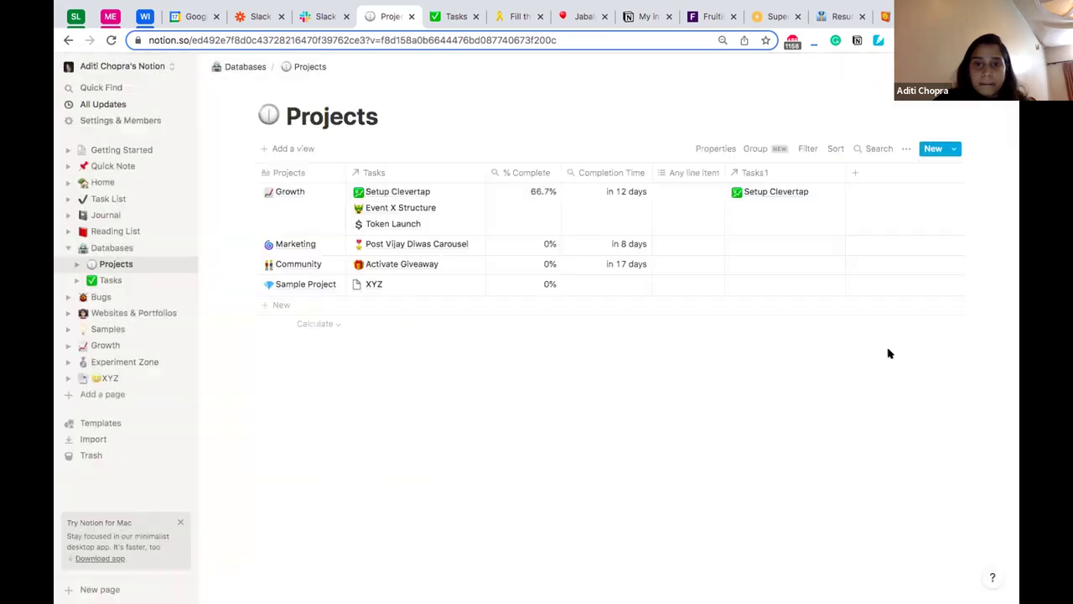
- Add a Live Project row to Projects and give its page a goal-net icon
left_click(290, 312)
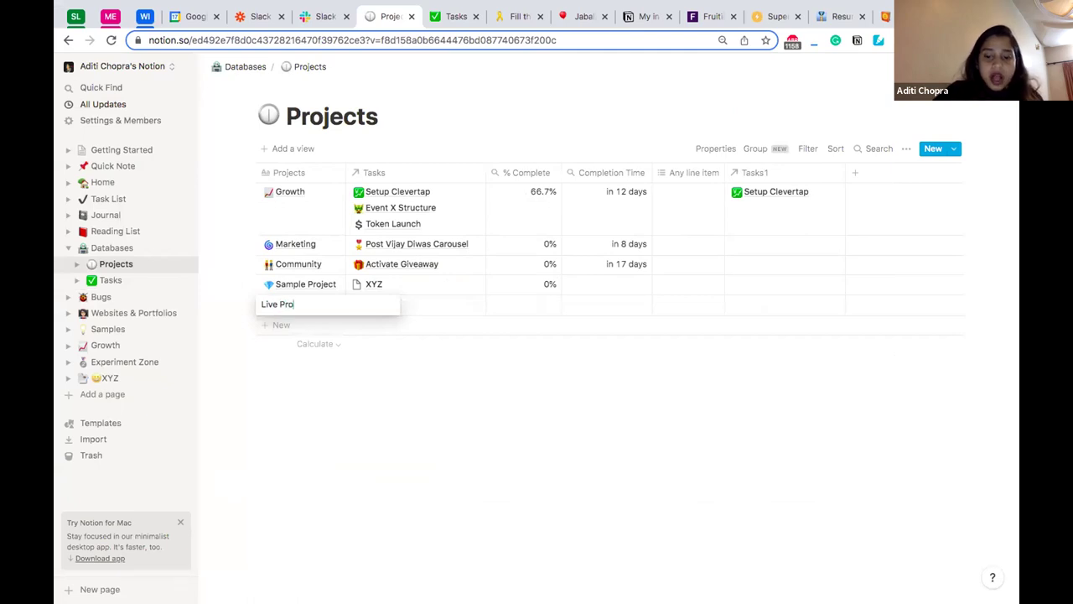
type("Live Project")
key("Return")
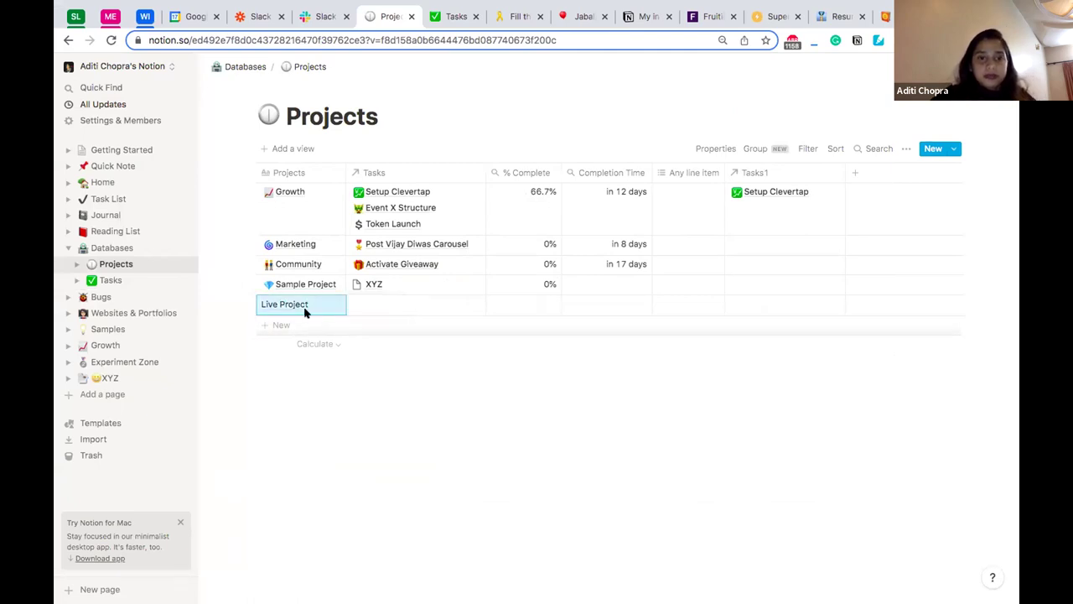
left_click(302, 306)
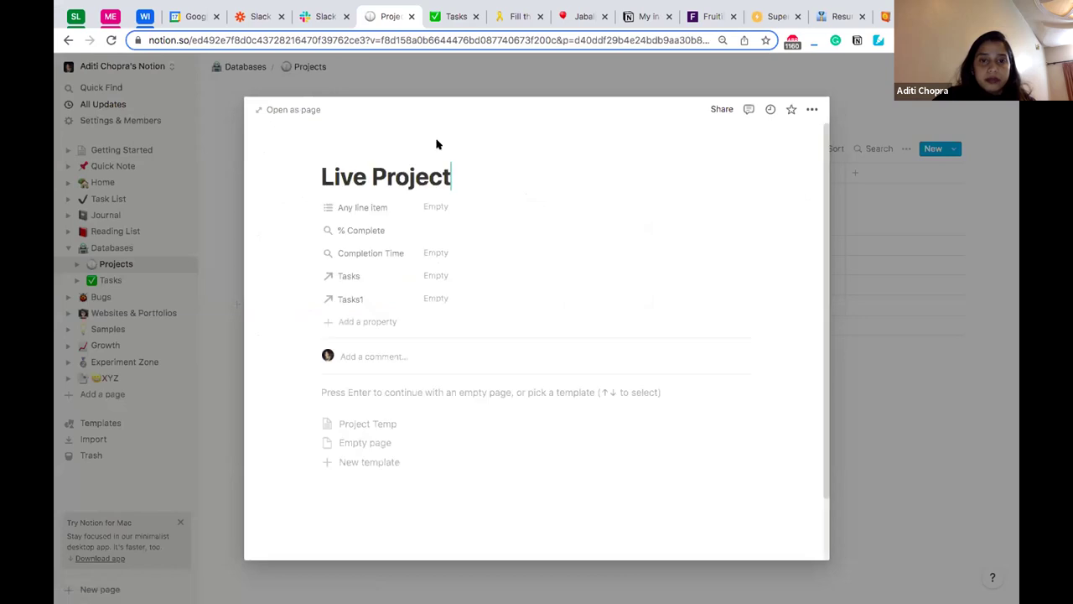
left_click(355, 153)
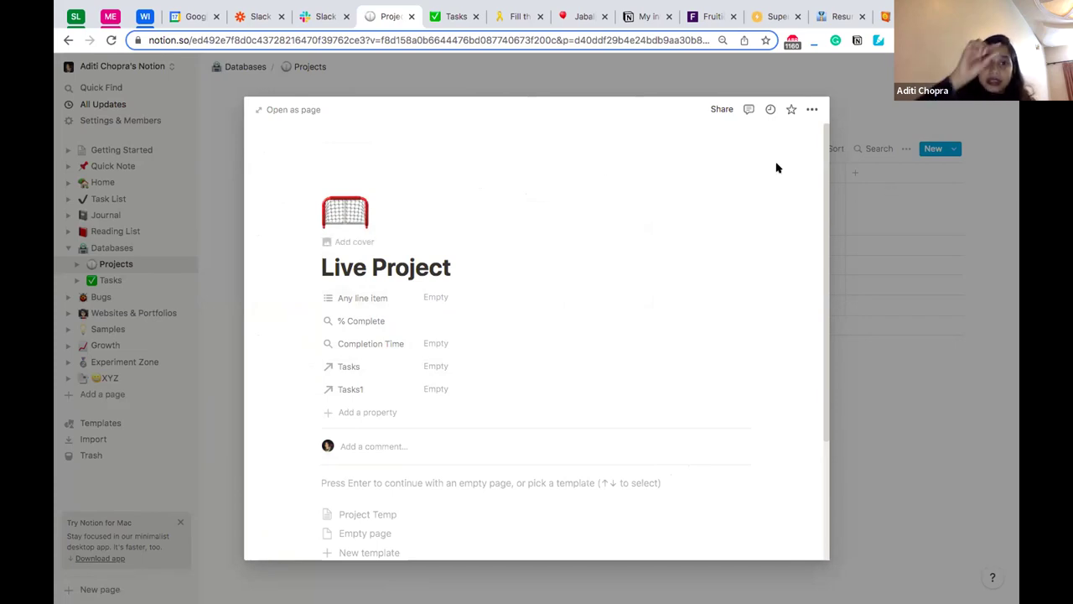
left_click(882, 382)
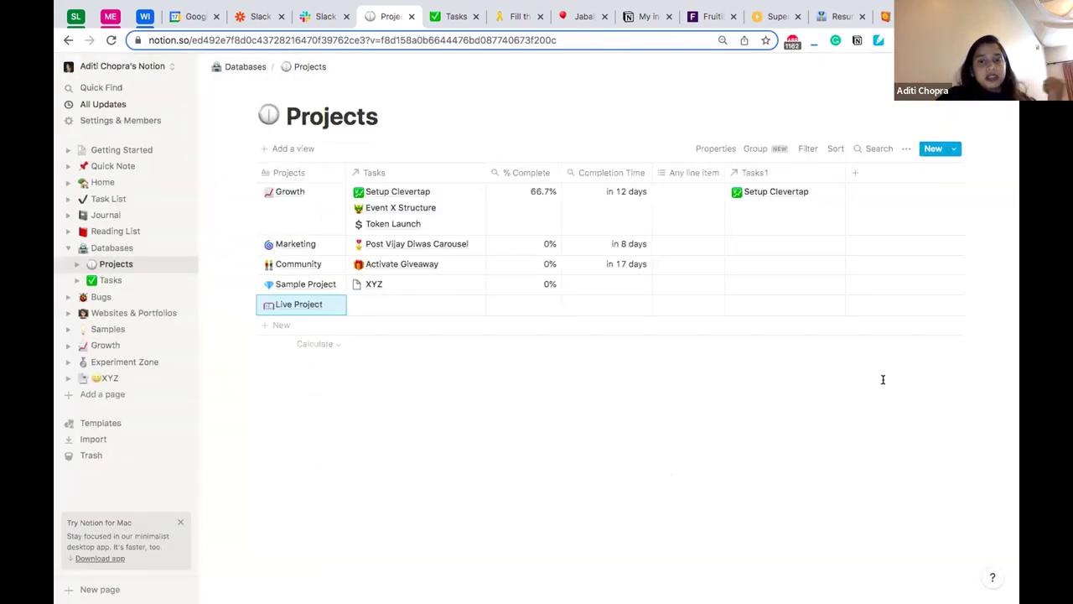
- Add Post Vijay Diwas Carousel to Live Project's Tasks1 relation cell
left_click(757, 301)
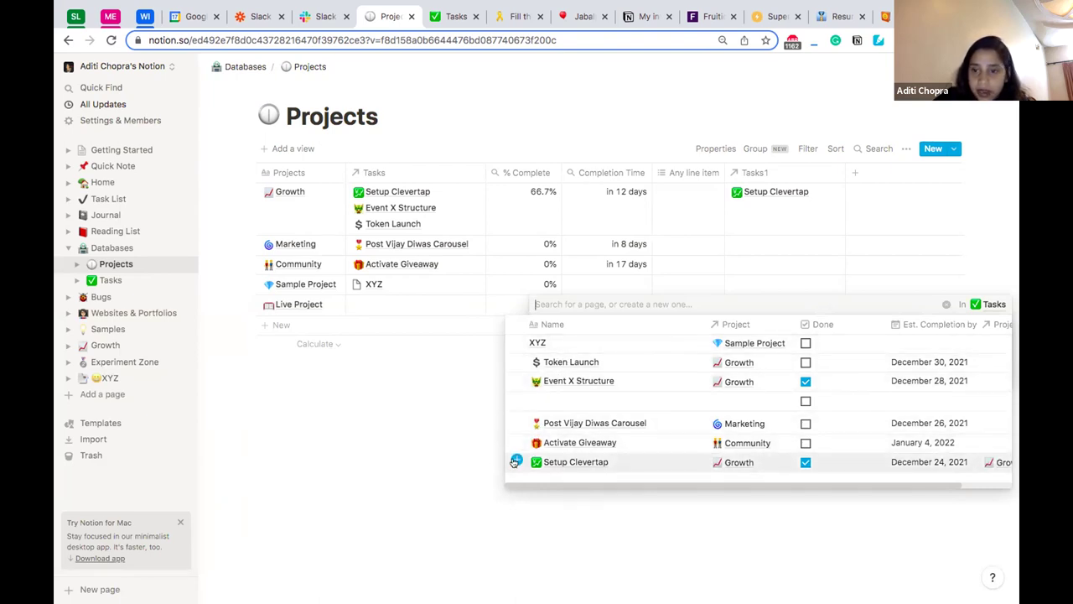
left_click(517, 422)
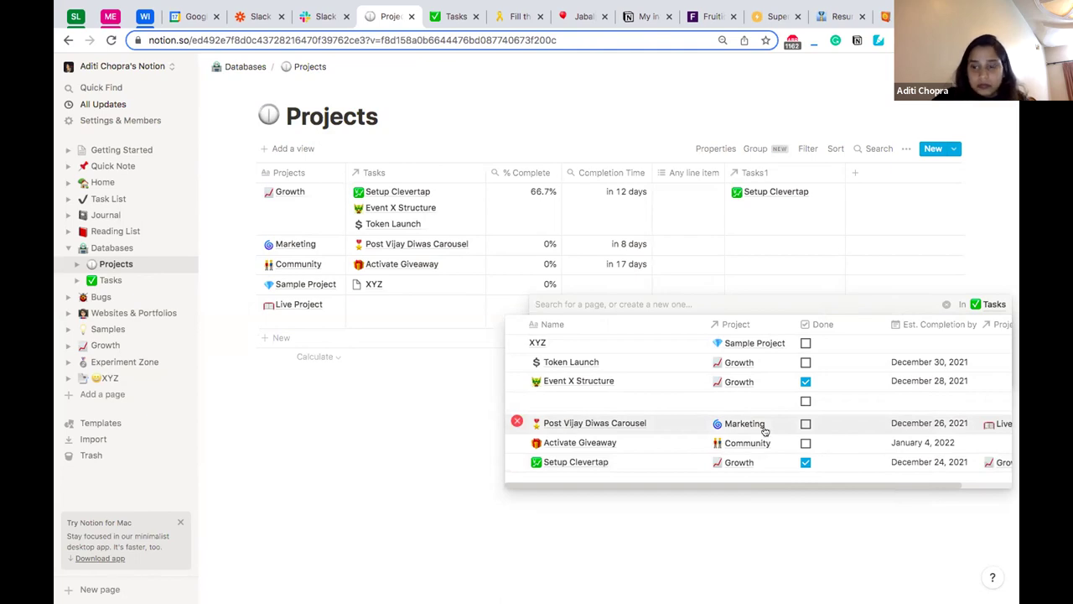
scroll(766, 432, "right", 2)
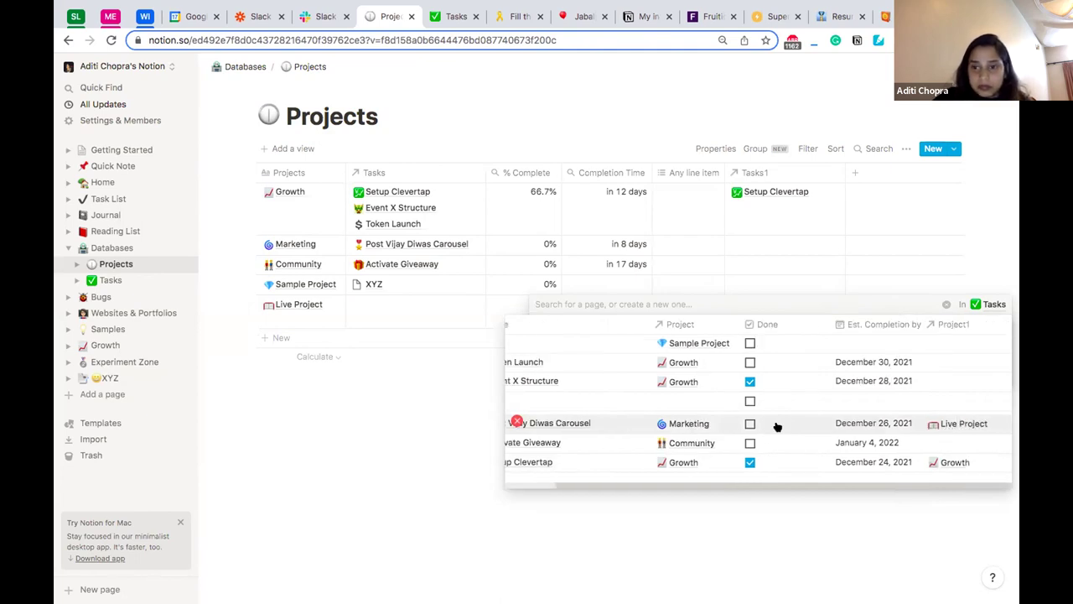
left_click(570, 528)
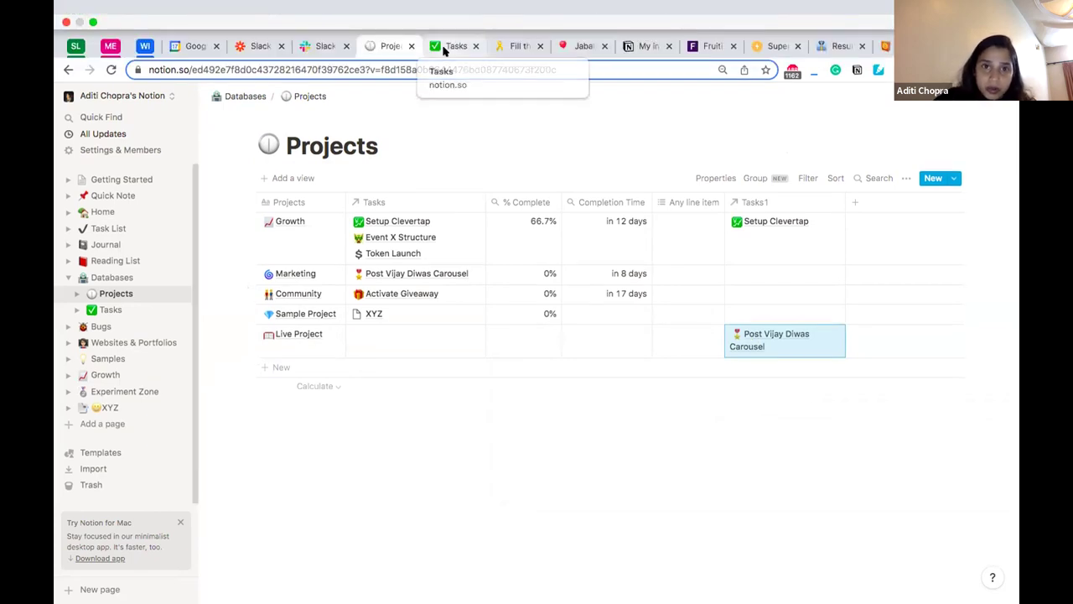
- Start a new Send invoice row in the Tasks table after checking Live Project in Projects
left_click(445, 48)
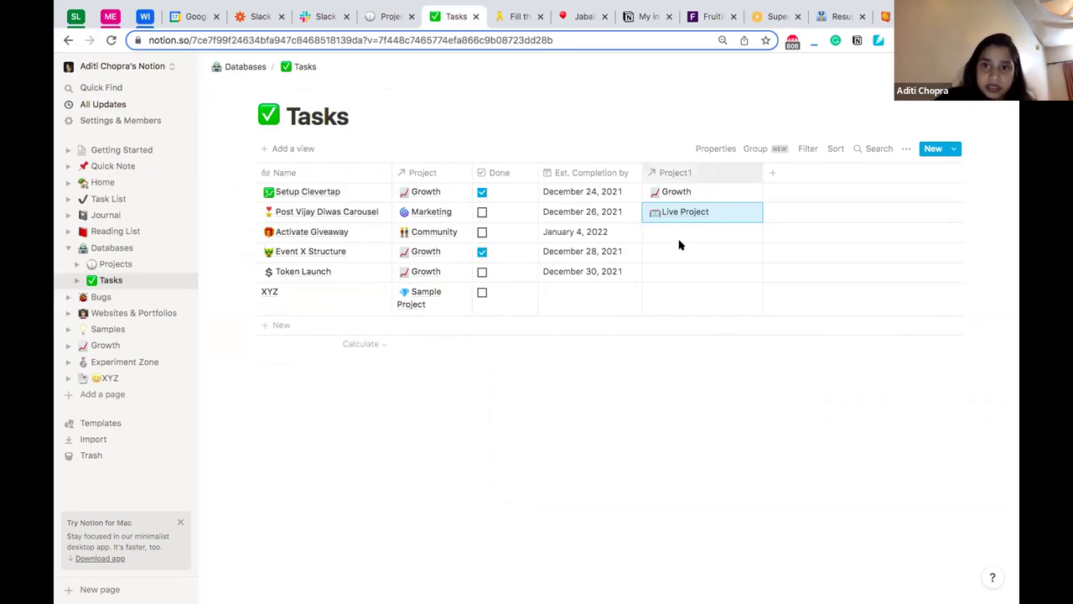
left_click(279, 327)
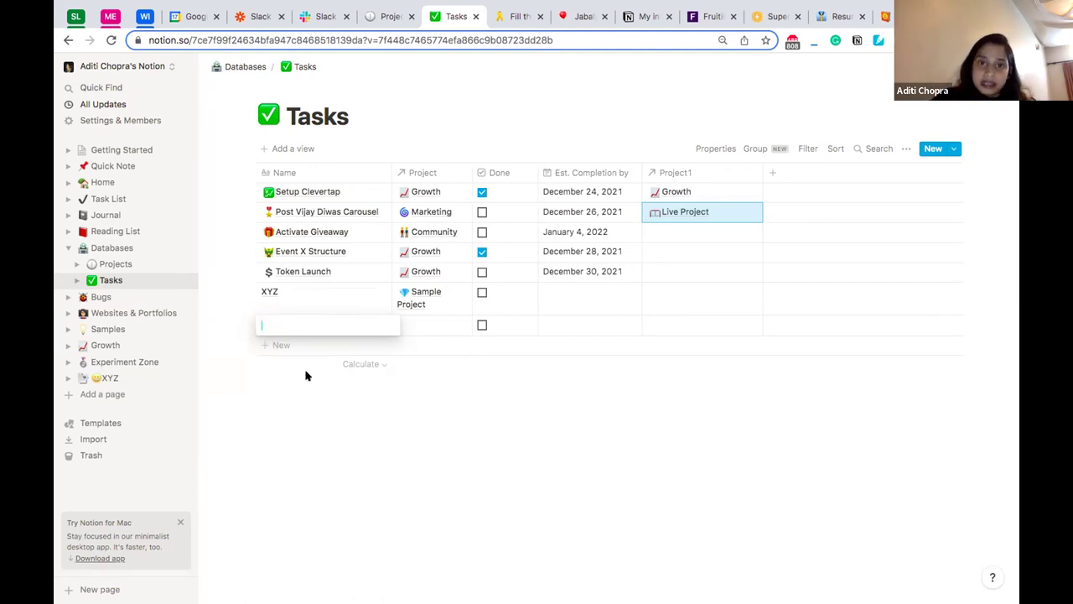
left_click(383, 17)
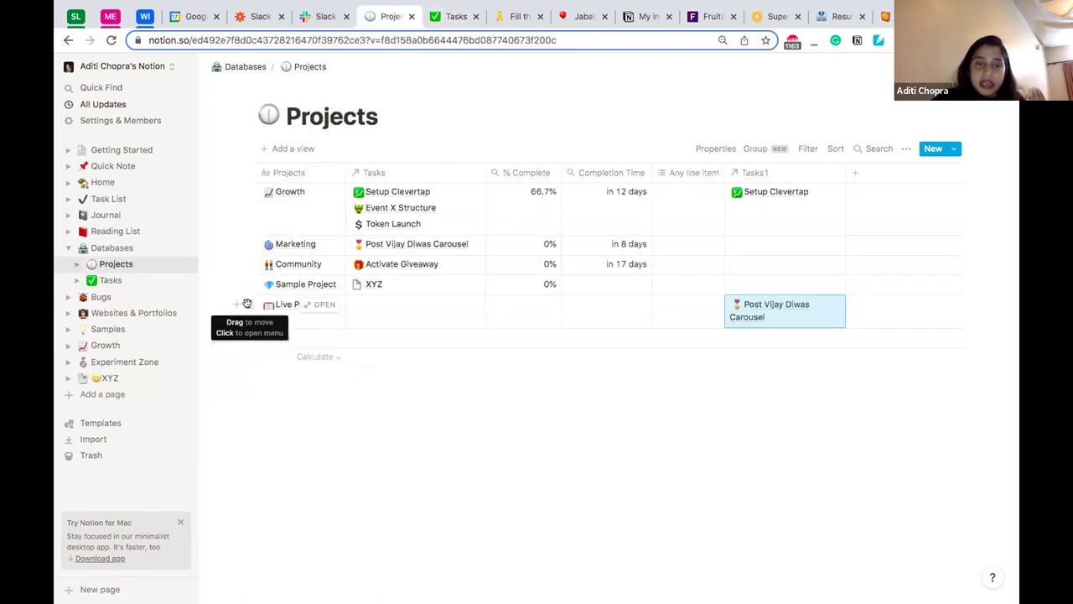
left_click(248, 305)
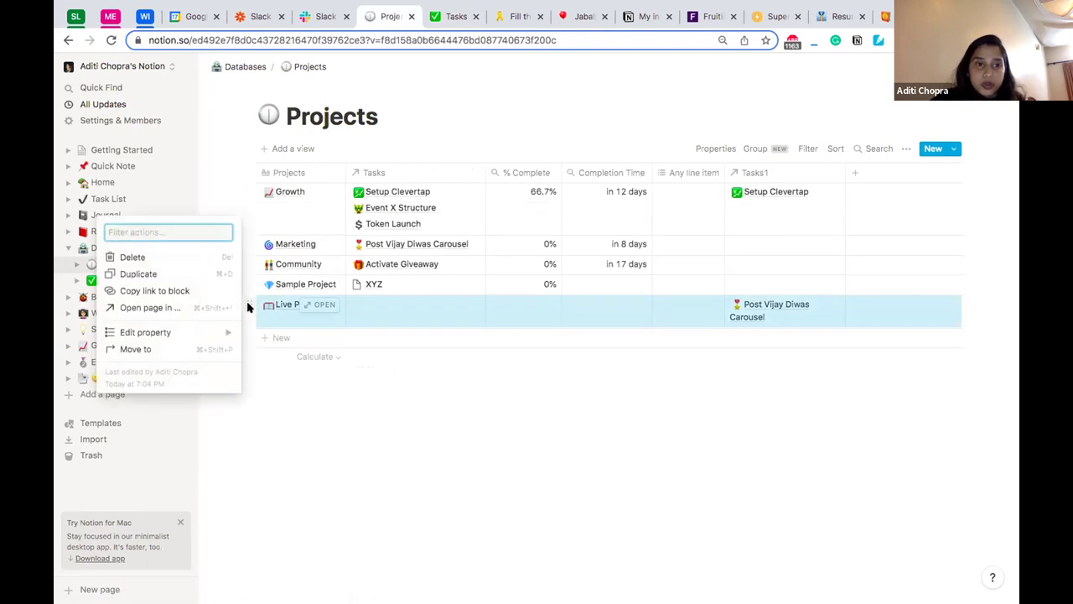
left_click(463, 90)
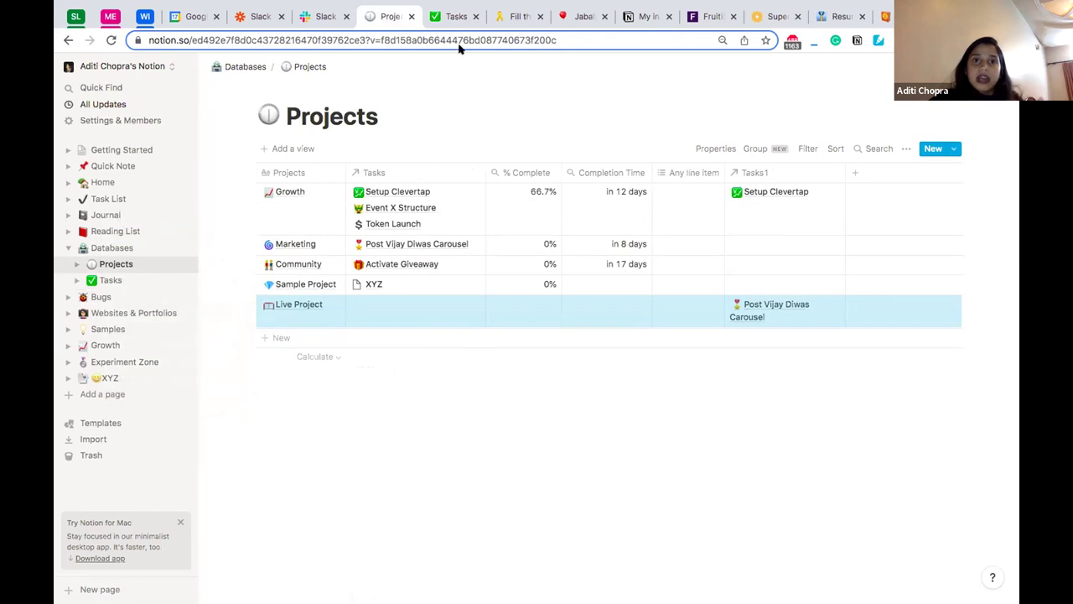
left_click(455, 16)
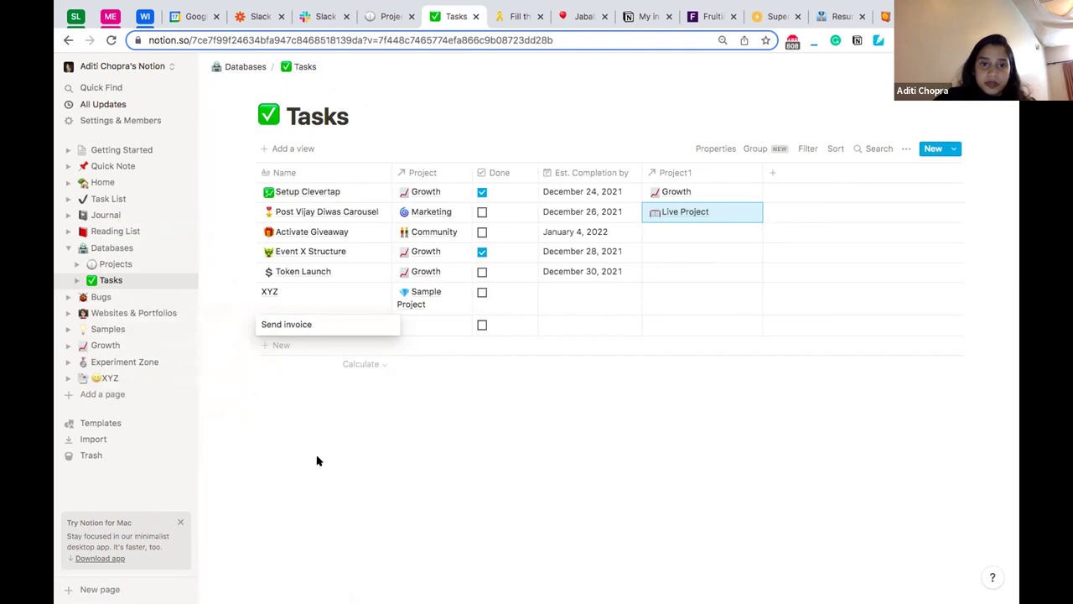
- Commit the Send invoice name and set its Project to Live Project
key("Return")
left_click(432, 327)
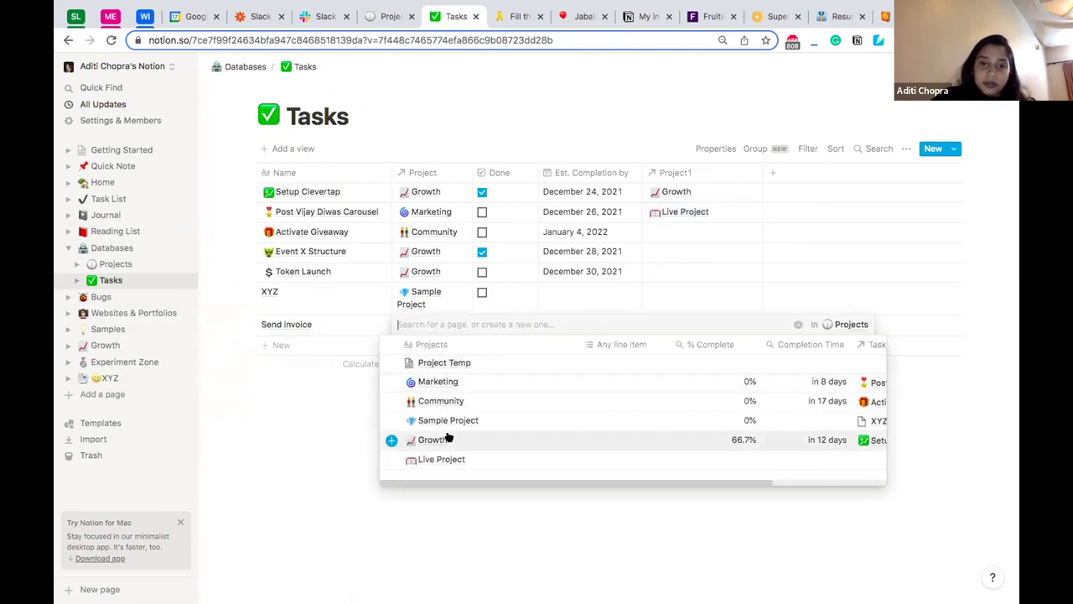
left_click(455, 457)
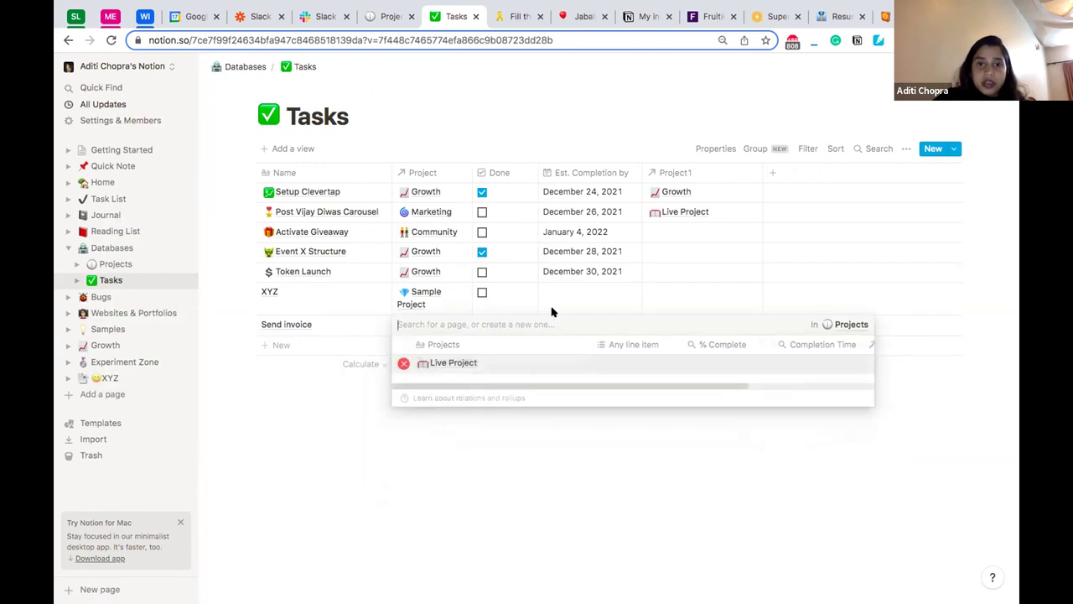
- Preview the Live Project page, then view the Projects database
left_click(472, 362)
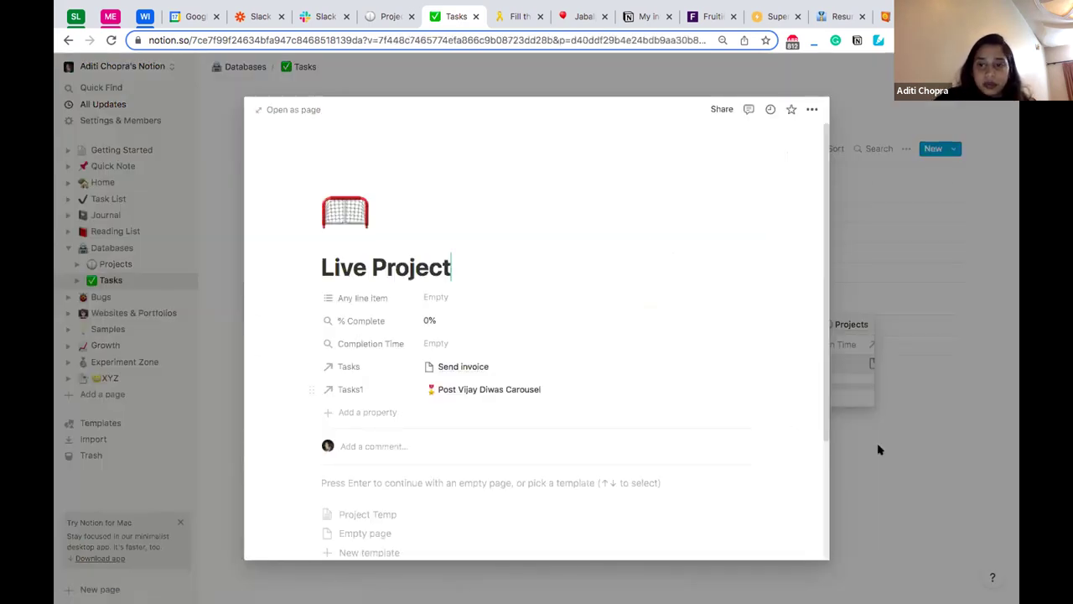
left_click(879, 450)
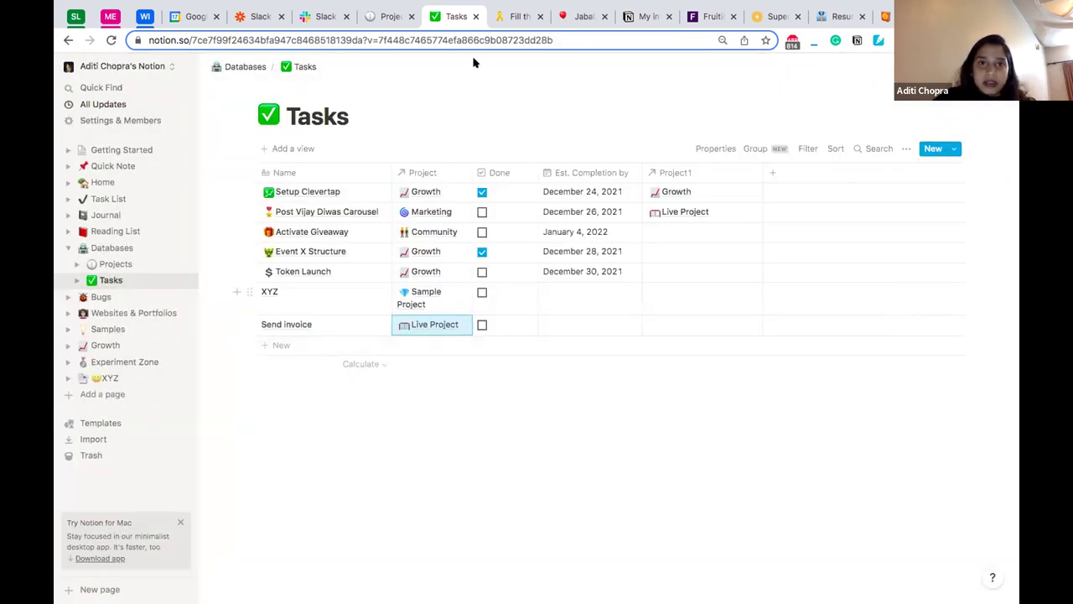
left_click(387, 16)
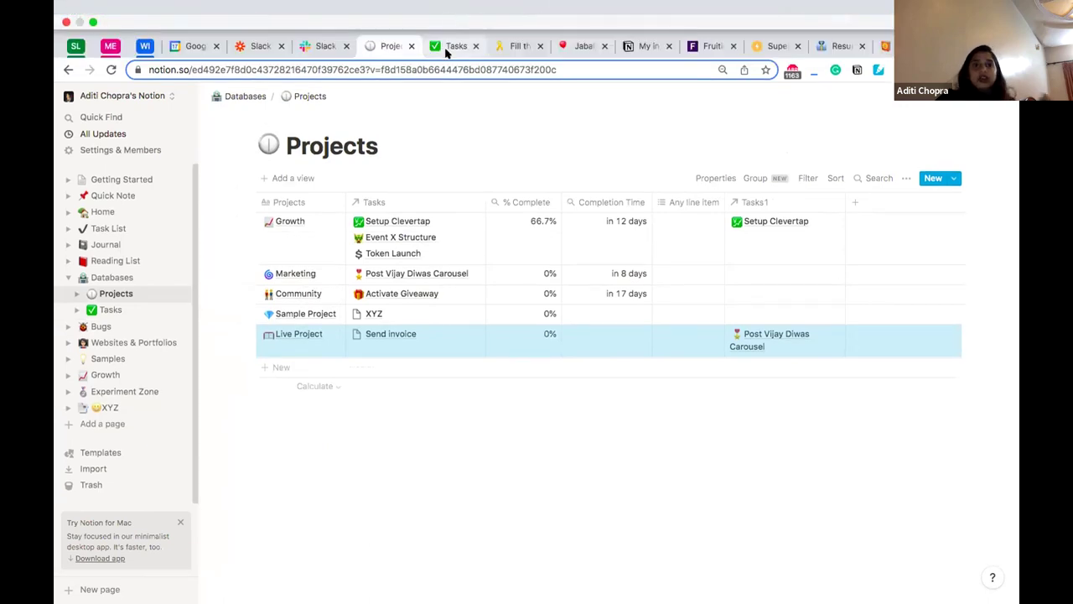
- Return from the Projects table to the Tasks database
left_click(448, 47)
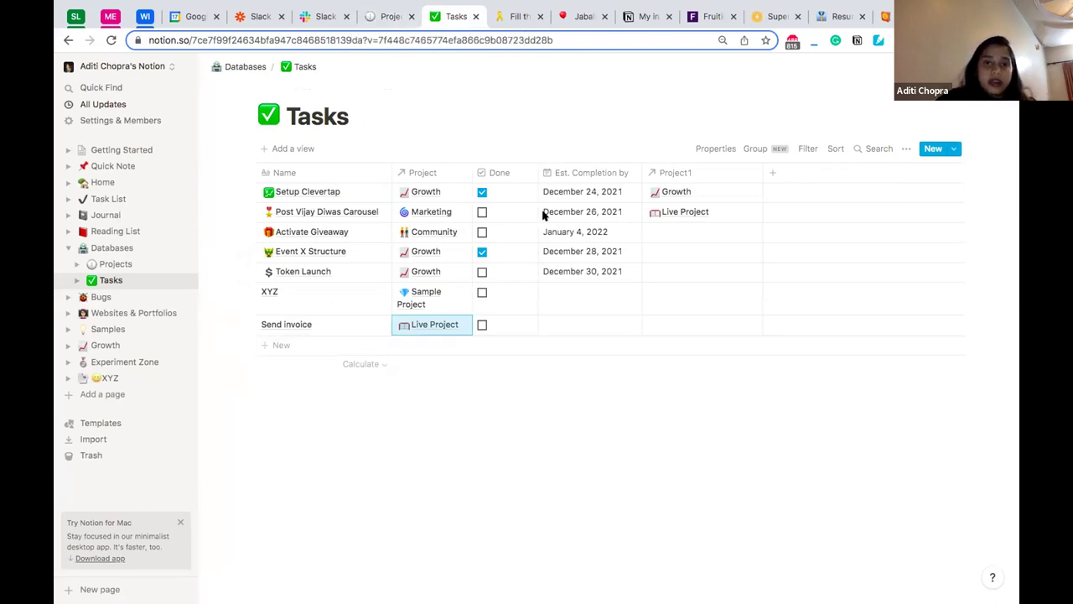
- Add a Done filter with the box unchecked to Tasks, then switch to Projects
left_click(806, 148)
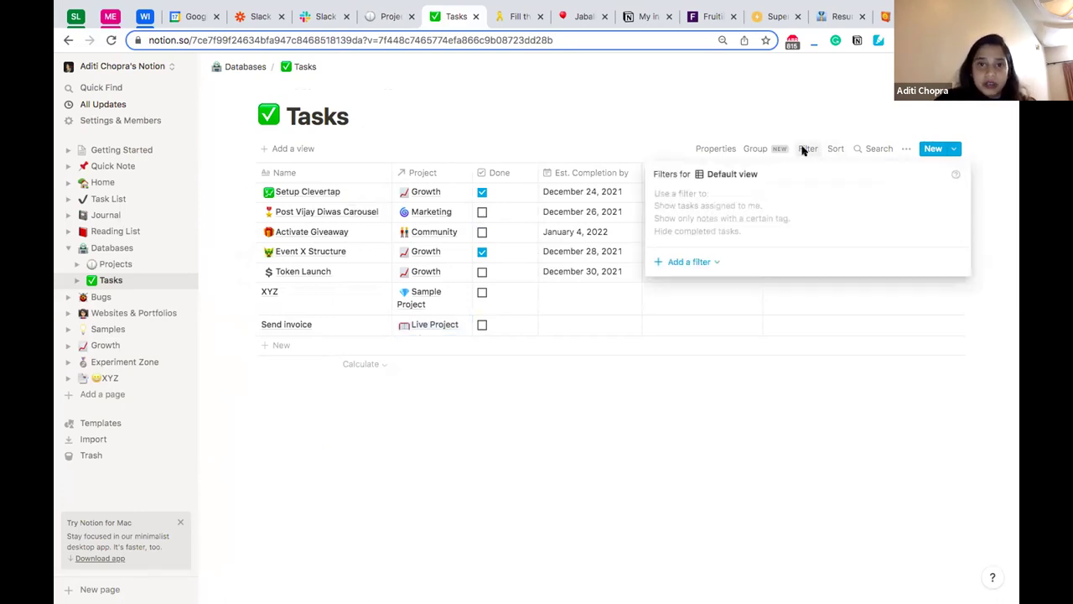
left_click(698, 259)
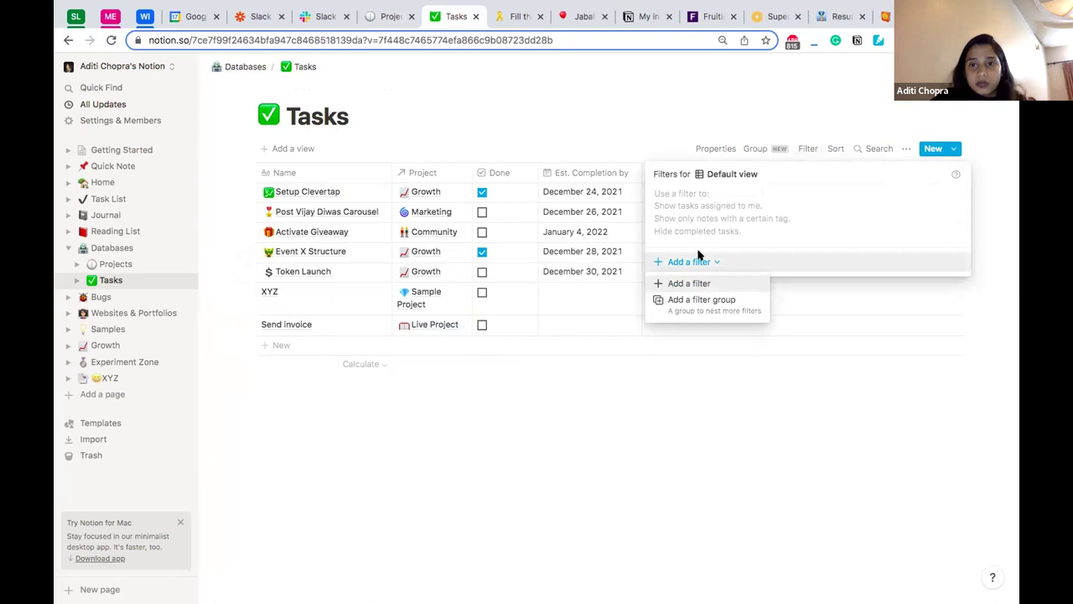
left_click(693, 284)
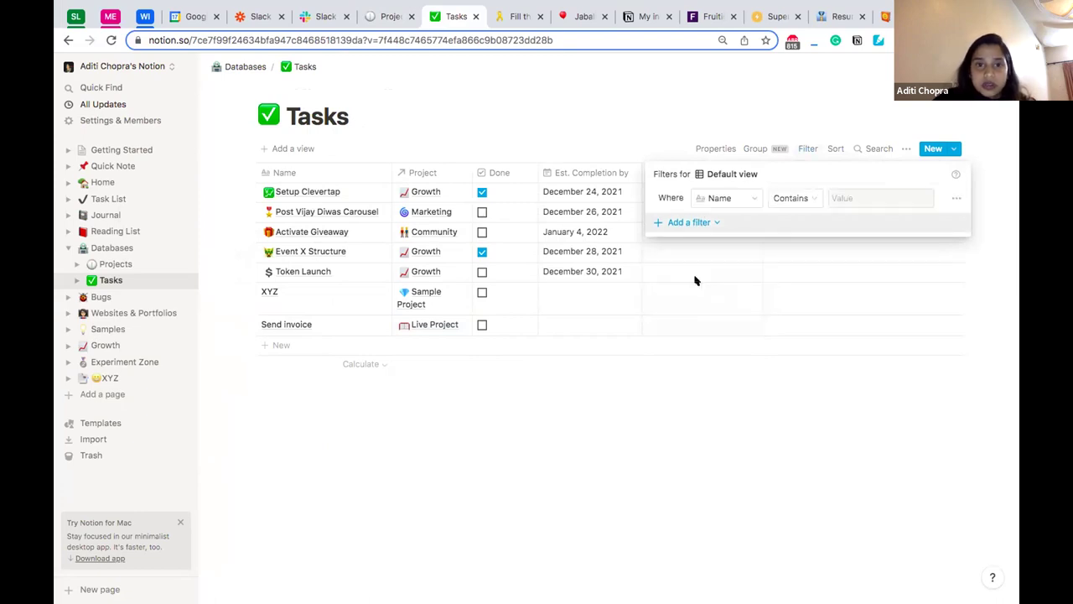
left_click(731, 198)
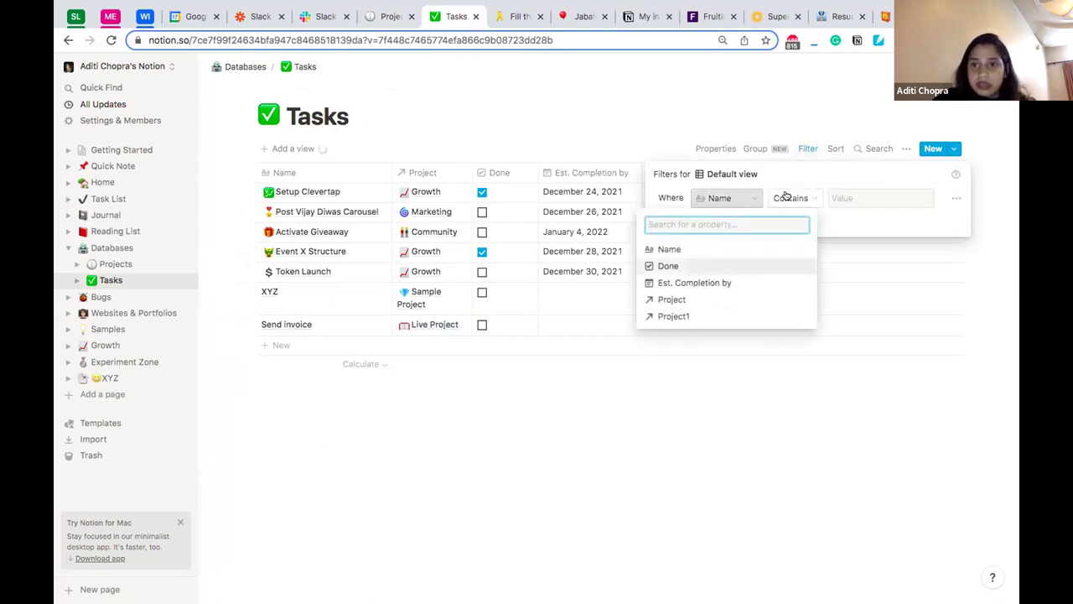
left_click(671, 265)
left_click(743, 224)
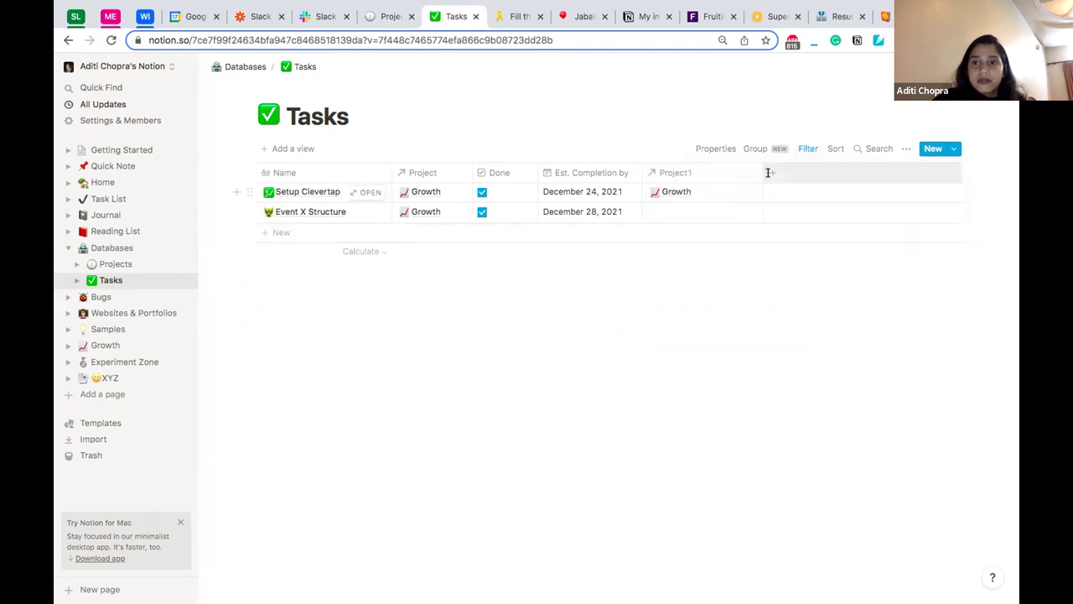
left_click(807, 149)
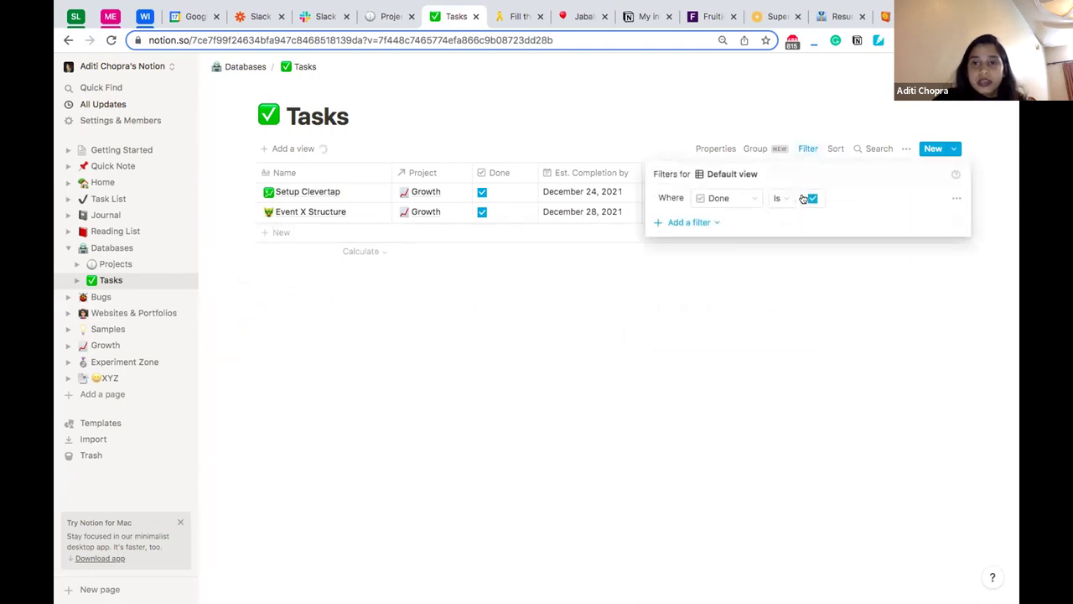
left_click(813, 198)
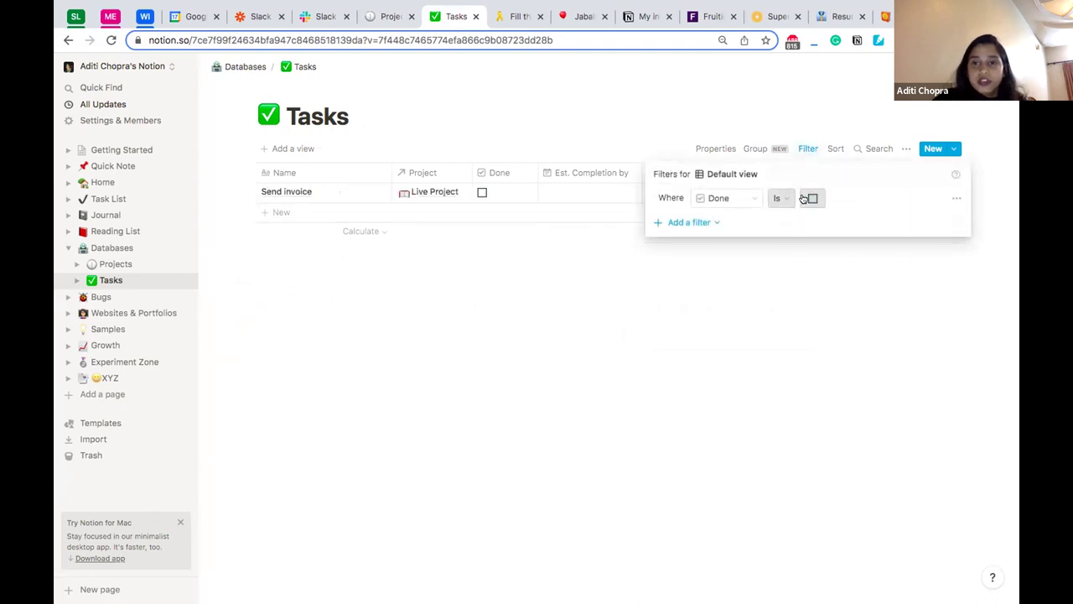
left_click(535, 105)
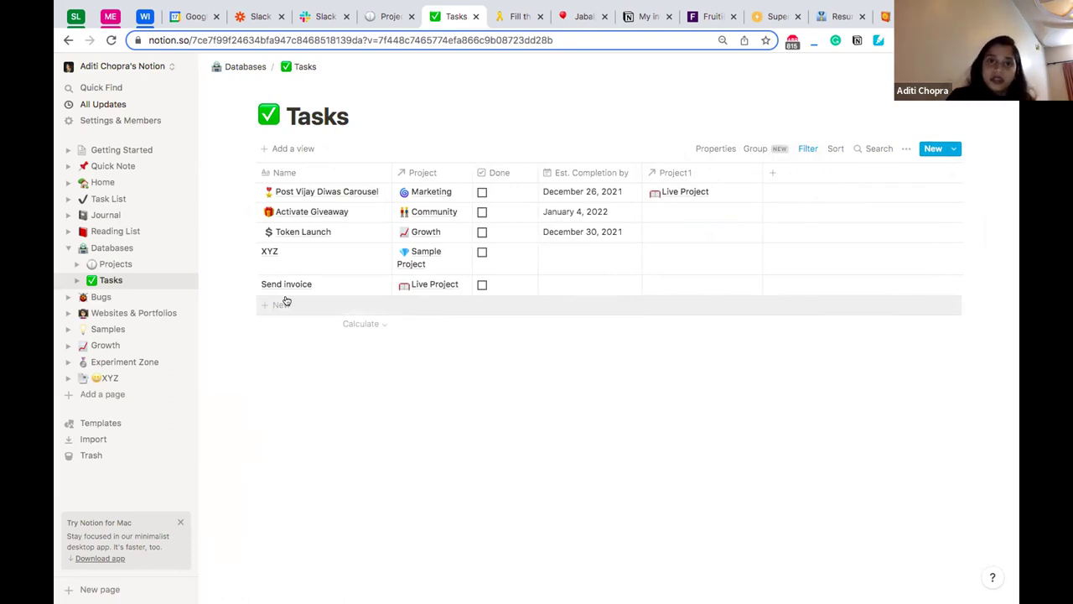
left_click(388, 16)
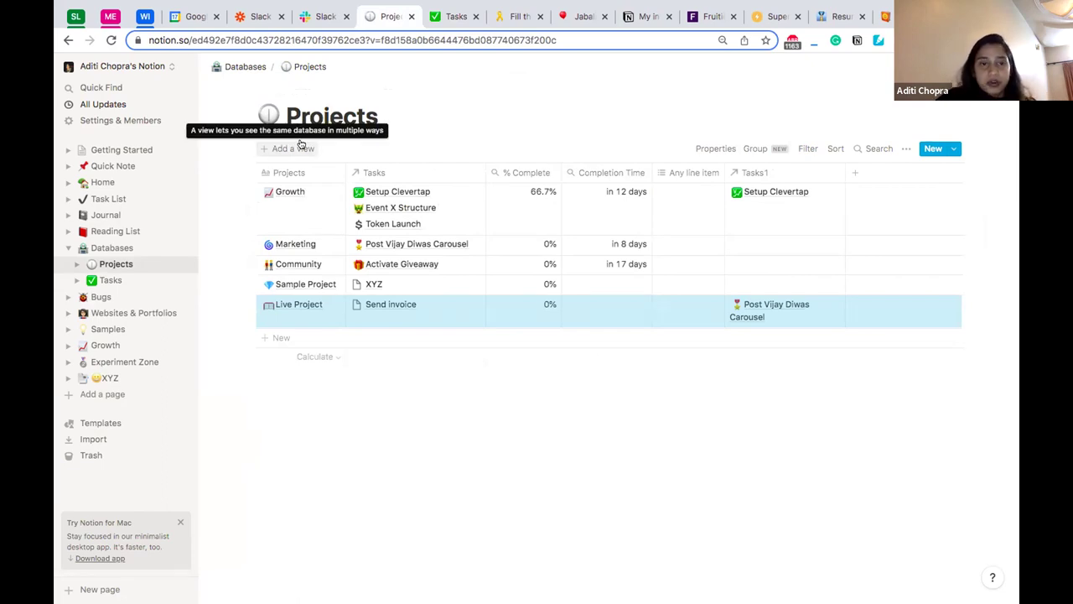
- Create a new Board view for the Projects database
left_click(298, 146)
left_click(269, 239)
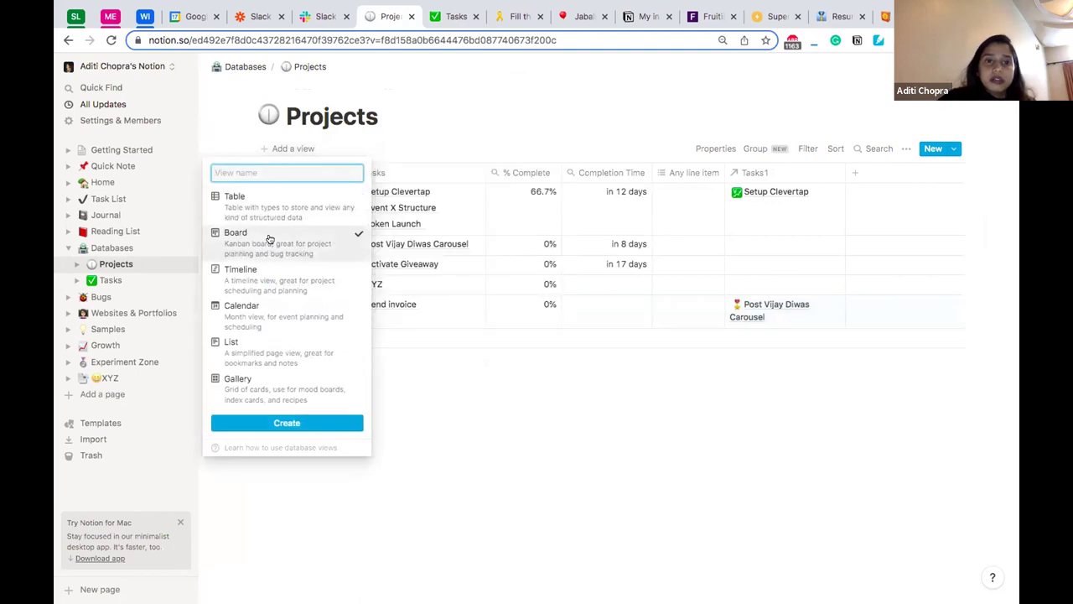
left_click(277, 423)
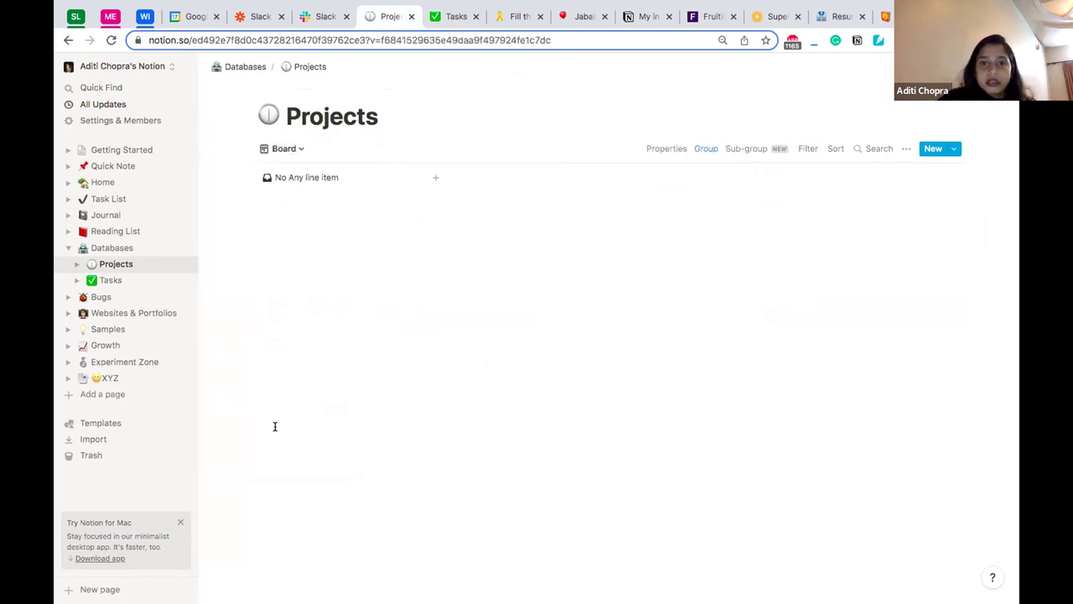
- Group the board by Projects (Exact), then switch back to the Default view
left_click(700, 150)
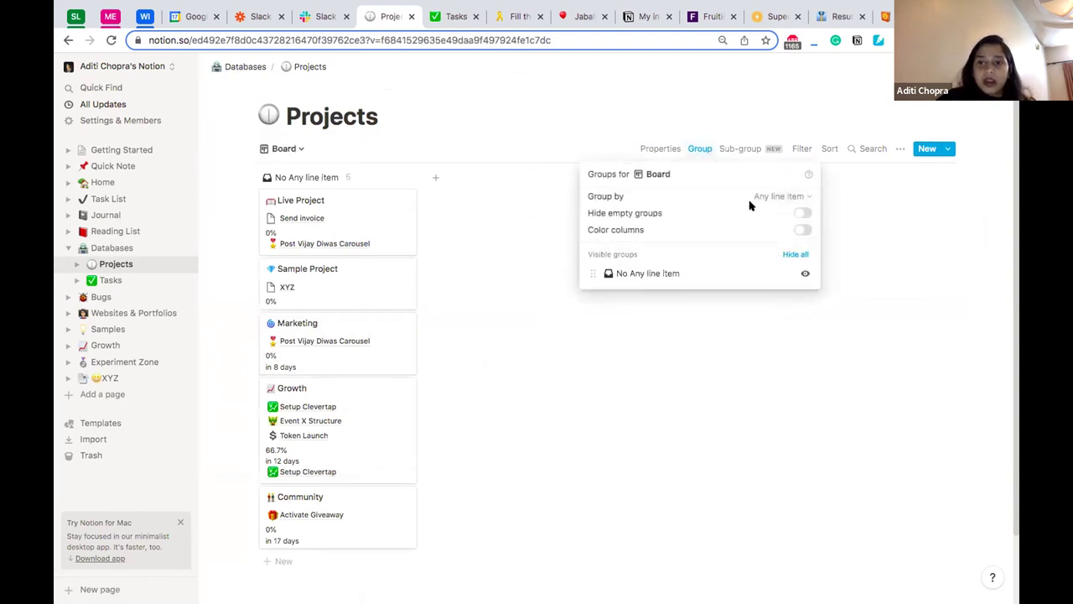
left_click(779, 197)
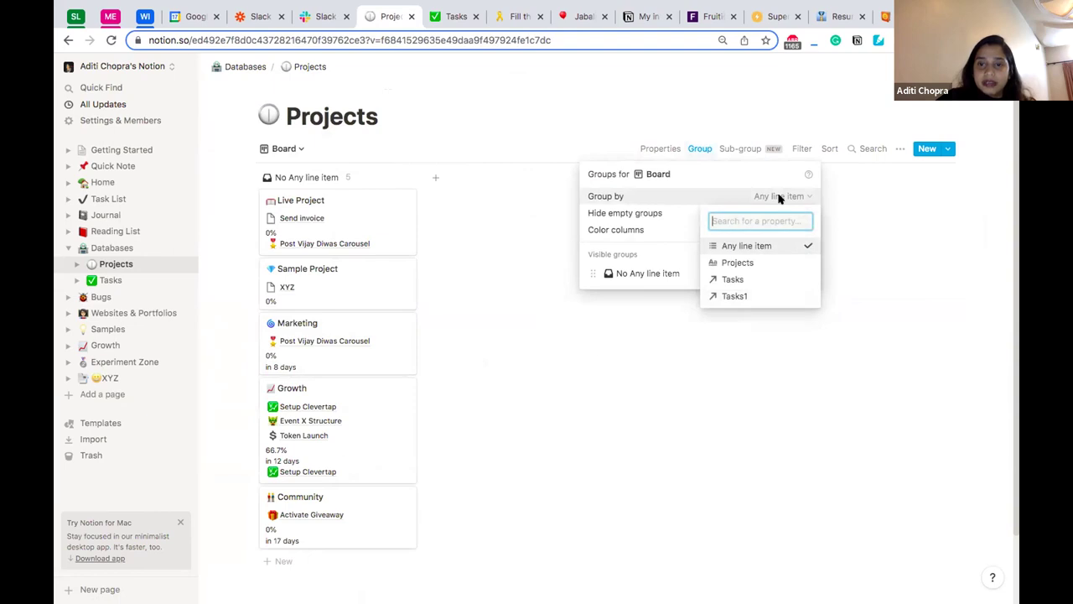
left_click(747, 264)
left_click(858, 267)
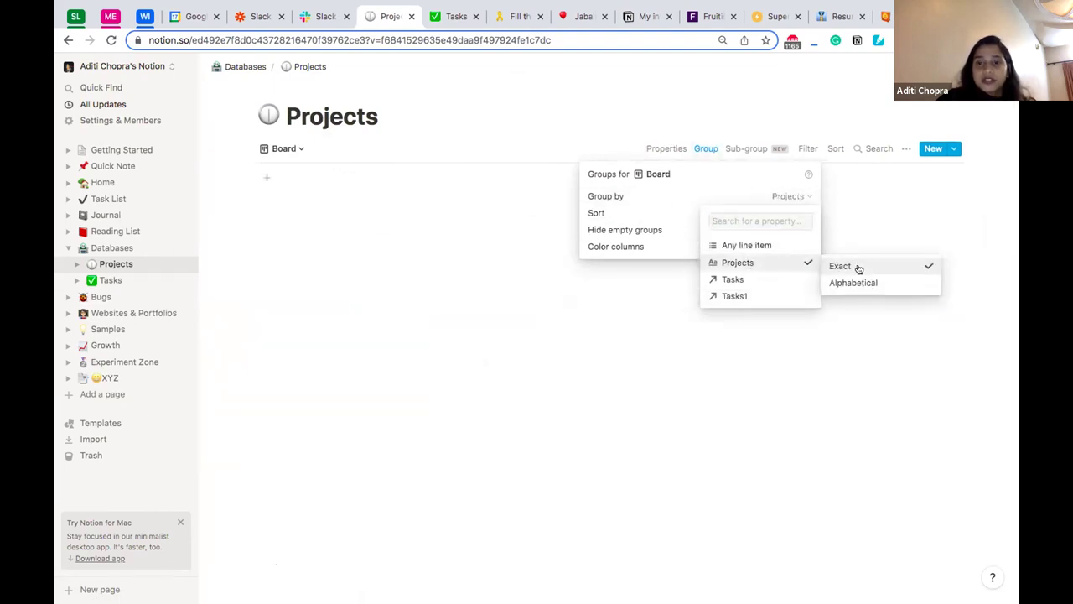
left_click(834, 384)
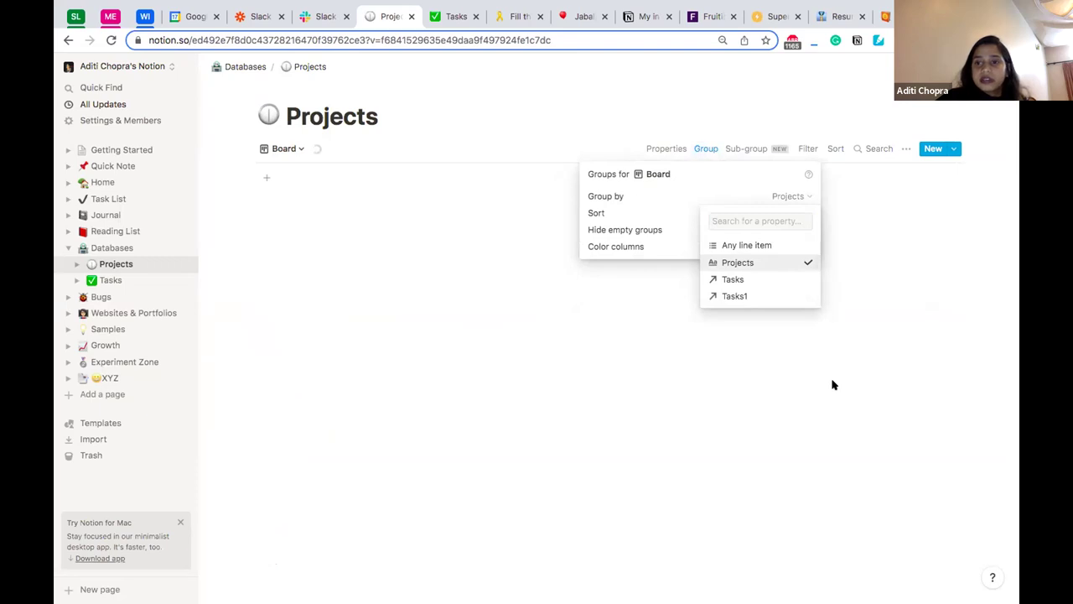
left_click(901, 324)
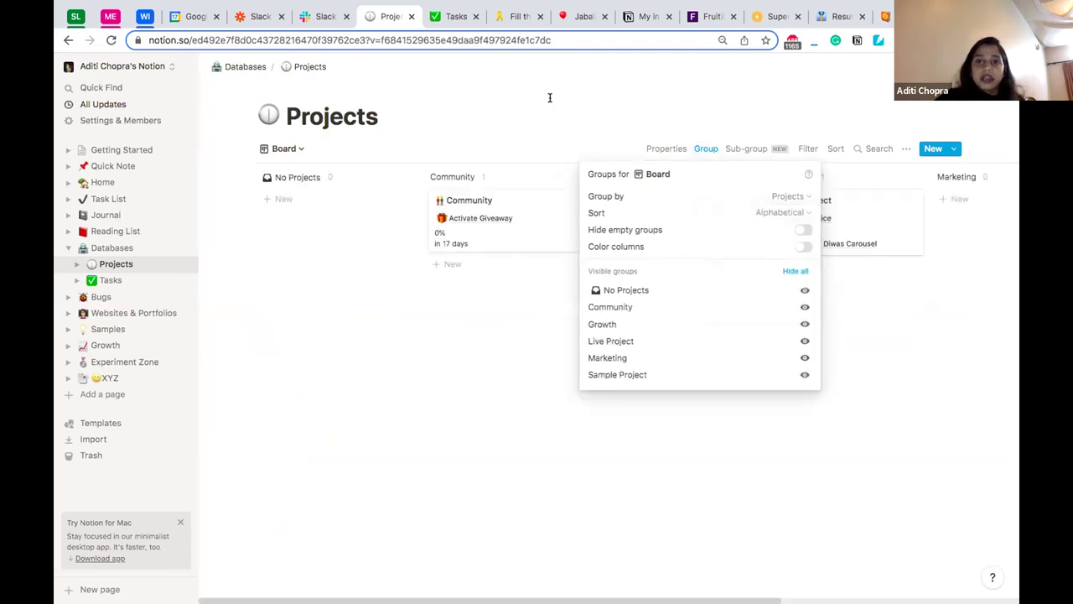
left_click(549, 100)
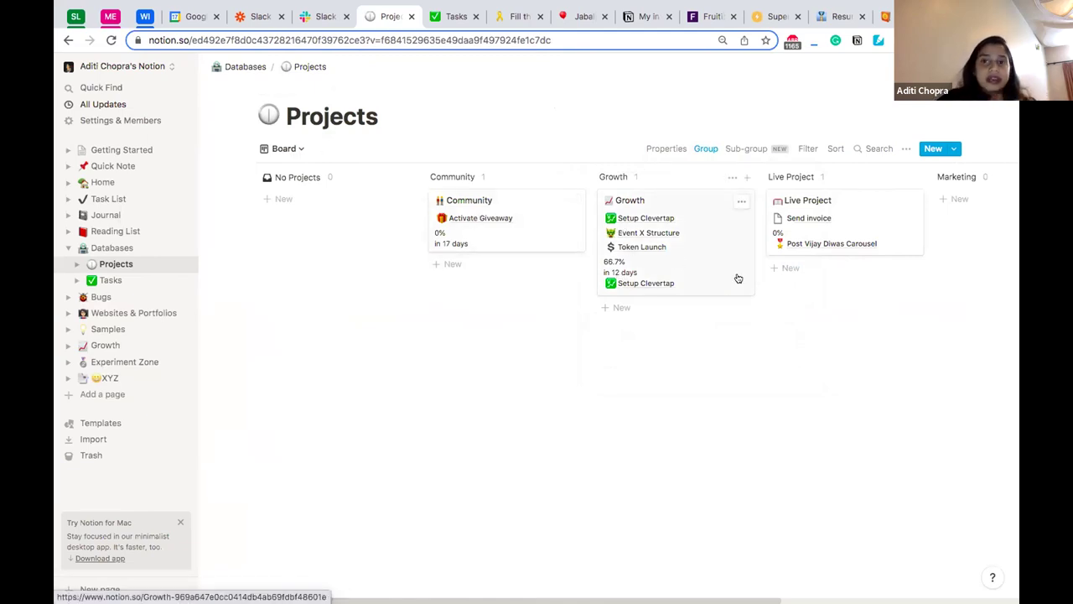
left_click(283, 149)
left_click(252, 193)
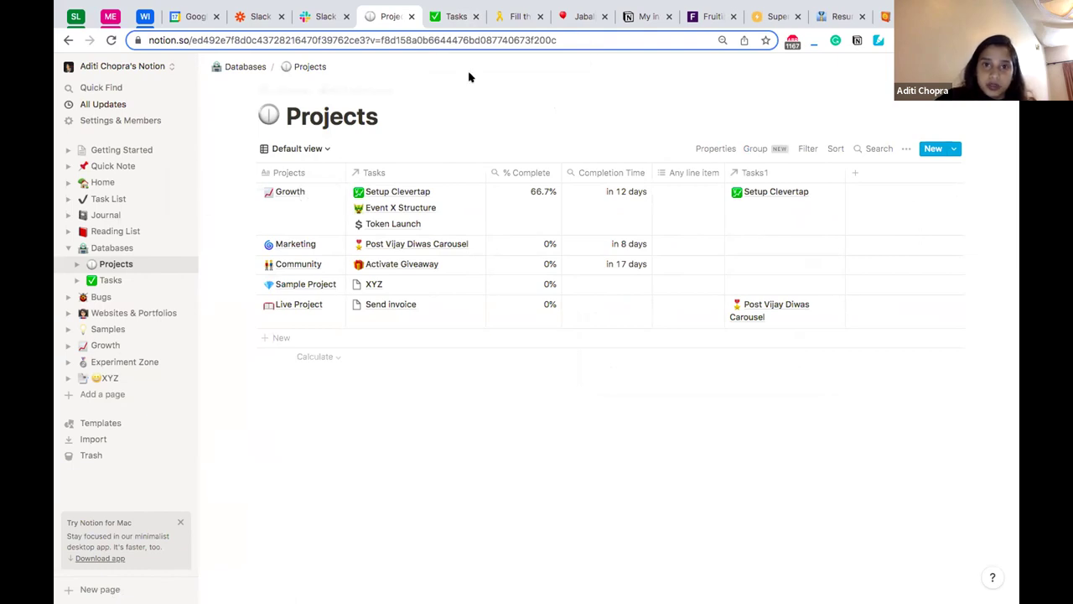
left_click(452, 17)
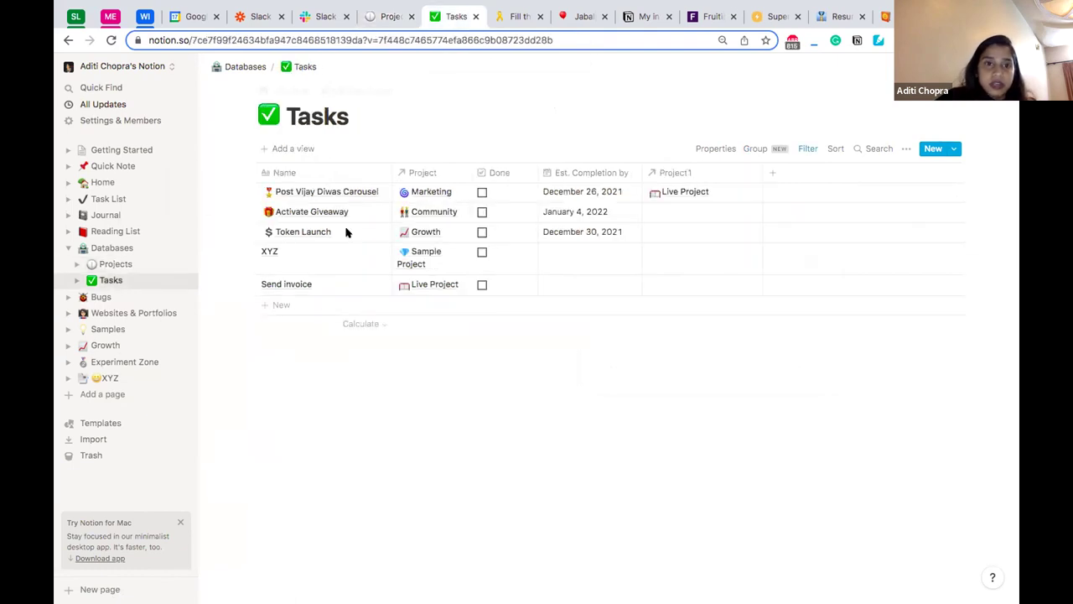
left_click(362, 192)
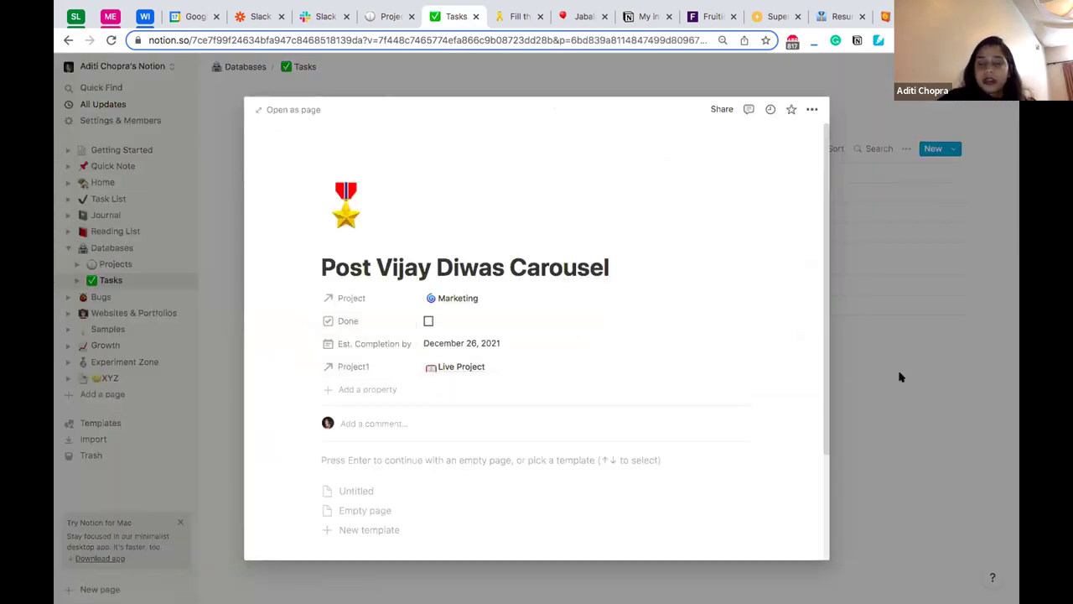
left_click(482, 80)
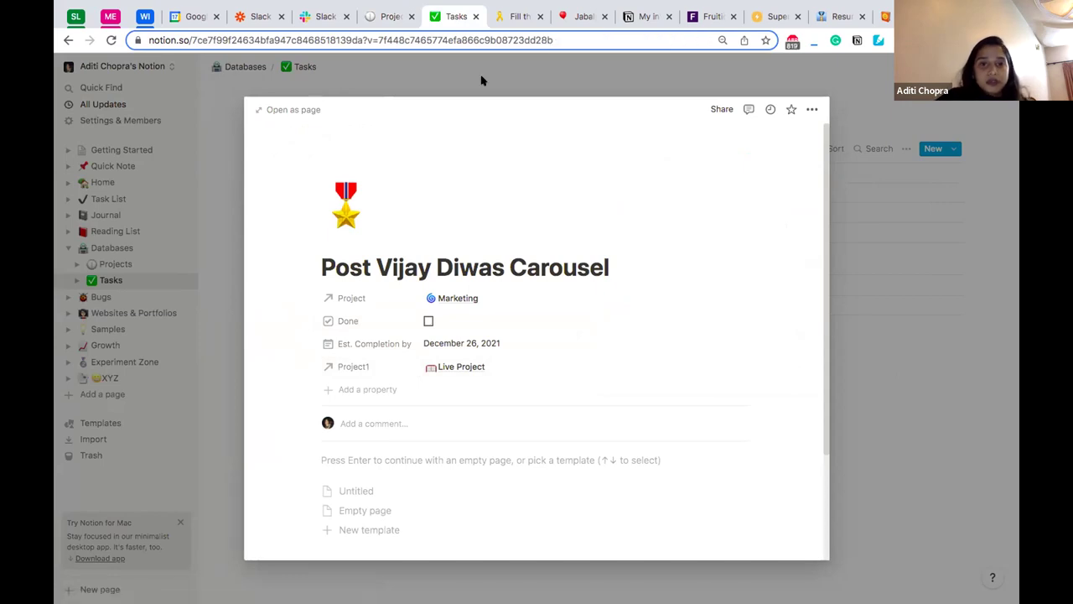
left_click(377, 23)
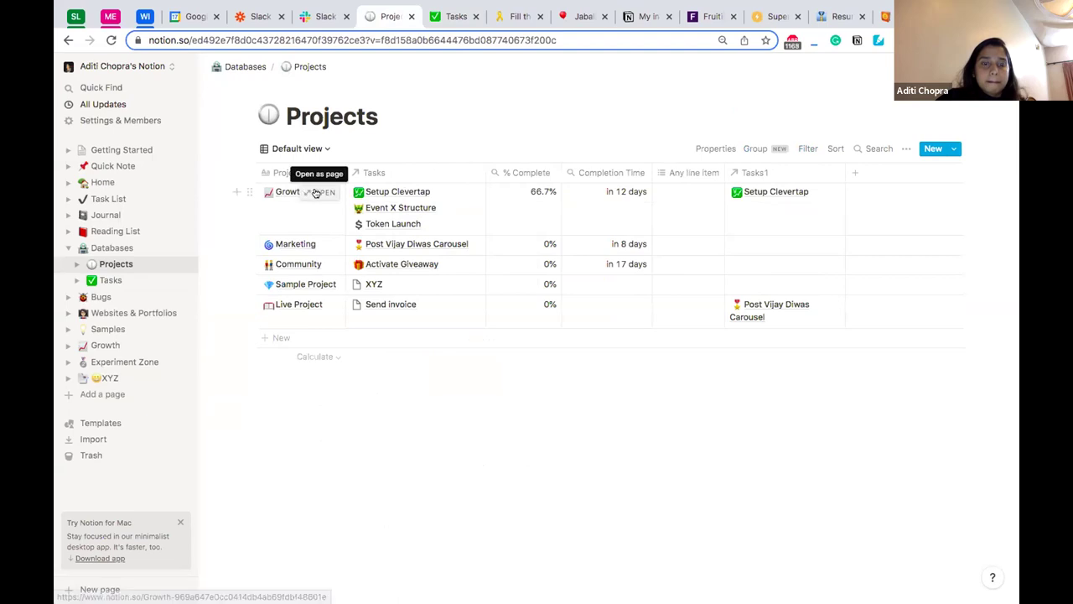
left_click(324, 192)
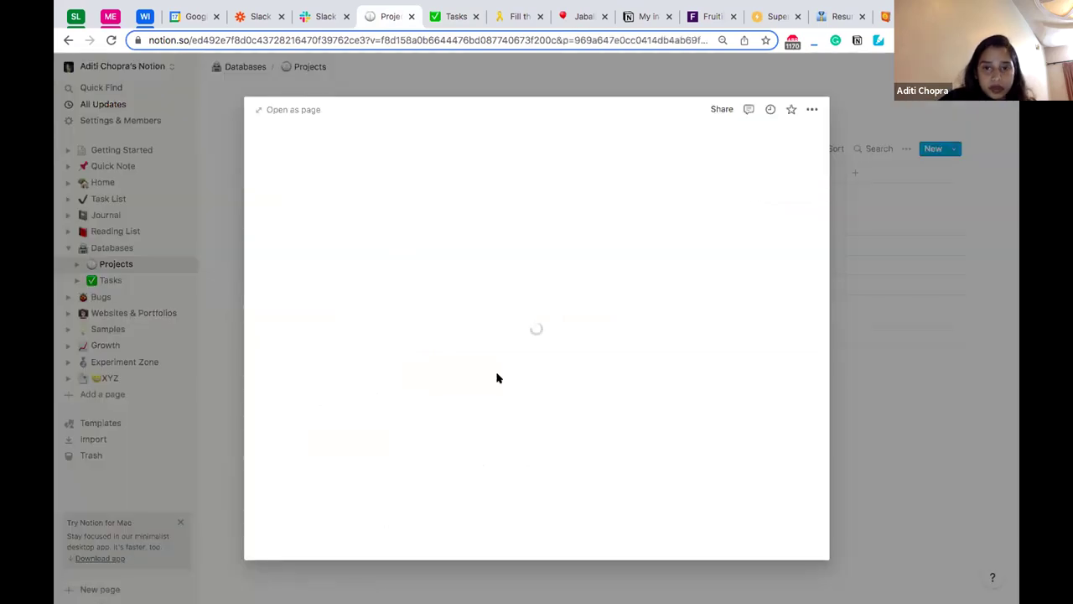
scroll(497, 378, "down", 1)
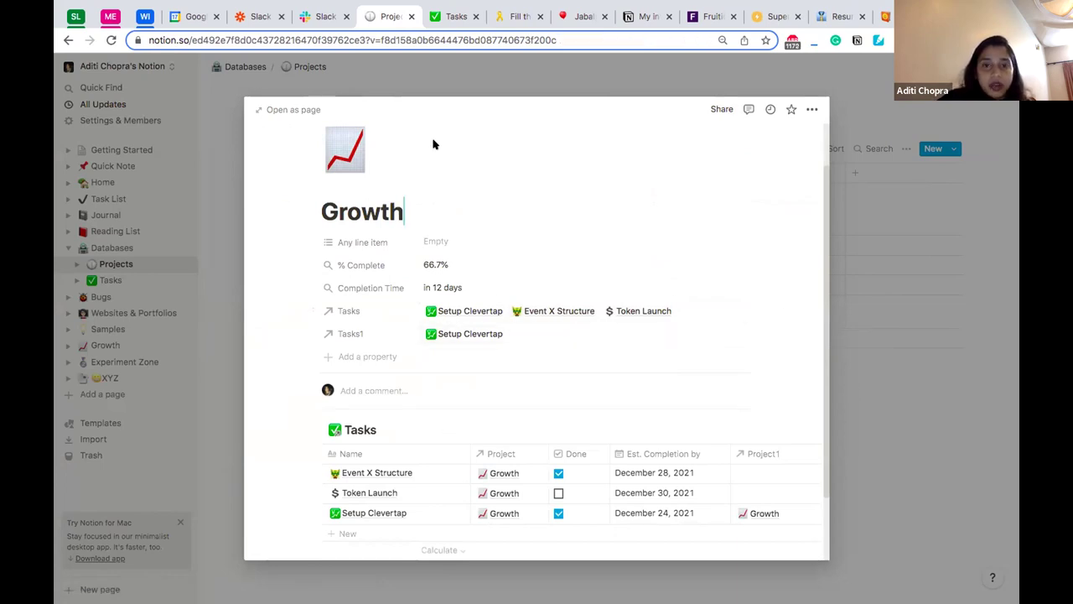
key("Escape")
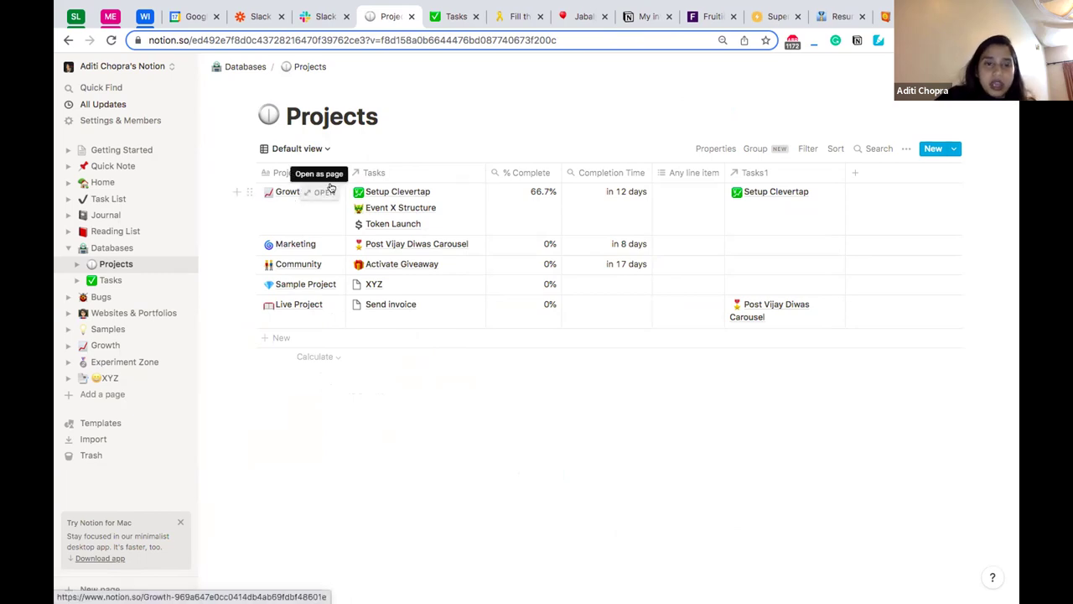
left_click(331, 189)
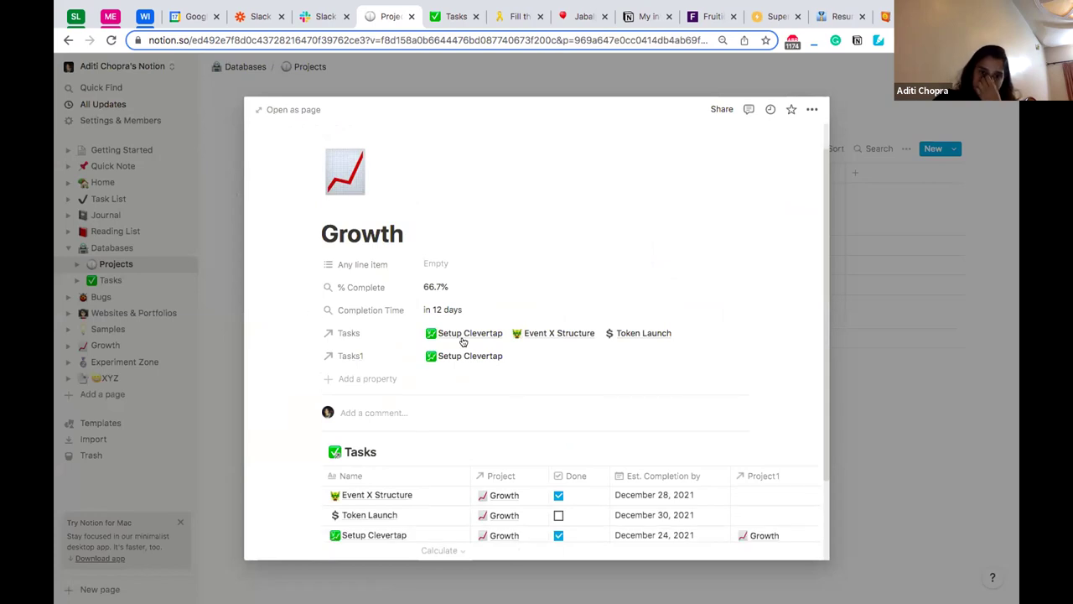
scroll(469, 342, "down", 2)
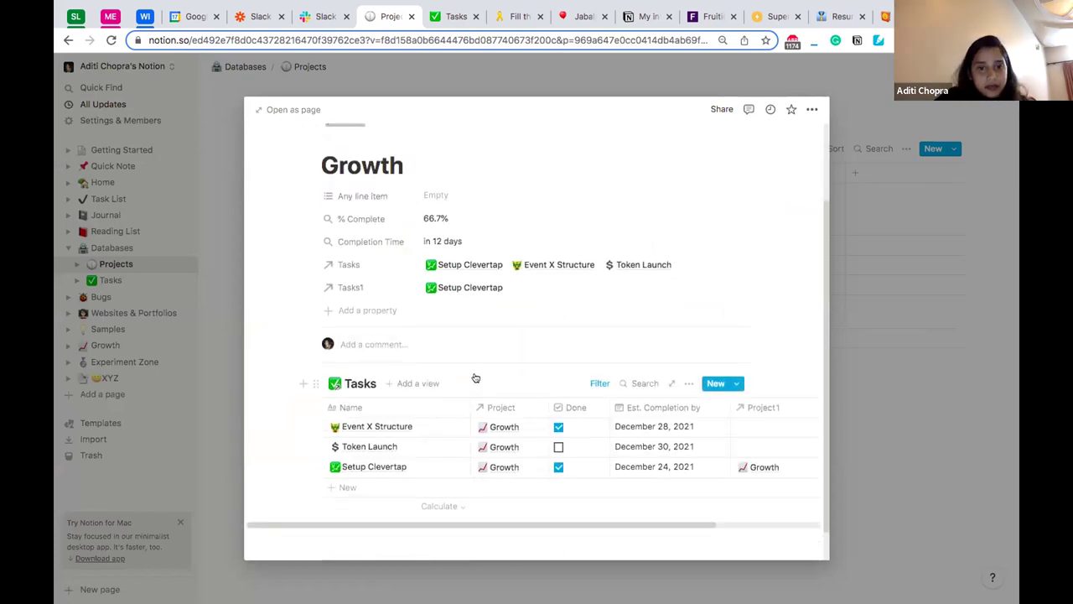
scroll(474, 376, "down", 1)
left_click(916, 401)
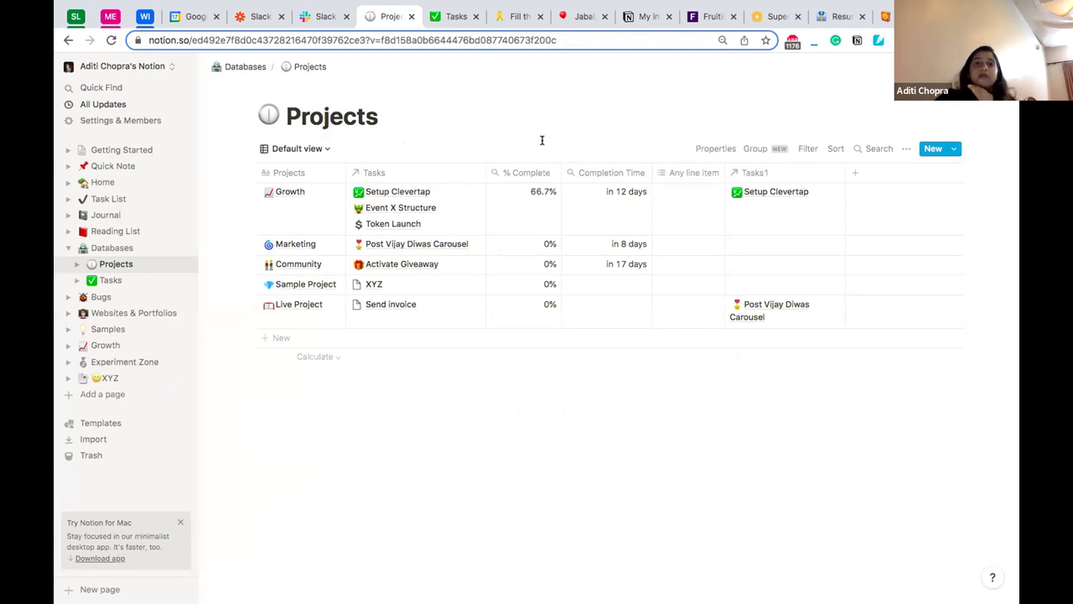
- Review the Post Vijay Diwas Carousel task and the Sample Project page
left_click(453, 16)
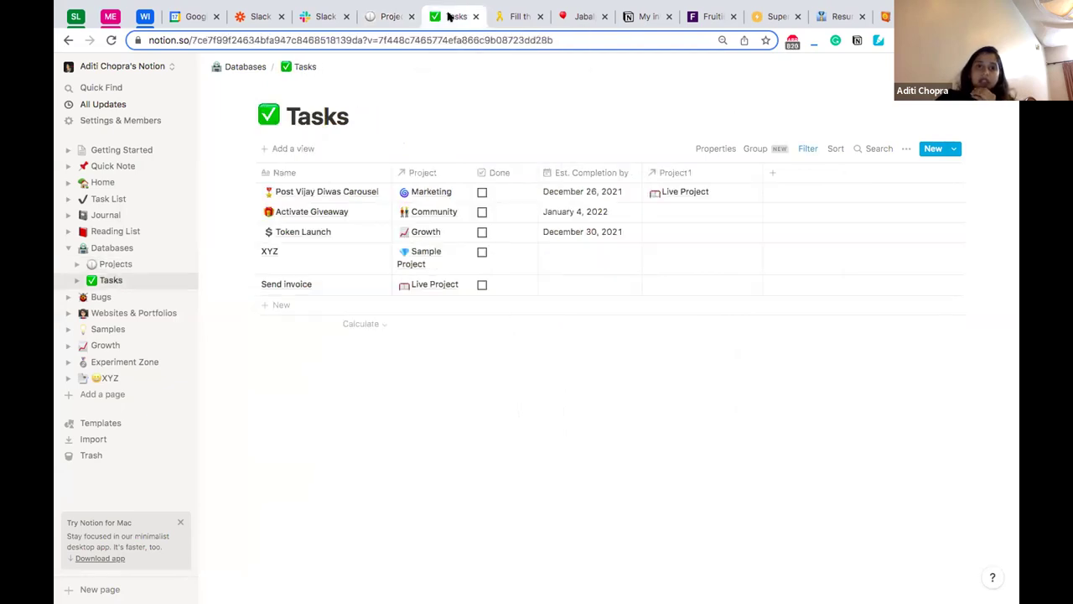
left_click(358, 192)
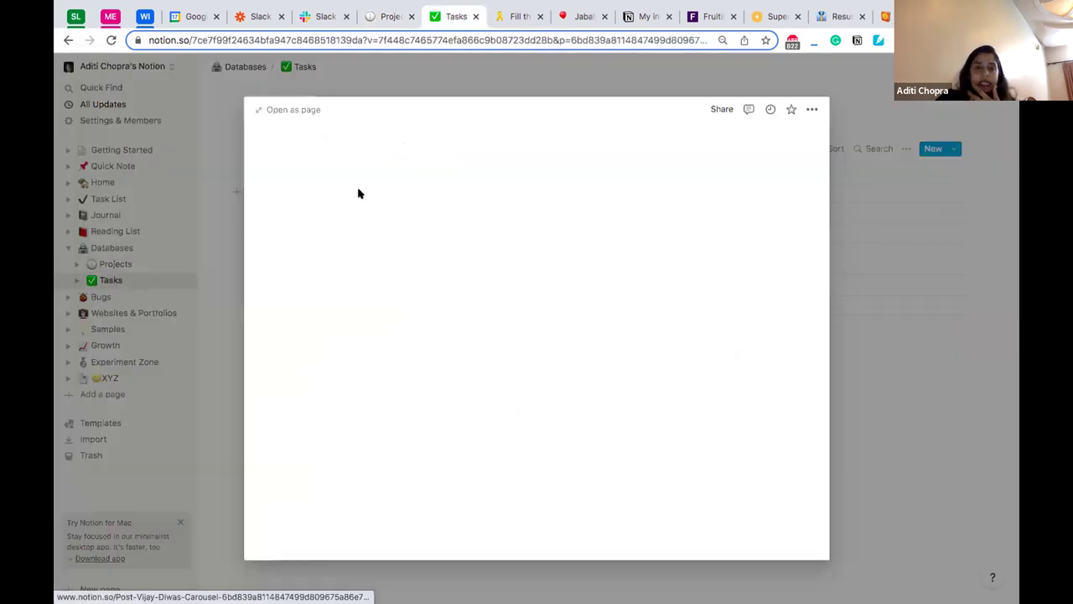
scroll(503, 420, "down", 2)
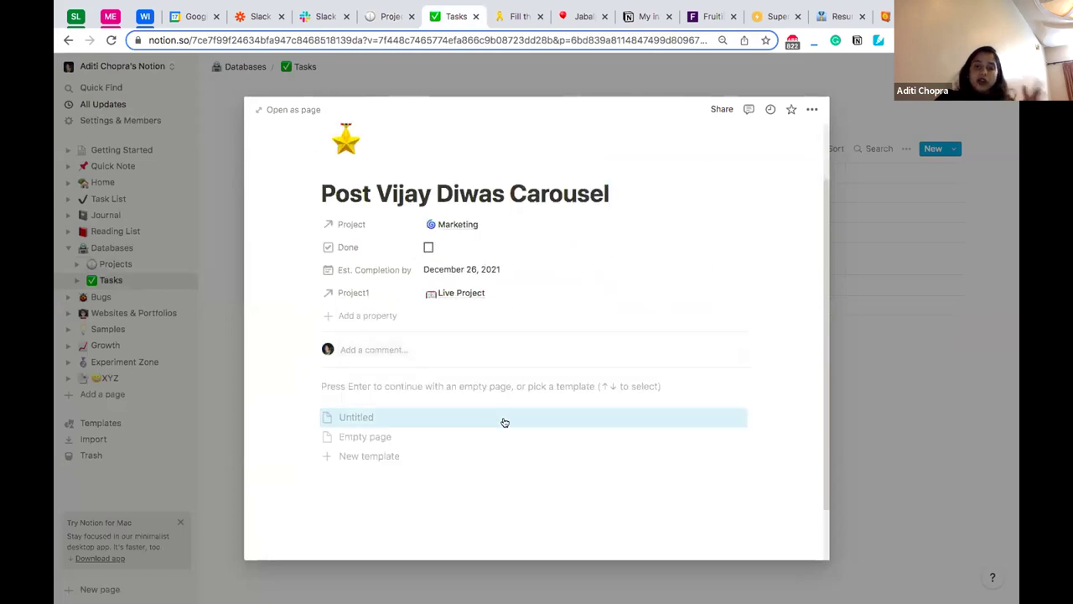
left_click(391, 18)
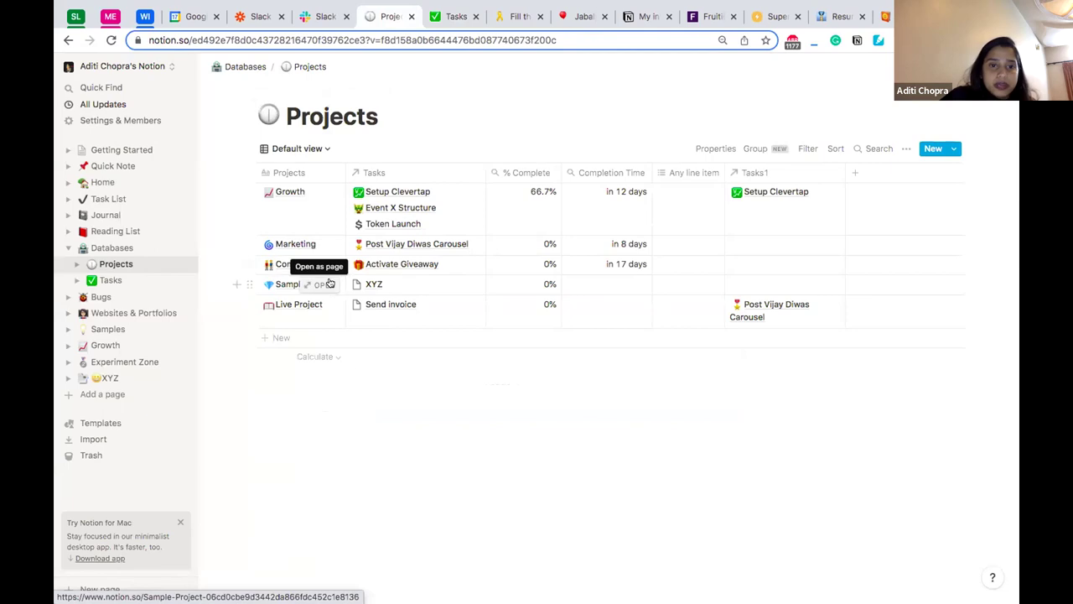
left_click(321, 286)
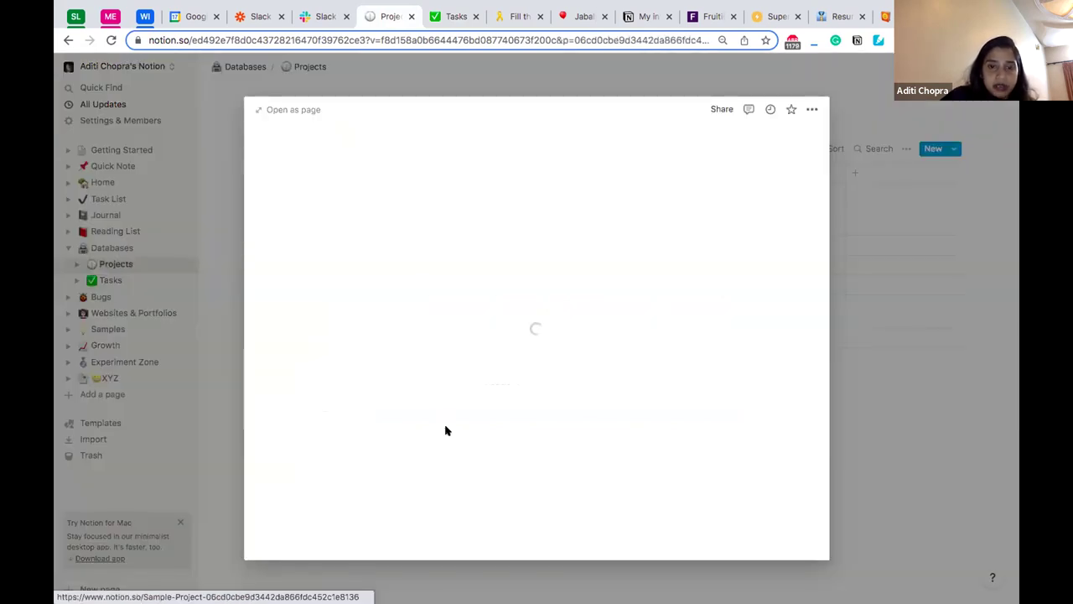
scroll(445, 427, "down", 3)
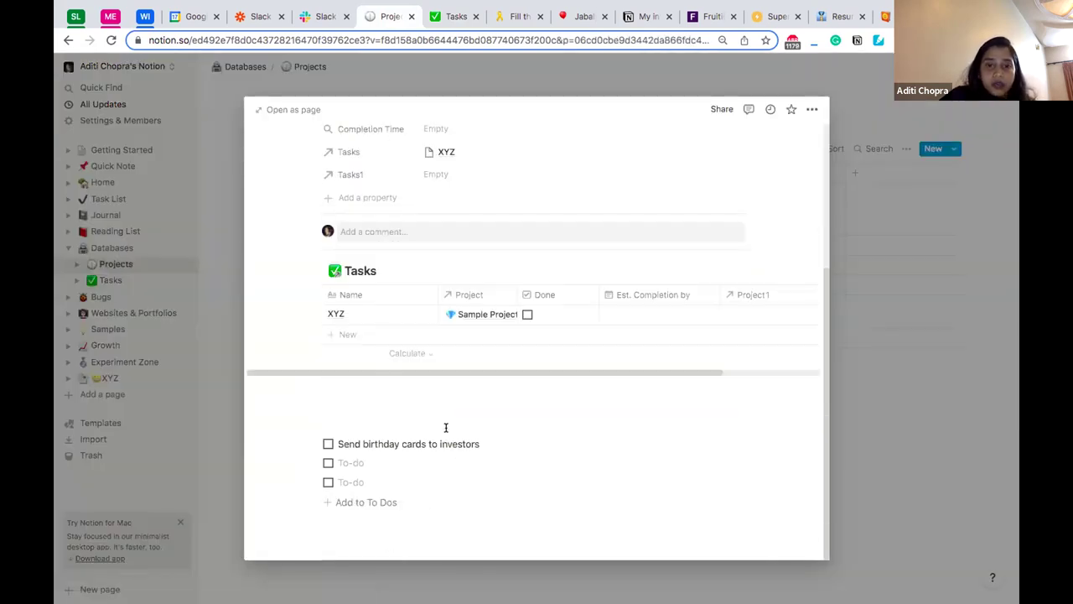
left_click(916, 495)
- Apply the Project Temp template to the Live Project page
left_click(308, 308)
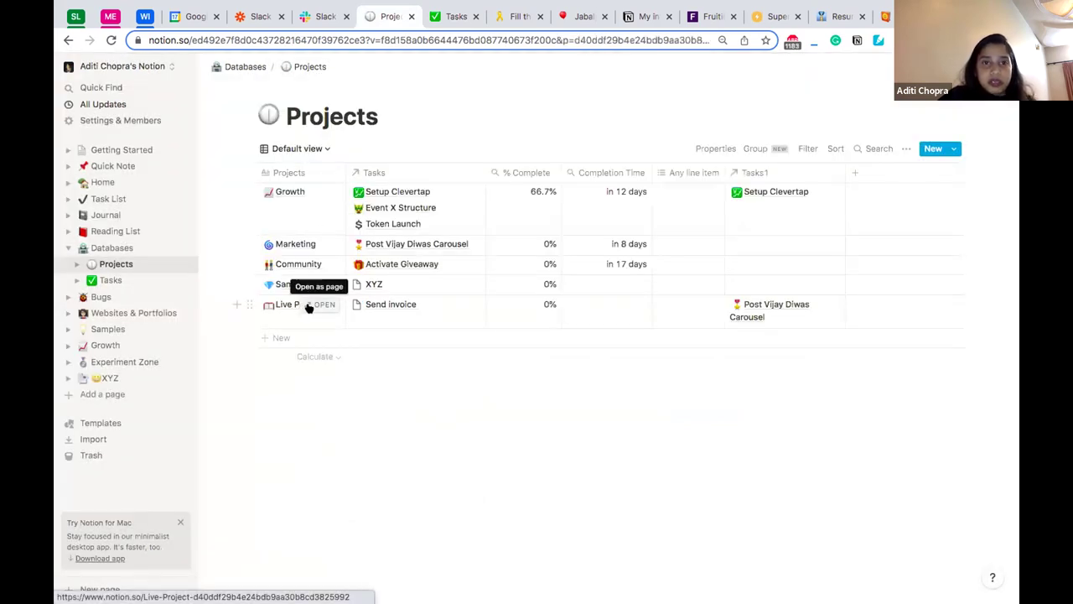
scroll(479, 431, "down", 2)
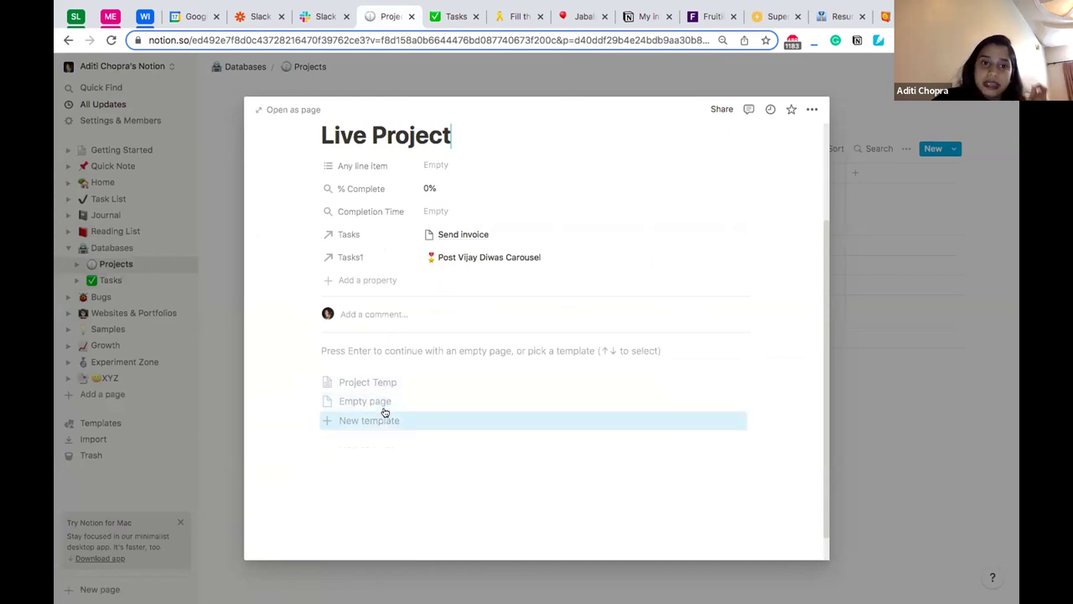
left_click(382, 383)
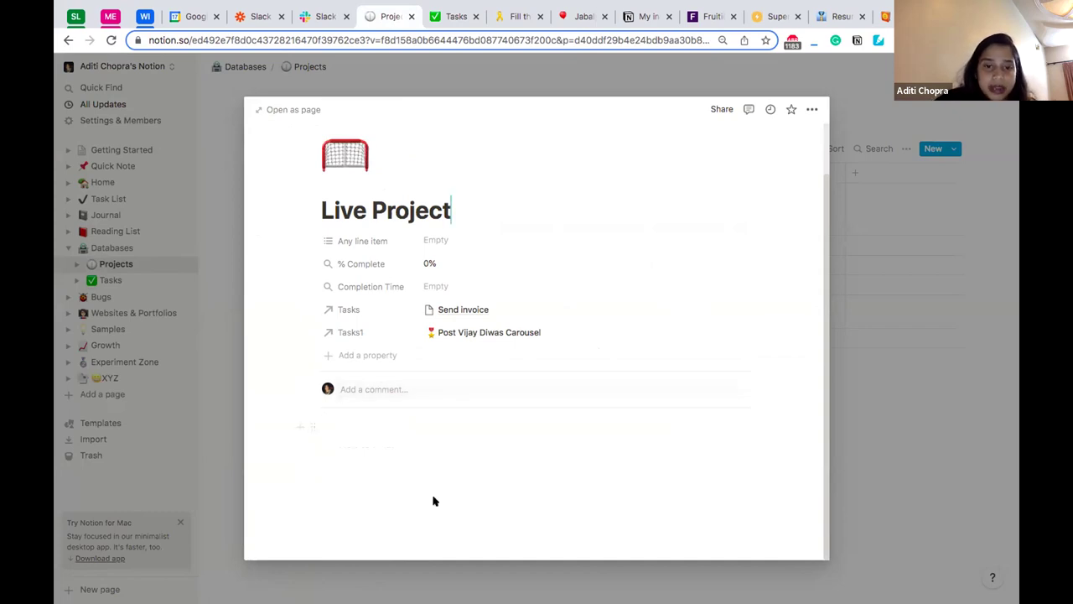
scroll(510, 332, "down", 1)
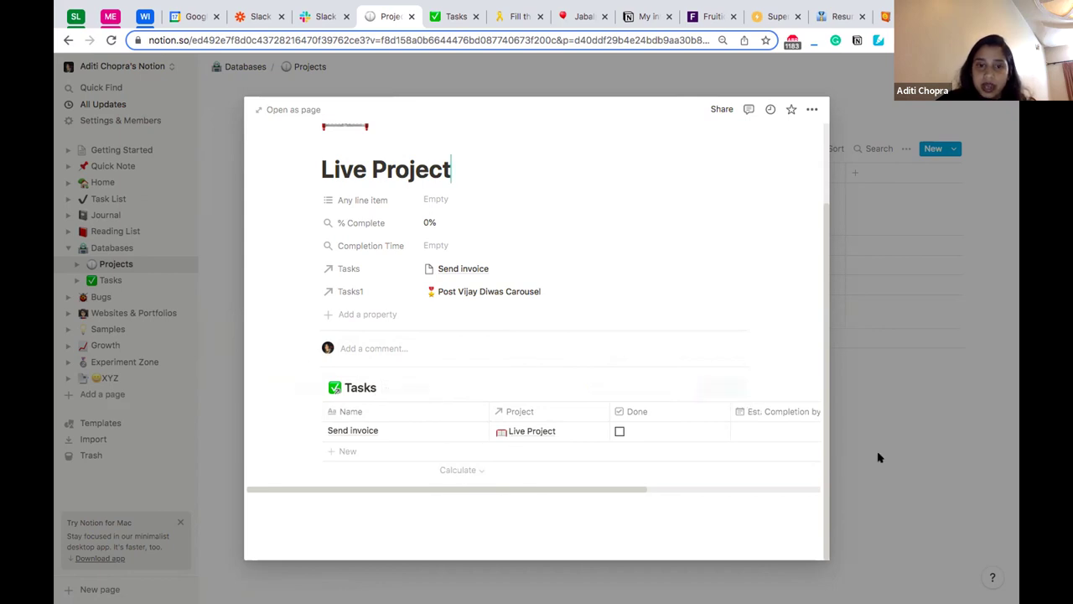
- Close Live Project and add a new project row named ABC
key("Escape")
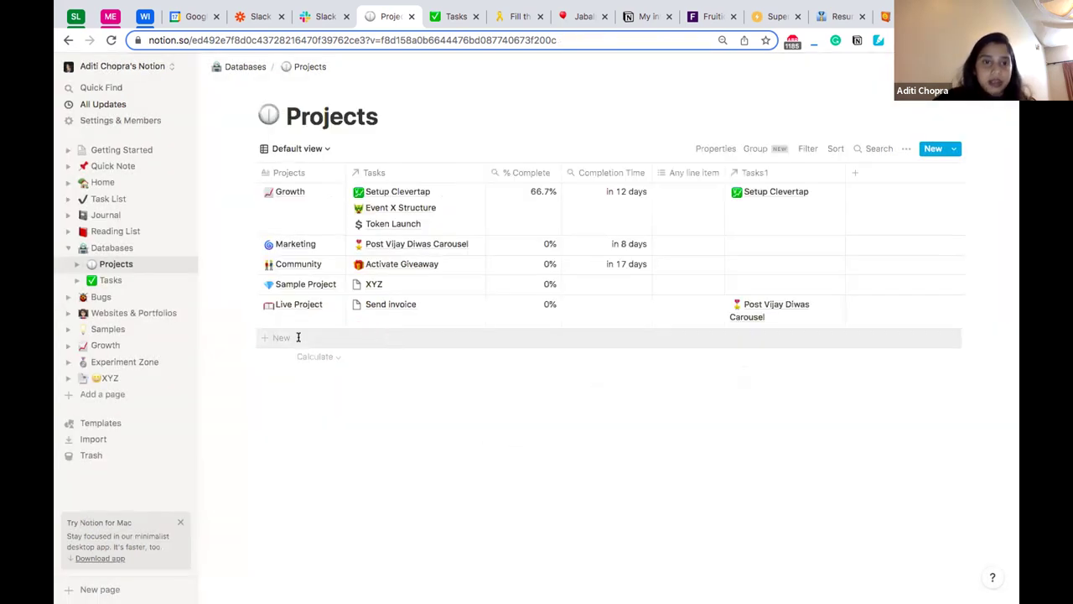
left_click(298, 337)
type("ABC")
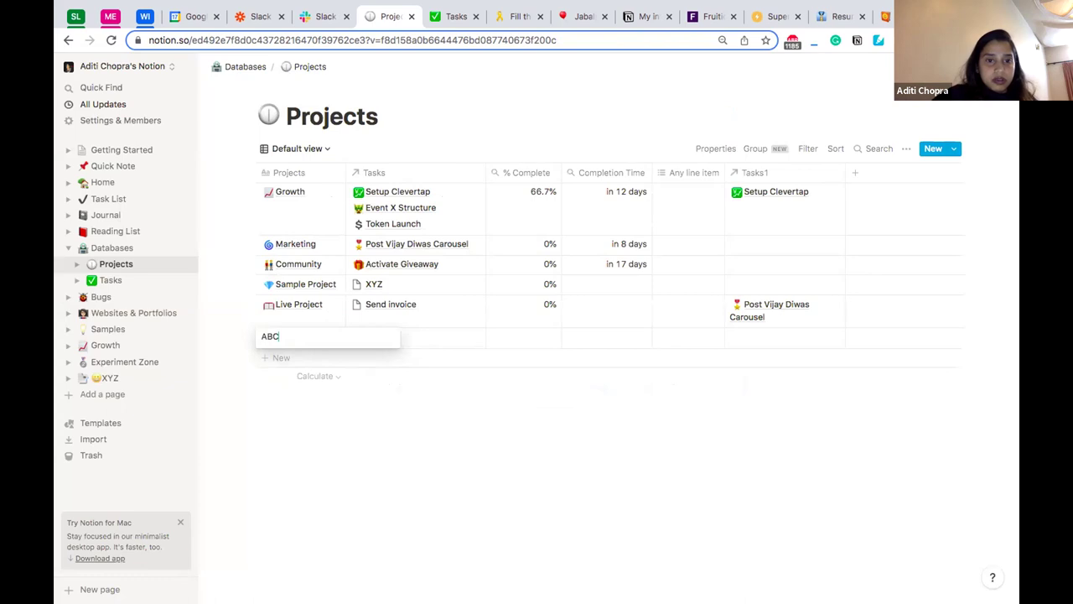
key("Return")
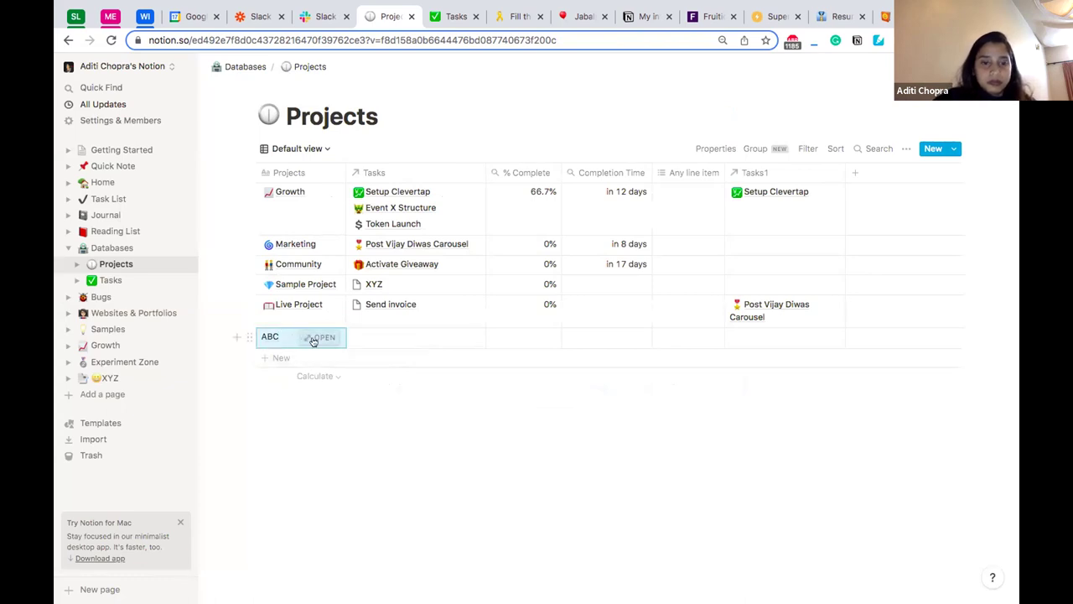
- Apply the Project Temp template to the ABC project page
left_click(313, 338)
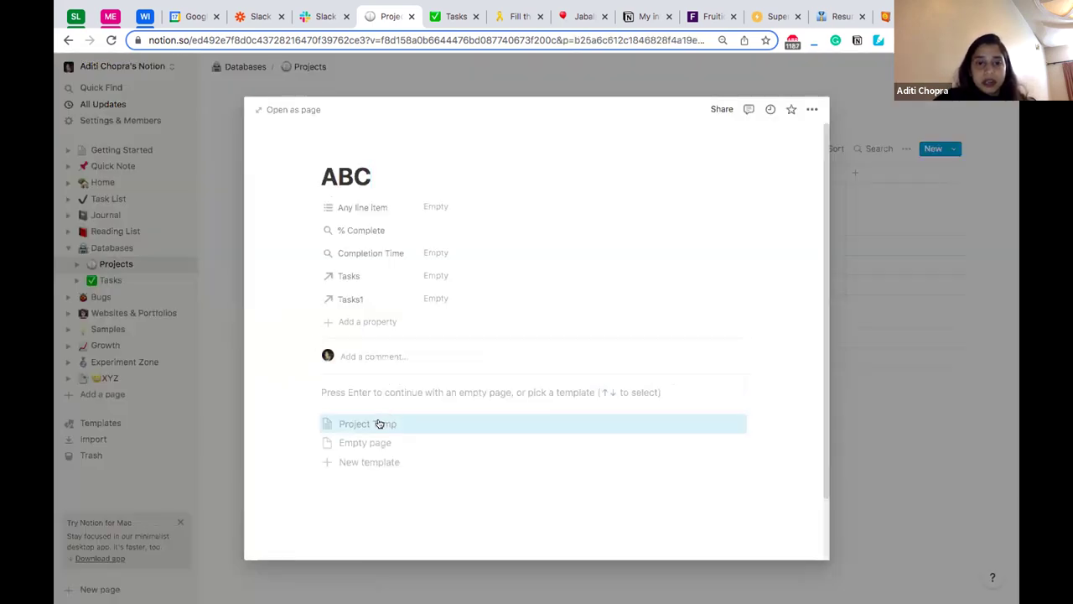
left_click(379, 424)
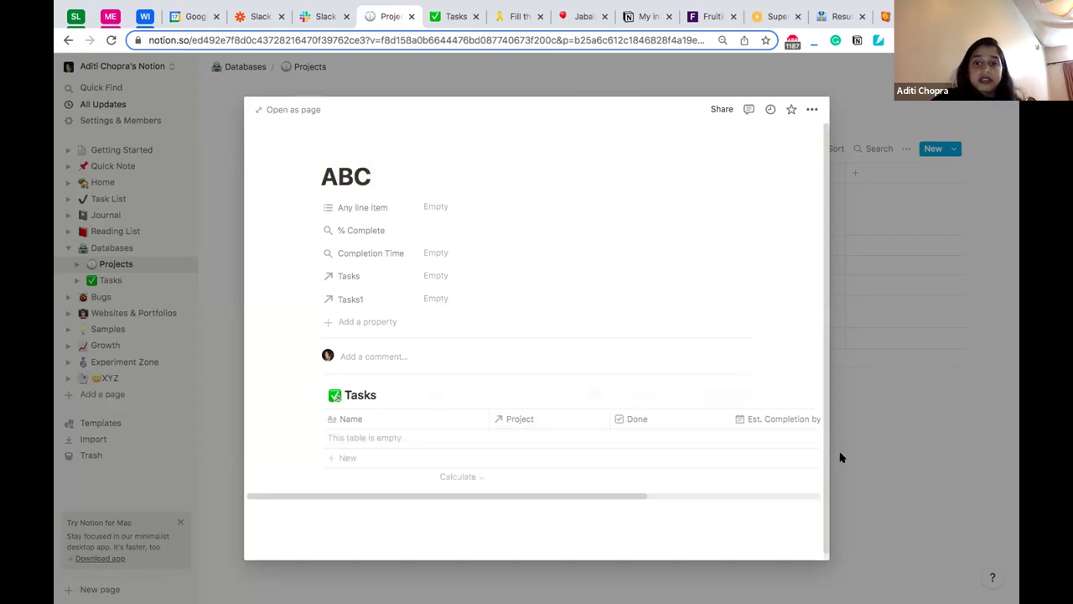
key("Escape")
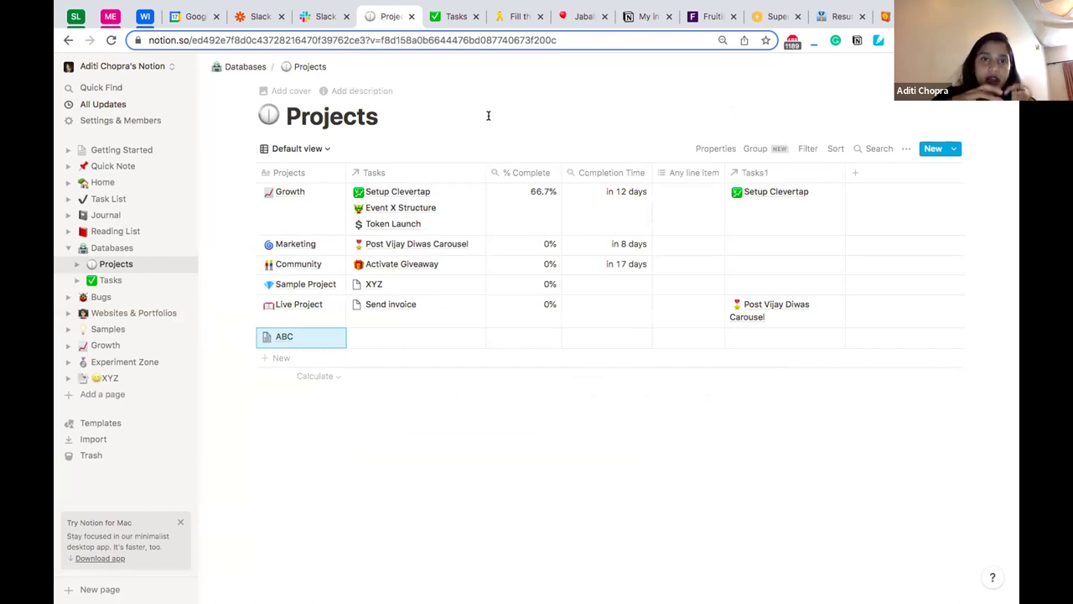
left_click(282, 190)
- Review the Growth project page, then narrow the Tasks column by a few pixels
key("Escape")
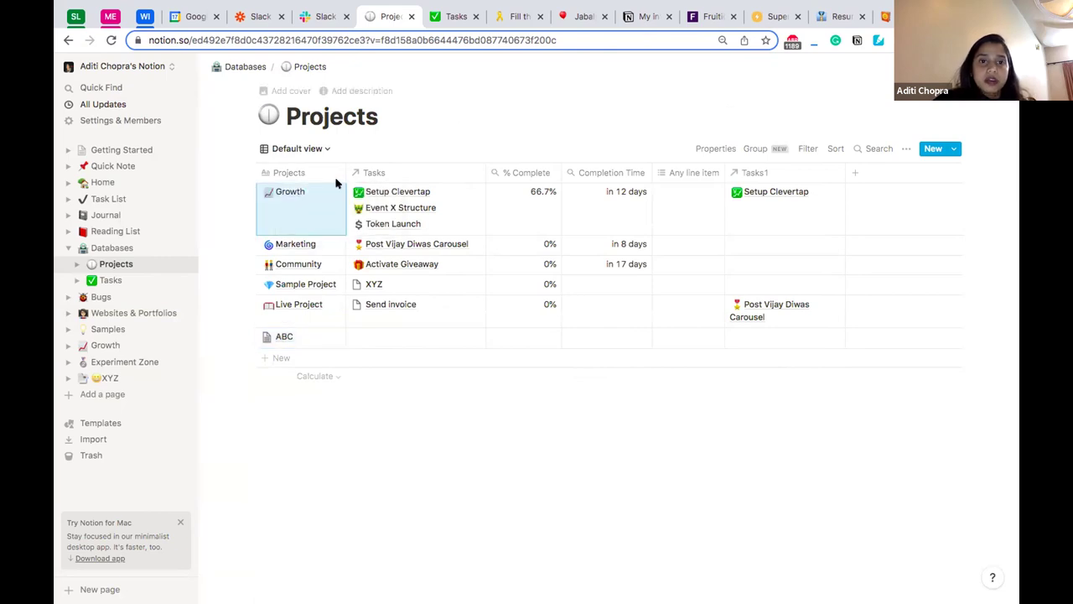
left_click(330, 193)
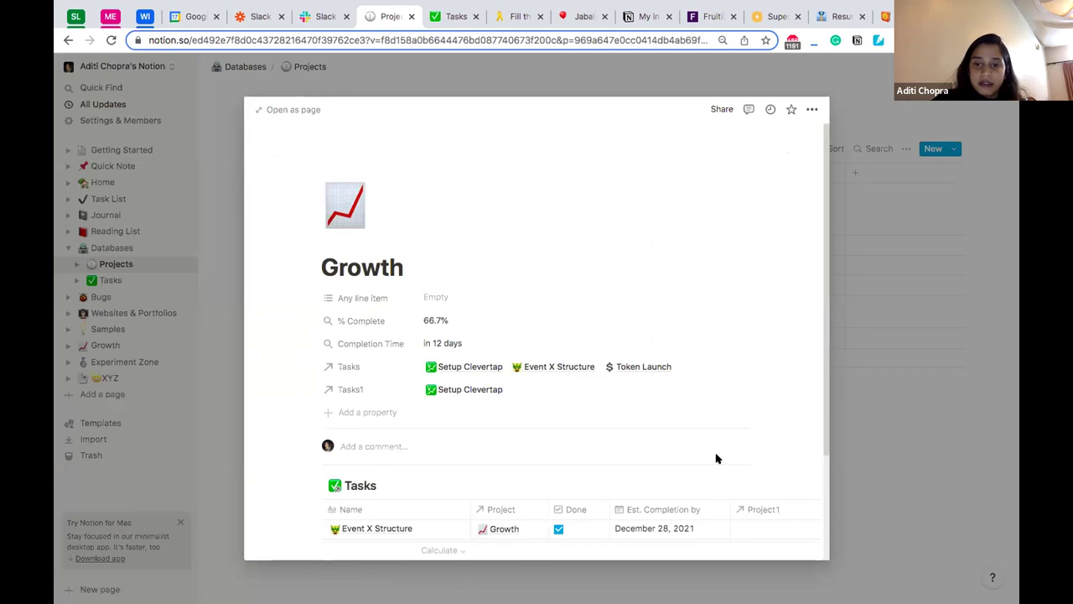
scroll(716, 456, "down", 2)
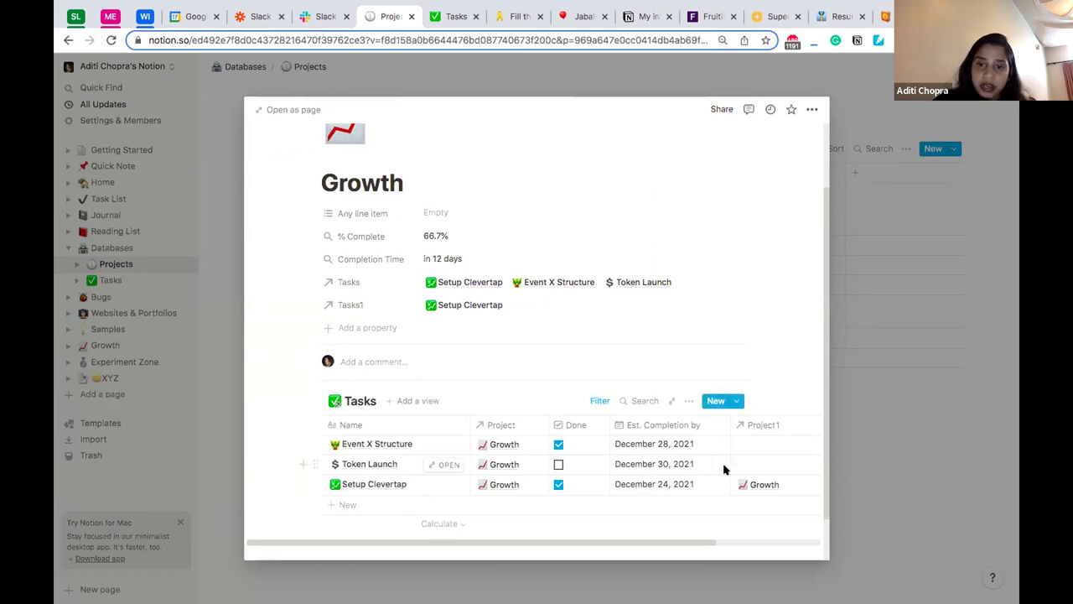
left_click(865, 444)
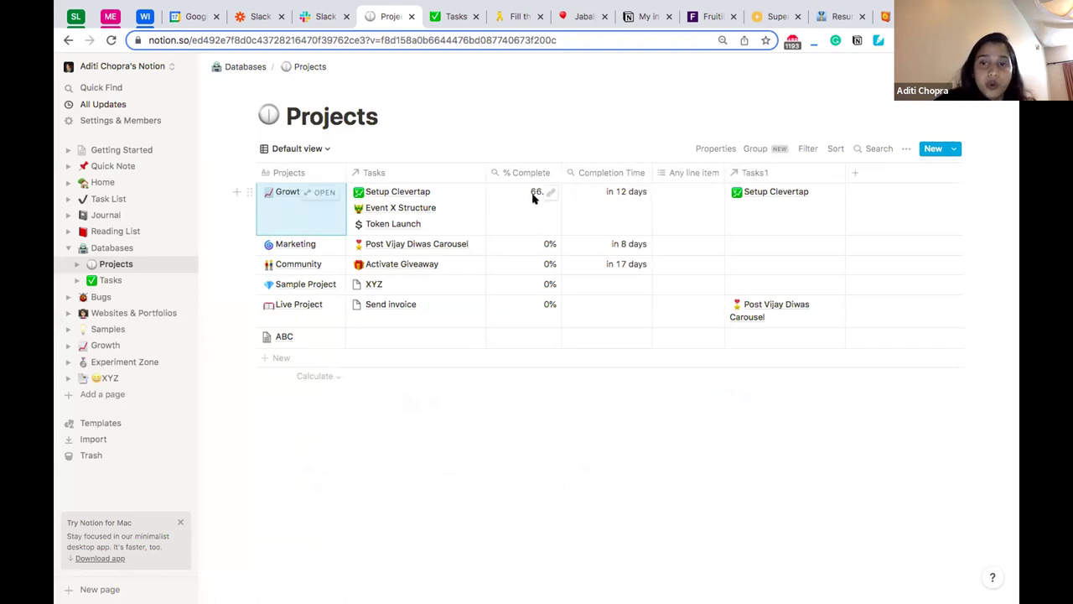
left_click_drag(482, 168, 480, 168)
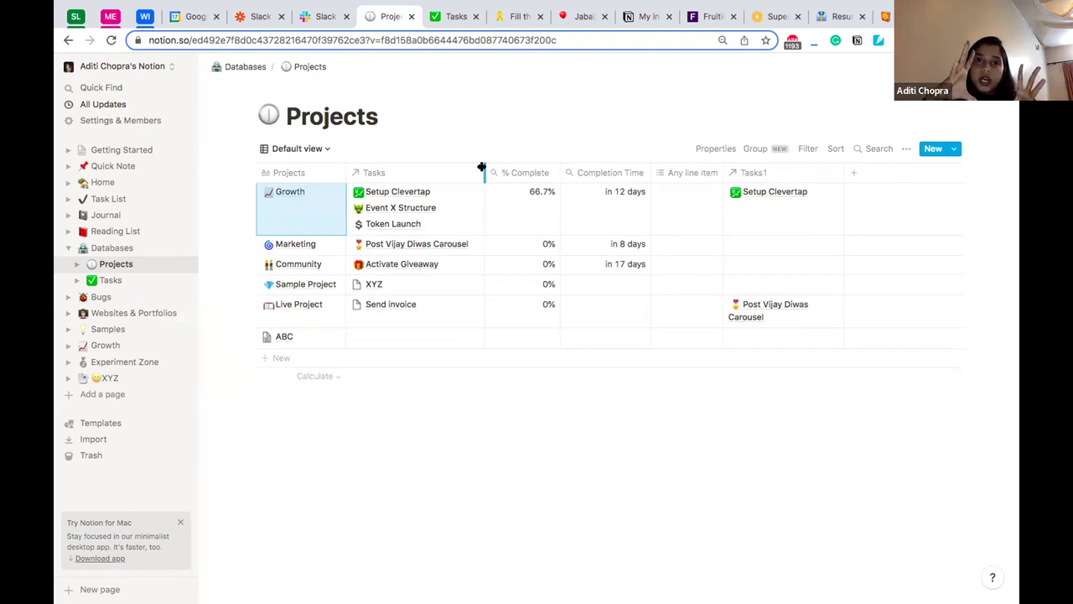
- Add a new property column to the Projects table as a Rollup
left_click(851, 172)
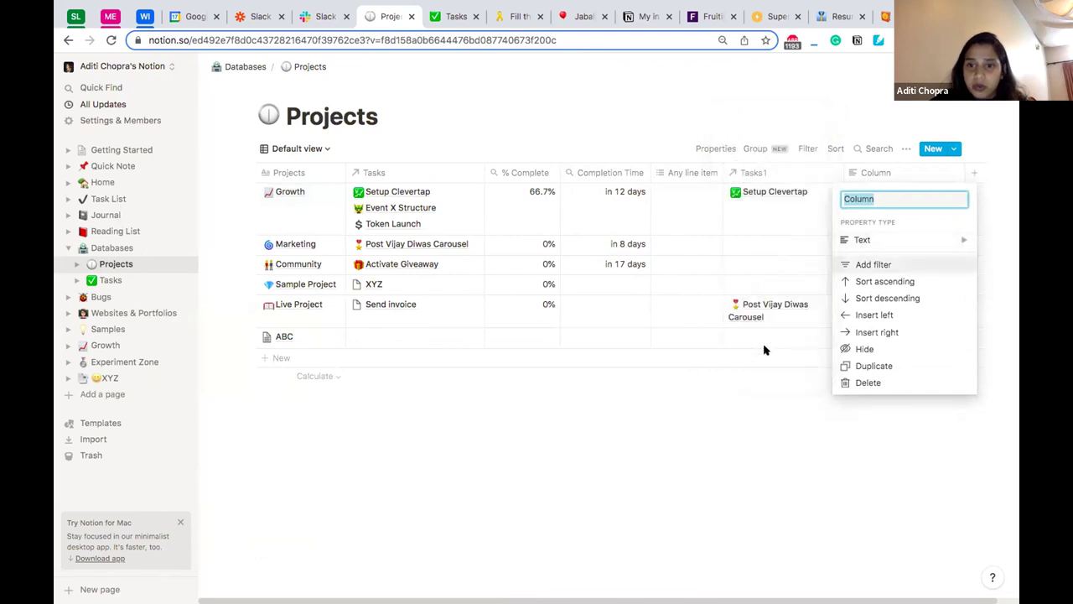
mouse_move(908, 239)
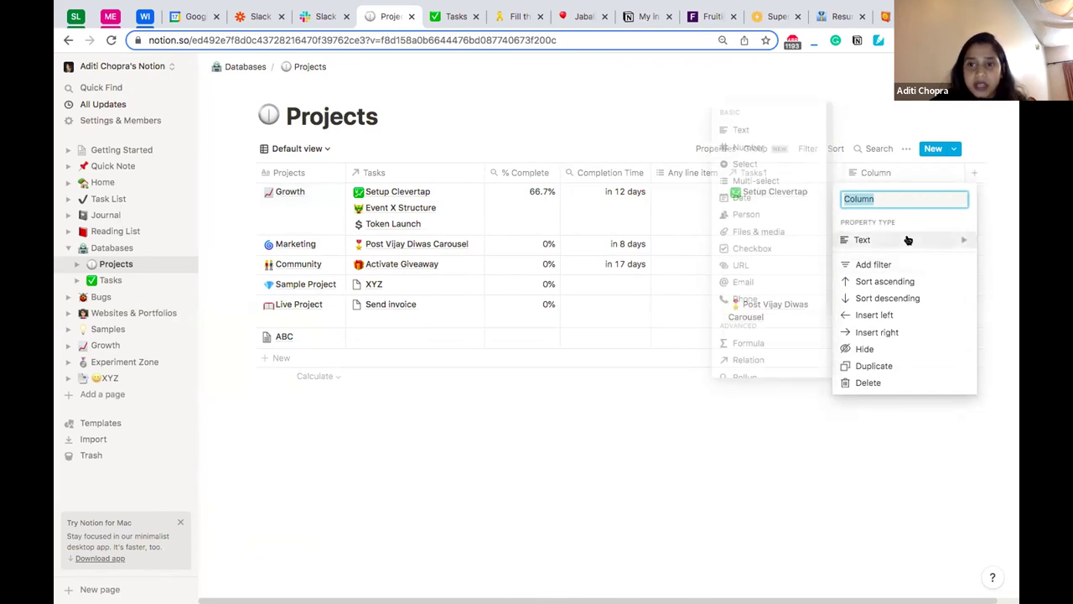
scroll(749, 281, "down", 3)
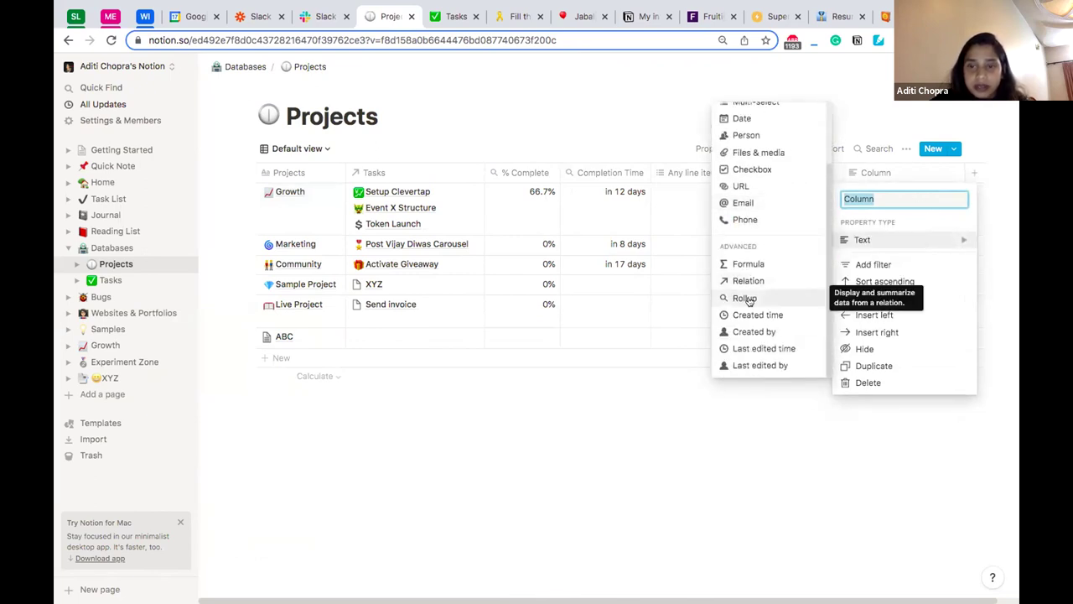
left_click(746, 299)
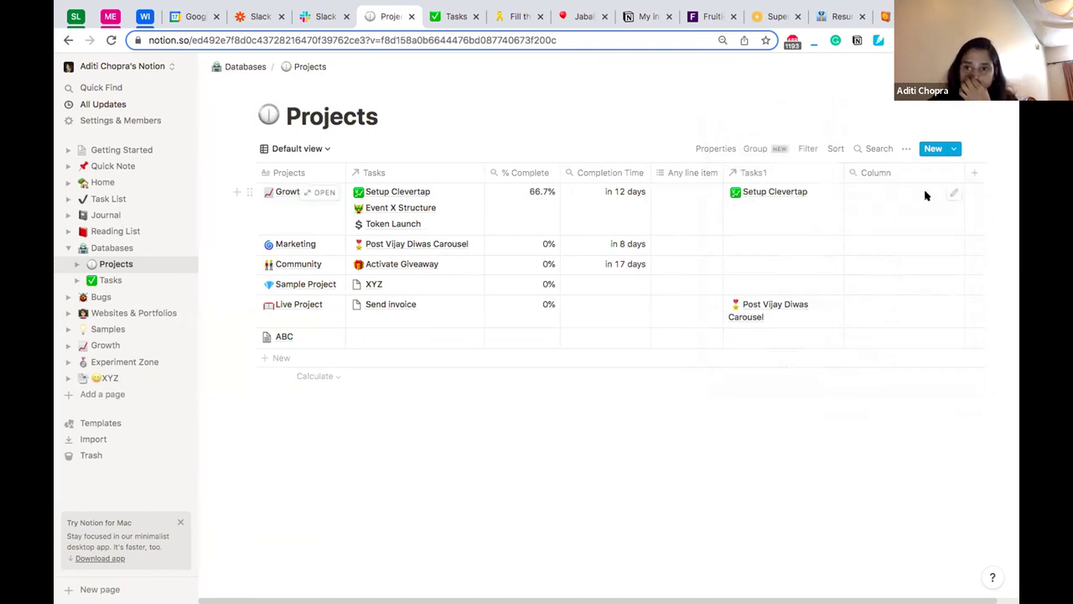
- Configure the rollup to use the Tasks relation and its Done property
left_click(954, 193)
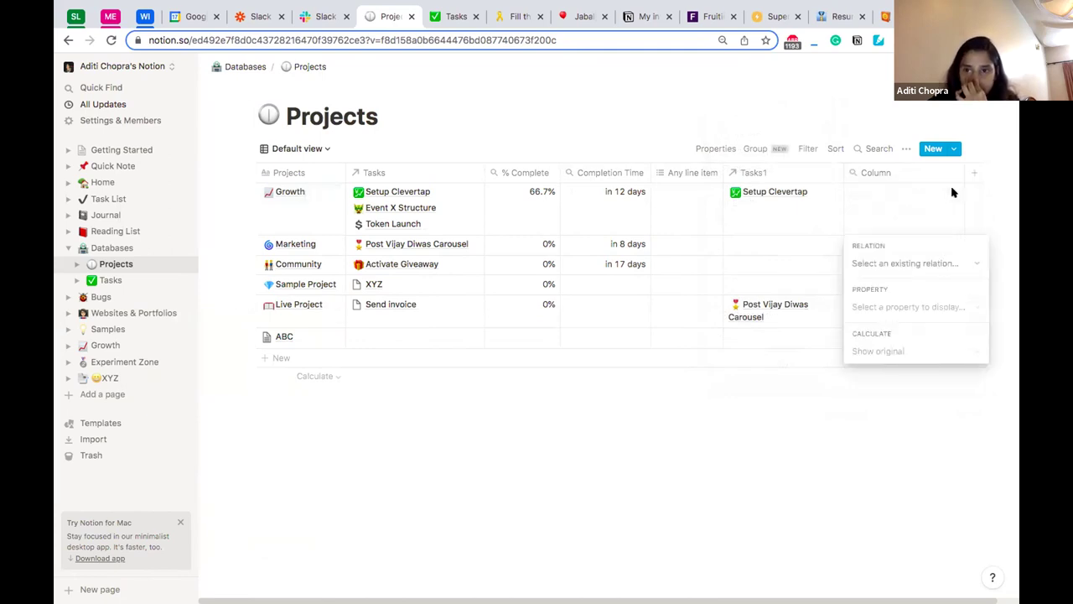
left_click(887, 263)
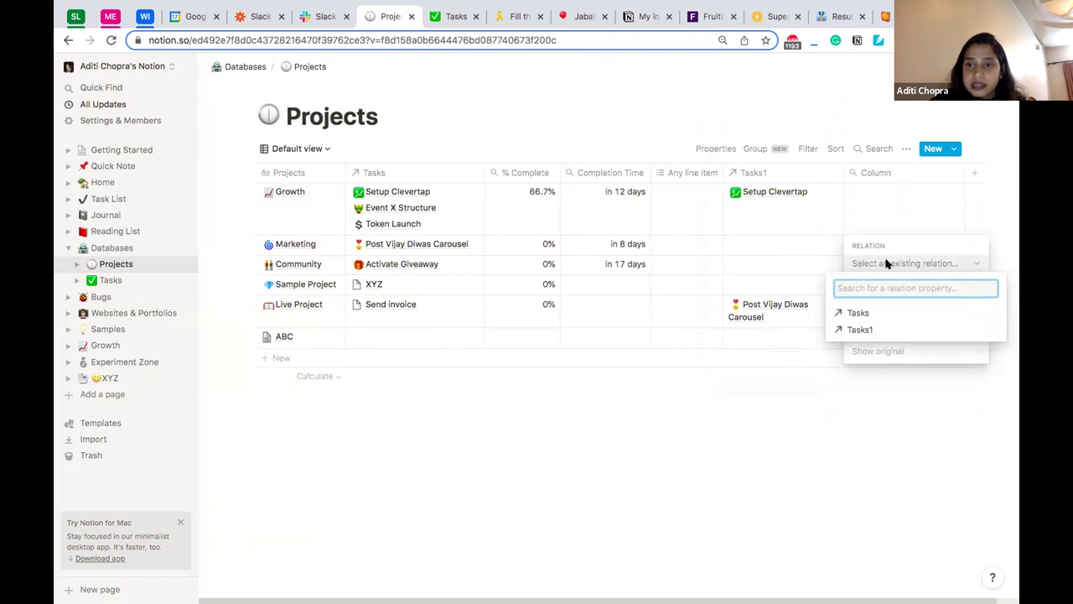
left_click(857, 313)
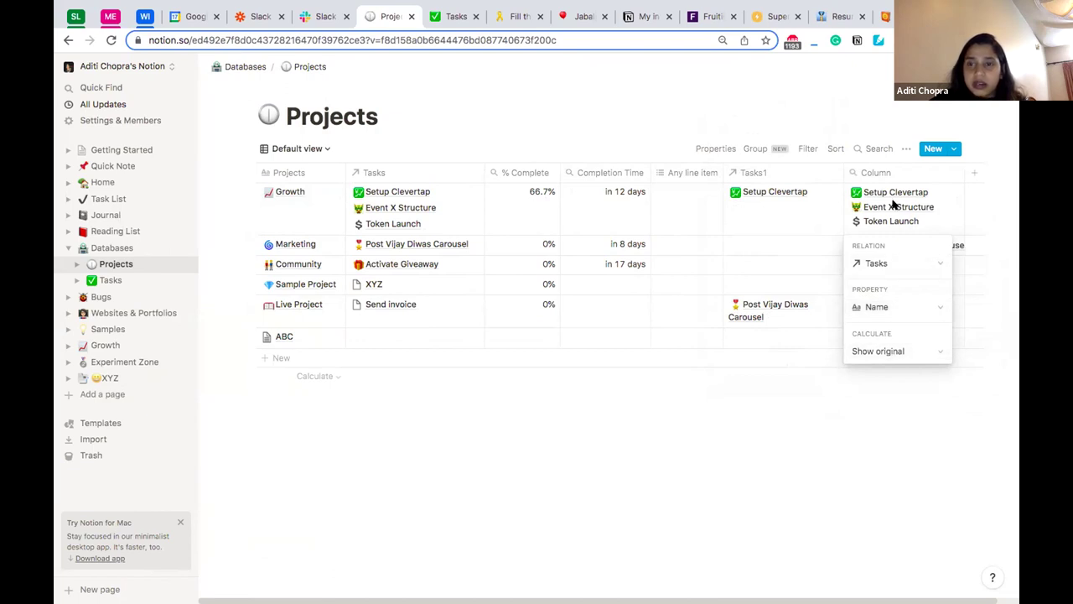
left_click(882, 263)
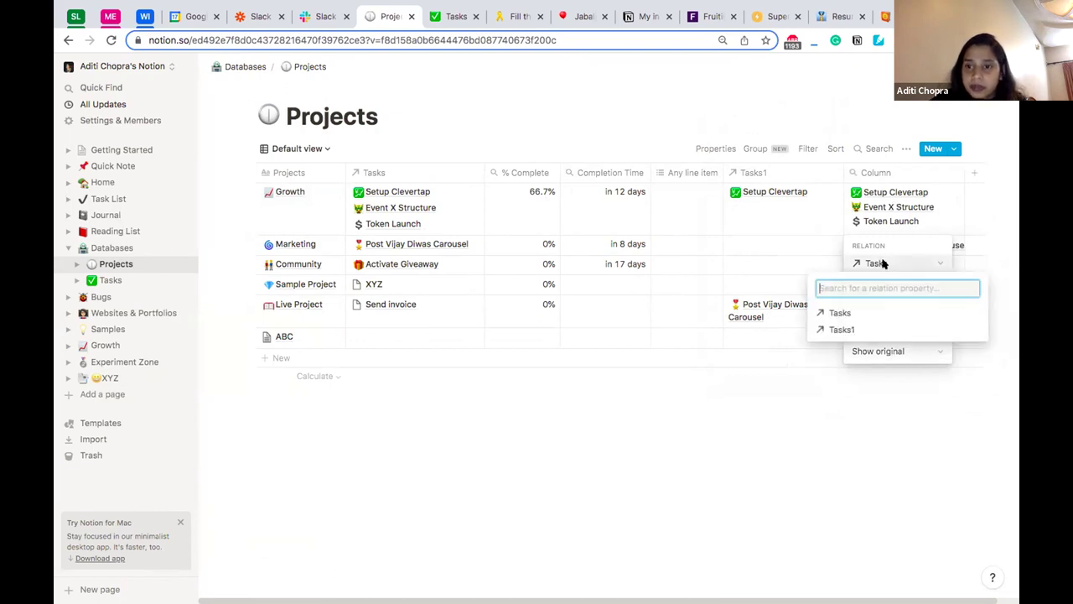
left_click(859, 409)
left_click(909, 353)
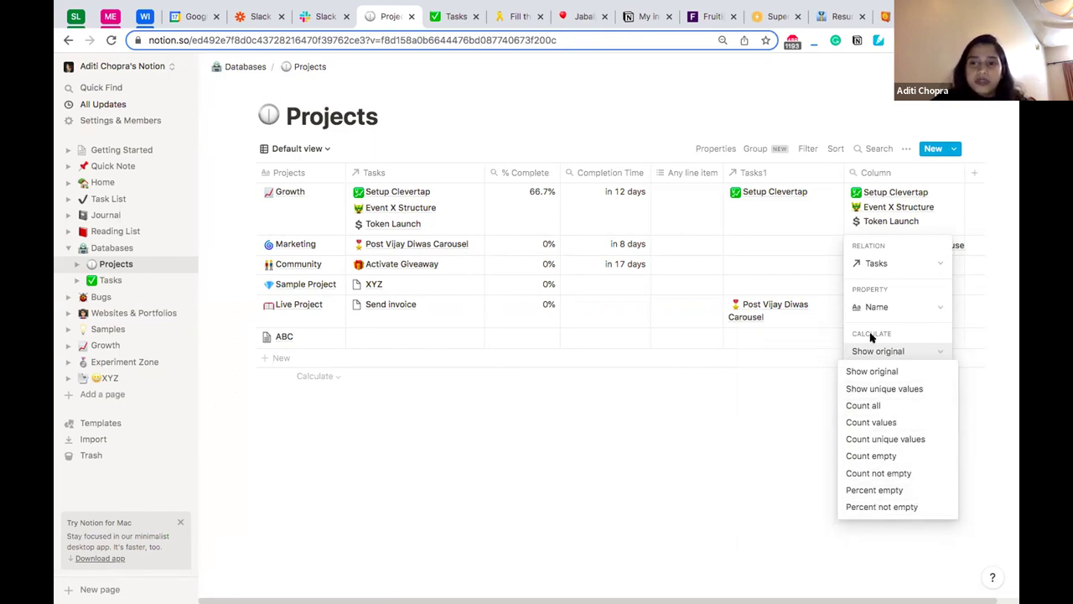
left_click(887, 308)
left_click(885, 306)
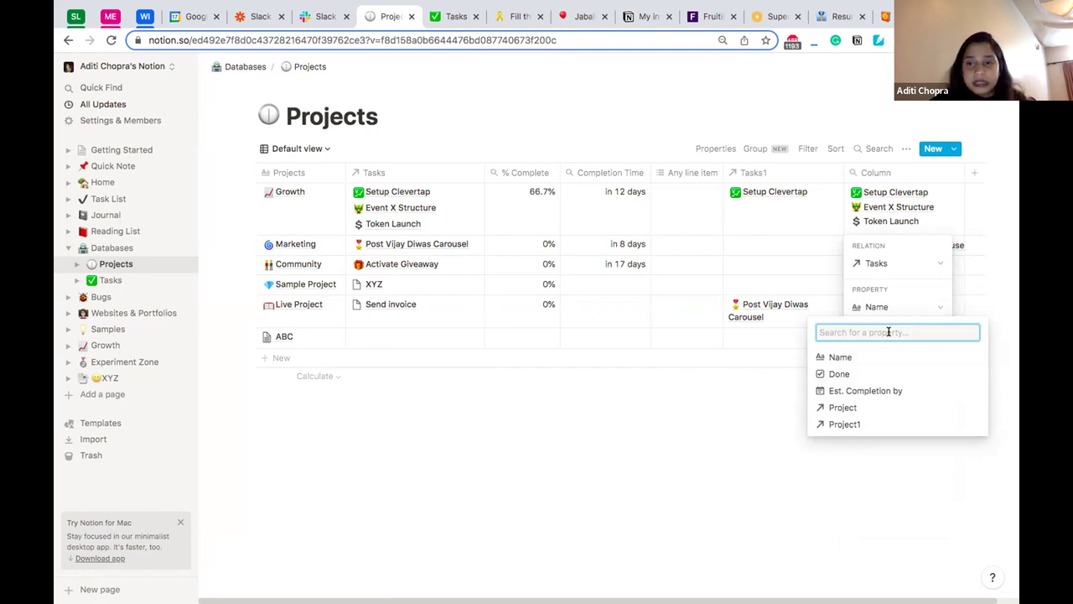
left_click(843, 374)
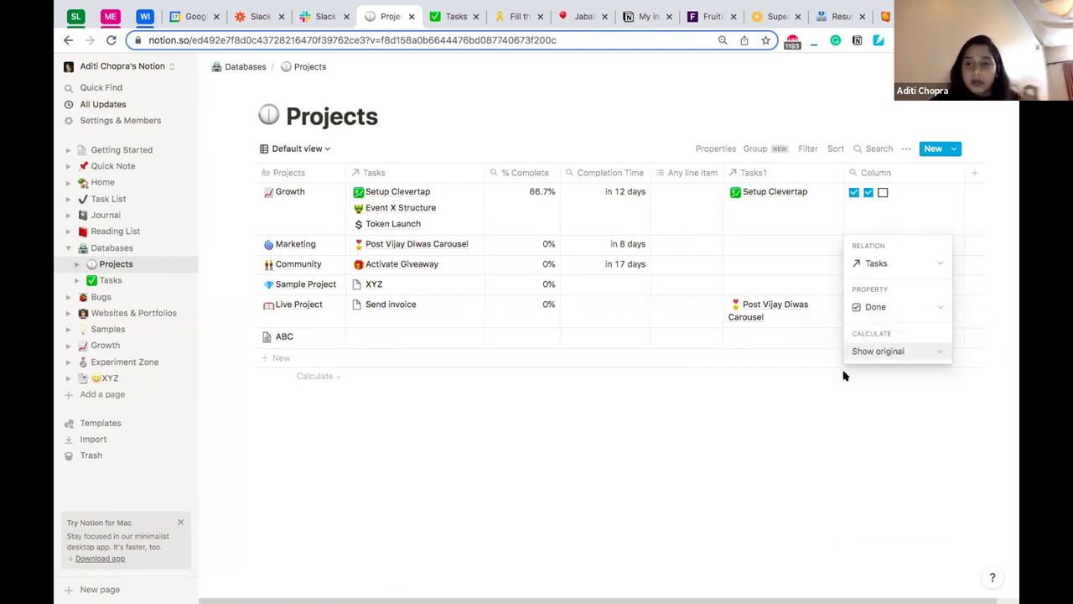
- Change the rollup calculation from Percent checked to Percent unchecked, showing 33.3% for Growth
left_click(904, 346)
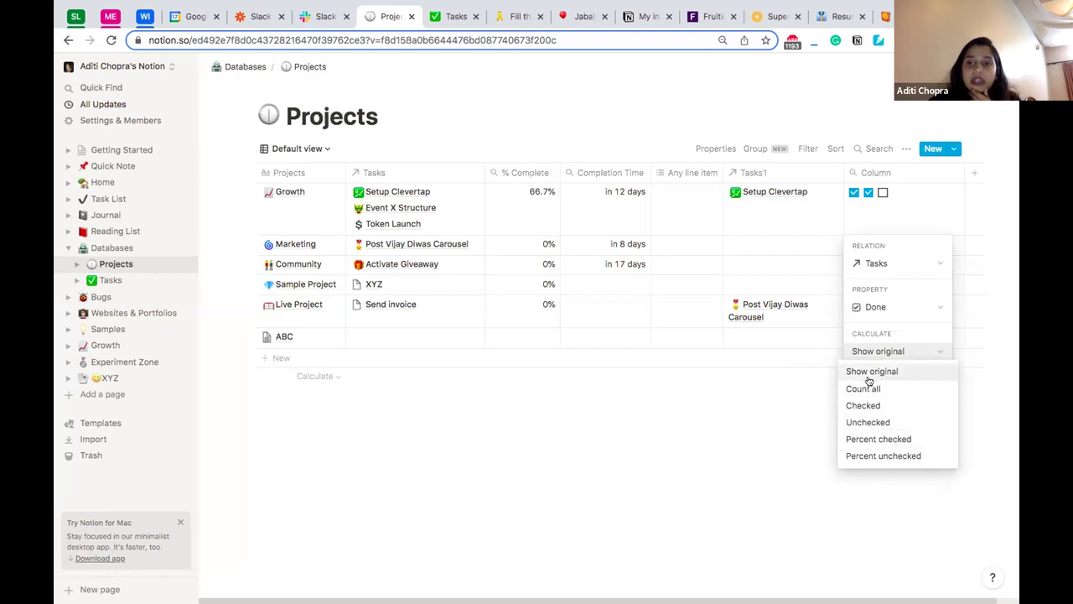
left_click(887, 439)
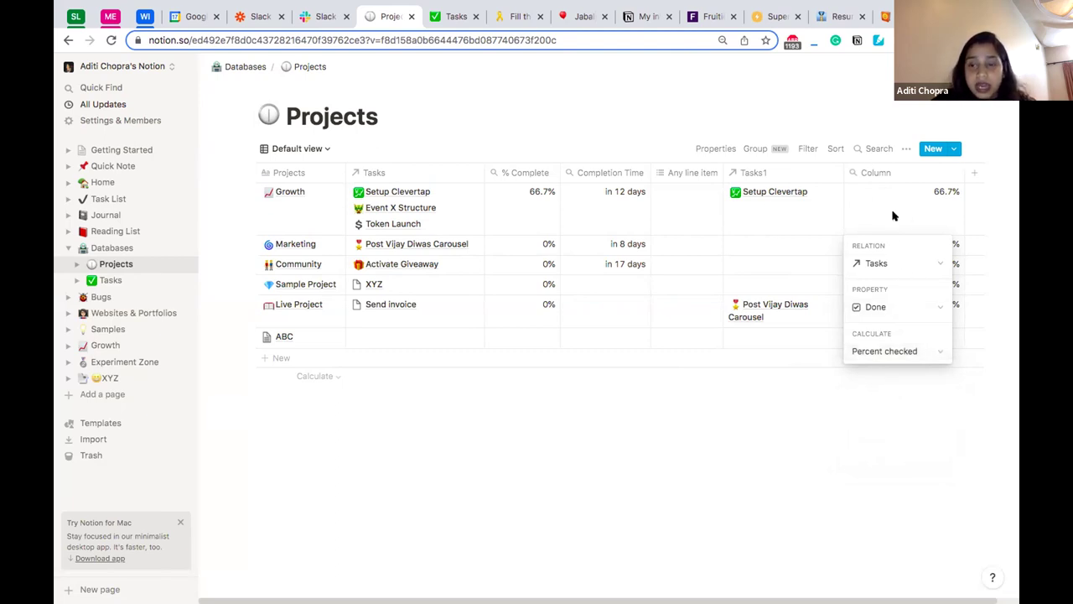
left_click(883, 351)
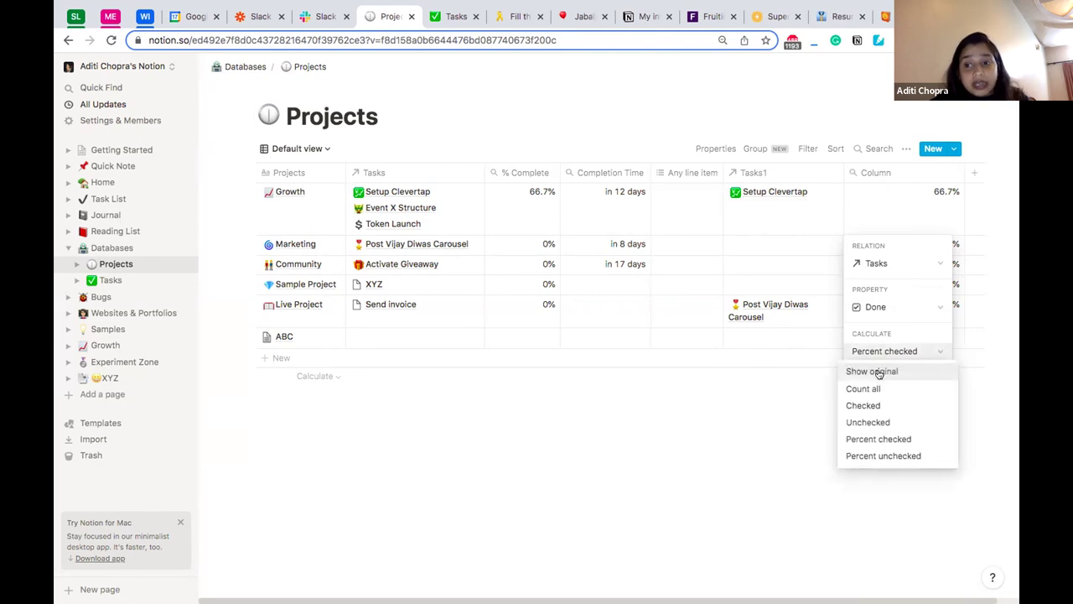
left_click(872, 455)
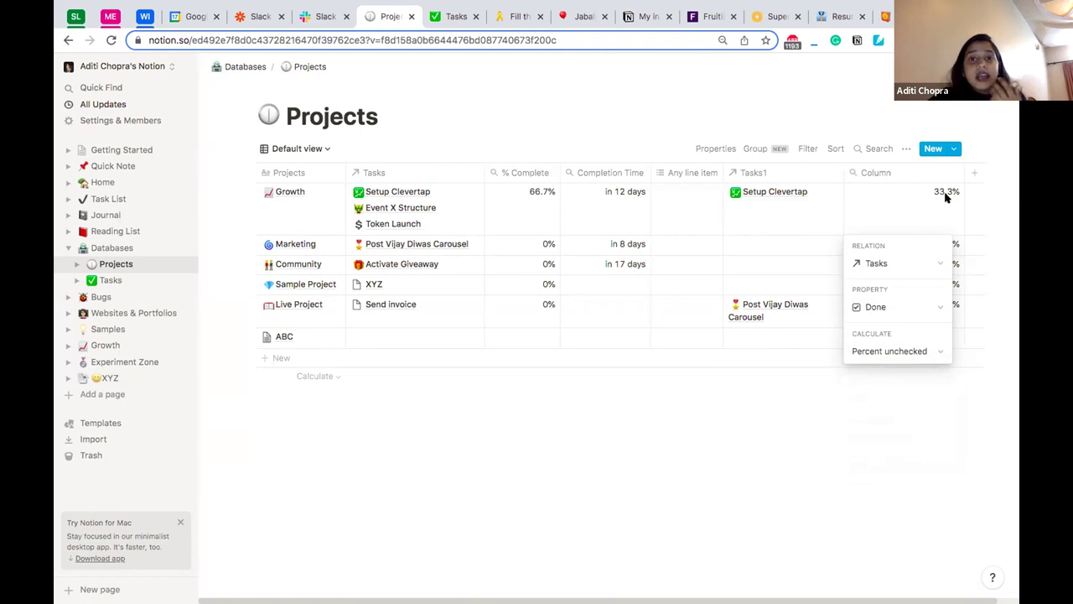
left_click(900, 307)
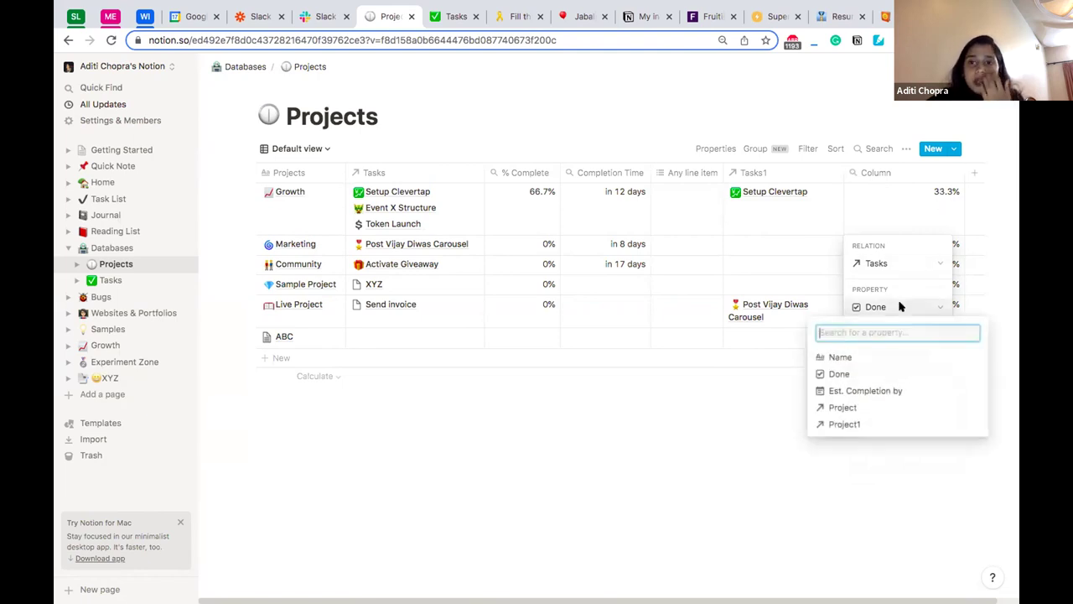
- Roll up Est. Completion by as Latest date (in 12, 8, 17 days) and narrow the column
left_click(848, 391)
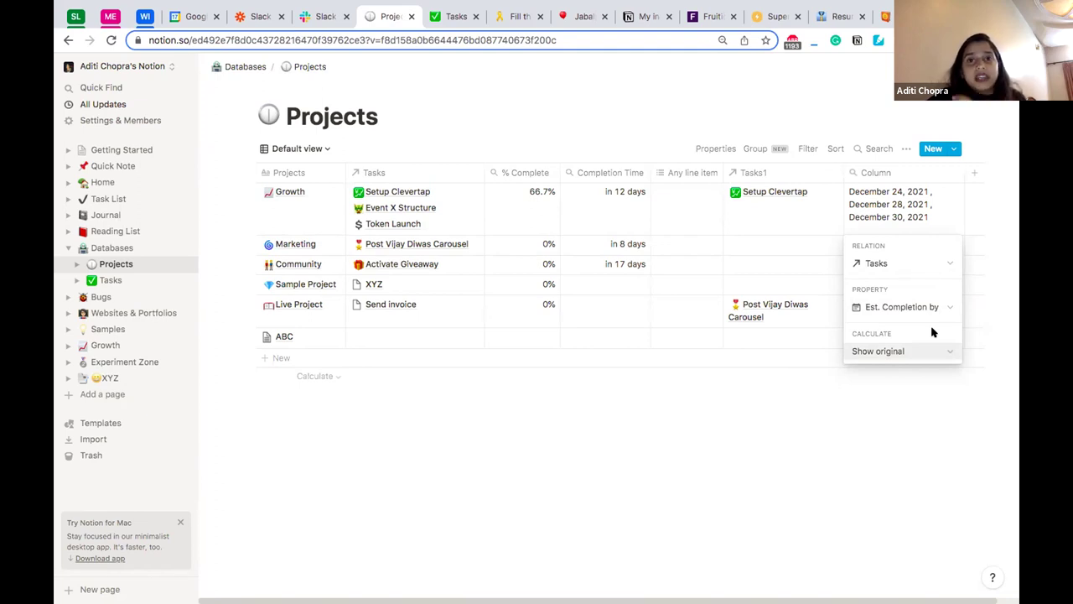
left_click(903, 353)
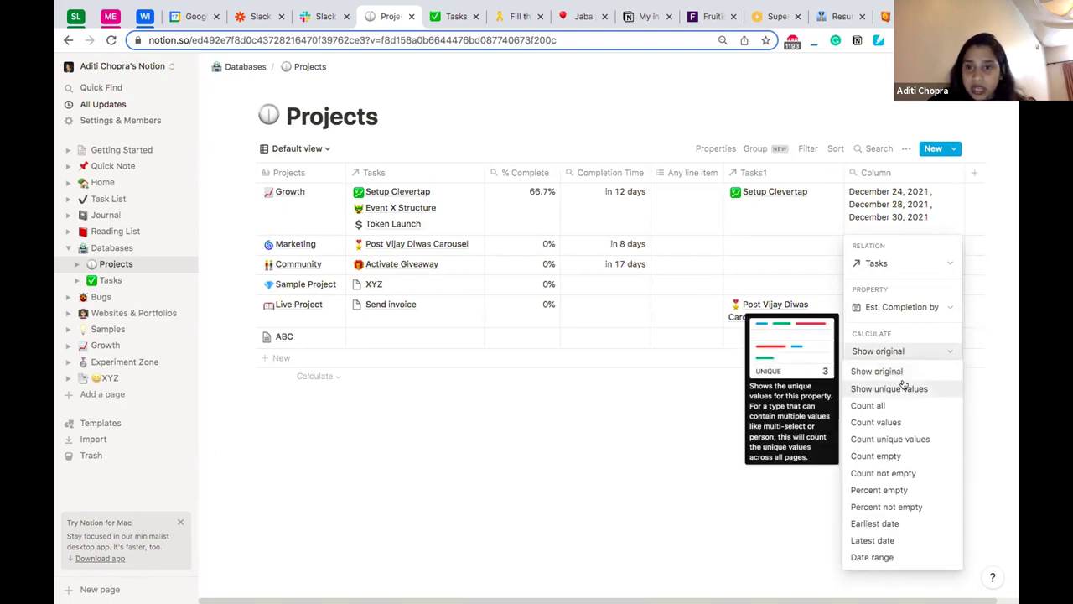
left_click(890, 540)
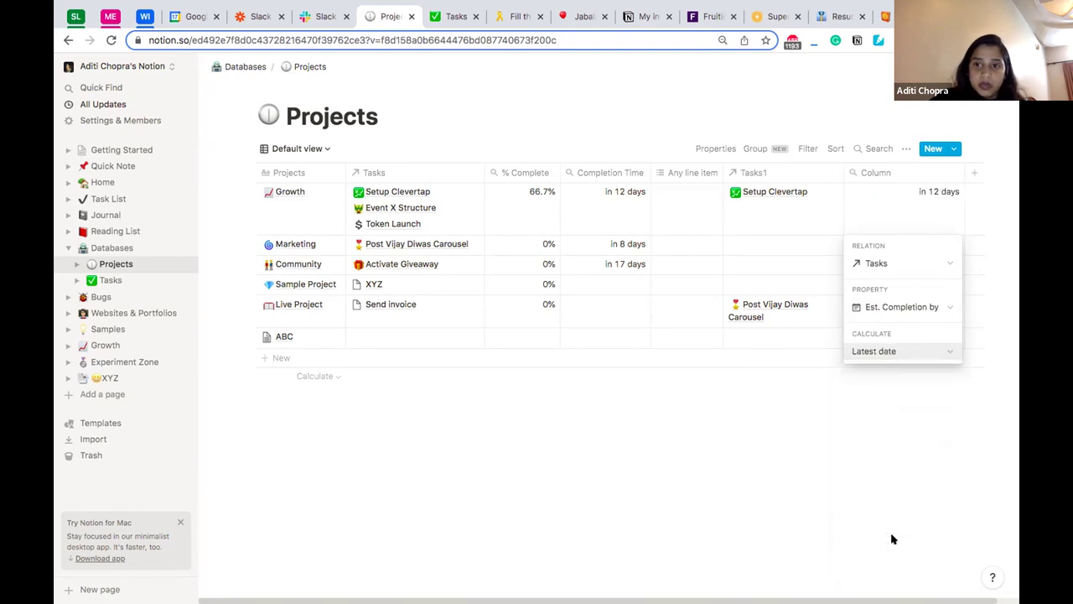
key("Escape")
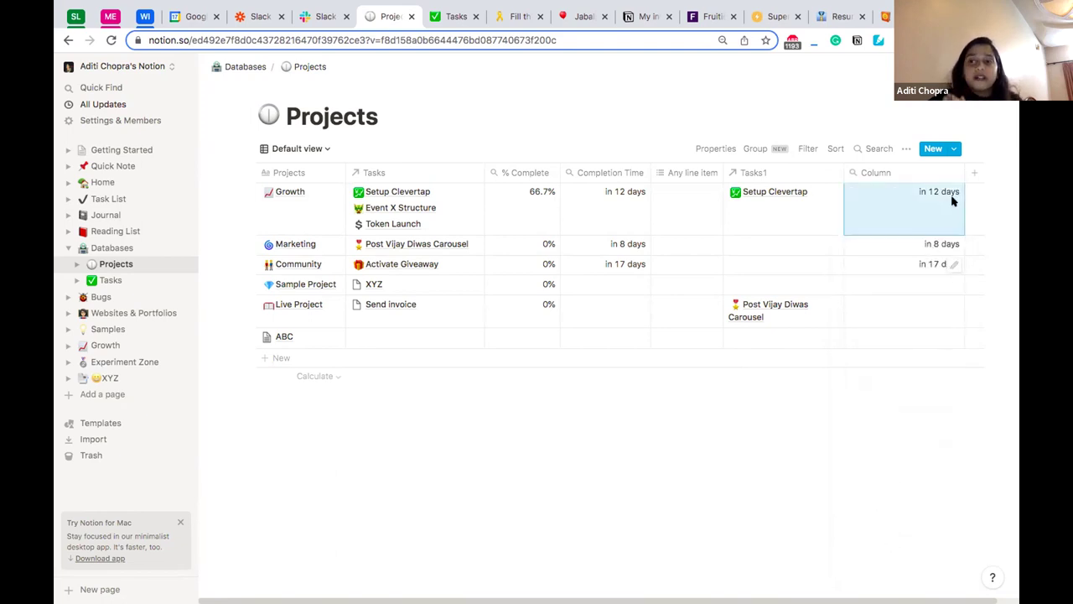
left_click_drag(961, 173, 910, 172)
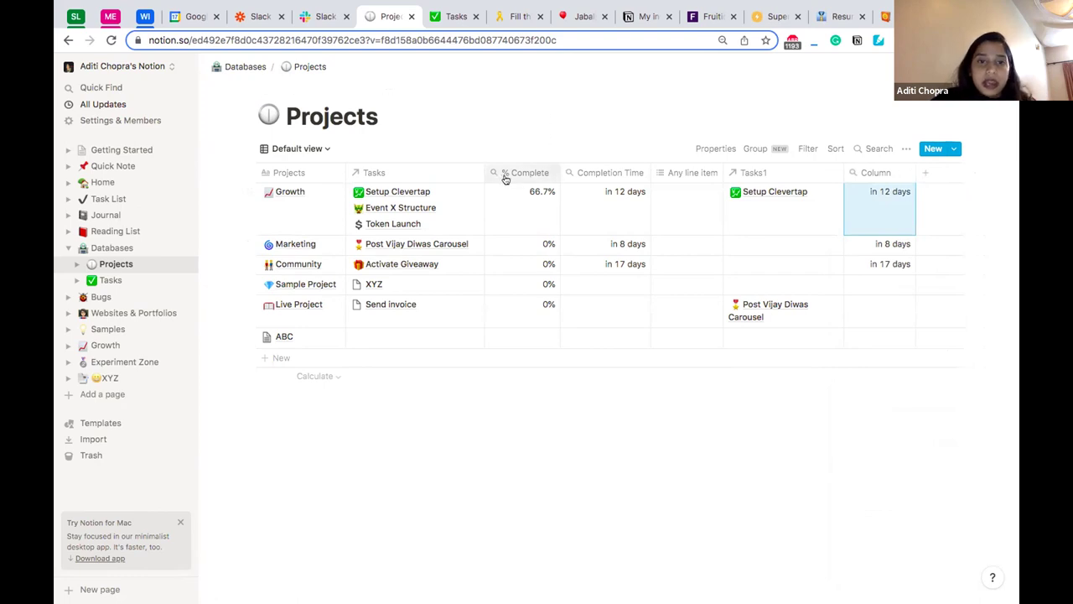
- View the Tasks table, close the carousel page, return to Projects, and collapse Databases in the sidebar
left_click(452, 17)
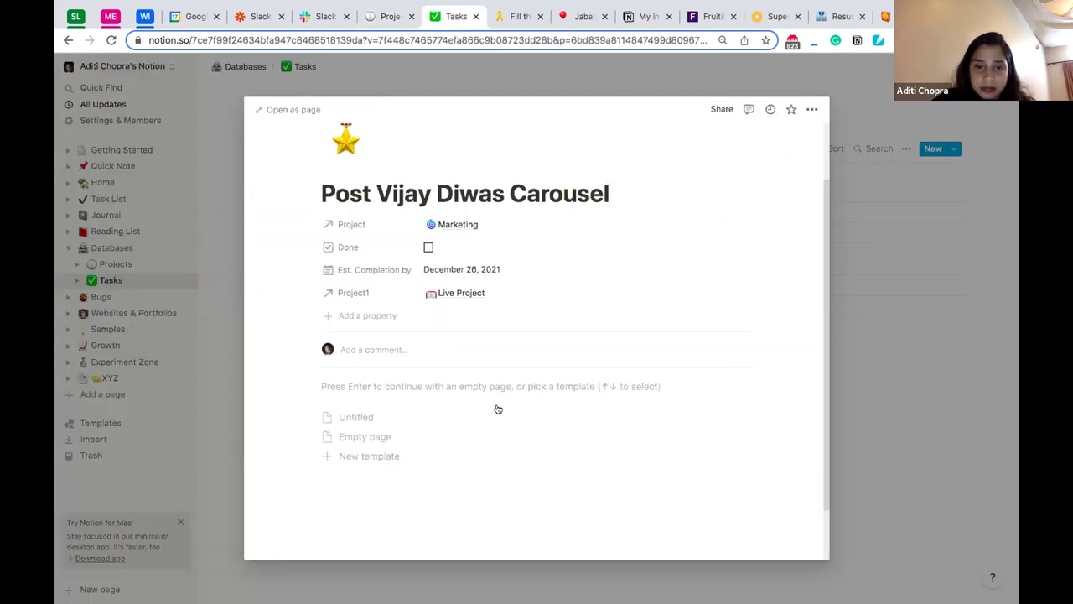
left_click(613, 92)
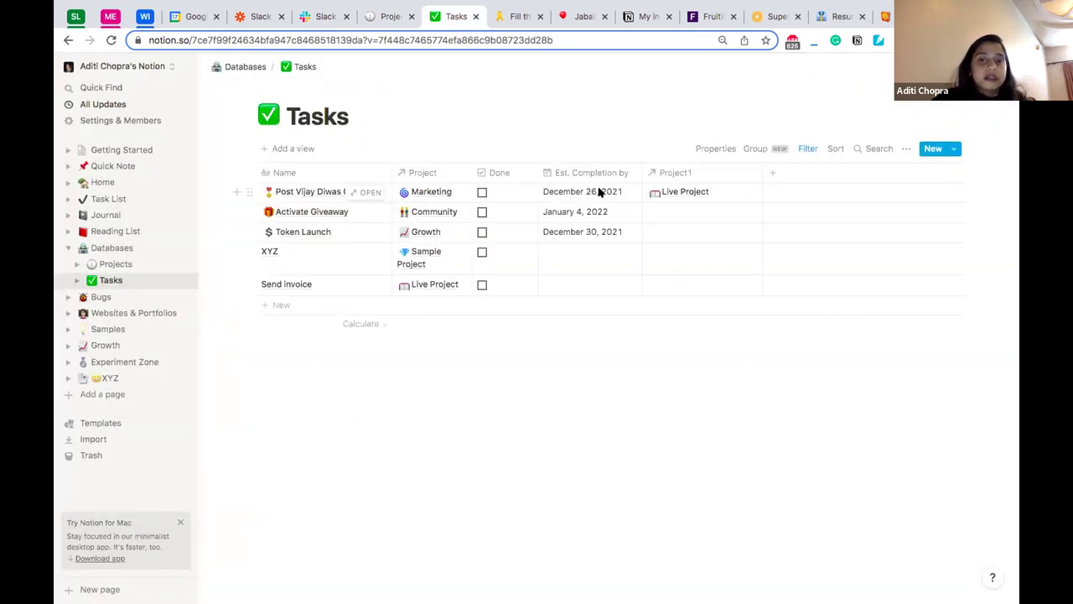
left_click(382, 16)
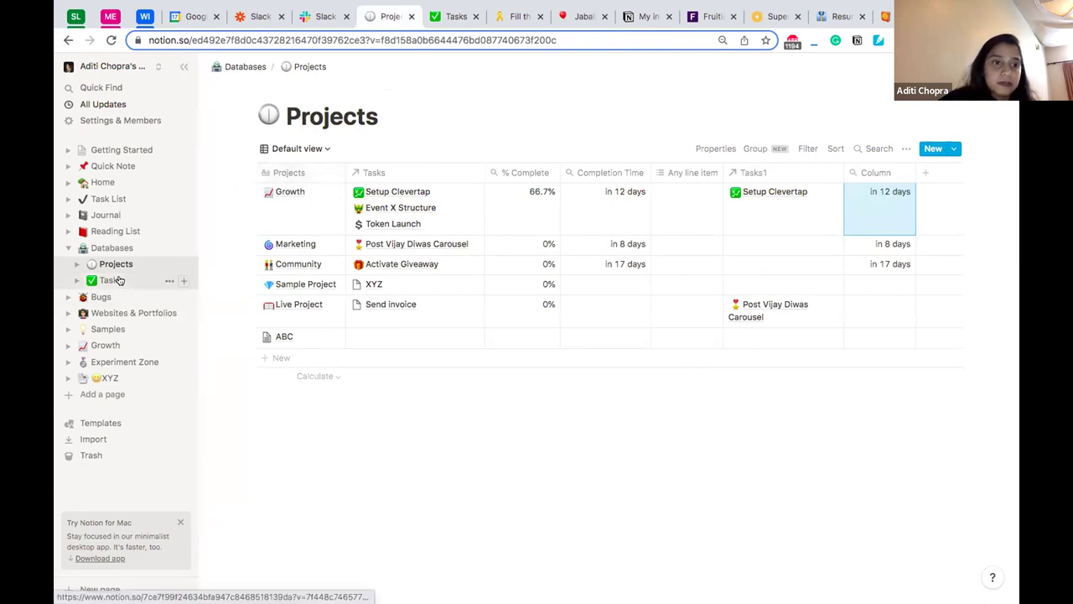
left_click(68, 247)
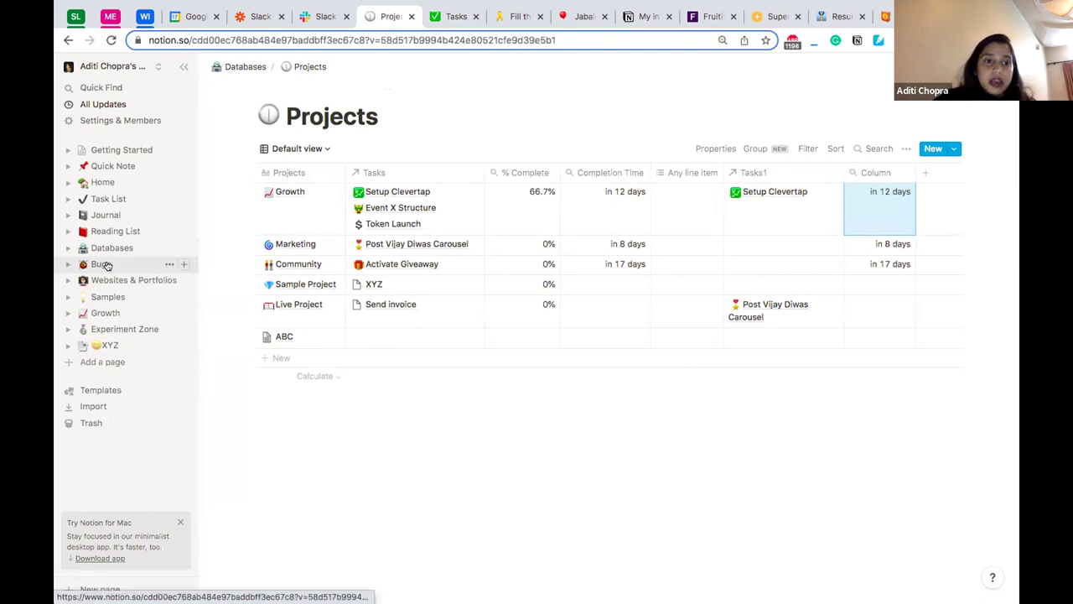
- Open the Bugs database from the sidebar, showing three to-do (via slack) issues
left_click(106, 265)
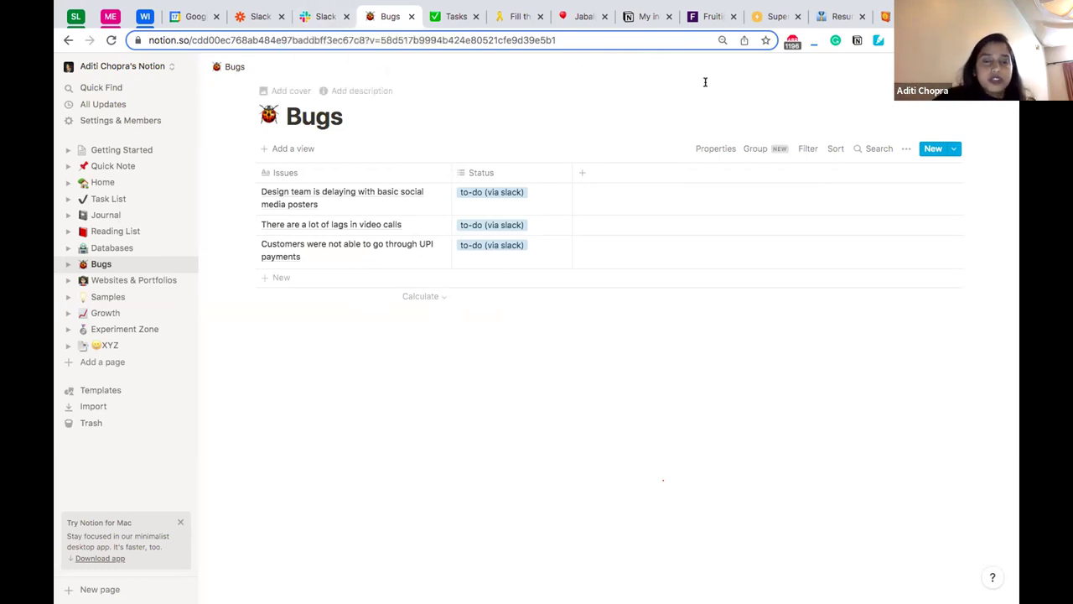
- Review the Slack-to-Notion zap in Zapier, then switch to Slack's #general channel
left_click(257, 15)
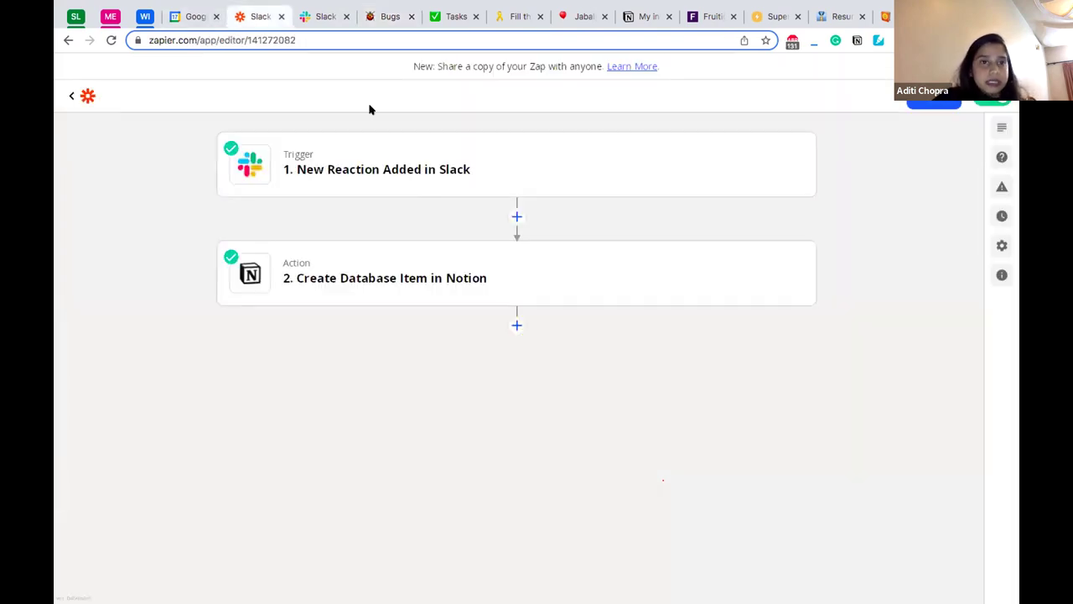
left_click(326, 16)
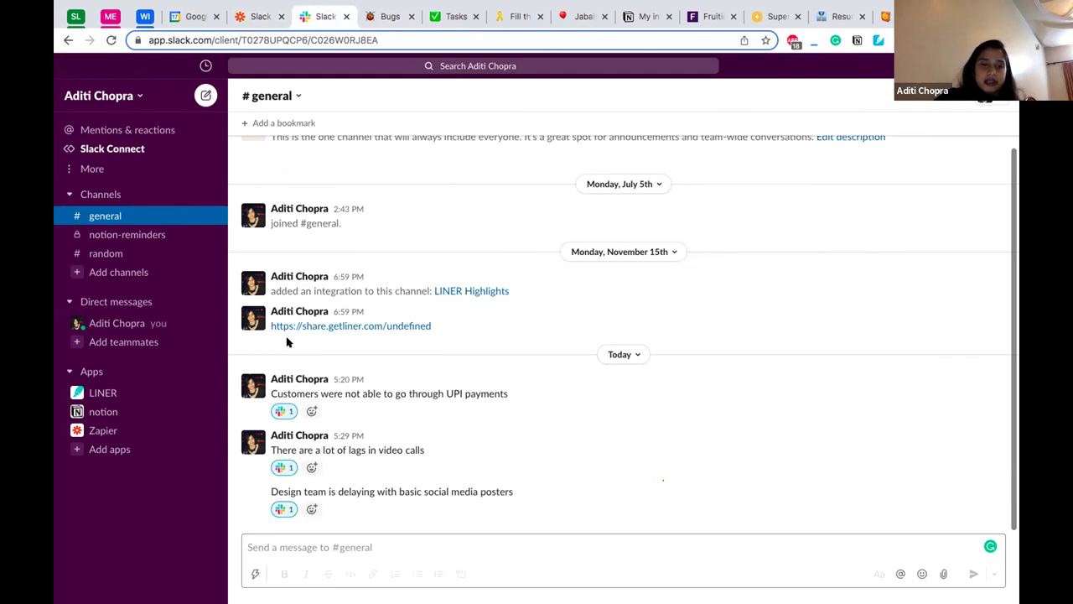
- Post the message 'Zoom call is lagging a lot' in #general
left_click(384, 546)
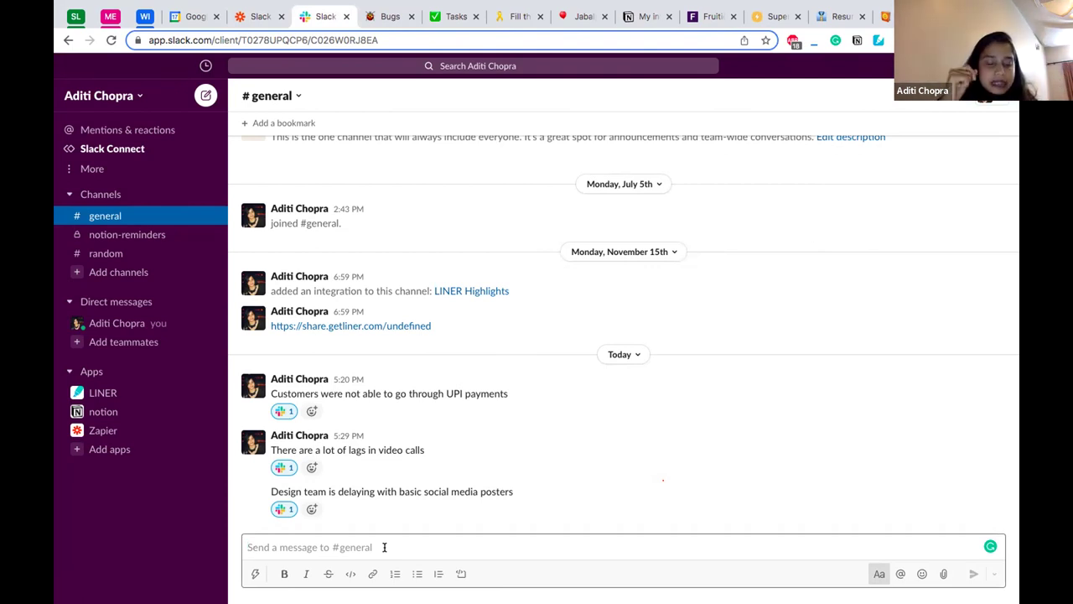
type("Zo")
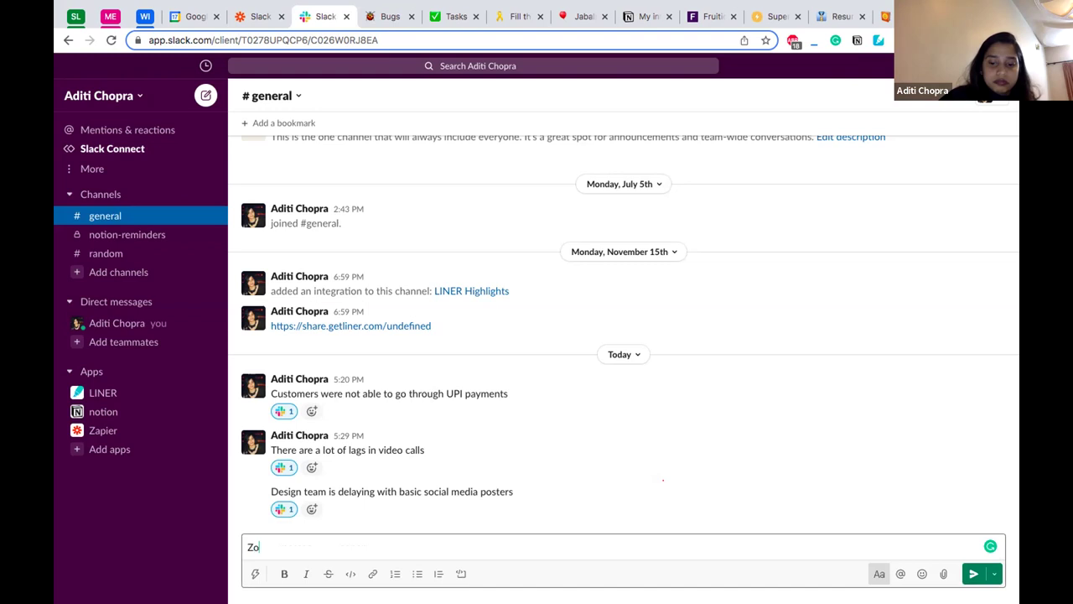
type("om call i")
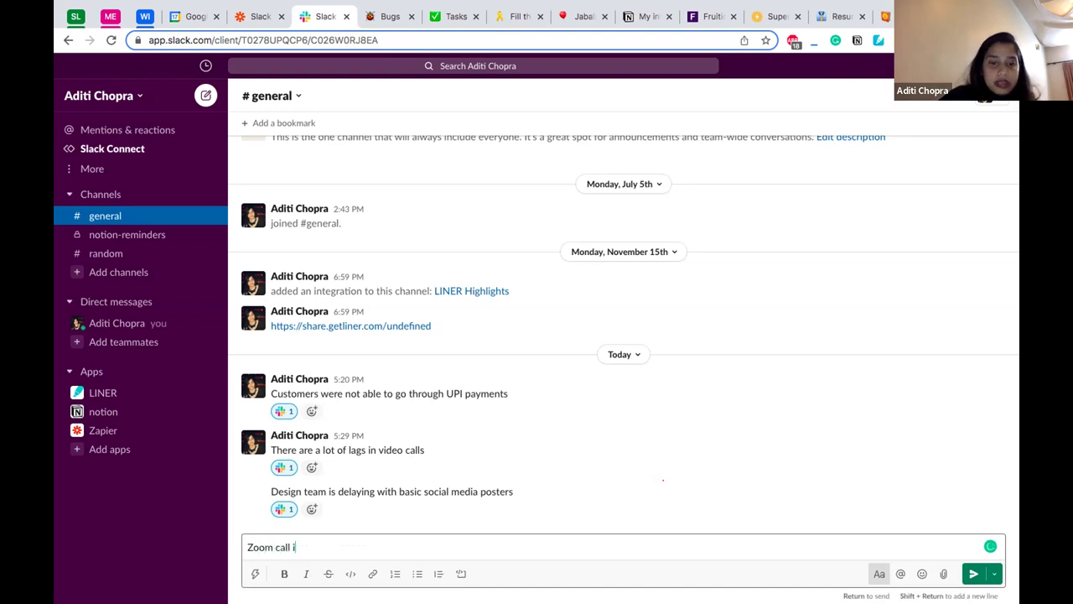
type("s lagging a lot")
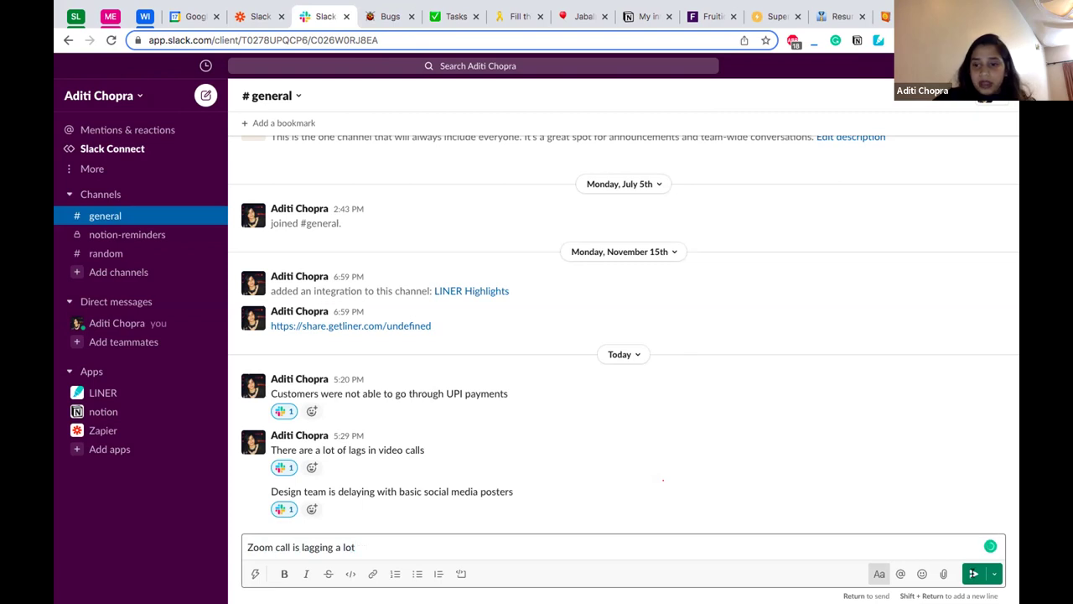
left_click(973, 573)
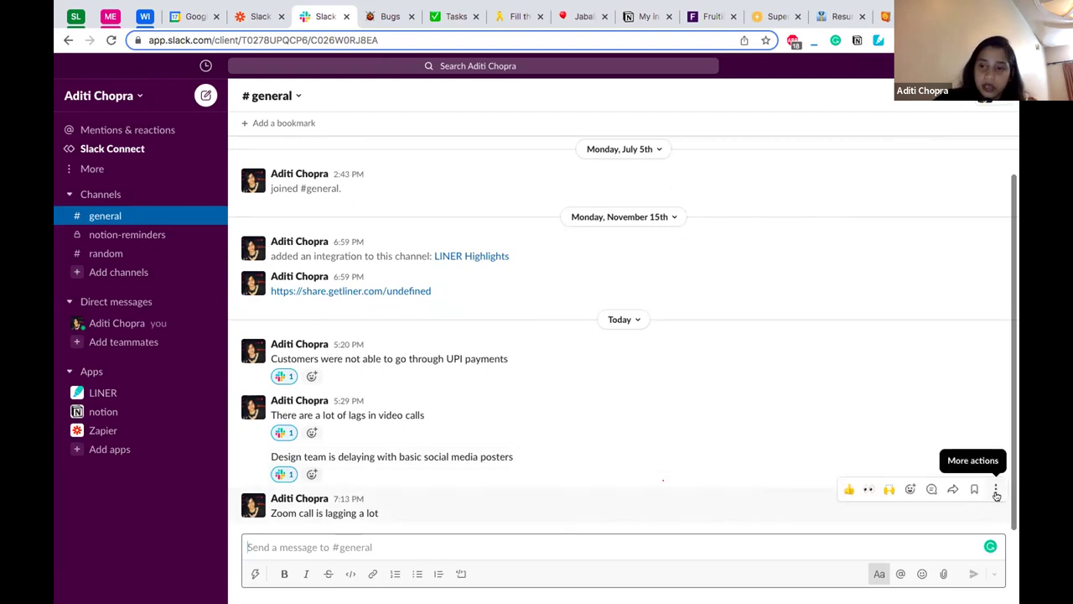
- React to the Zoom call message with the custom :slack: emoji, then check Notion's Bugs database
left_click(996, 495)
left_click(679, 414)
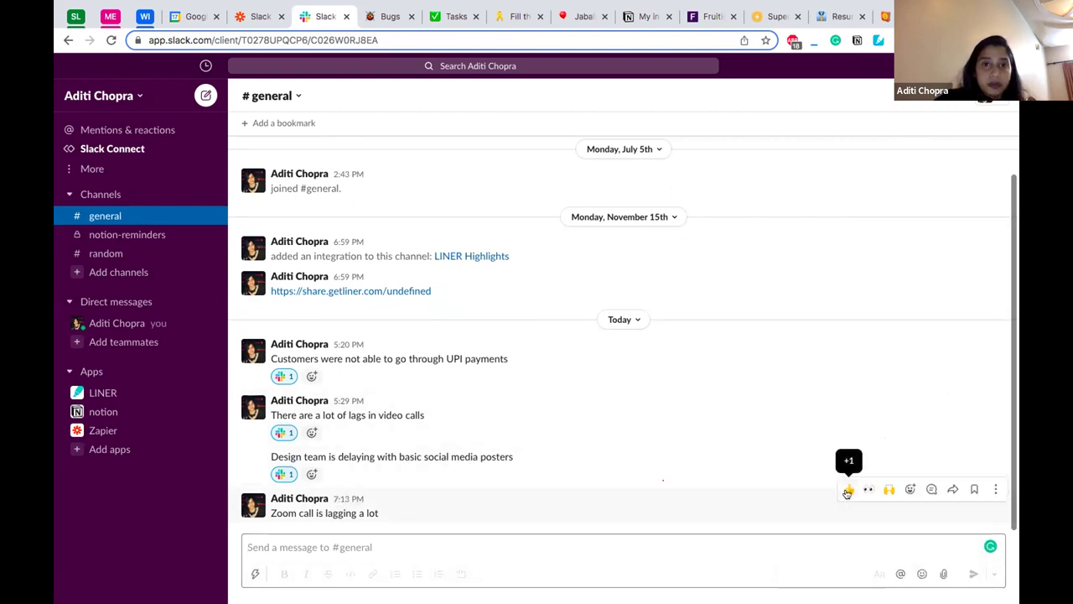
left_click(912, 491)
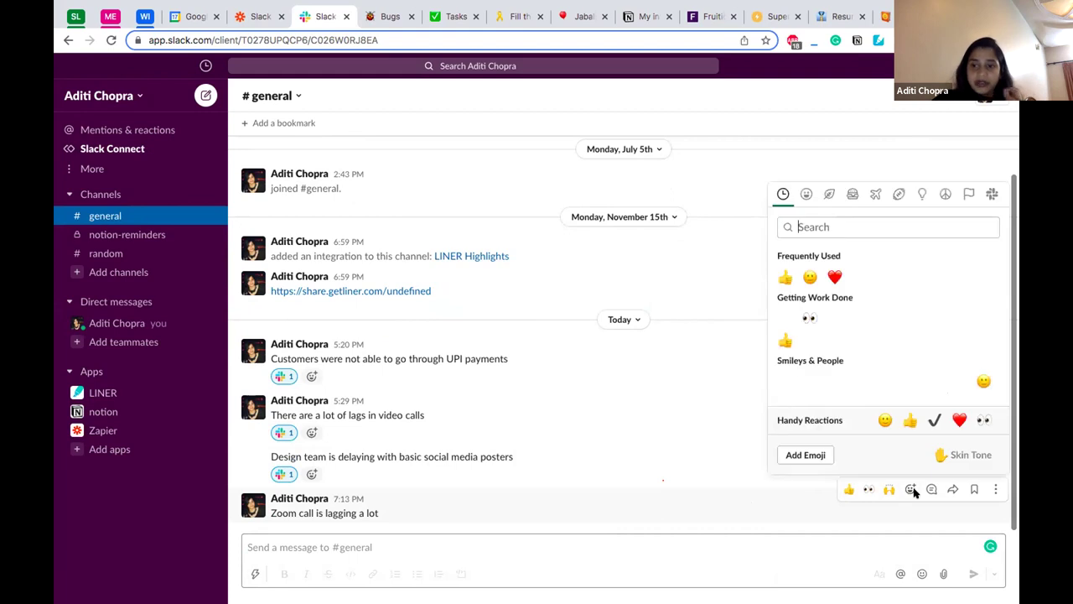
left_click(990, 195)
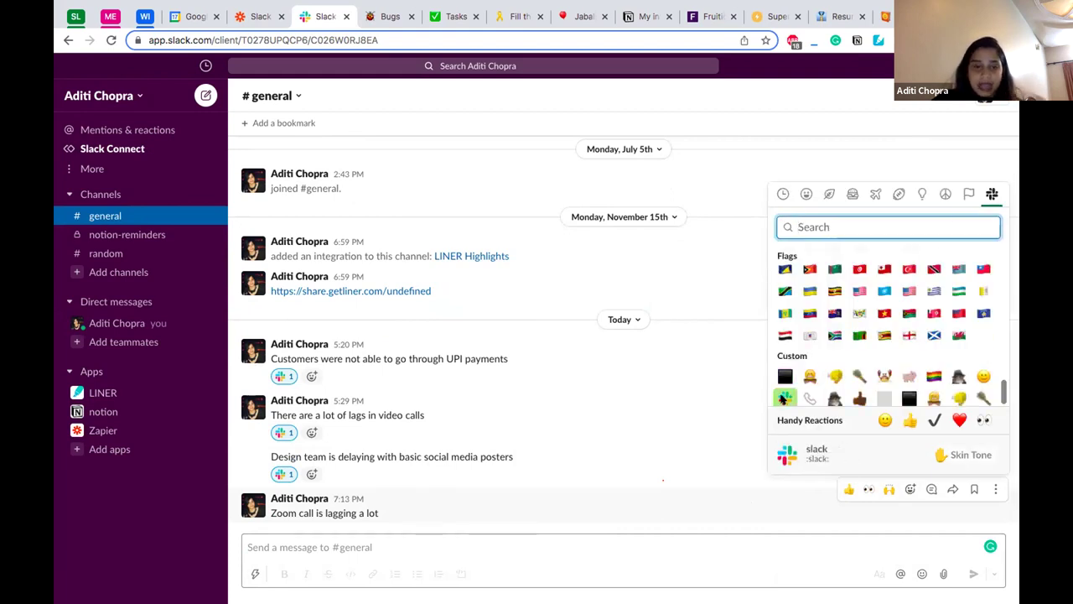
left_click(784, 399)
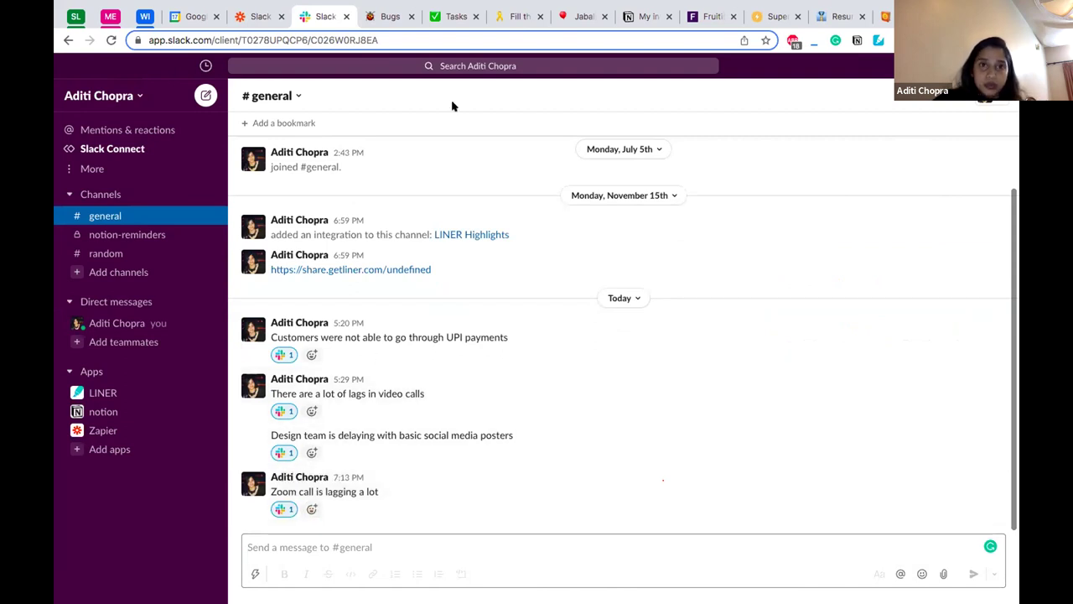
left_click(390, 17)
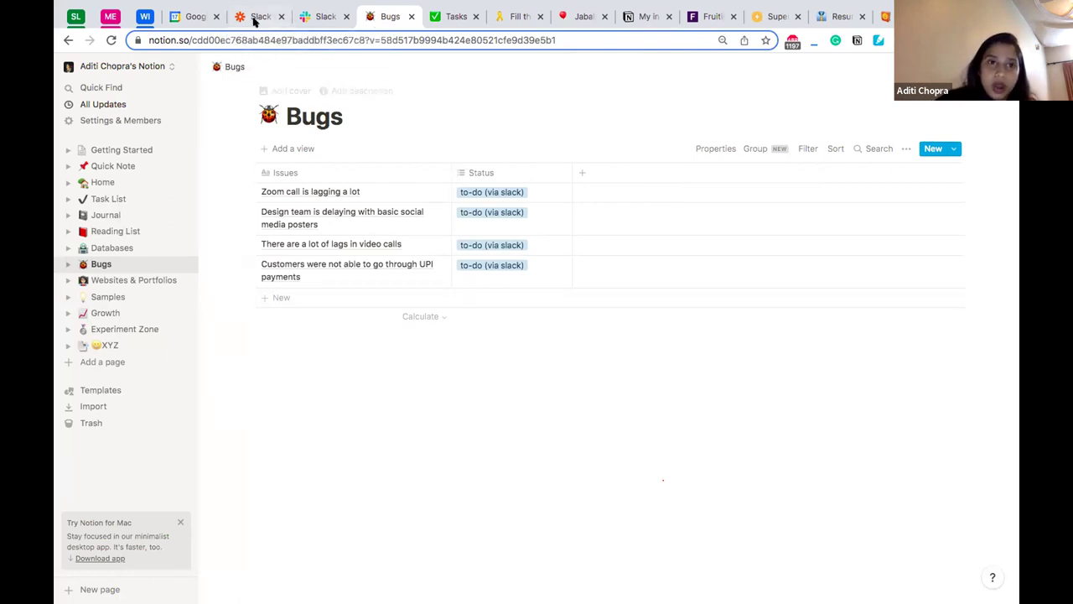
- Return to Zapier and go back to the My Zaps list
left_click(255, 16)
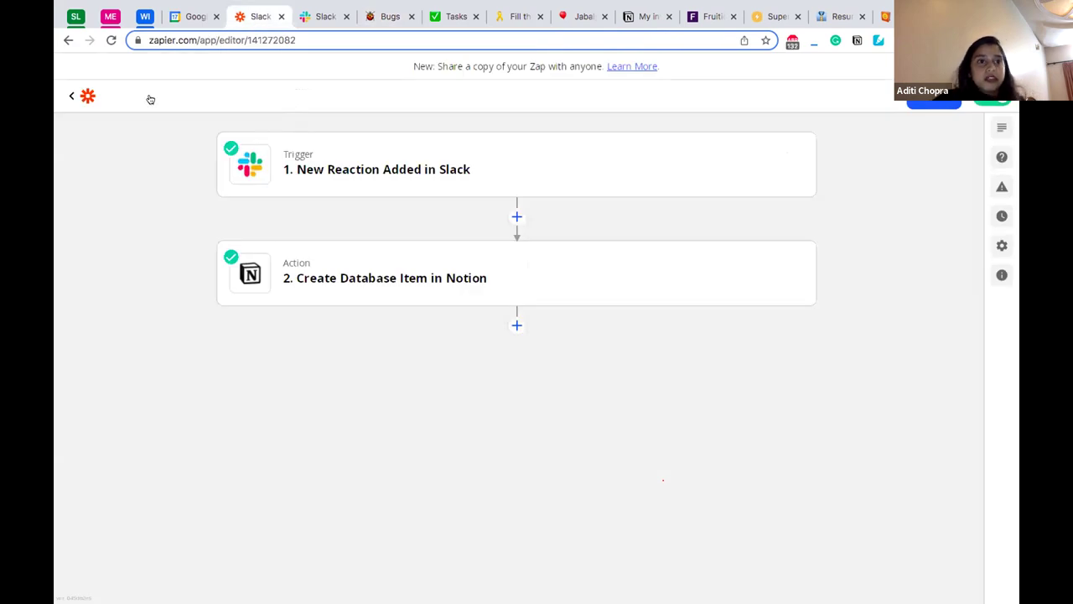
left_click(70, 95)
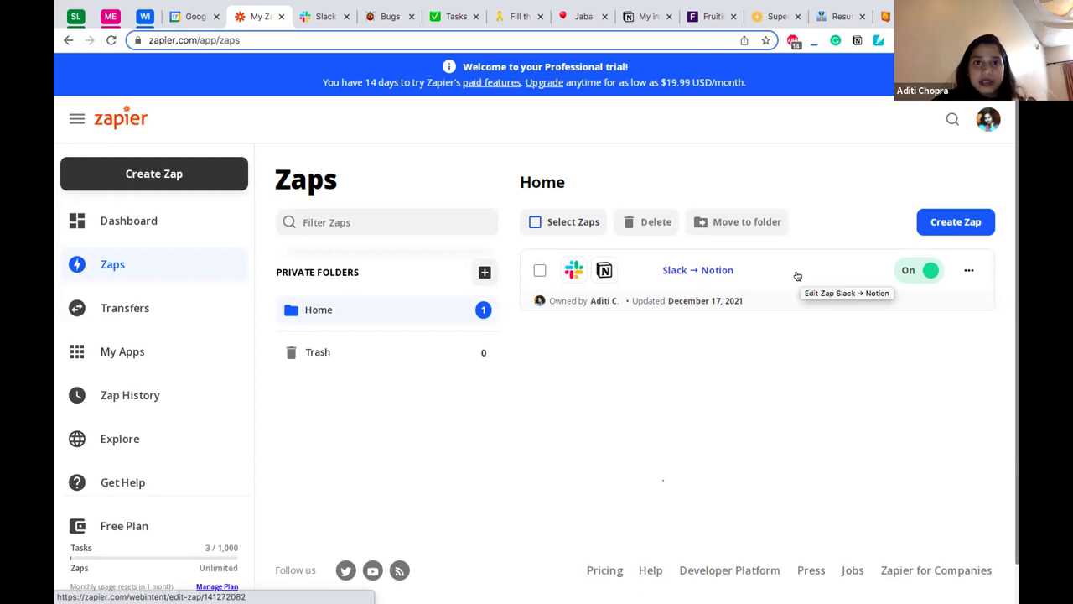
- Open the Slack → Notion zap in the editor via its ... menu's View option
left_click(959, 272)
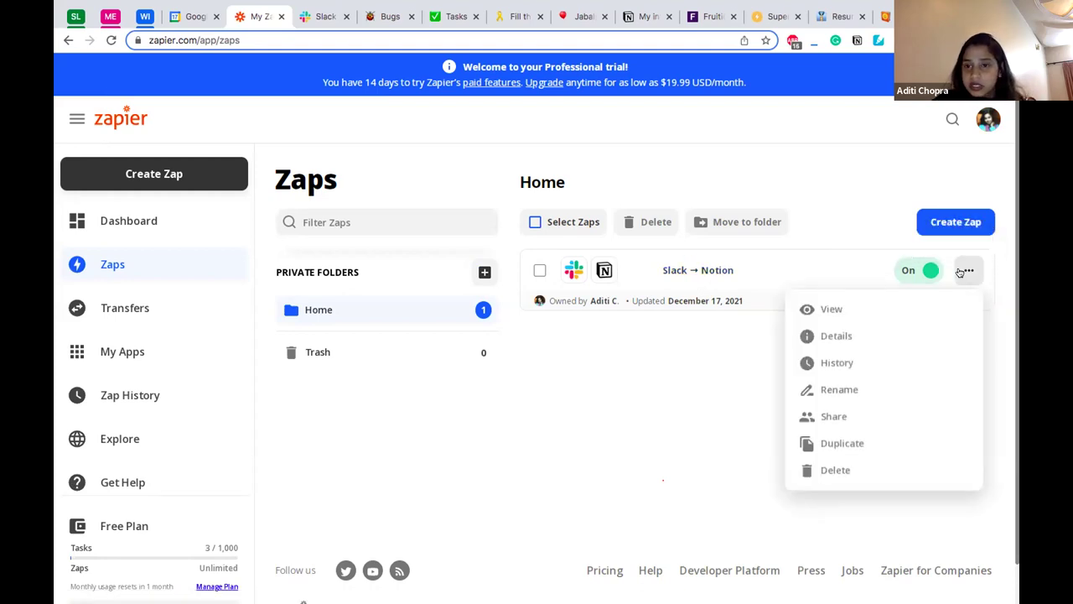
left_click(839, 308)
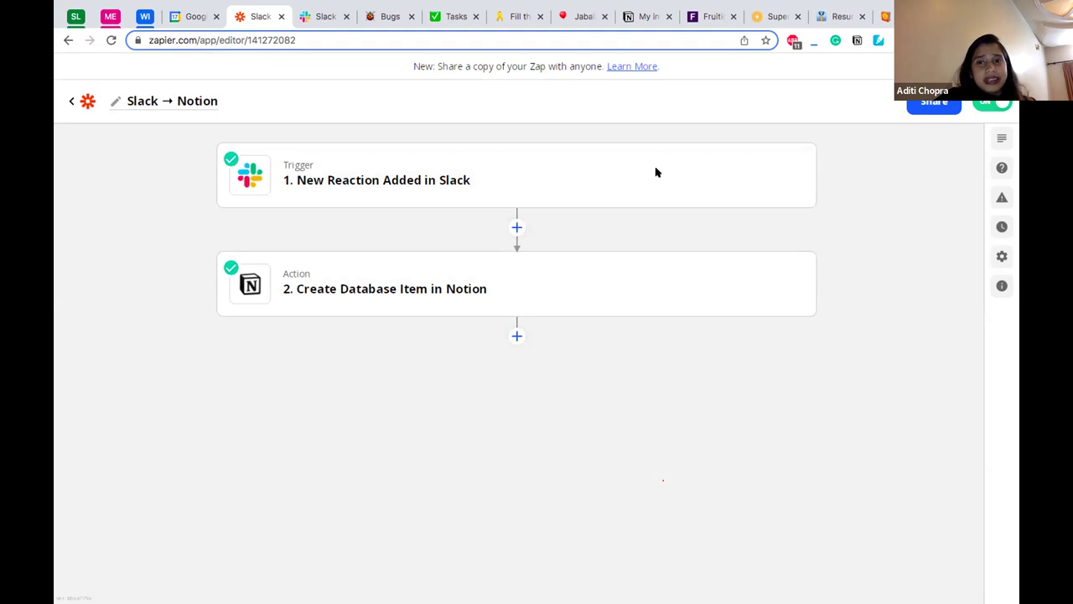
- Keep the Slack trigger event as New Reaction Added and continue to the account step
left_click(180, 101)
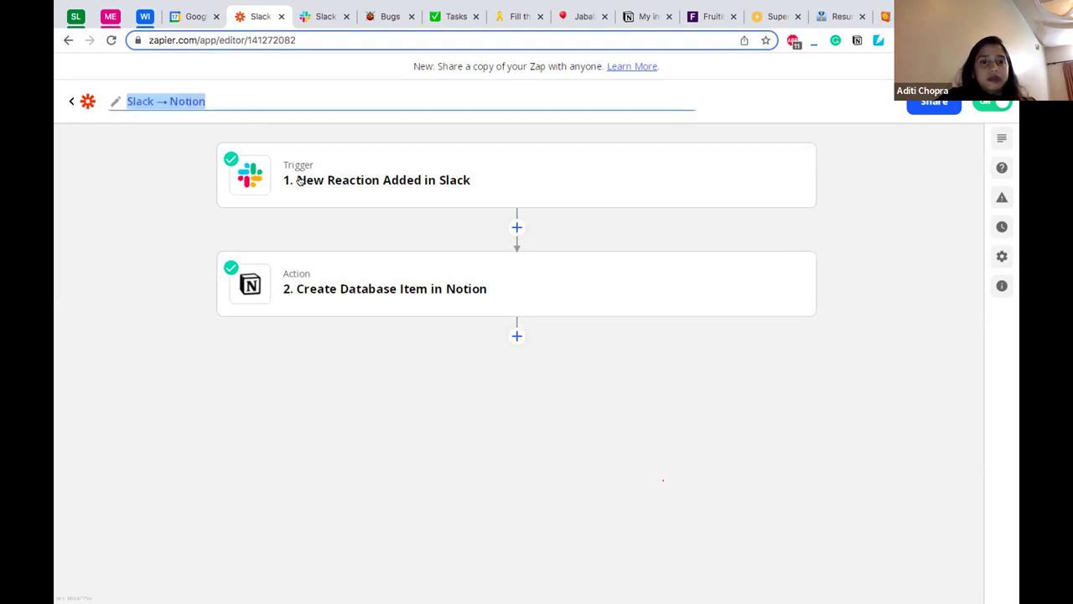
left_click(772, 181)
left_click(772, 180)
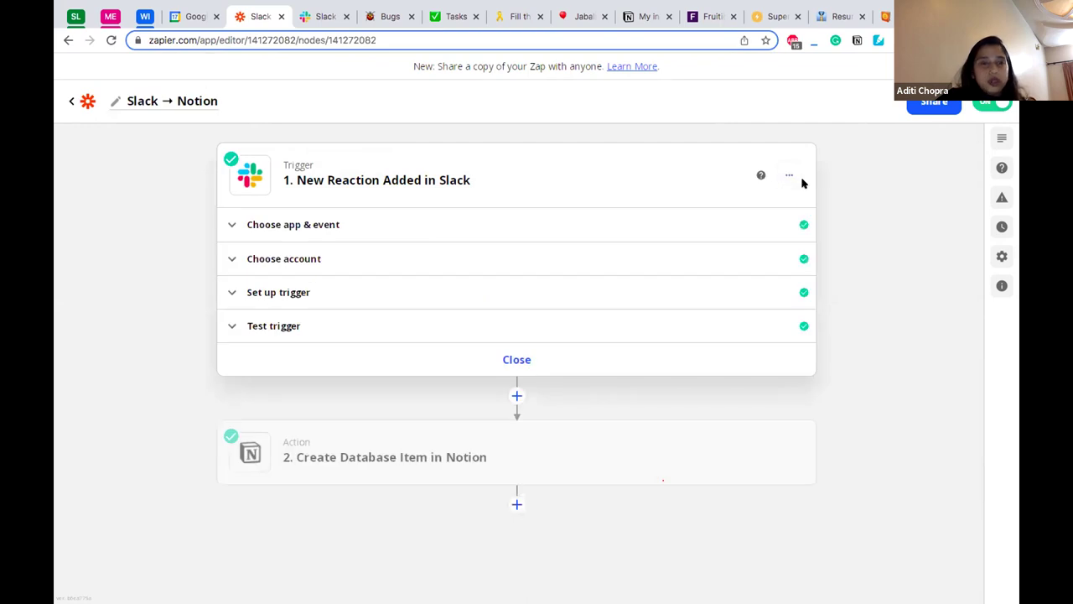
left_click(333, 223)
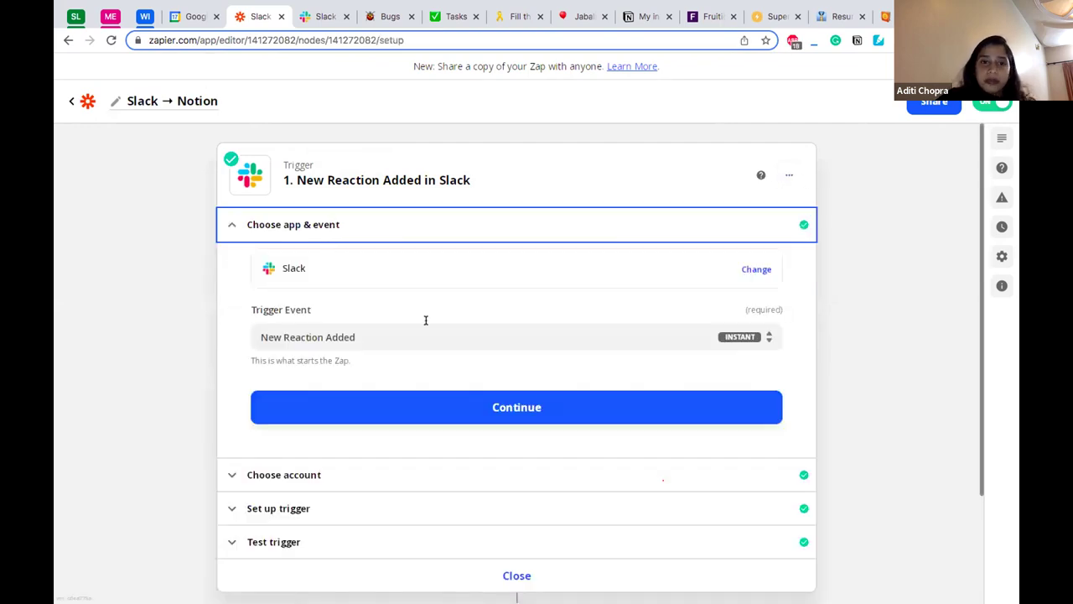
scroll(426, 320, "down", 1)
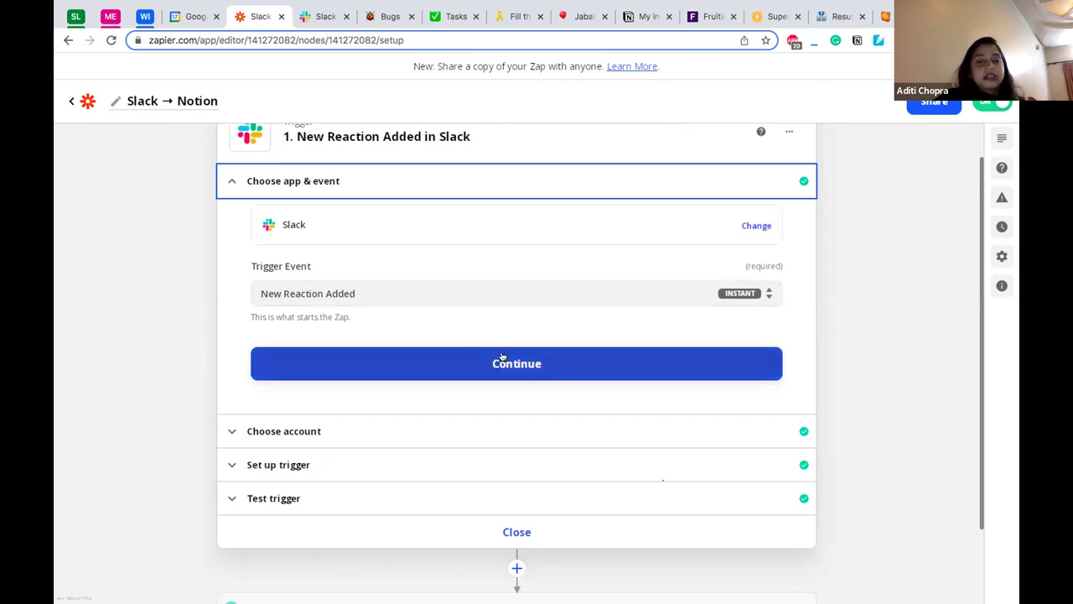
left_click(556, 294)
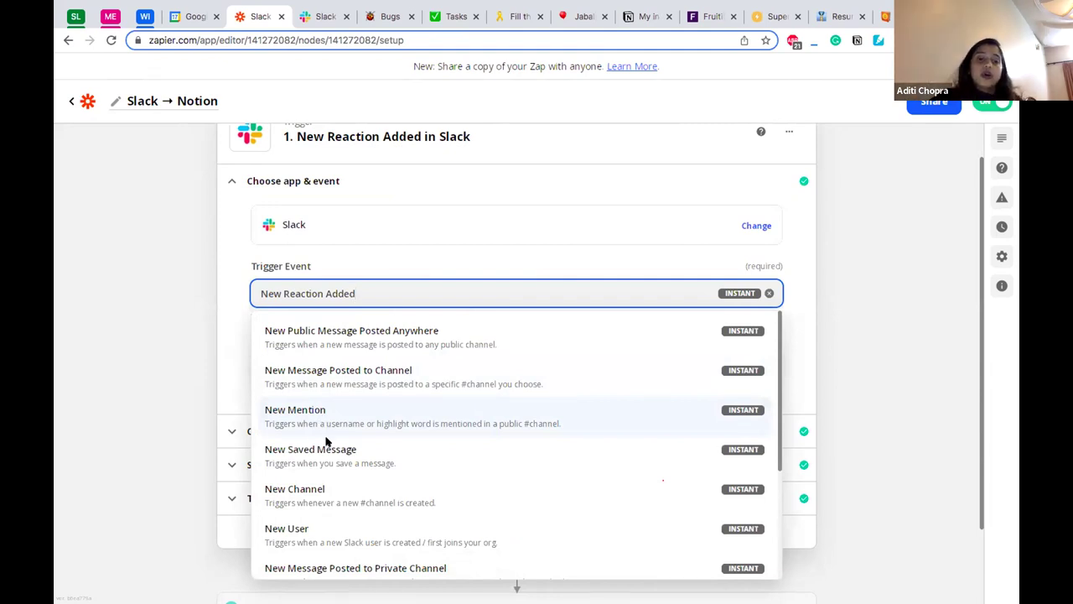
scroll(322, 488, "down", 1)
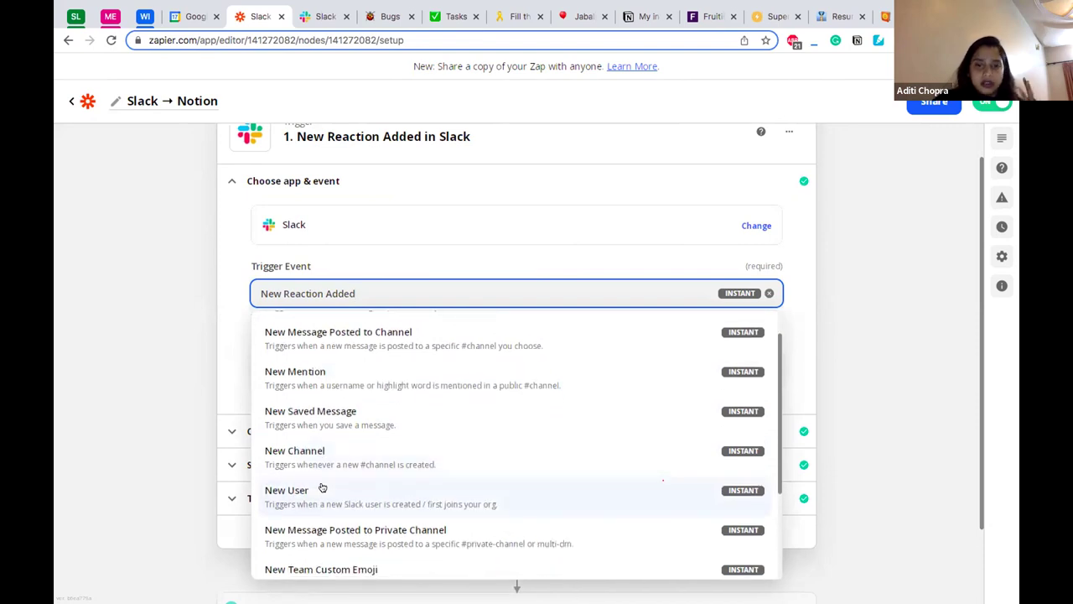
scroll(322, 488, "down", 3)
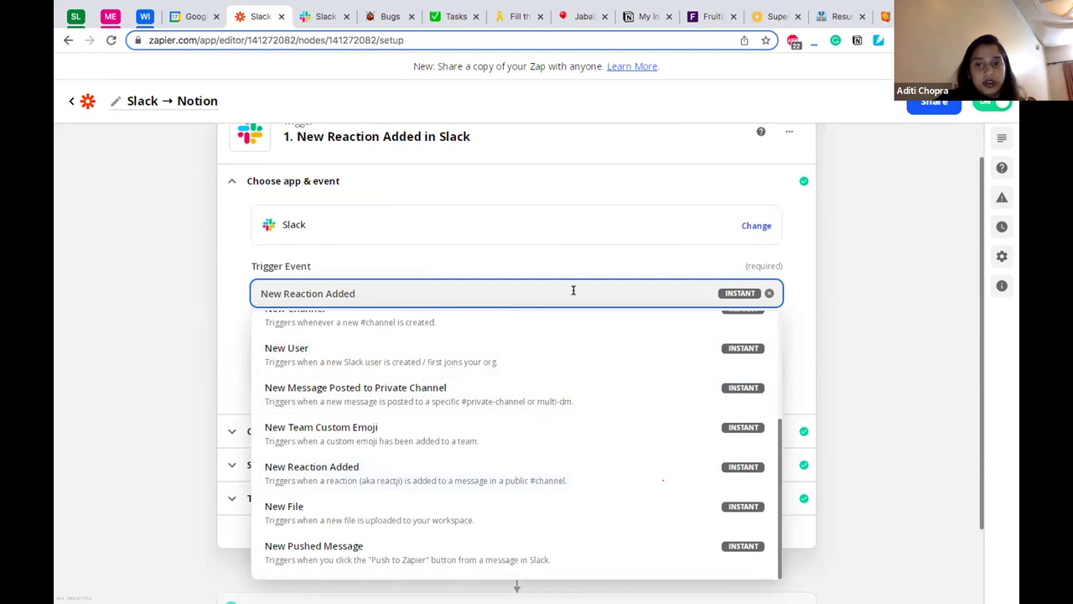
left_click(785, 326)
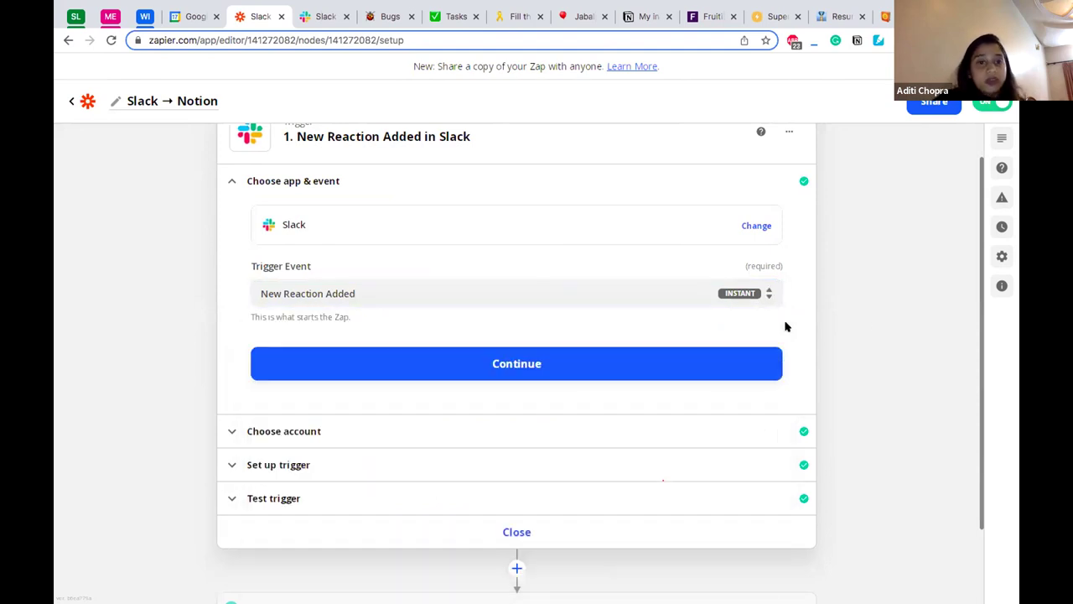
left_click(577, 355)
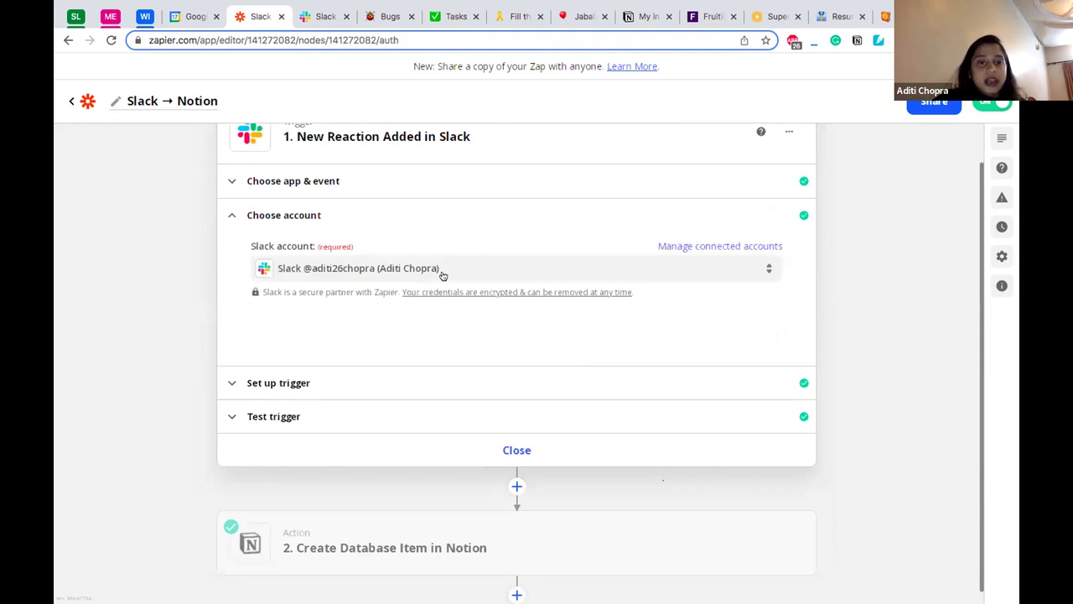
- Confirm the Slack trigger watches reactions in the general channel
left_click(509, 385)
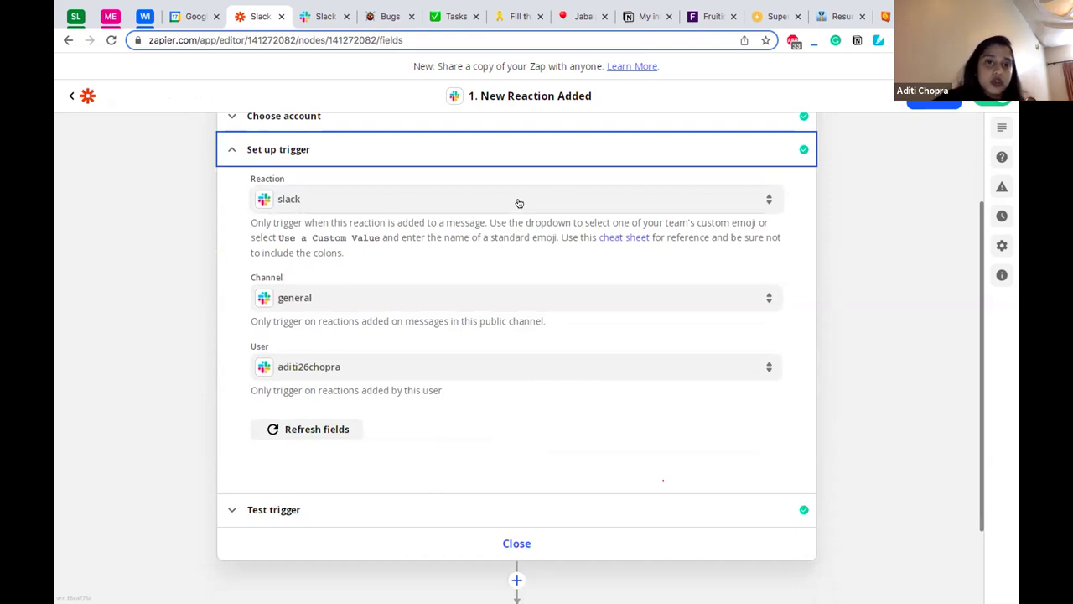
left_click(386, 300)
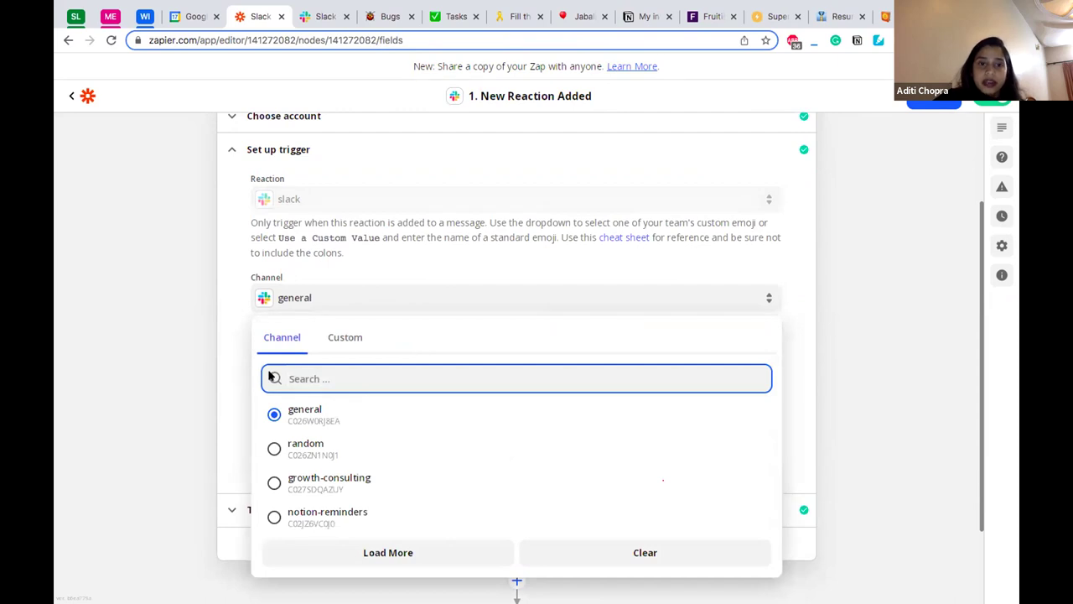
left_click(855, 363)
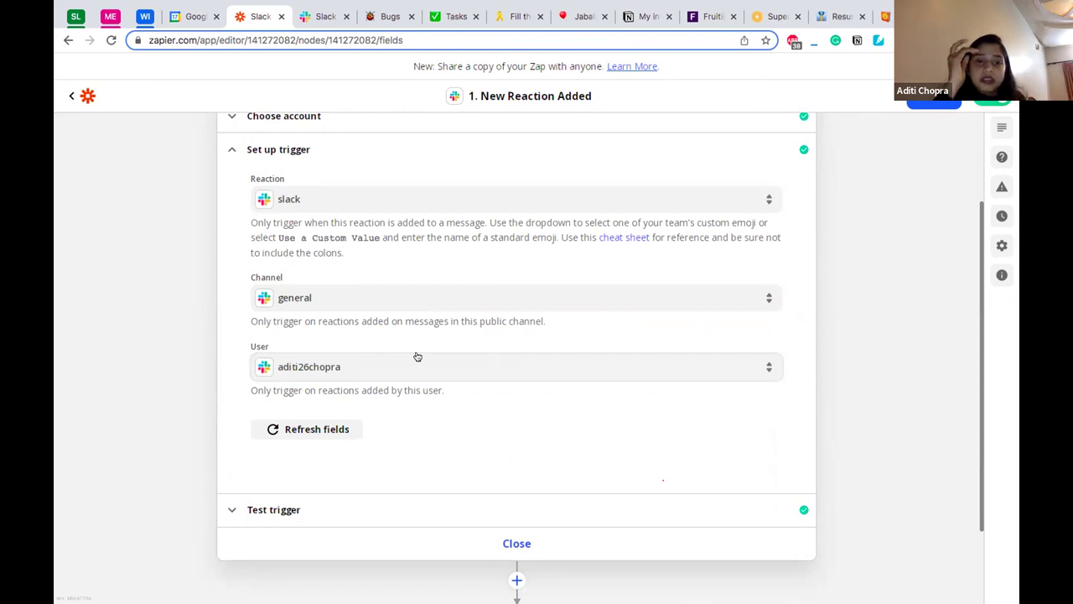
- Test the reaction trigger successfully and continue on to the Notion Create Database Item action
scroll(467, 427, "down", 1)
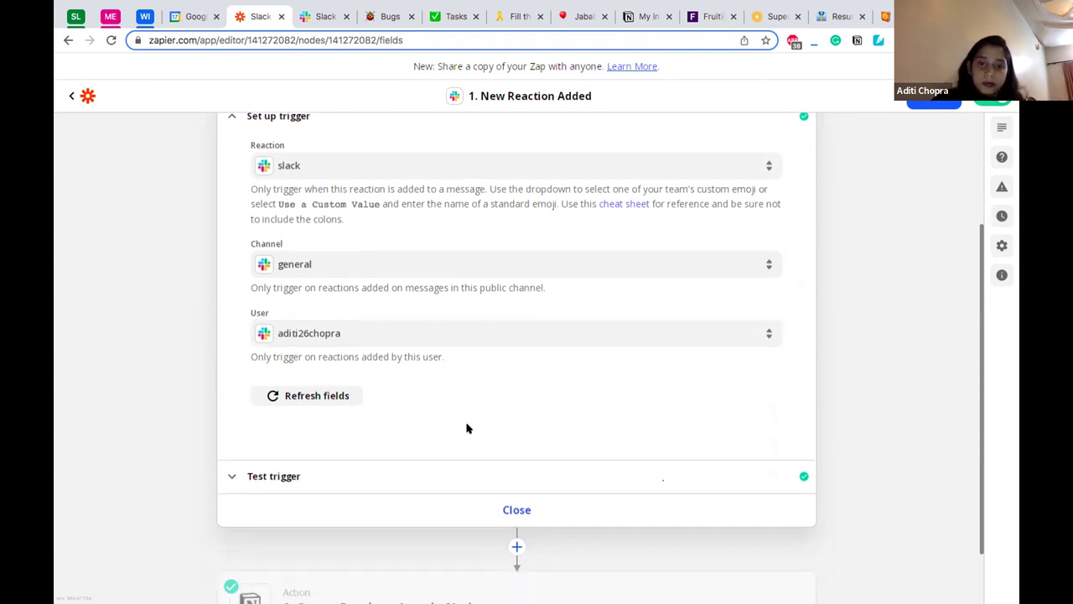
left_click(401, 453)
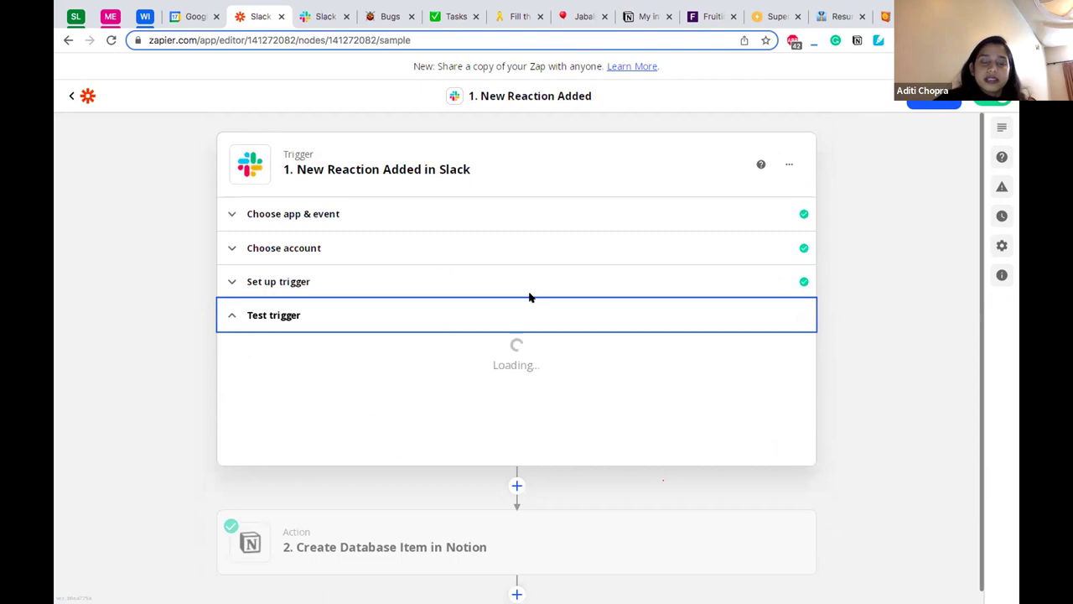
scroll(447, 431, "down", 1)
scroll(503, 503, "down", 4)
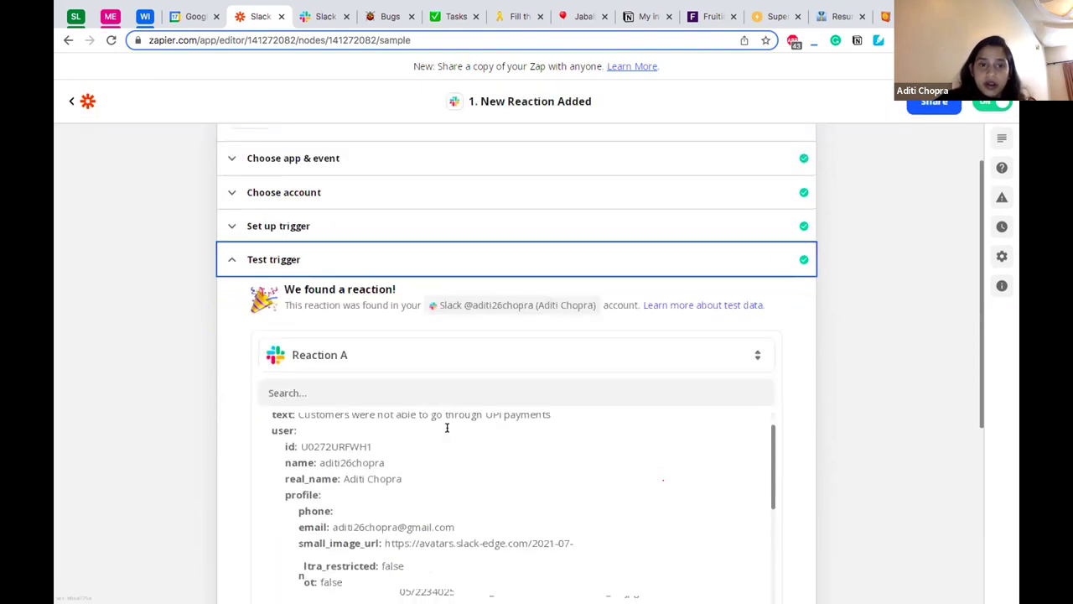
scroll(878, 409, "down", 4)
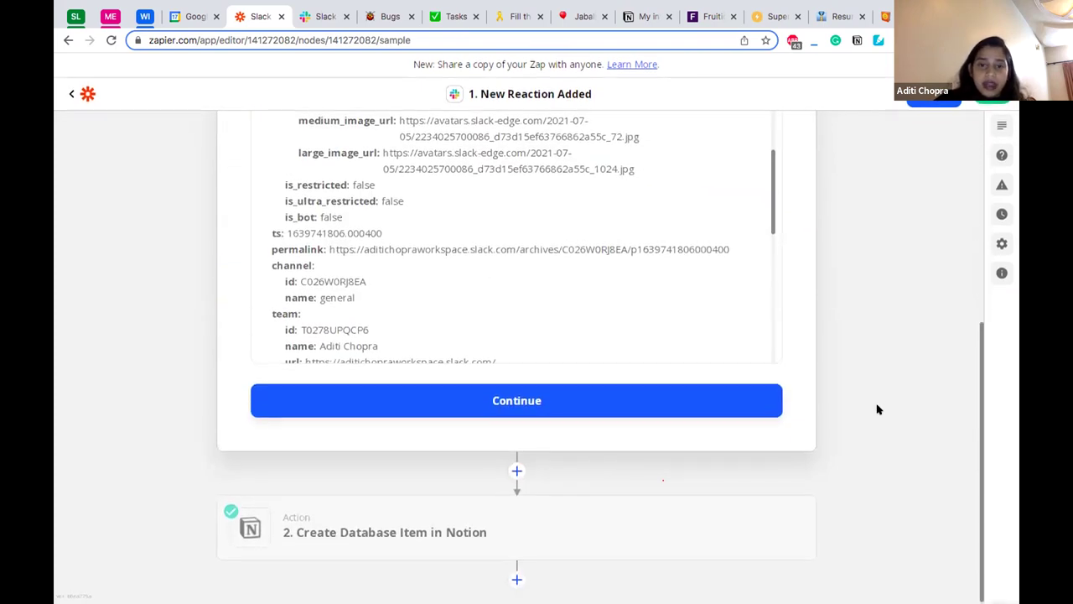
left_click(653, 400)
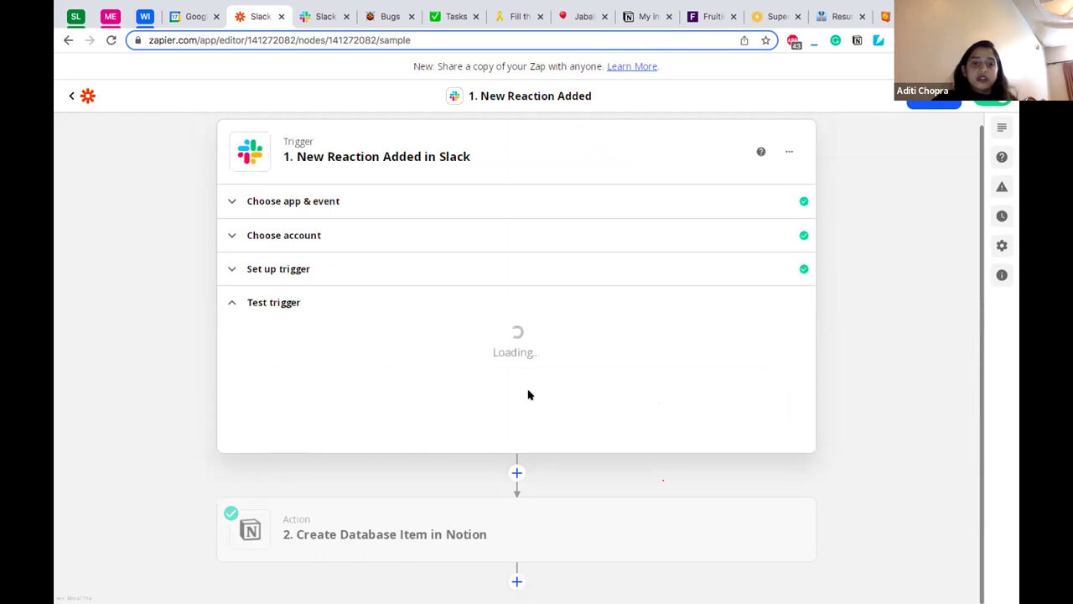
left_click(772, 283)
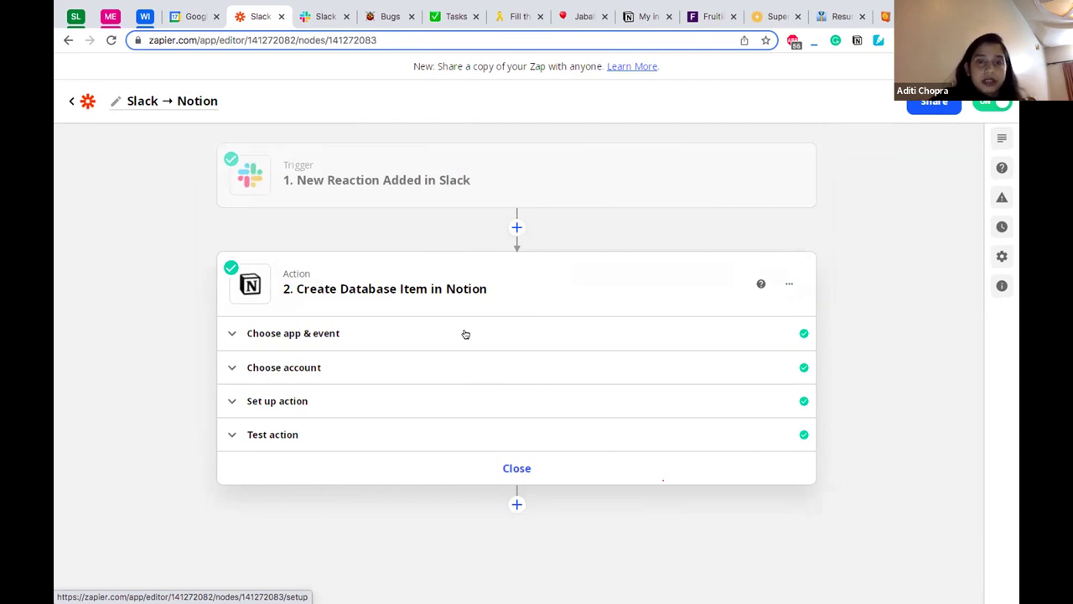
- Confirm the Create Database Item event and review the Slack text mapped into the Issues field
left_click(529, 320)
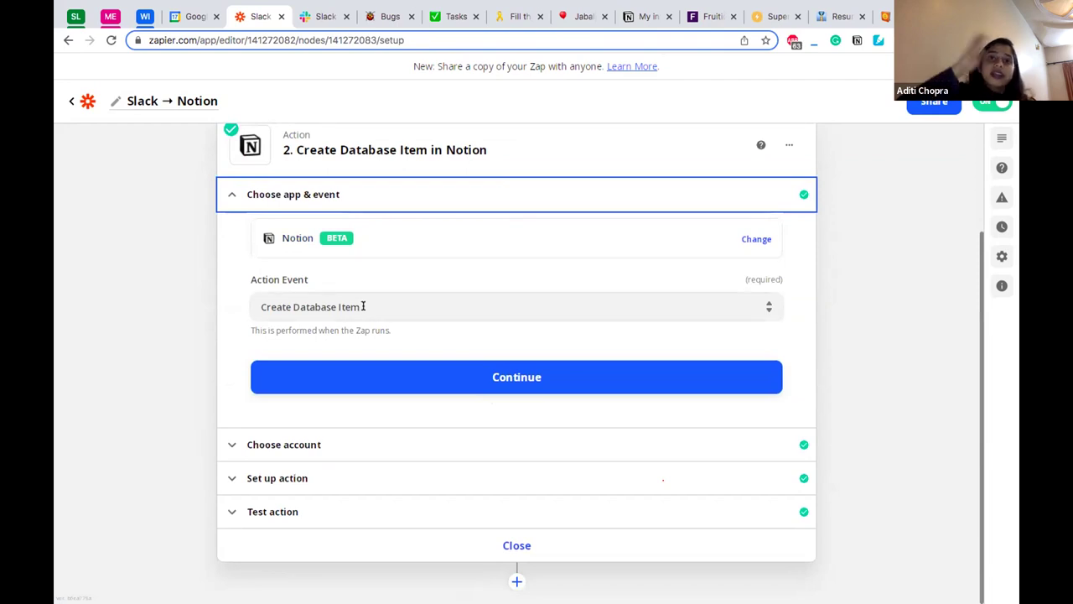
left_click(480, 388)
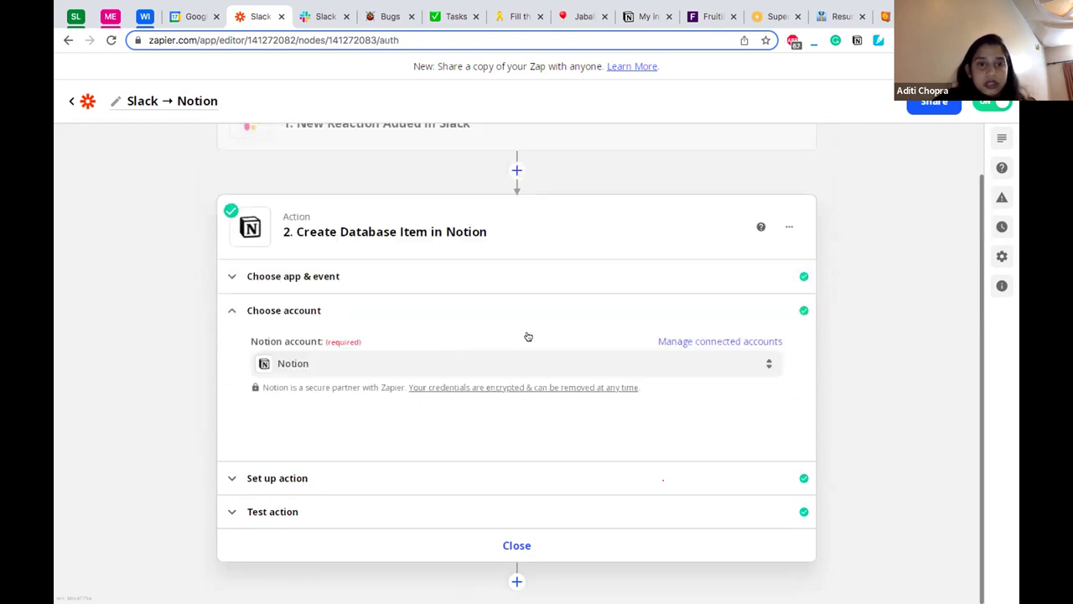
left_click(498, 477)
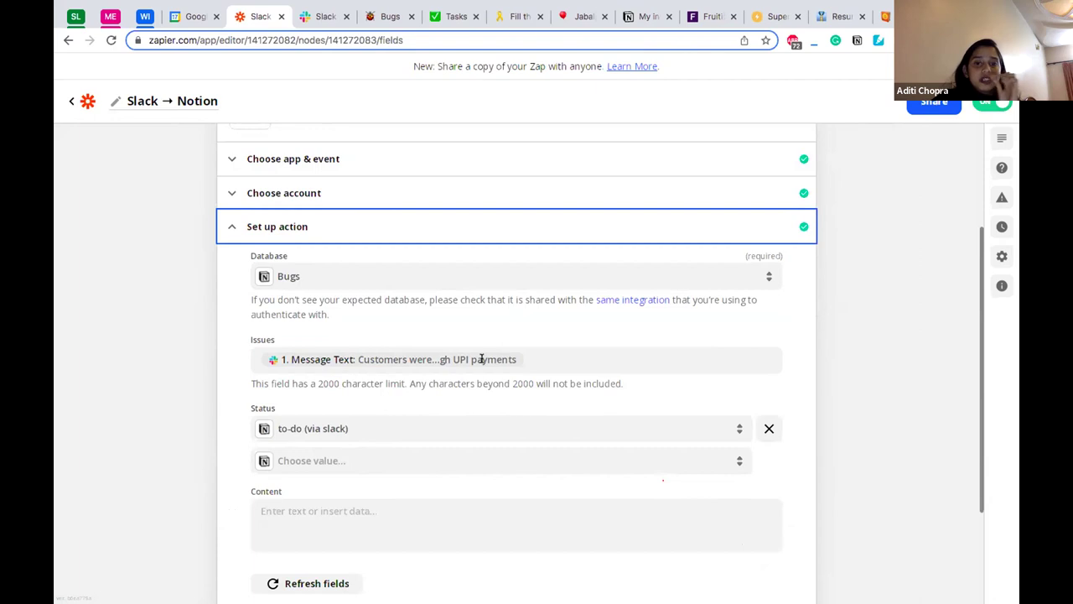
left_click(550, 360)
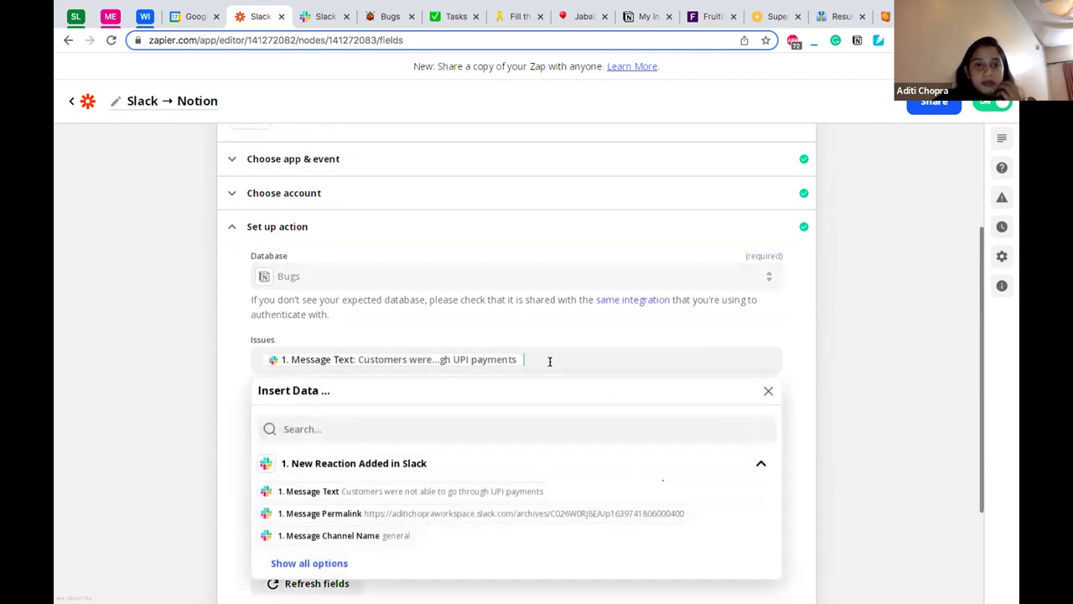
scroll(431, 478, "down", 1)
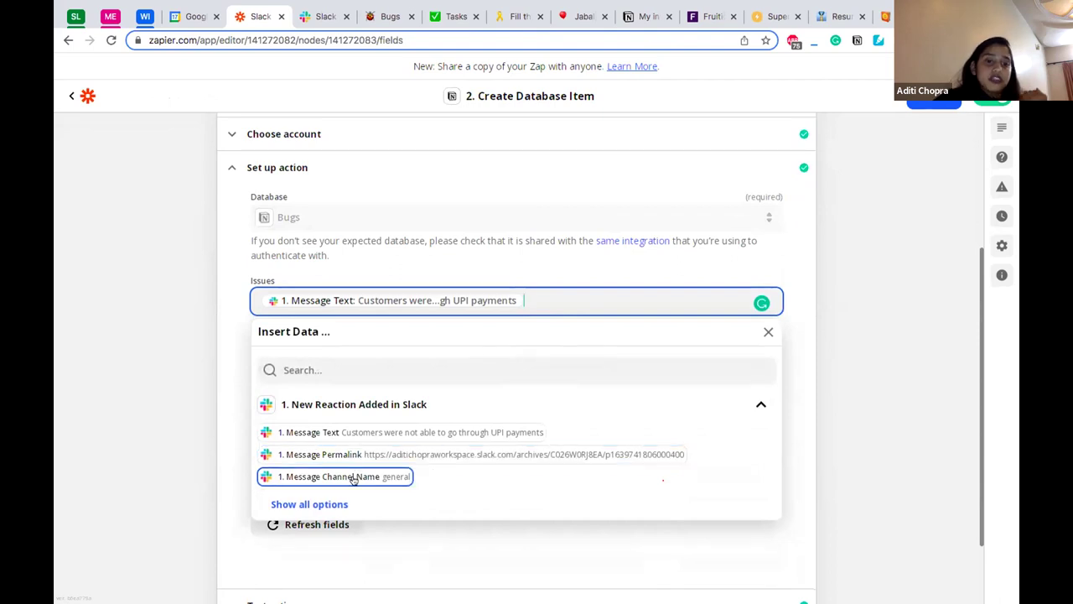
left_click(788, 370)
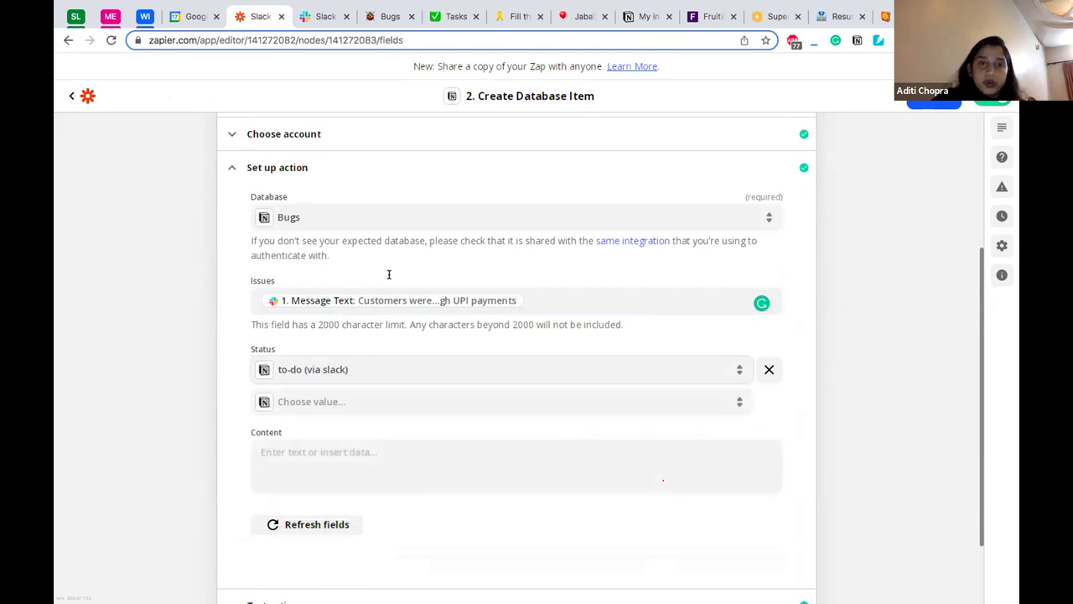
- Cross-check the Bugs status options in Notion, then close the action editor to view the zap
left_click(382, 24)
left_click(476, 277)
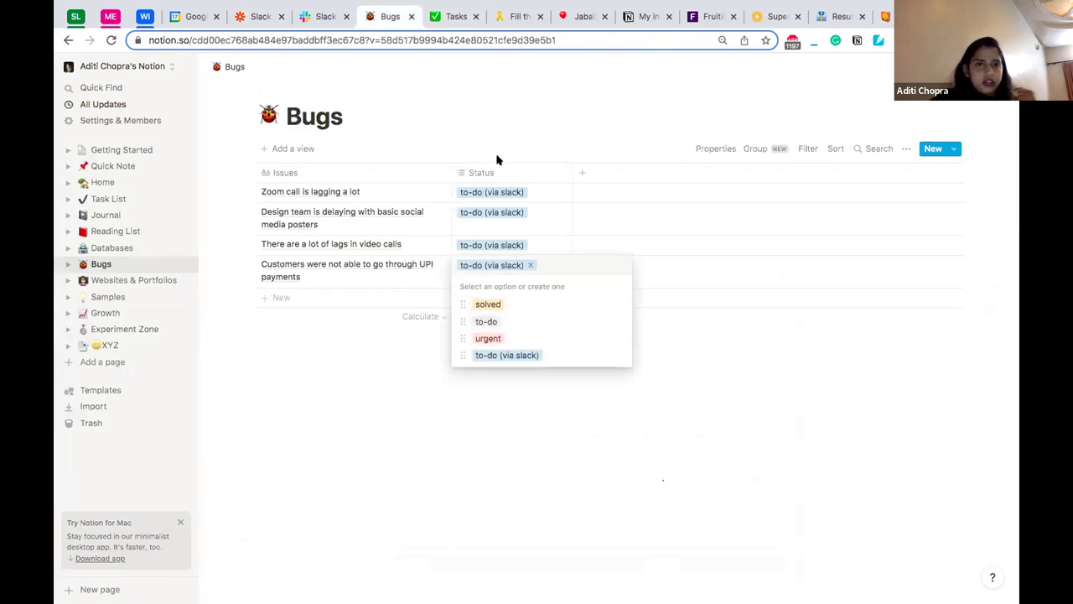
left_click(327, 16)
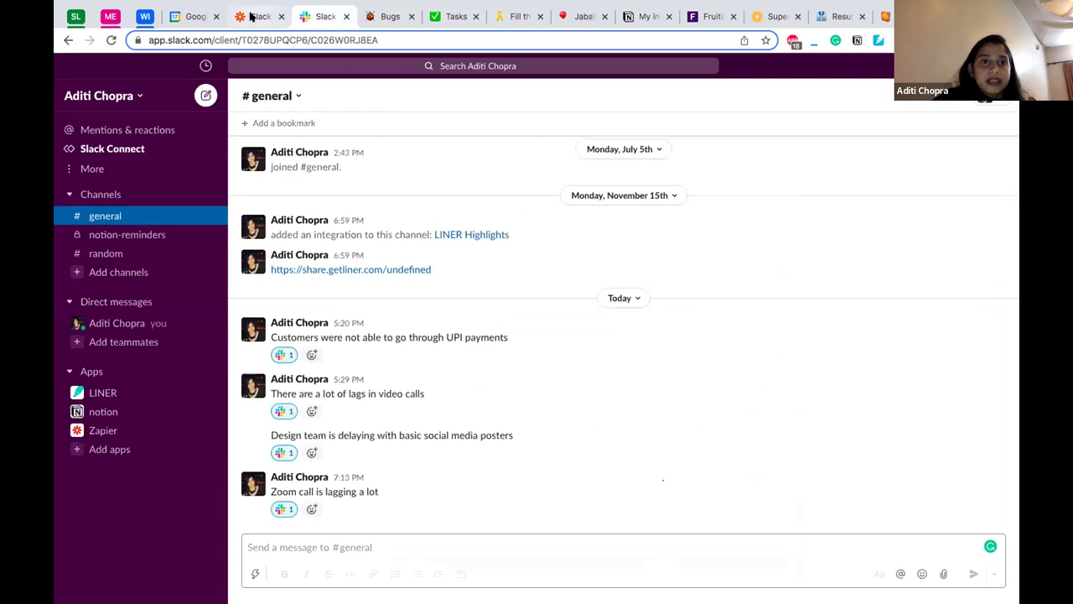
left_click(255, 17)
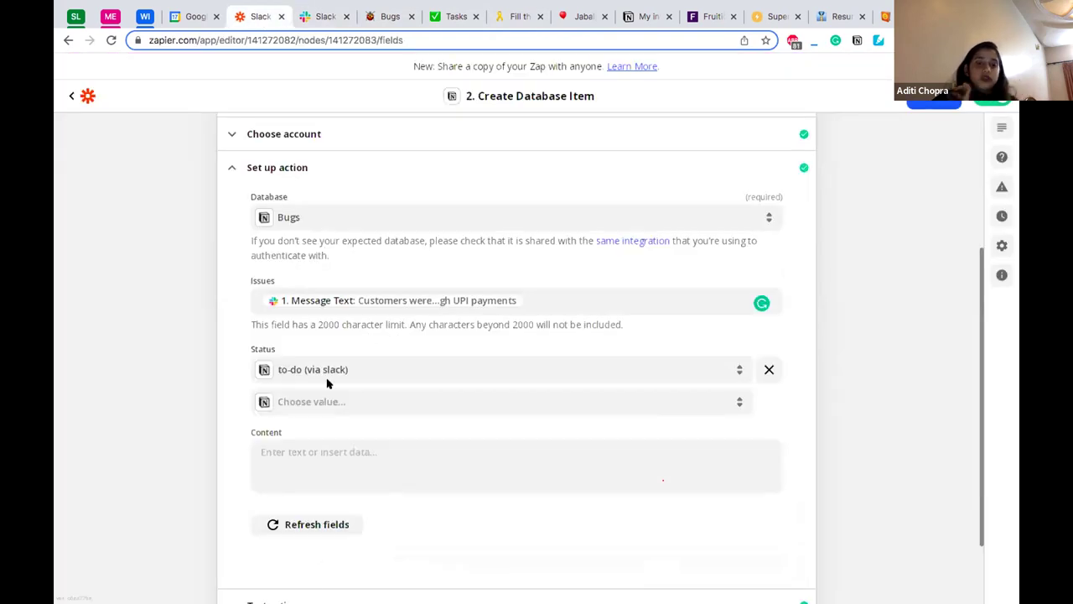
scroll(363, 467, "down", 1)
scroll(363, 467, "down", 1)
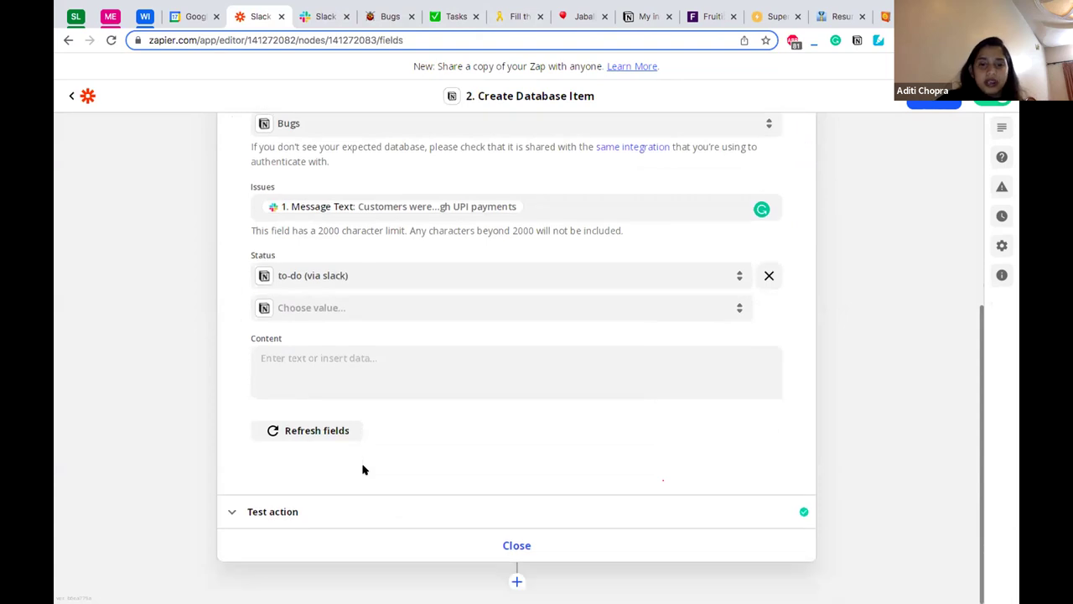
left_click(514, 542)
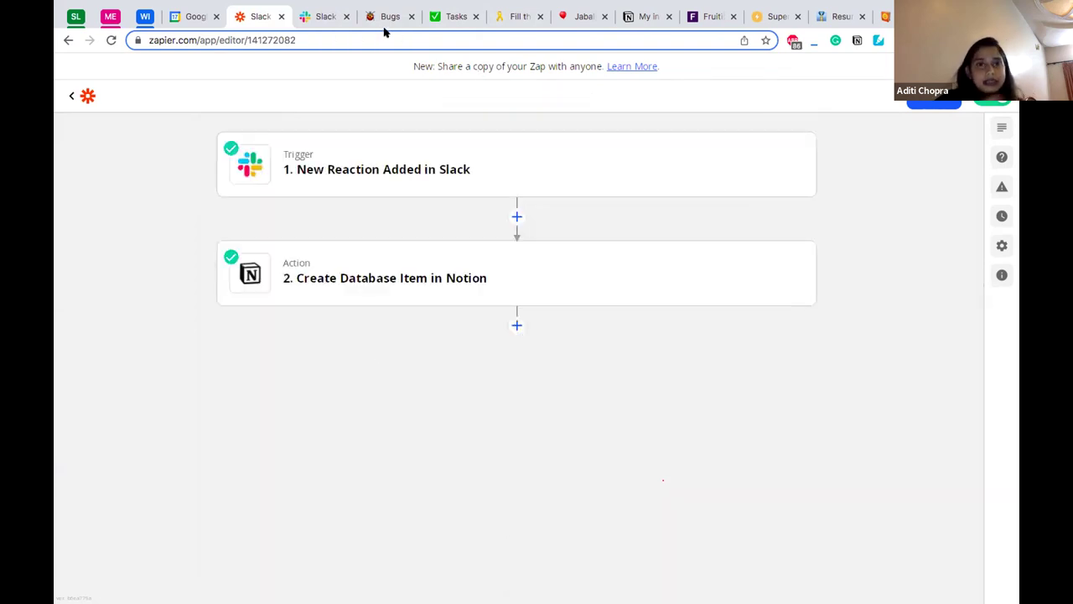
- Post the test message XYZ in #general and delete the accidental reminder set on it
left_click(318, 17)
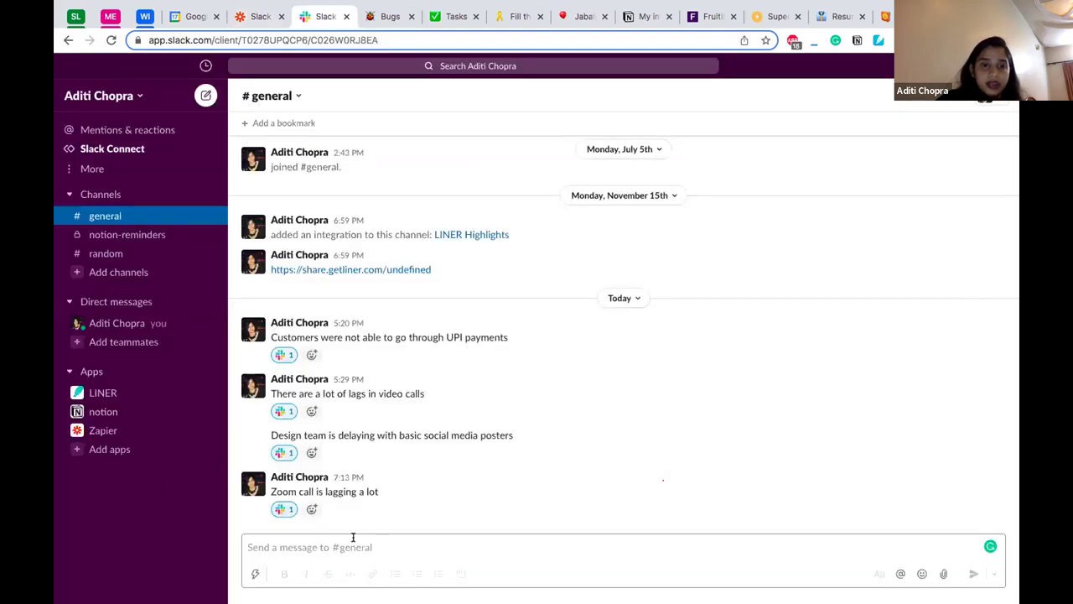
type("XYZ")
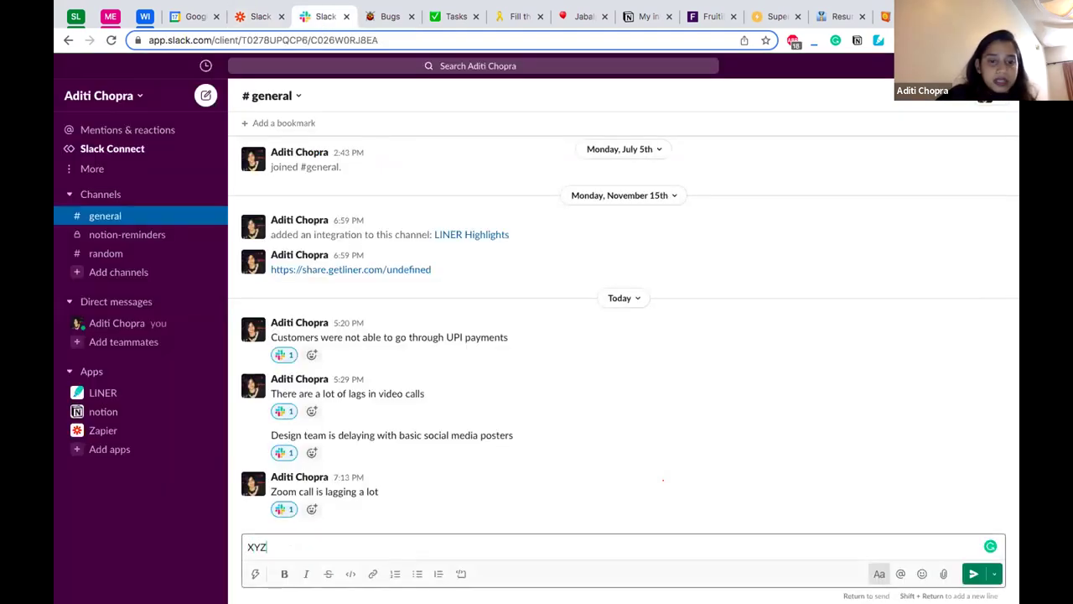
key("Return")
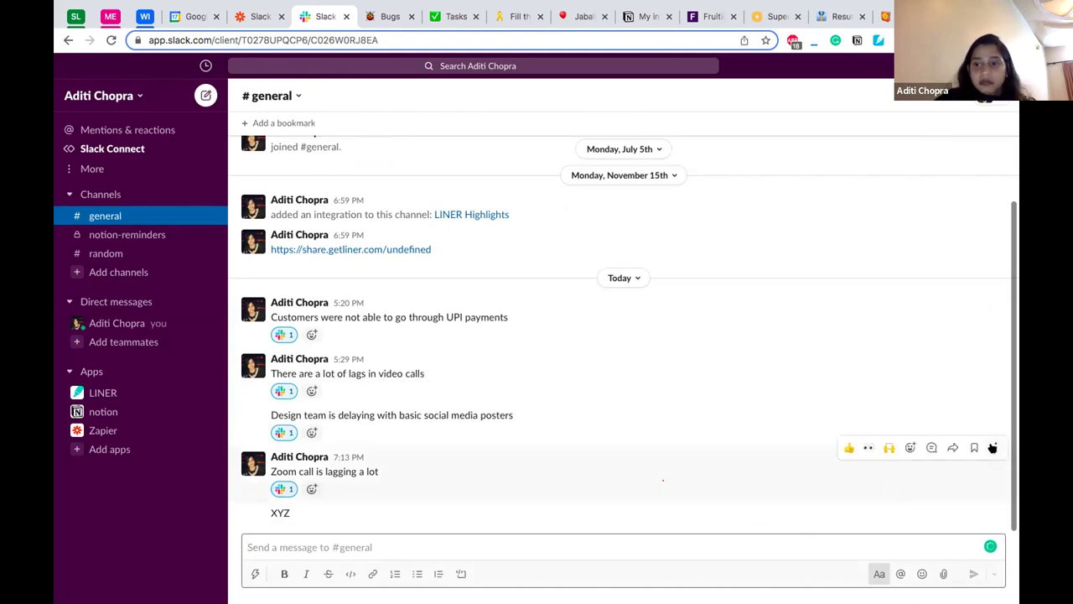
left_click(993, 446)
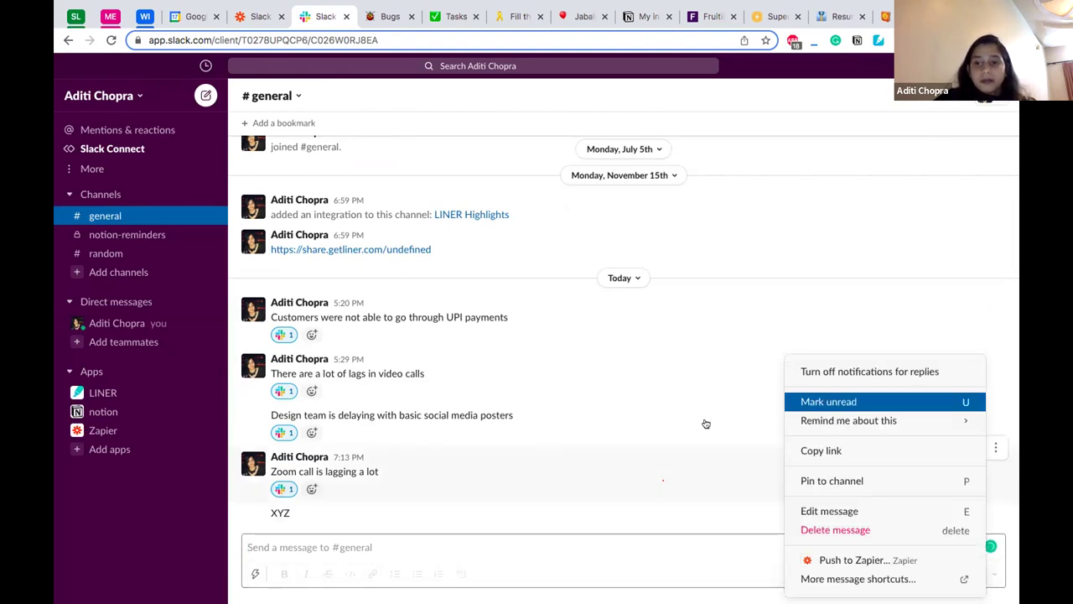
left_click(685, 386)
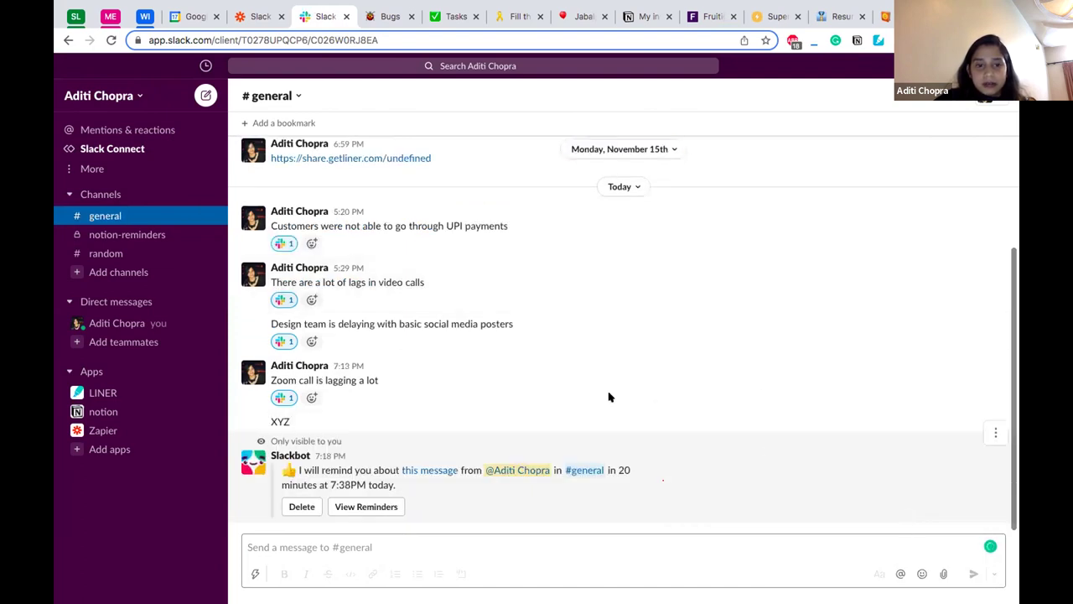
left_click(301, 507)
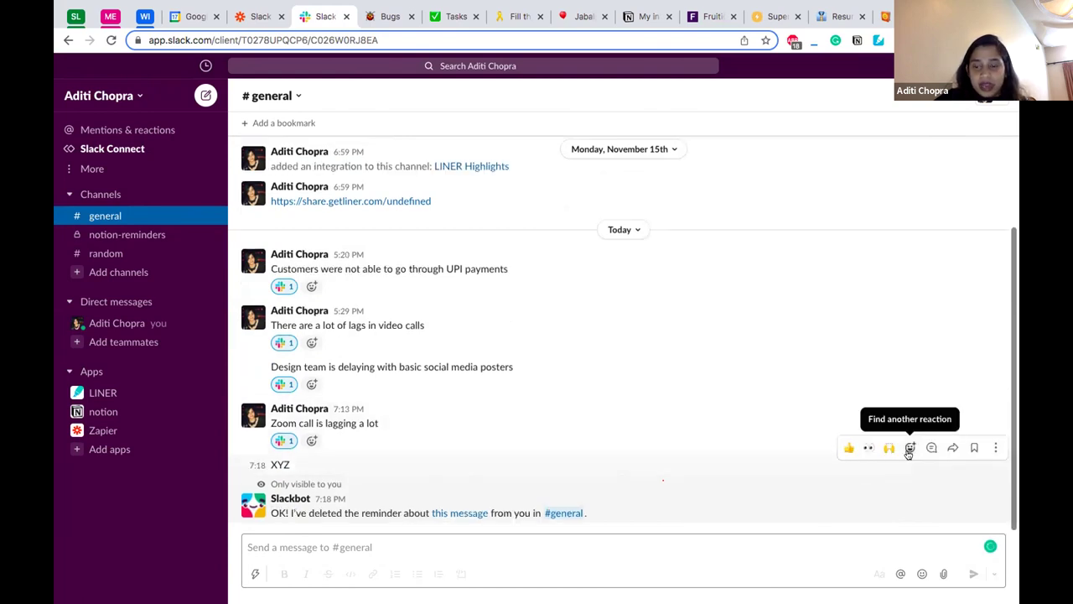
- React to the XYZ message with the :slack: emoji
left_click(910, 449)
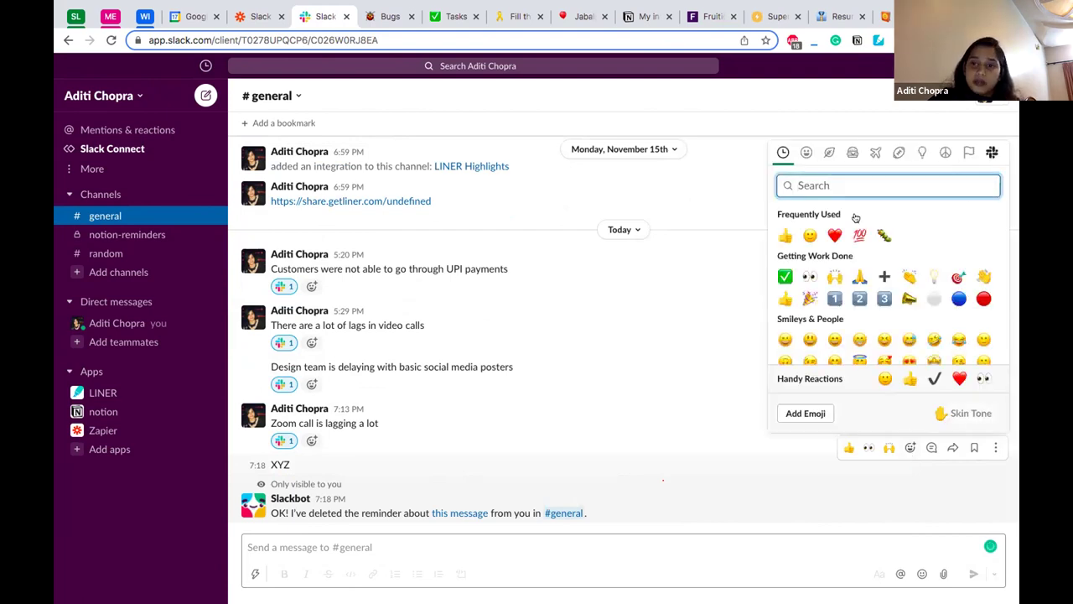
scroll(775, 322, "down", 20)
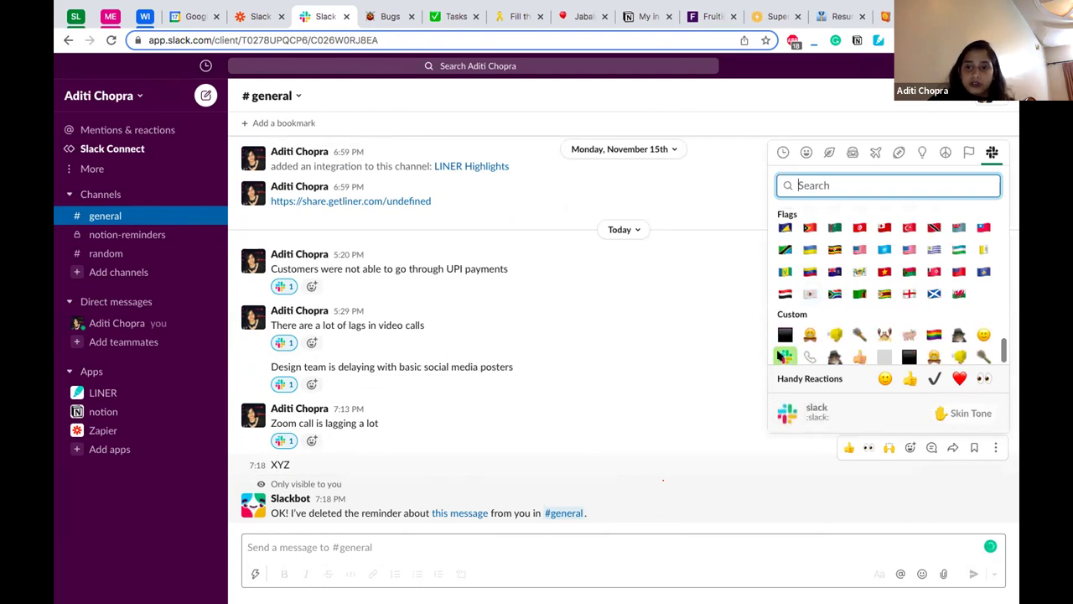
left_click(783, 356)
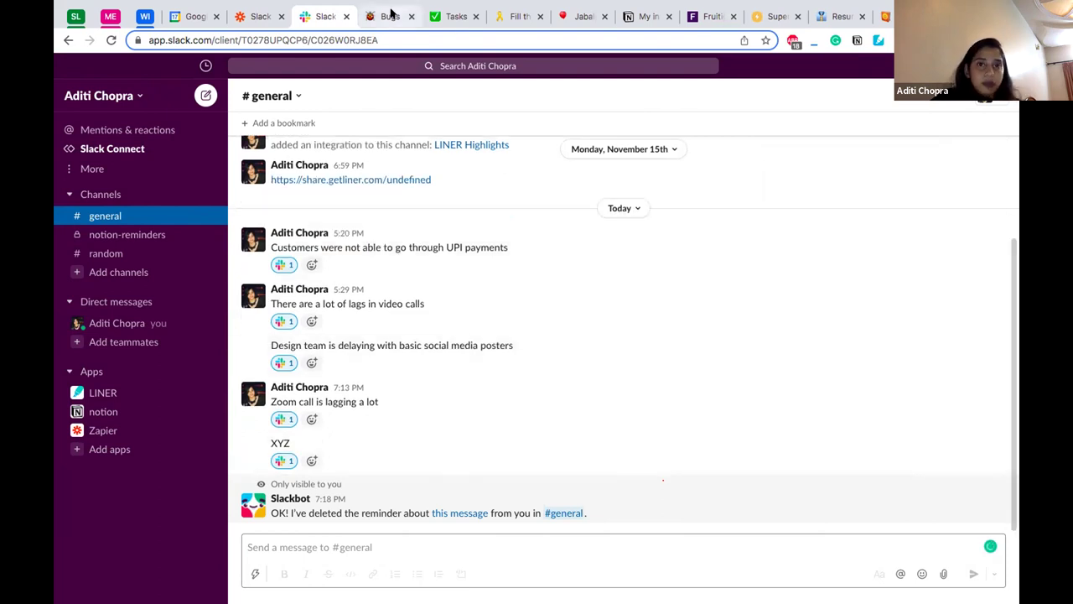
left_click(391, 16)
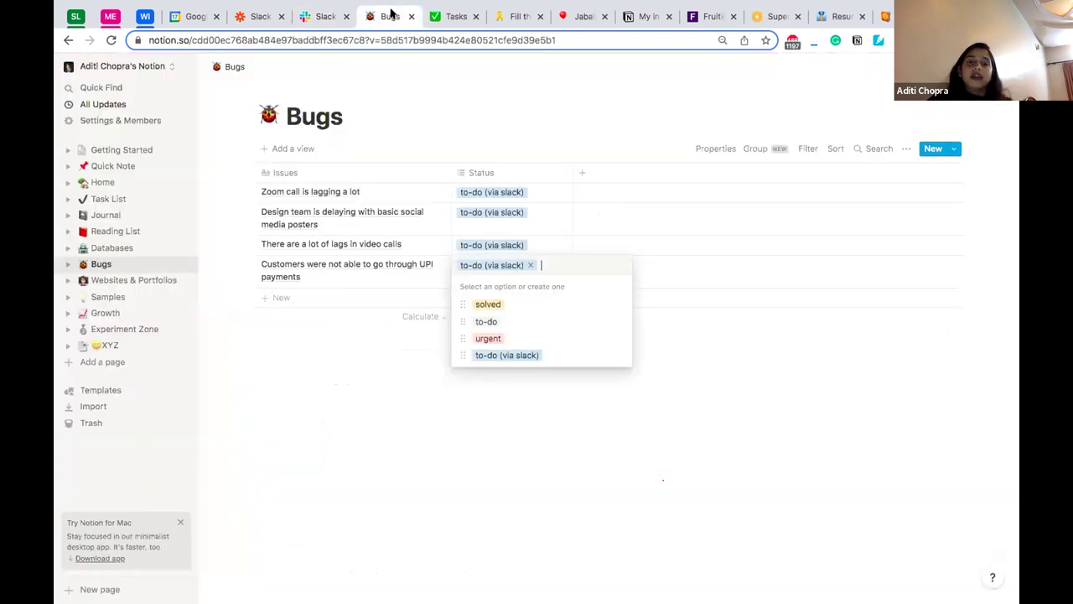
- Dismiss the Status list, check the new XYZ to-do (via slack) bug, then open Websites & Portfolios
left_click(391, 416)
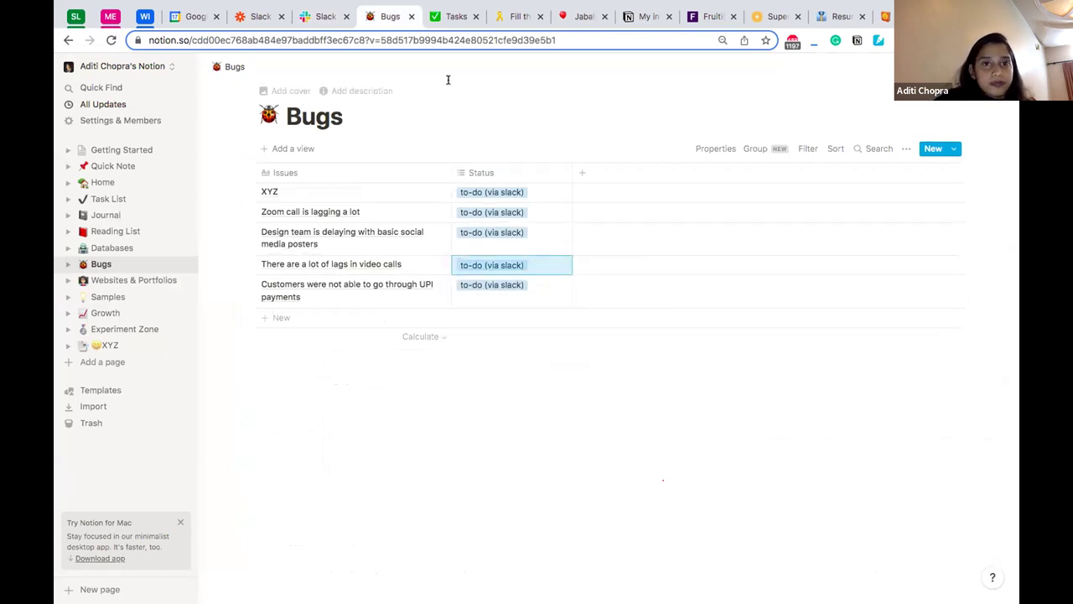
left_click(114, 279)
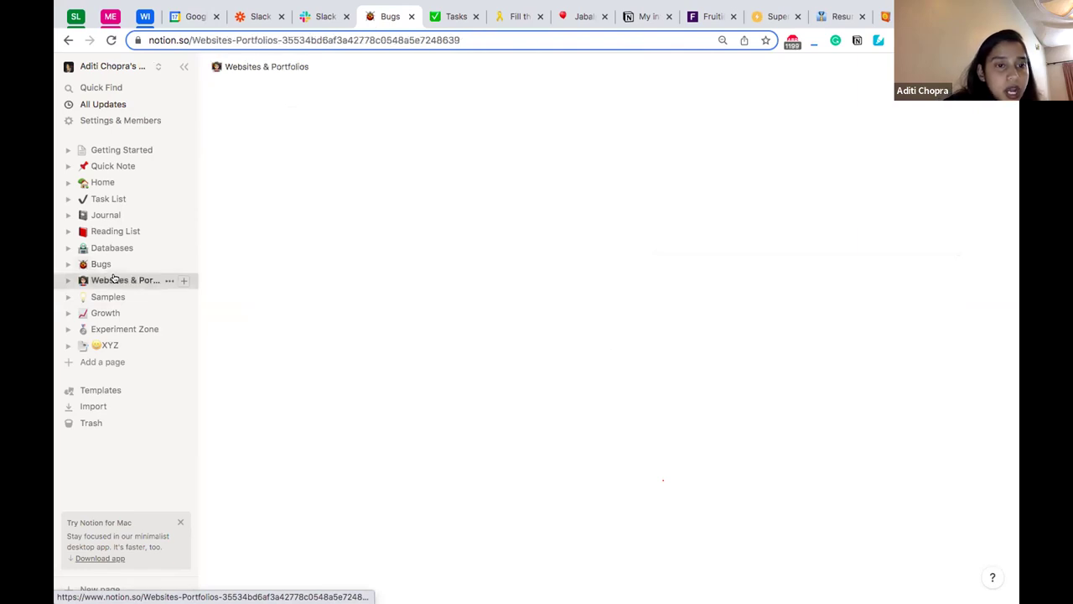
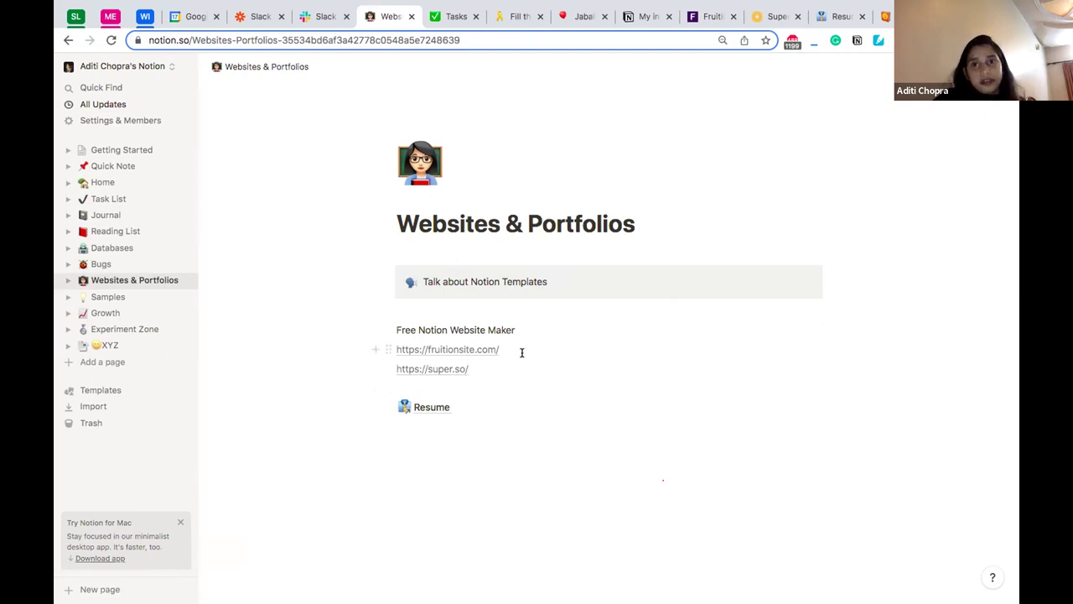
- Switch to the Fruition setup guide site and scroll through its content
left_click(708, 20)
scroll(738, 204, "up", 15)
scroll(646, 447, "down", 1)
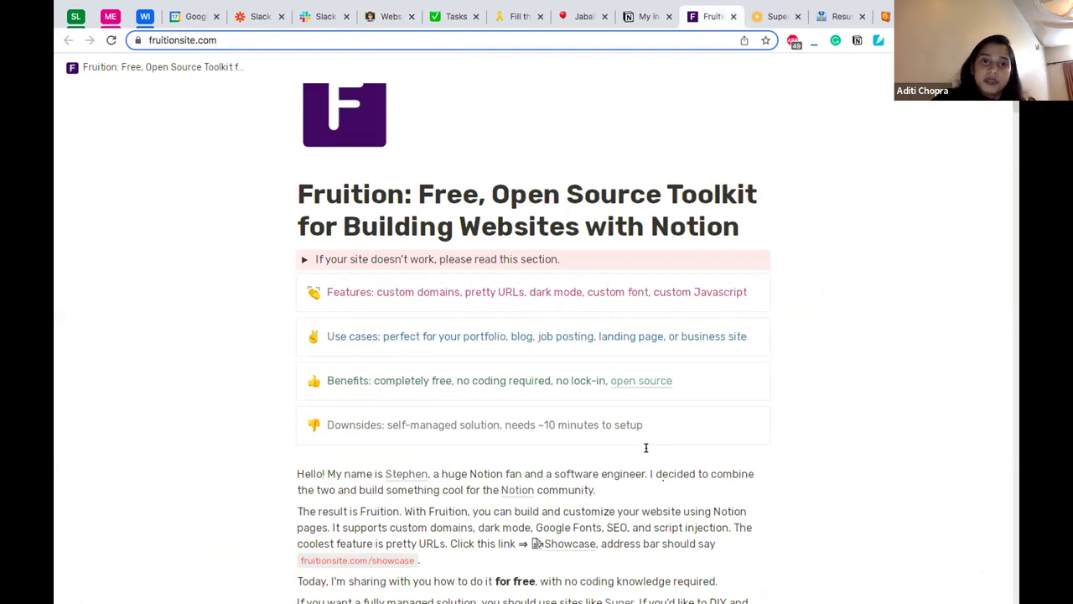
scroll(646, 448, "down", 1)
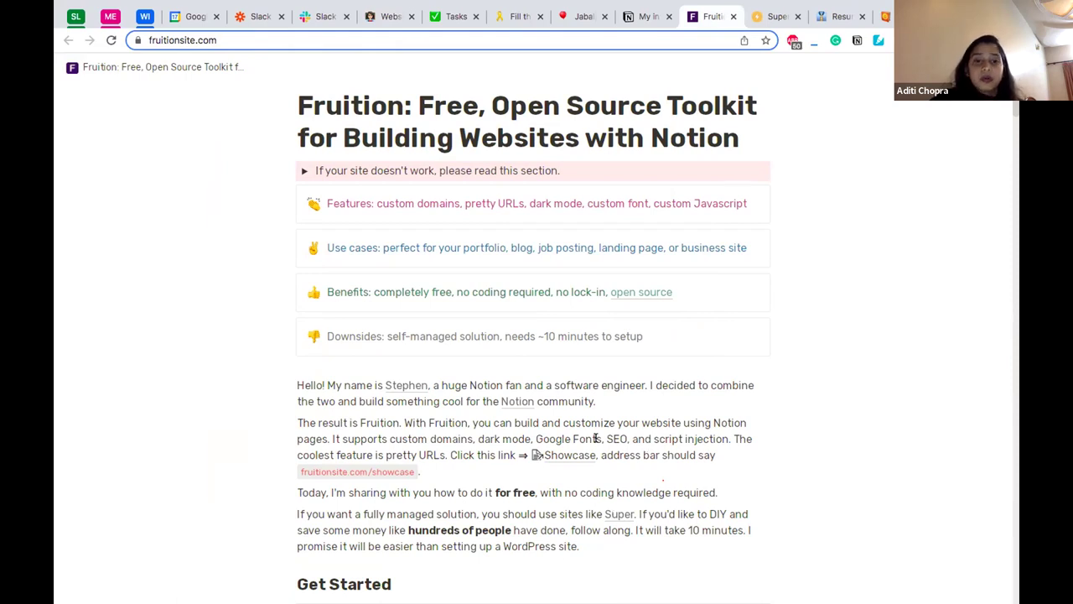
scroll(595, 437, "down", 3)
scroll(595, 437, "down", 10)
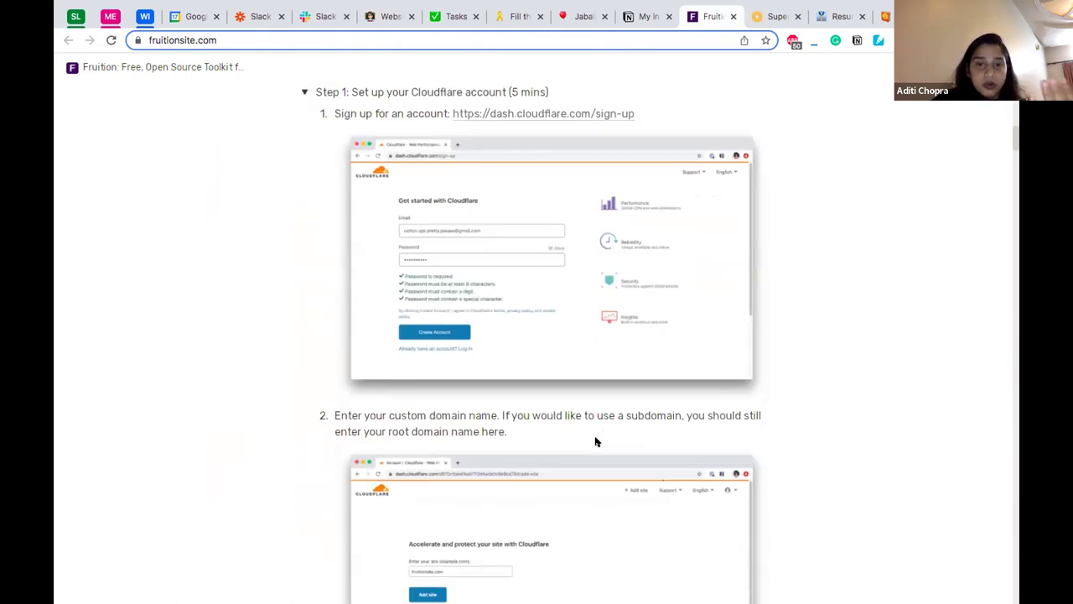
scroll(596, 442, "down", 7)
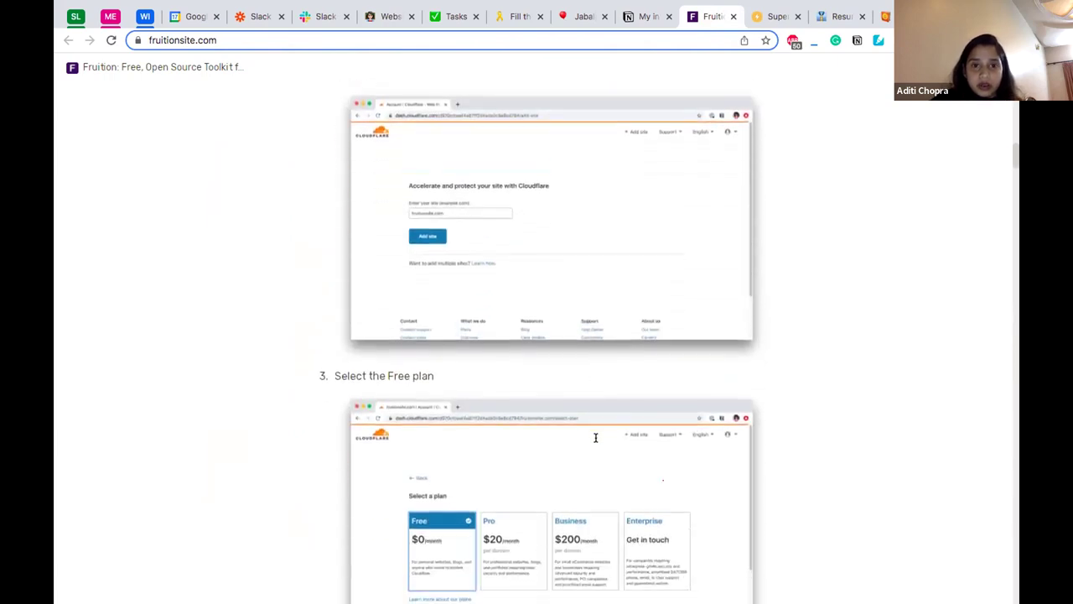
scroll(596, 436, "down", 9)
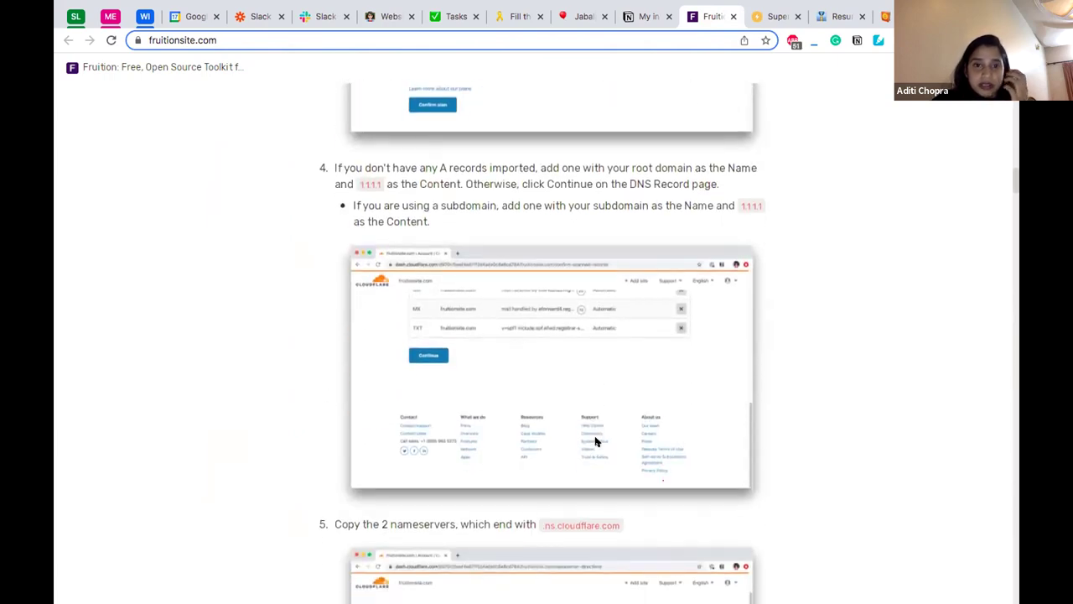
scroll(597, 441, "down", 9)
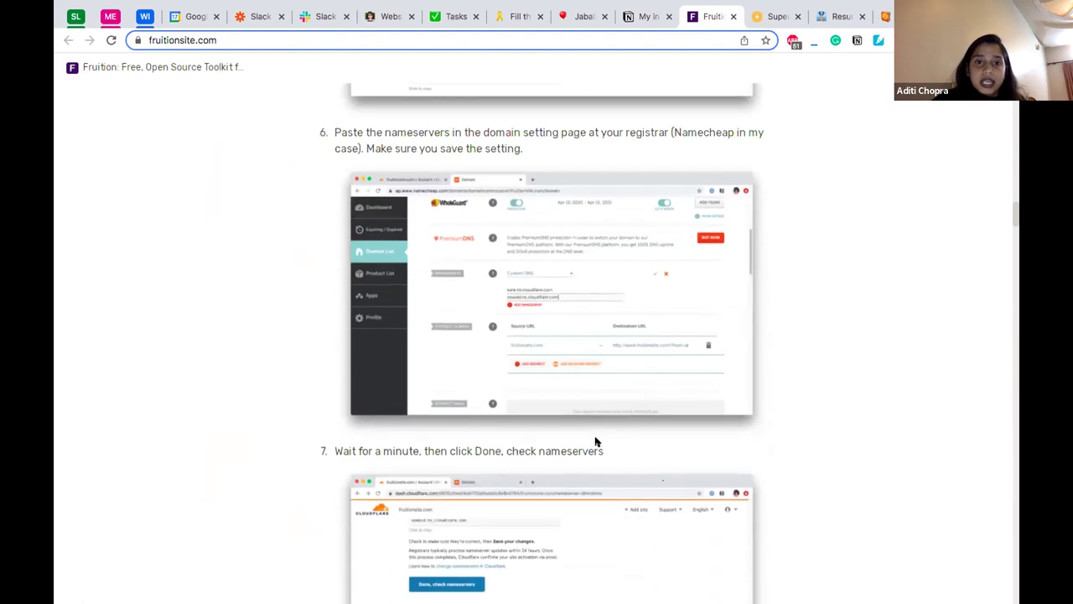
scroll(596, 436, "down", 7)
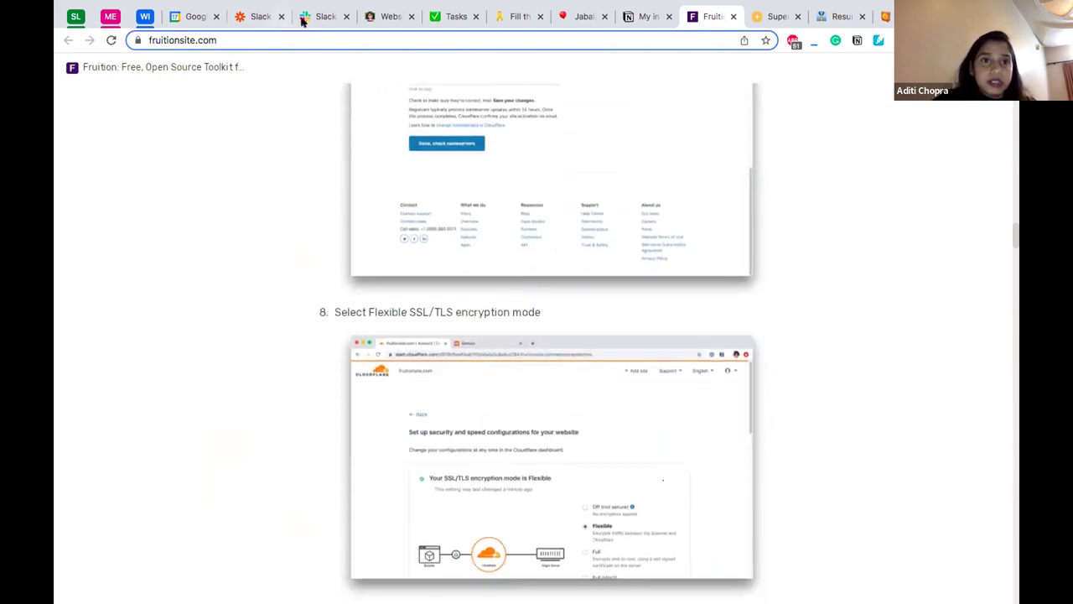
- Return to the Websites & Portfolios page and check its style and export options
left_click(366, 18)
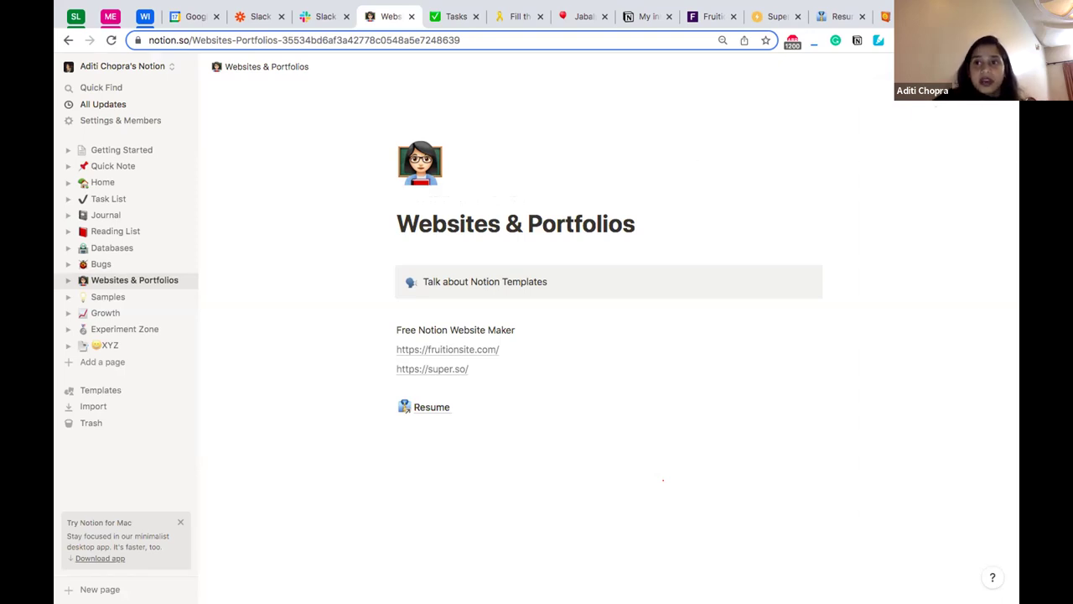
left_click(1002, 66)
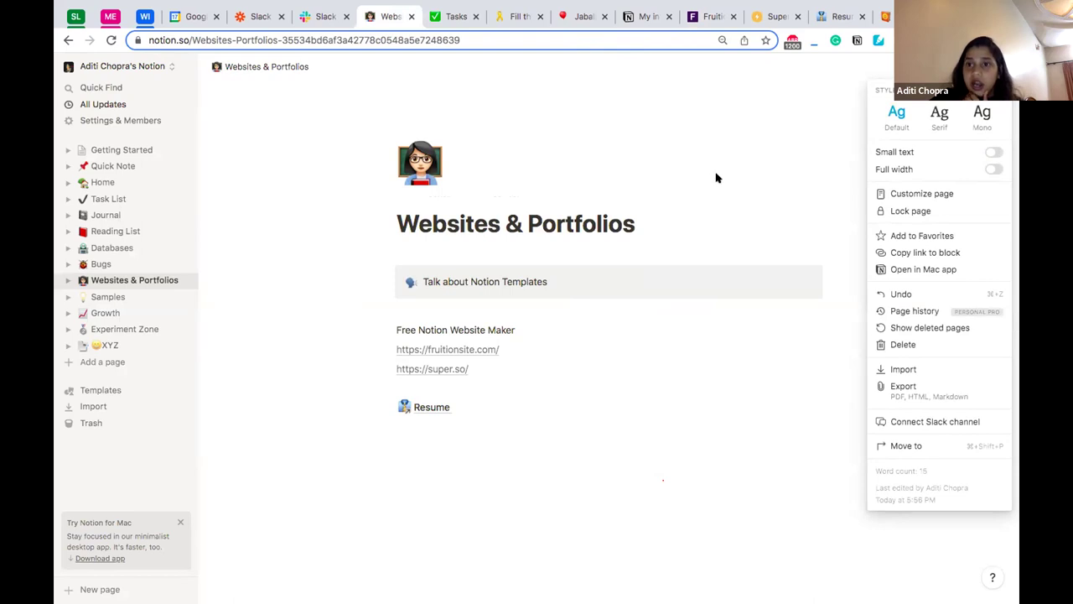
left_click(108, 387)
- Browse the Notion template gallery, then close the Resume template preview
left_click(105, 387)
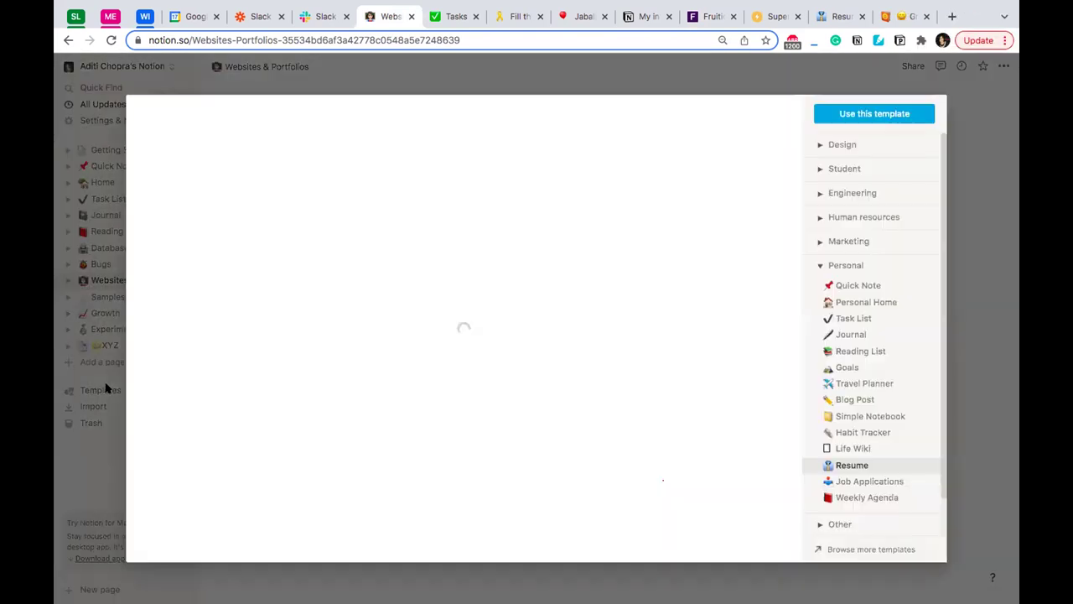
scroll(888, 302, "down", 1)
scroll(887, 302, "down", 1)
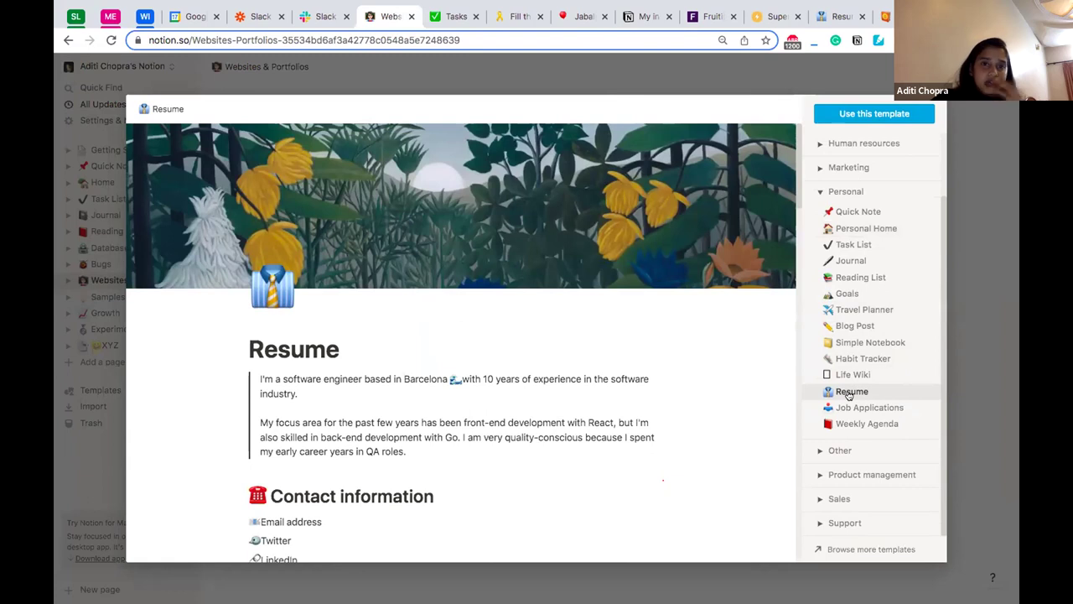
scroll(671, 364, "down", 6)
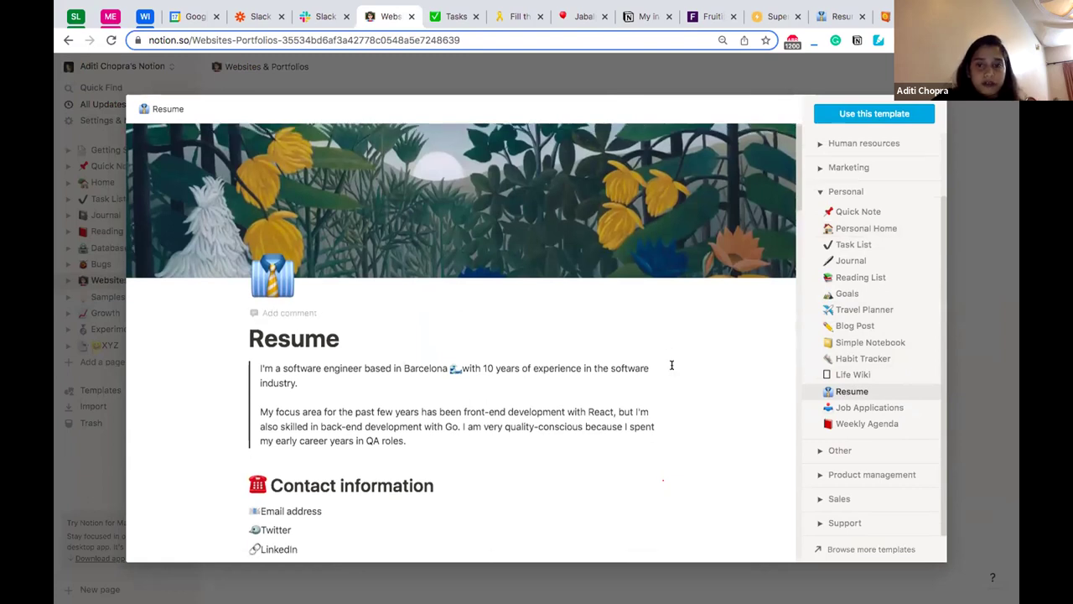
scroll(562, 334, "down", 3)
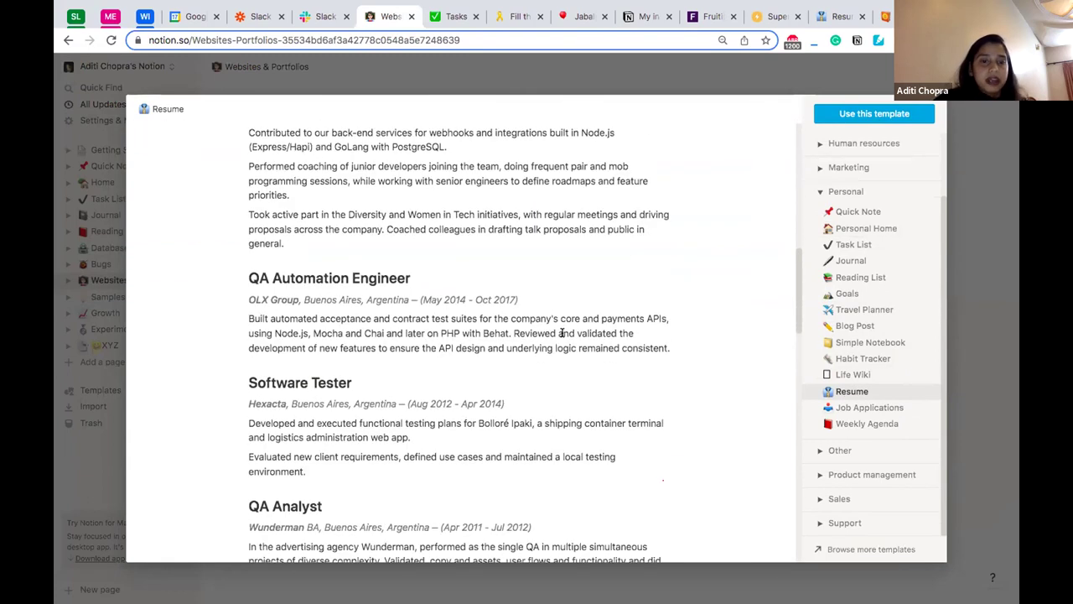
left_click(984, 298)
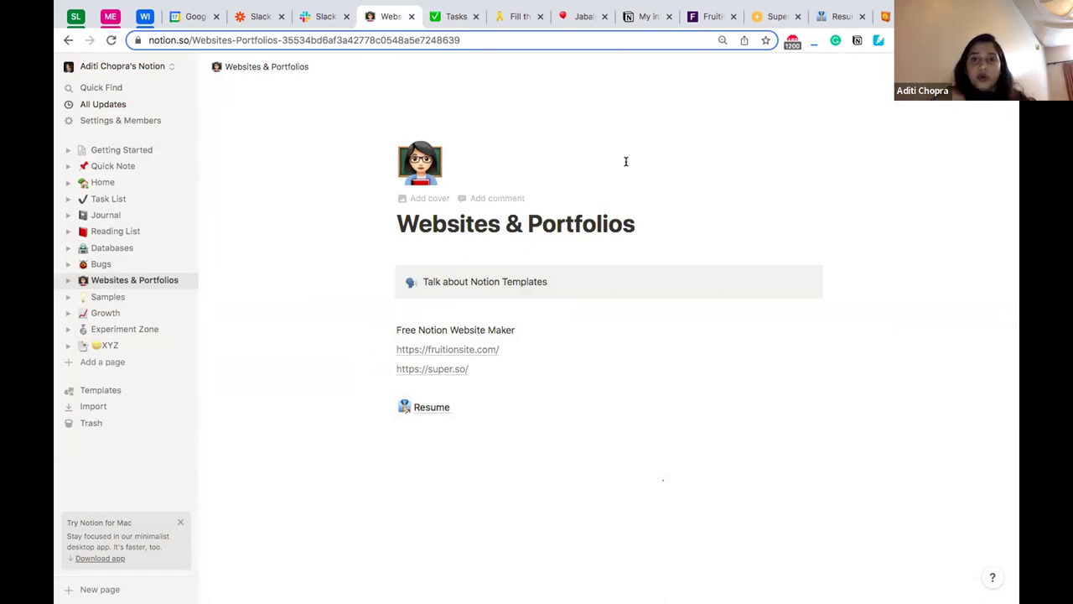
- From the Samples page, open Jabalpur COVID Helpspace and scroll to its List of Requirements
left_click(119, 299)
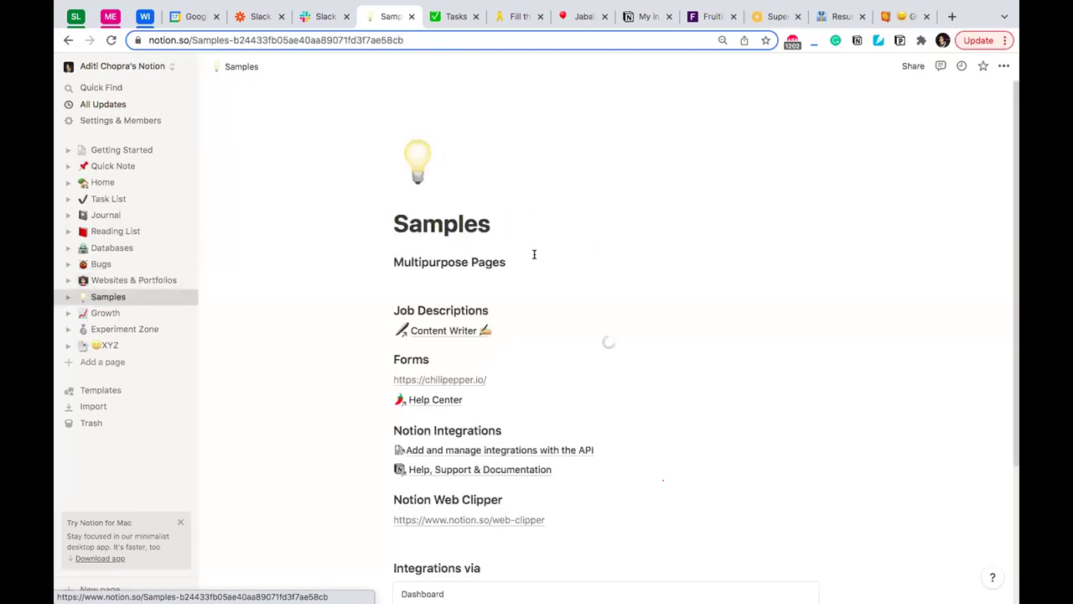
scroll(562, 209, "down", 3)
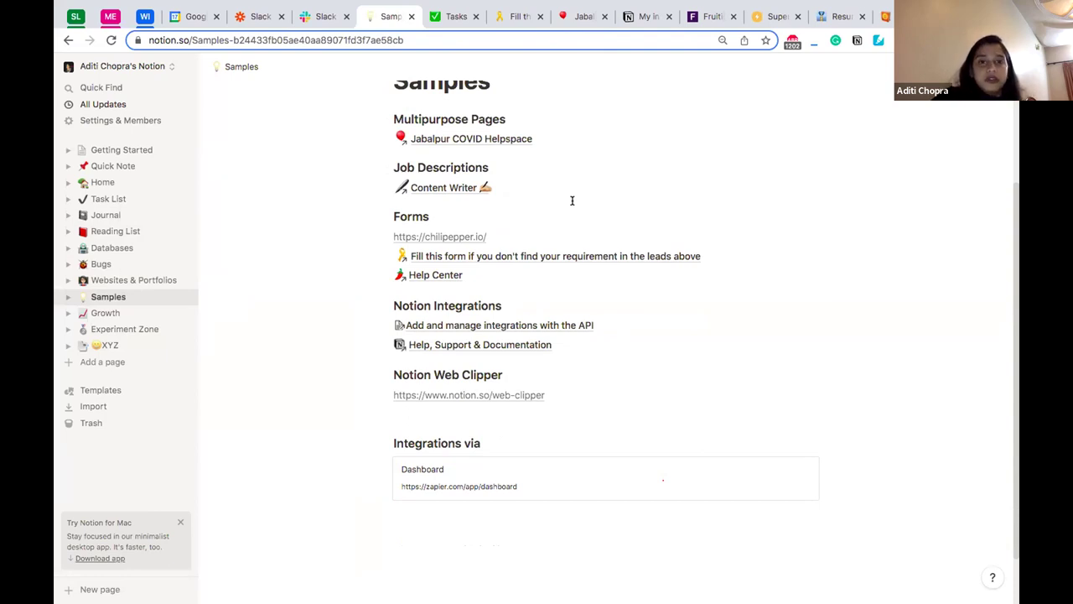
left_click(513, 138)
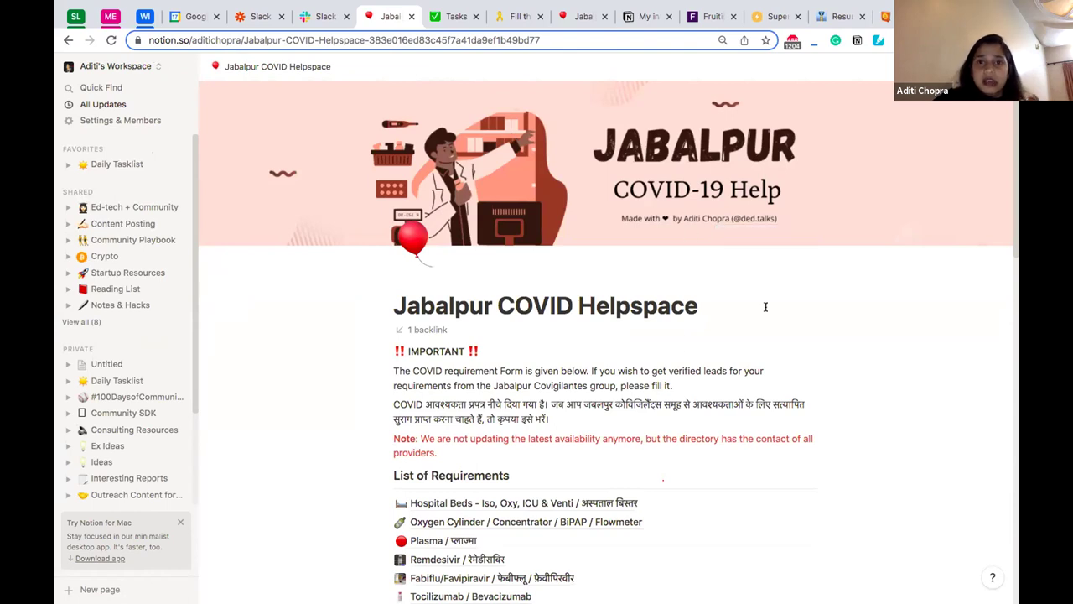
scroll(765, 306, "down", 1)
scroll(765, 307, "down", 2)
scroll(766, 307, "down", 4)
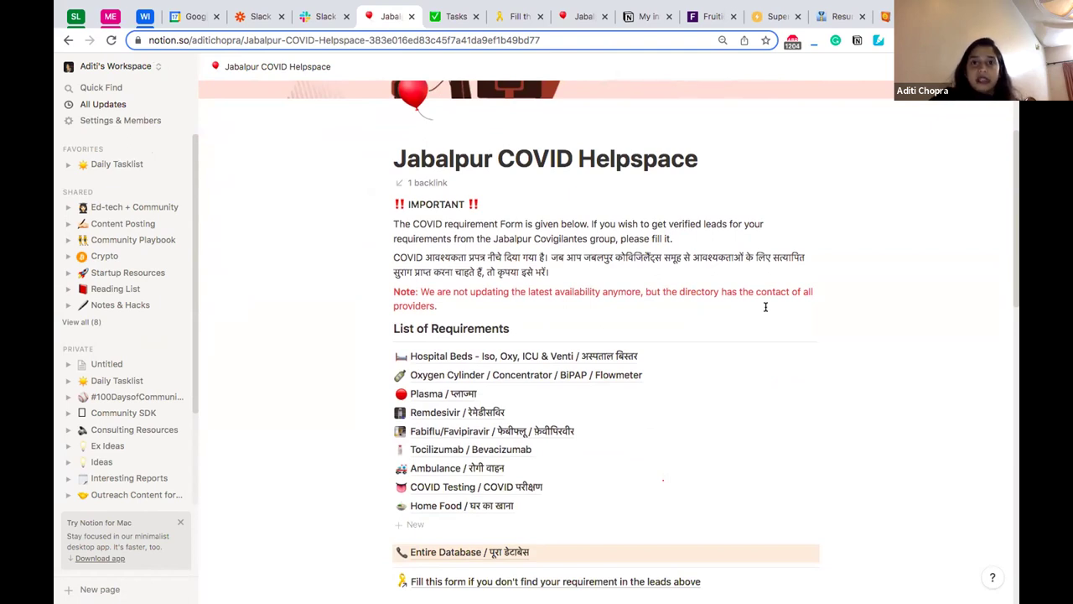
scroll(765, 307, "up", 6)
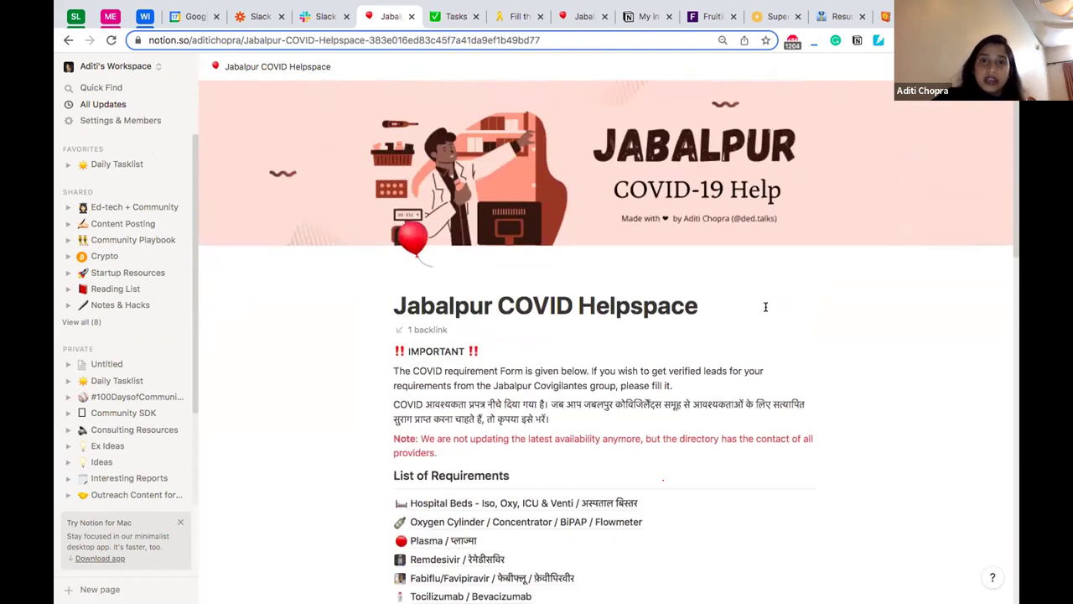
scroll(765, 307, "down", 8)
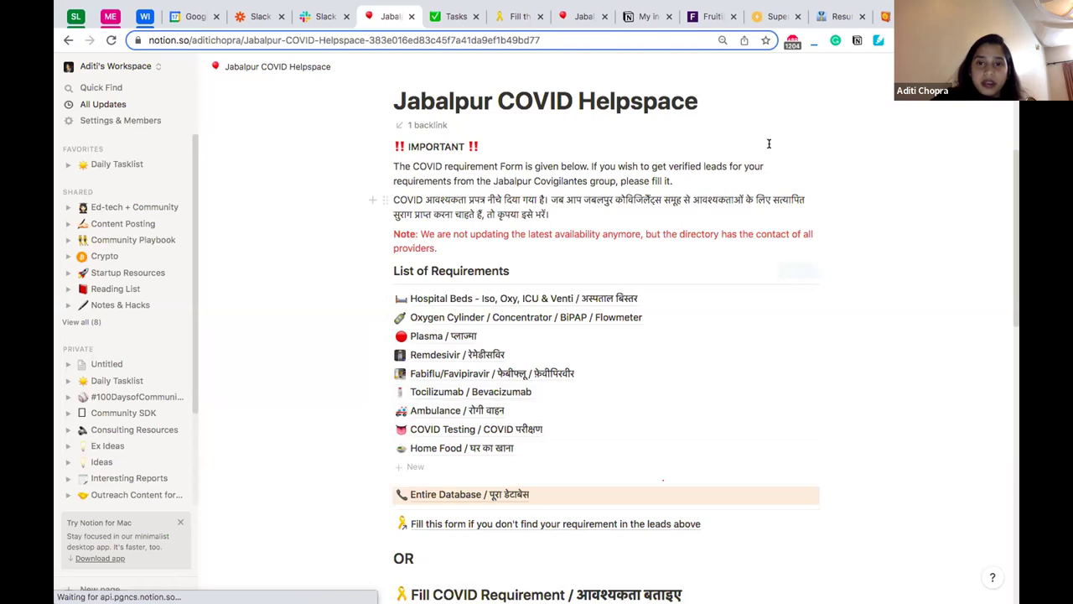
scroll(661, 335, "down", 2)
scroll(662, 335, "down", 1)
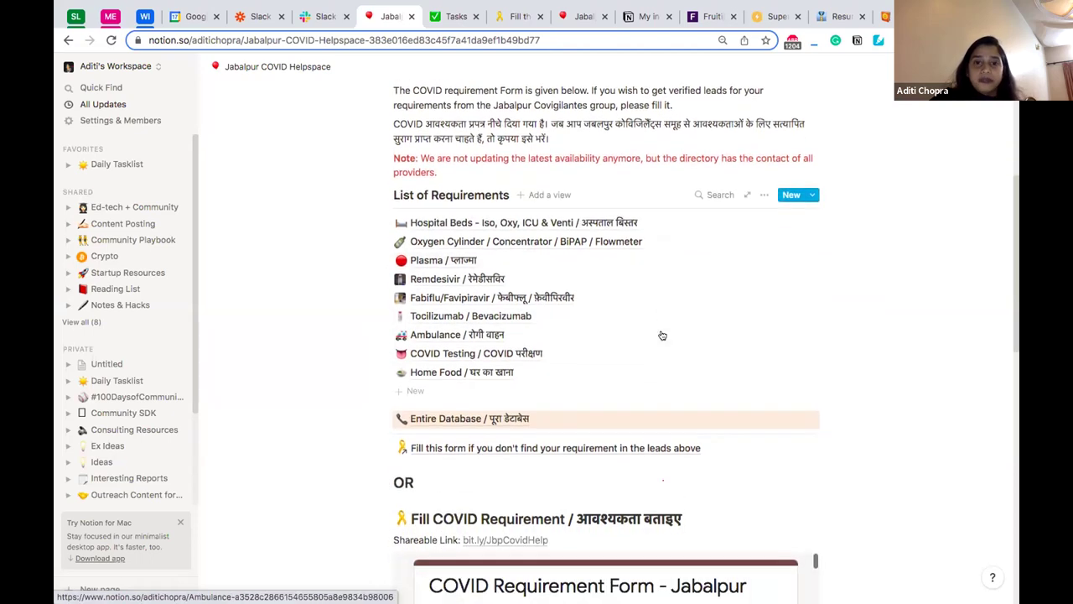
left_click(448, 245)
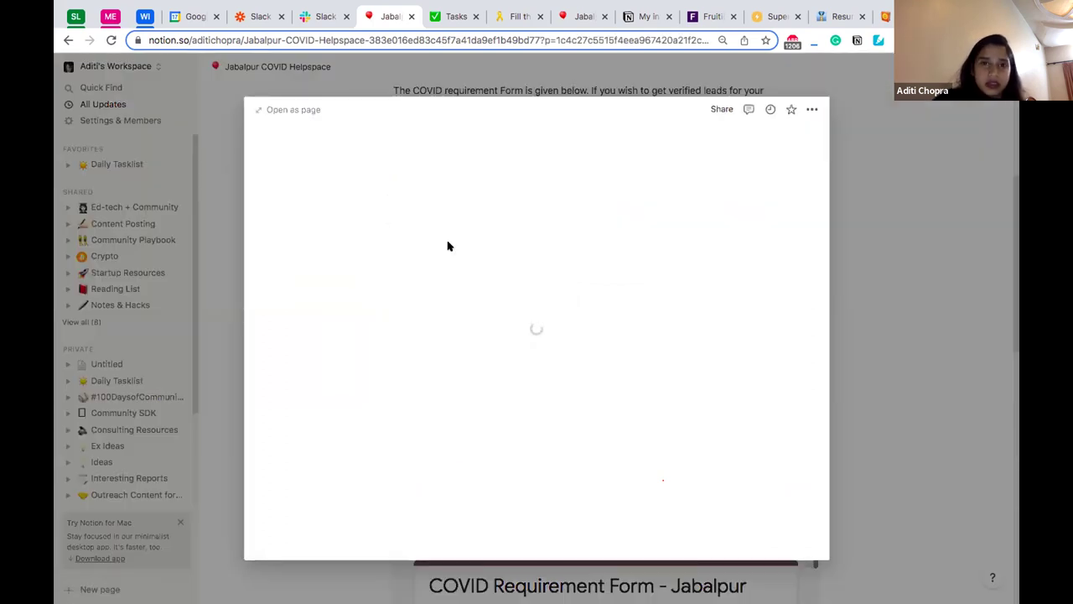
scroll(607, 341, "down", 4)
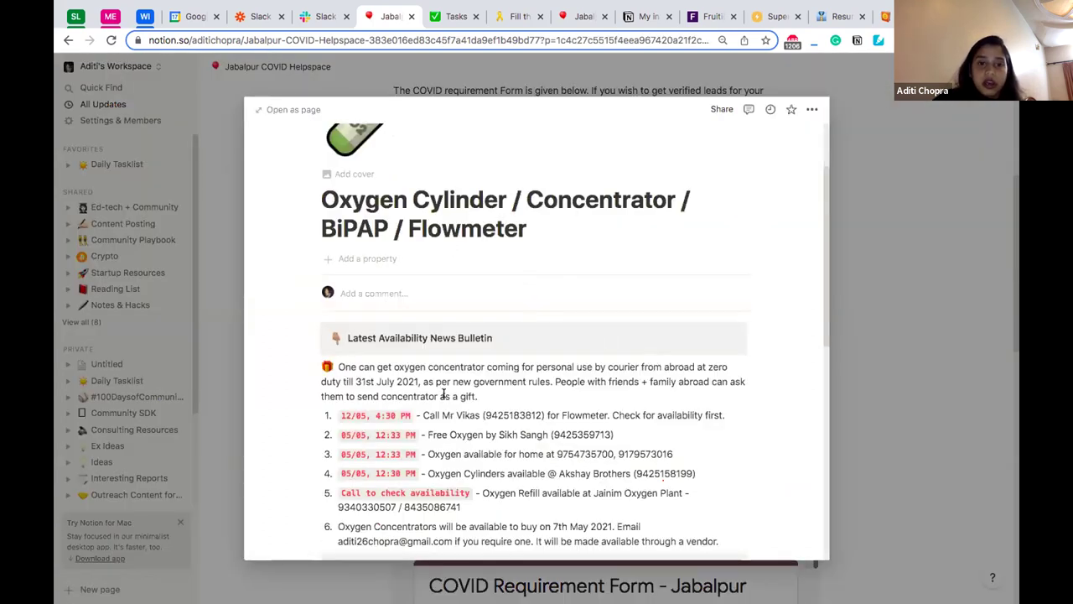
scroll(478, 341, "down", 1)
scroll(477, 339, "down", 6)
scroll(477, 338, "down", 7)
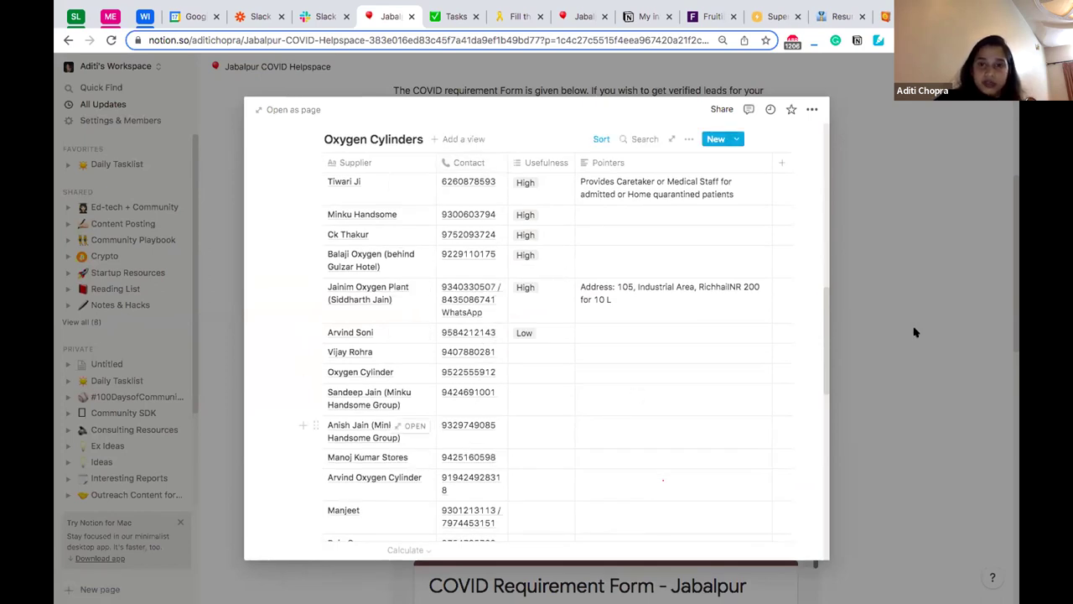
left_click(866, 343)
- Scroll through the Jabalpur COVID Helpspace page to review its sections
scroll(545, 355, "down", 2)
scroll(543, 355, "down", 1)
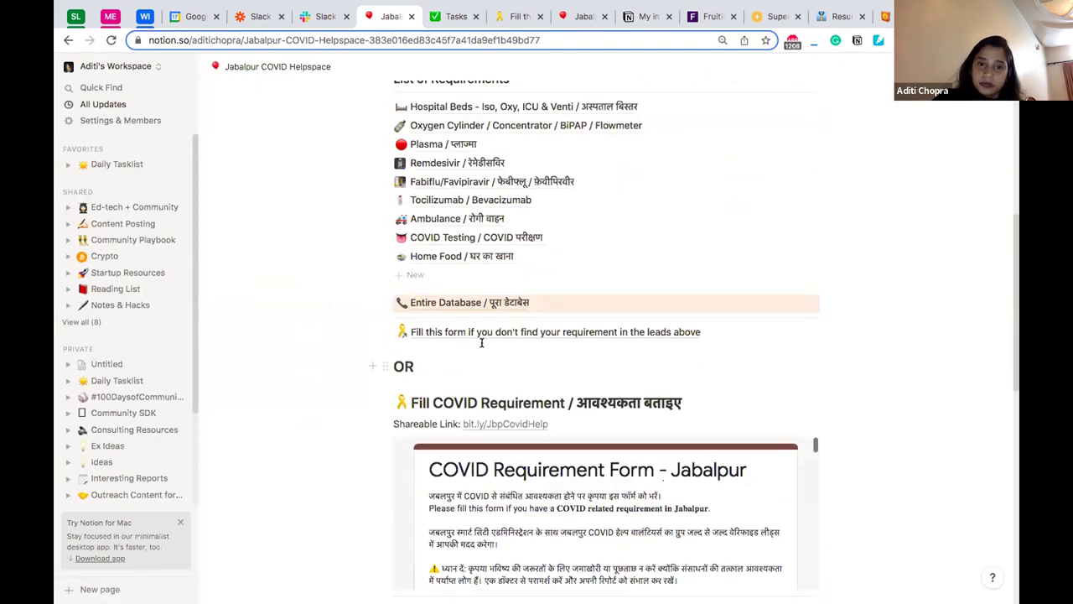
scroll(583, 378, "down", 2)
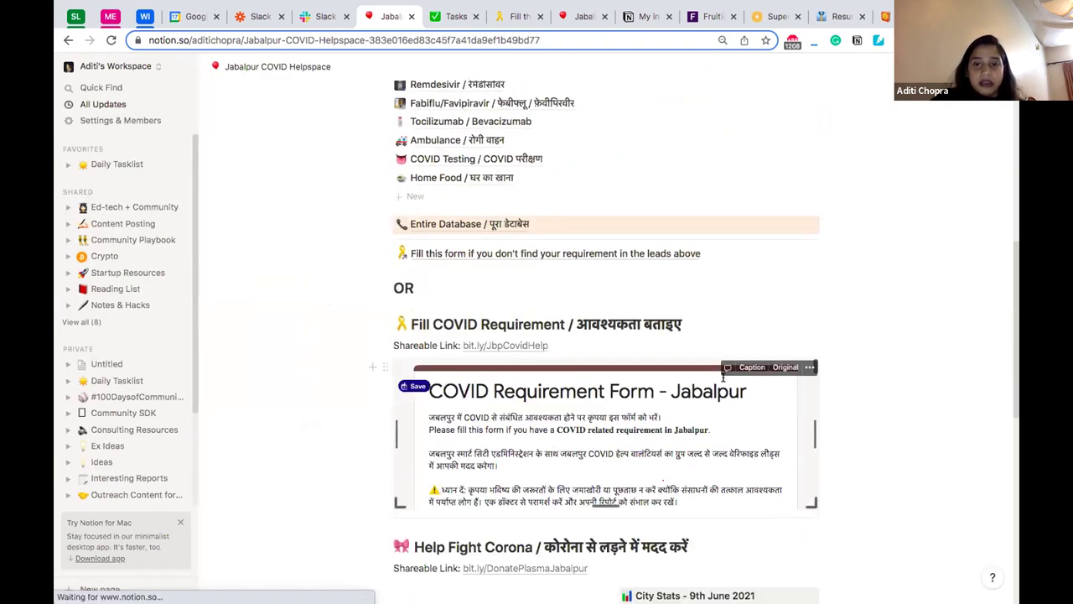
scroll(637, 398, "down", 2)
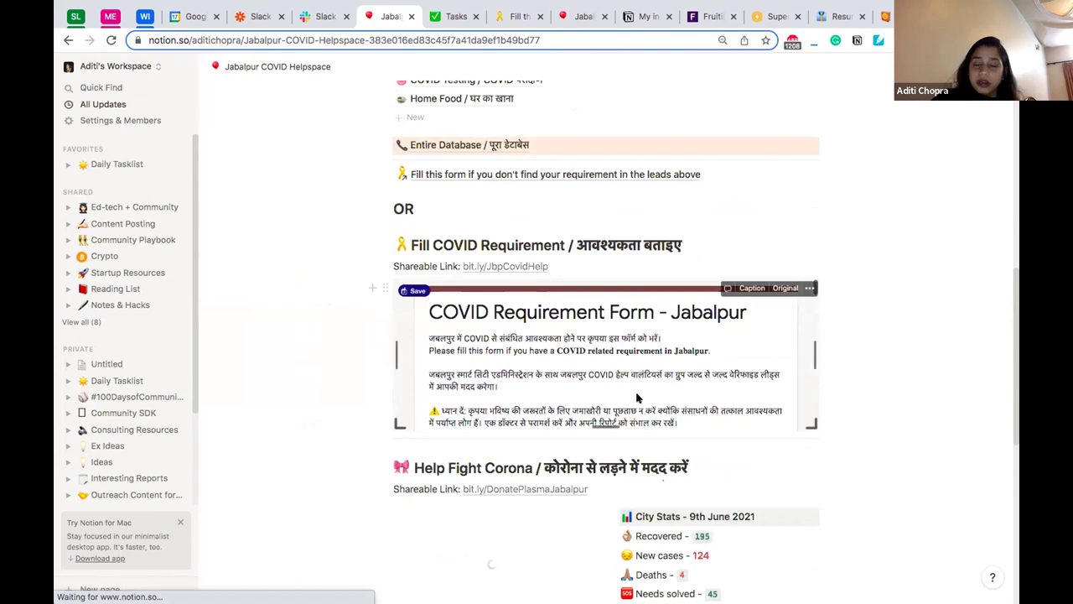
scroll(637, 399, "down", 4)
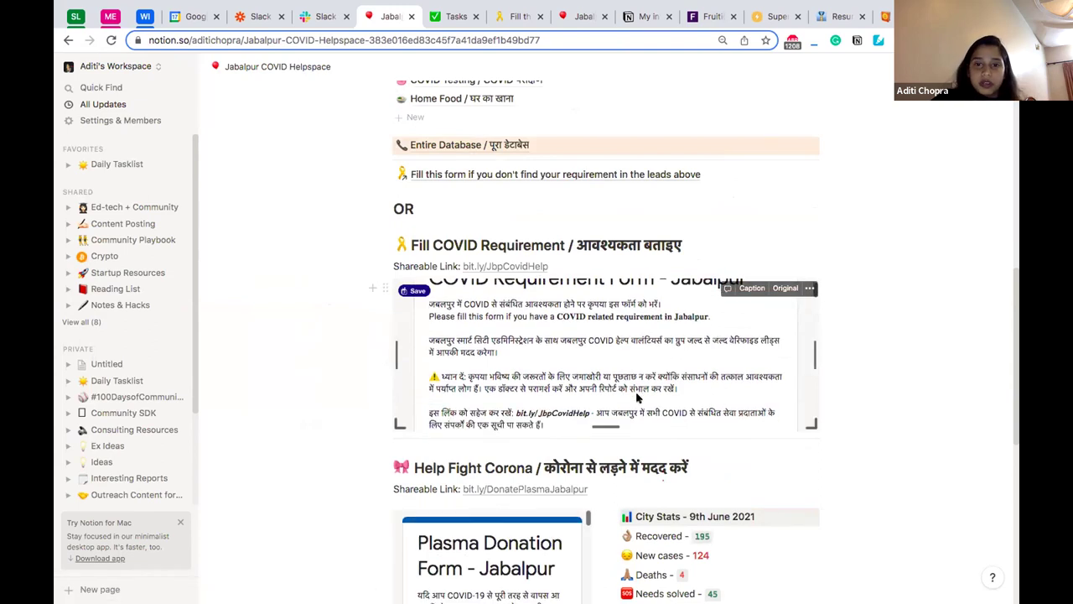
scroll(637, 398, "up", 2)
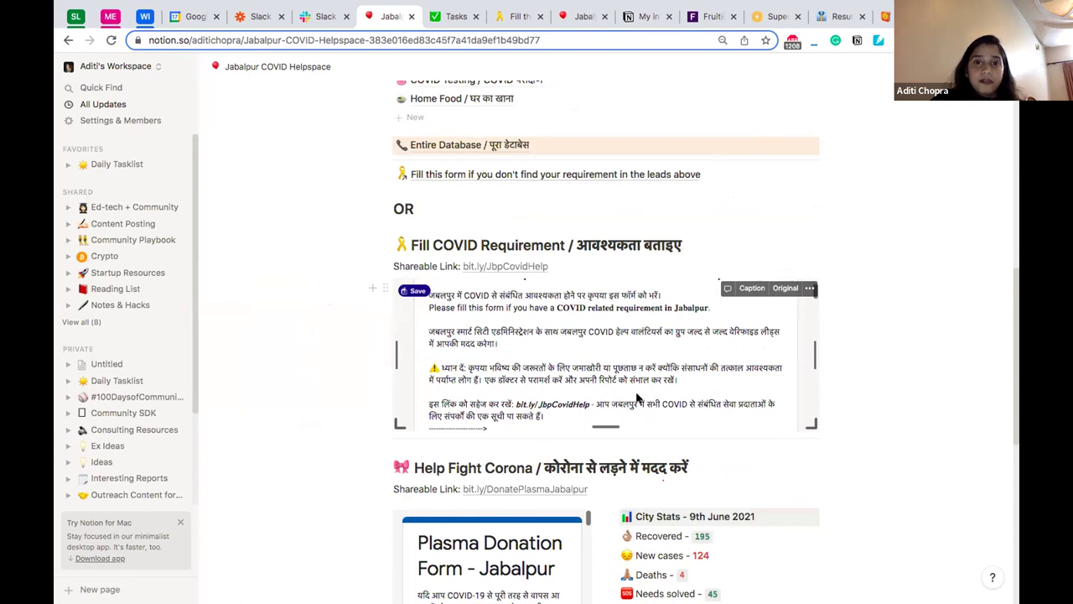
scroll(637, 398, "up", 2)
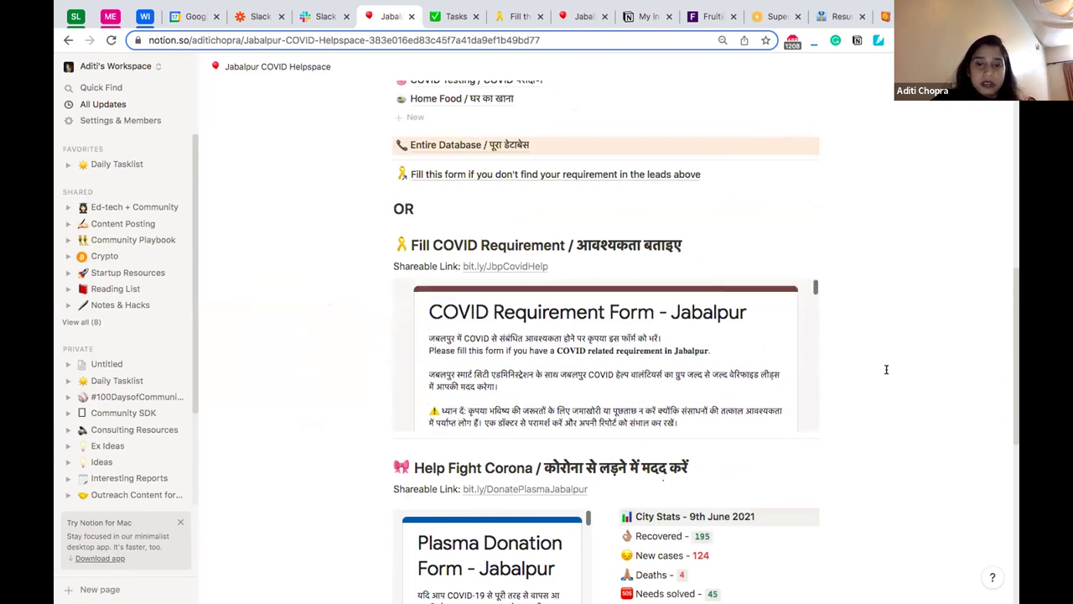
scroll(886, 369, "down", 3)
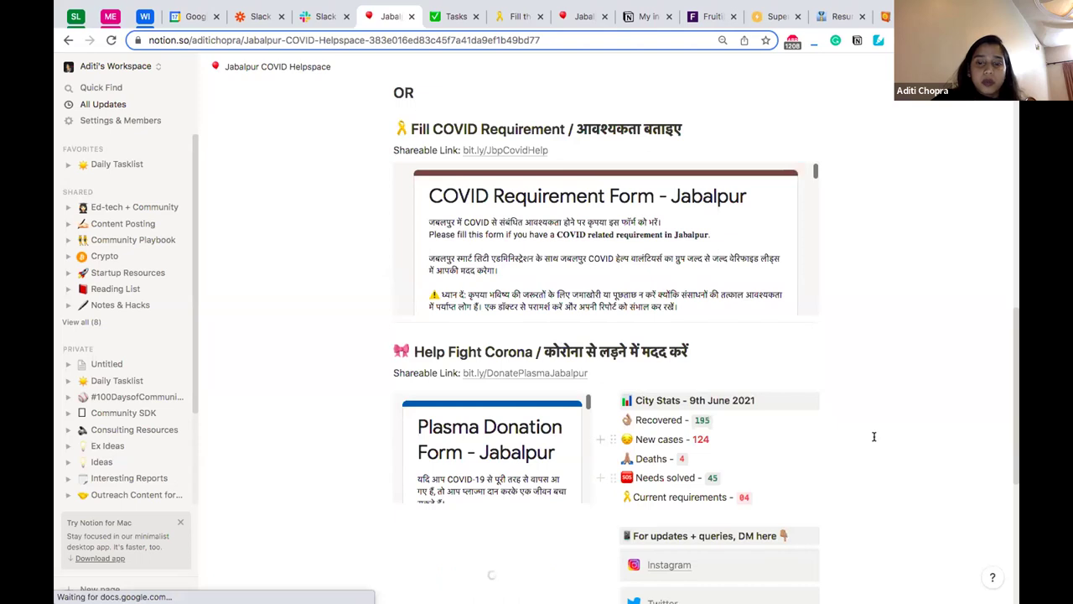
scroll(904, 450, "down", 5)
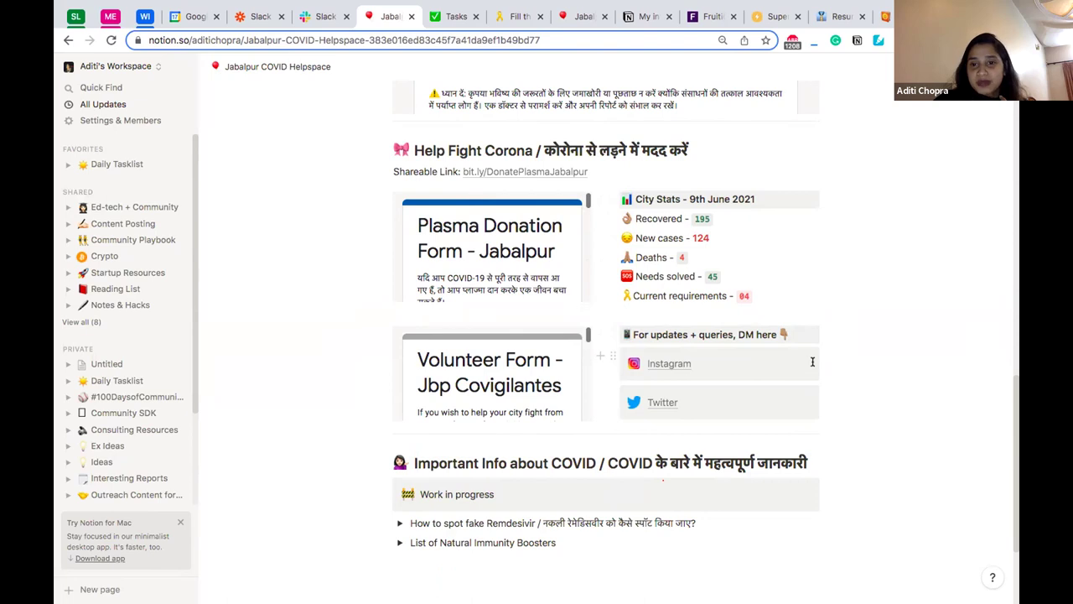
- Switch to the already-open 'Fill this form if you don't find your requirement…' page
mouse_move(676, 365)
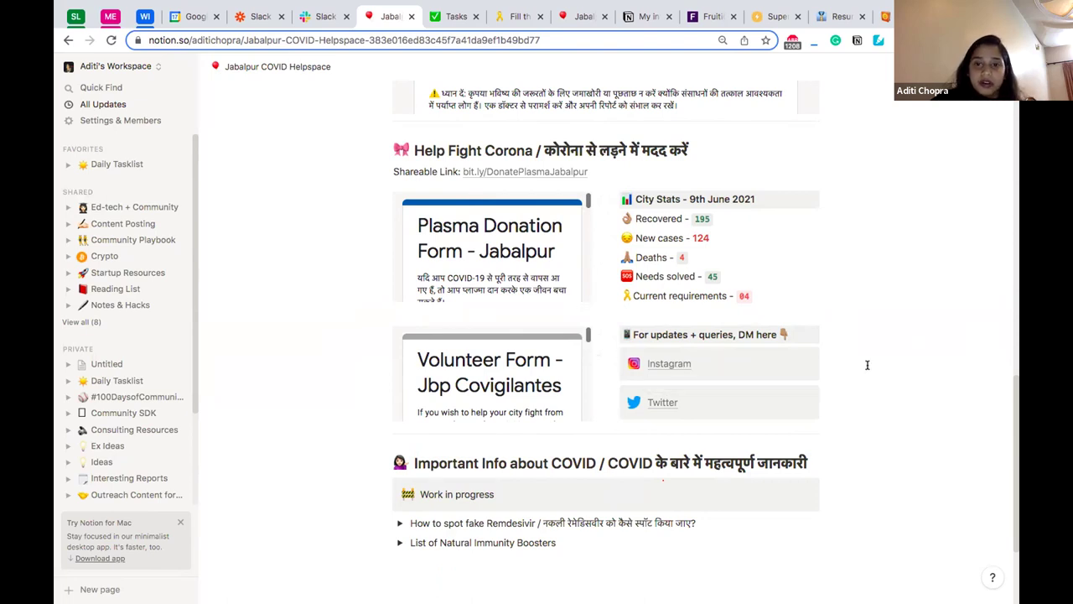
scroll(874, 341, "down", 2)
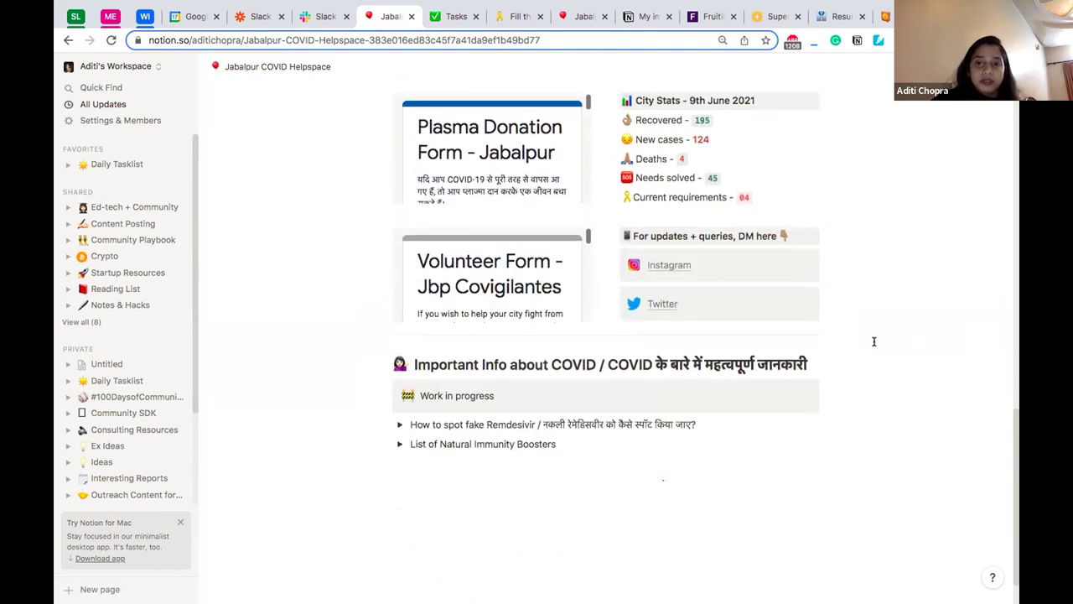
scroll(498, 338, "up", 8)
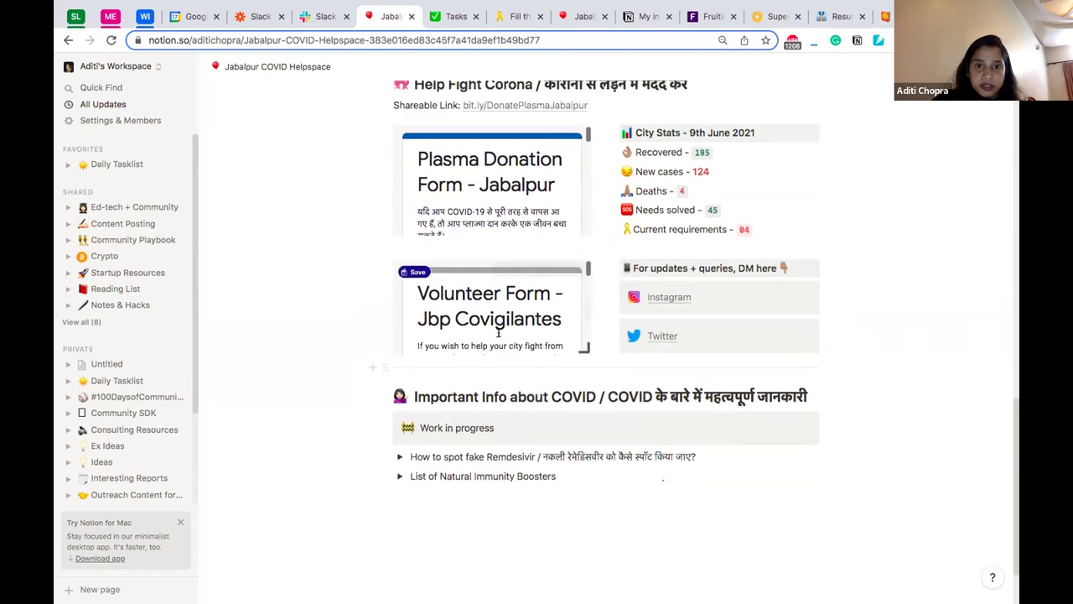
scroll(498, 332, "up", 1)
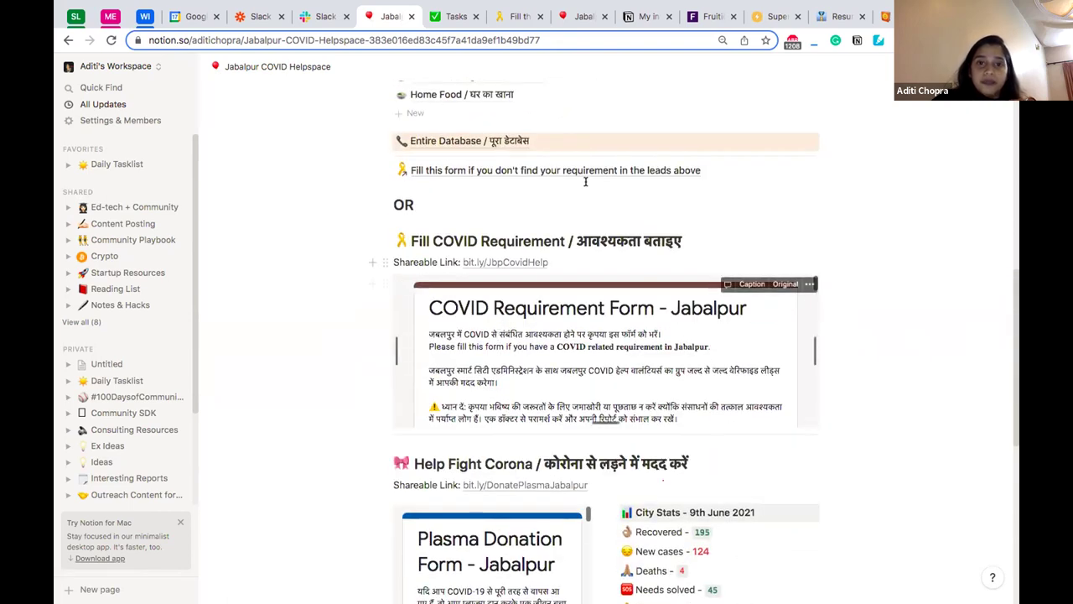
scroll(882, 297, "up", 1)
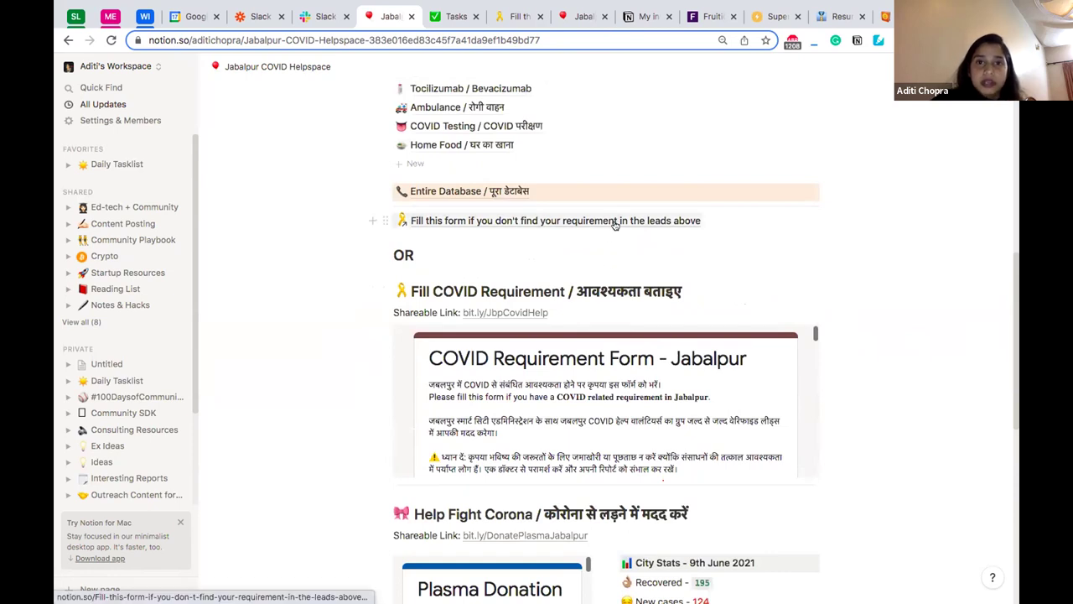
left_click(515, 18)
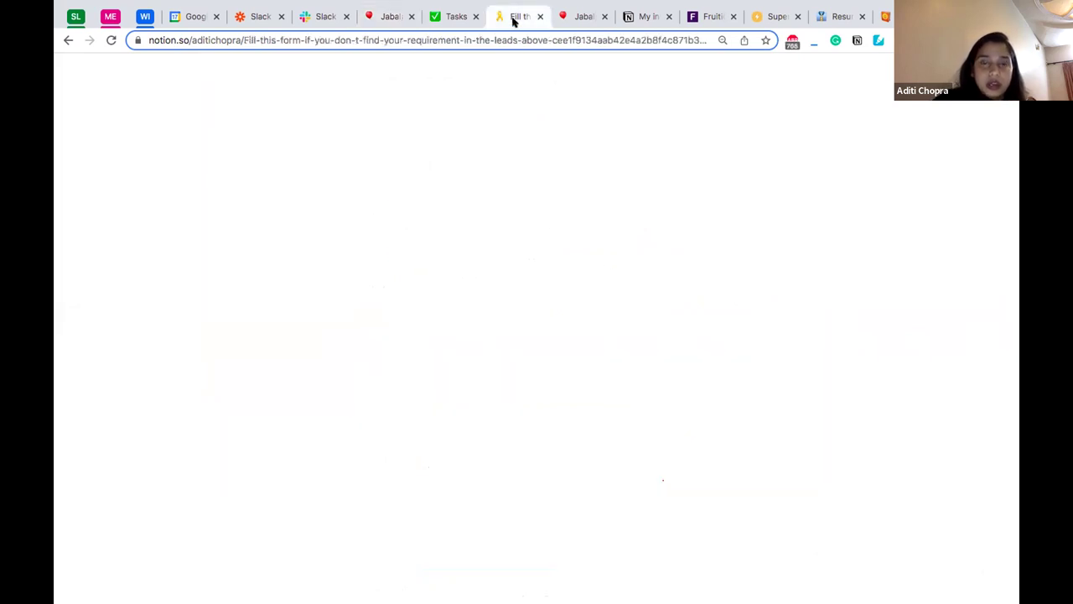
scroll(766, 361, "down", 1)
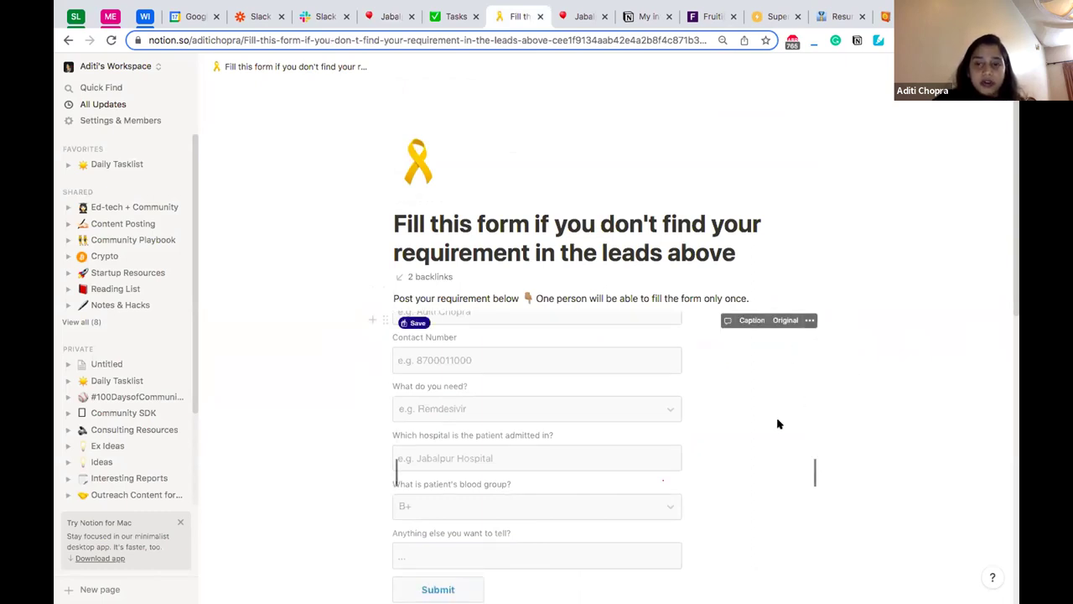
- Scroll the form page to the Current Requirements table, then open a new blank tab
scroll(771, 425, "up", 1)
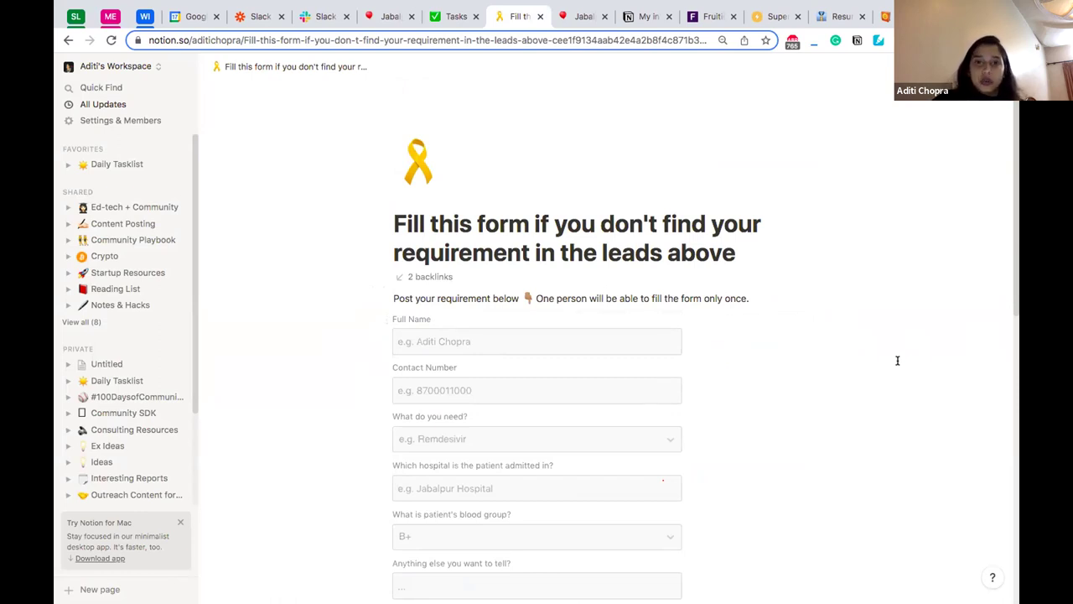
scroll(897, 361, "down", 3)
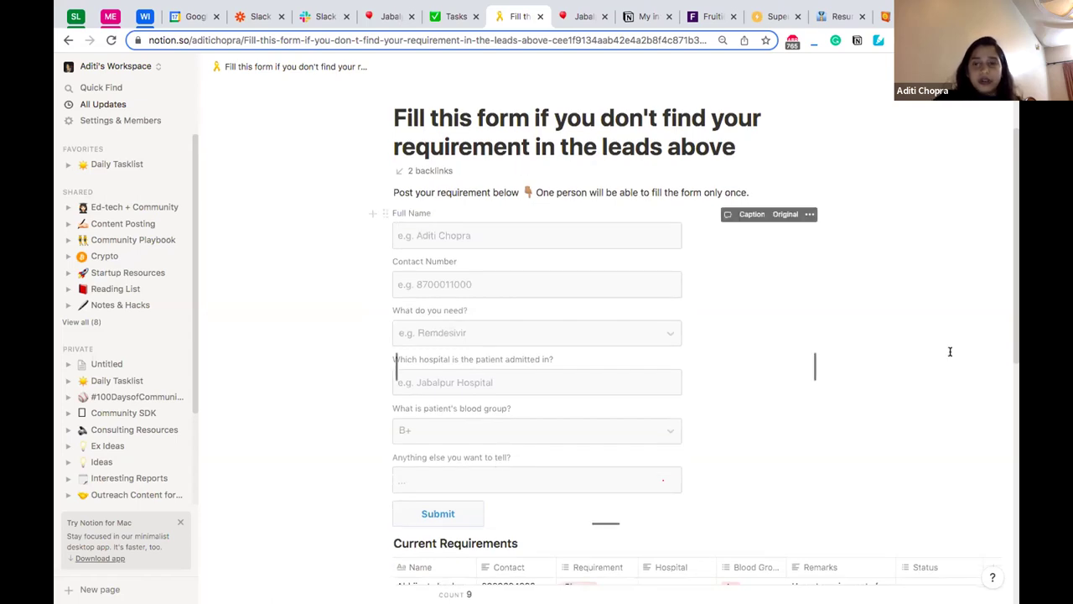
scroll(950, 351, "down", 1)
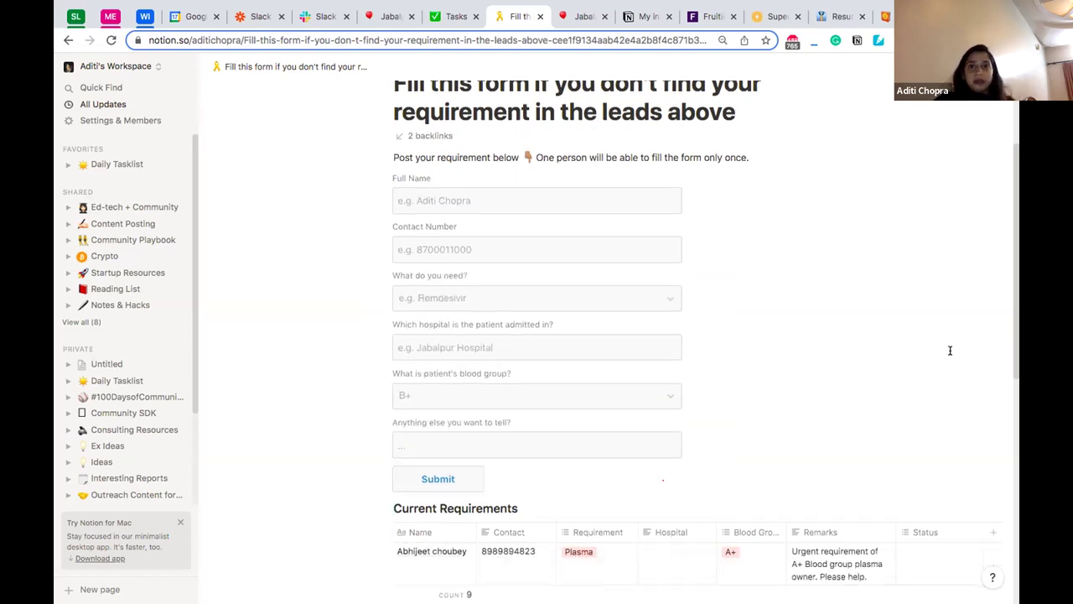
scroll(950, 350, "up", 3)
scroll(950, 348, "down", 2)
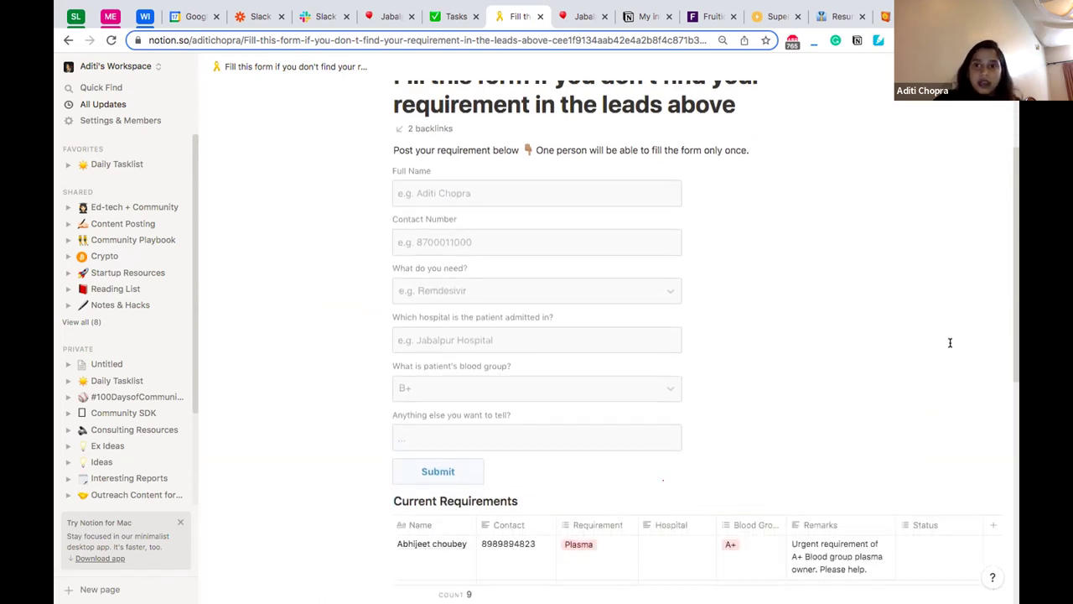
key("ctrl+t")
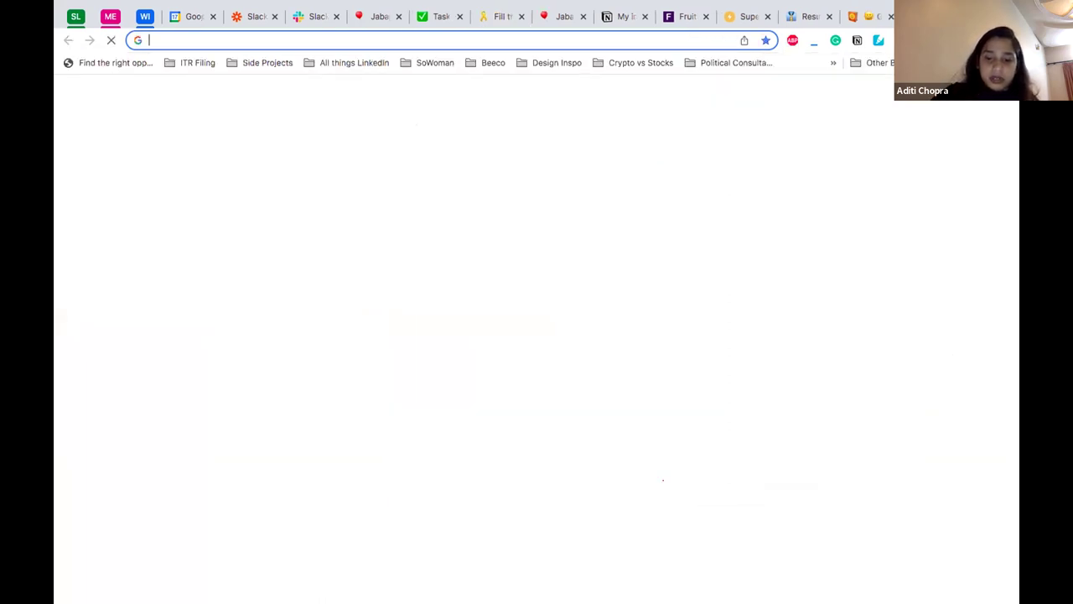
- Search Google for 'chillipepper notion', then return to the Notion requirement form tab
type("CHILLI")
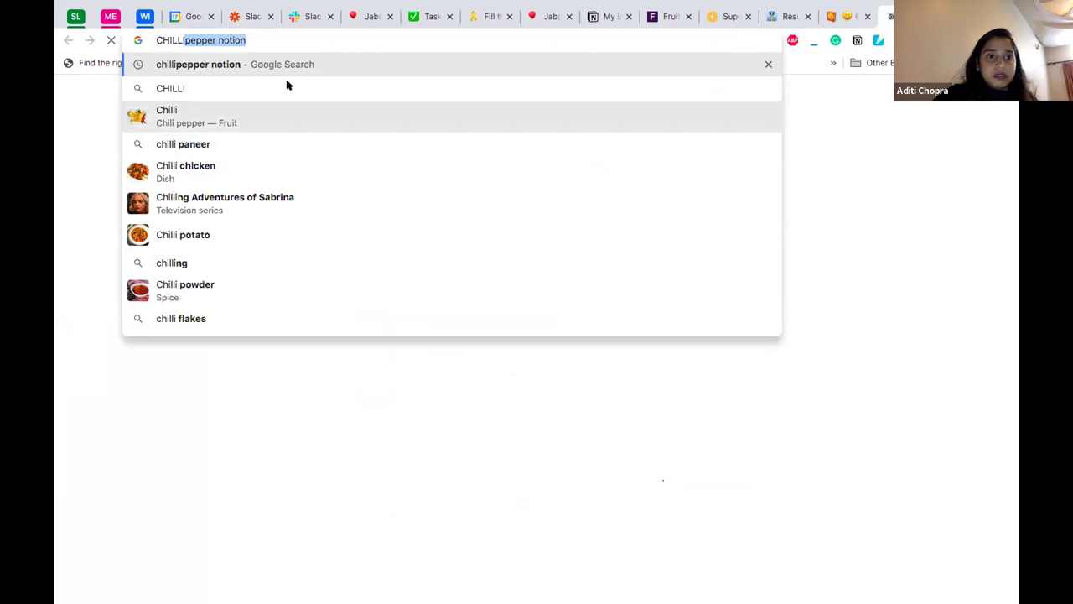
type("PE")
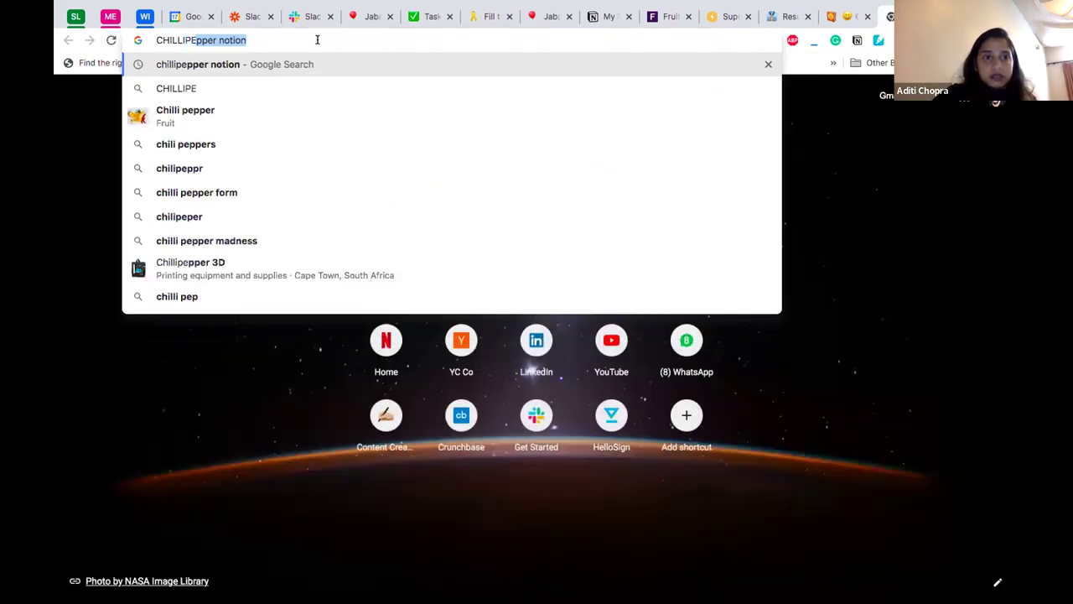
key("Return")
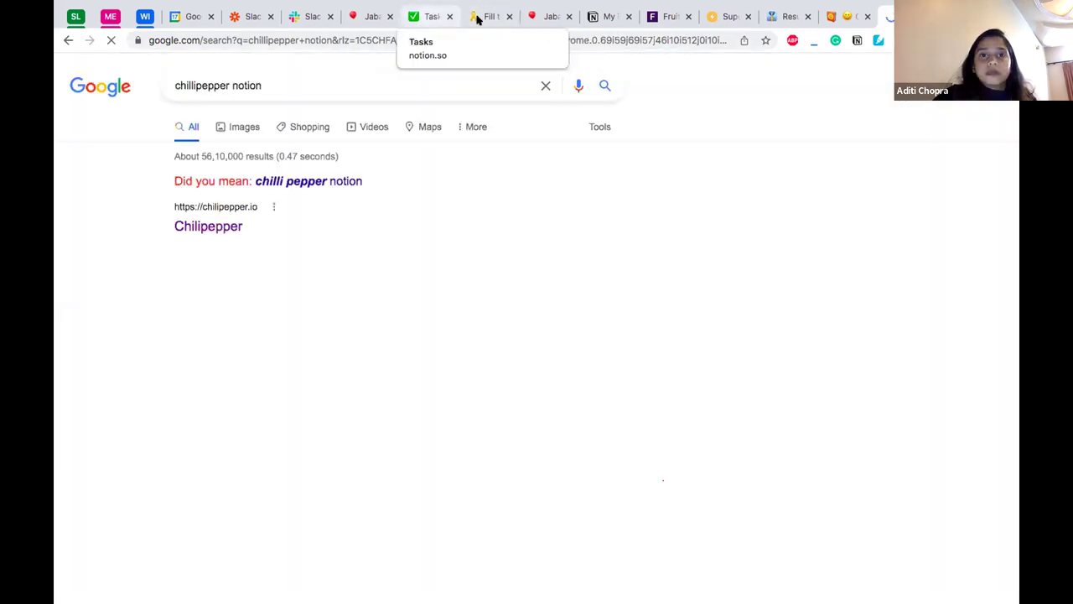
left_click(479, 17)
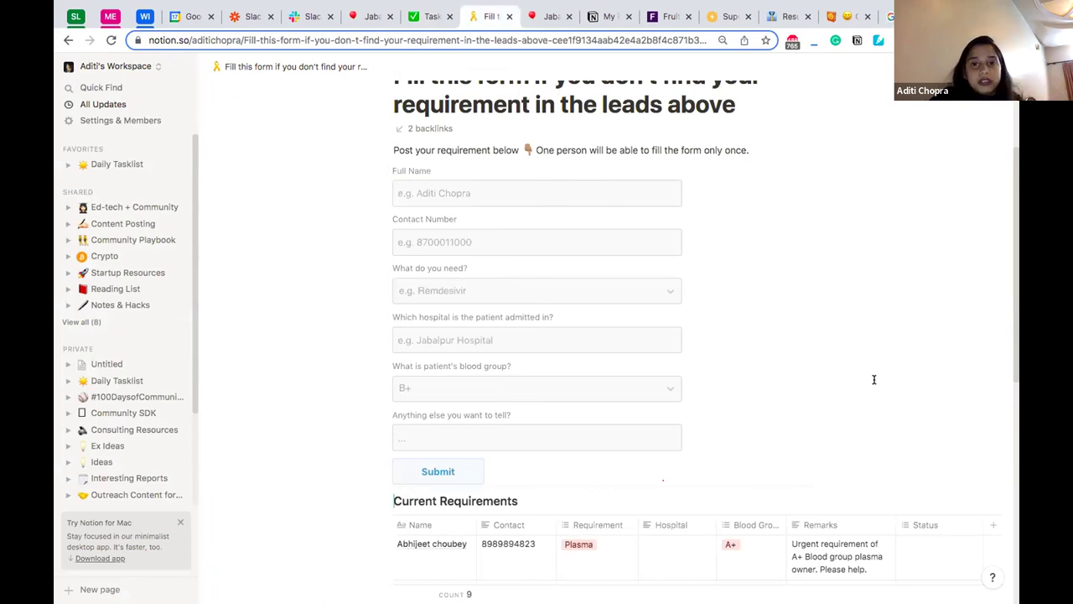
- Scroll through the Current Requirements patient requests and back up to the form
scroll(873, 379, "down", 3)
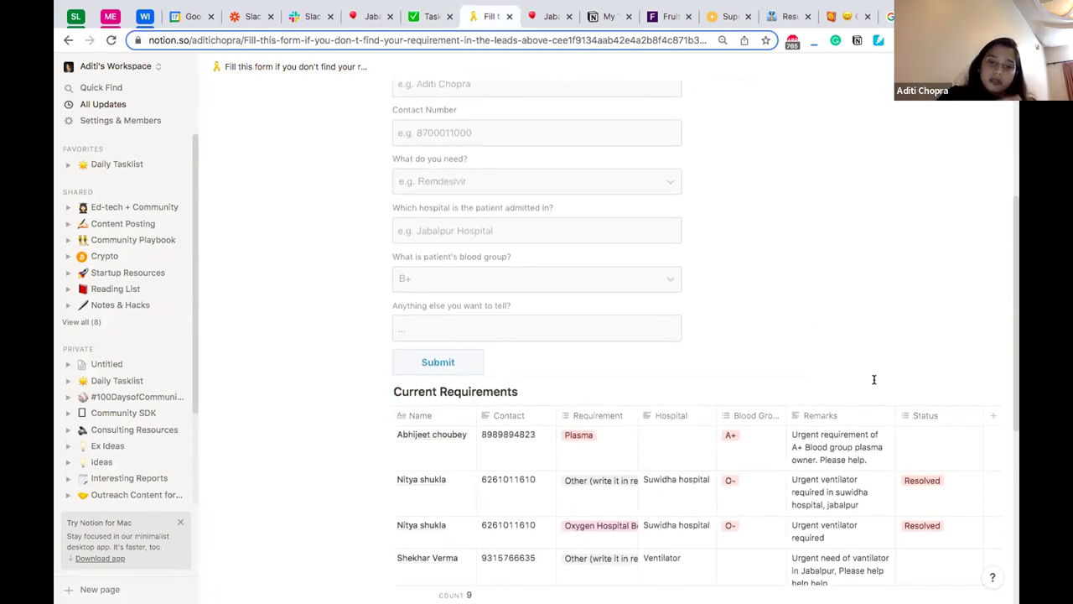
scroll(873, 379, "down", 4)
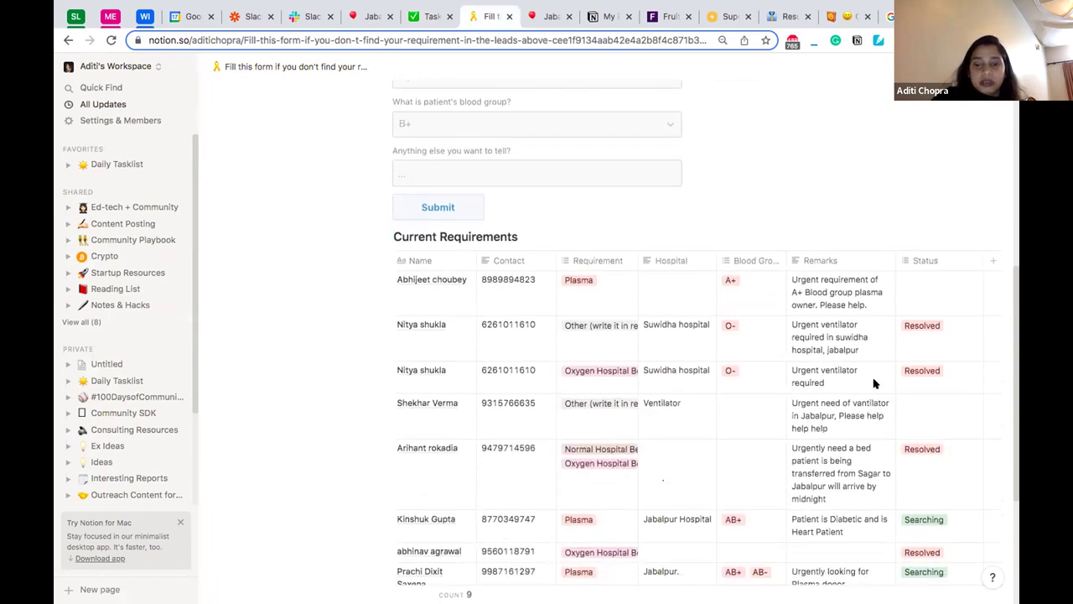
scroll(874, 383, "up", 8)
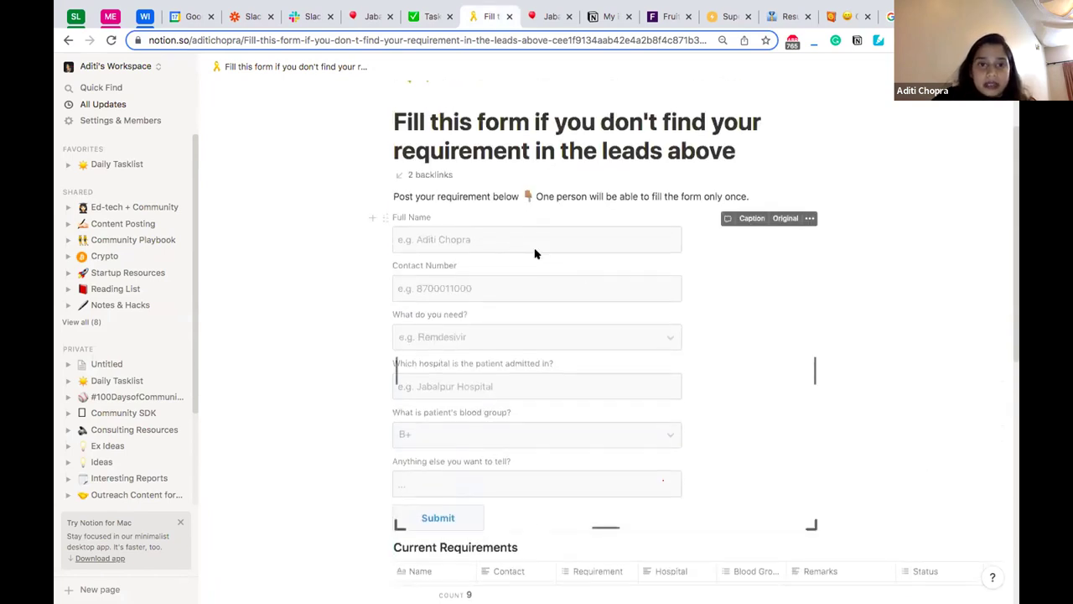
- Fill the form with Full Name 'Test Name', a saved contact number, Remdesivir and Test Hospital
left_click(513, 241)
left_click(457, 270)
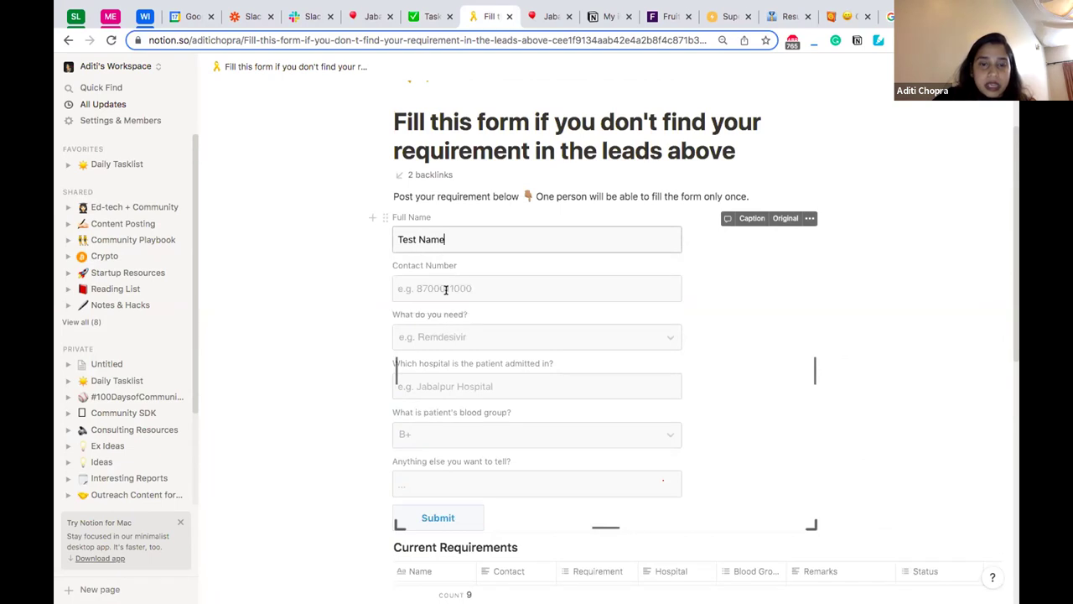
left_click(446, 288)
left_click(447, 319)
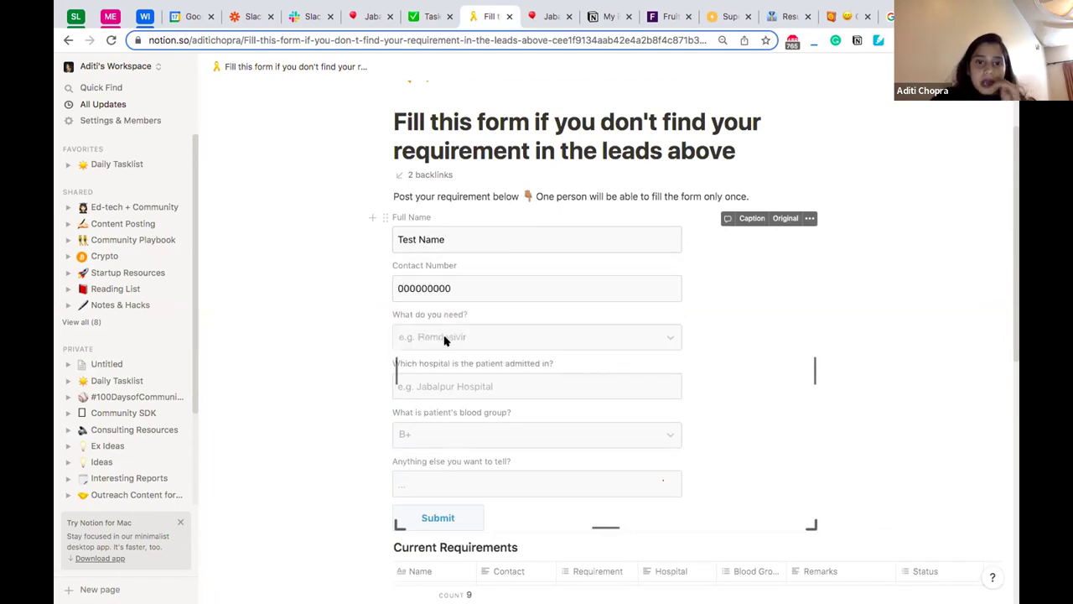
left_click(470, 333)
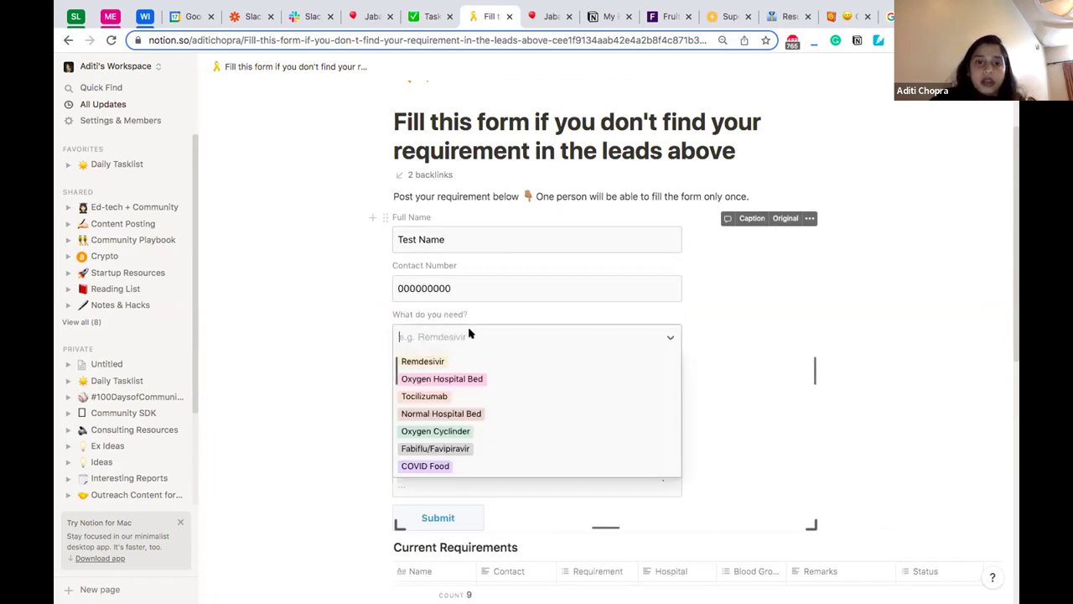
left_click(423, 360)
left_click(433, 384)
left_click(431, 415)
- Set blood group B+, submit the form, and check the new Current Requirements row
scroll(537, 399, "down", 1)
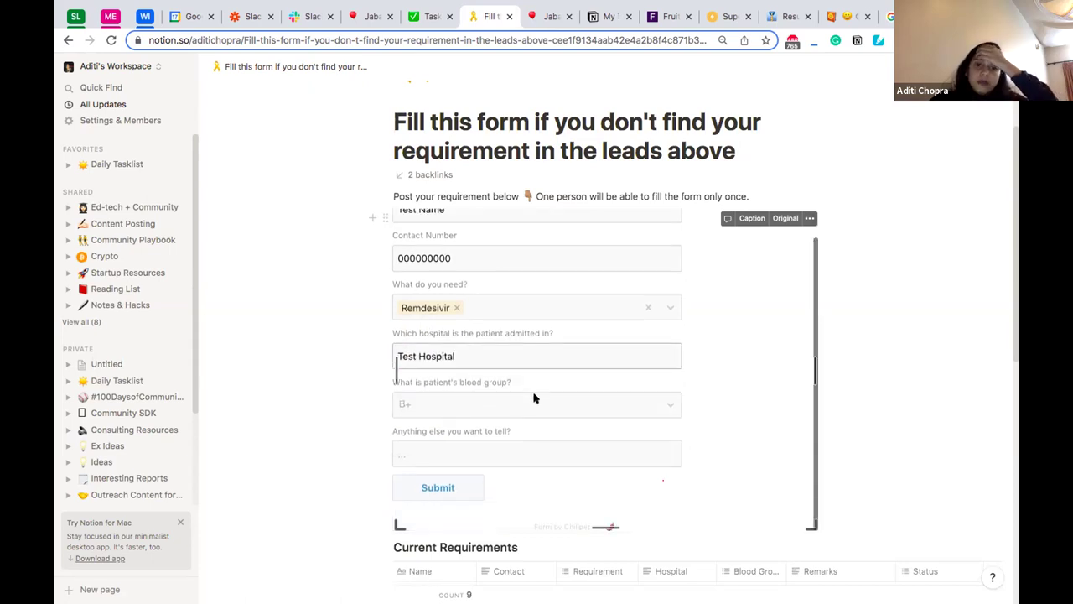
left_click(482, 402)
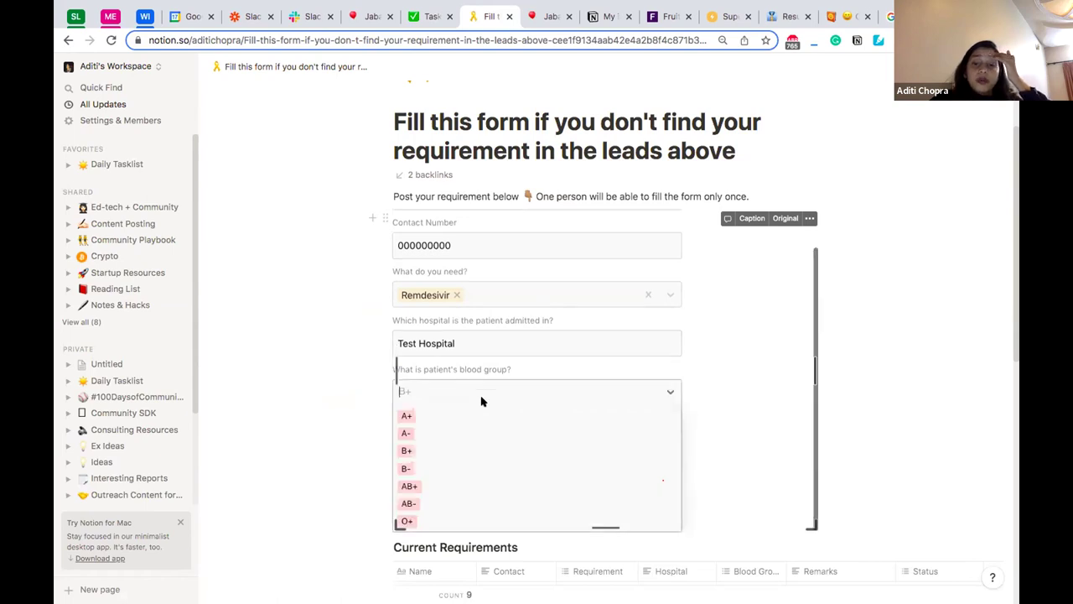
left_click(407, 442)
left_click(436, 493)
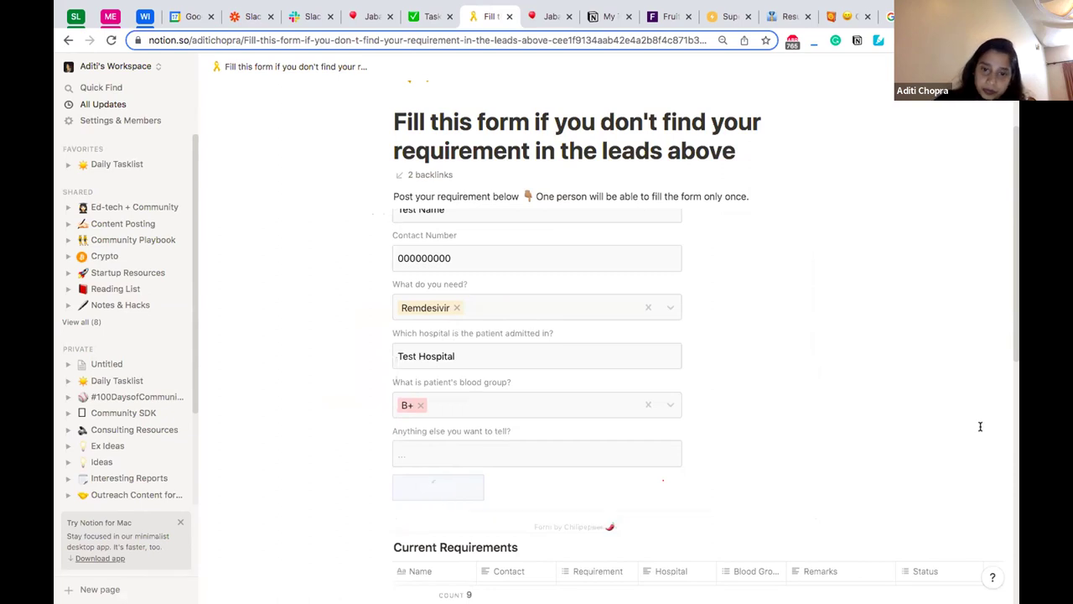
scroll(980, 426, "down", 10)
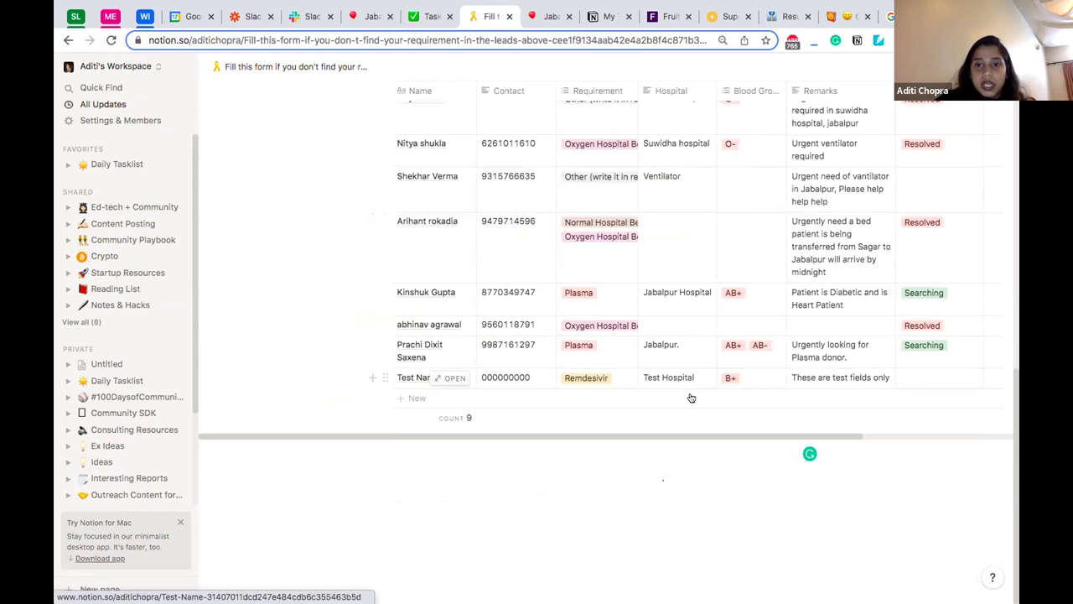
scroll(905, 380, "up", 3)
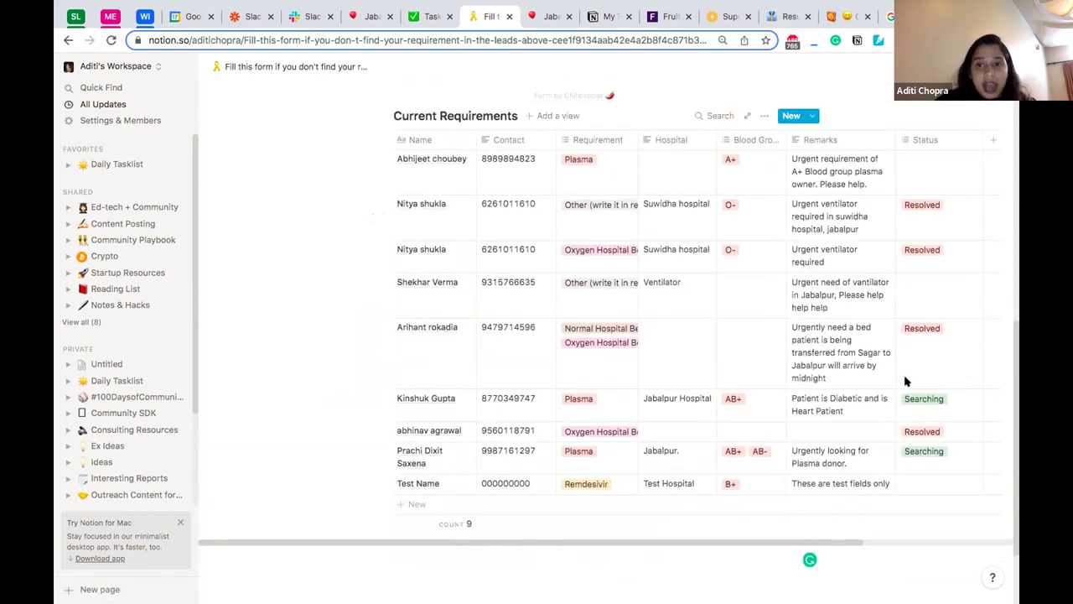
scroll(906, 377, "up", 5)
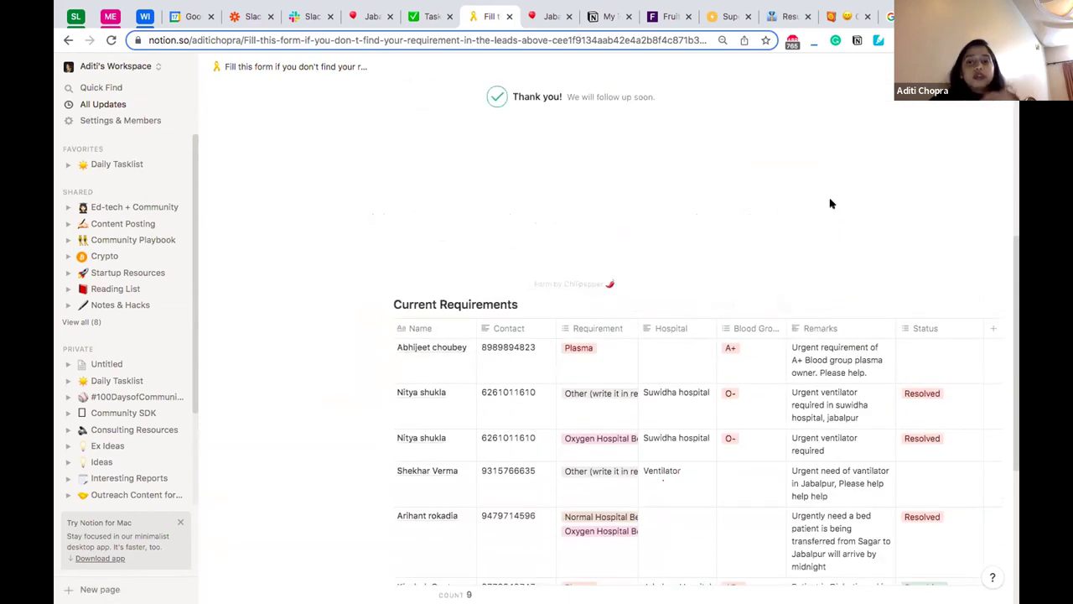
scroll(831, 204, "up", 3)
scroll(917, 243, "up", 3)
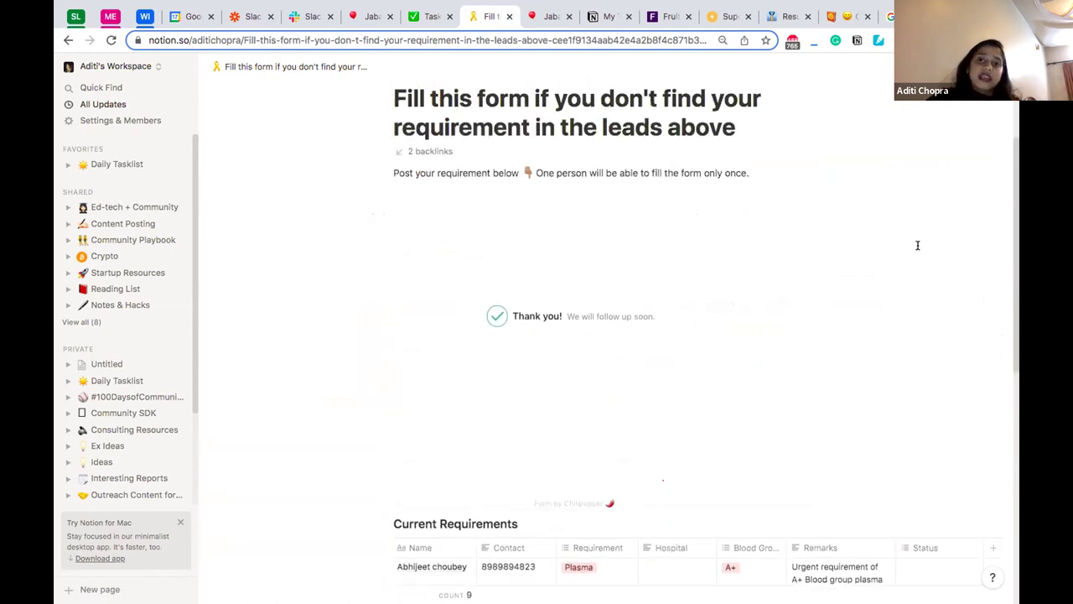
scroll(917, 245, "down", 5)
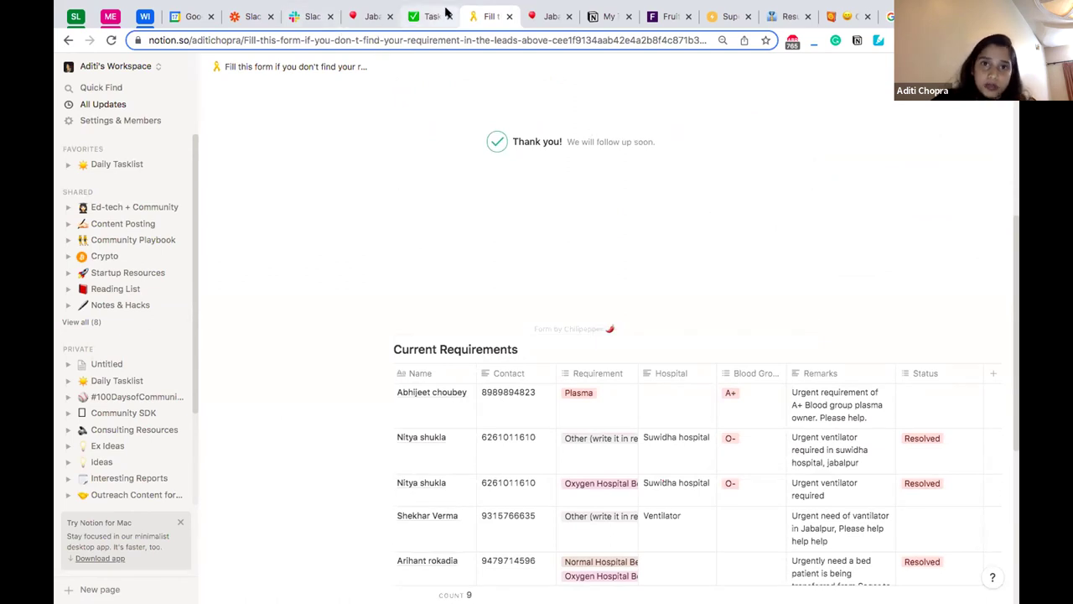
left_click(369, 16)
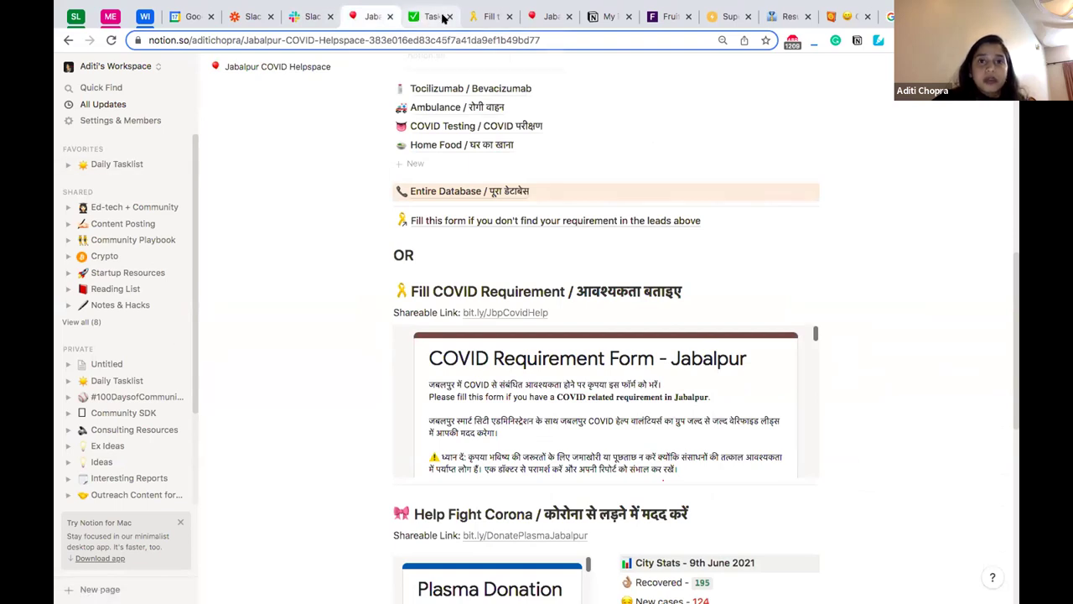
left_click(490, 16)
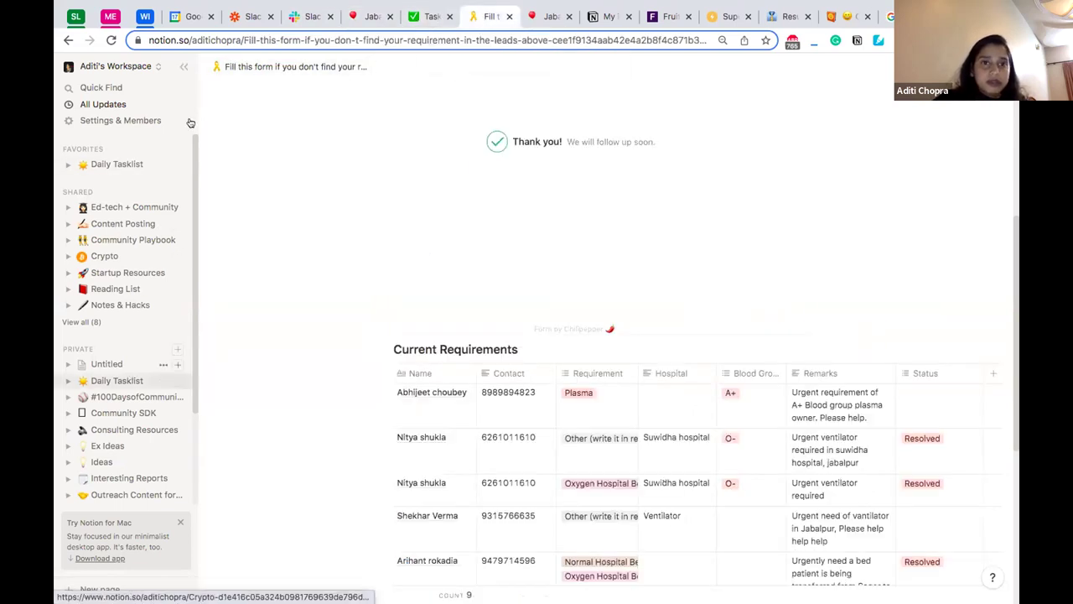
- From the Tasks tab, go to Samples and open the Content Writer job description
left_click(430, 16)
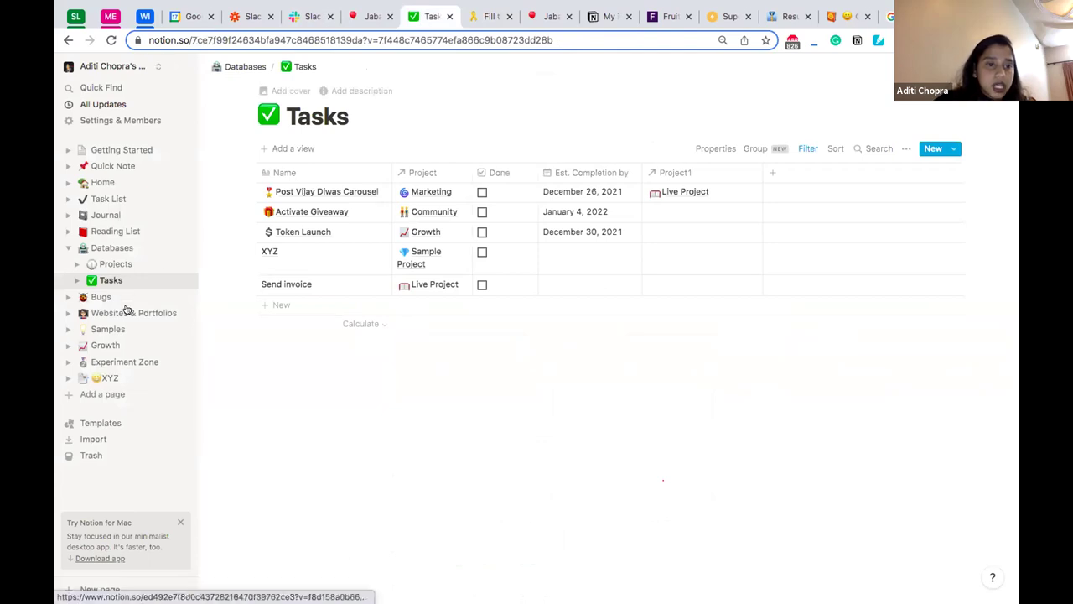
left_click(108, 330)
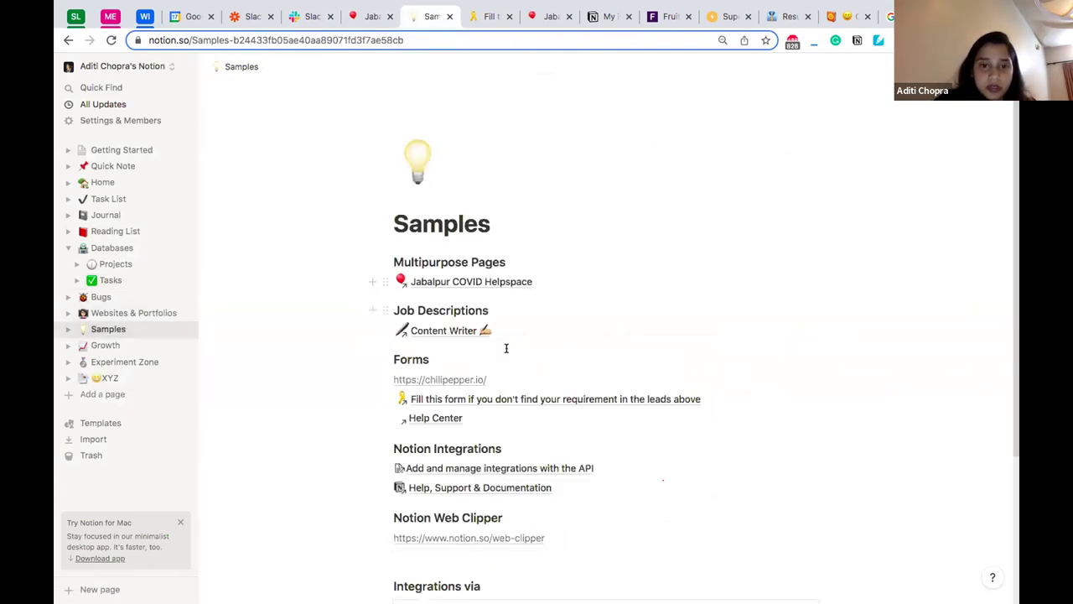
scroll(506, 348, "down", 2)
left_click(466, 249)
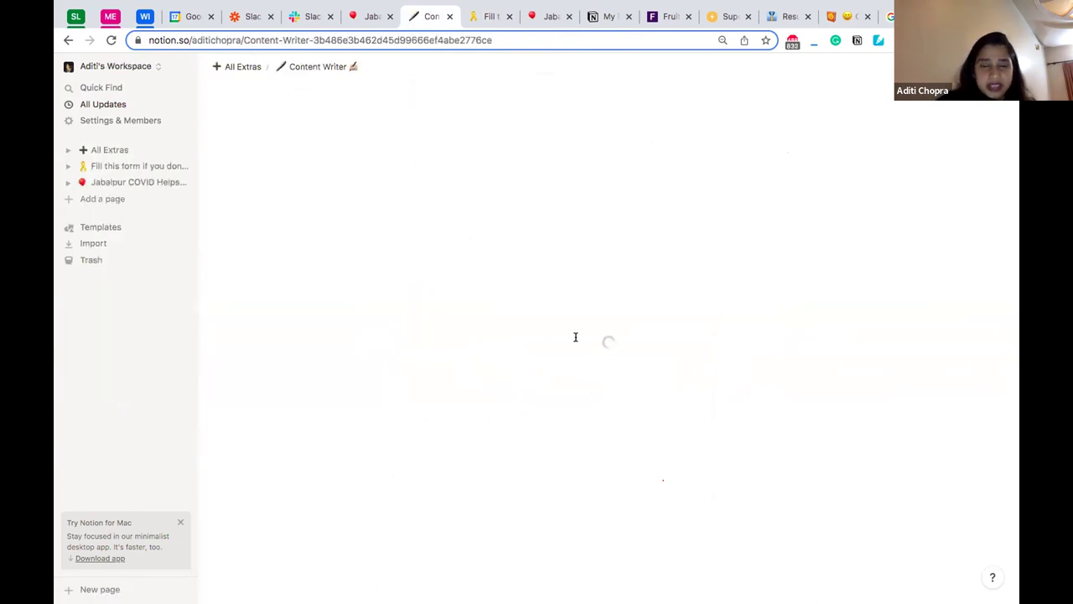
- Scroll through the Content Writer sections, glance at the Helpspace tab, and come back
scroll(575, 337, "down", 5)
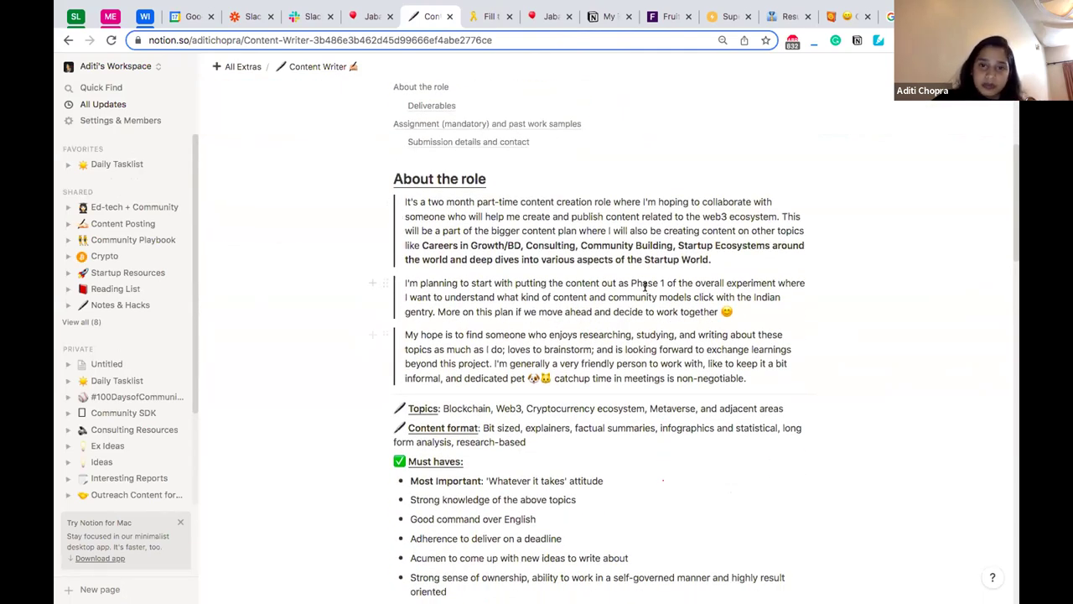
scroll(644, 285, "down", 3)
scroll(645, 286, "down", 8)
scroll(645, 286, "down", 11)
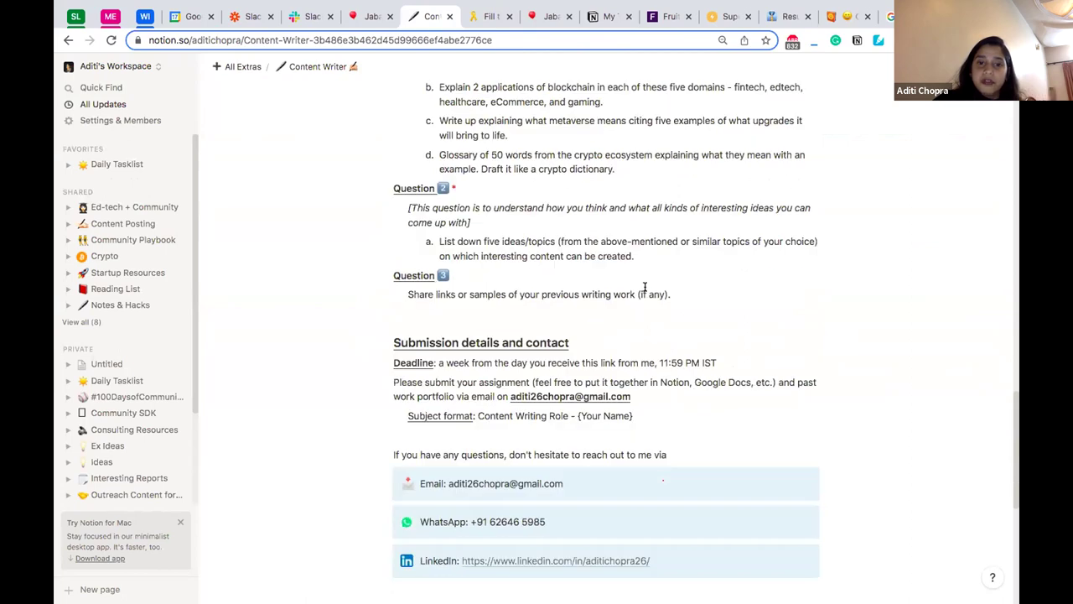
scroll(645, 286, "down", 7)
scroll(685, 151, "up", 18)
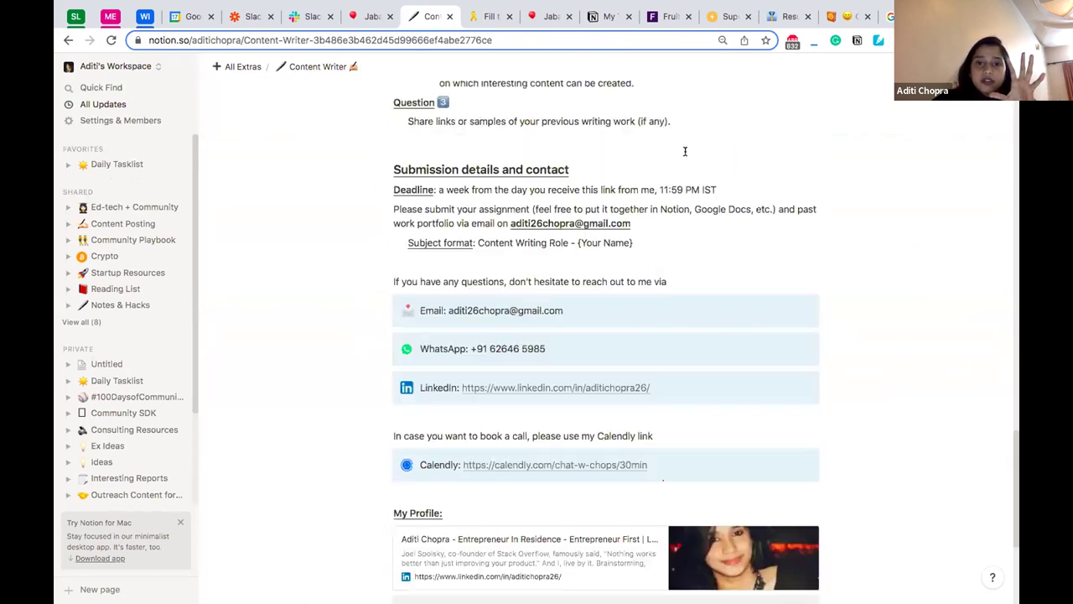
scroll(685, 151, "up", 15)
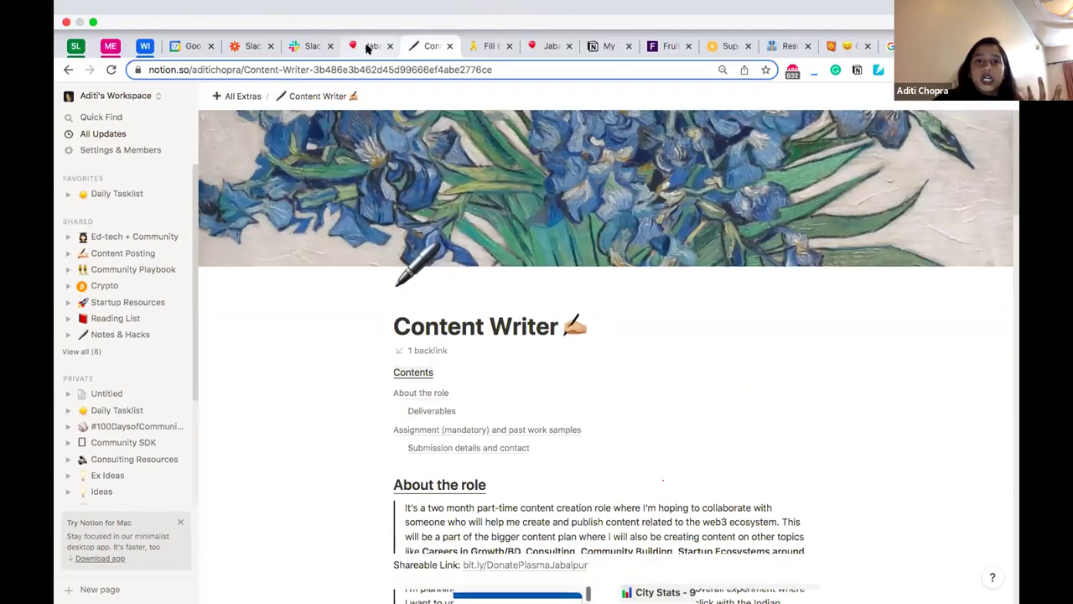
left_click(366, 48)
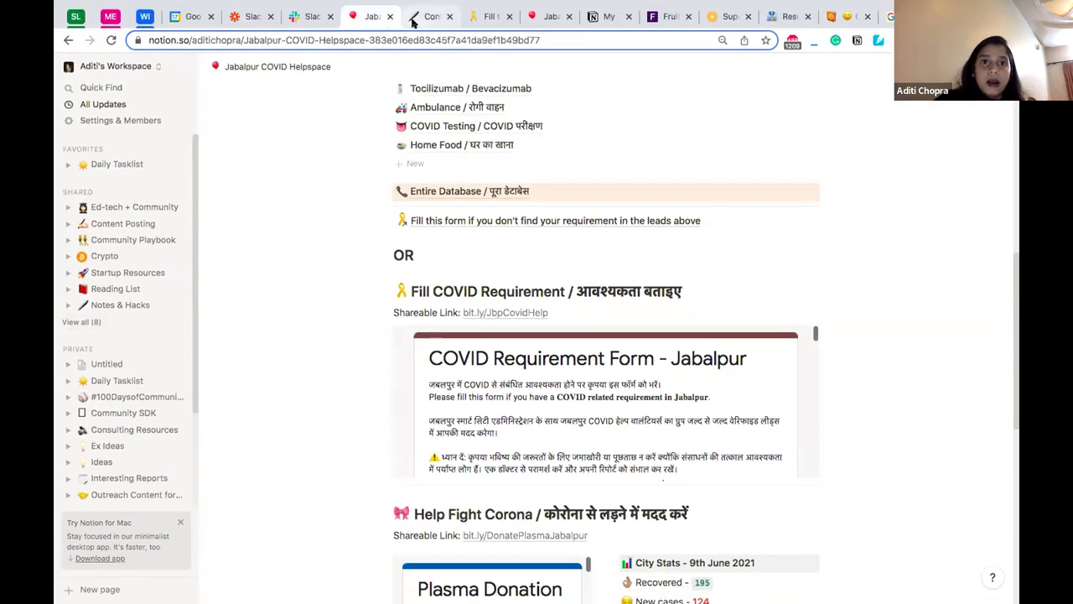
key("ctrl+Tab")
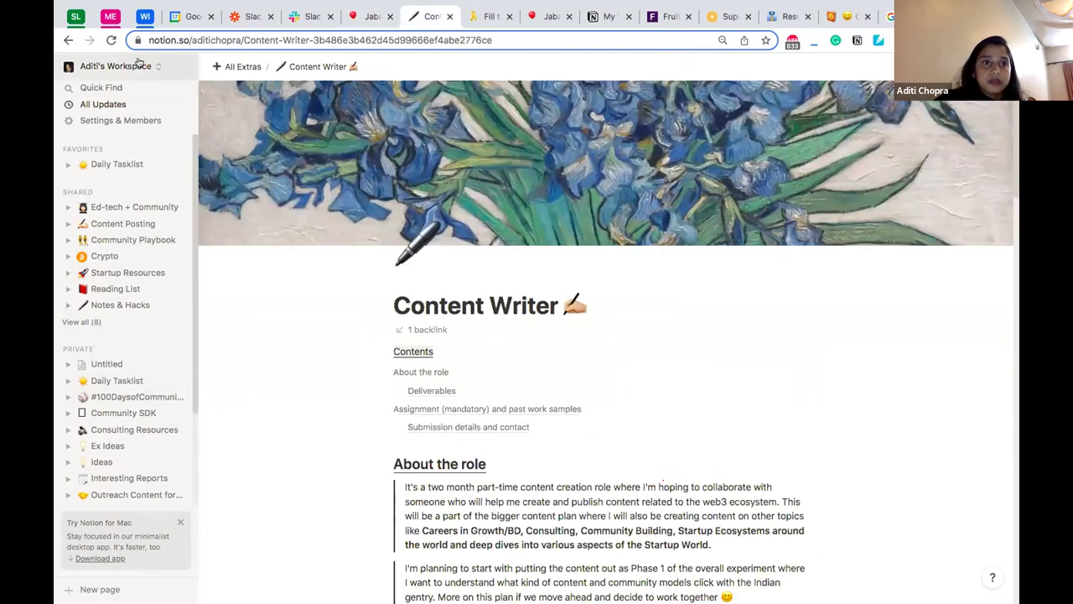
- Pick the other personal workspace from the sidebar switcher and scroll its Samples page
left_click(138, 65)
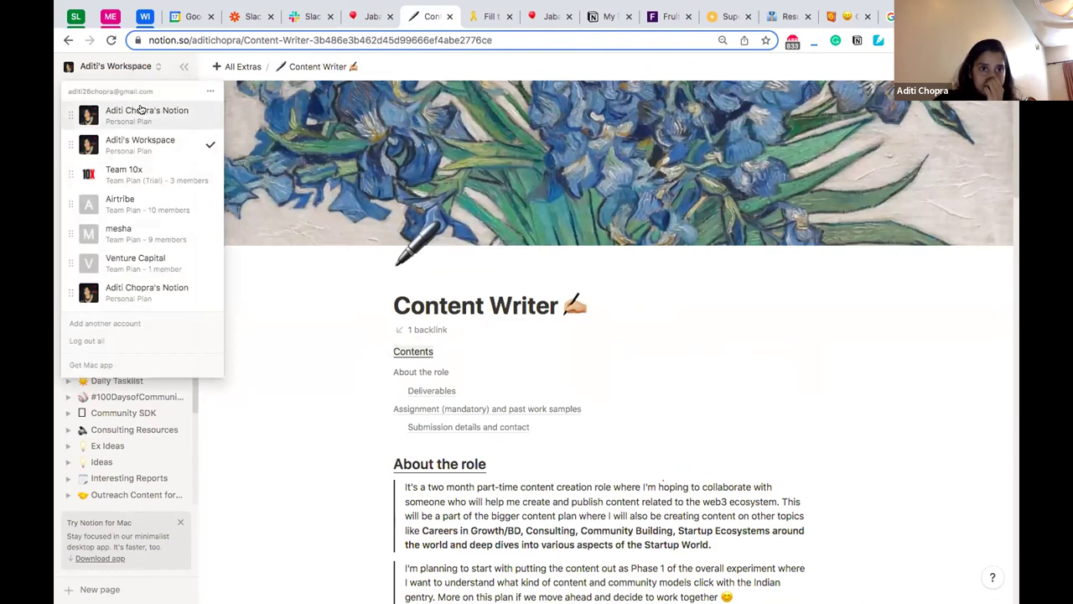
left_click(141, 110)
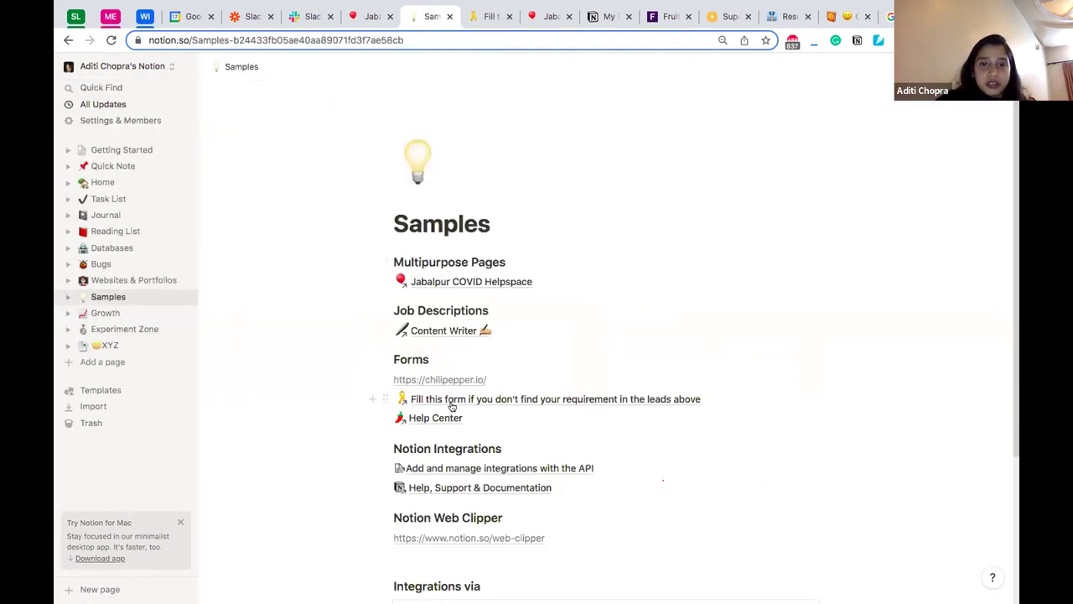
scroll(460, 424, "down", 3)
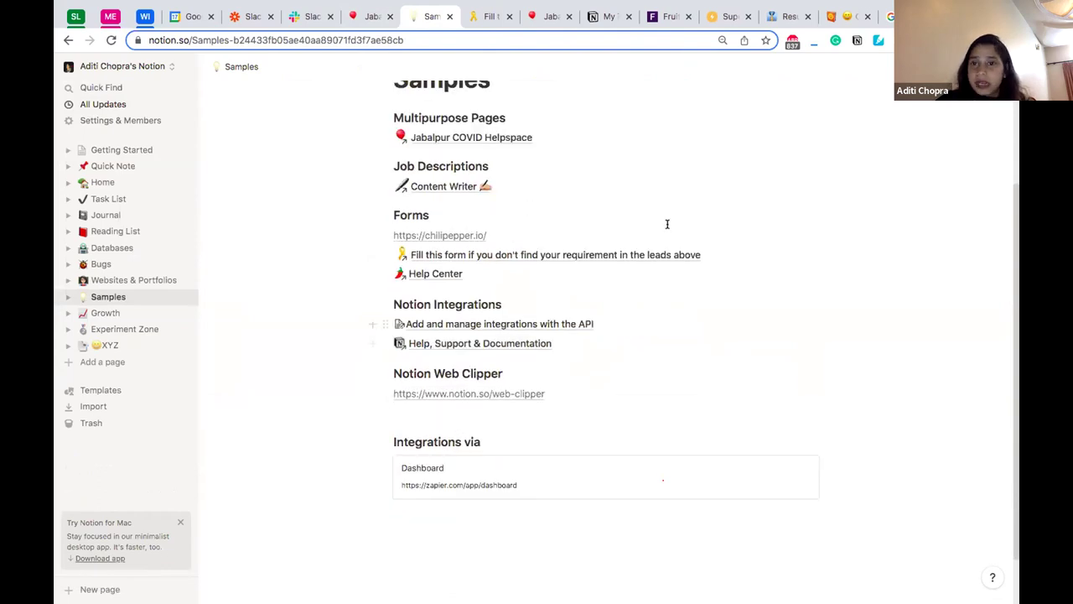